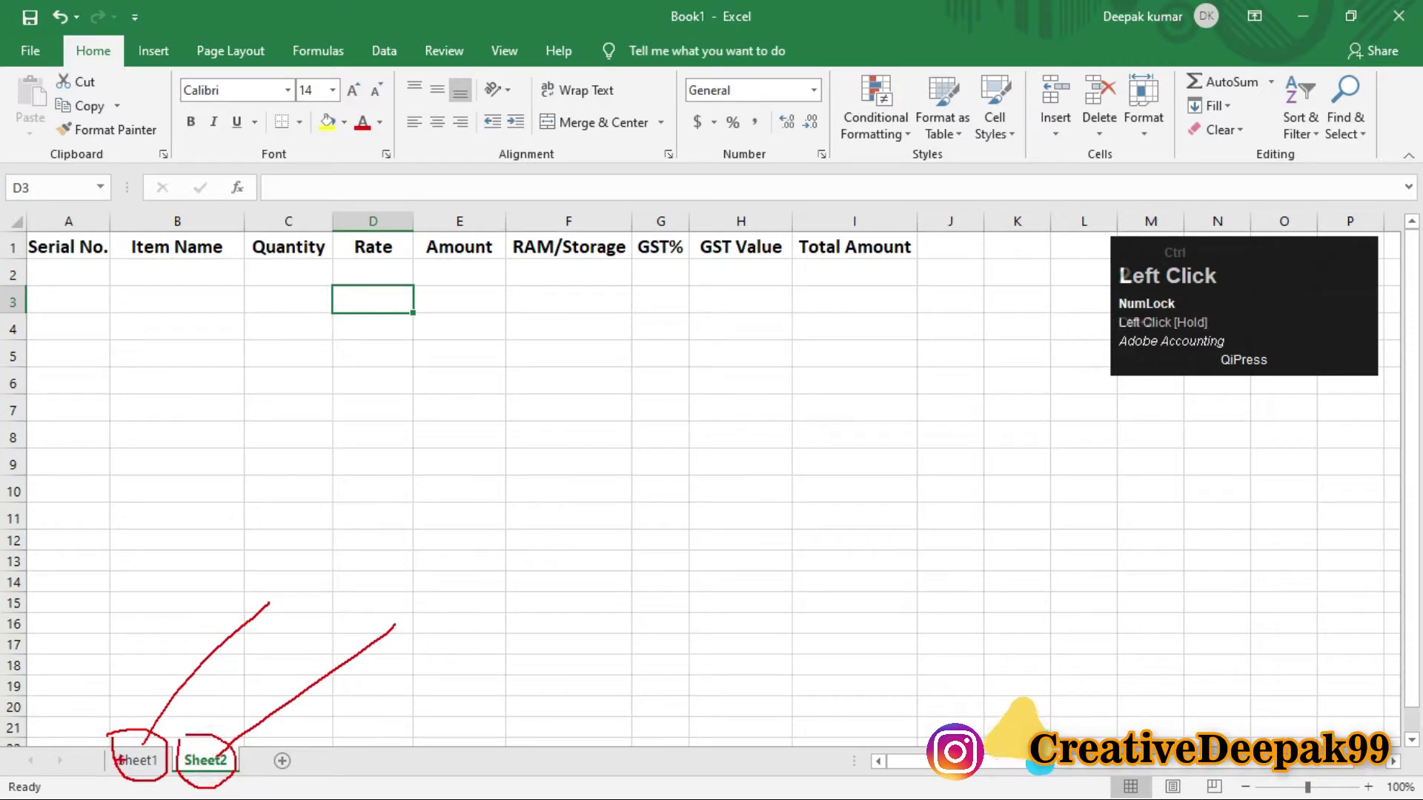
Step: Switch to Sheet1 and examine its item table covering names, rates, RAM/internal storage and GST%
key("ctrl+2")
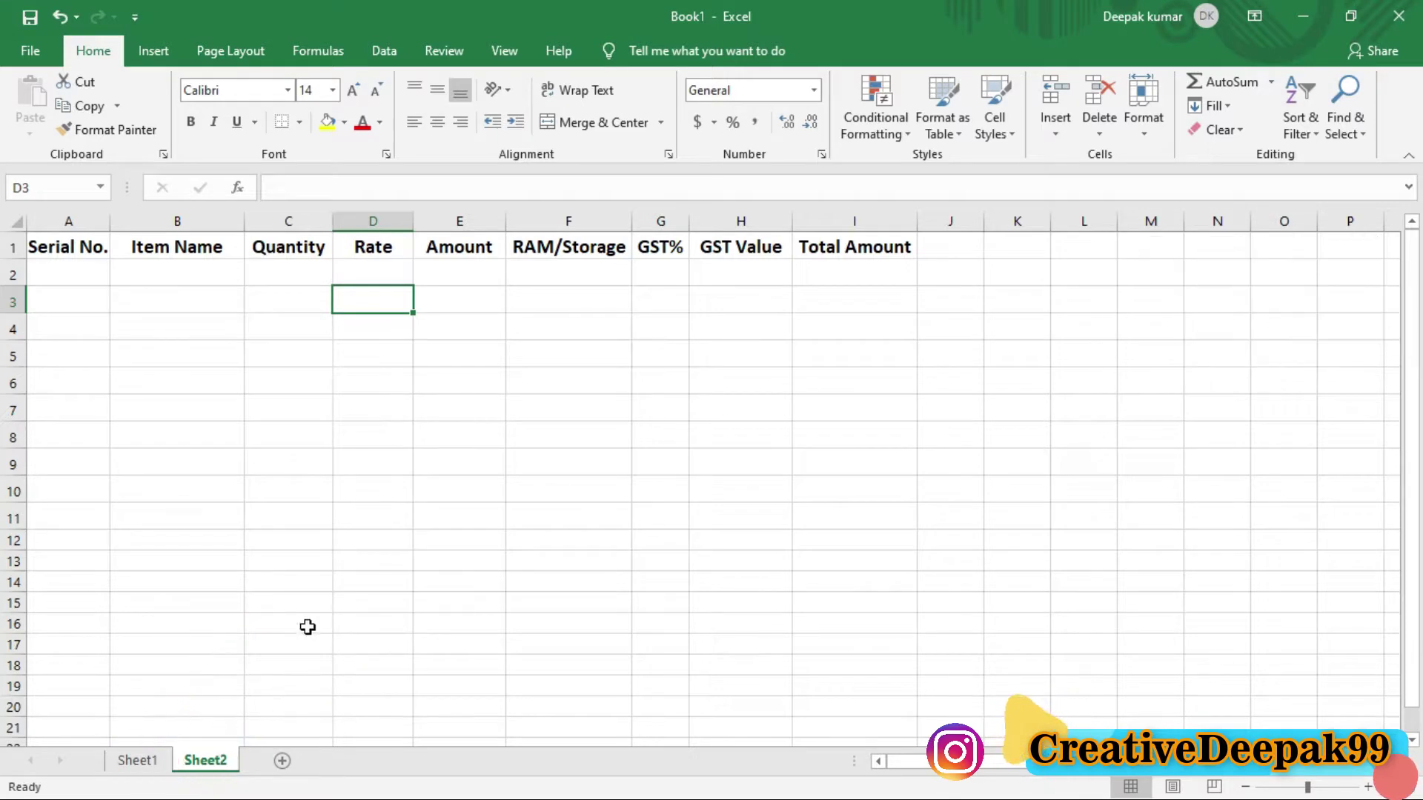
left_click(142, 771)
left_click(495, 328)
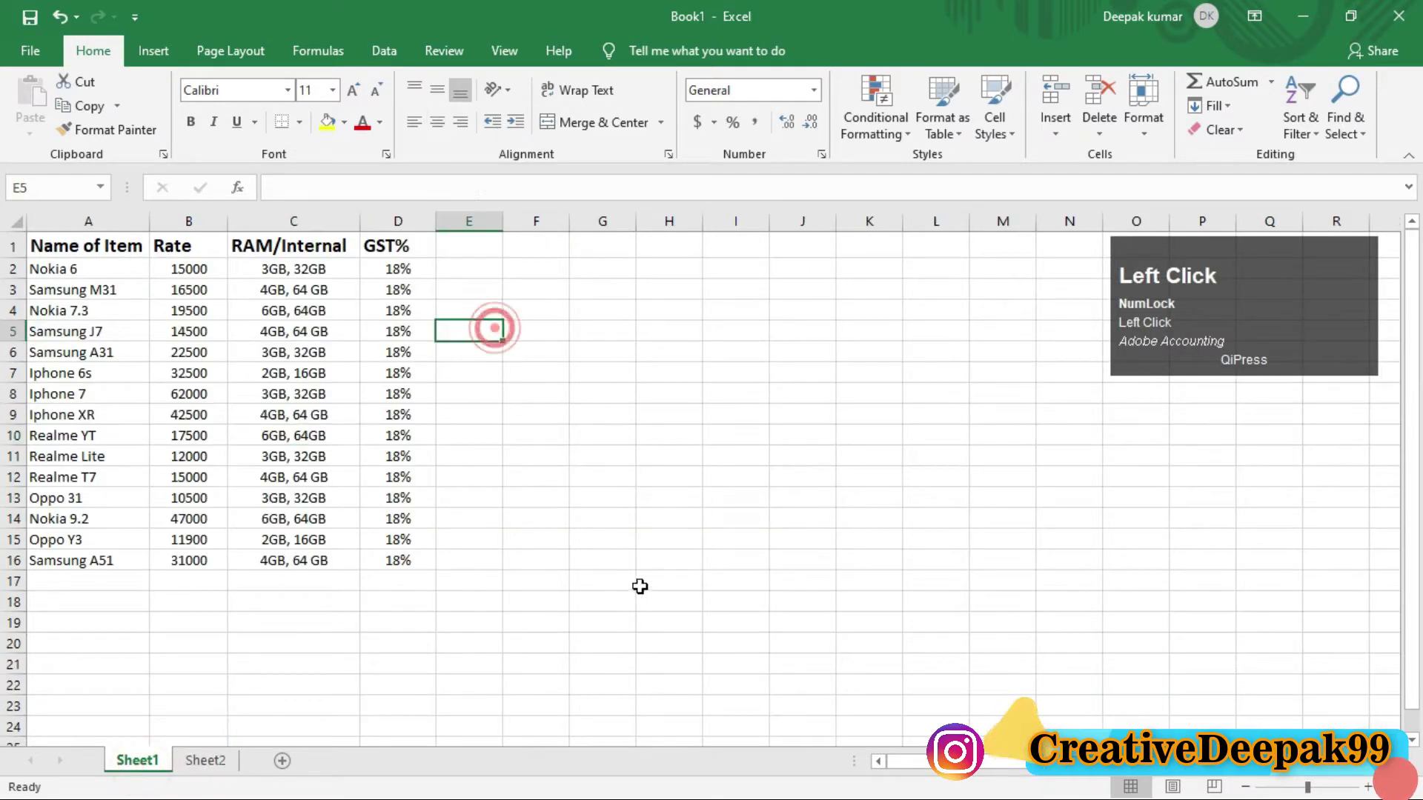
left_click_drag(117, 252, 389, 565)
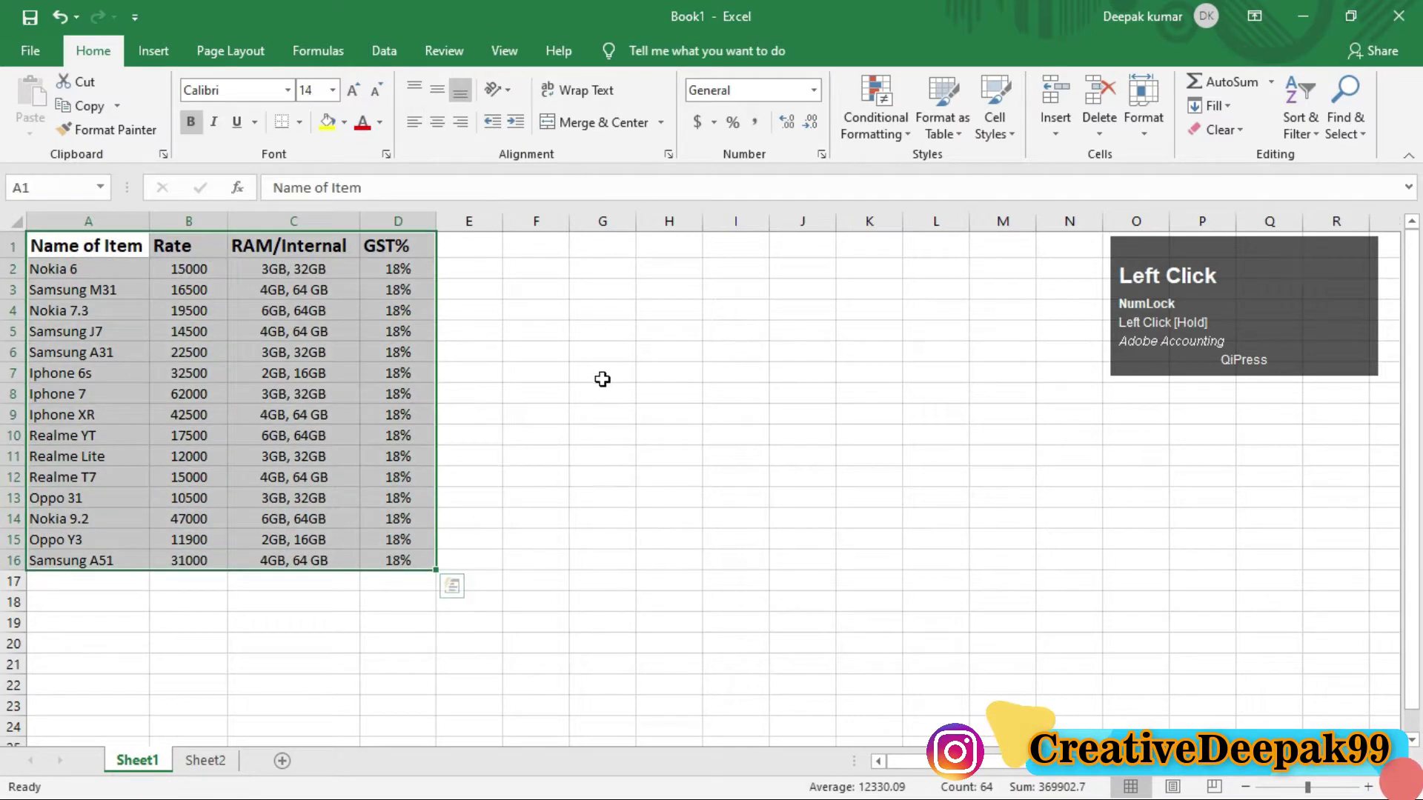
left_click(641, 376)
key("2")
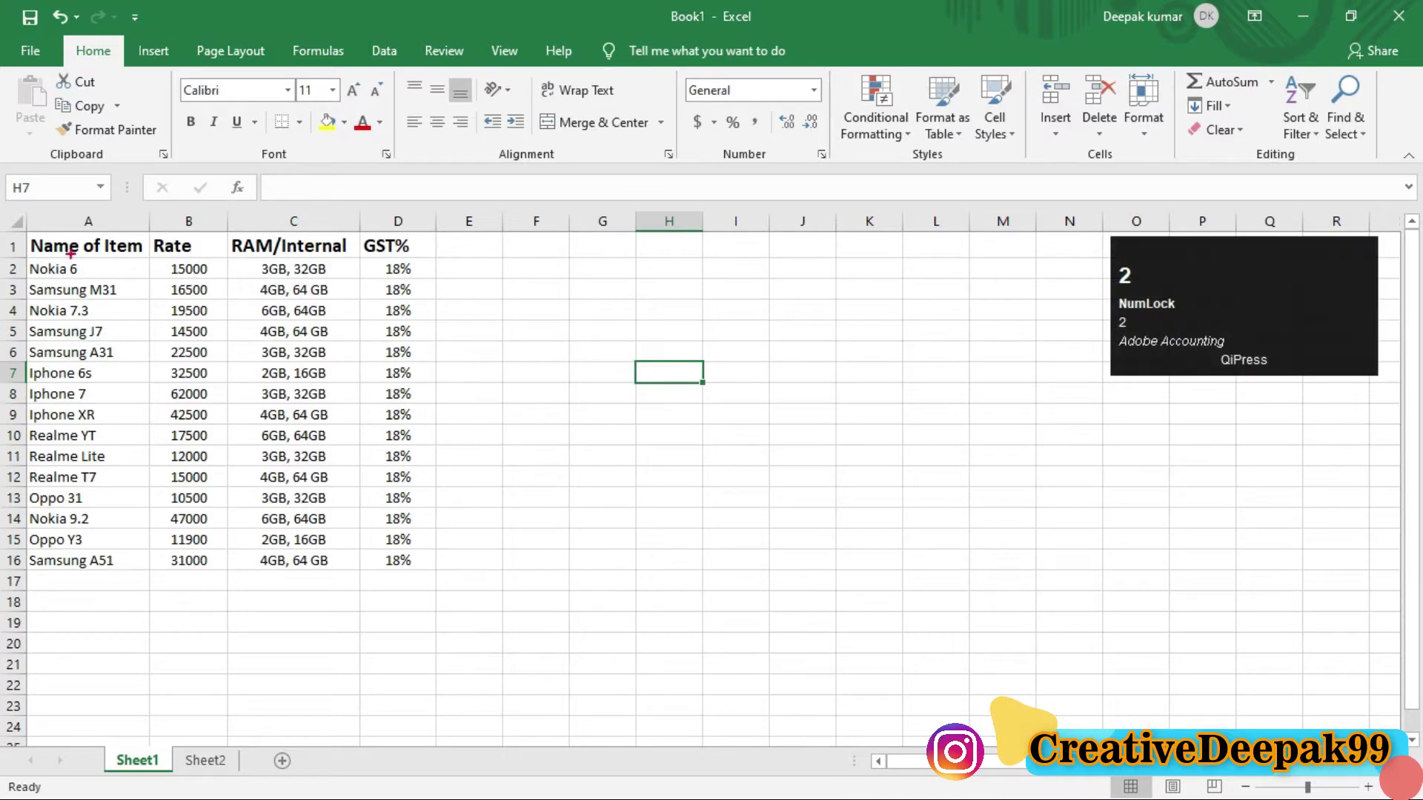
mouse_move(4, 210)
left_mouse_down()
mouse_move(159, 444)
mouse_move(454, 596)
mouse_move(440, 601)
left_mouse_up()
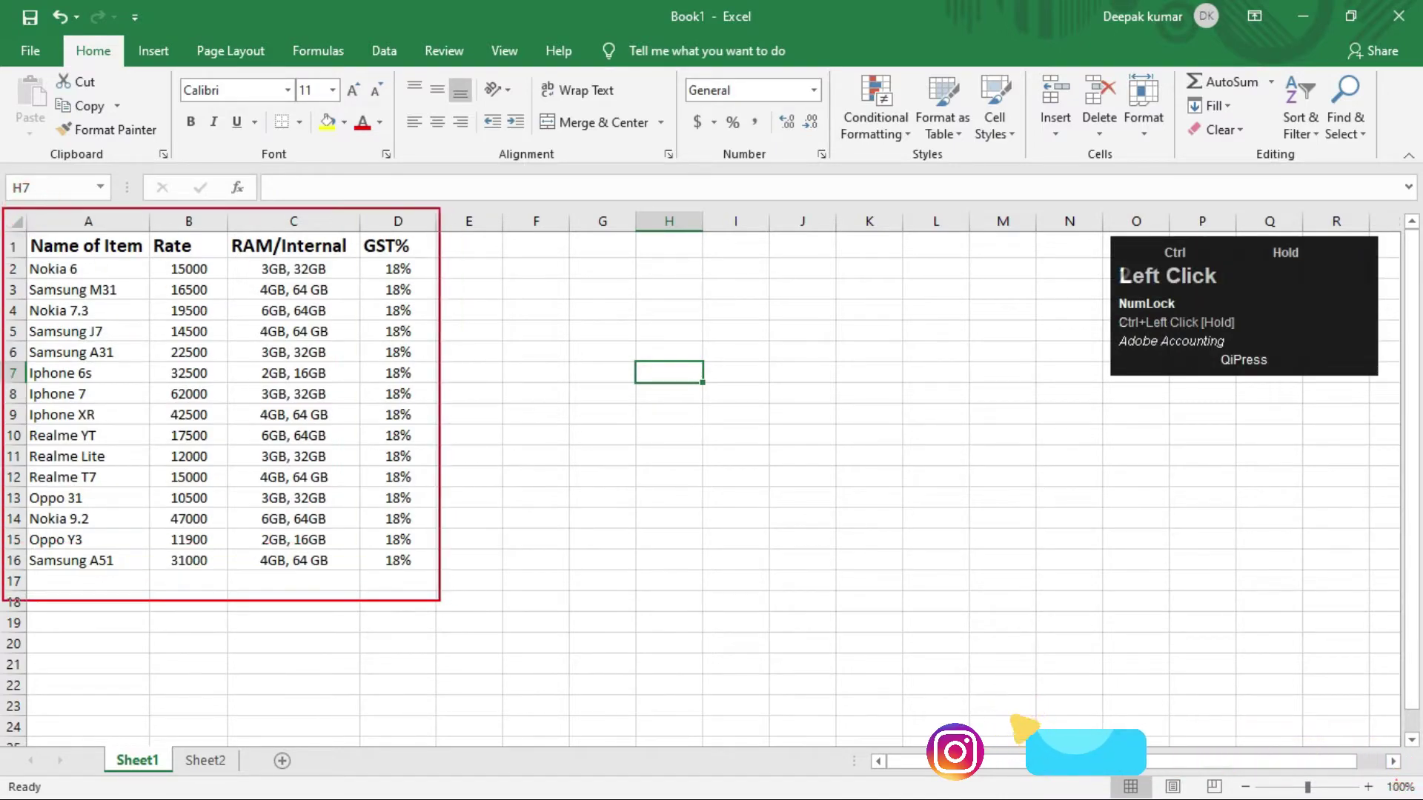
scroll(492, 404, "up", 2)
scroll(493, 405, "down", 2)
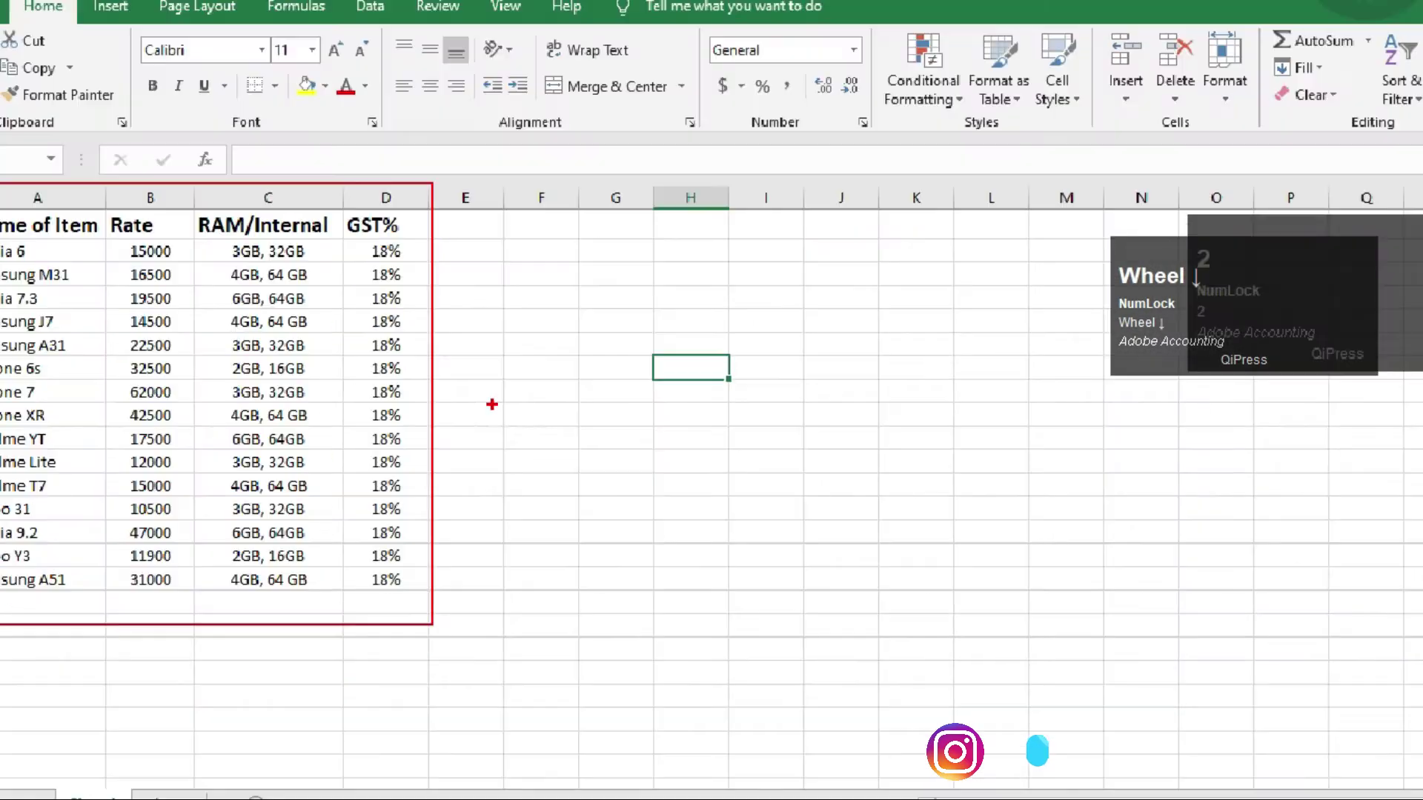
scroll(559, 432, "down", 2)
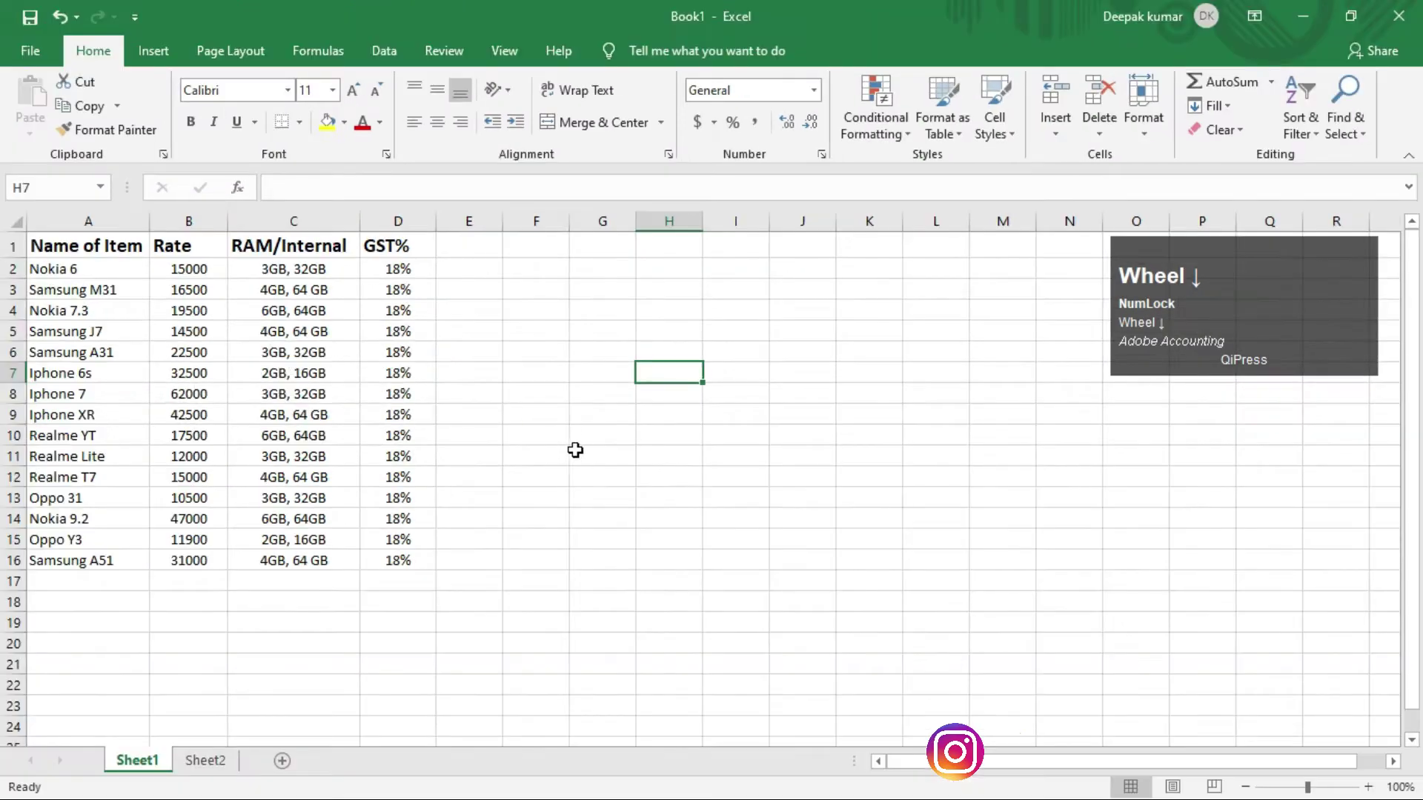
Step: Zoom the view to fit the item table in A1:D16
left_click(690, 368)
left_click_drag(51, 244, 420, 556)
left_click(504, 50)
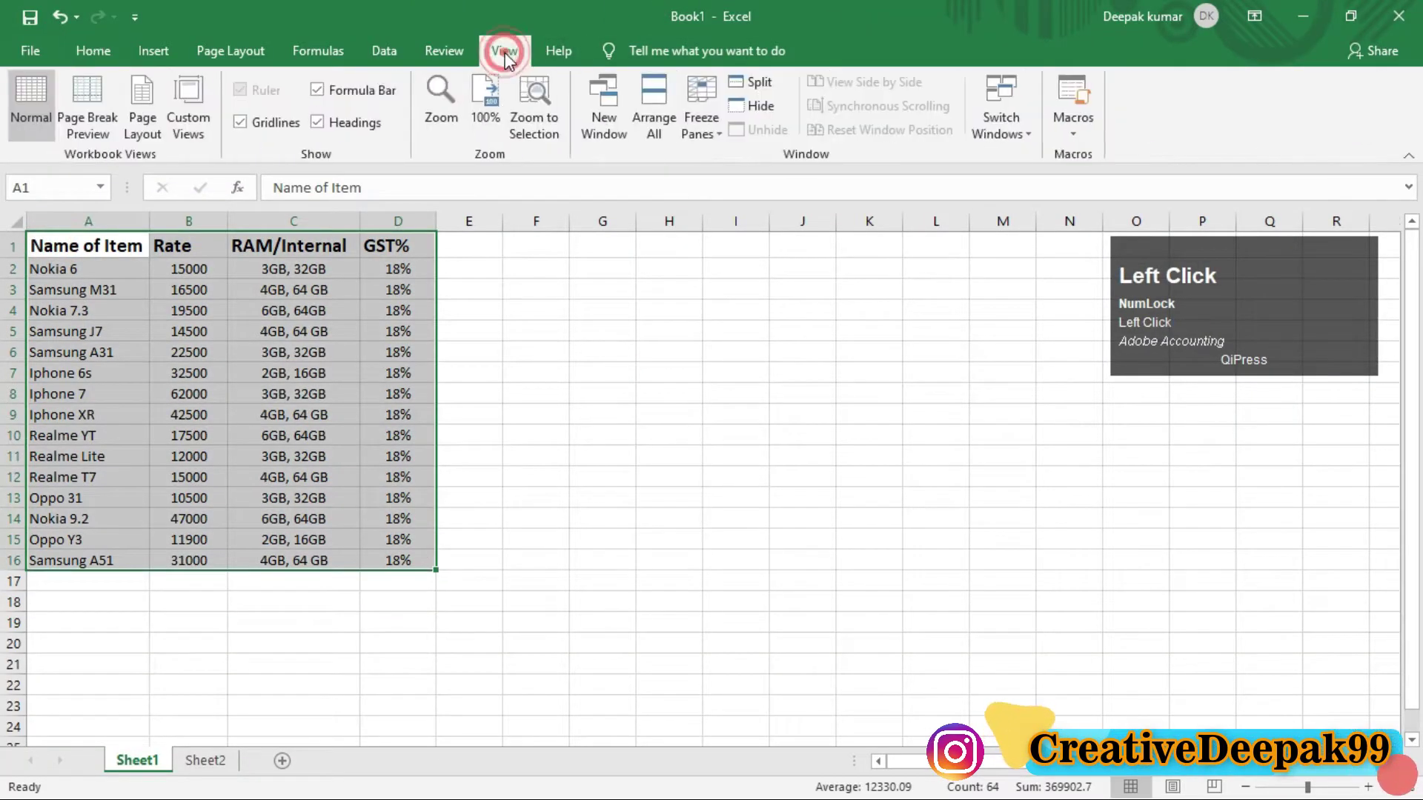
left_click(540, 124)
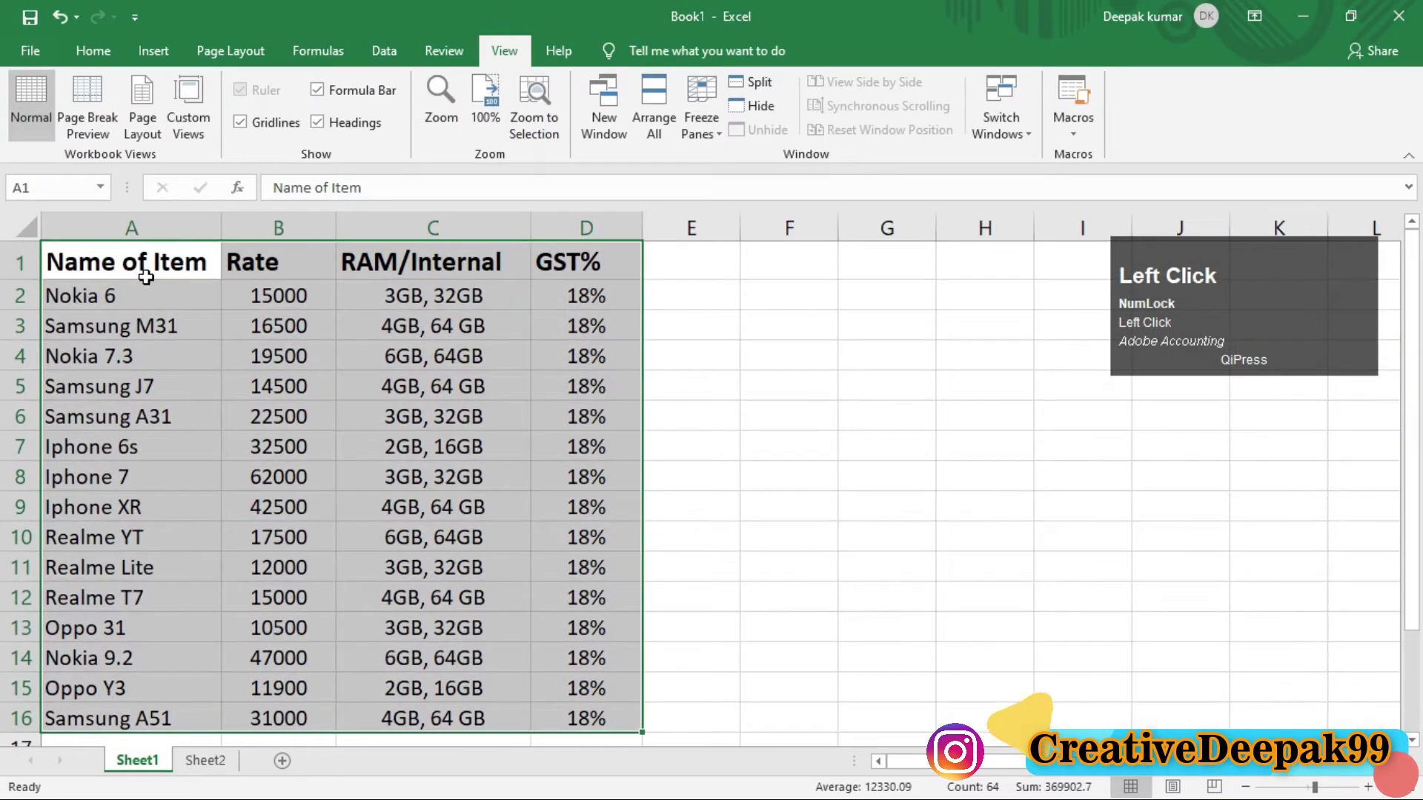
Step: Examine the Name of Item, Rate, RAM/Internal and GST% columns and their entries in the item table
left_click(163, 255)
left_click(288, 263)
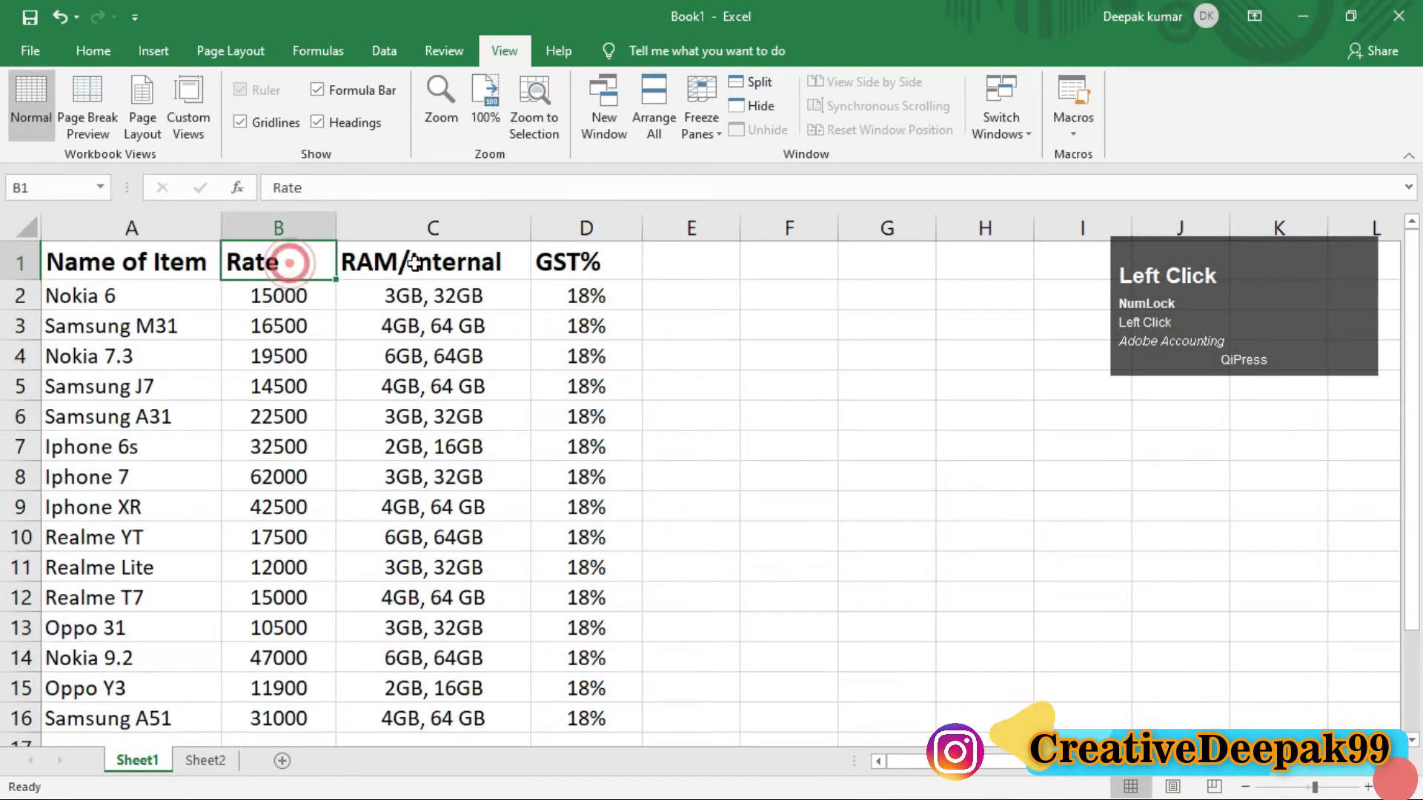
left_click(430, 261)
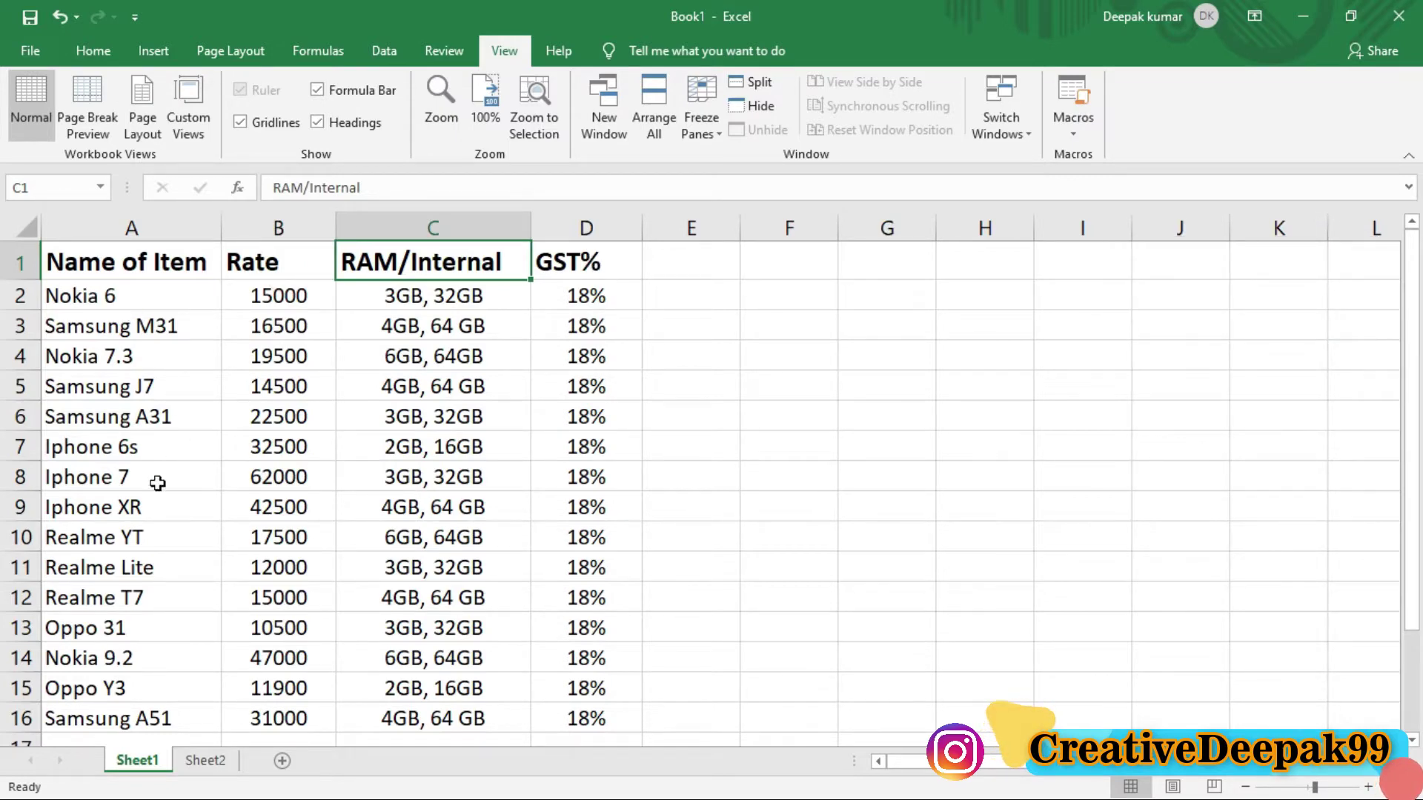
left_click_drag(142, 296, 152, 663)
scroll(167, 493, "down", 2)
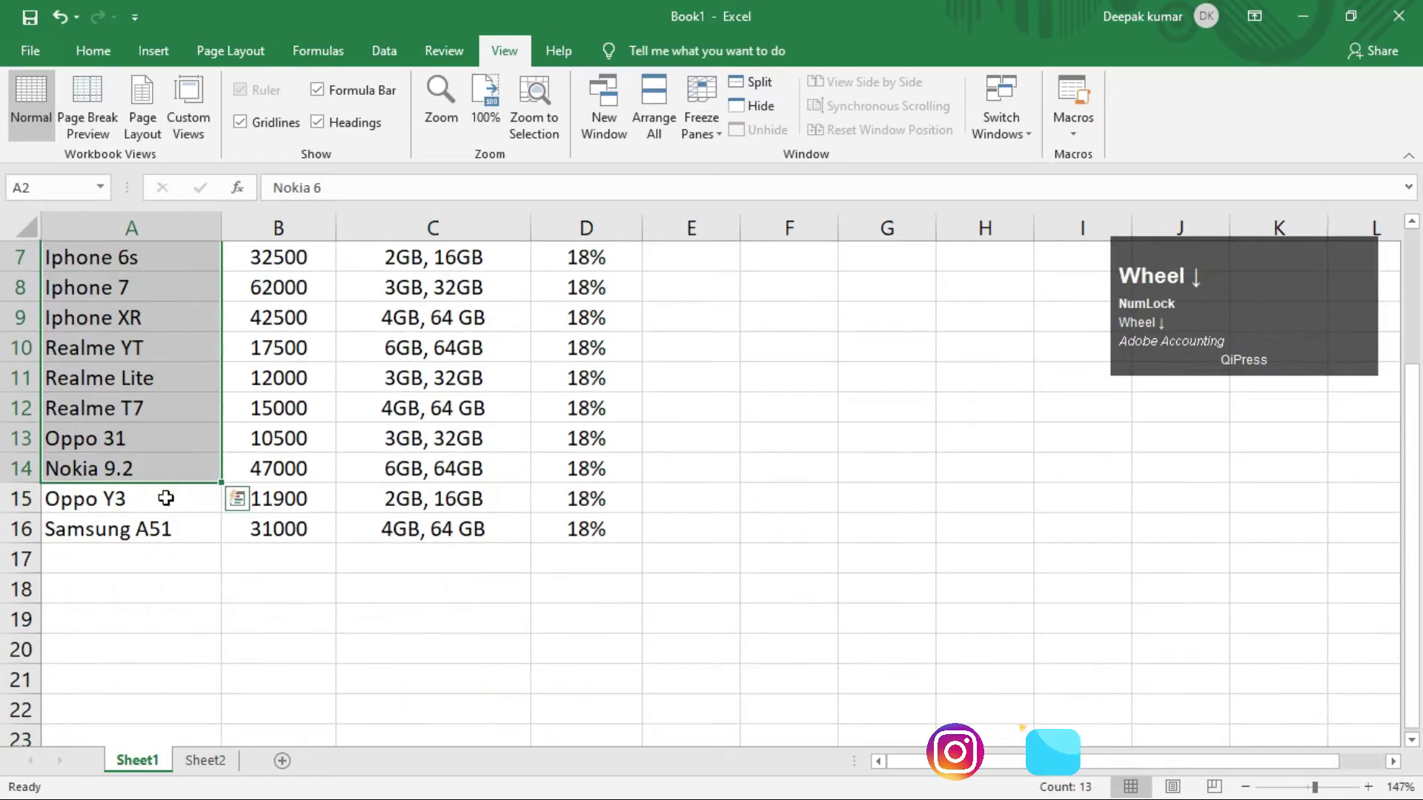
scroll(163, 489, "up", 2)
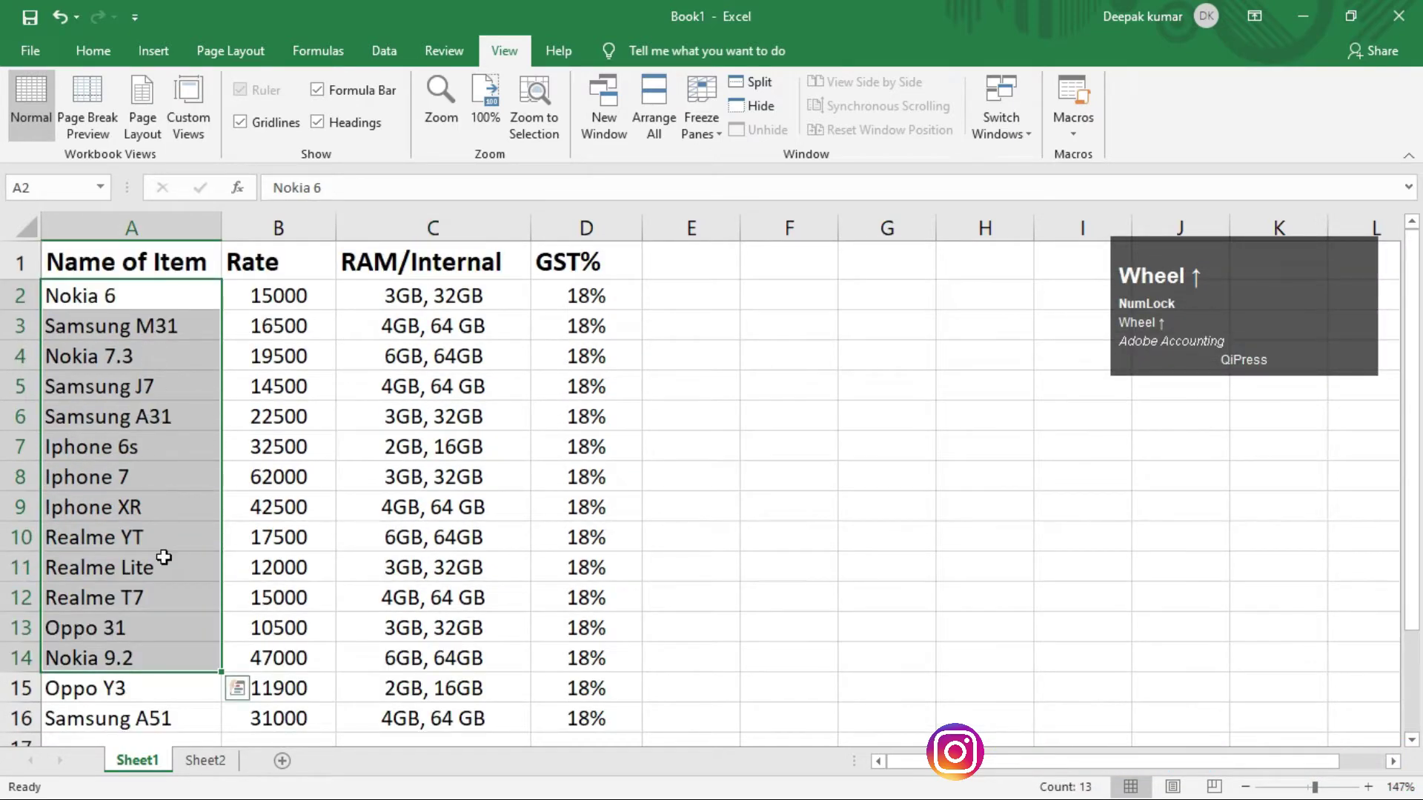
left_click(156, 569)
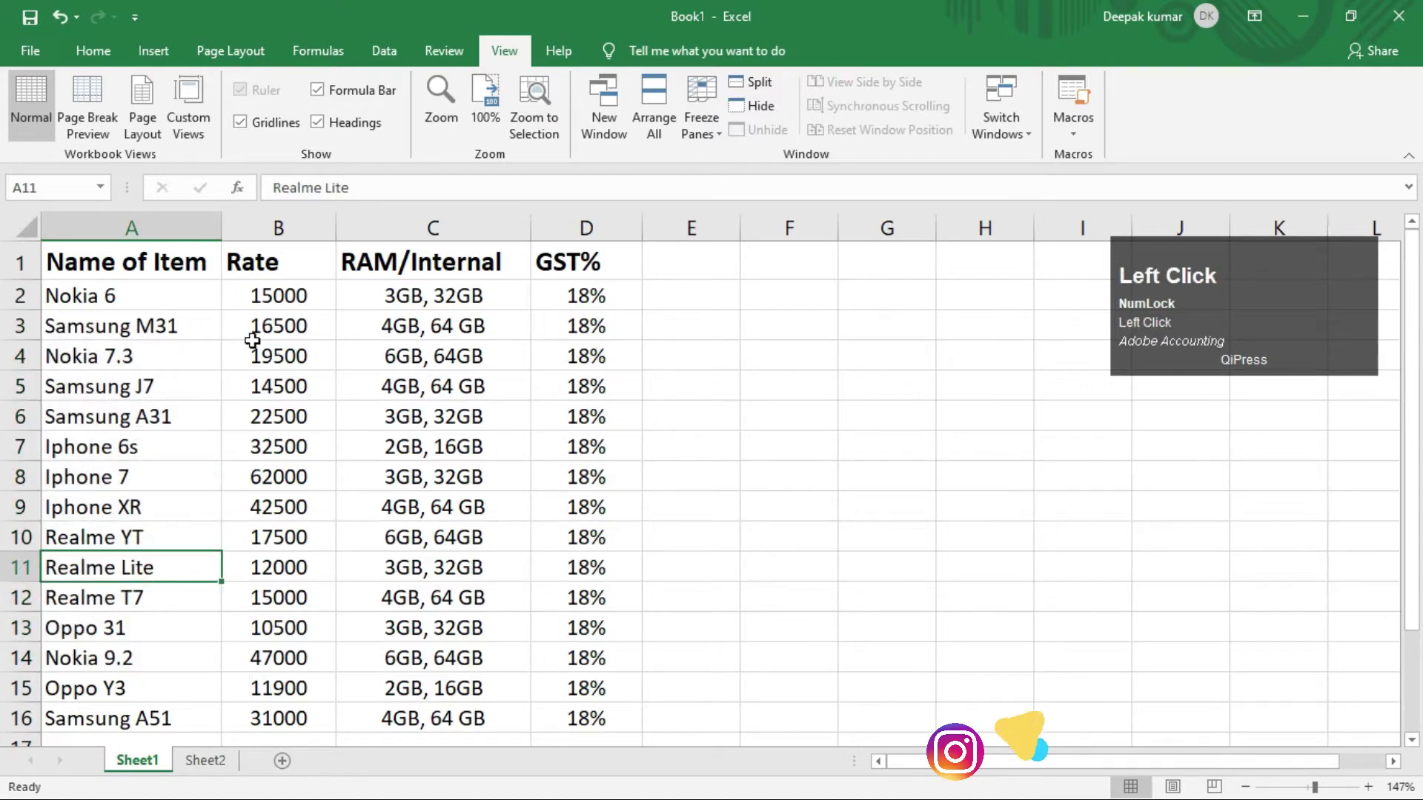
left_click_drag(267, 286, 283, 540)
left_click_drag(397, 293, 428, 575)
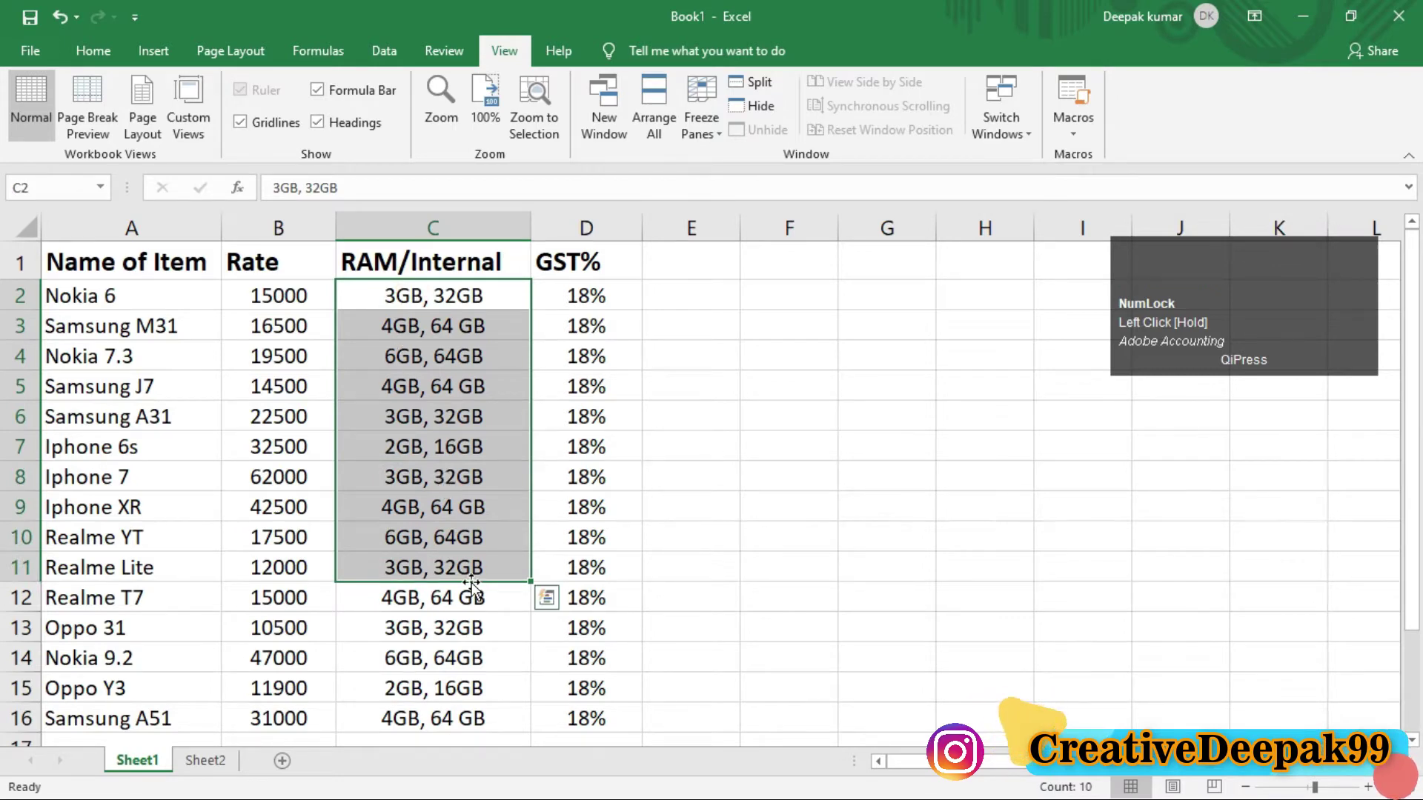
left_click(589, 304)
left_click_drag(590, 396, 578, 627)
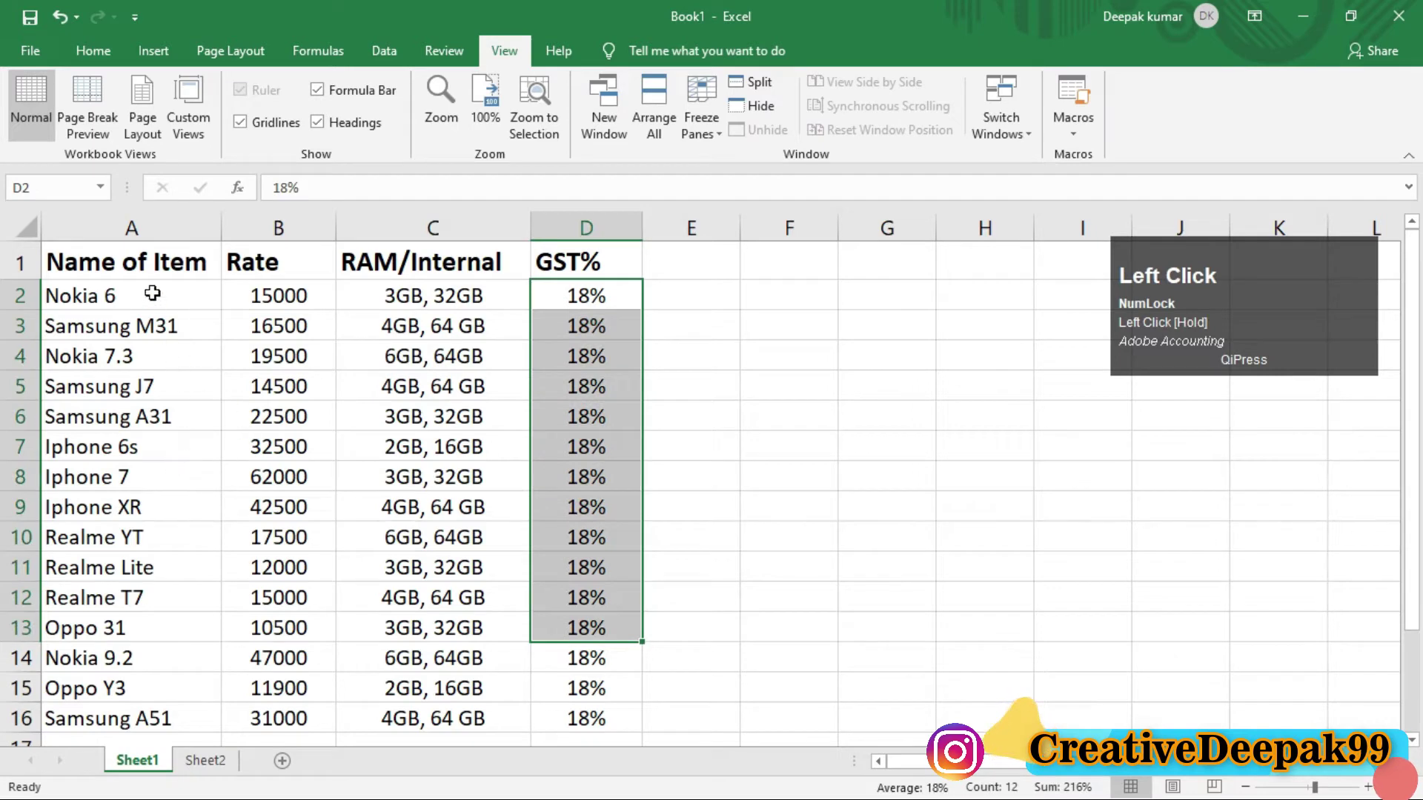
left_click(87, 300)
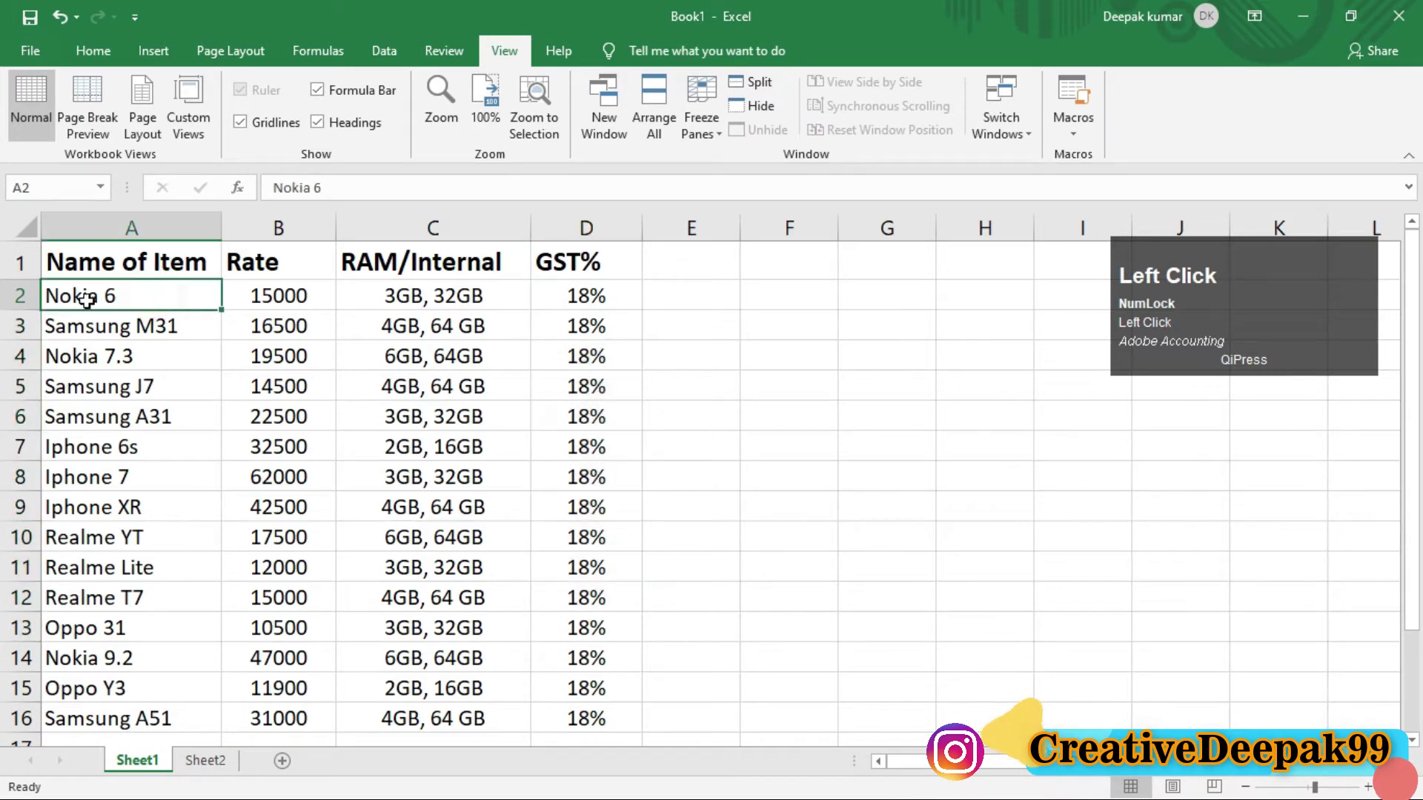
Step: Rename Sheet1 as Stock
right_click(135, 769)
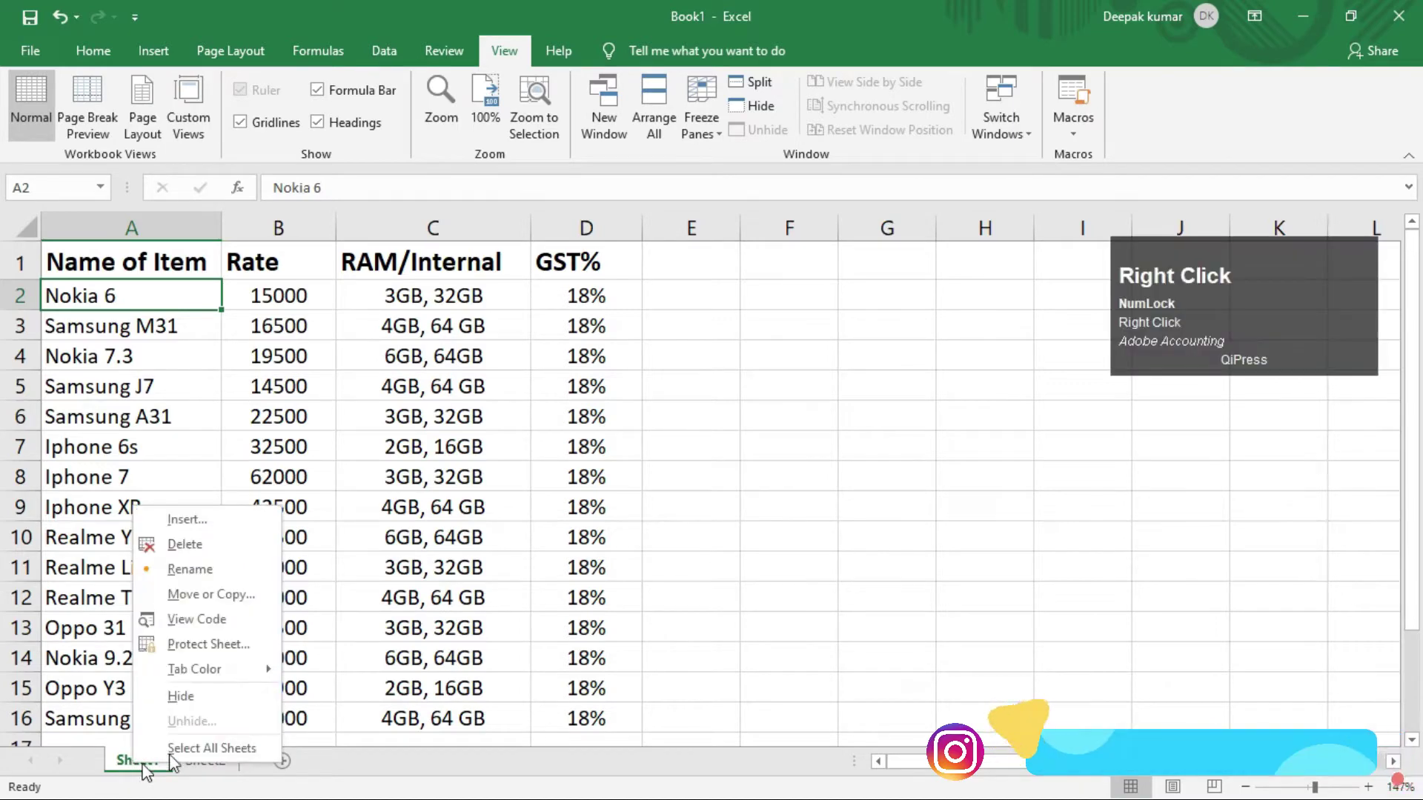
left_click(185, 580)
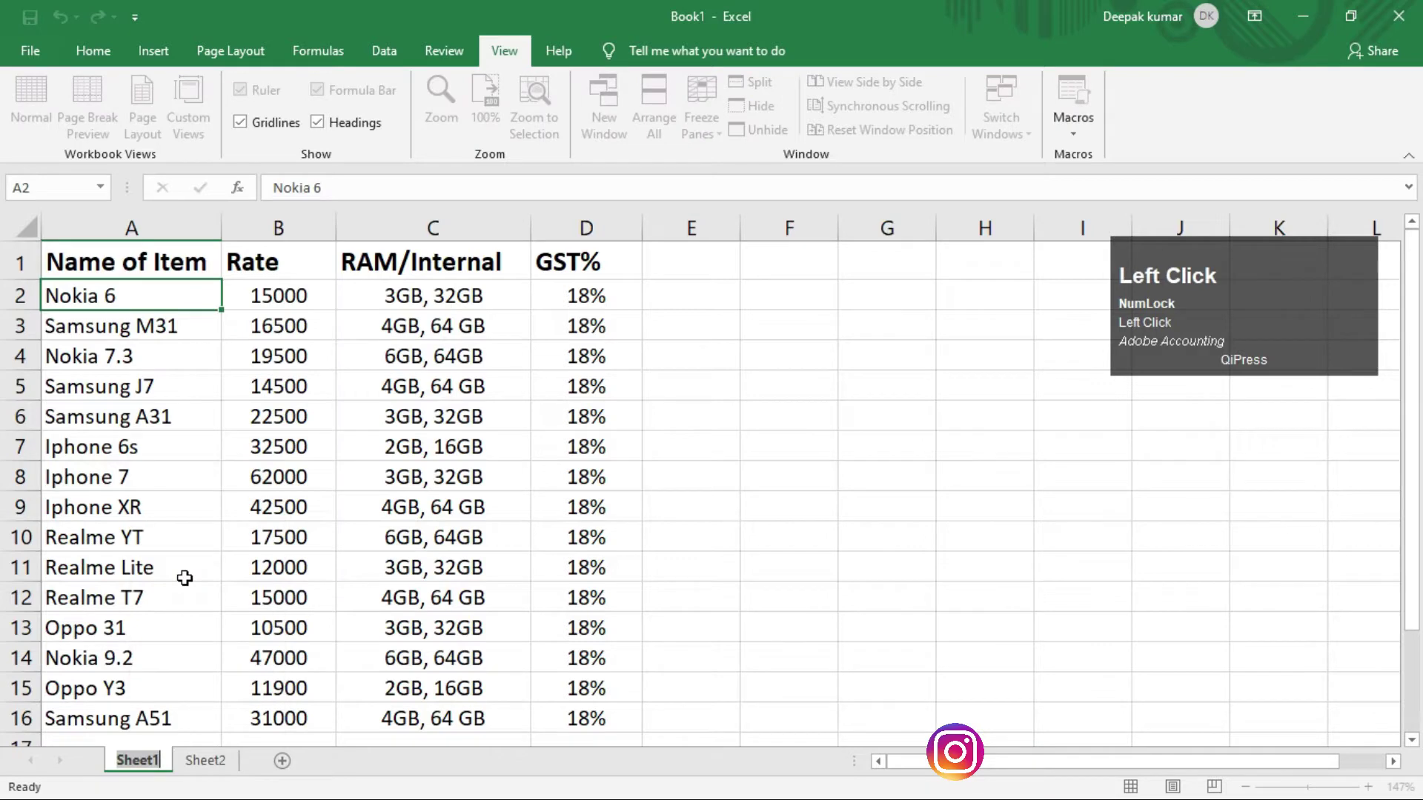
type("Stock")
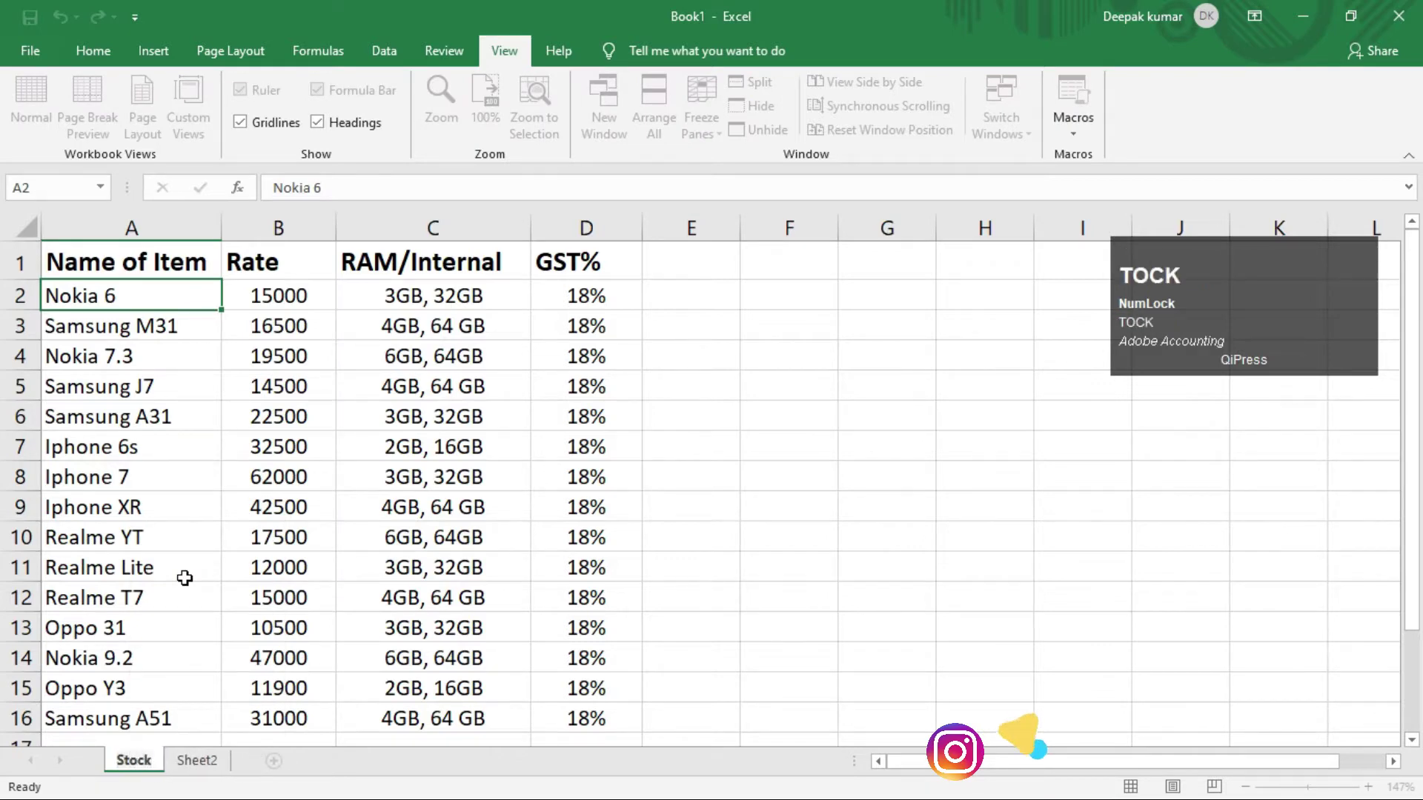
key("Return")
left_click(861, 511)
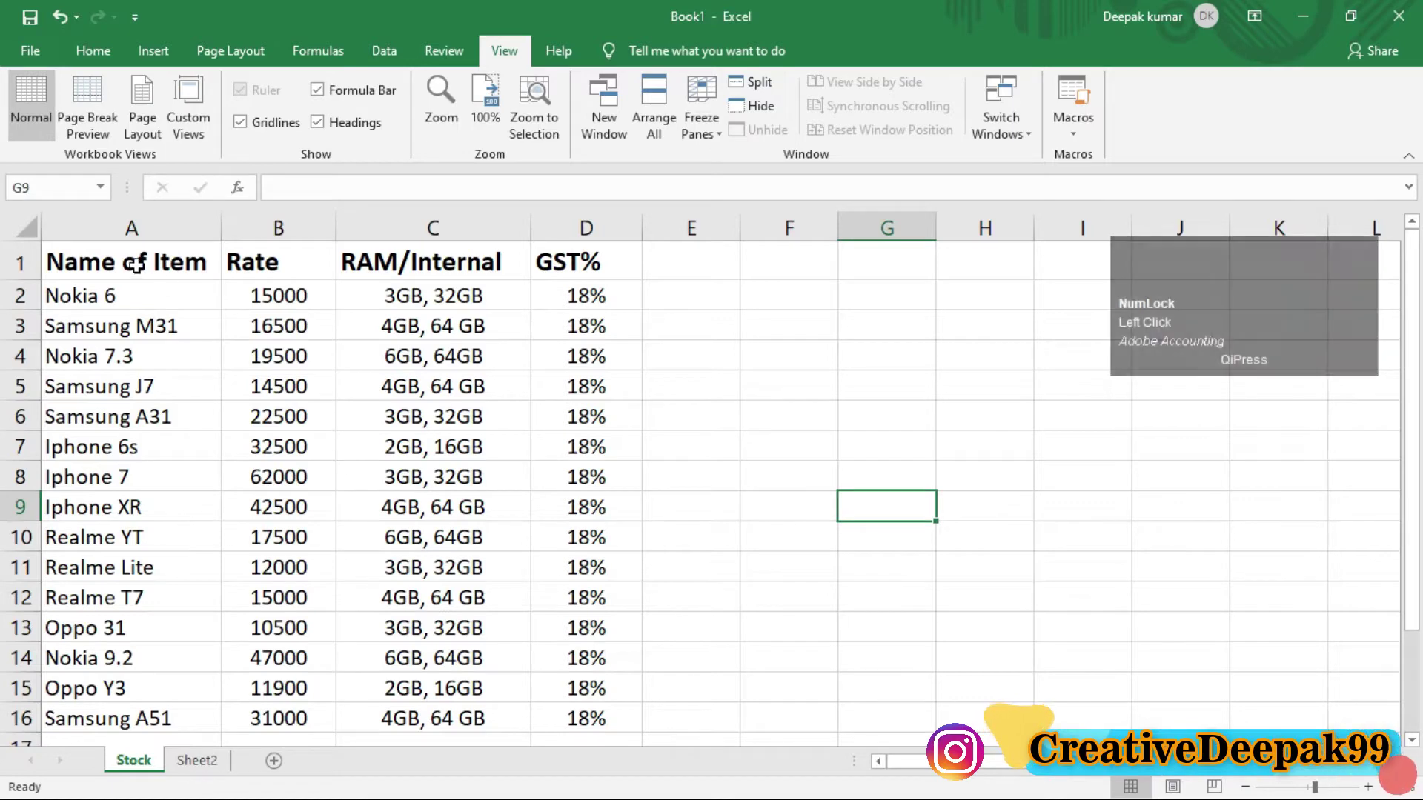
Step: Return the Stock sheet's view to 100% zoom and deselect the item table
left_click_drag(137, 268, 589, 730)
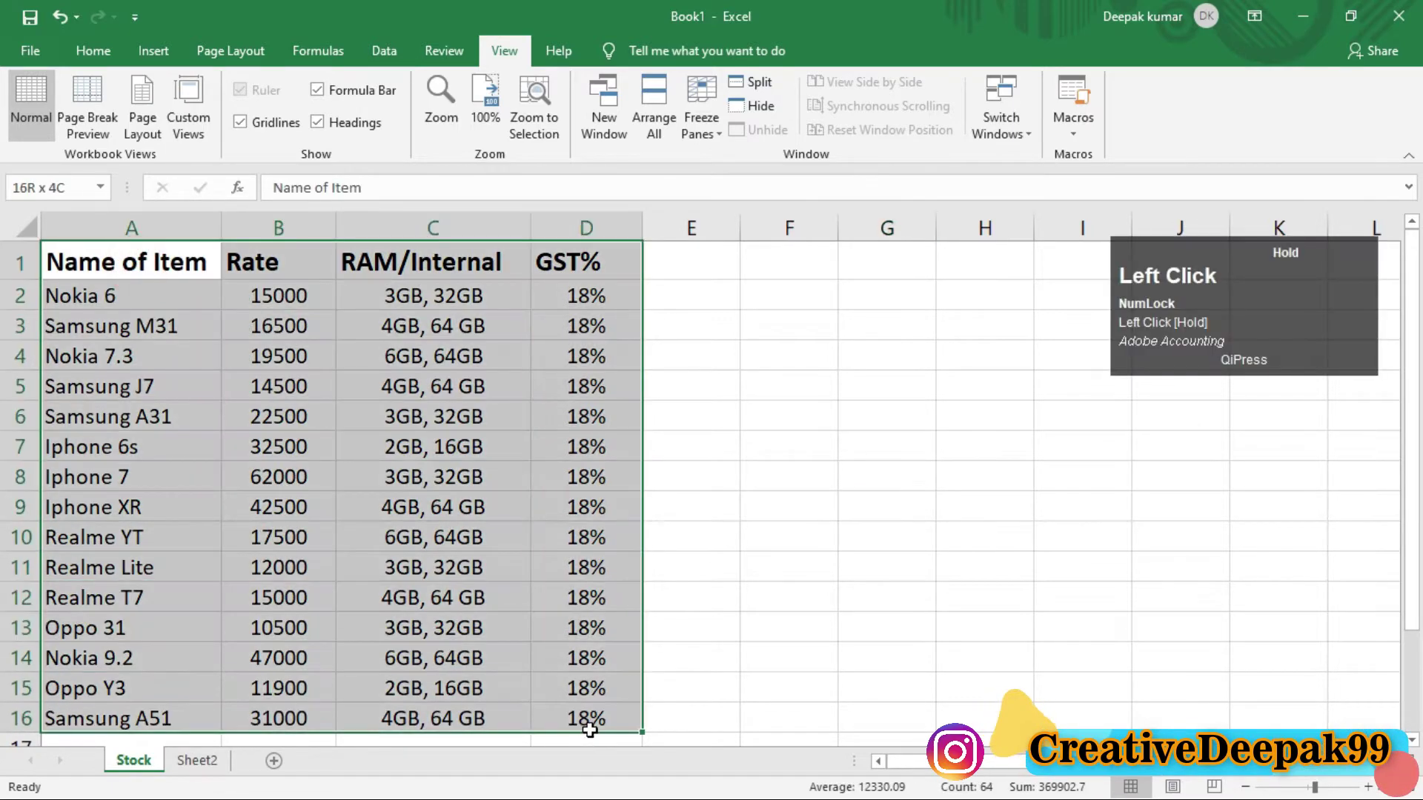
left_click(489, 101)
left_click(597, 377)
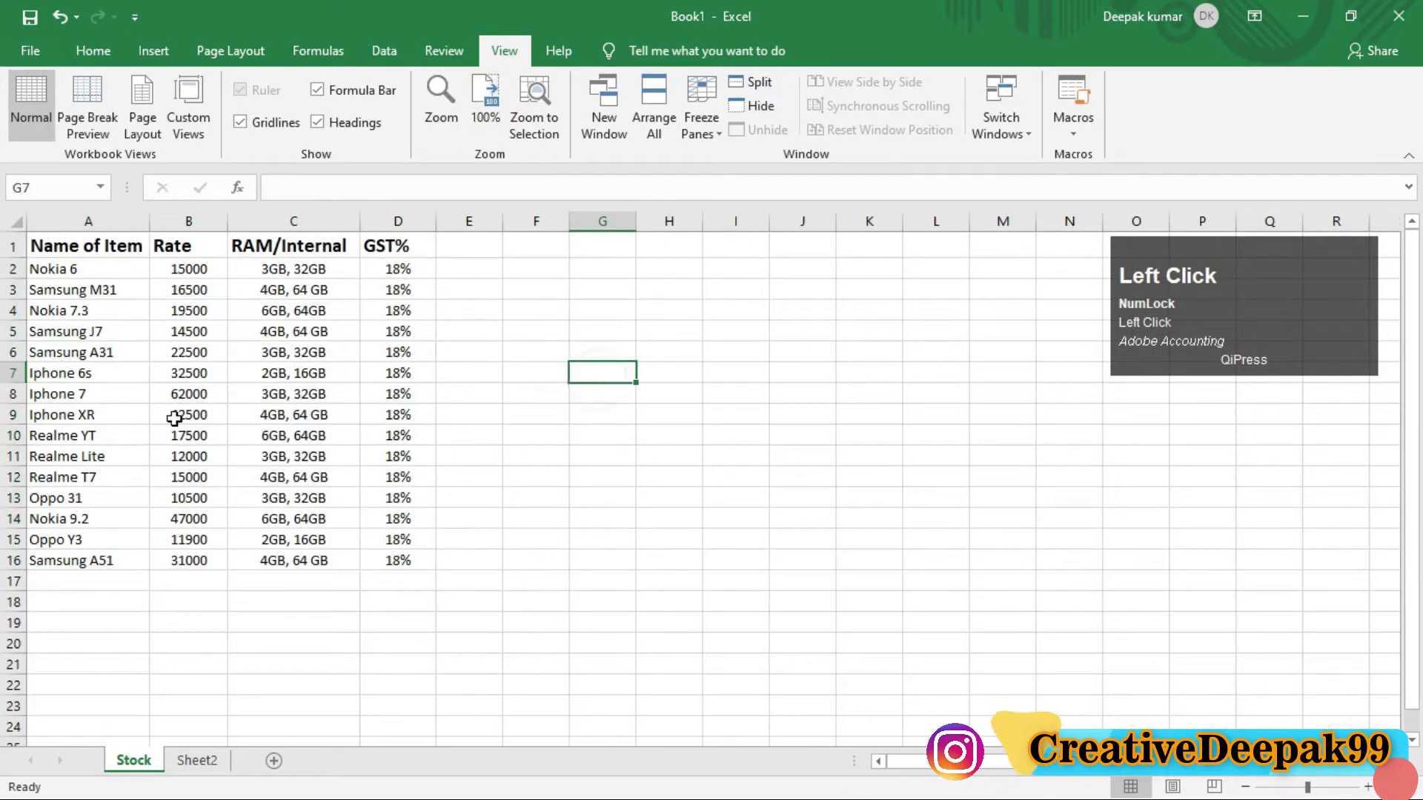
left_click(549, 495)
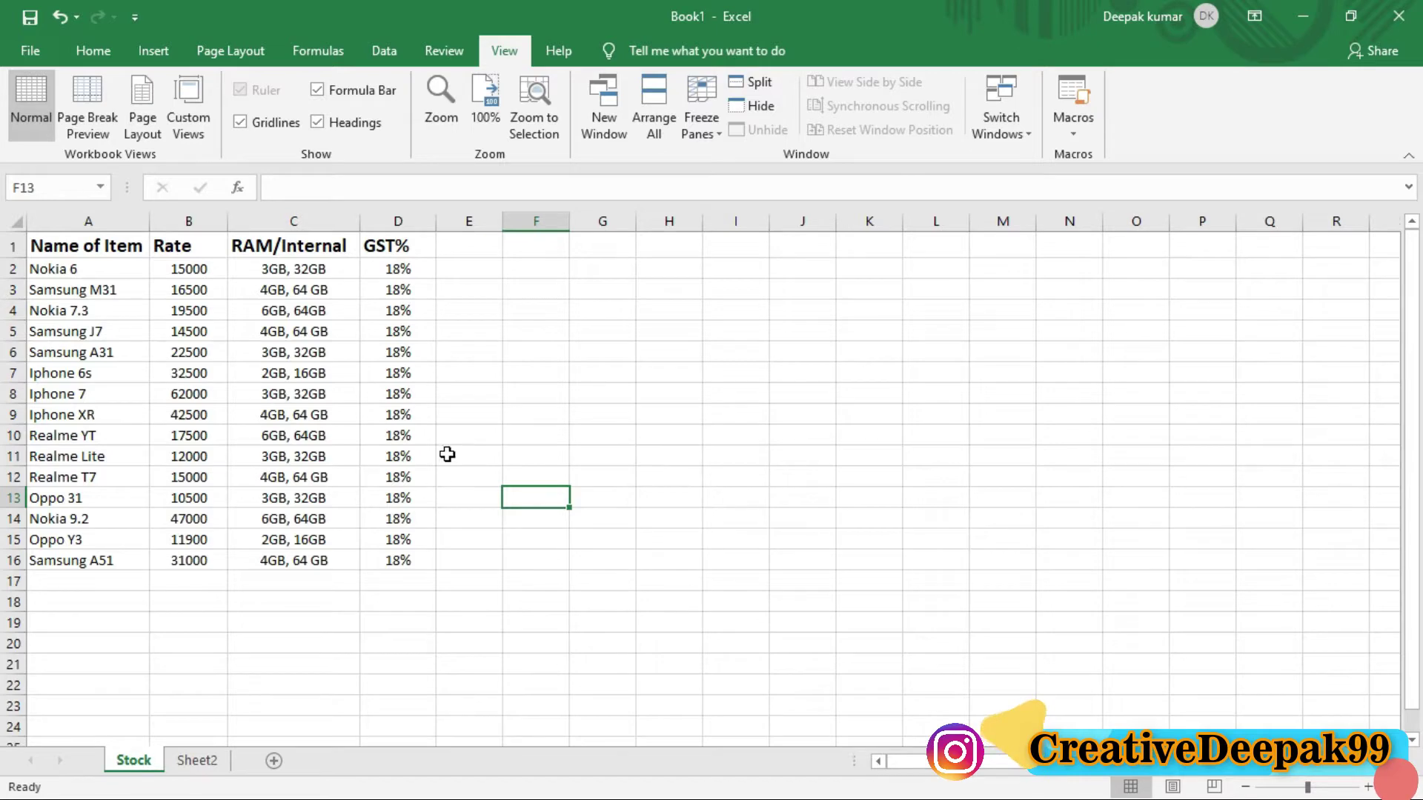
Step: Rename Sheet2 as Billing
left_click(197, 763)
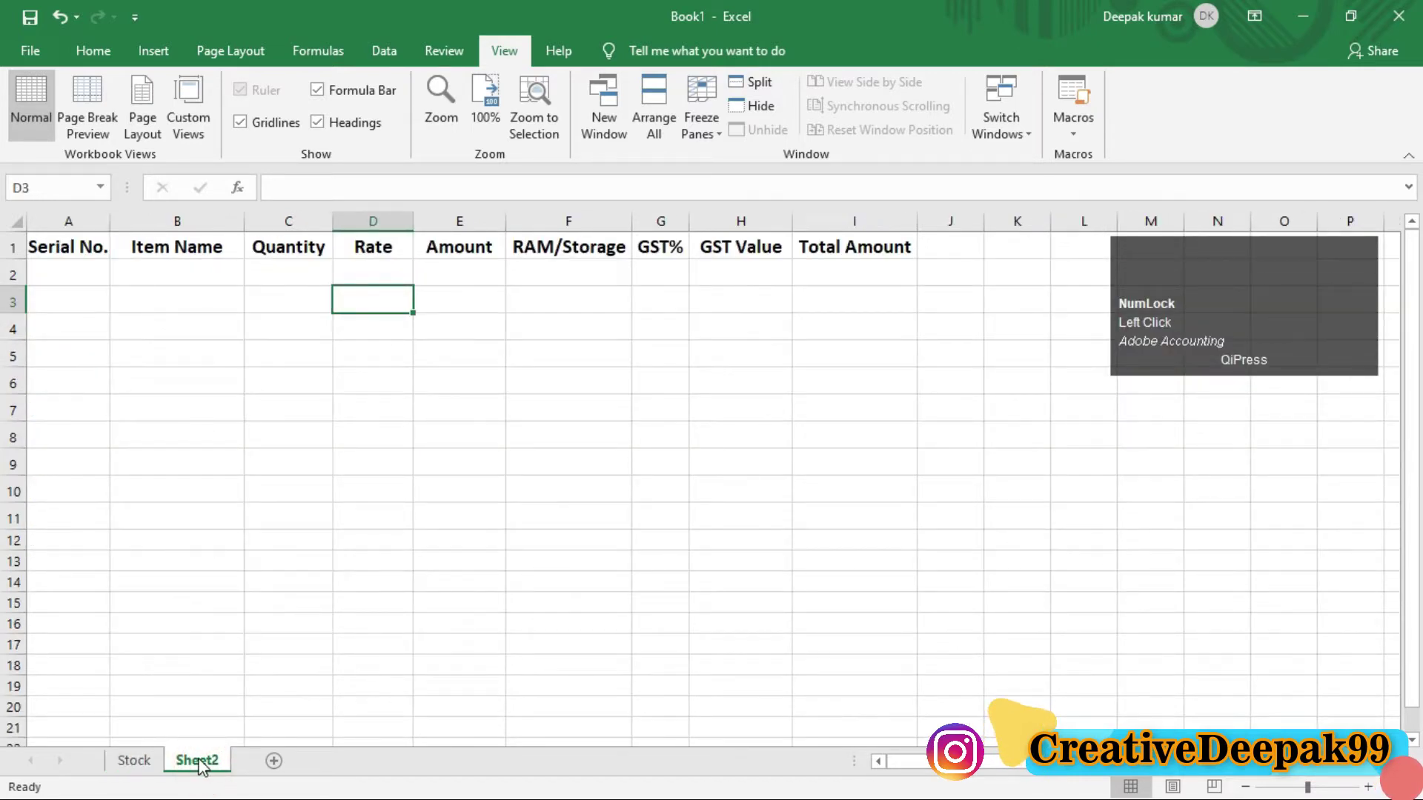
right_click(201, 767)
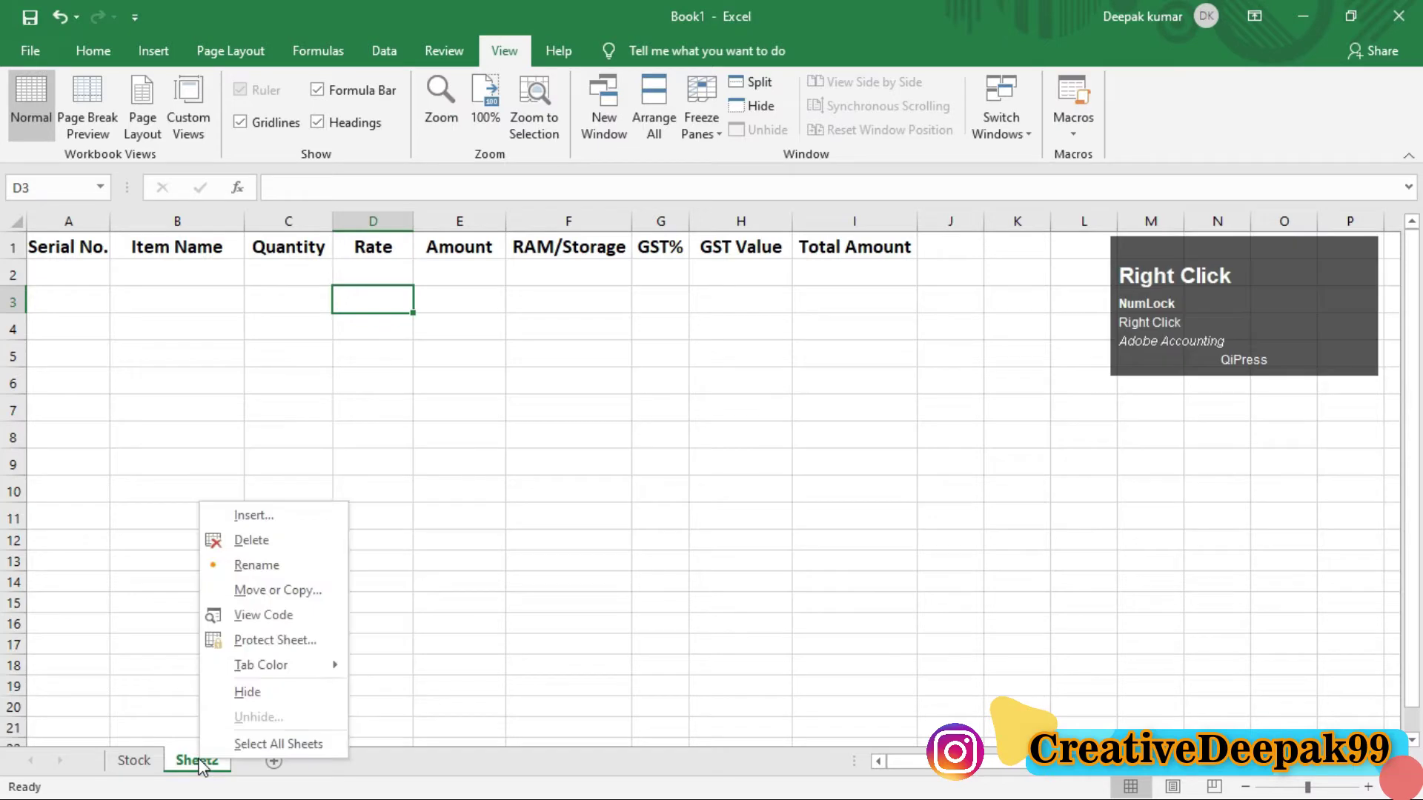
left_click(268, 565)
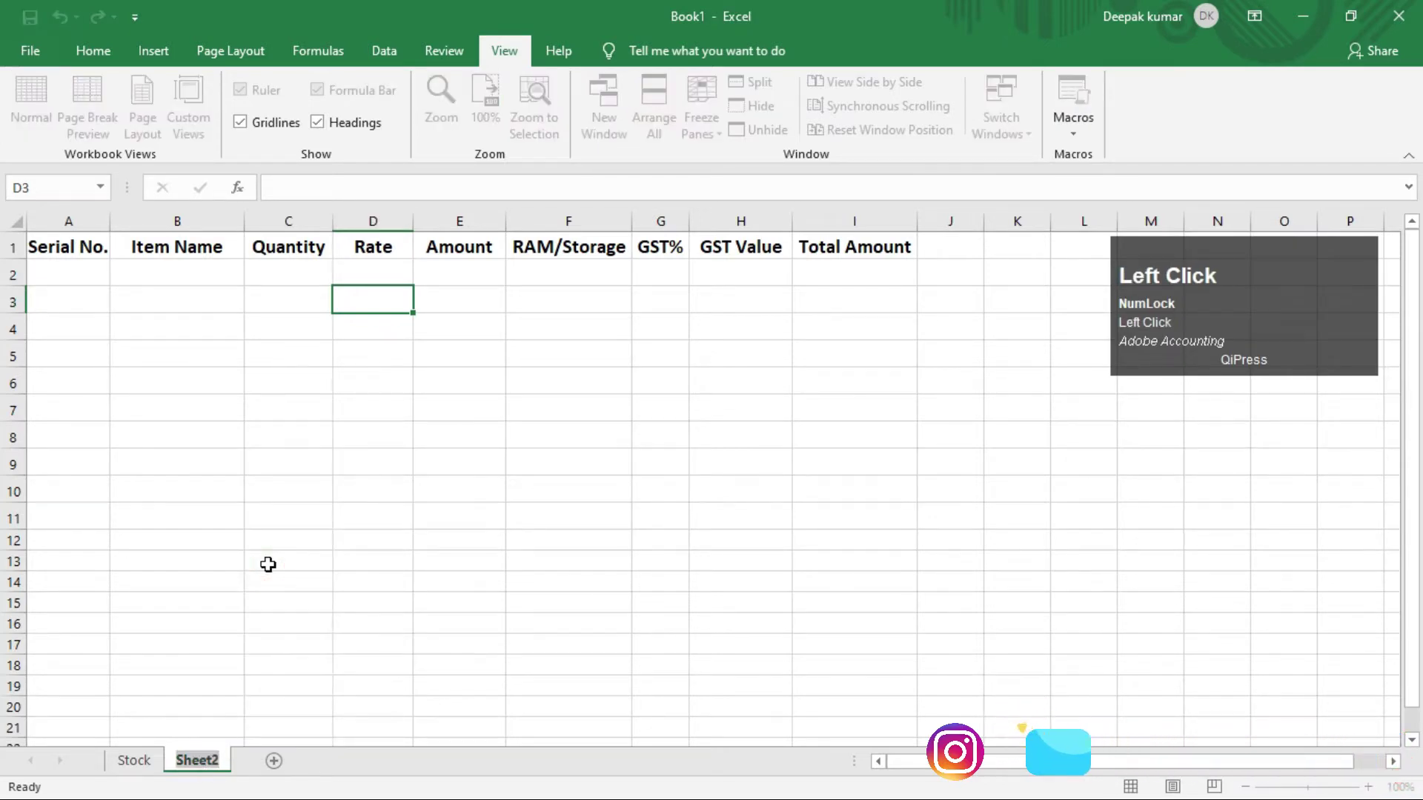
type("B")
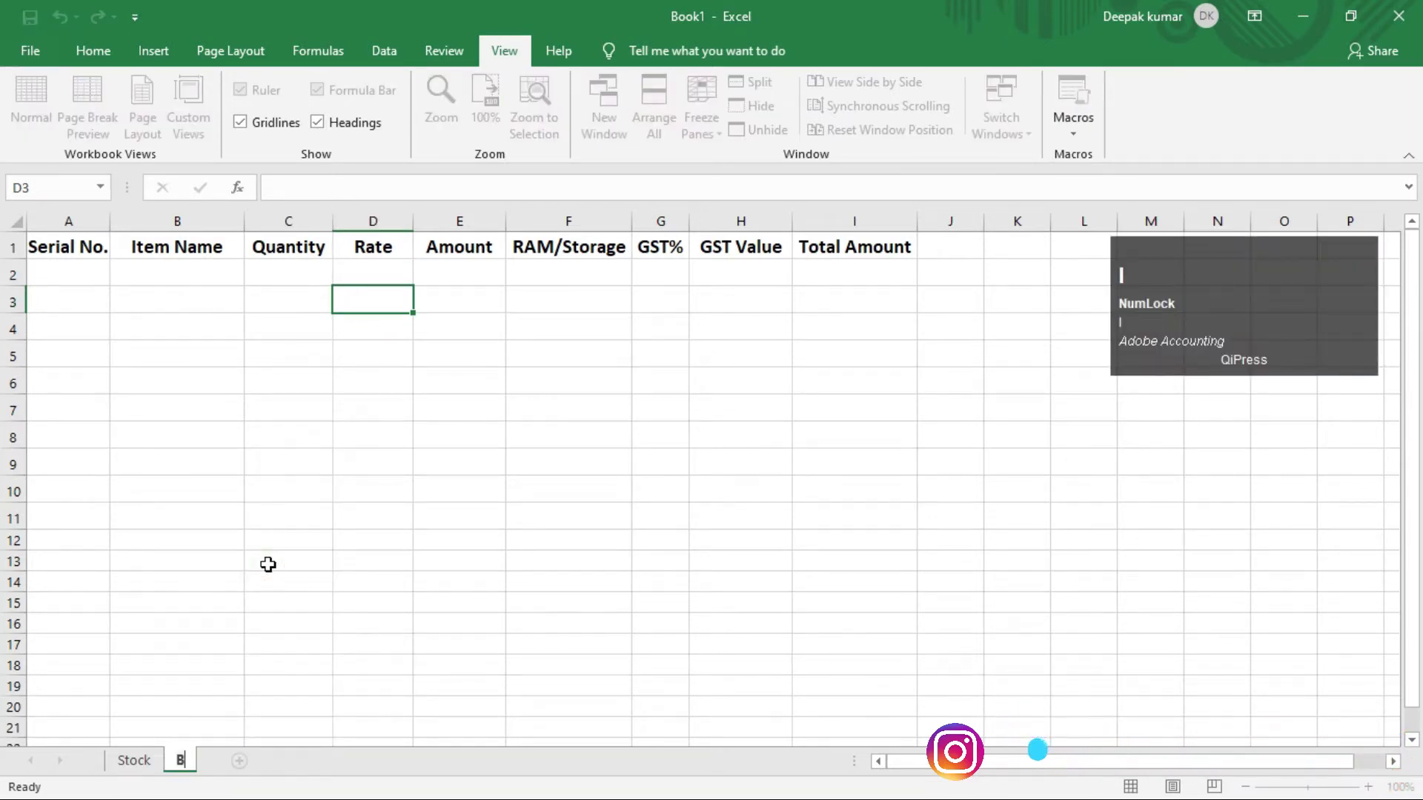
type("illing")
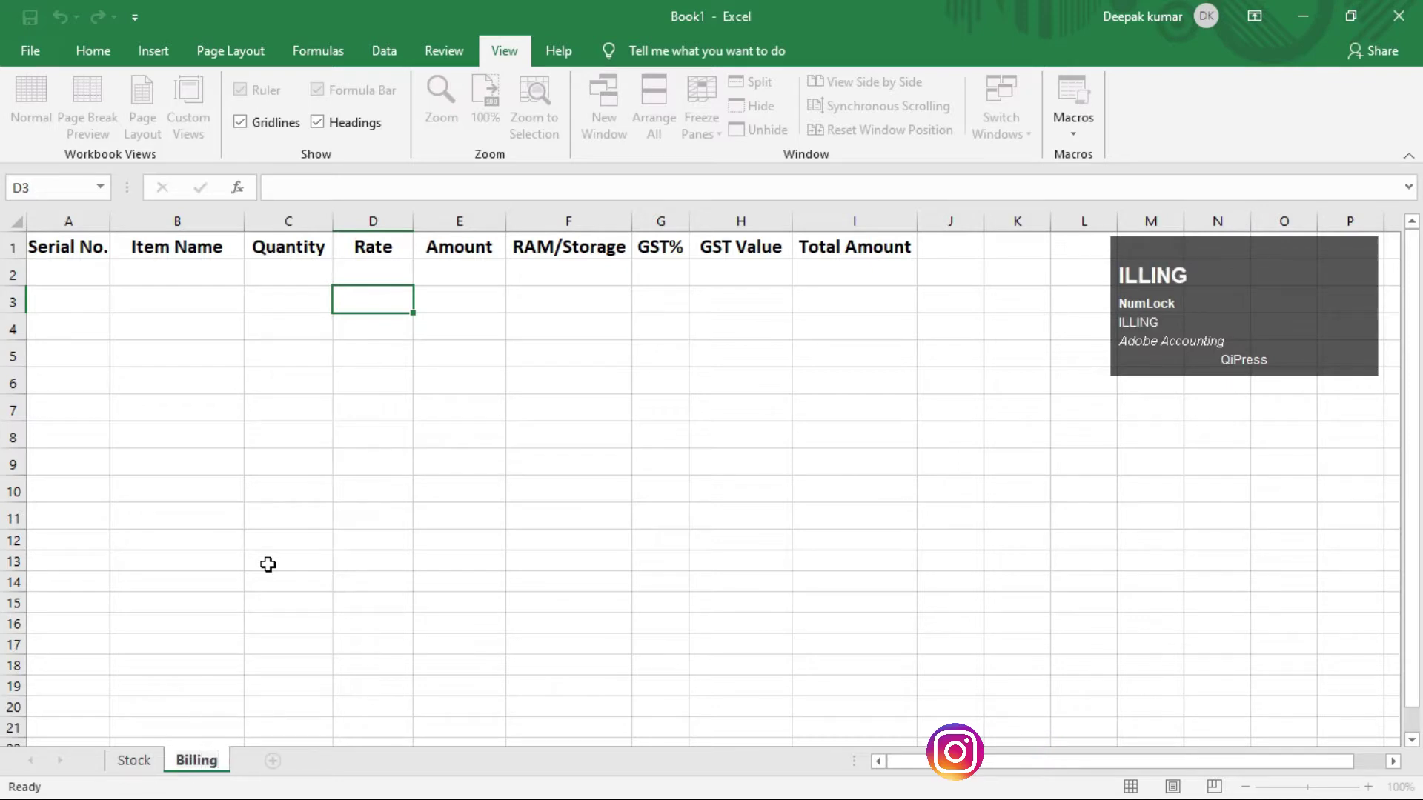
key("Return")
left_click(365, 565)
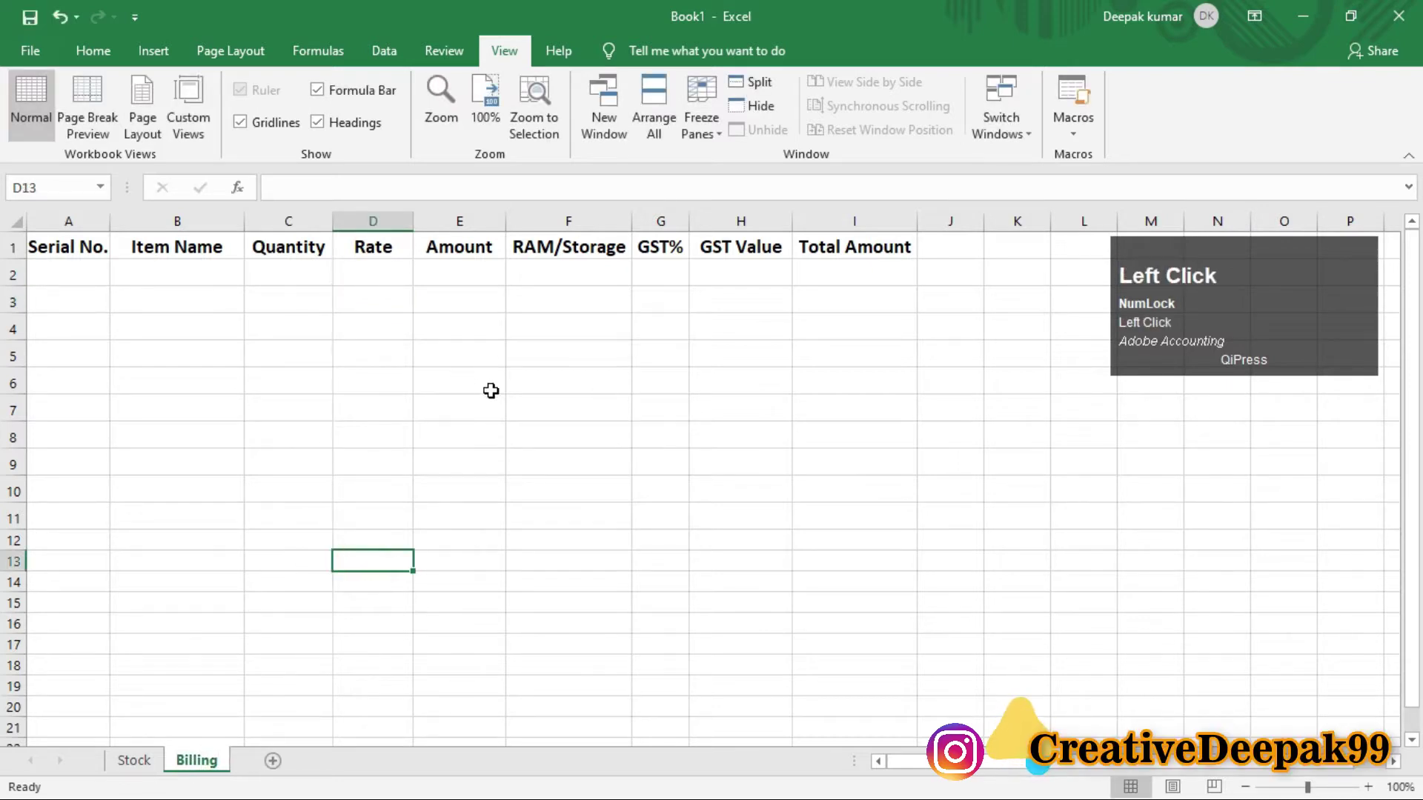
Step: Examine the Serial No., Item Name, Quantity, Rate and Amount headings in row 1 of the Billing sheet
left_click(238, 296)
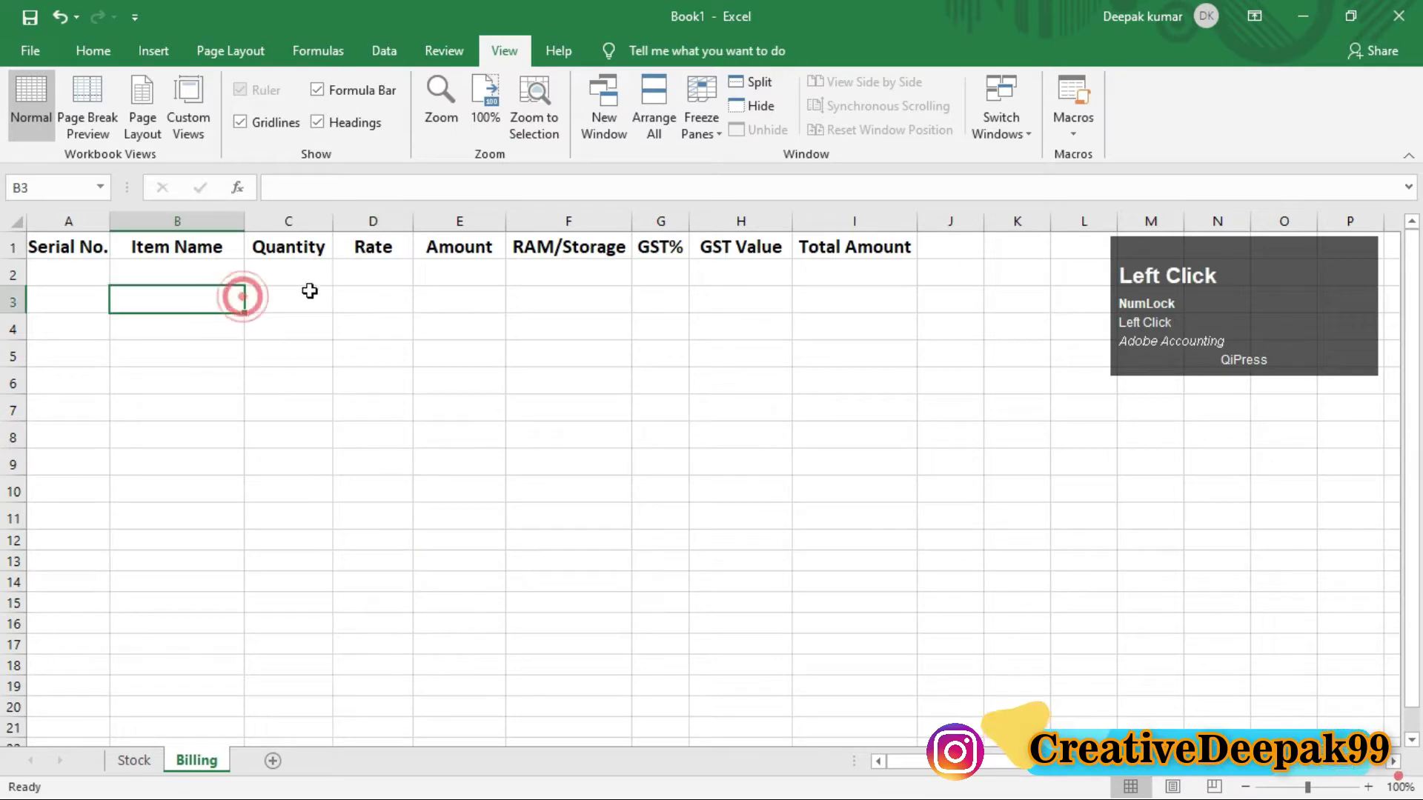
left_click(86, 247)
left_click(210, 251)
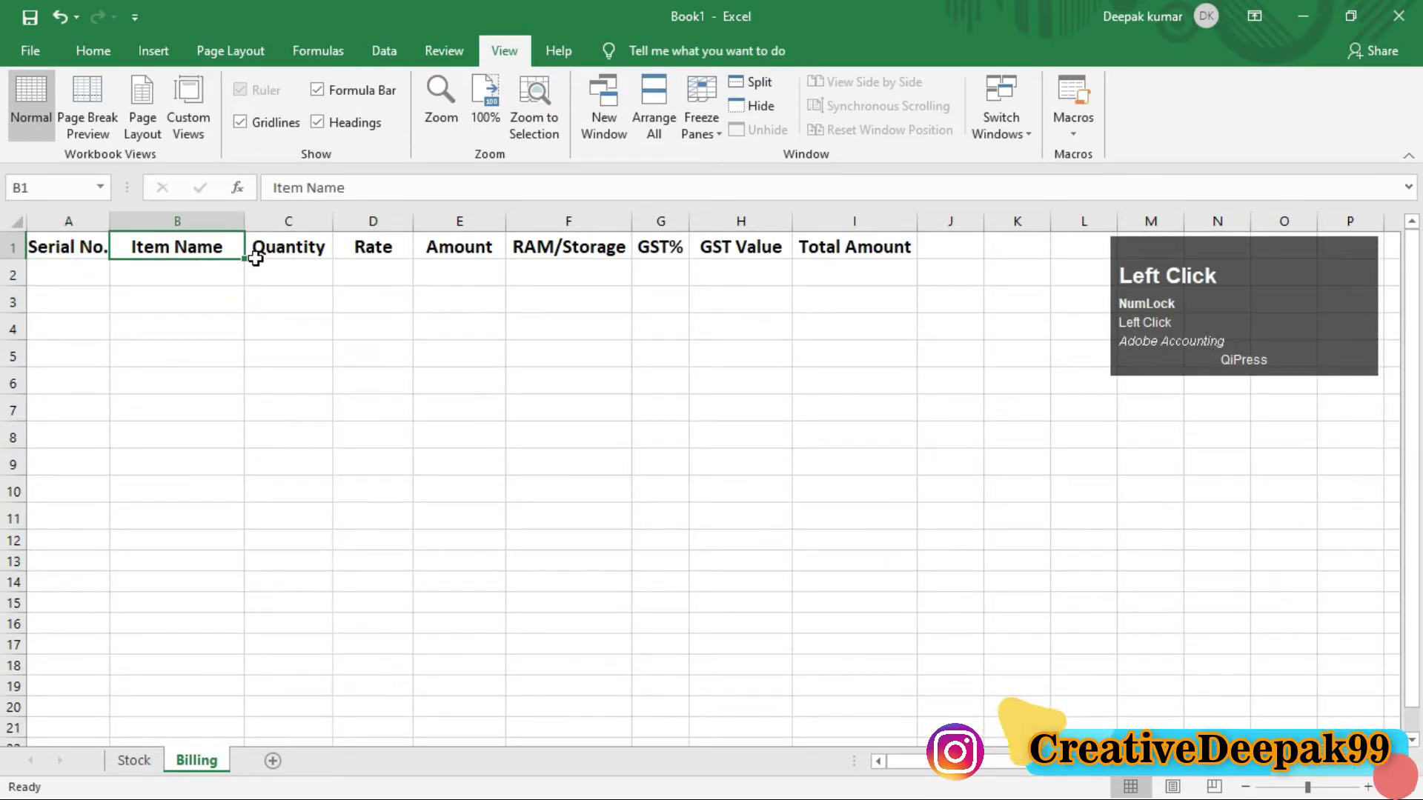
left_click(290, 246)
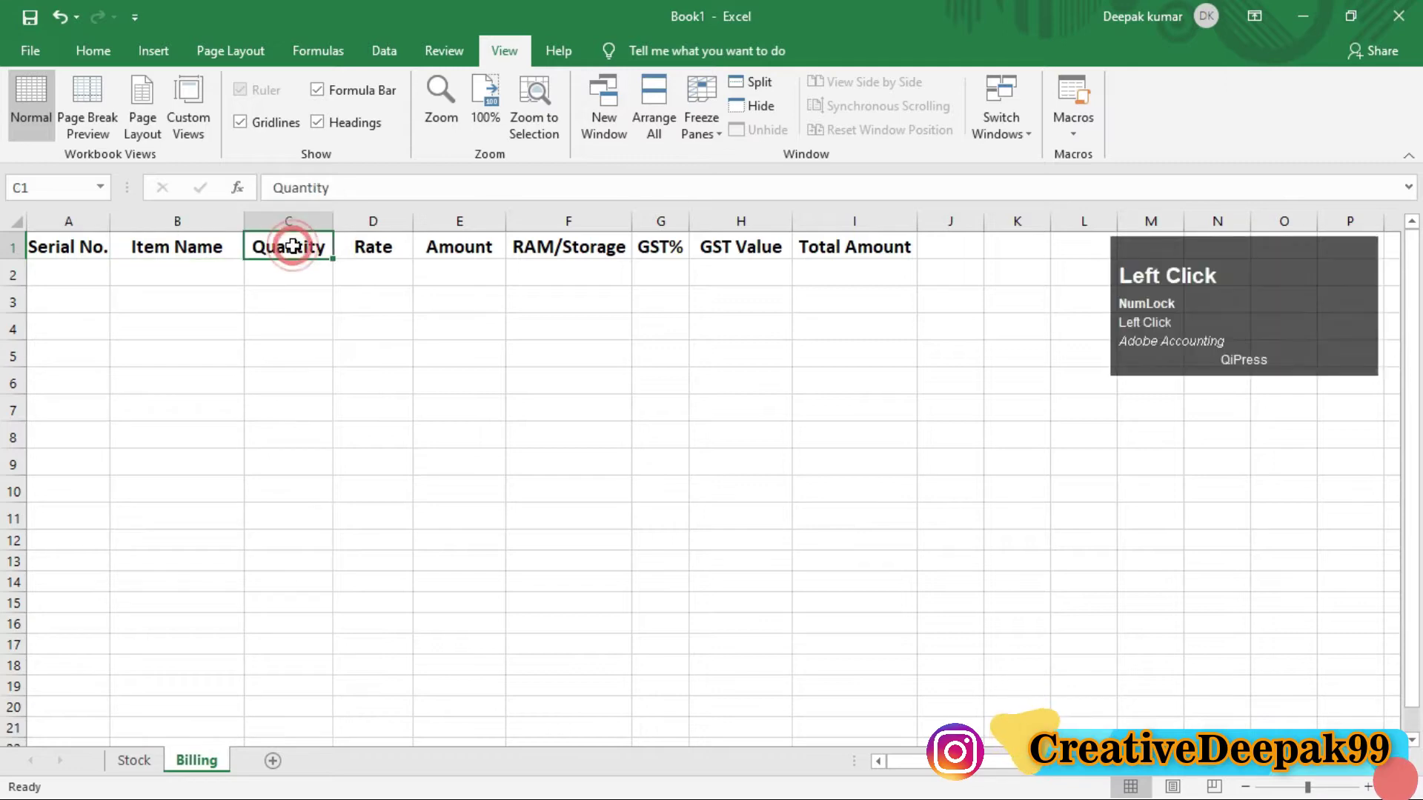
left_click(374, 249)
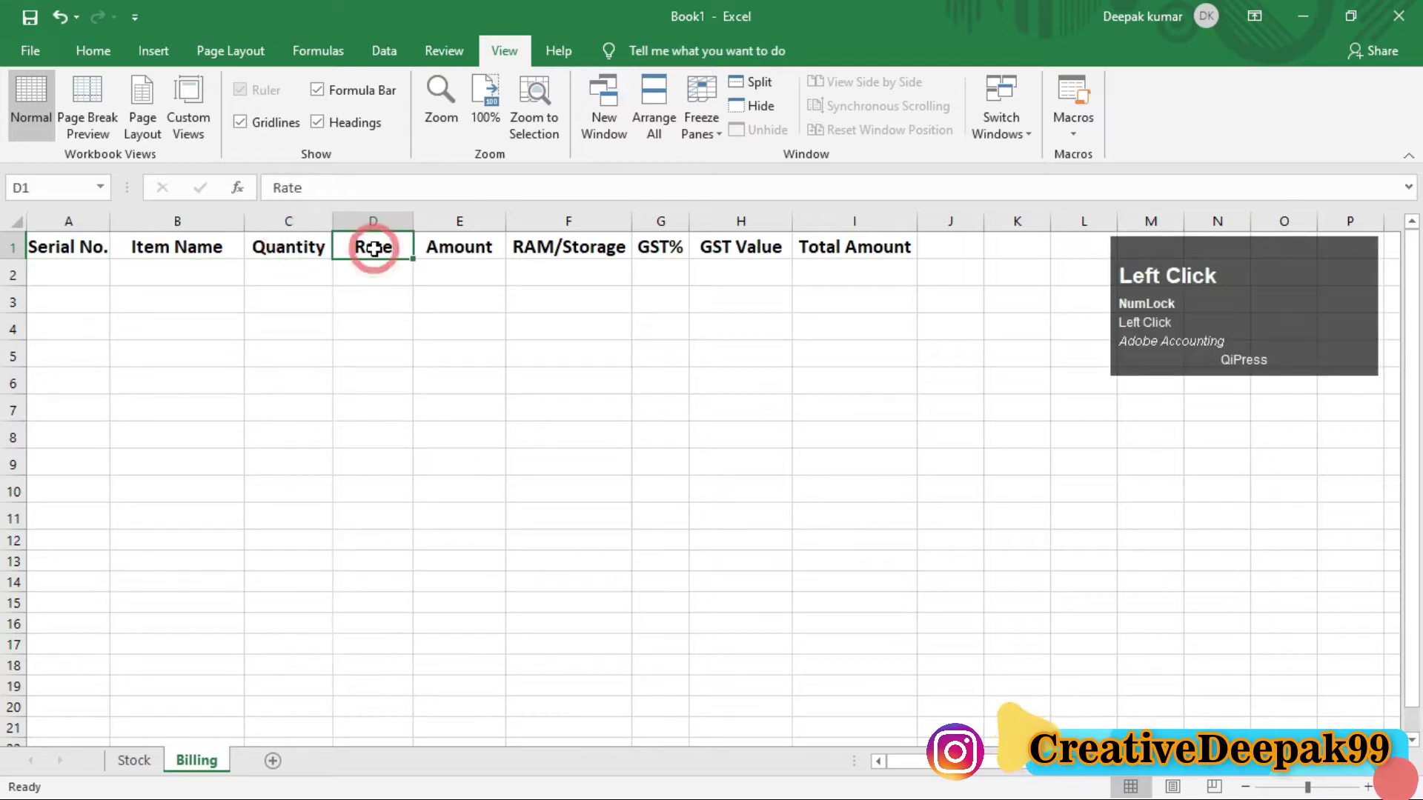
left_click(459, 251)
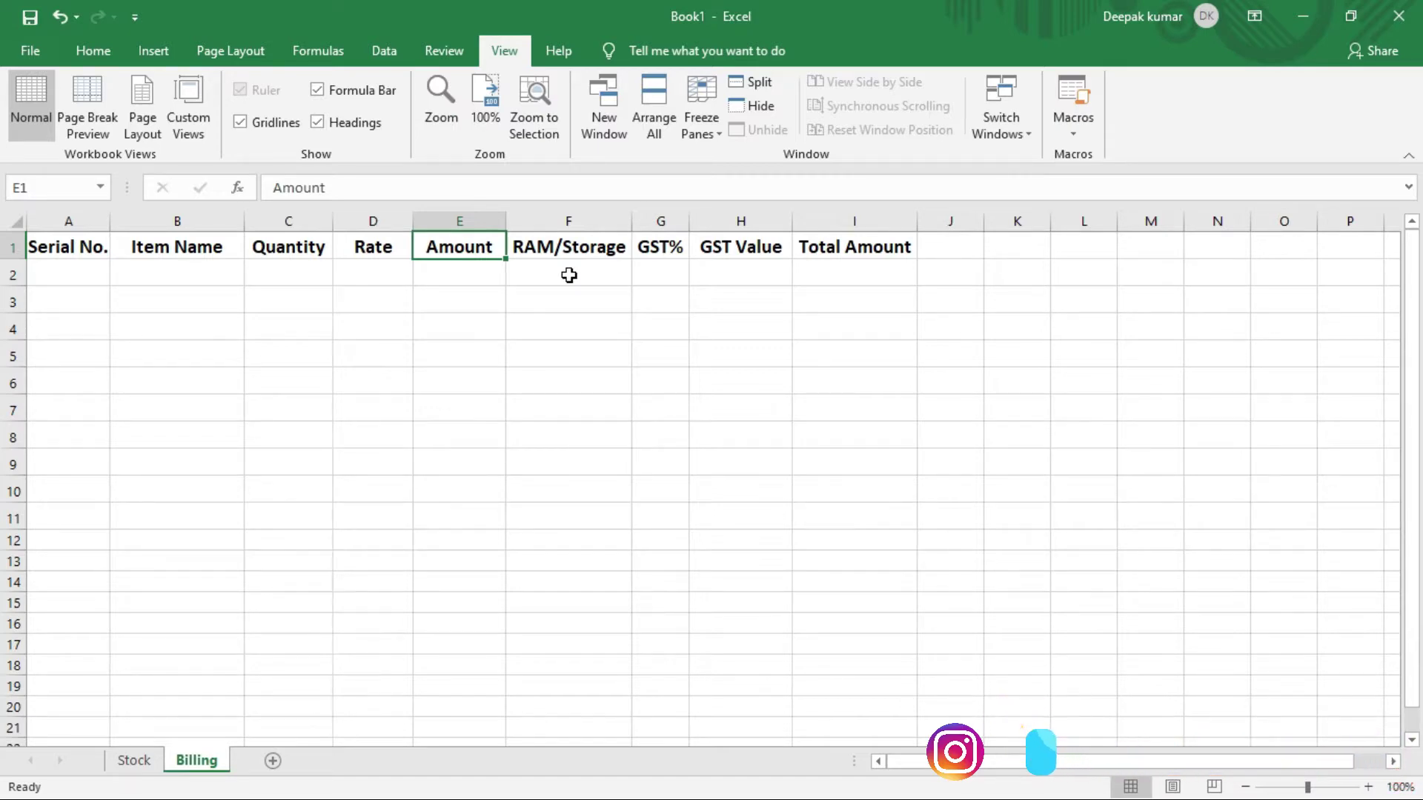
Step: Review how the Amount, GST%, GST Value and Total Amount columns of the Billing sheet relate to each other
left_click(654, 279)
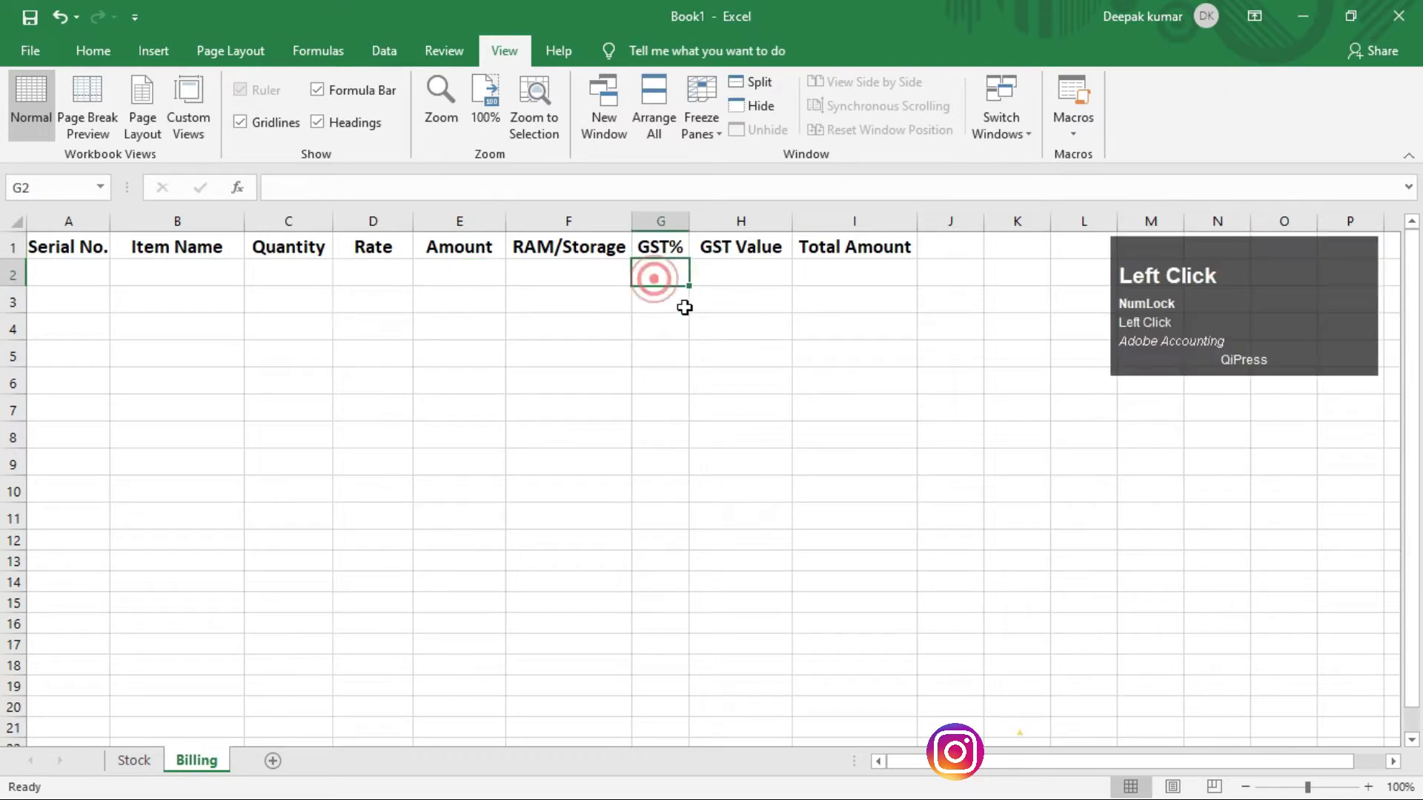
left_click(727, 270)
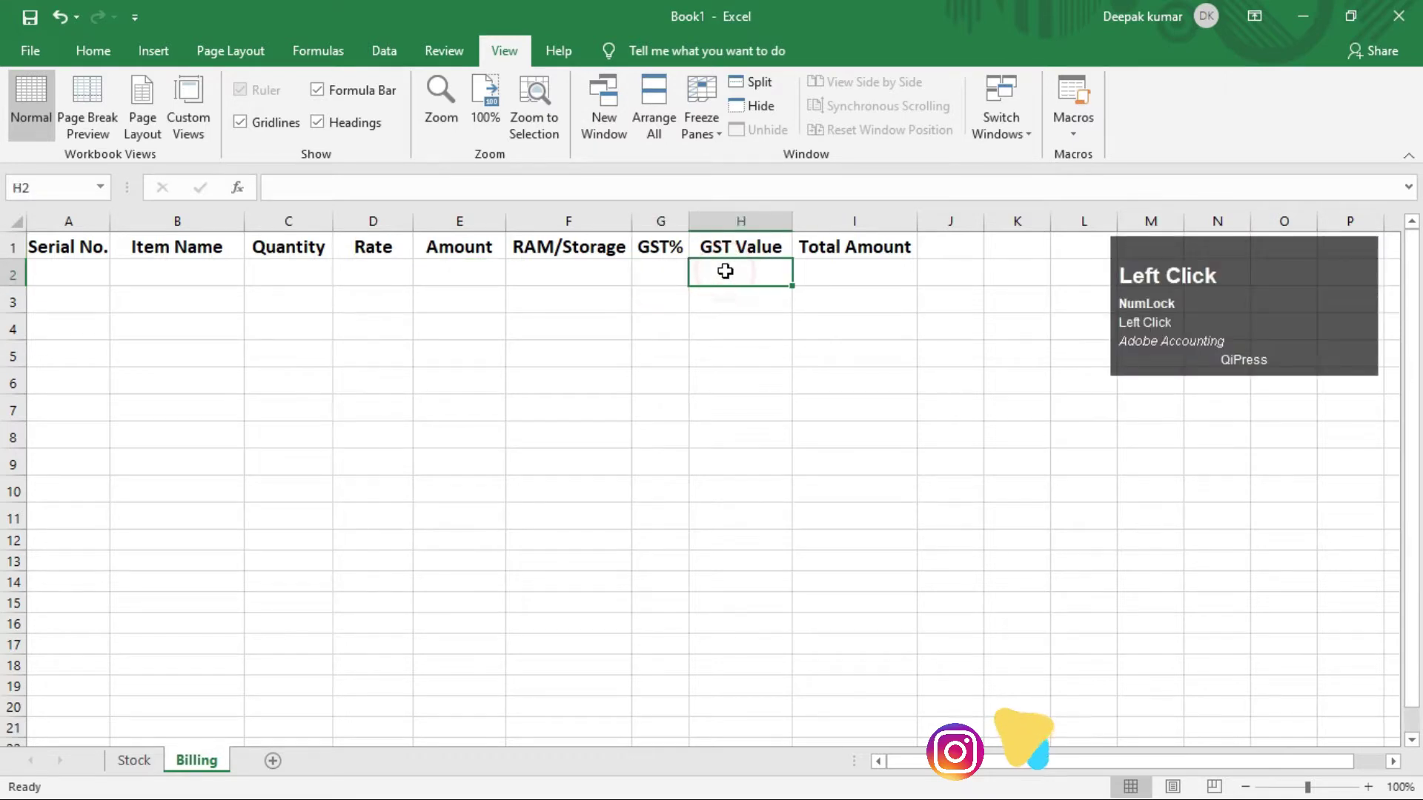
left_click(662, 273)
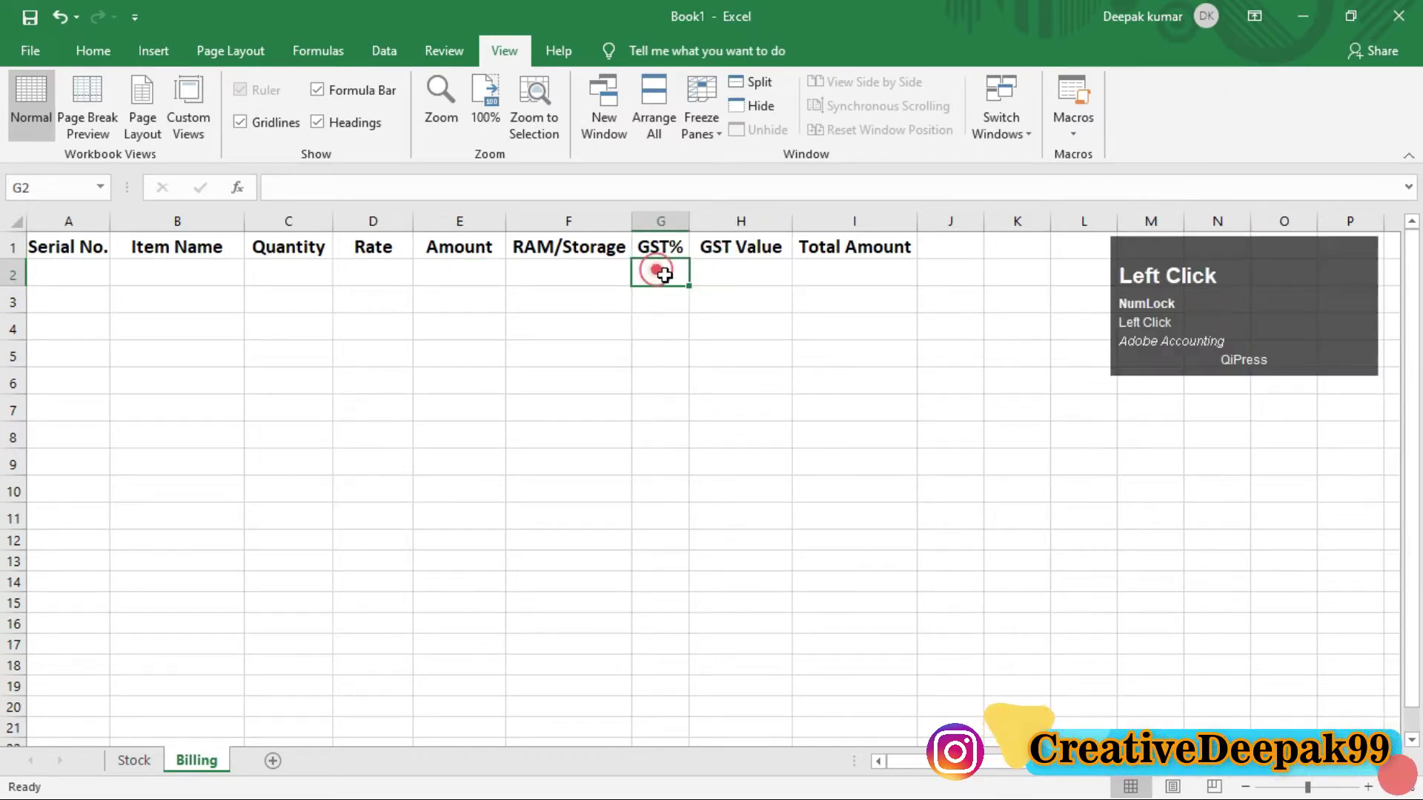
left_click(730, 272)
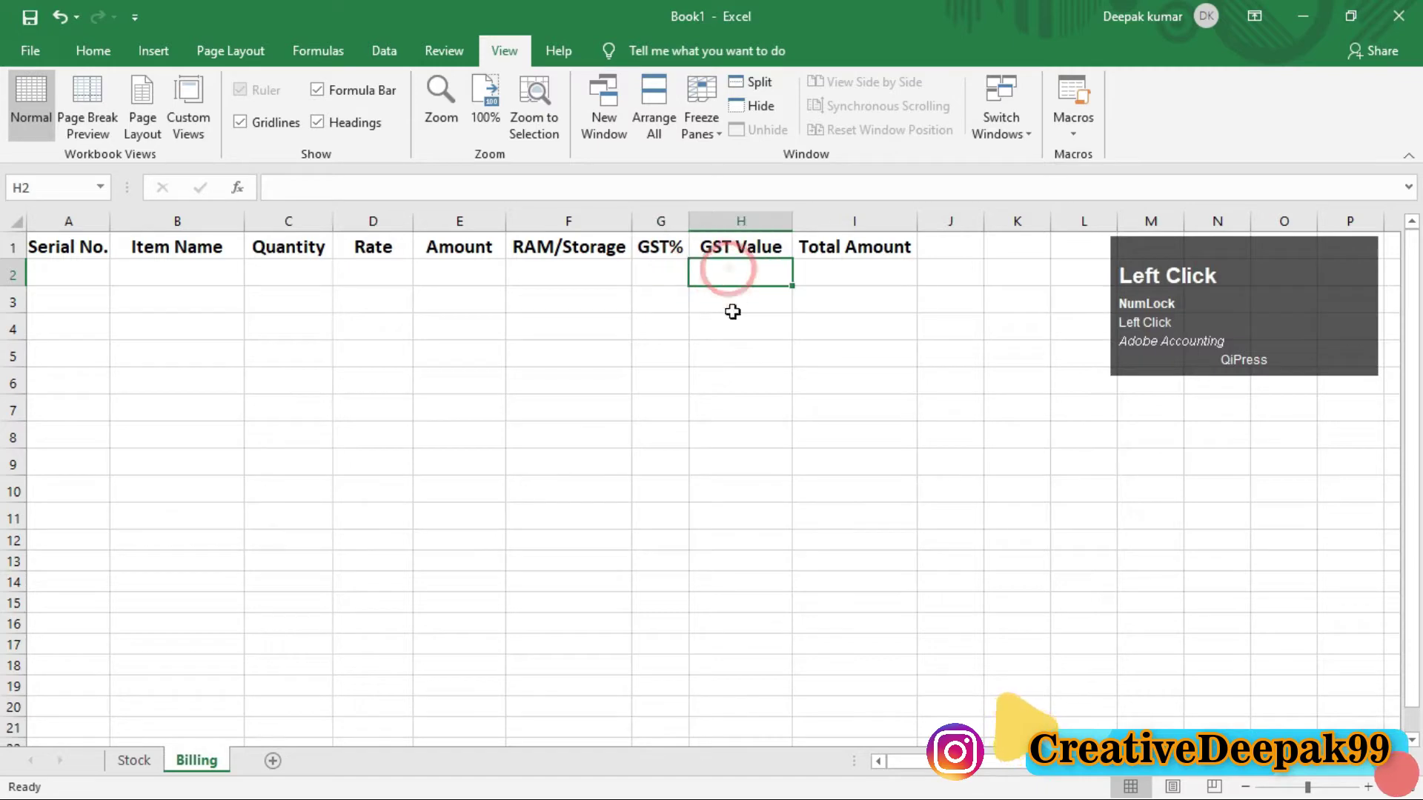
left_click(462, 276)
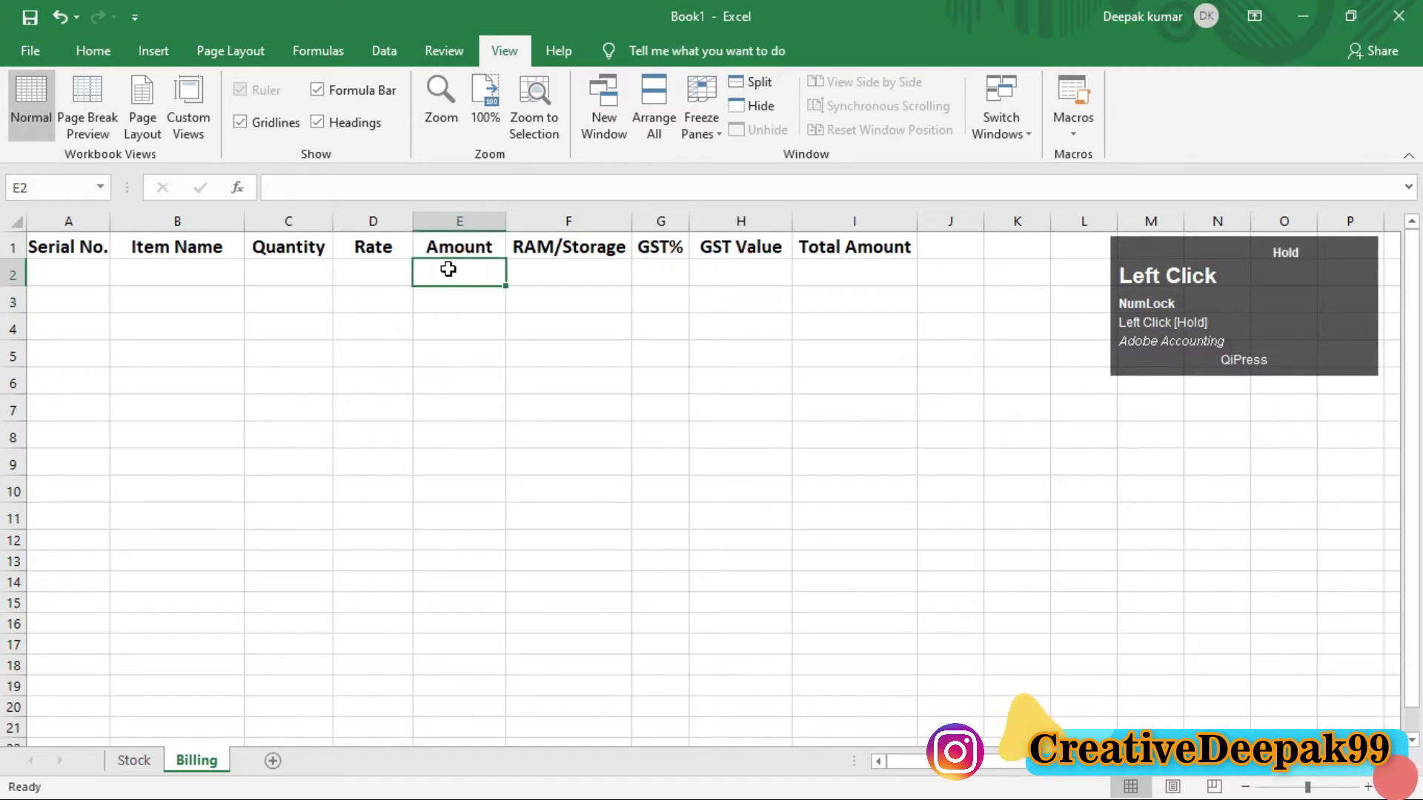
left_click(667, 278)
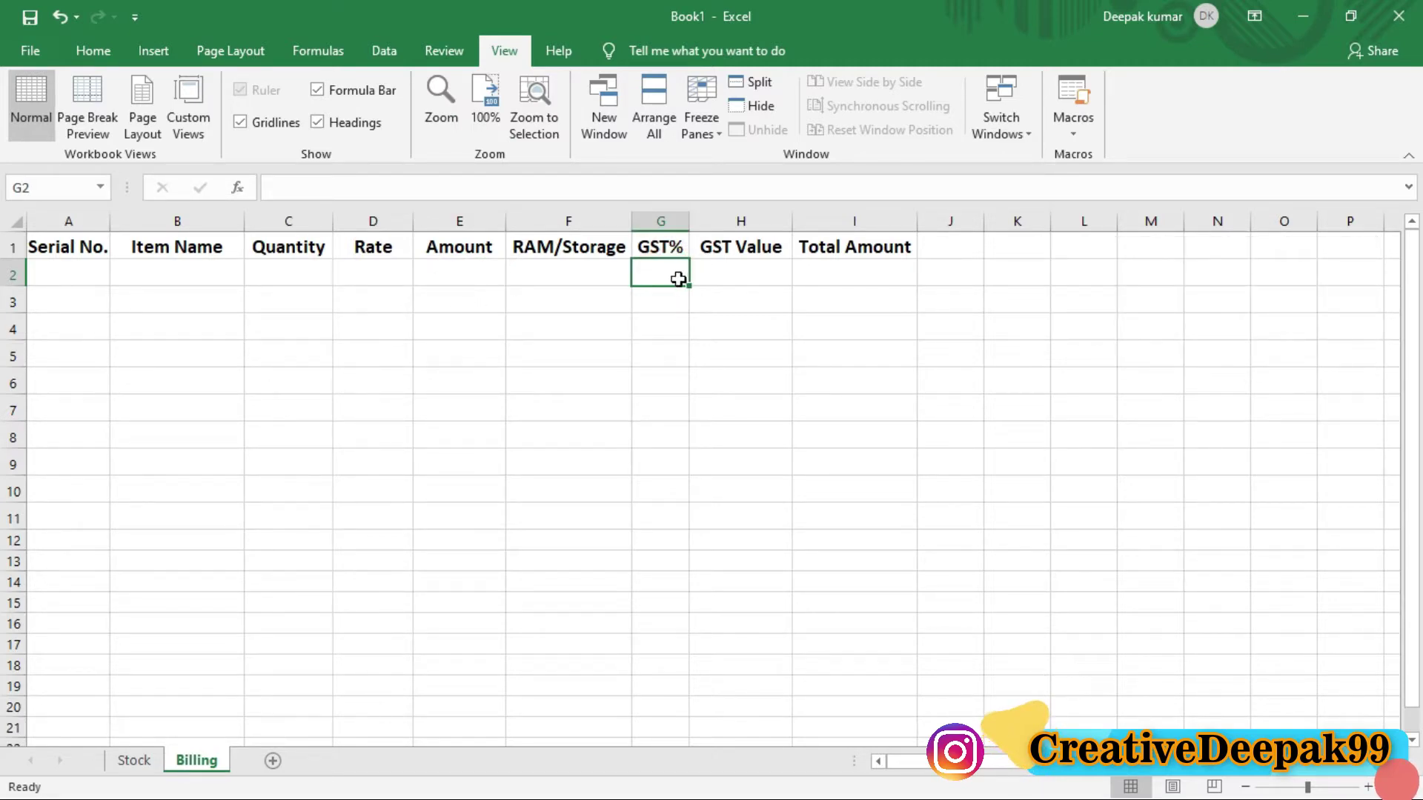
left_click(731, 281)
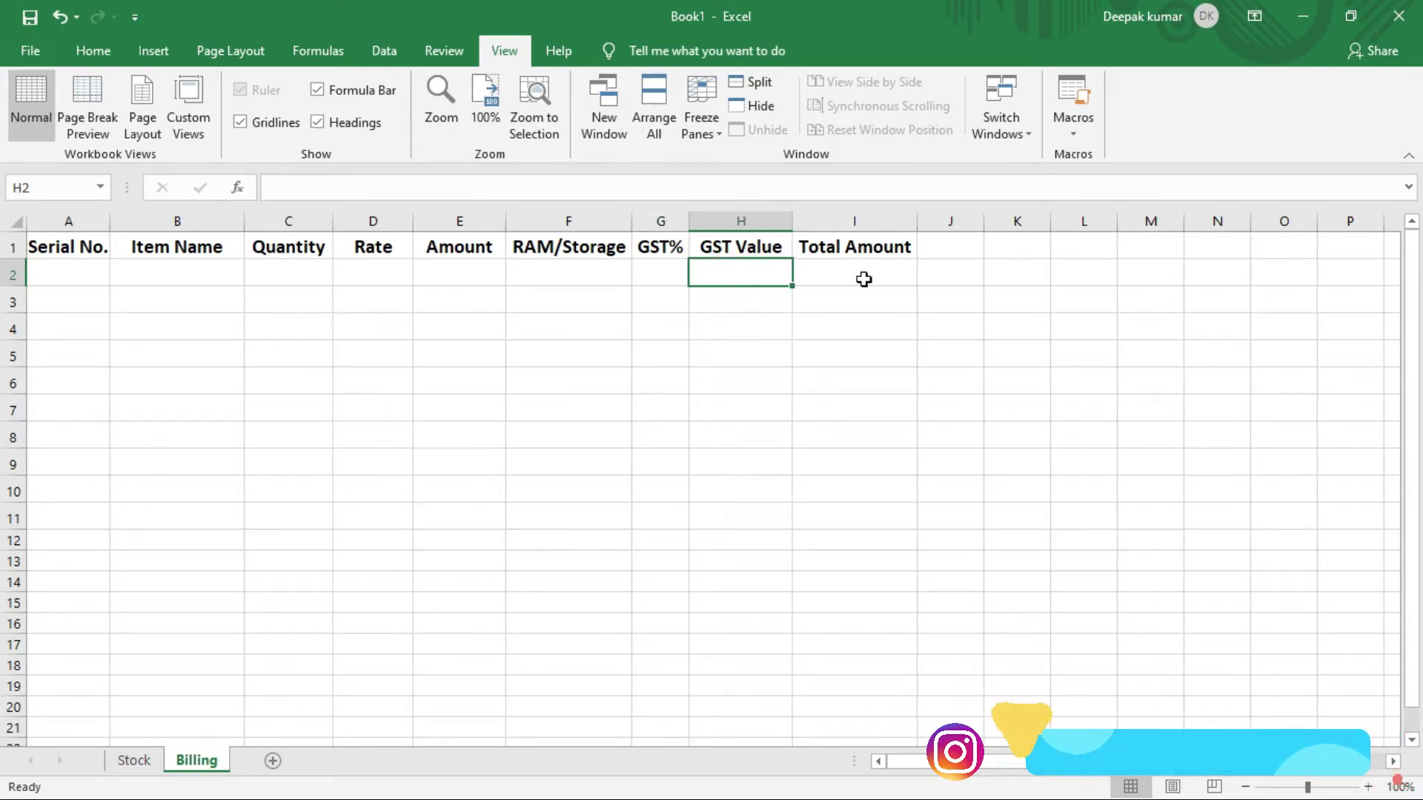
left_click(469, 273)
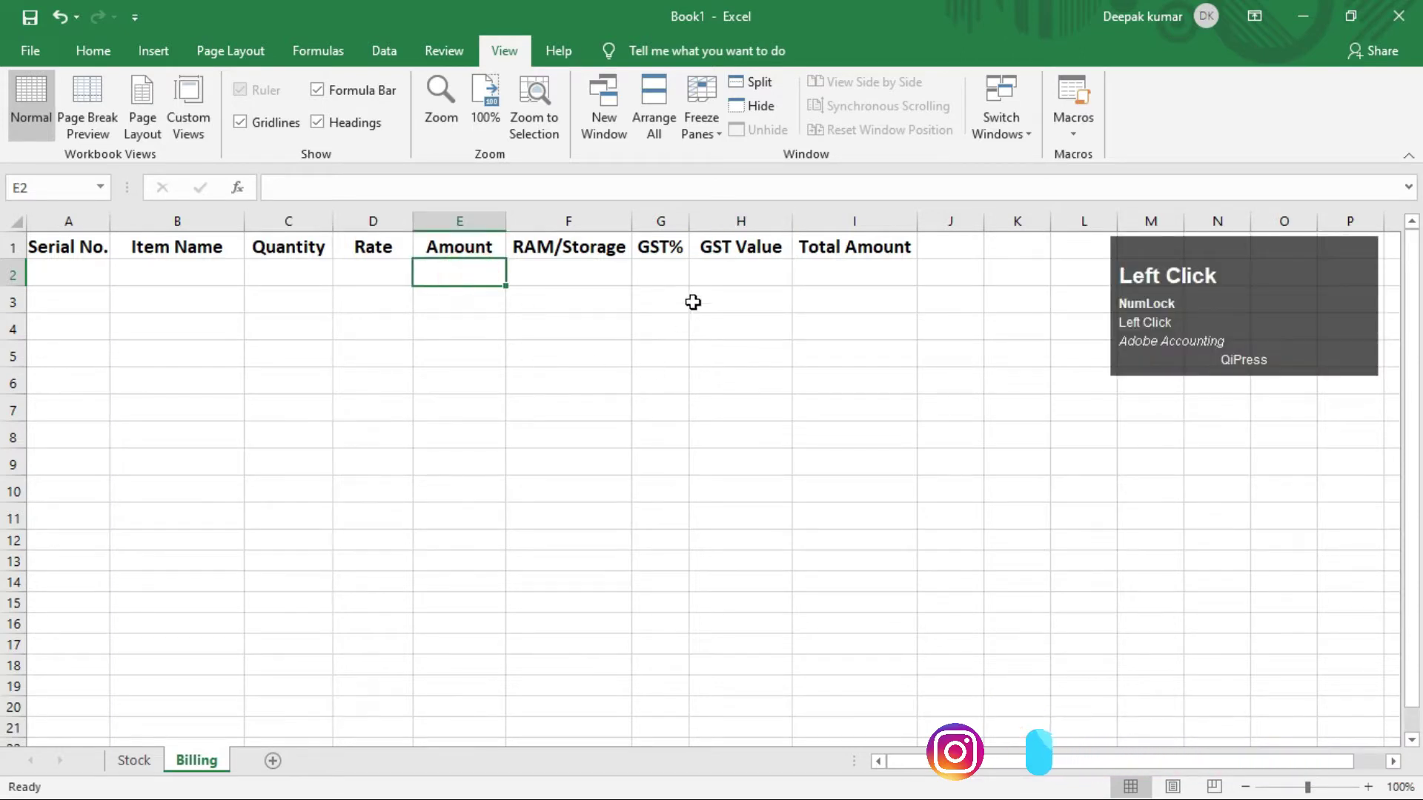
left_click(712, 271)
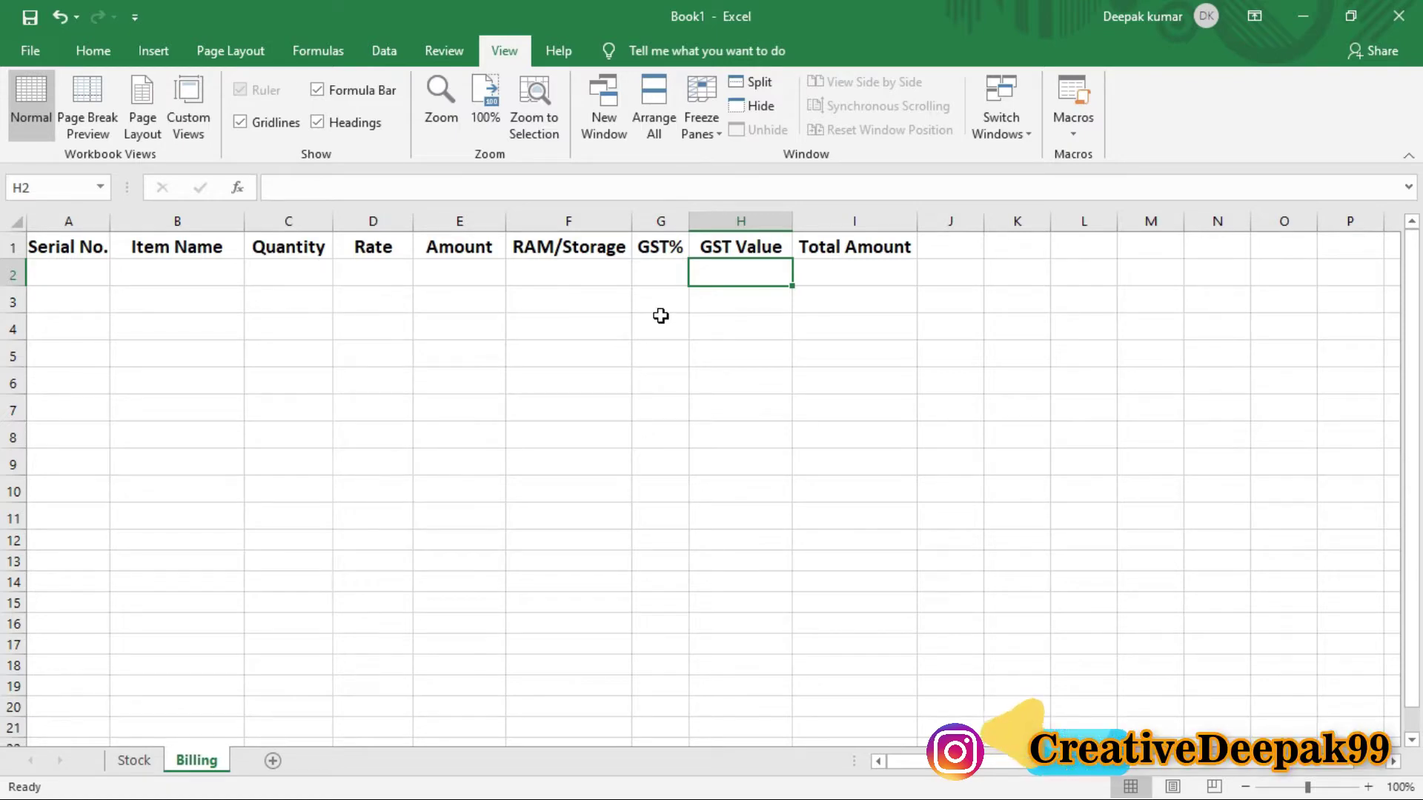
left_click(878, 277)
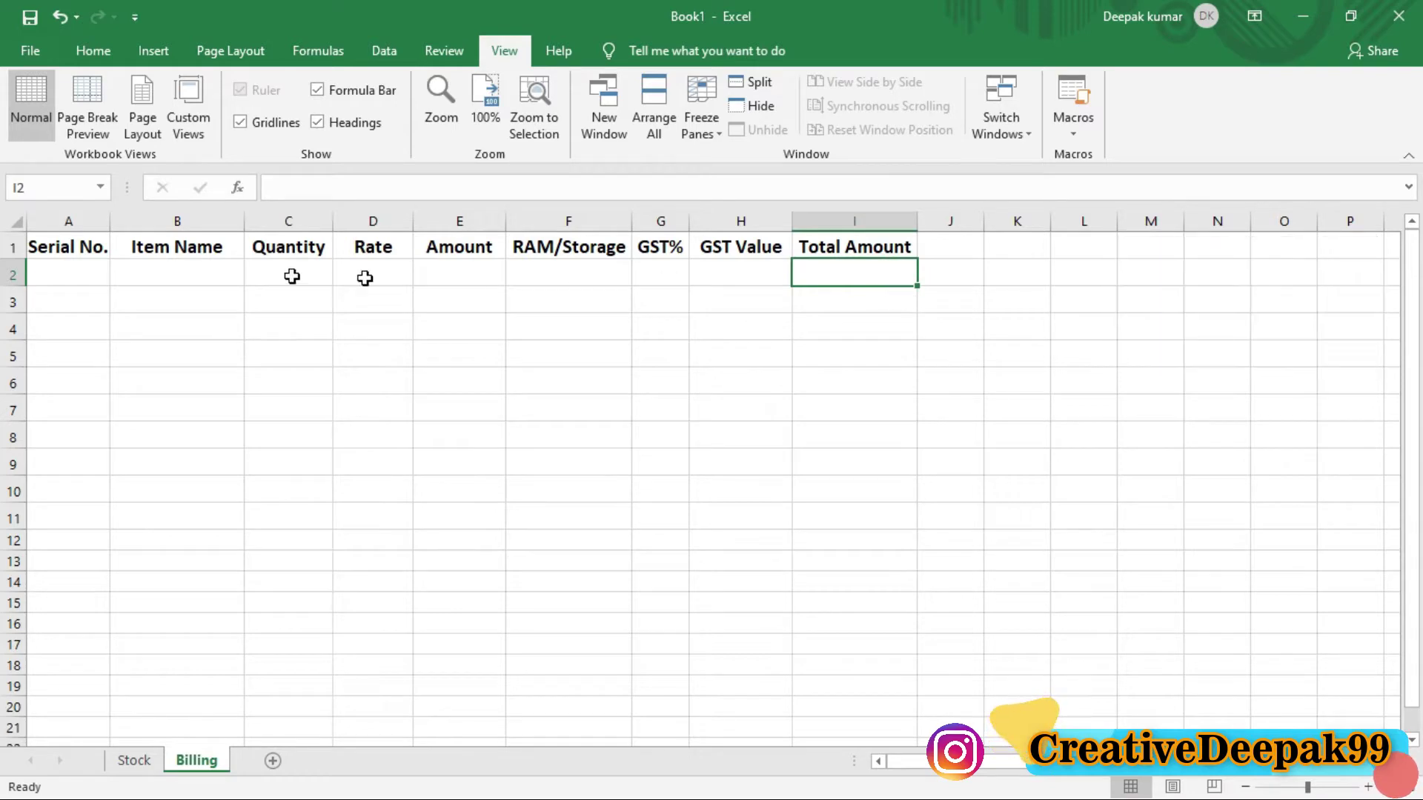
left_click_drag(75, 254, 856, 260)
left_click(856, 265)
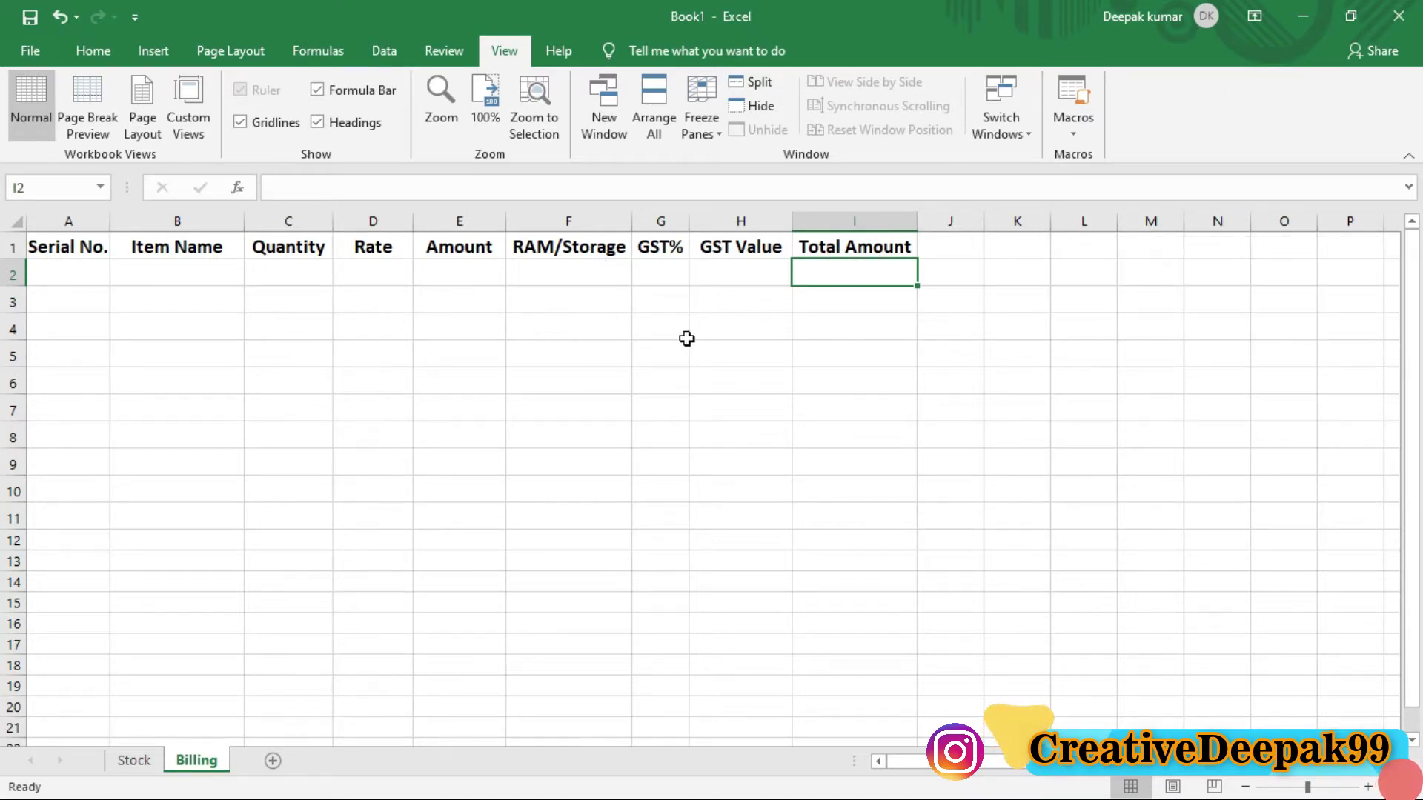
left_click(734, 276)
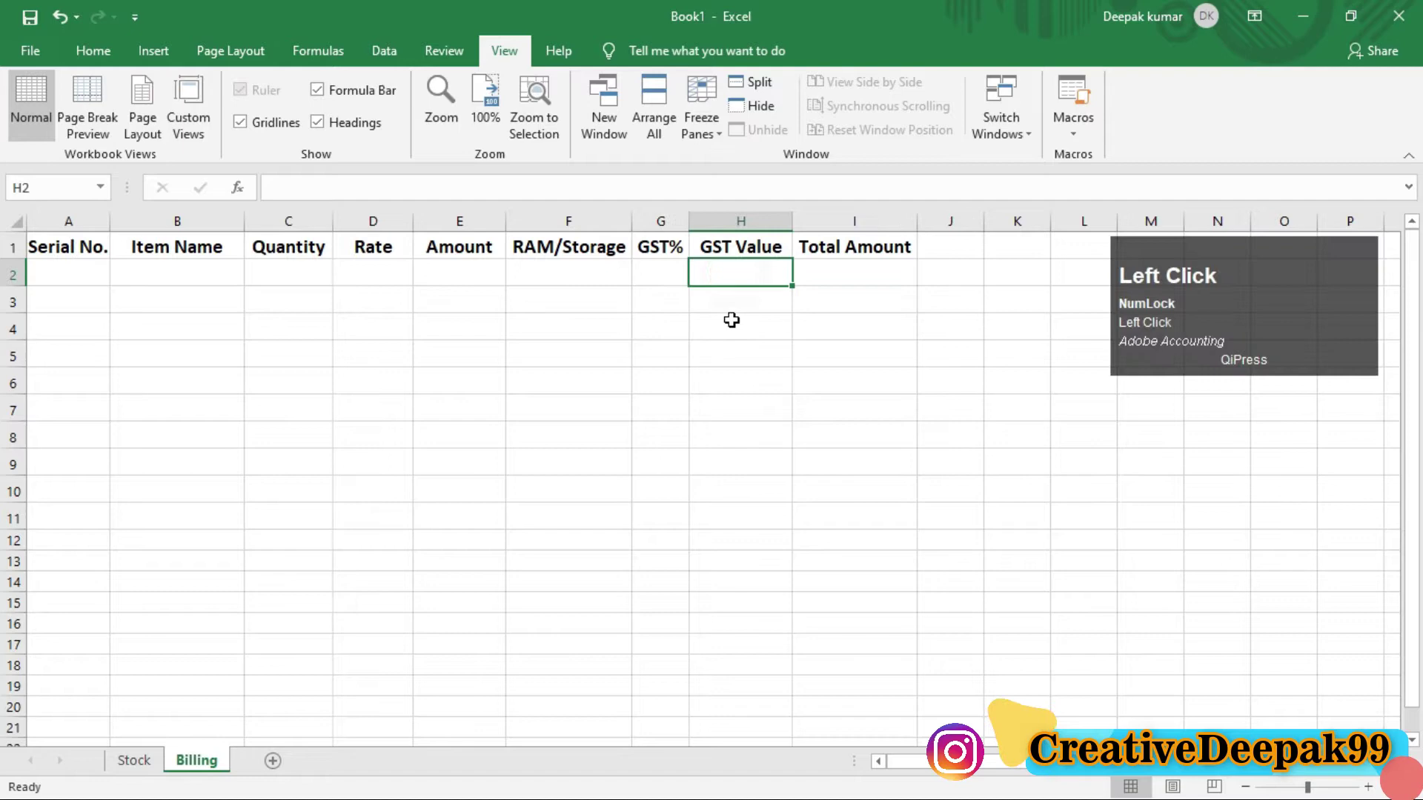
left_click(608, 282)
left_click(651, 276)
left_click(718, 264)
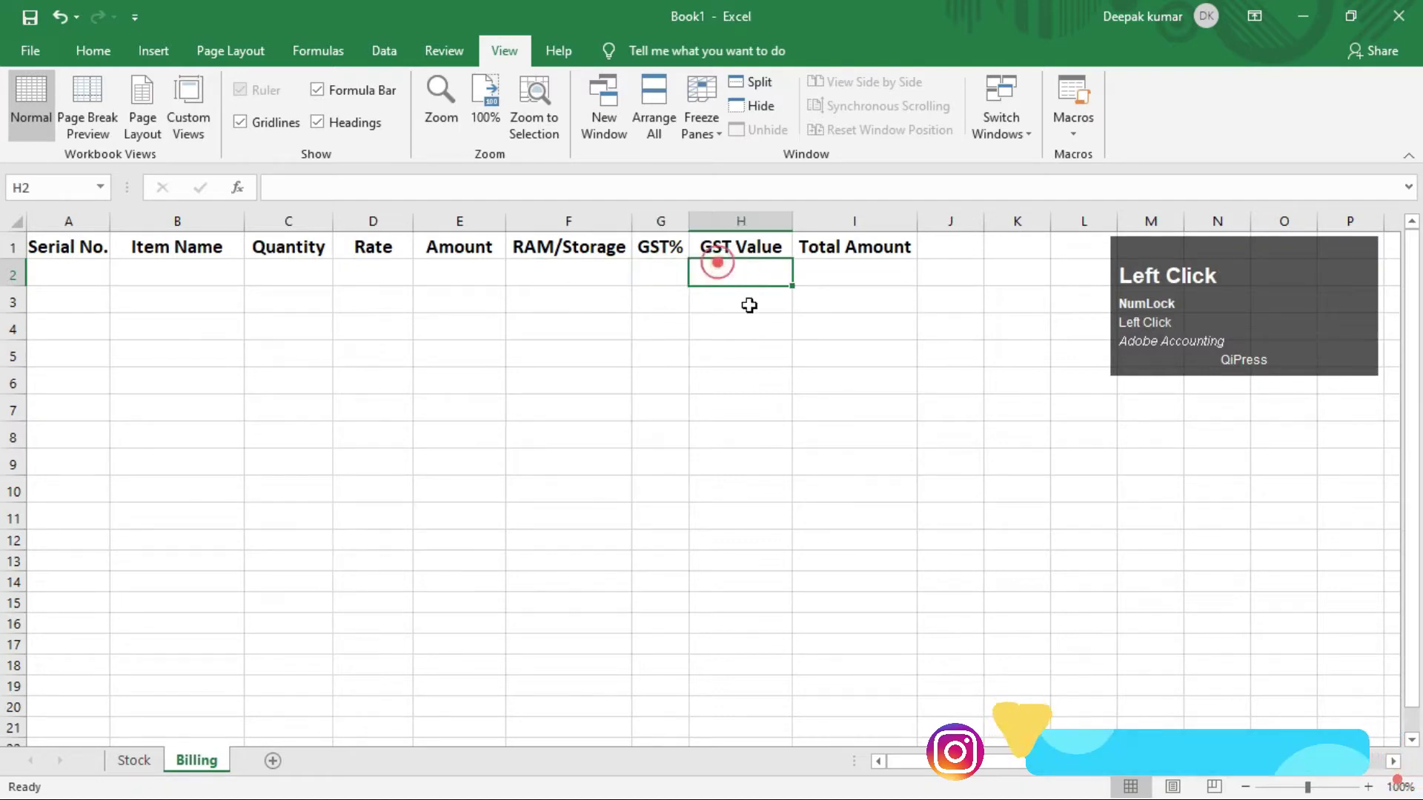
Step: Fill the Billing header cells A1:I1 with the standard orange colour
left_click(71, 244)
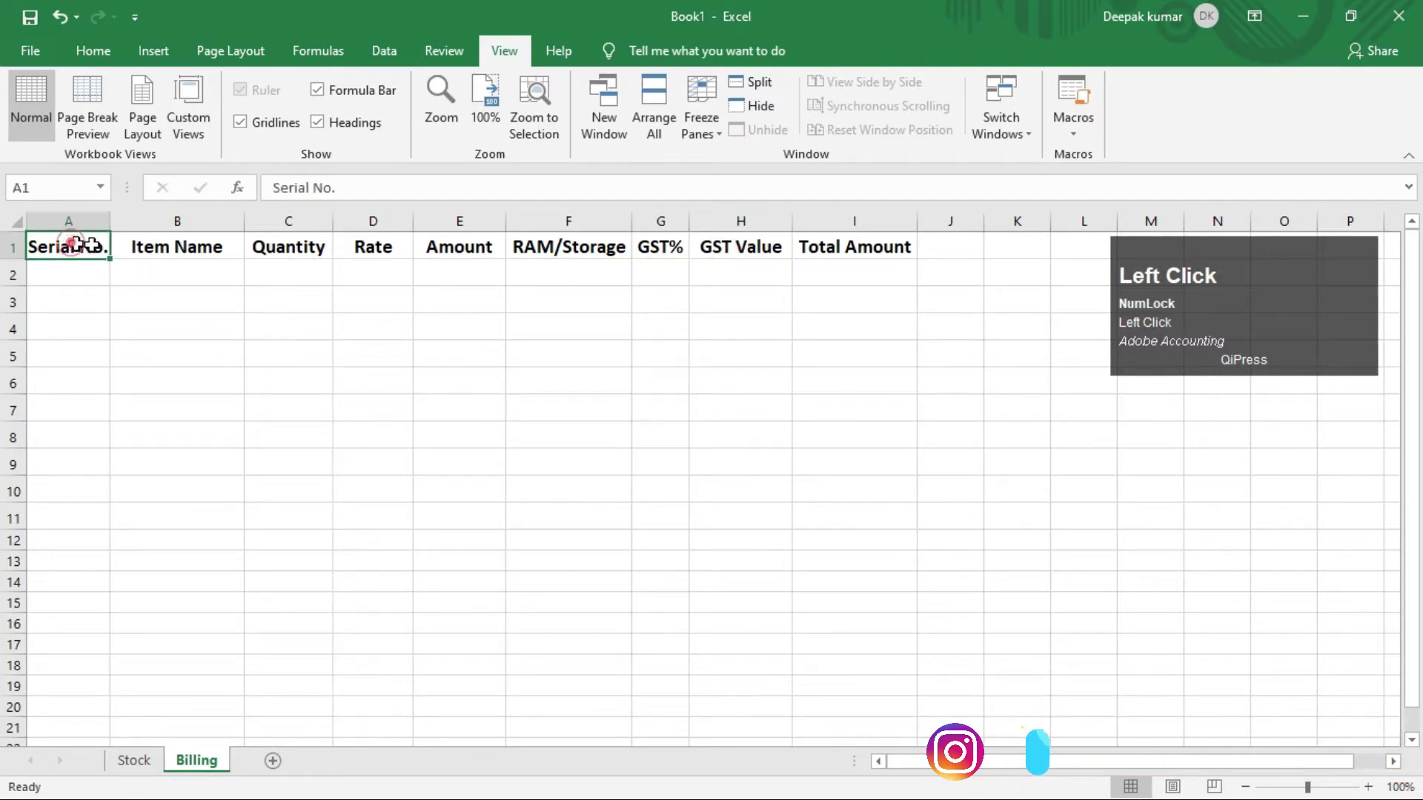
left_click_drag(88, 245, 870, 250)
left_click(95, 50)
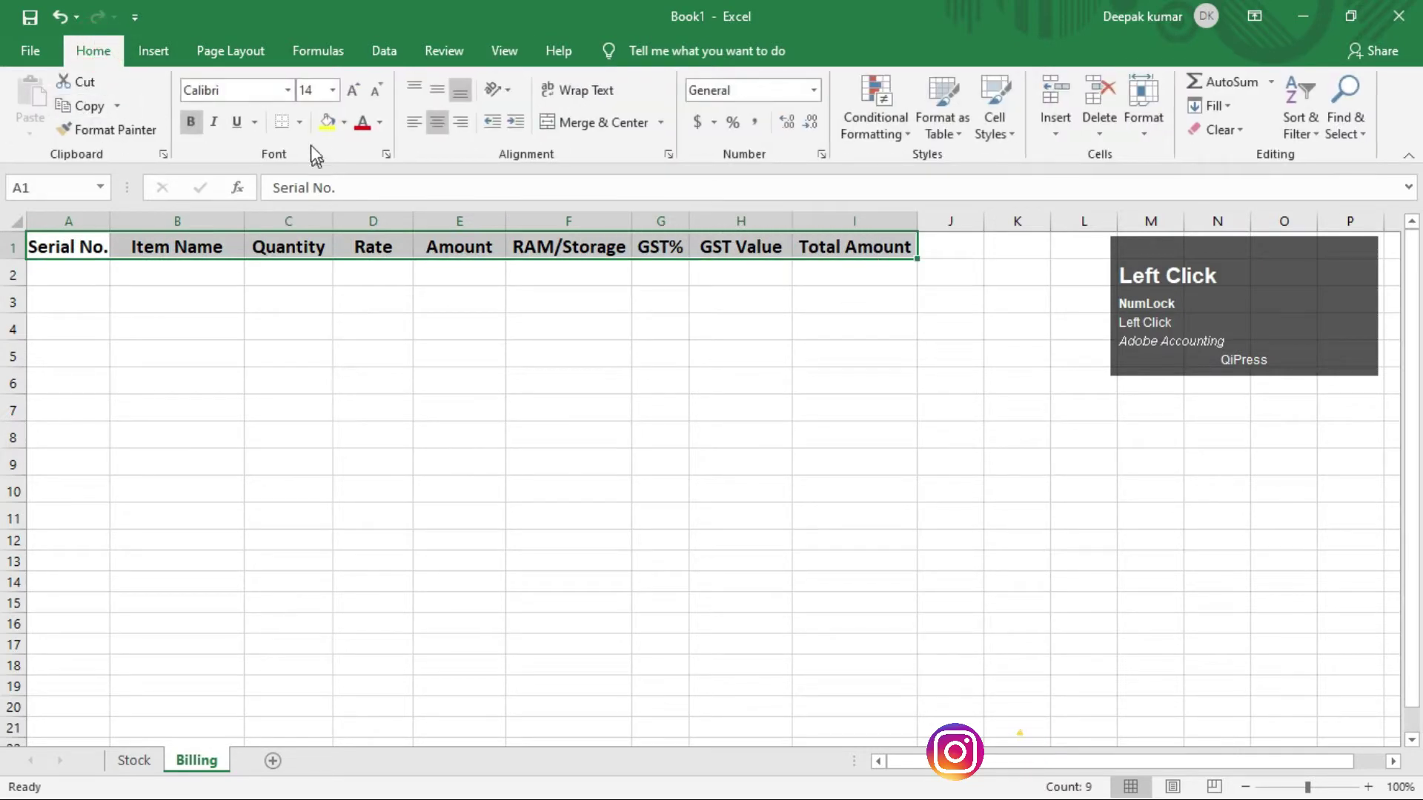
left_click(345, 124)
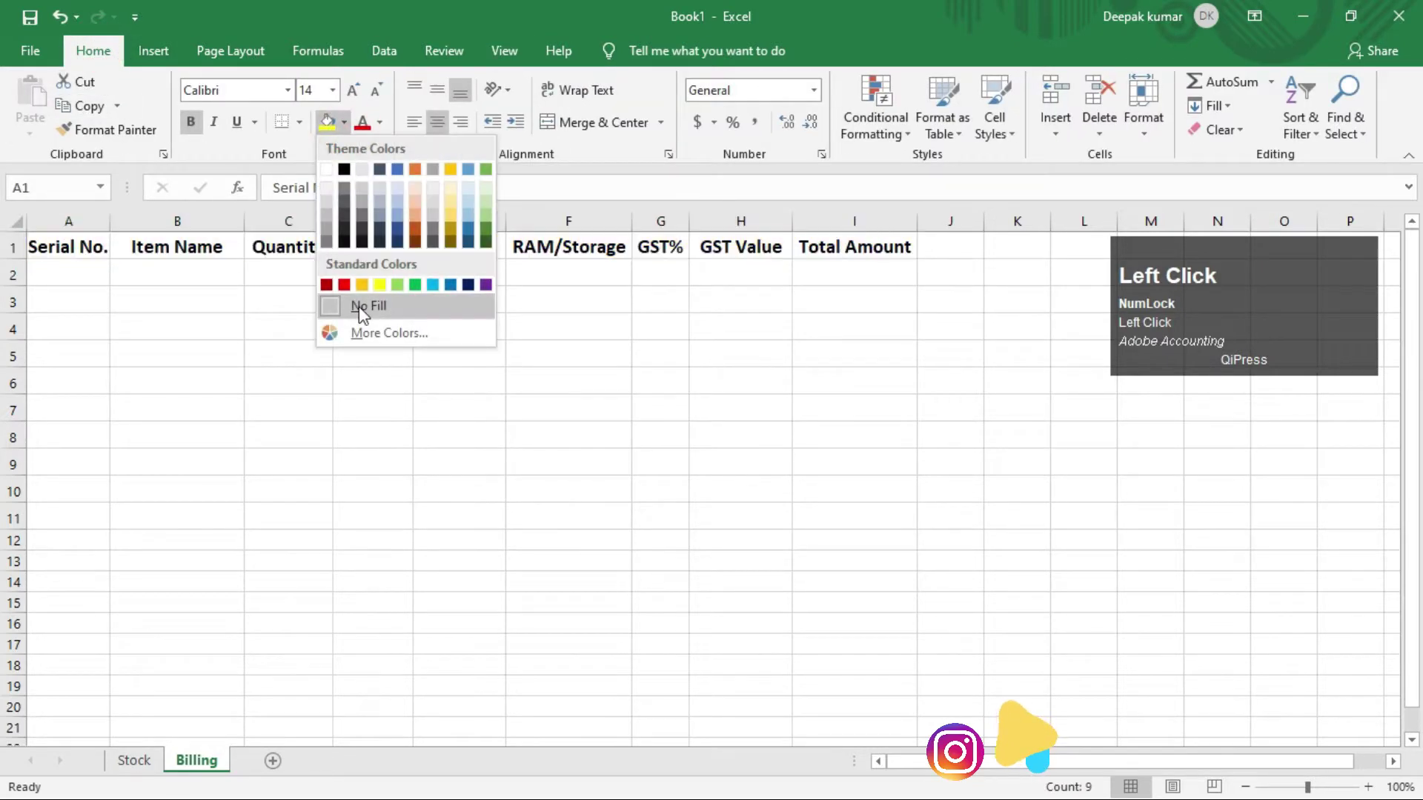
left_click(361, 287)
left_click(404, 327)
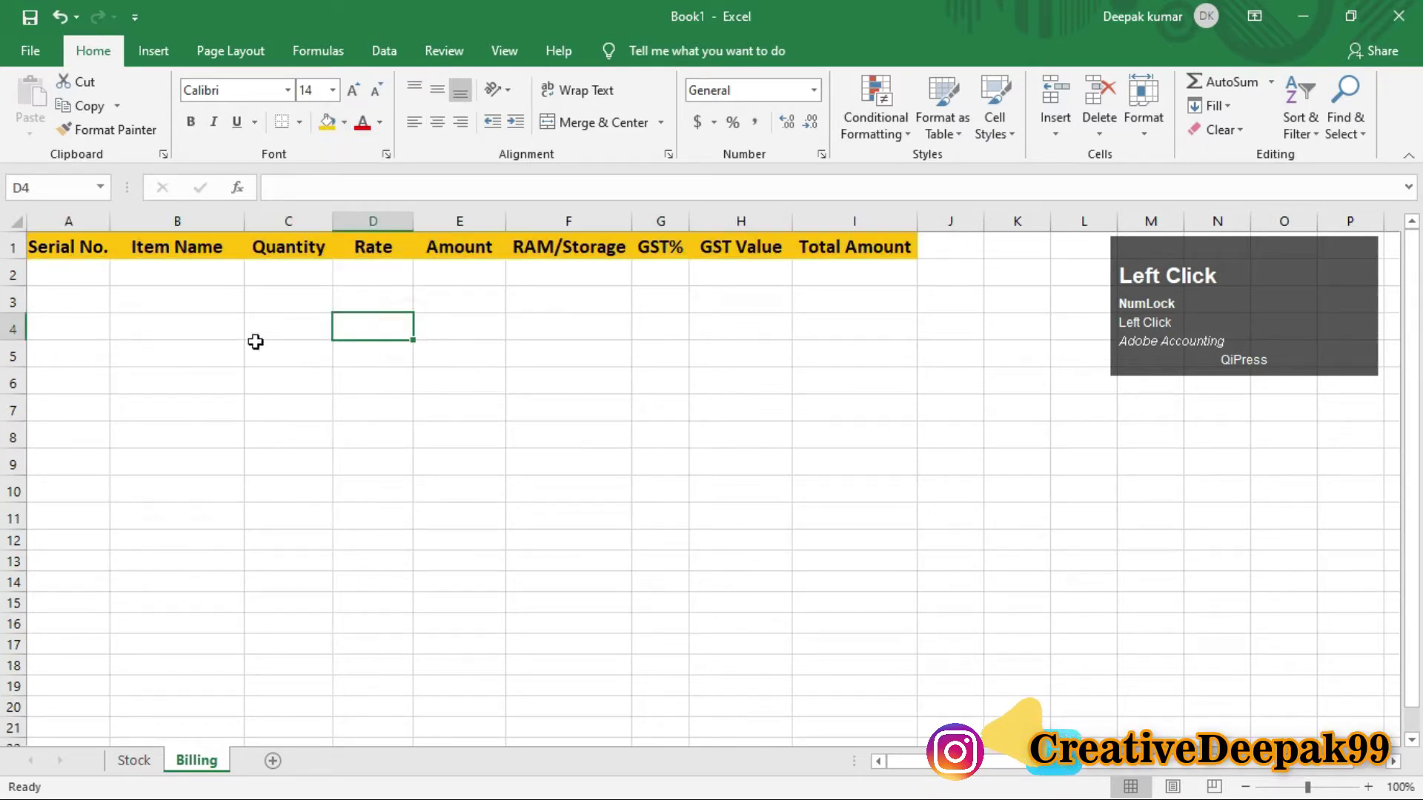
Step: Apply All Borders to the billing table range A1:I11
left_click_drag(86, 250, 861, 516)
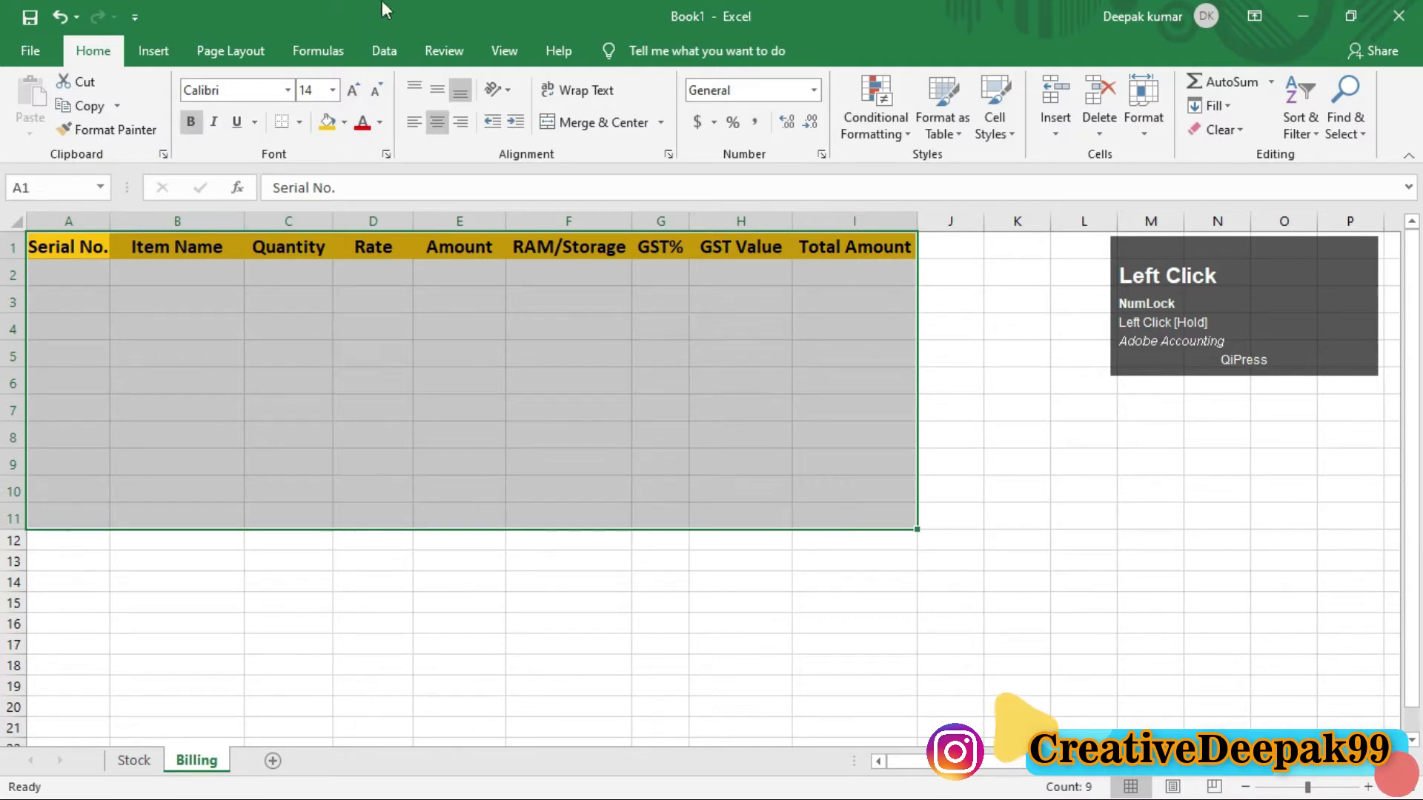
left_click(299, 123)
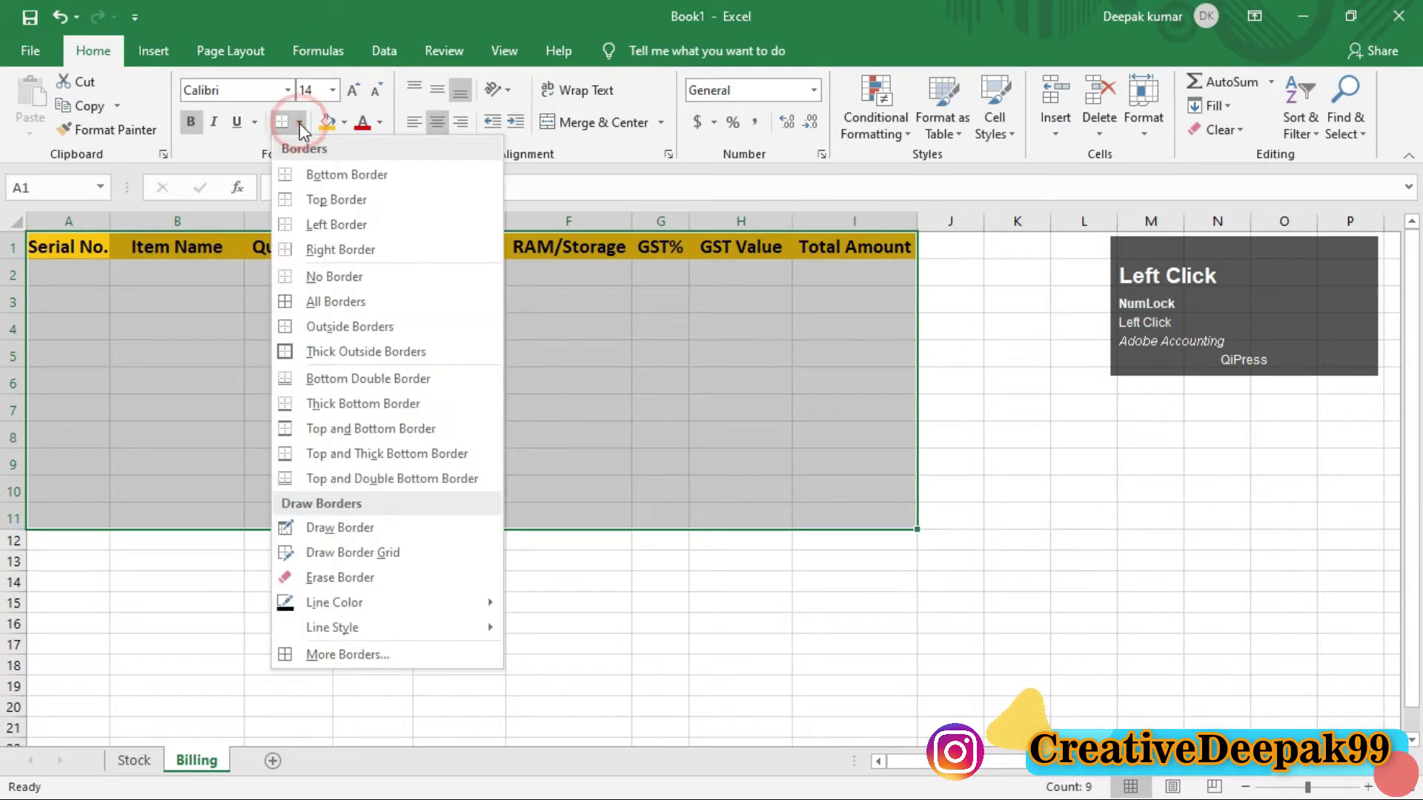
left_click(344, 308)
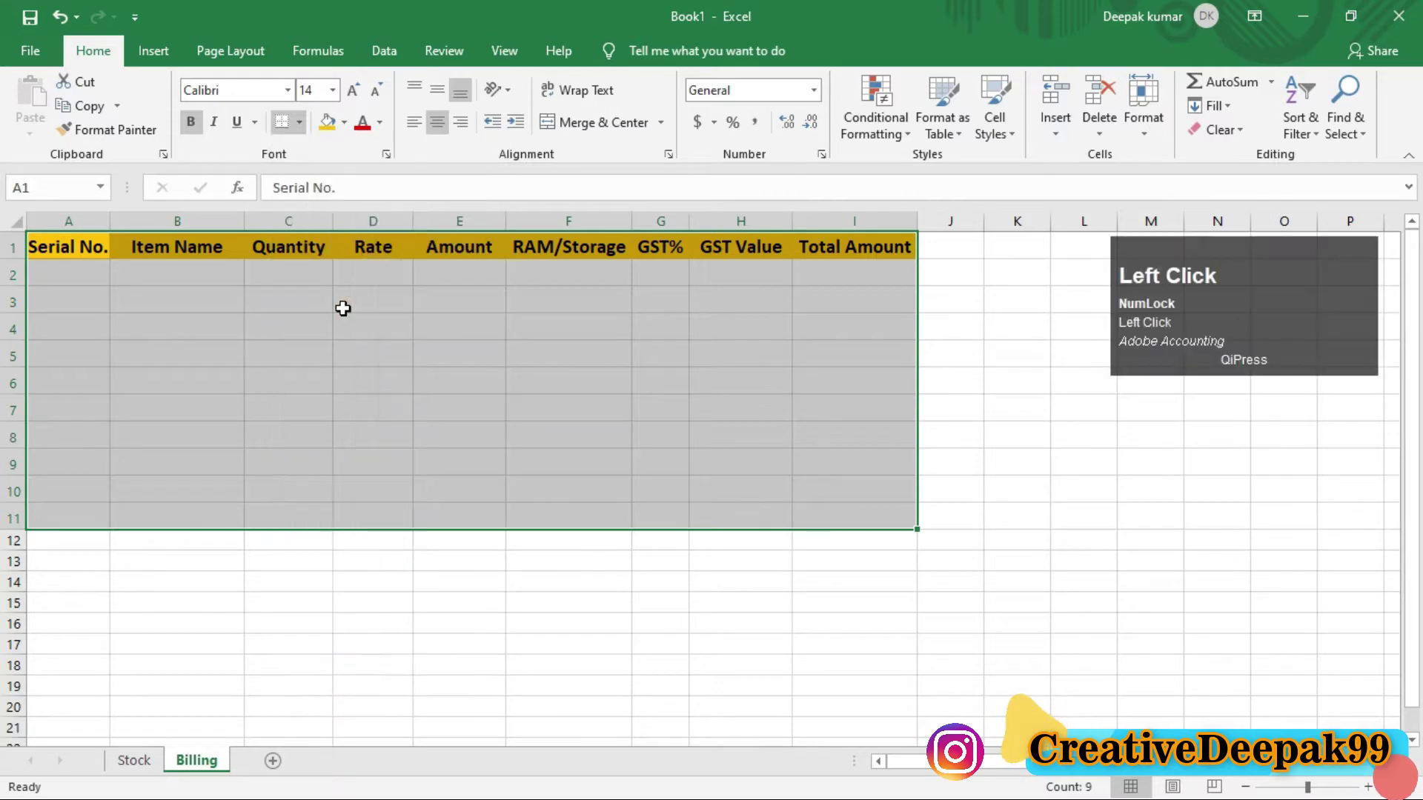
left_click(685, 395)
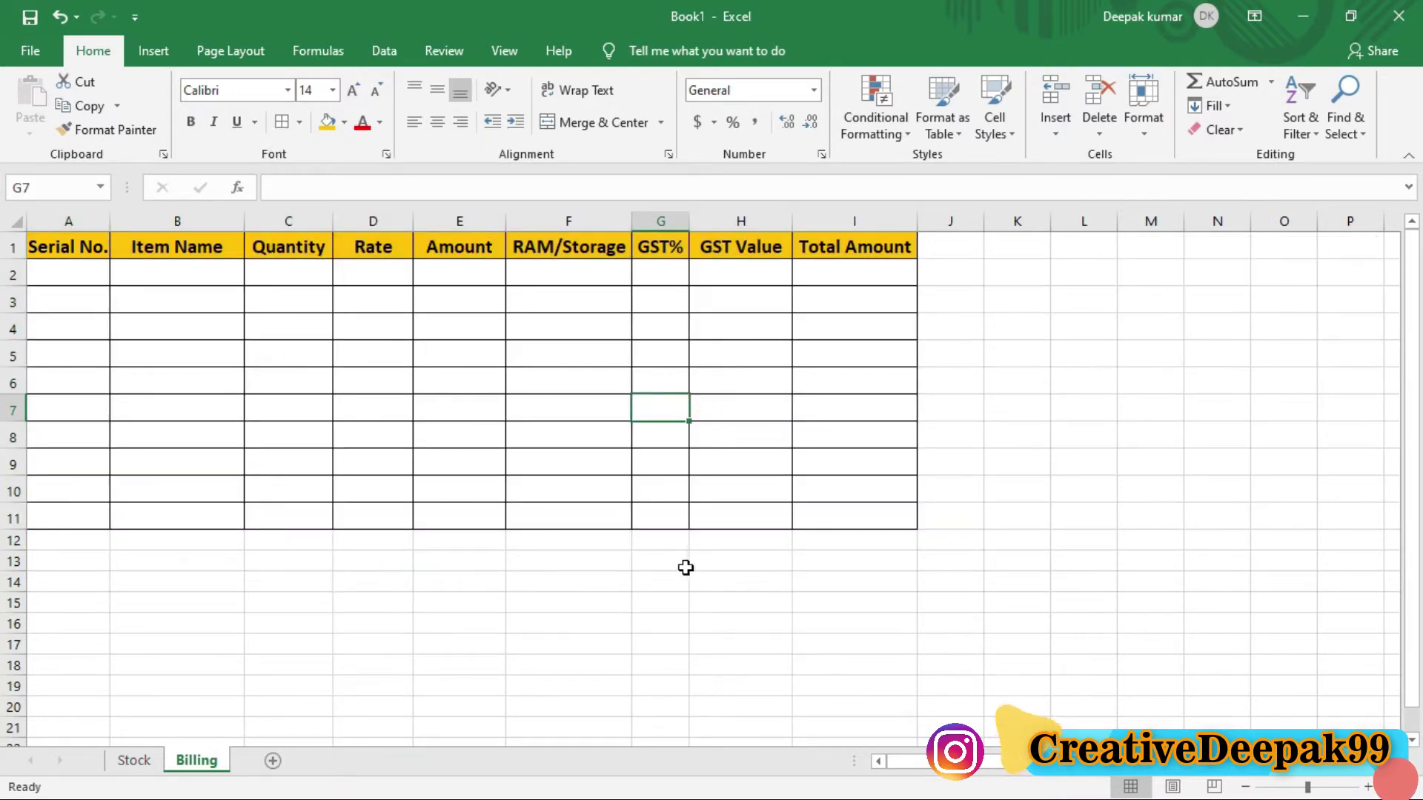
Step: Make row 13 slightly taller and enter the label Total Amount in cell H13 below the table
left_click(685, 567)
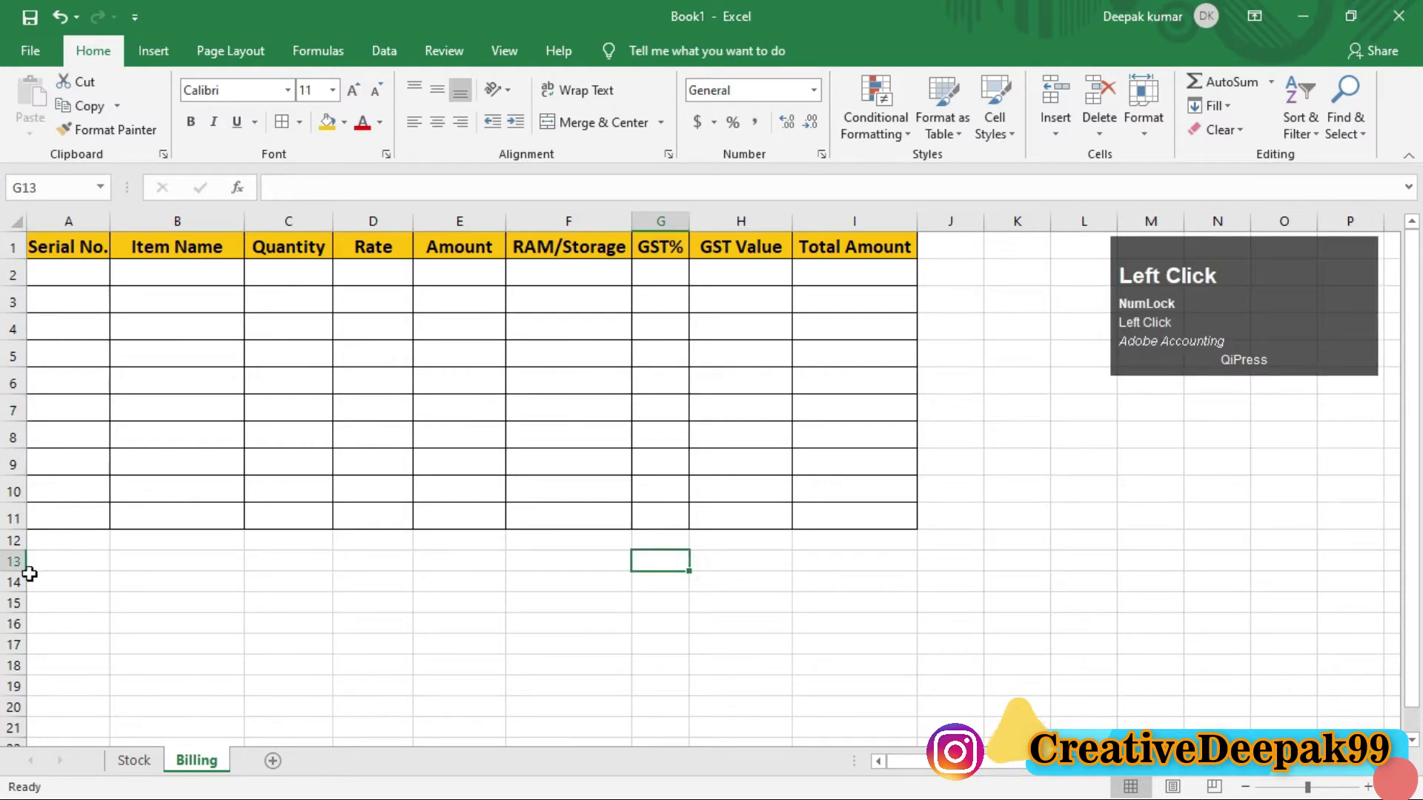
left_click_drag(22, 572, 15, 583)
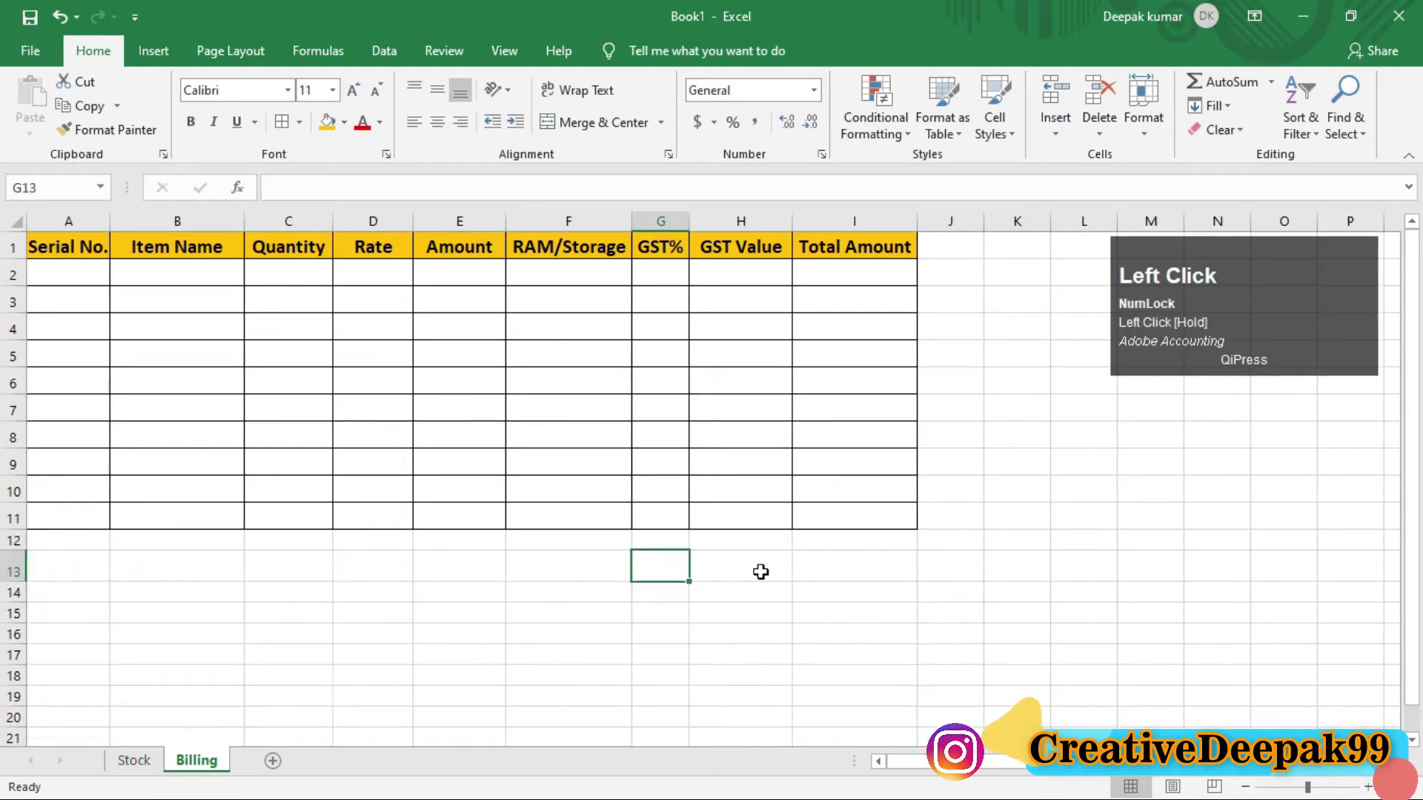
left_click(730, 568)
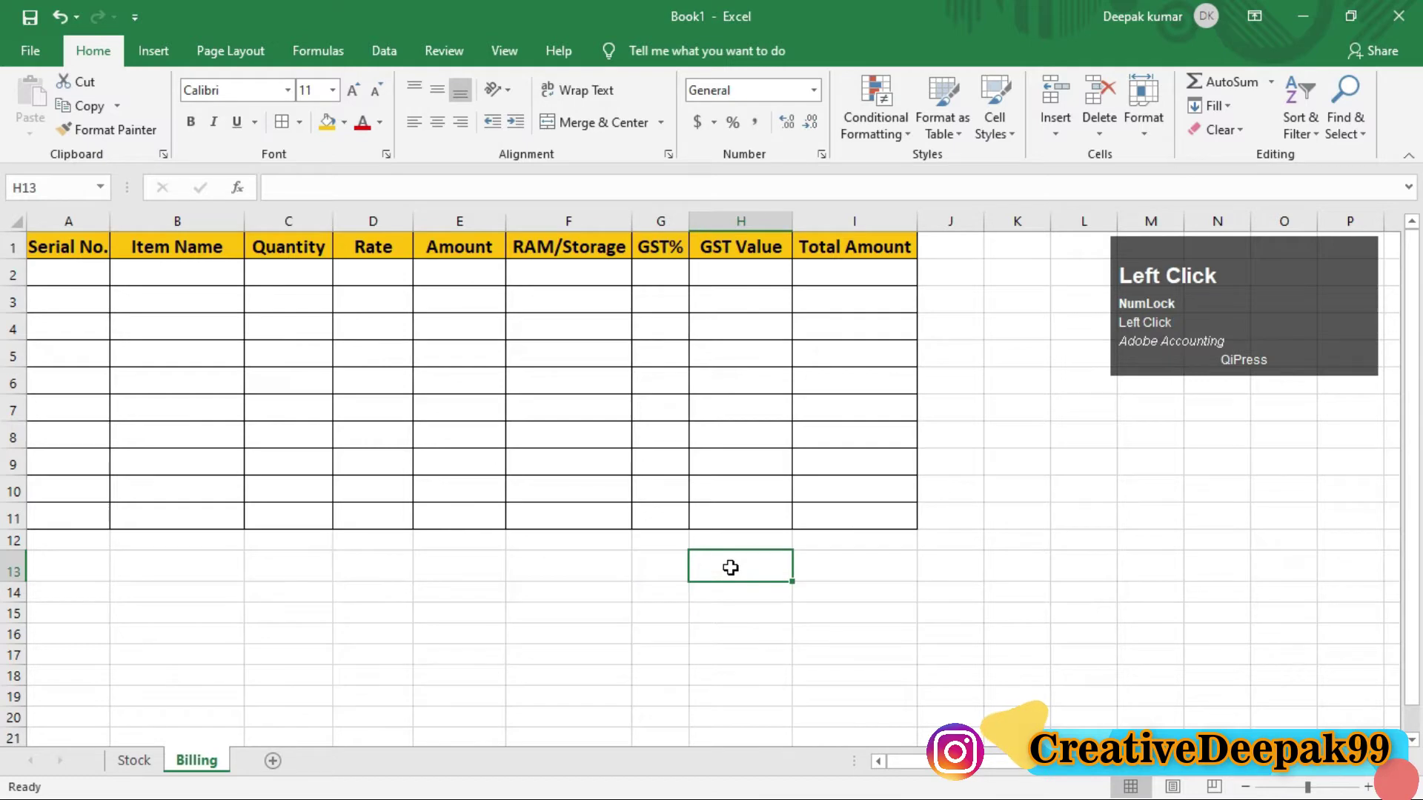
type("To")
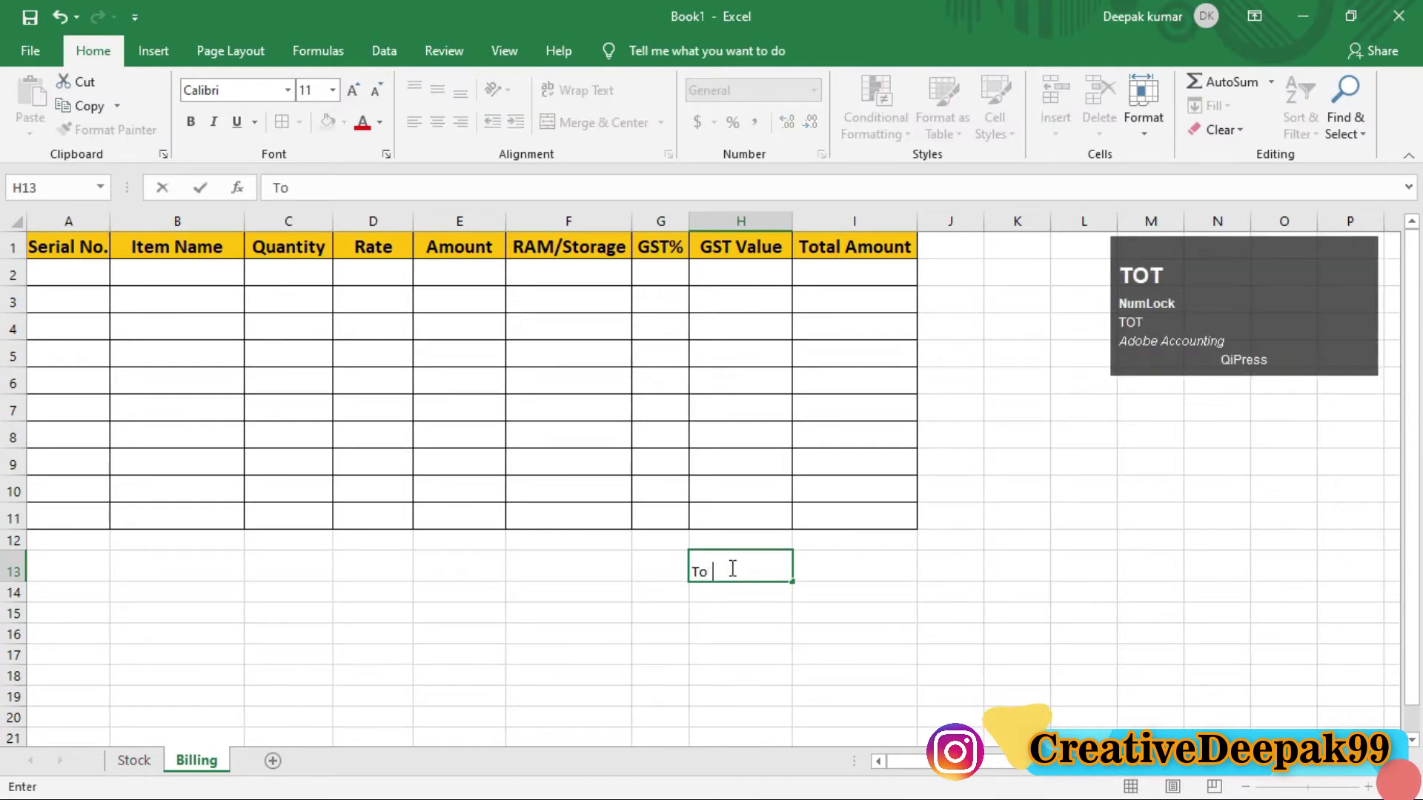
type("tal Amount")
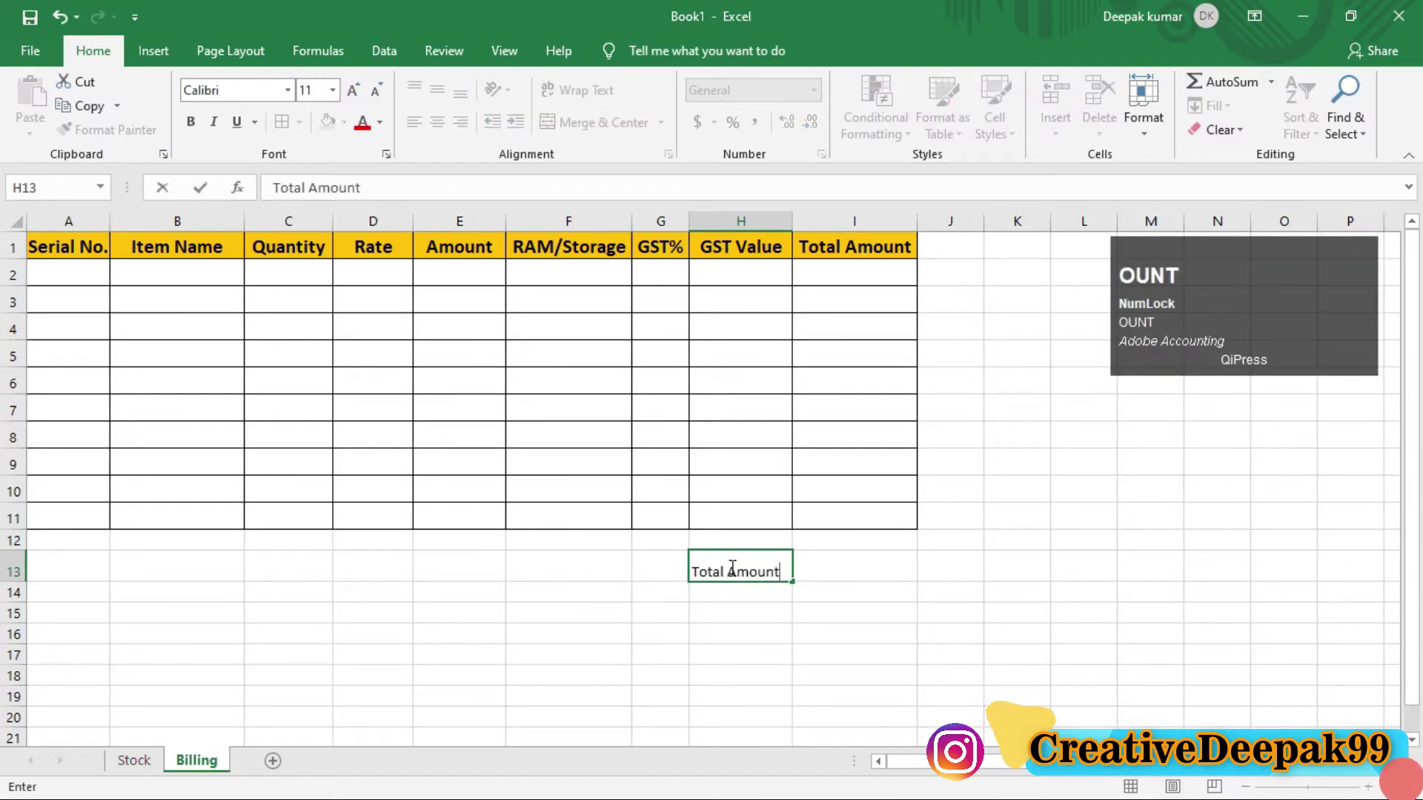
key("Return")
Step: Format the Total Amount label in H13 with the header's orange fill, font size 14 and bold
left_click(730, 568)
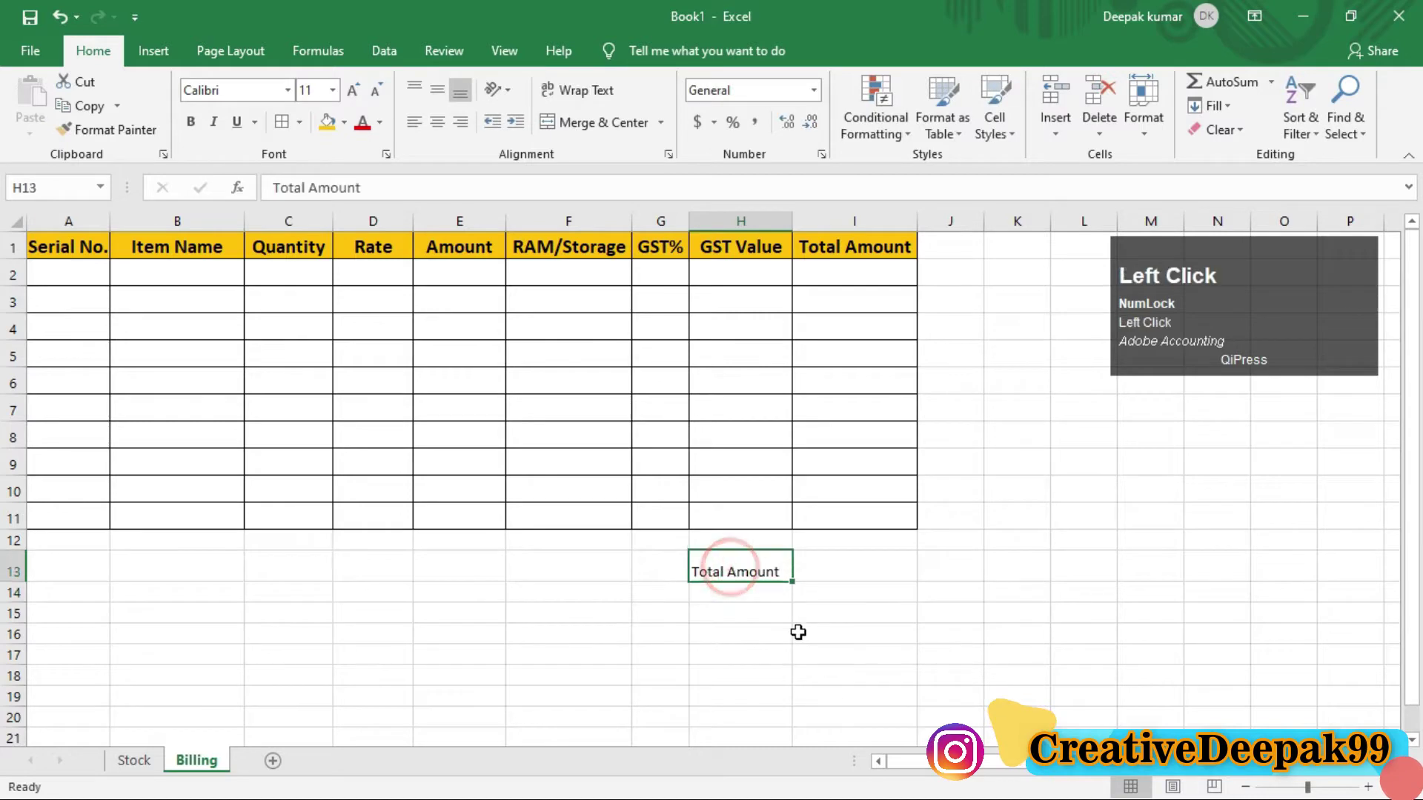
left_click(326, 126)
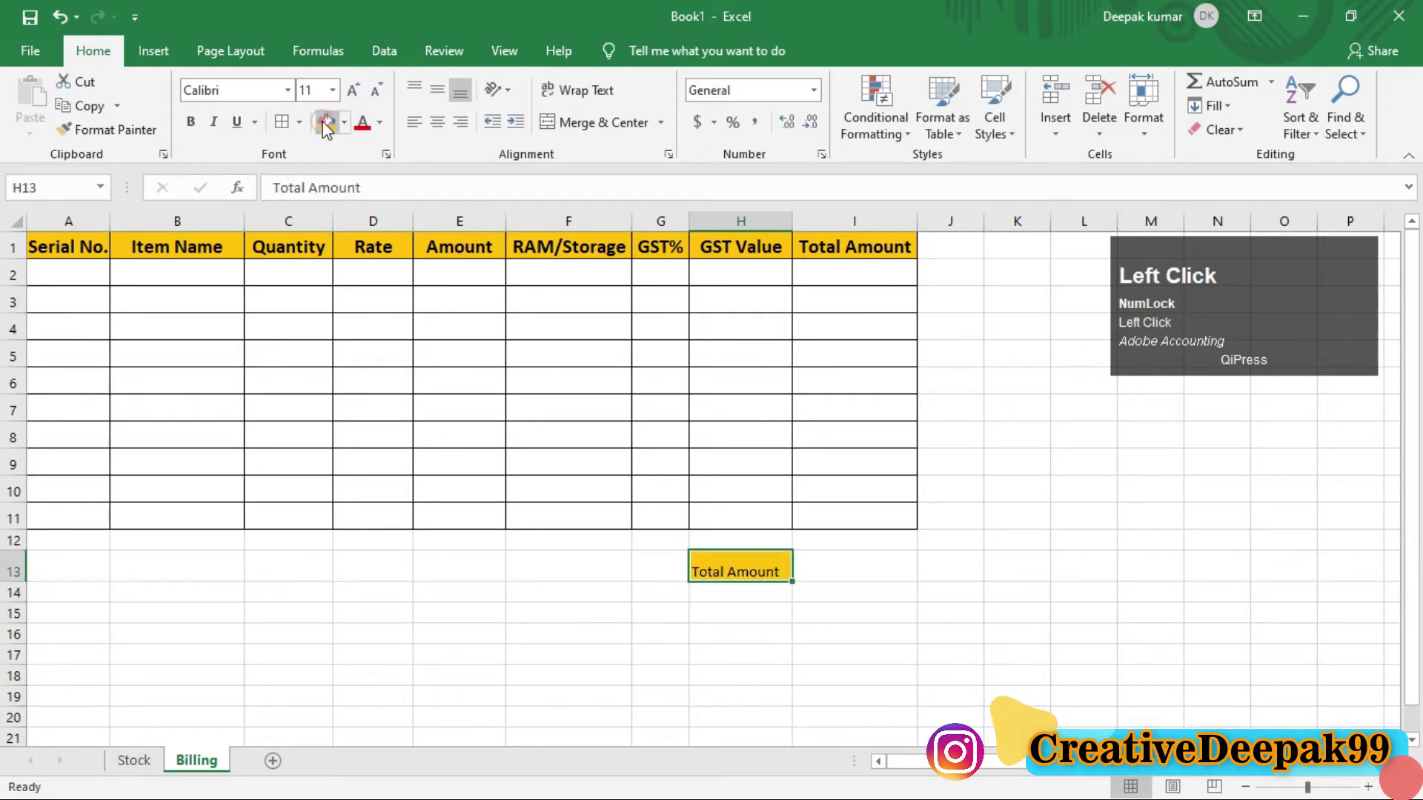
left_click(348, 95)
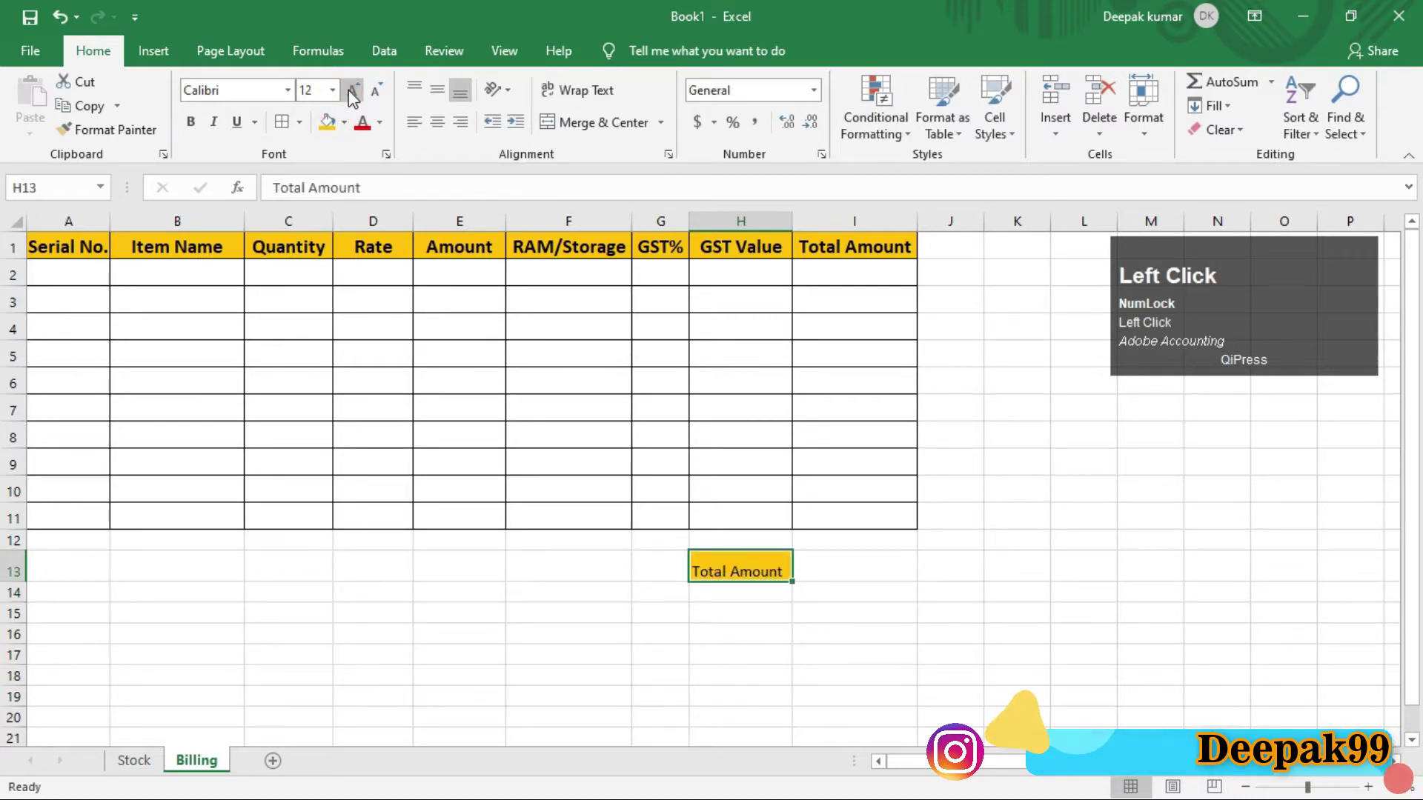
left_click(349, 95)
left_click(191, 124)
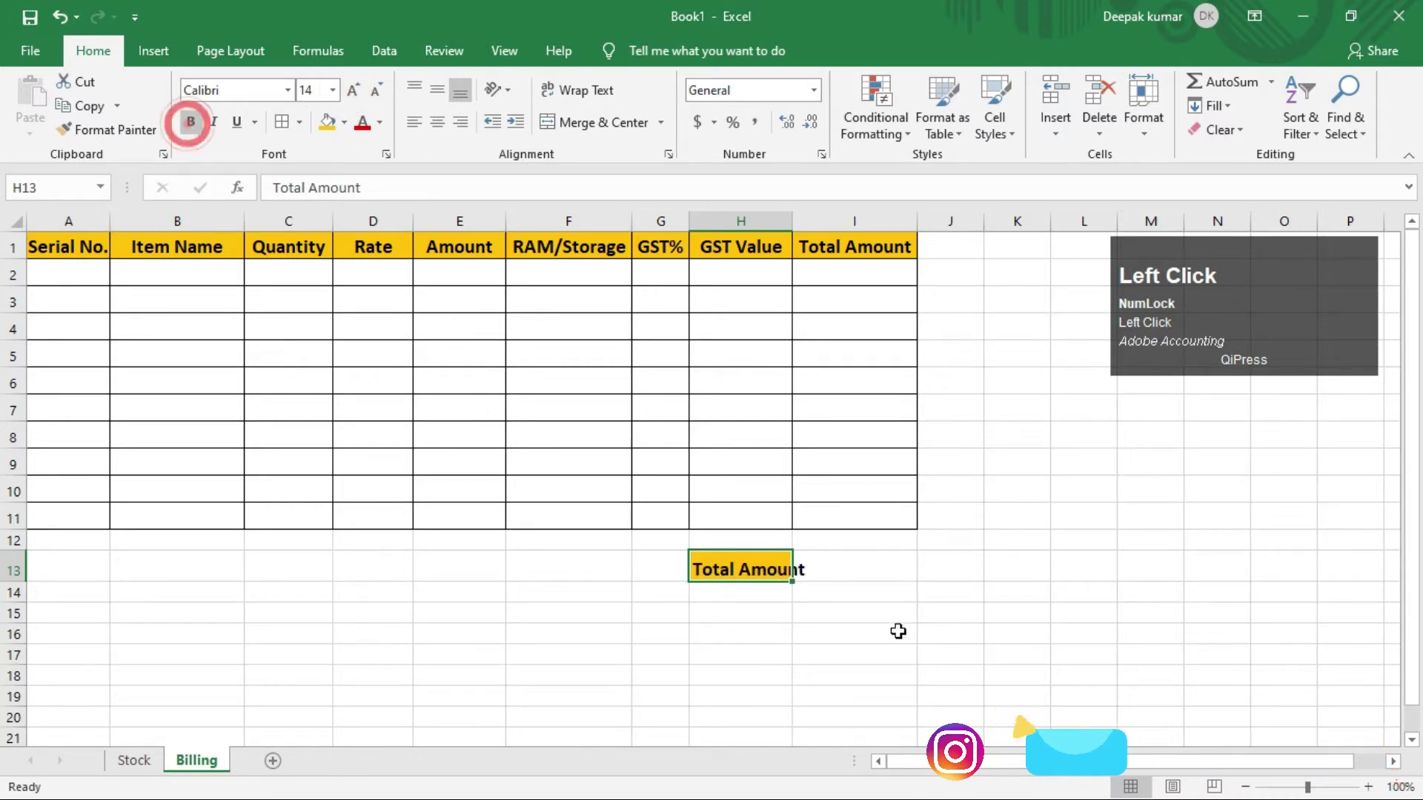
Step: Widen column H to fit its Total Amount label and apply All Borders to H13:I13
left_click_drag(790, 216, 807, 216)
left_click(851, 571)
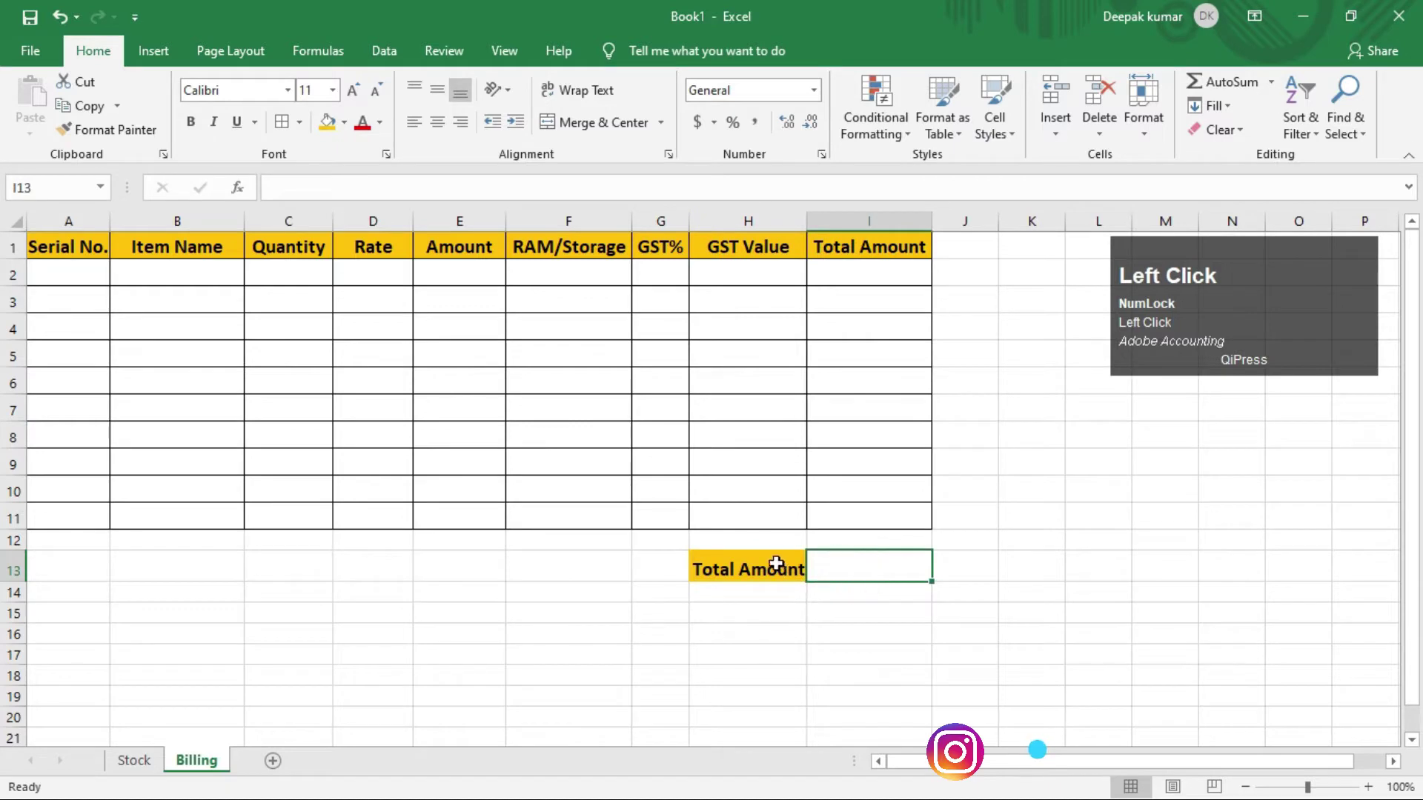
left_click_drag(775, 566, 864, 569)
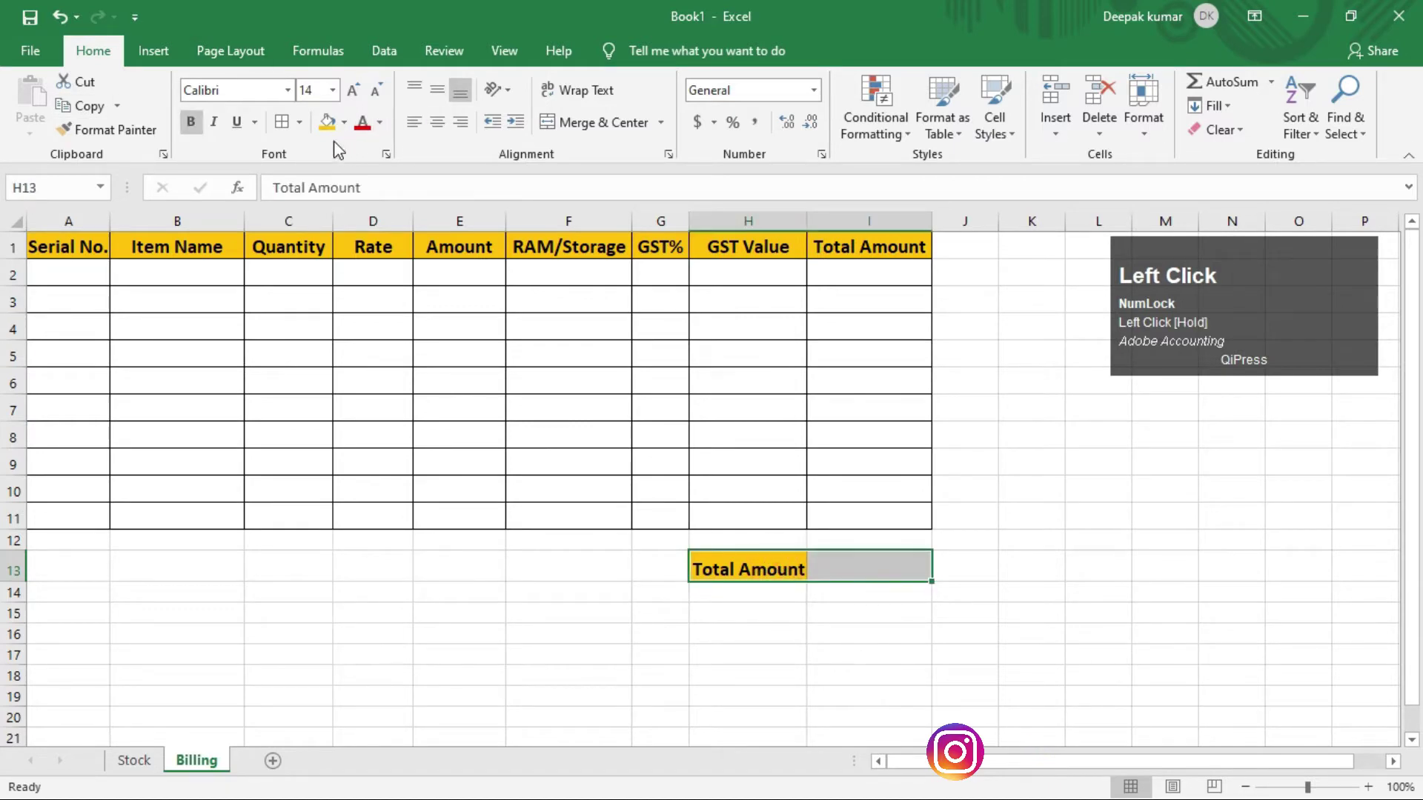
left_click(282, 123)
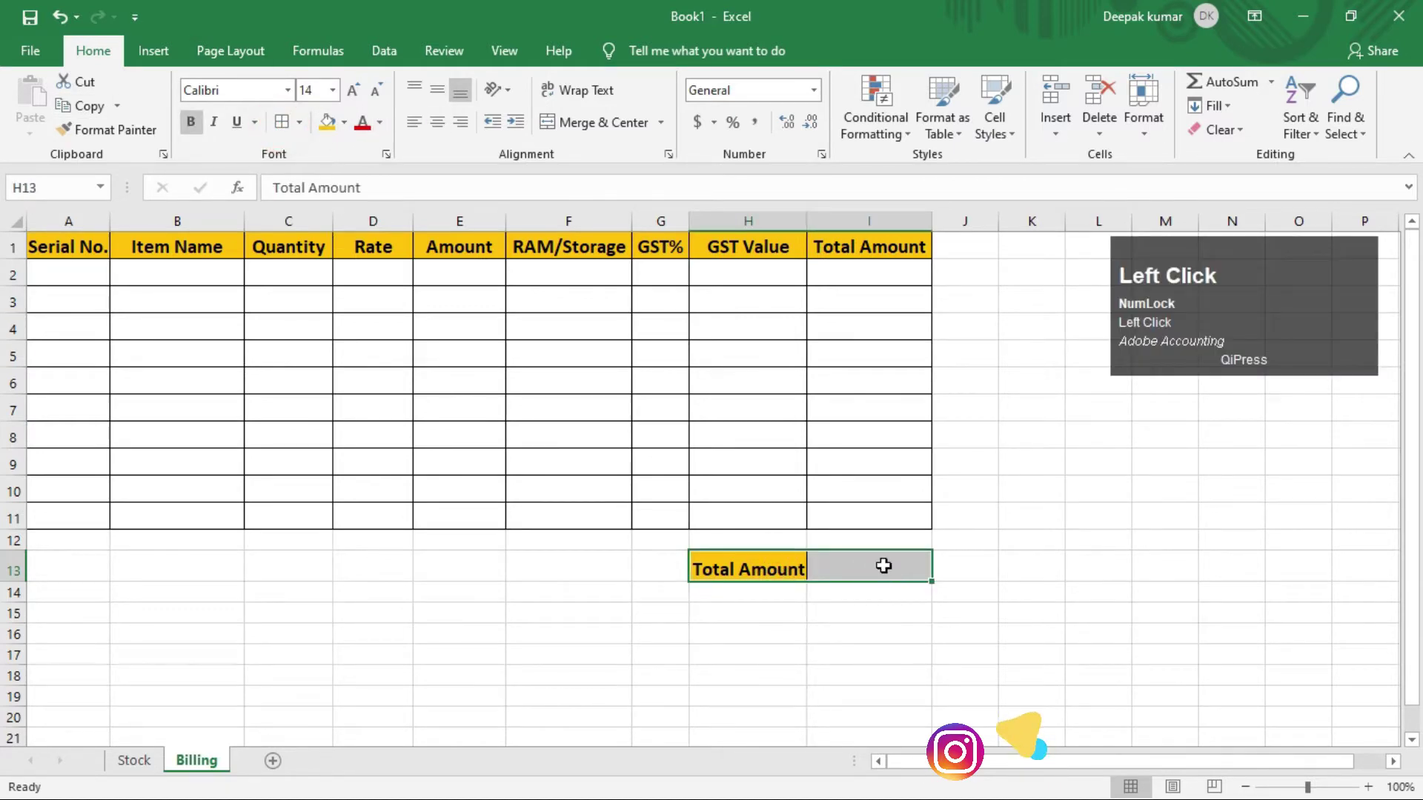
left_click(886, 565)
left_click(874, 631)
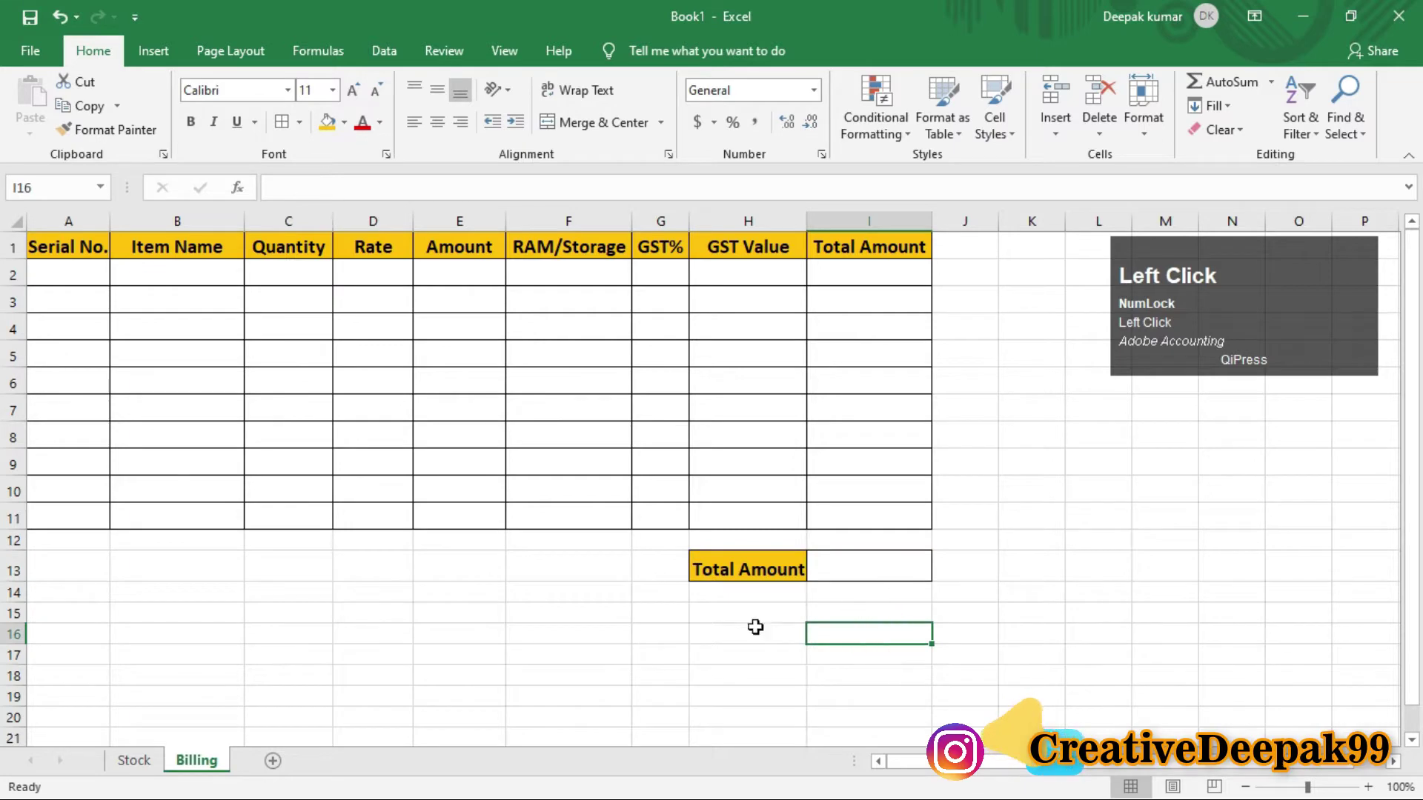
Step: Vertically centre the Total Amount label in cell H13 with Middle Align
left_click(767, 568)
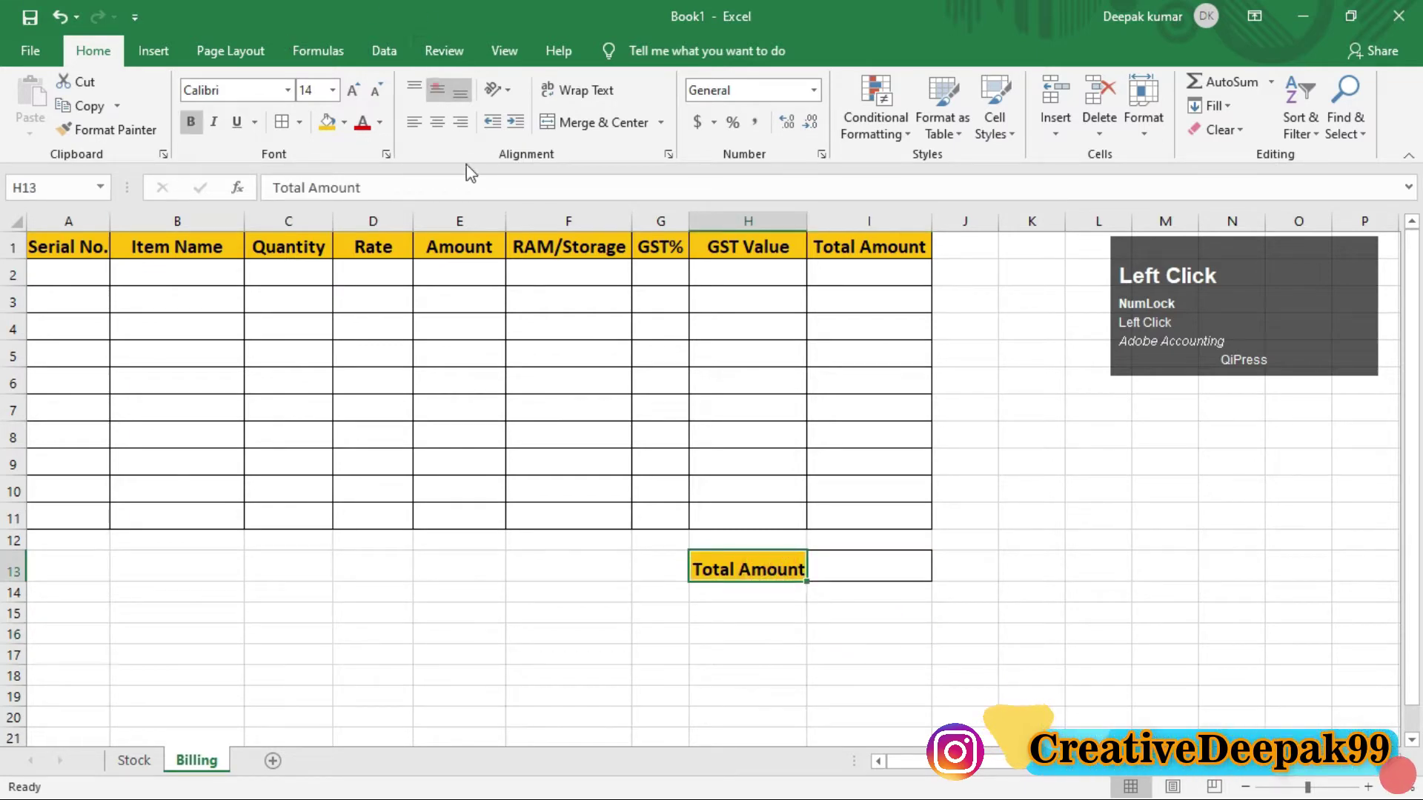
left_click(439, 89)
left_click(859, 577)
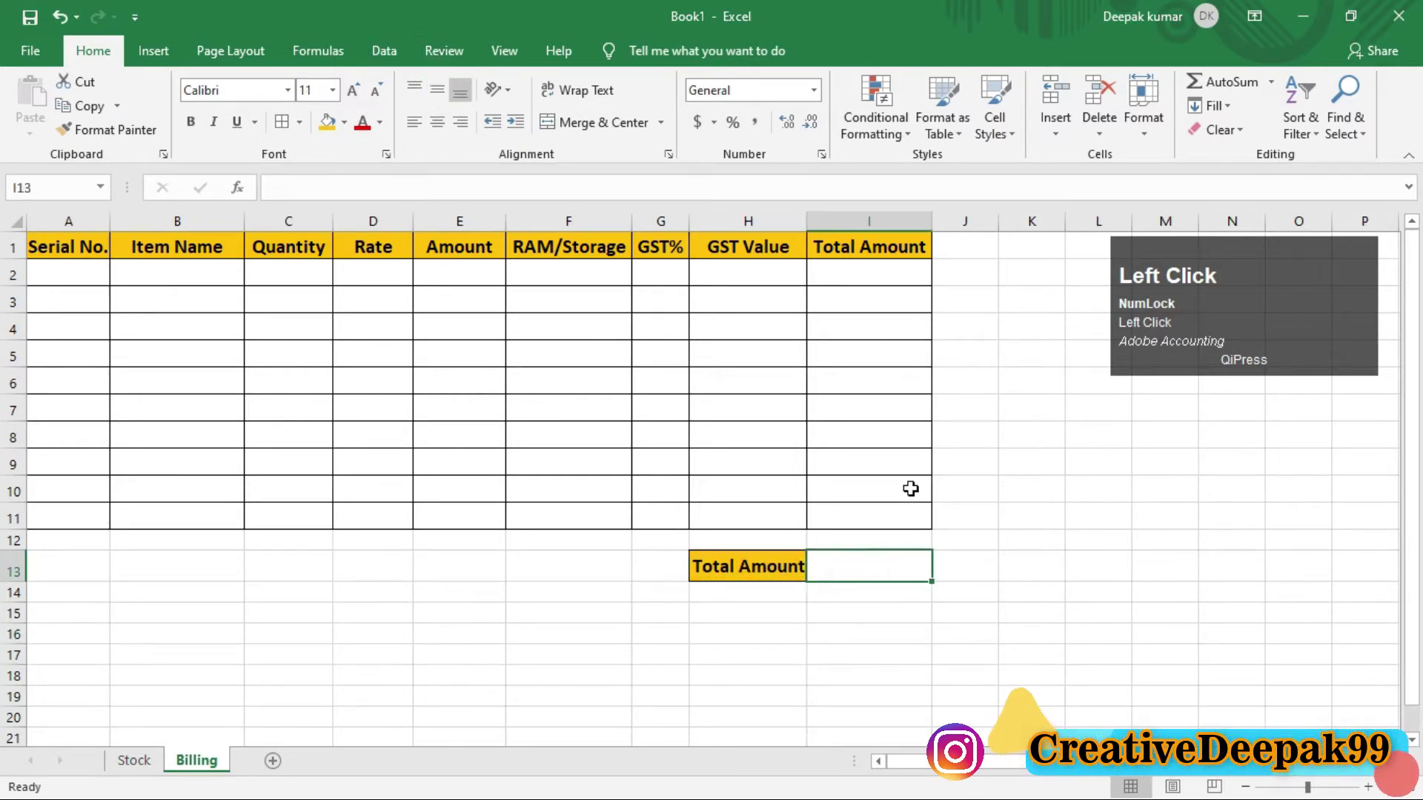
left_click(842, 573)
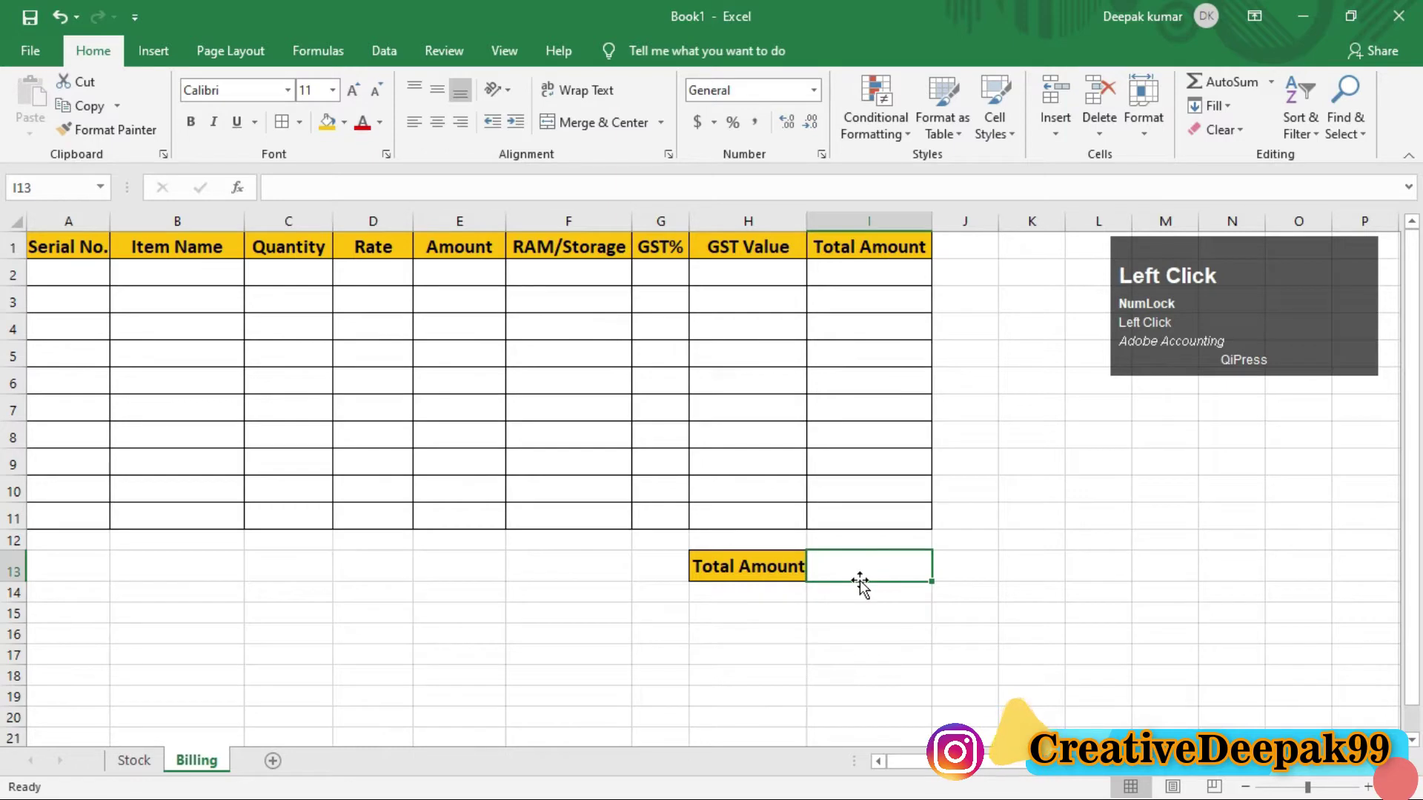
left_click(616, 279)
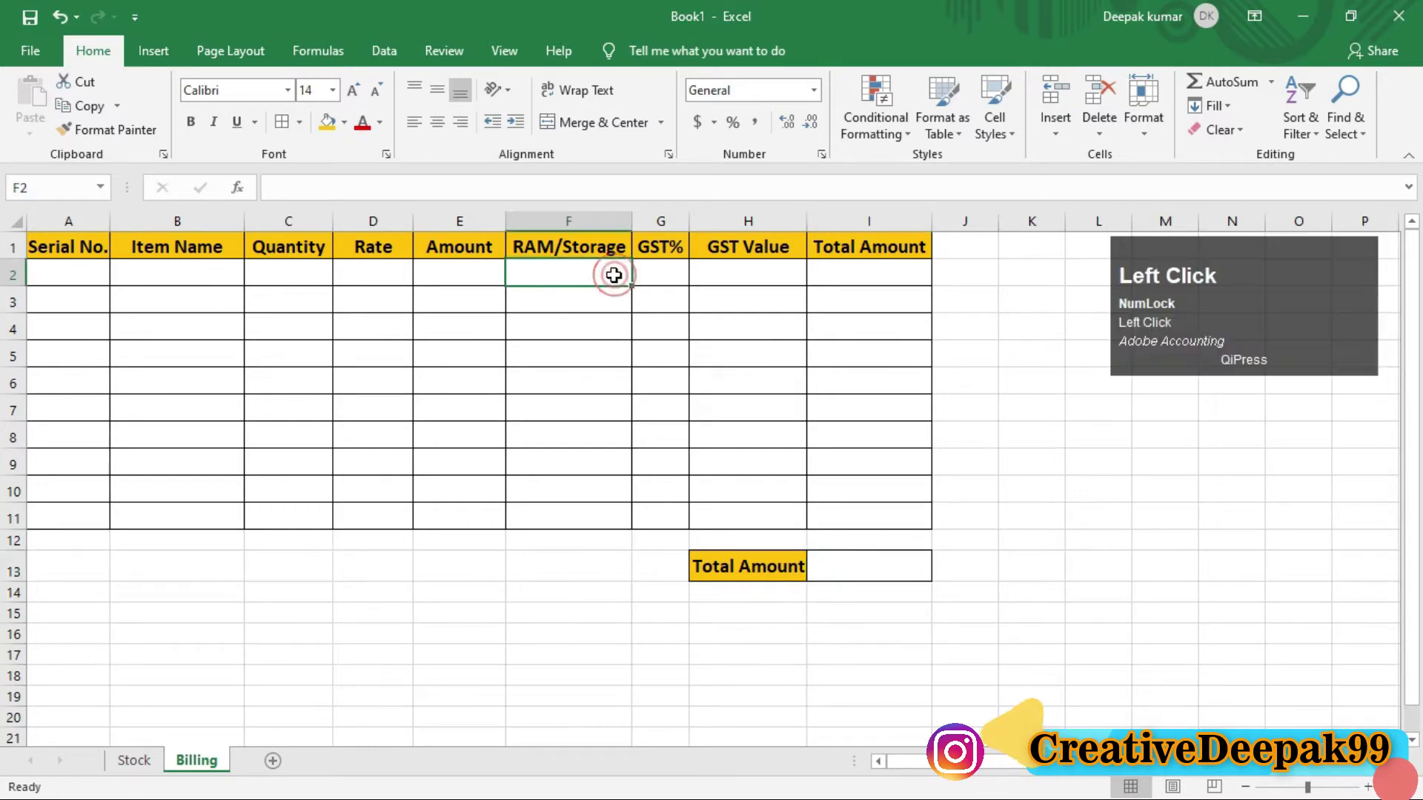
Step: Name the full item table A1:D16, headers included, on the Stock sheet Stockitem
left_click(134, 760)
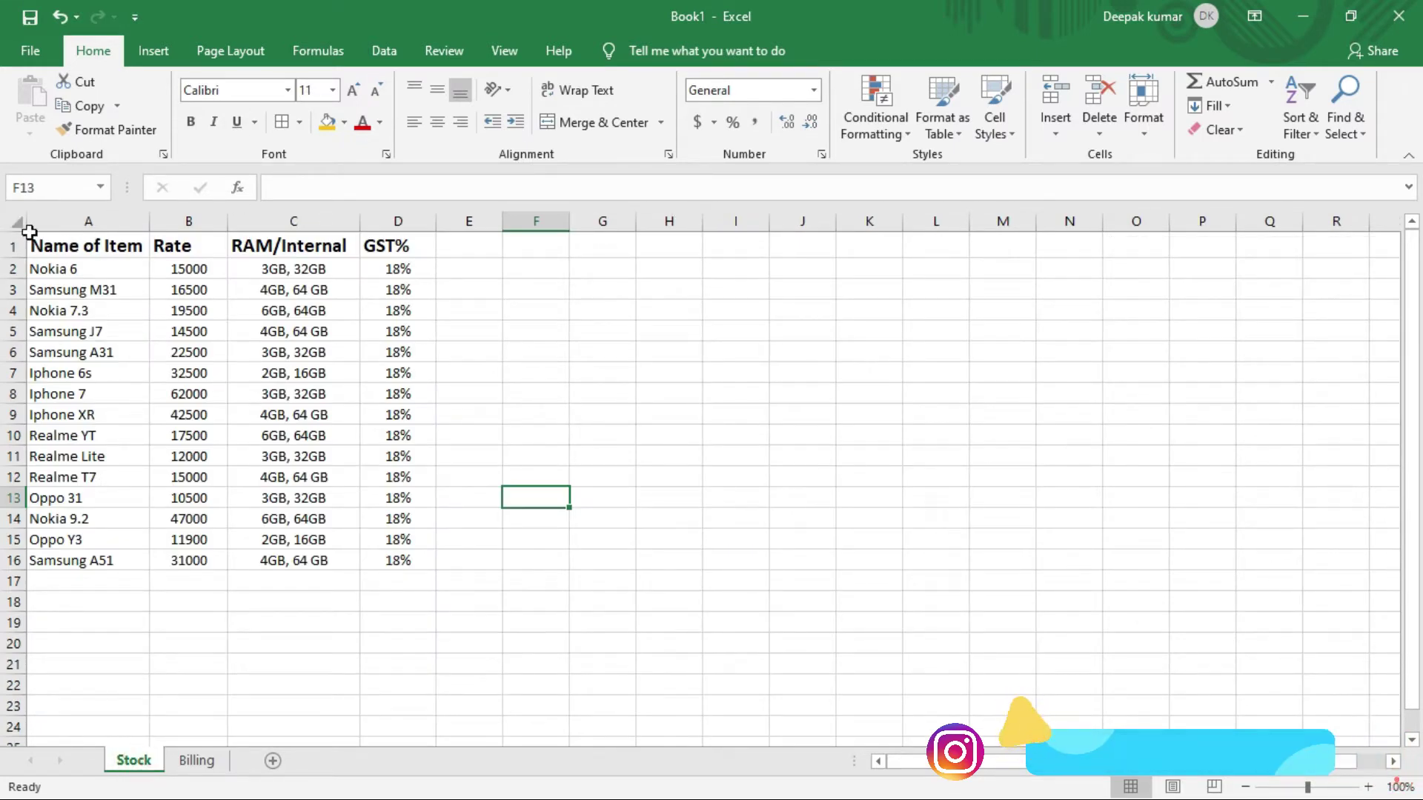
left_click_drag(46, 245, 372, 554)
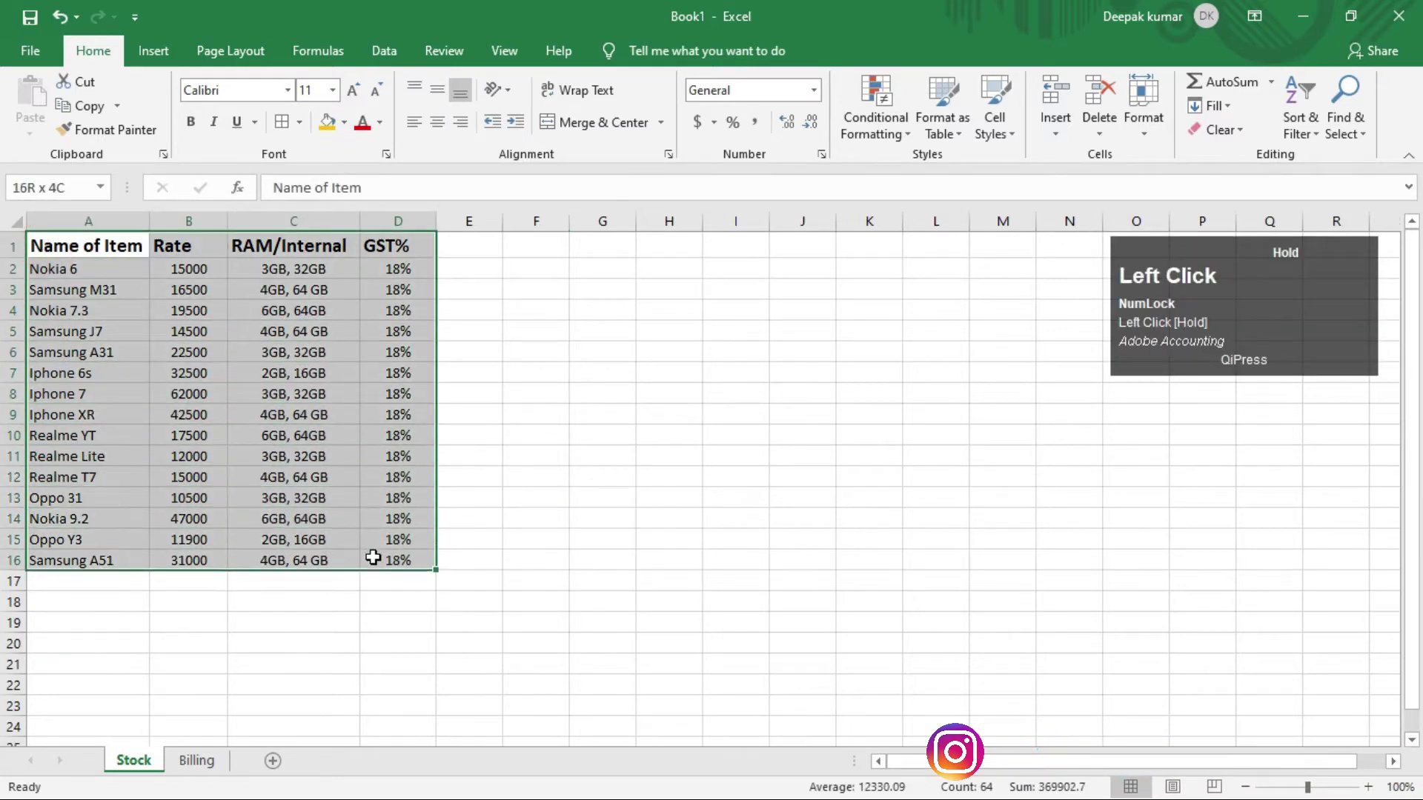
left_click(285, 435)
left_click_drag(114, 251, 373, 565)
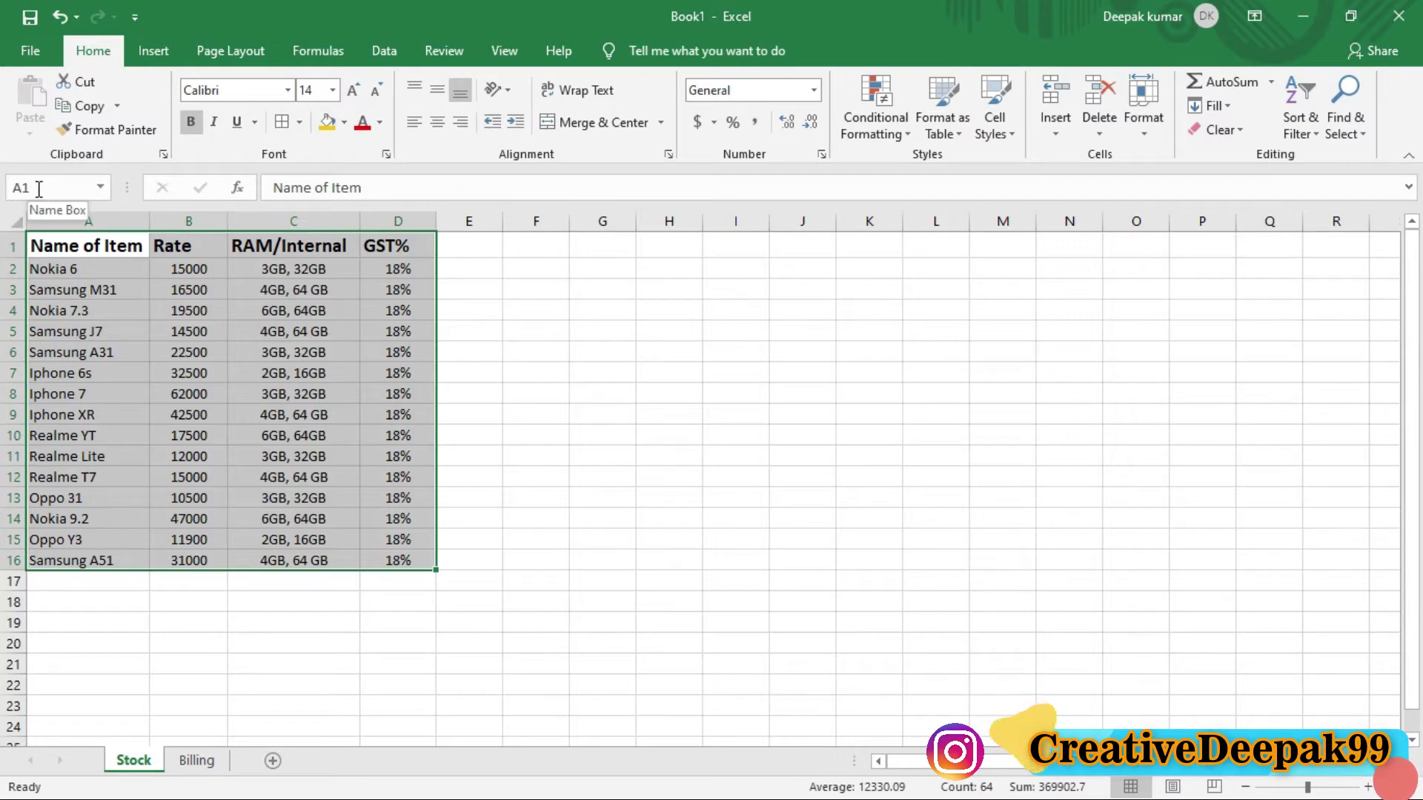
left_click(39, 189)
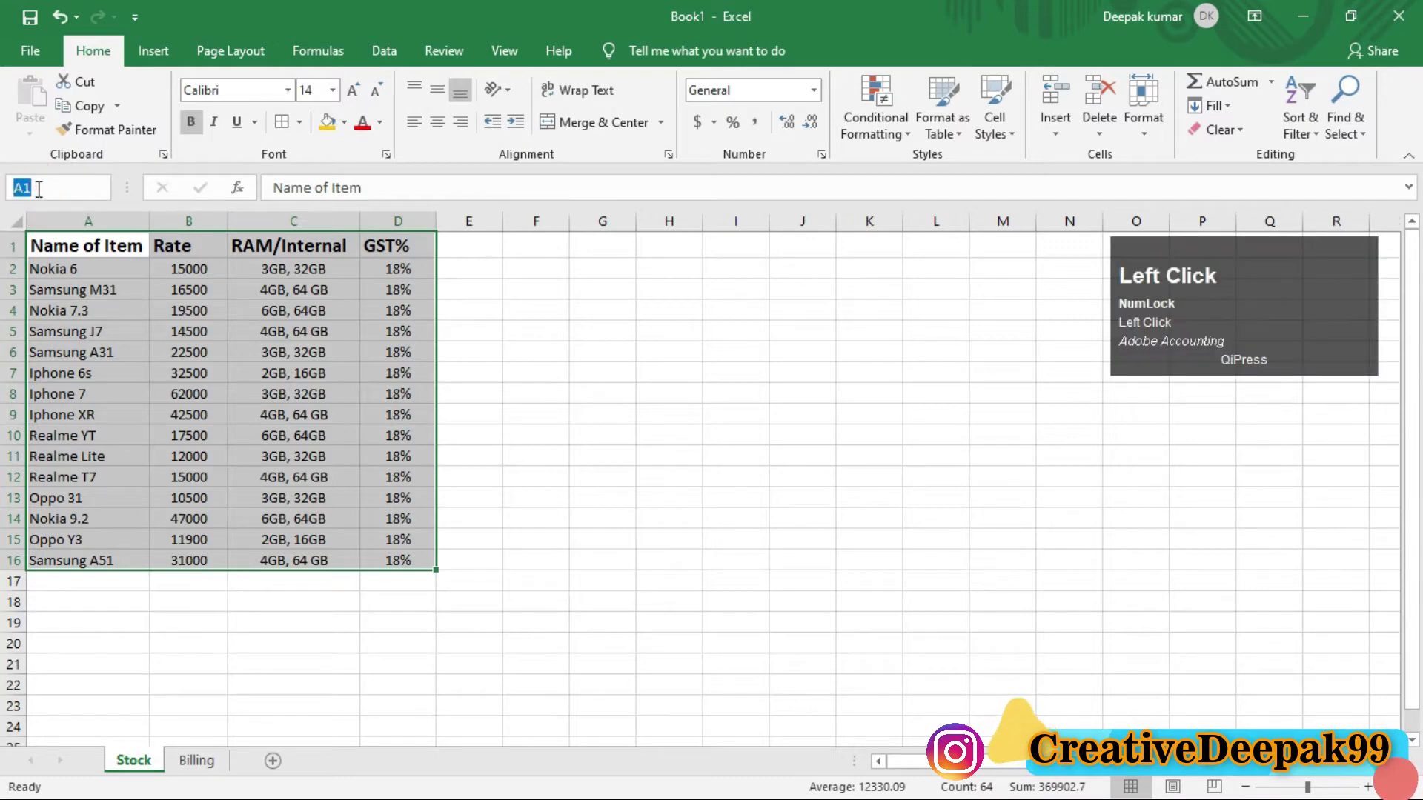
key("BackSpace")
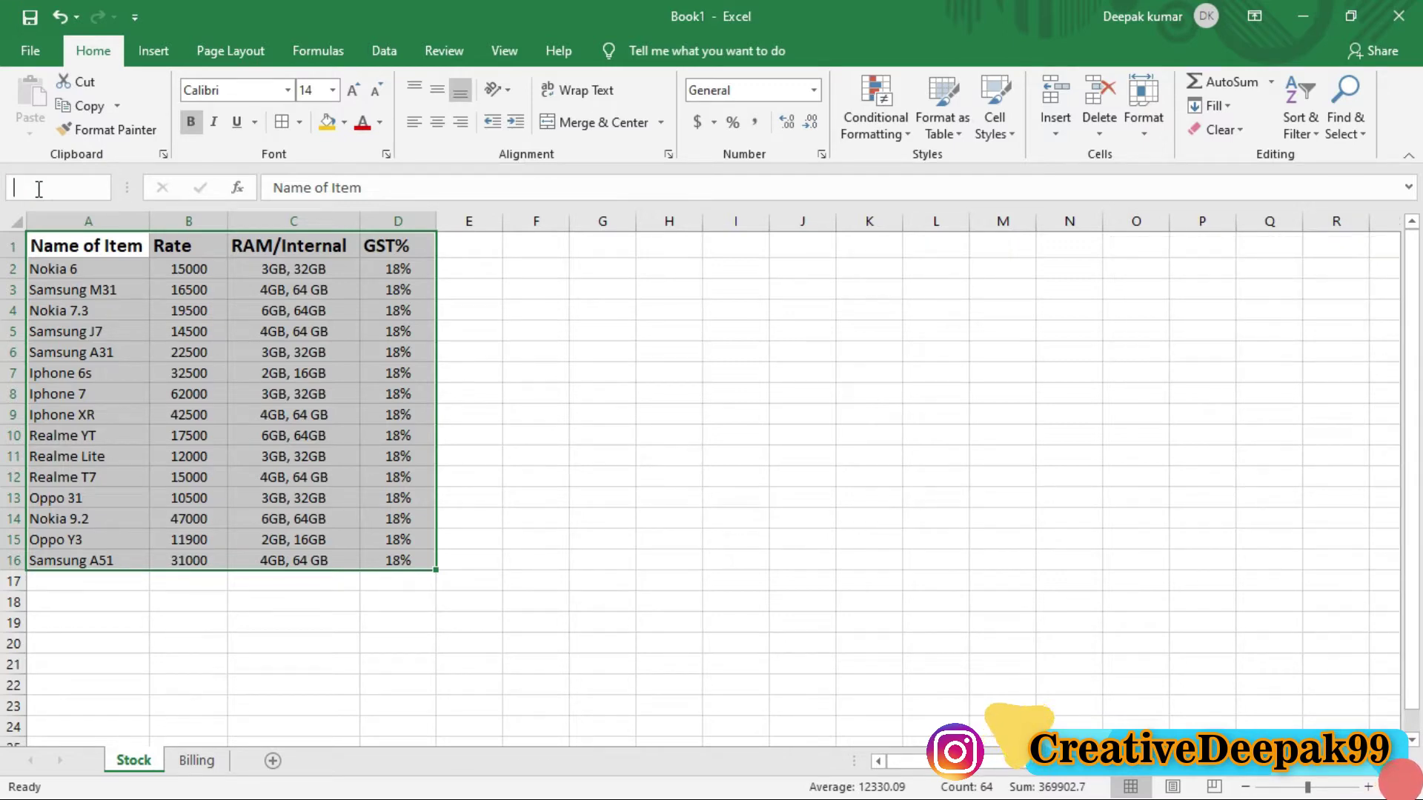
type("Stock")
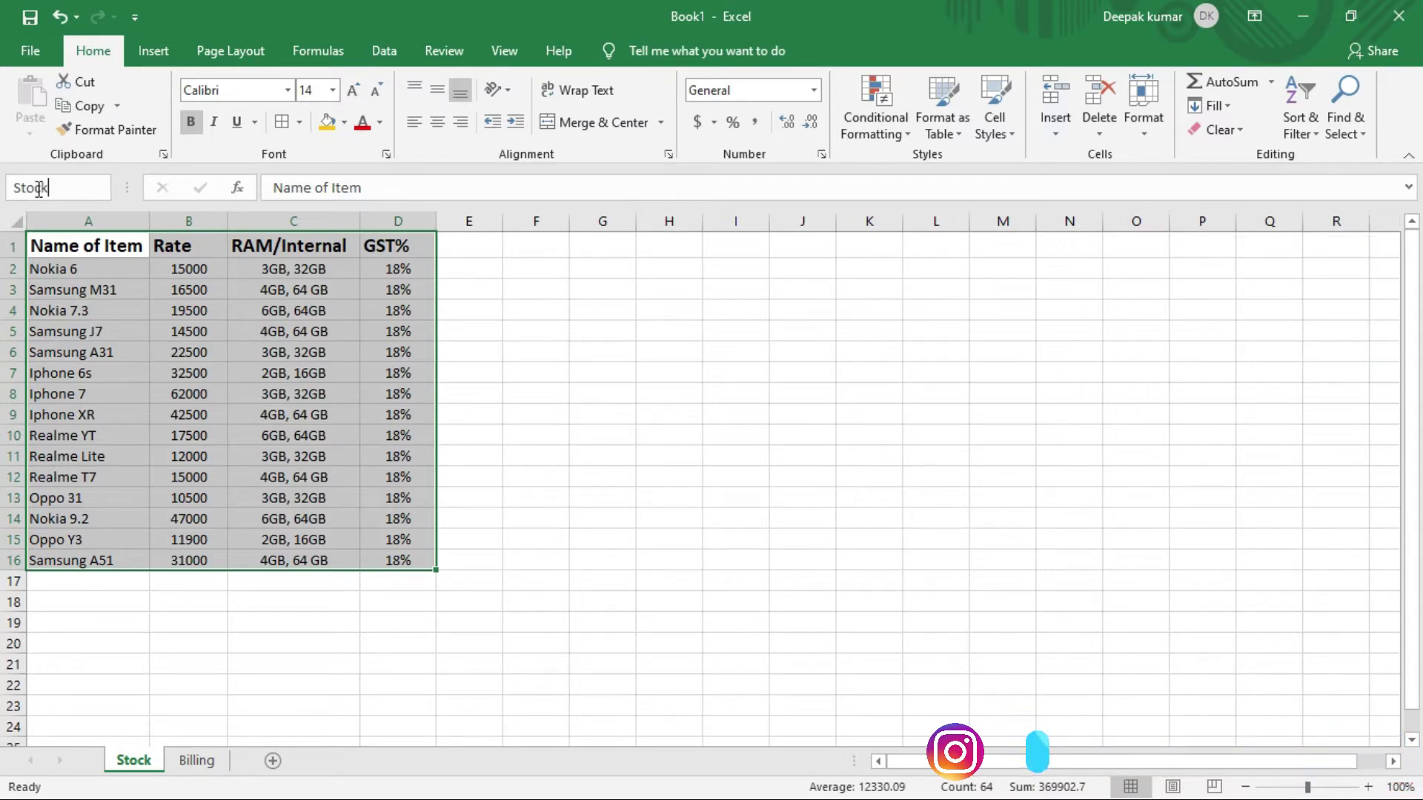
type("it")
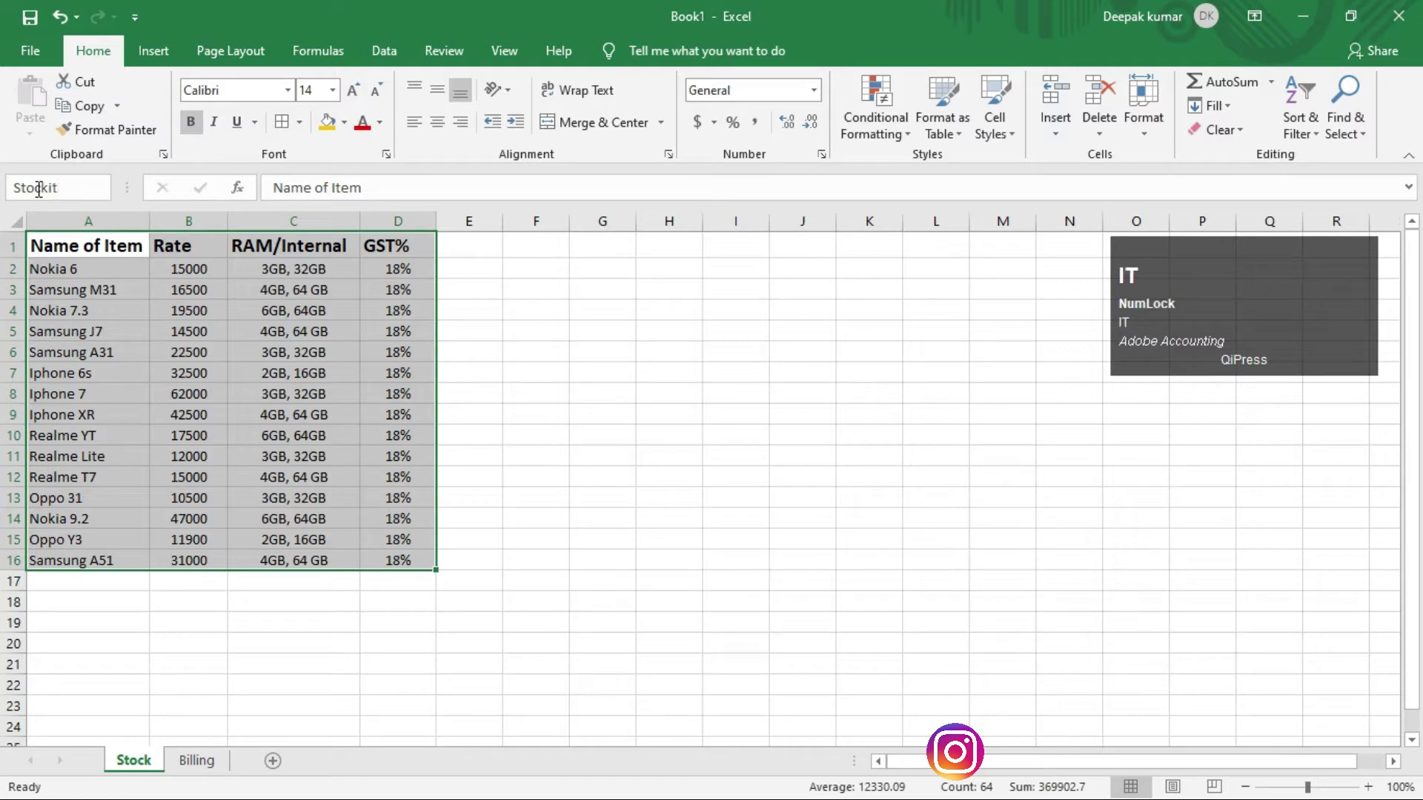
type("em")
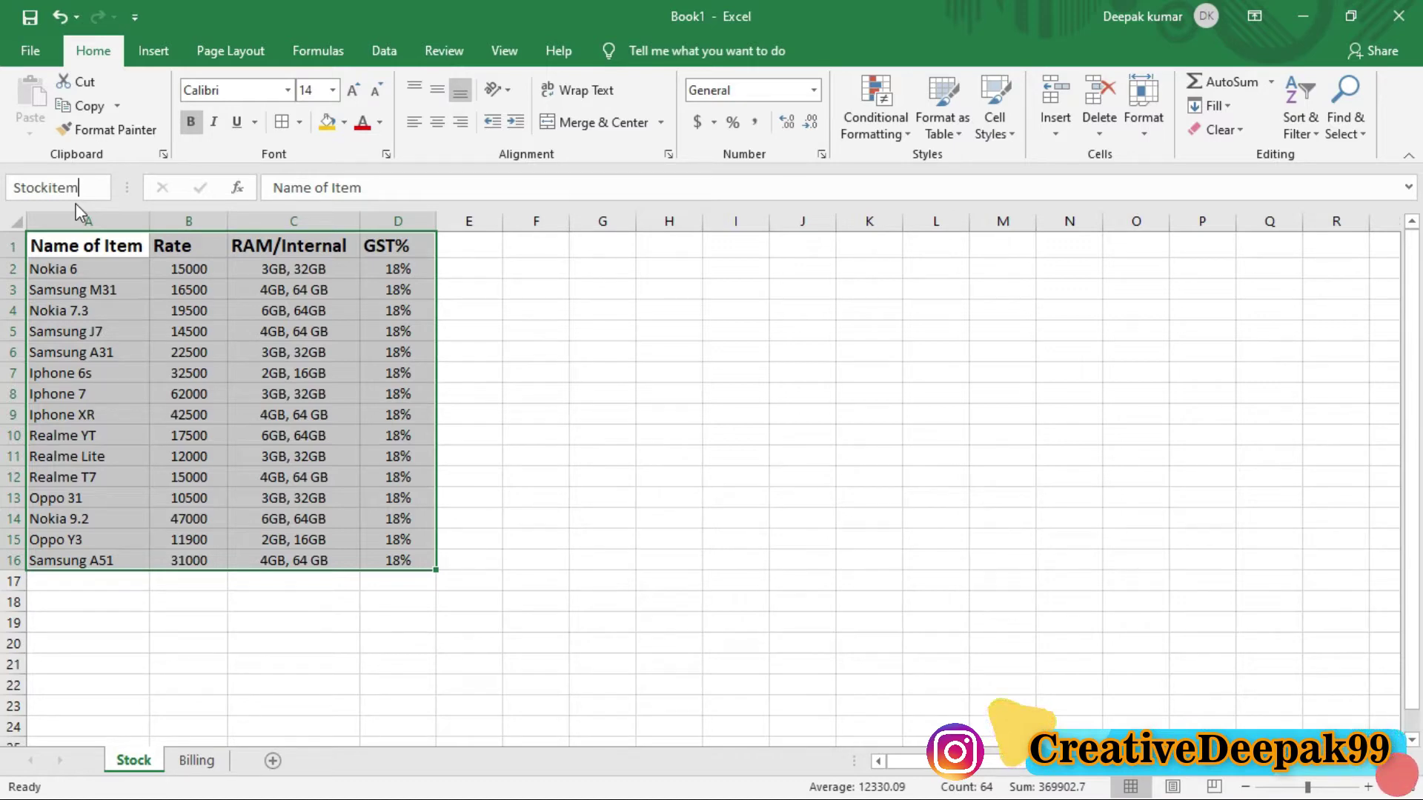
key("Return")
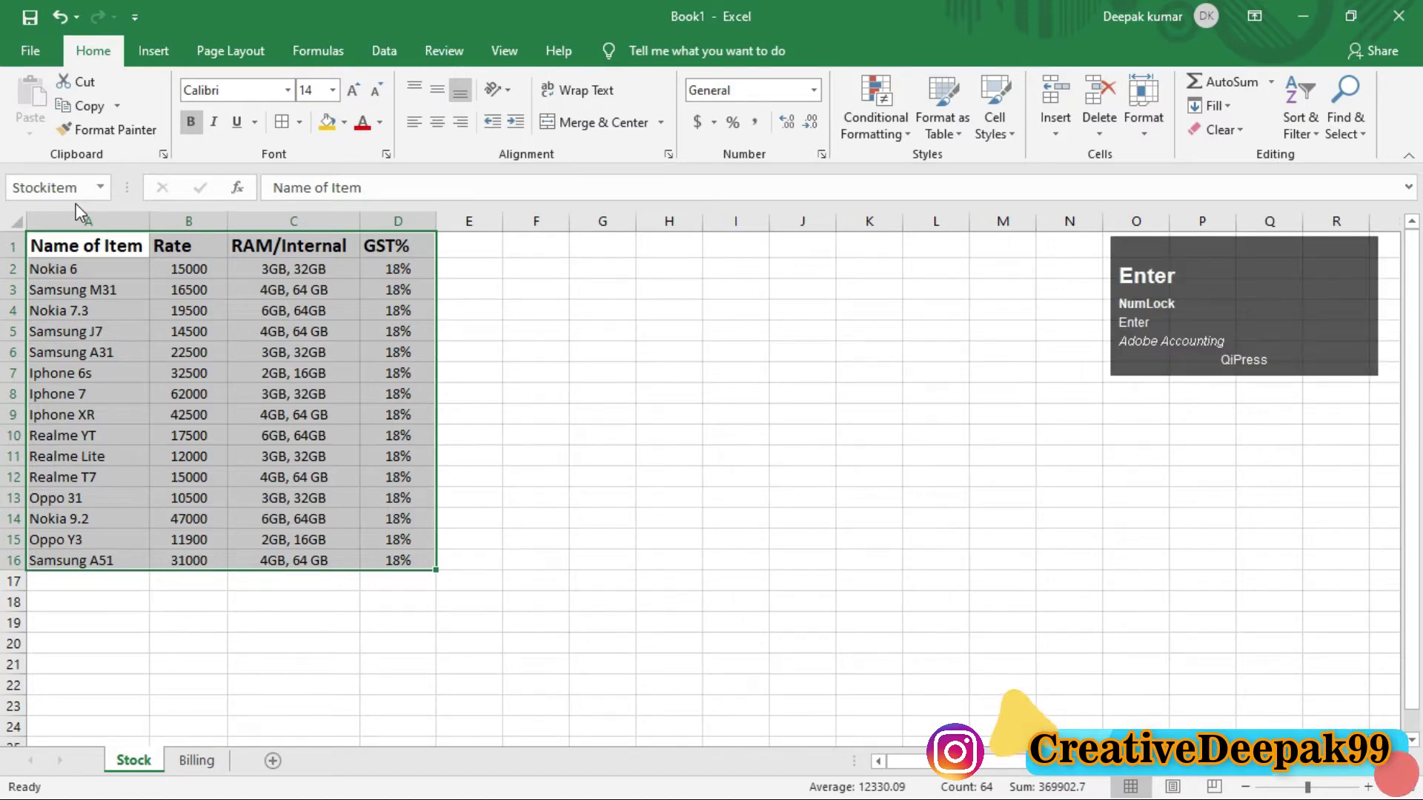
left_click(586, 371)
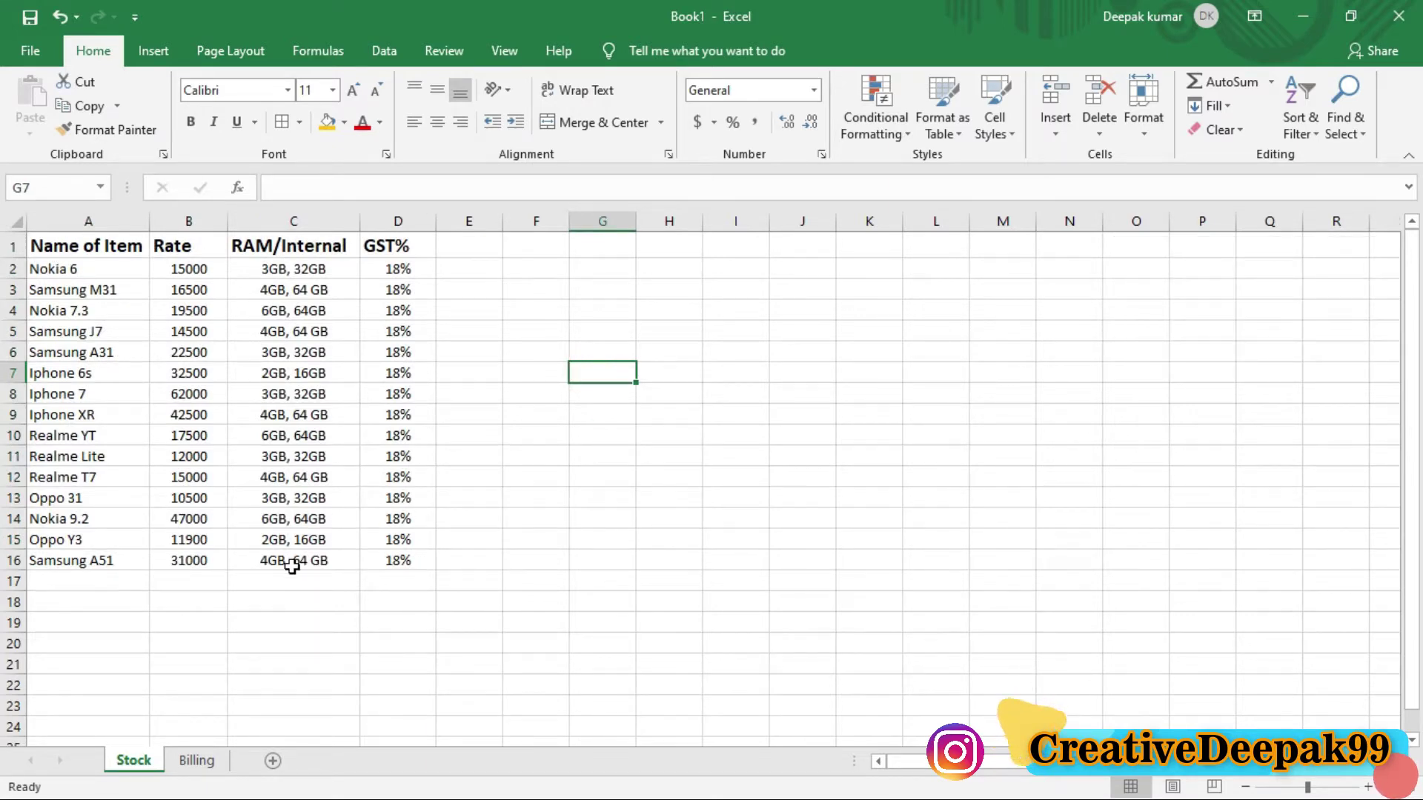
left_click_drag(98, 269, 94, 562)
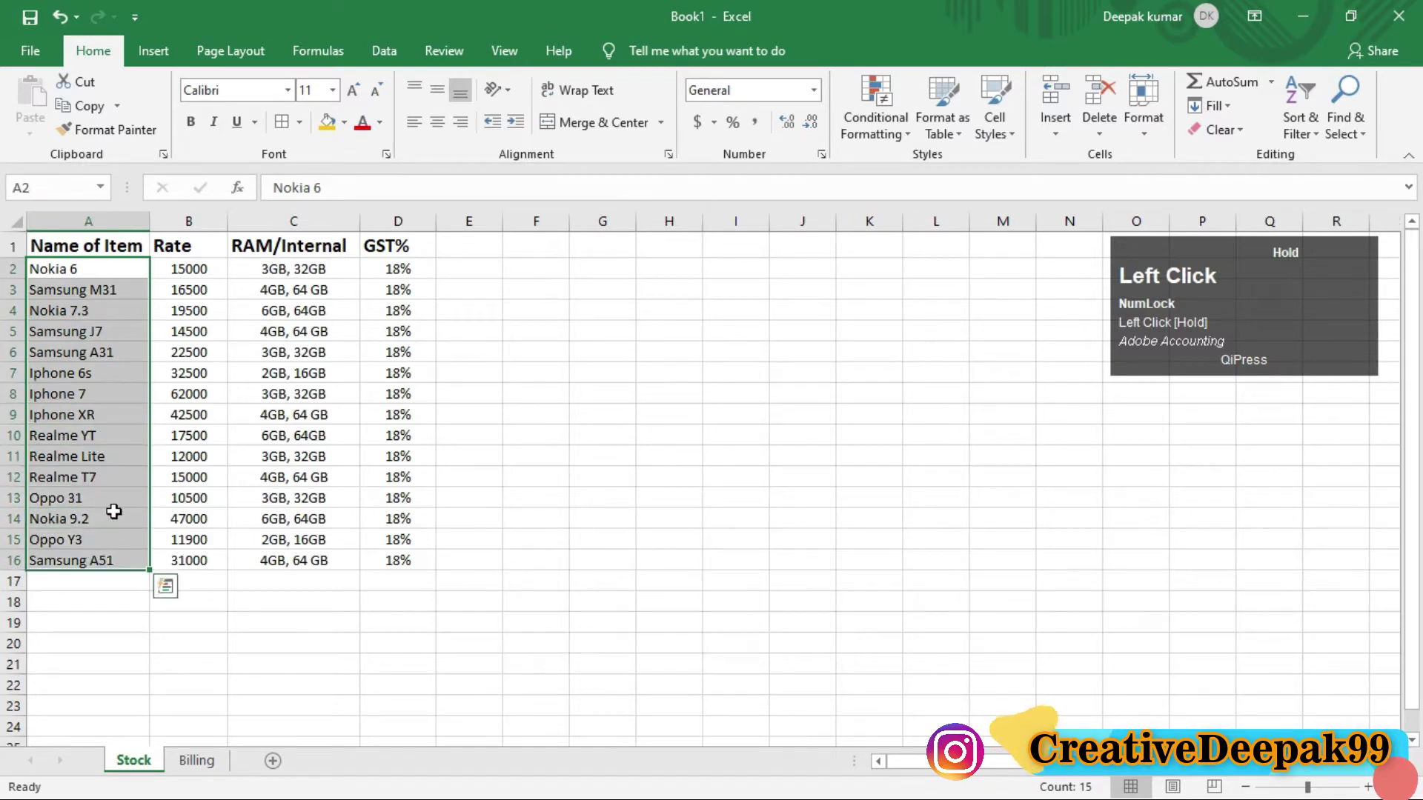
left_click_drag(100, 271, 105, 562)
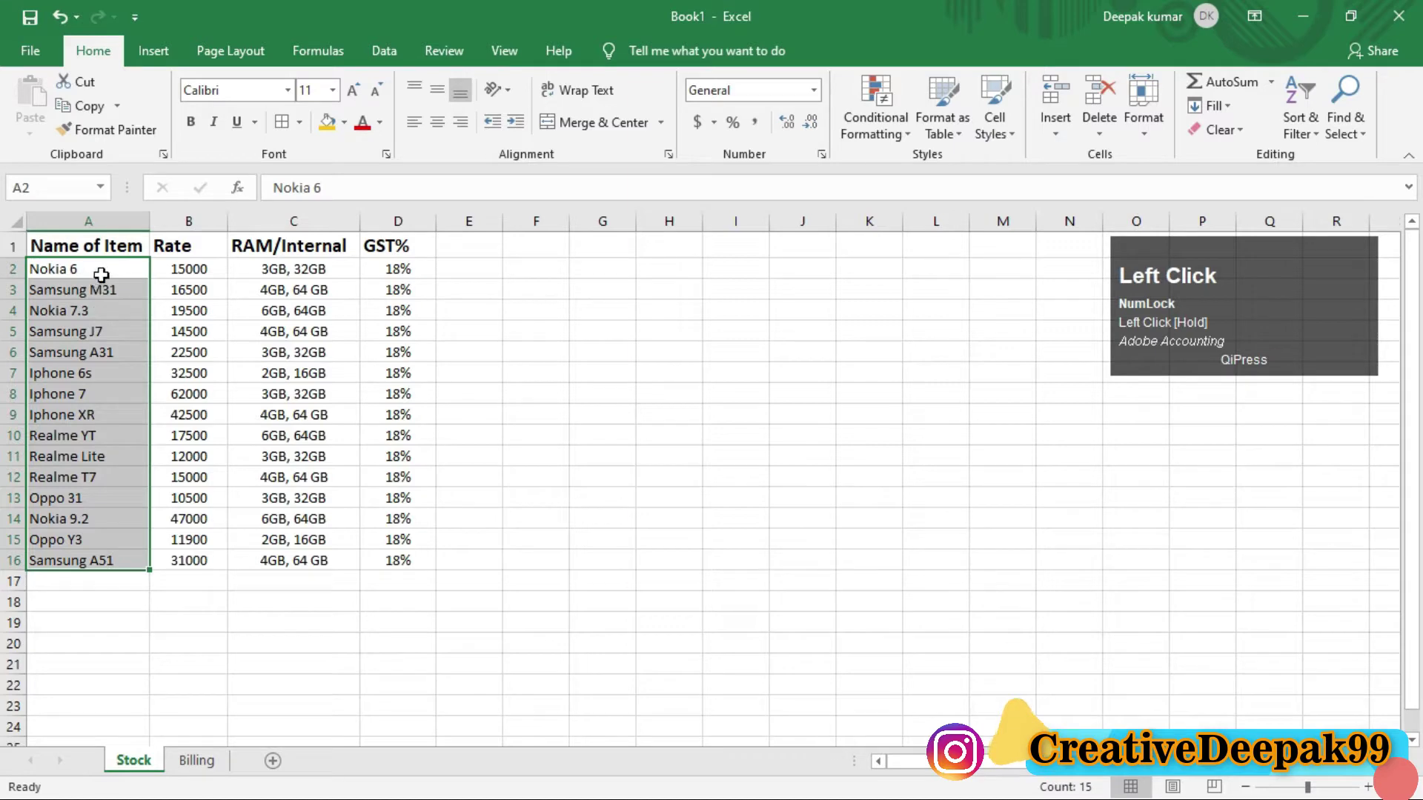
left_click_drag(55, 247, 384, 564)
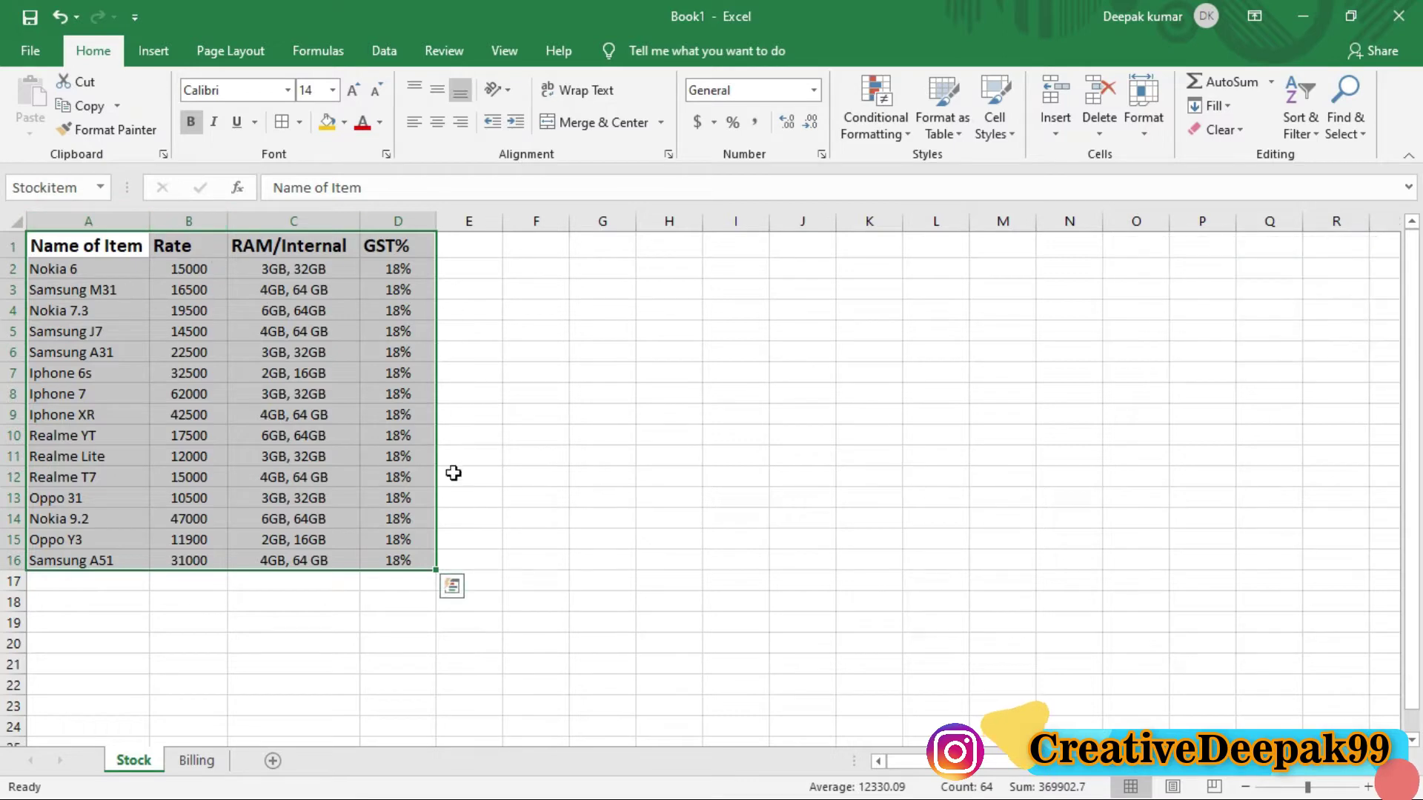
left_click(522, 453)
Step: Name the item names range A2:A16 on the Stock sheet item
left_click_drag(91, 270, 102, 561)
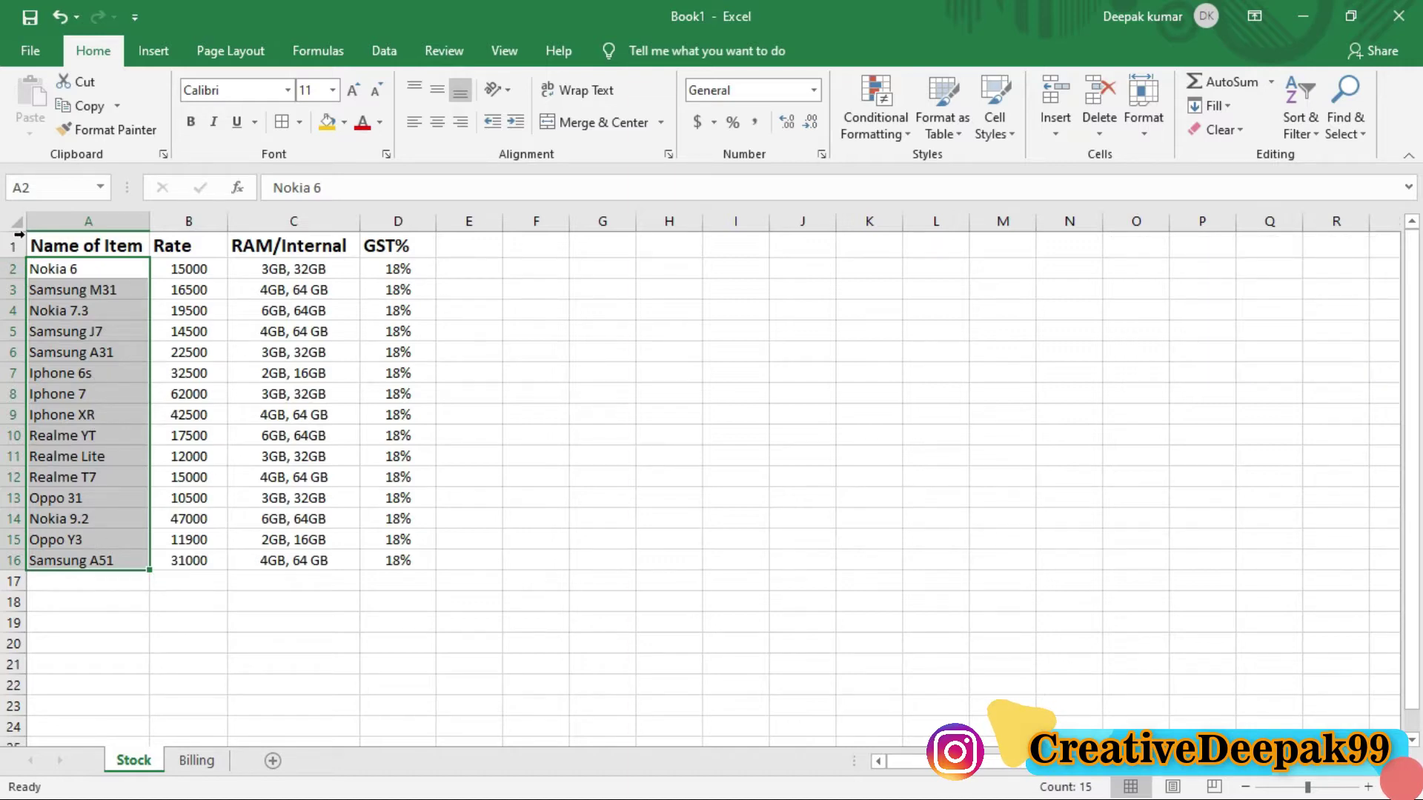
left_click(36, 188)
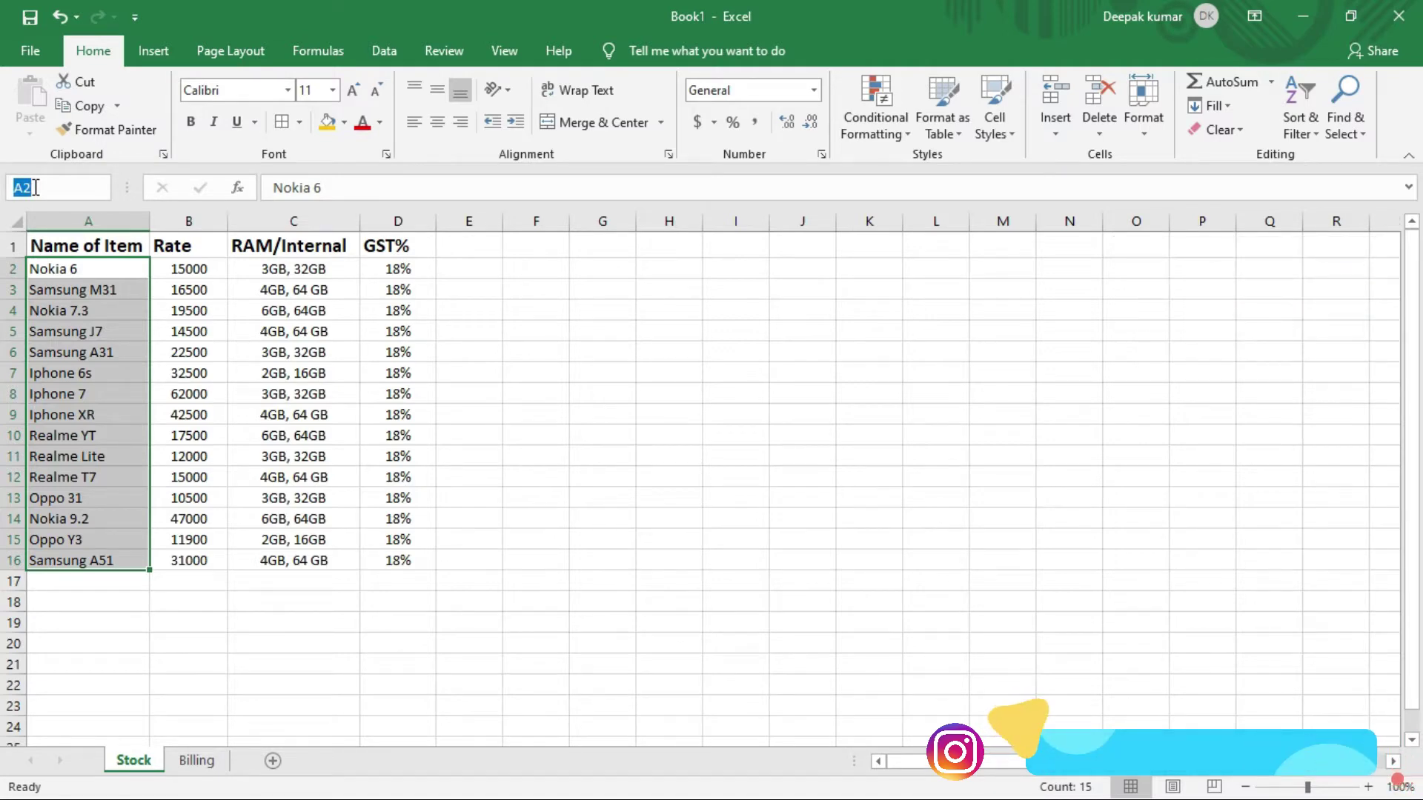
type("item")
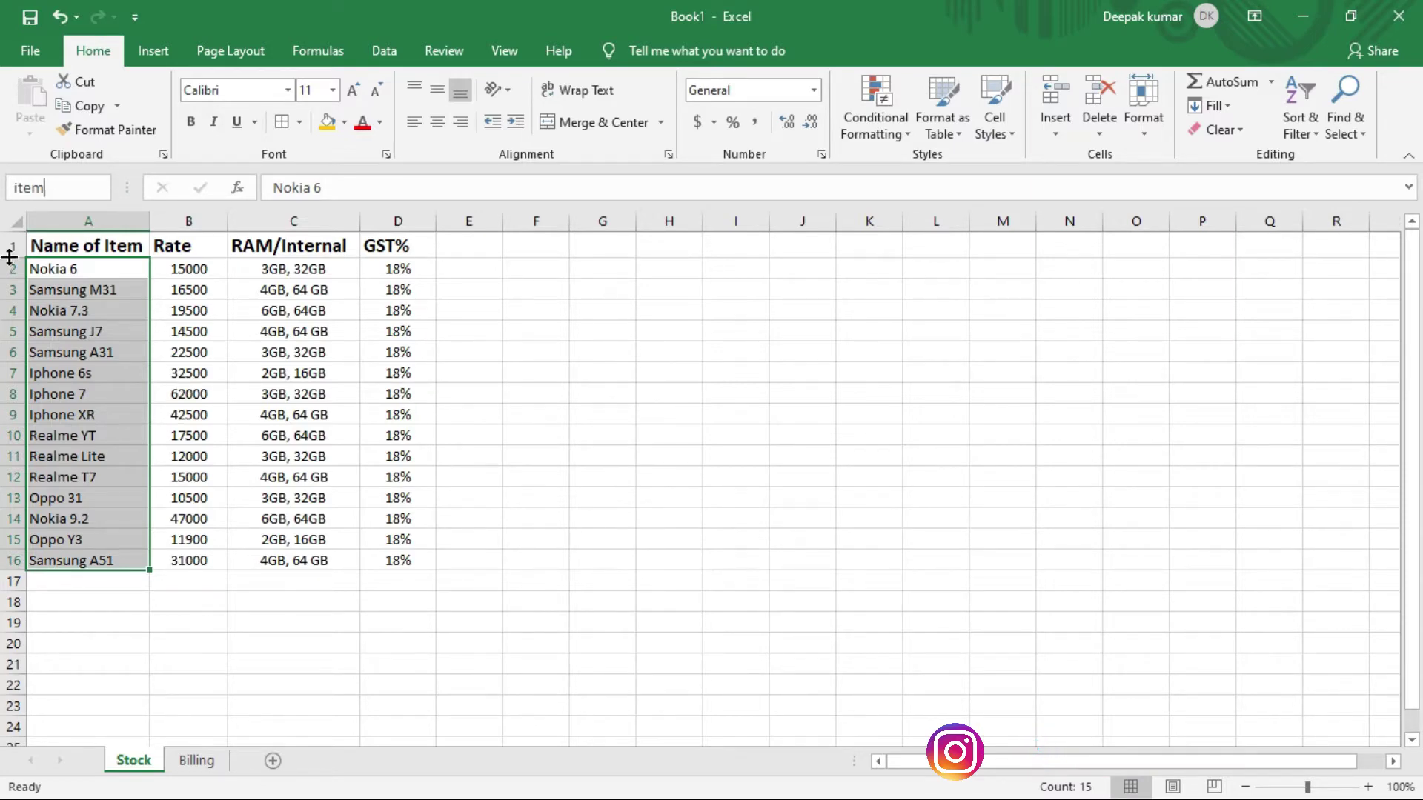
key("Return")
left_click(527, 400)
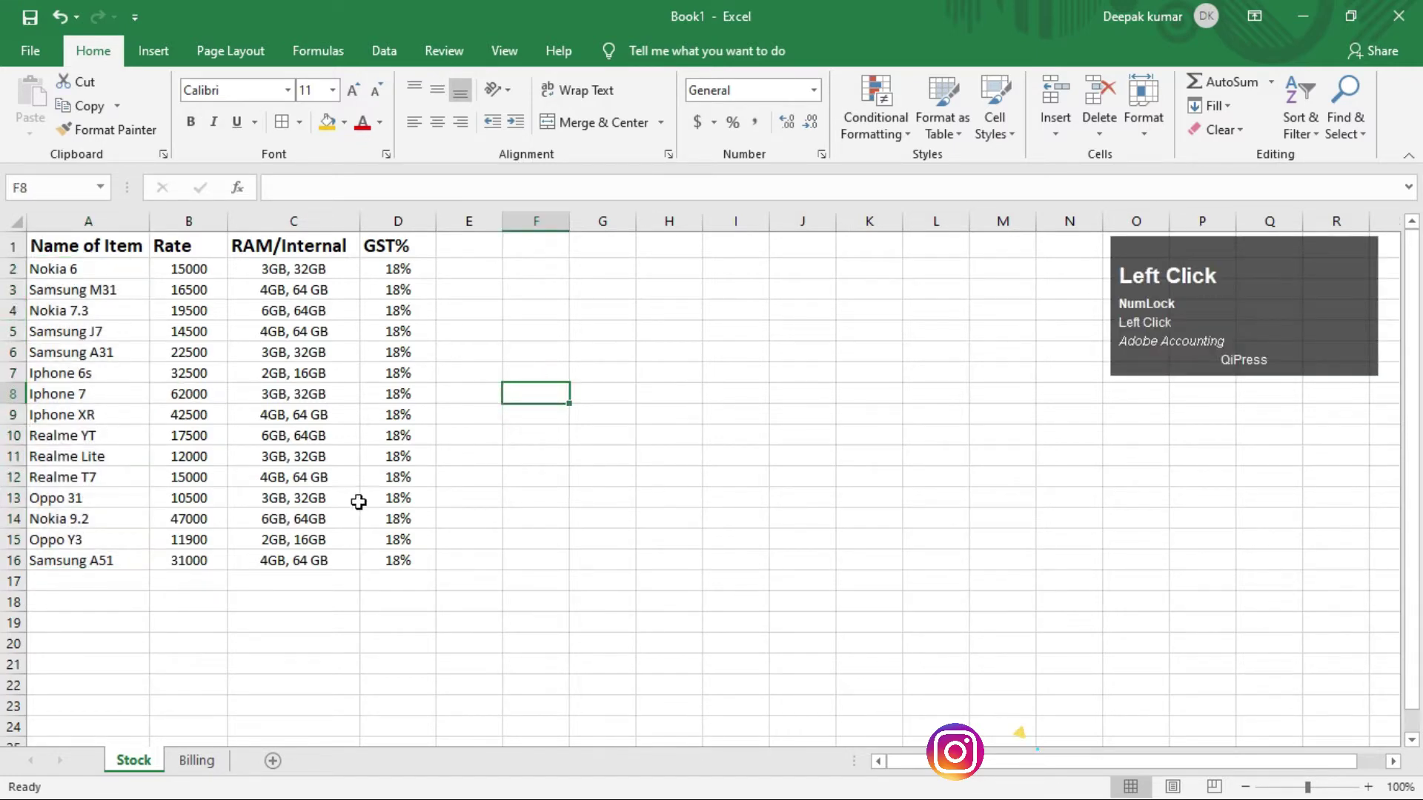
Step: Start a List-type data validation rule for the first Item Name cell, B2, on the Billing sheet
left_click(197, 761)
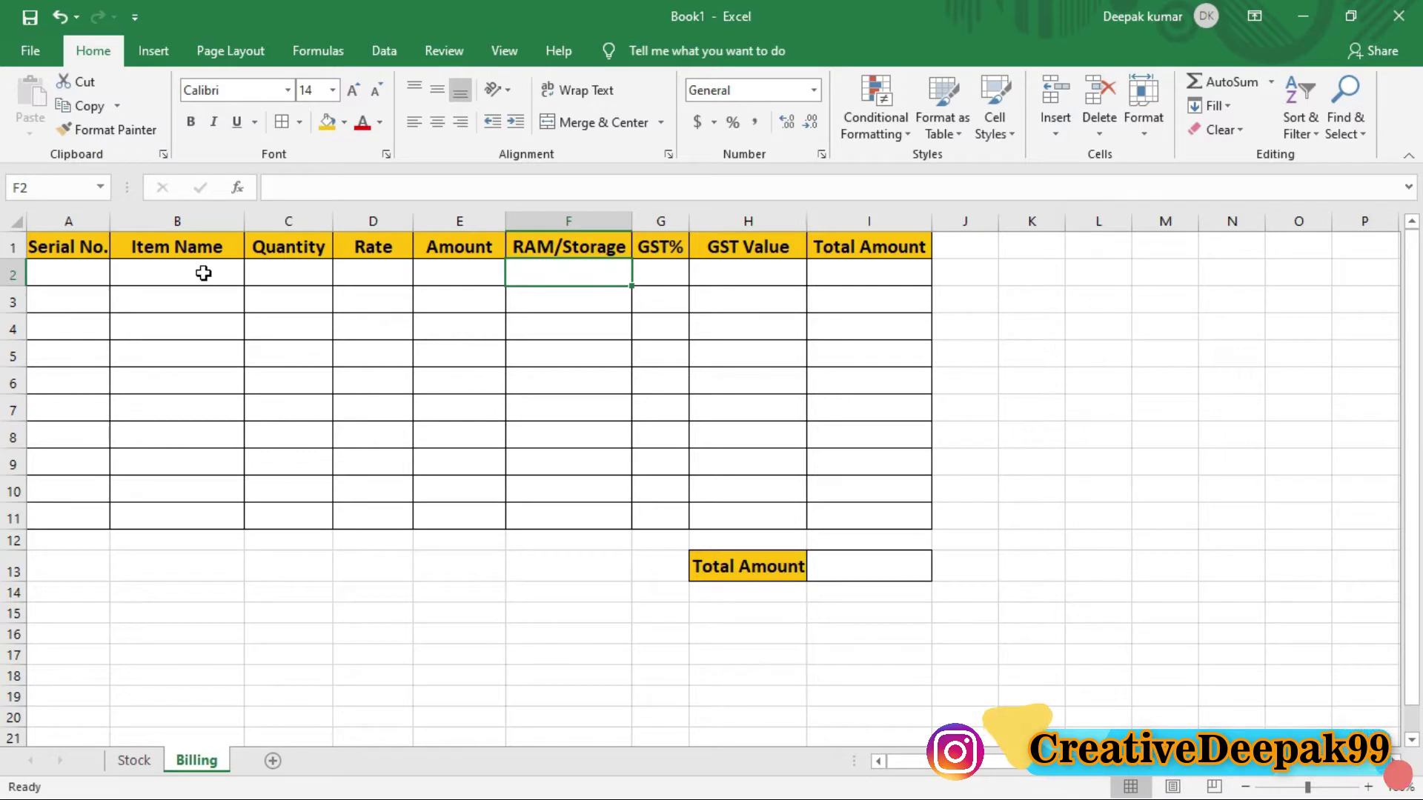
left_click(166, 271)
left_click(181, 271)
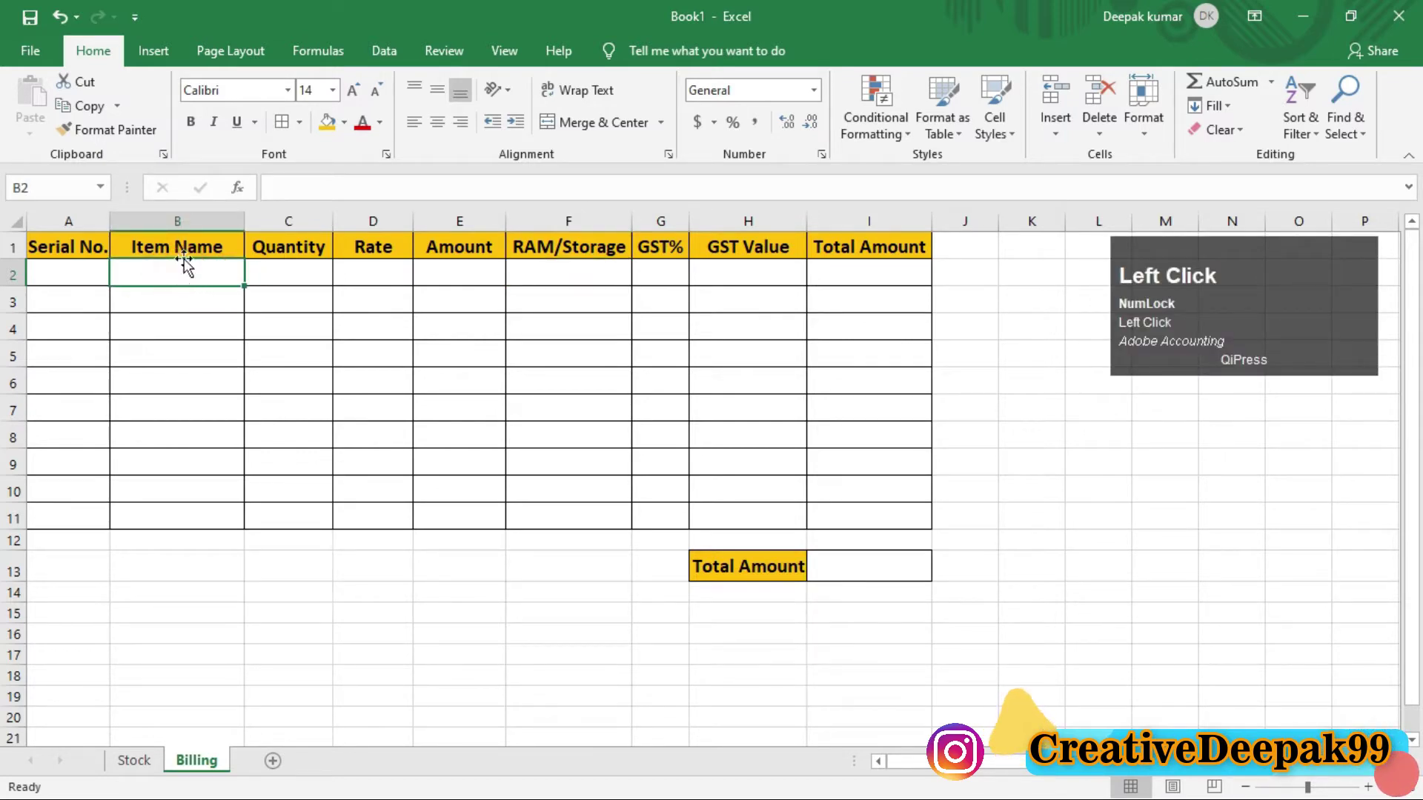
left_click(388, 55)
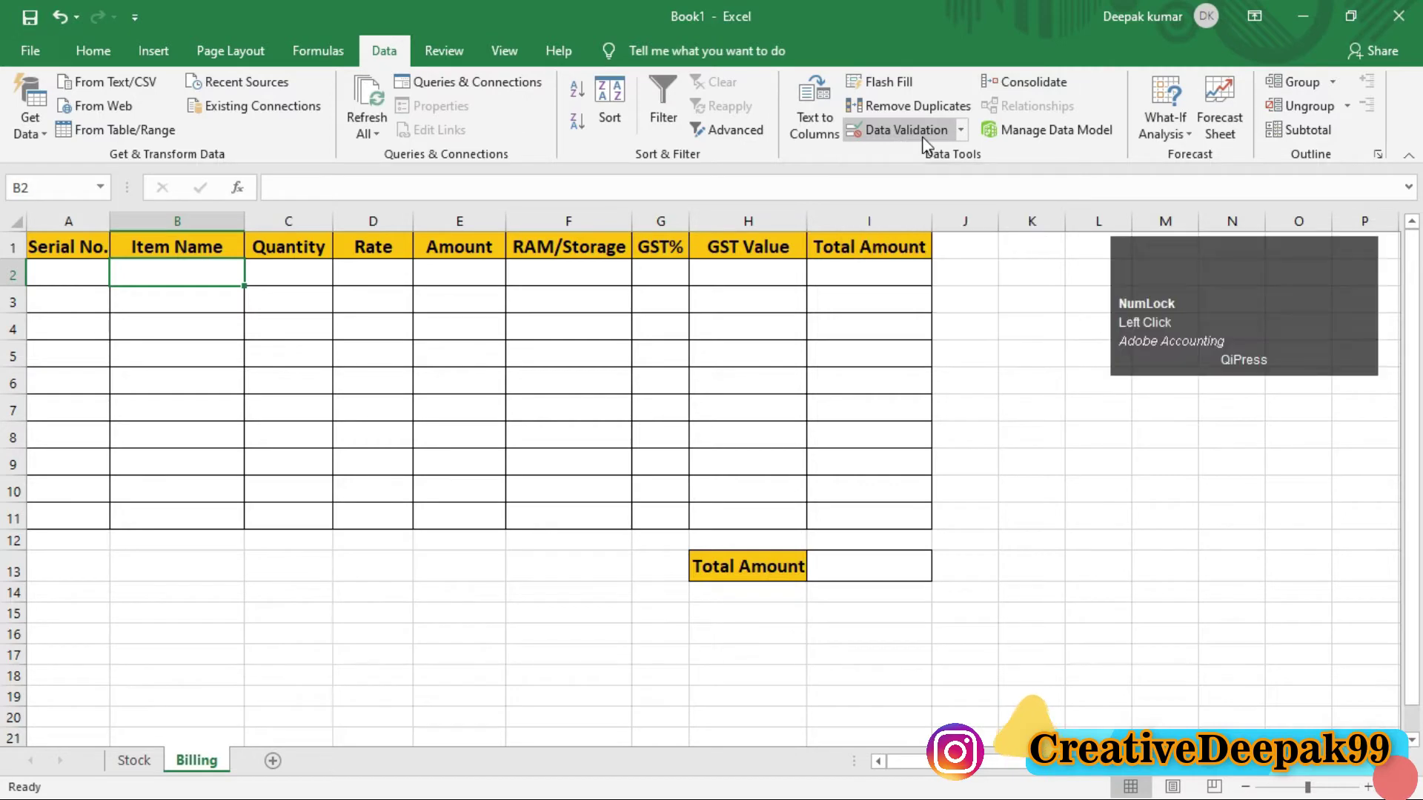
key("ctrl+2")
mouse_move(843, 117)
left_mouse_down()
mouse_move(912, 156)
mouse_move(969, 150)
left_mouse_up()
scroll(913, 143, "up", 2)
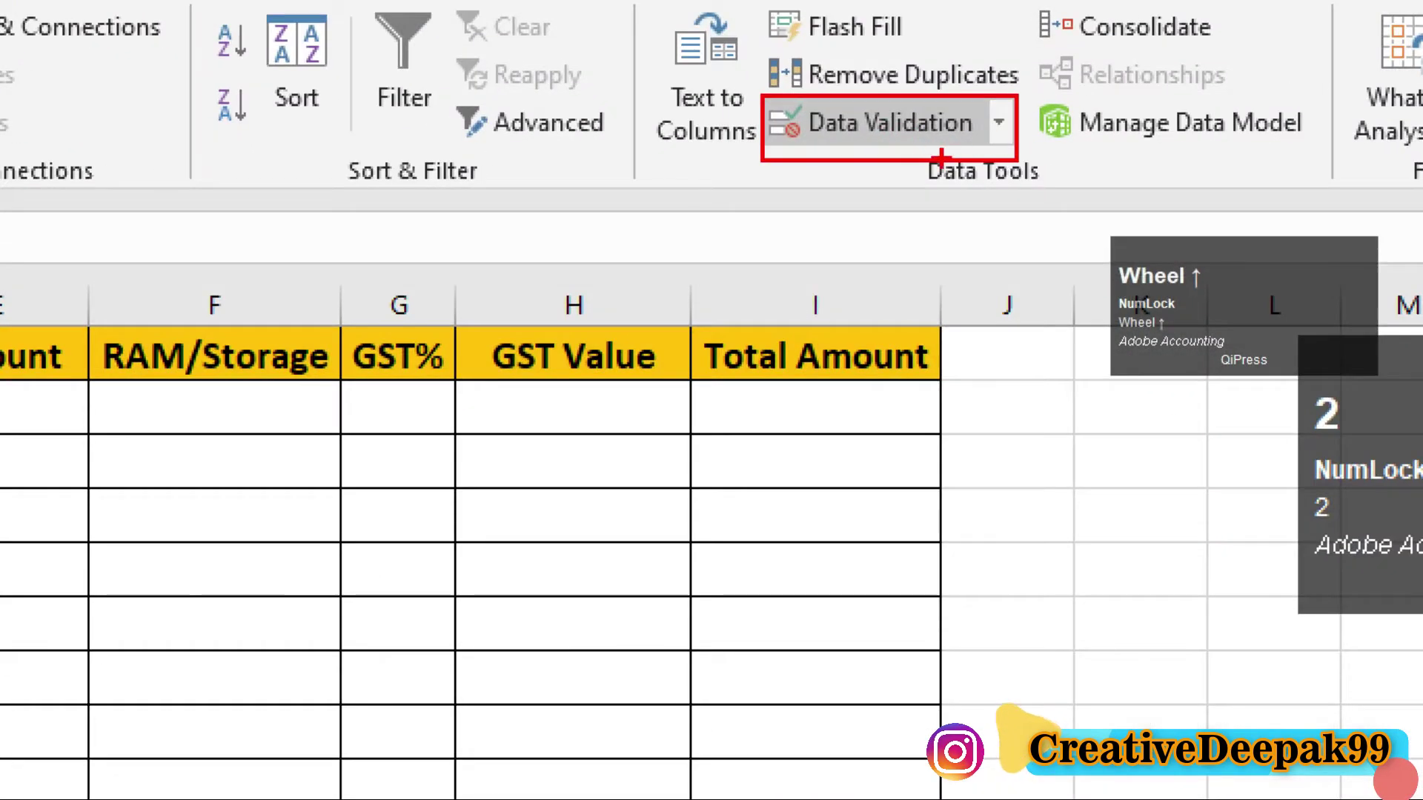
key("Escape")
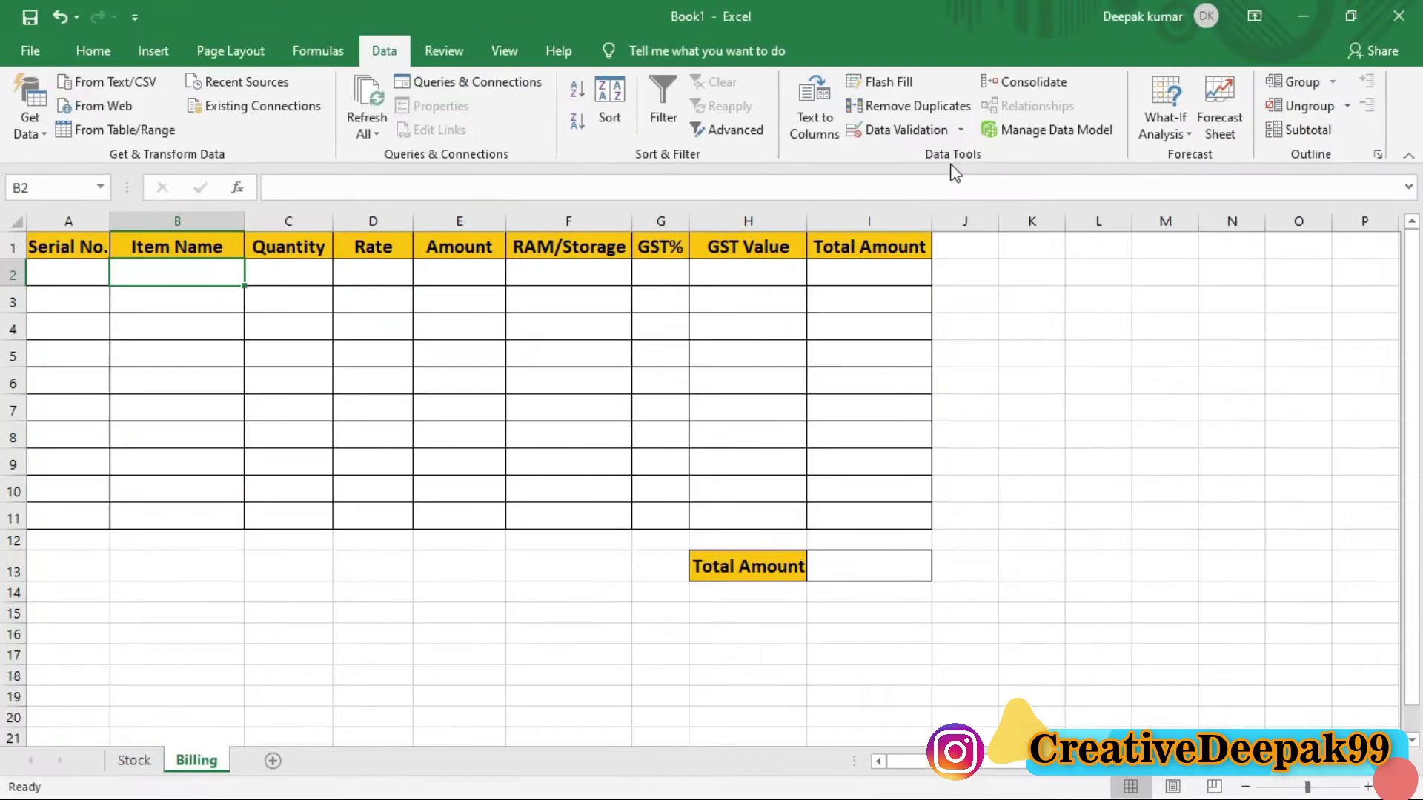
left_click(923, 132)
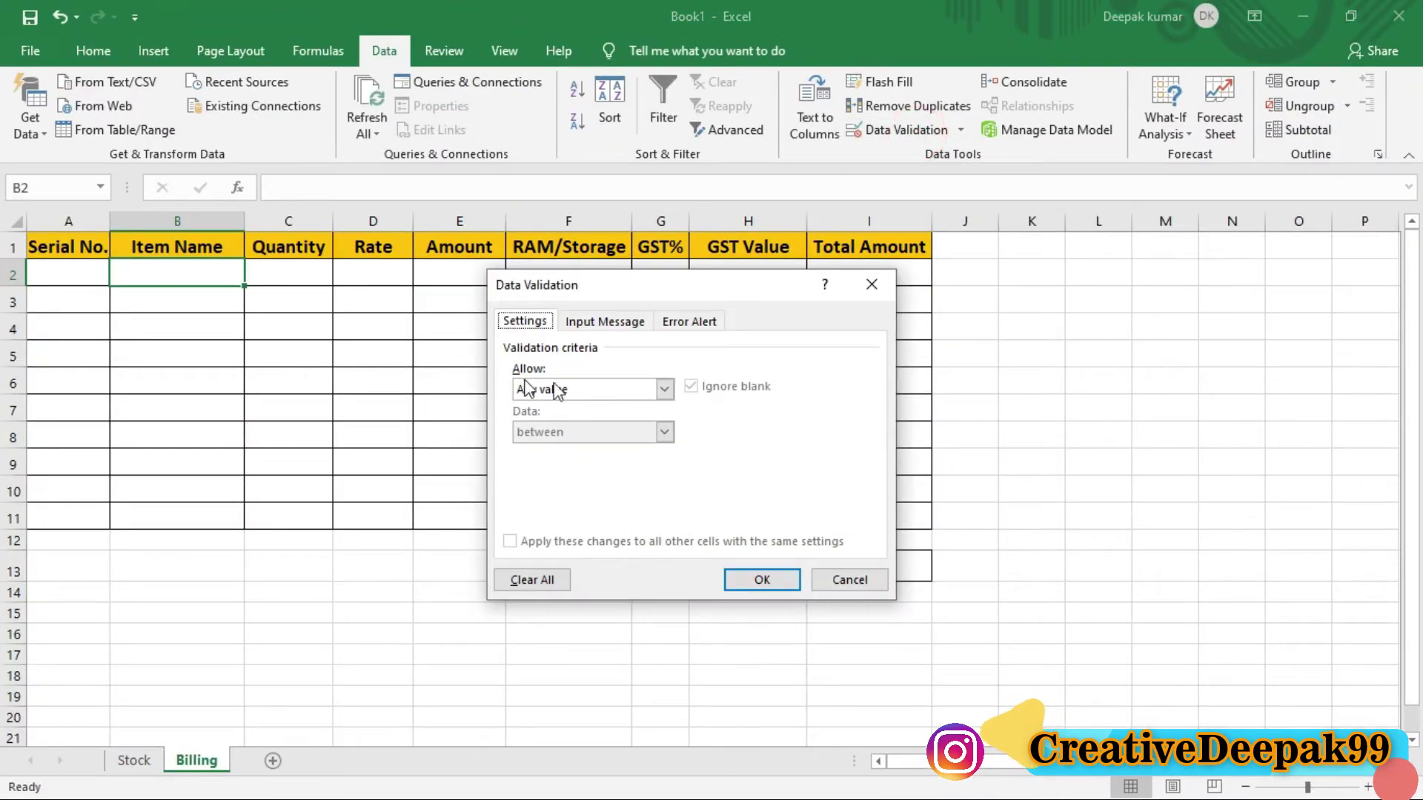
left_click(612, 389)
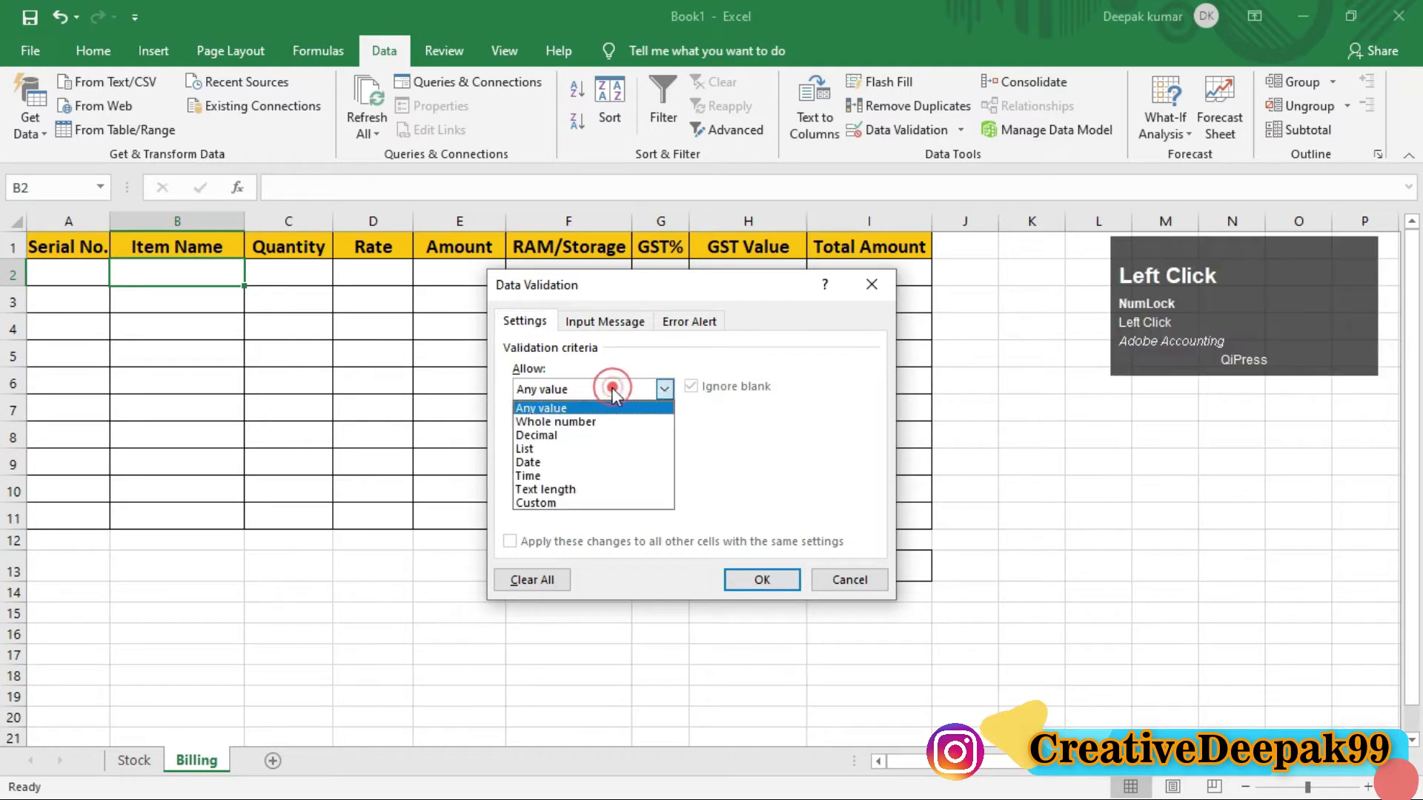
left_click(545, 452)
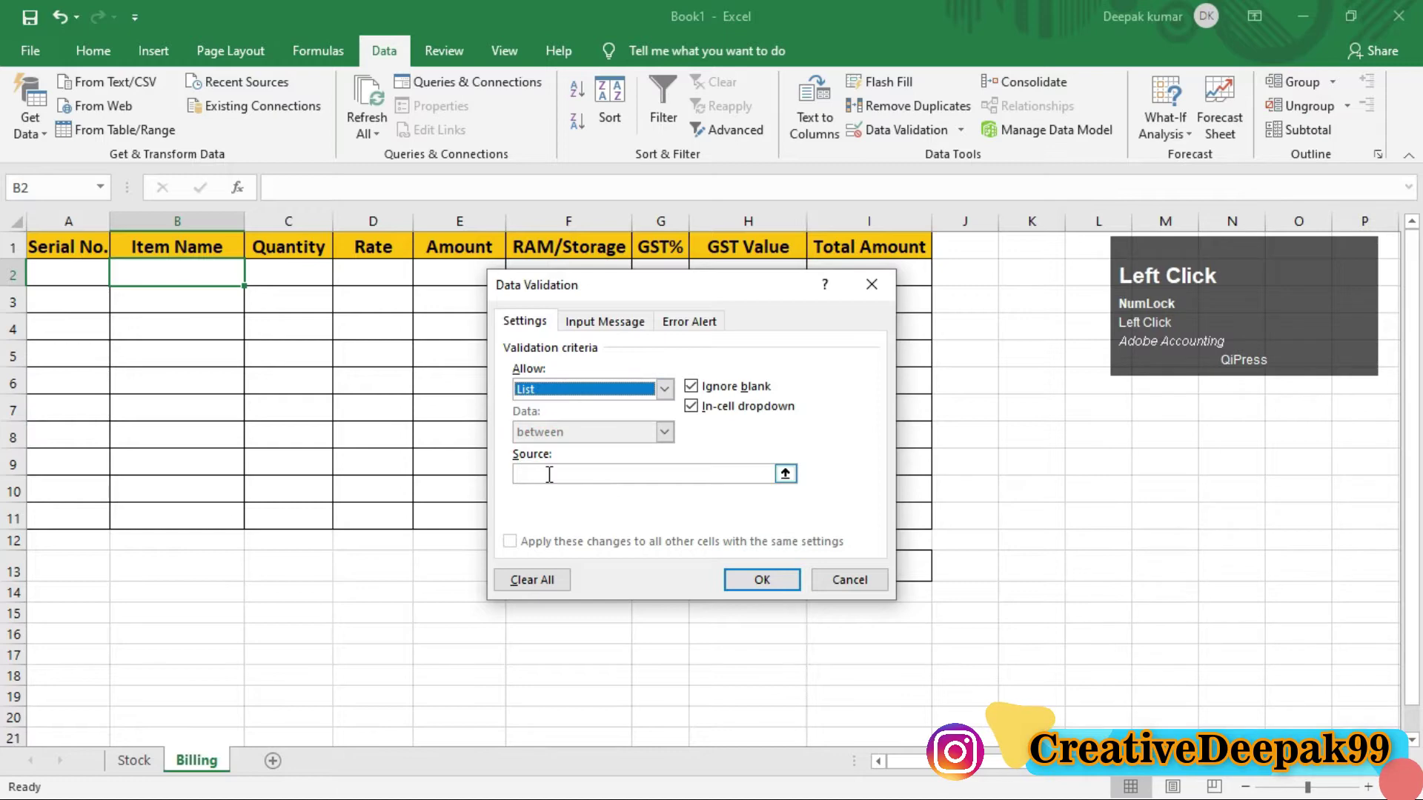
Step: Use =item as the source of the validation list for cell B2 and apply the rule
left_click(550, 474)
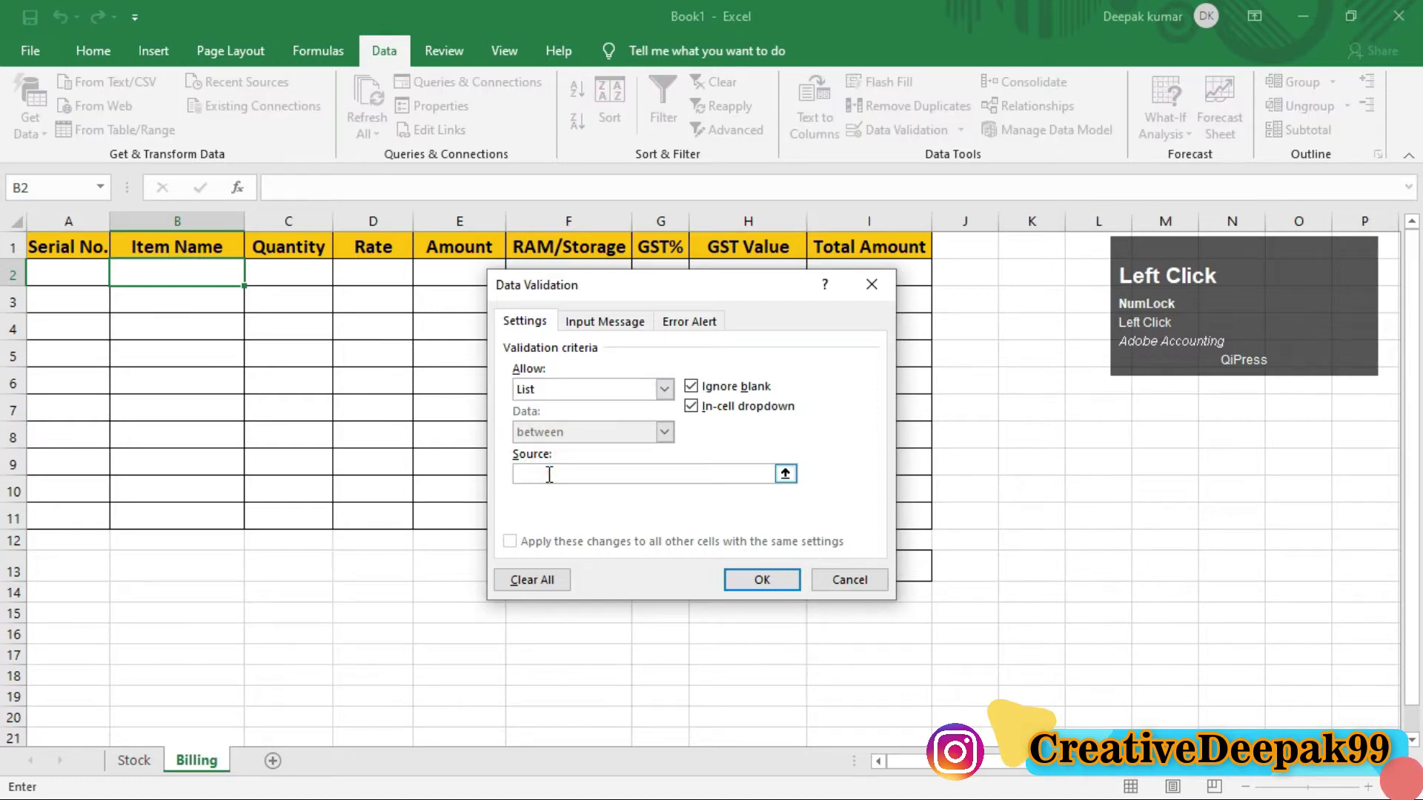
type("=")
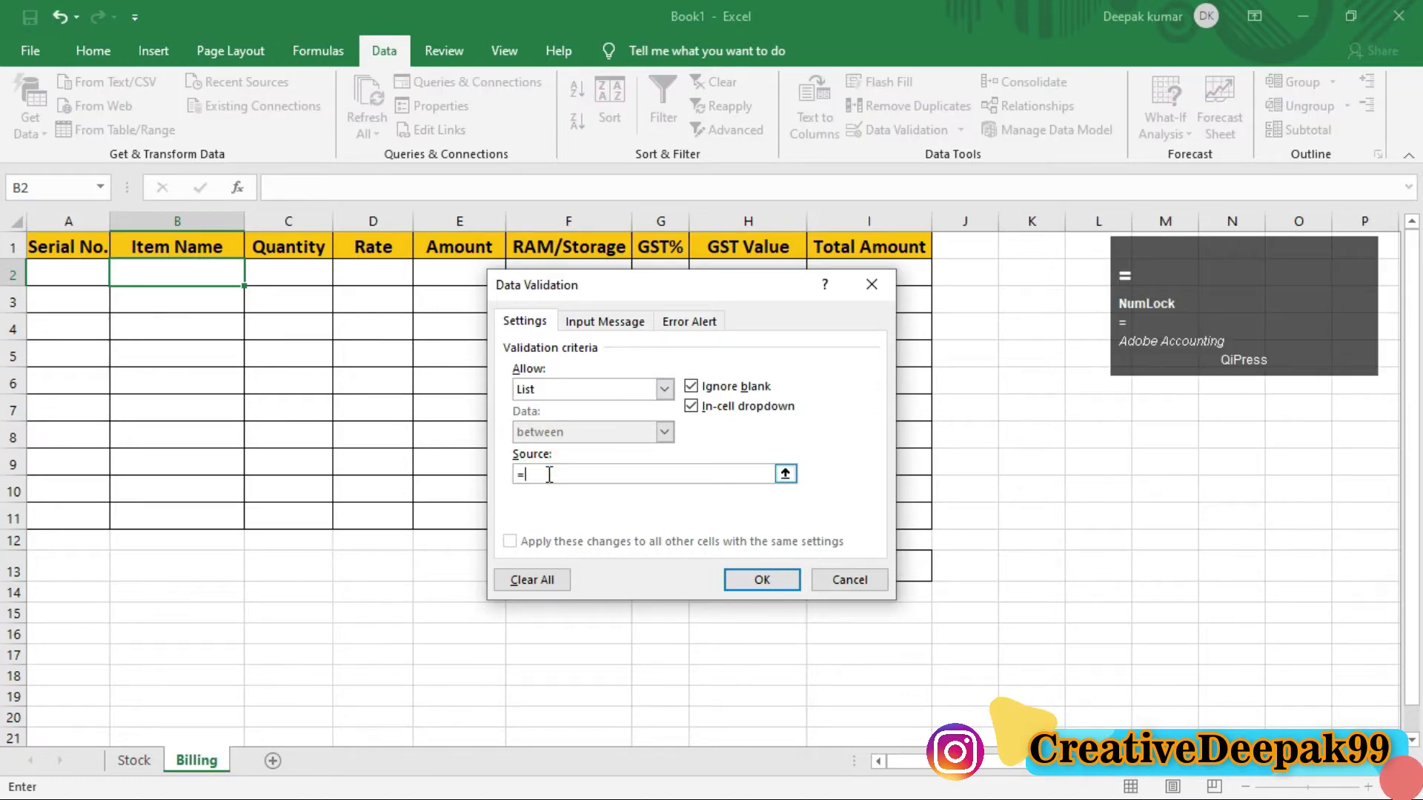
type("item")
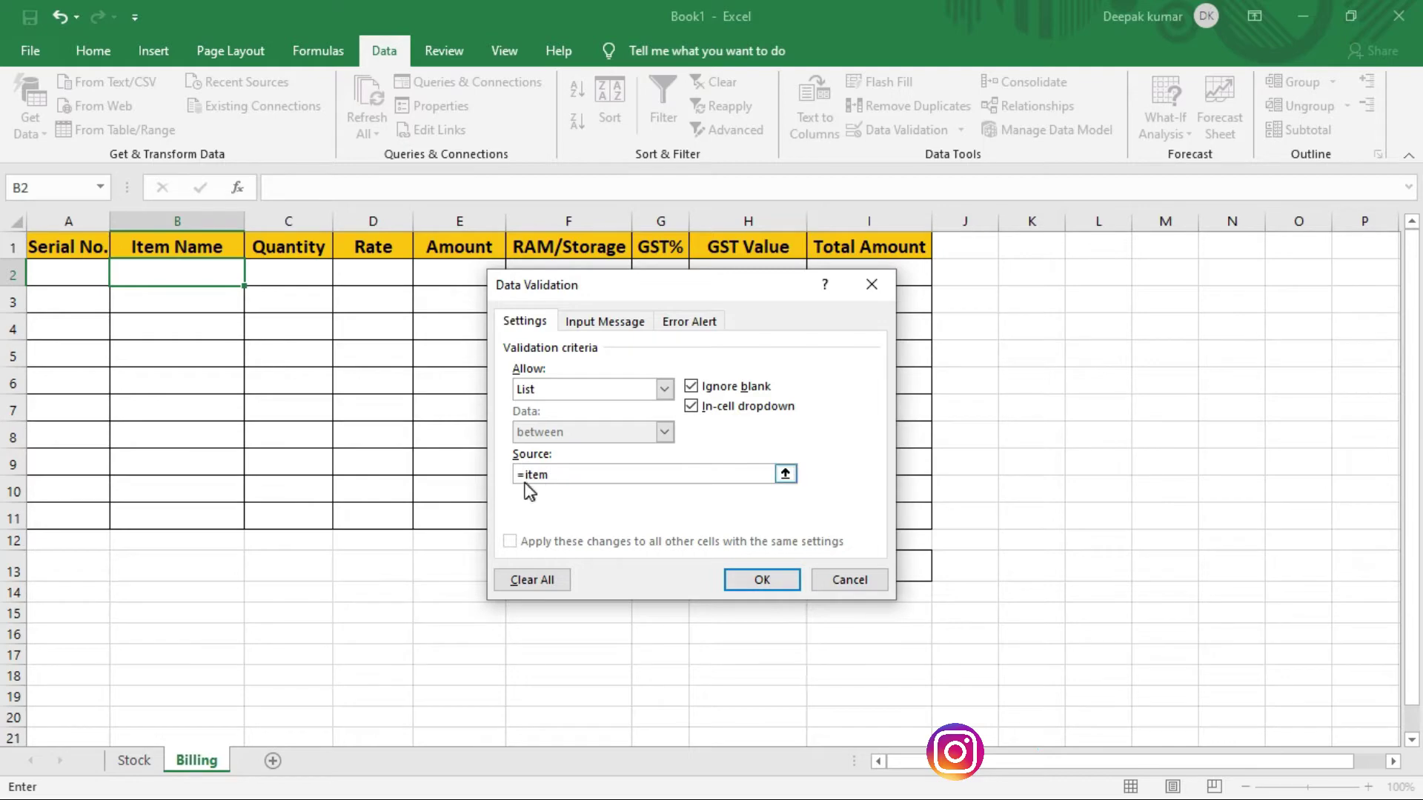
left_click(755, 581)
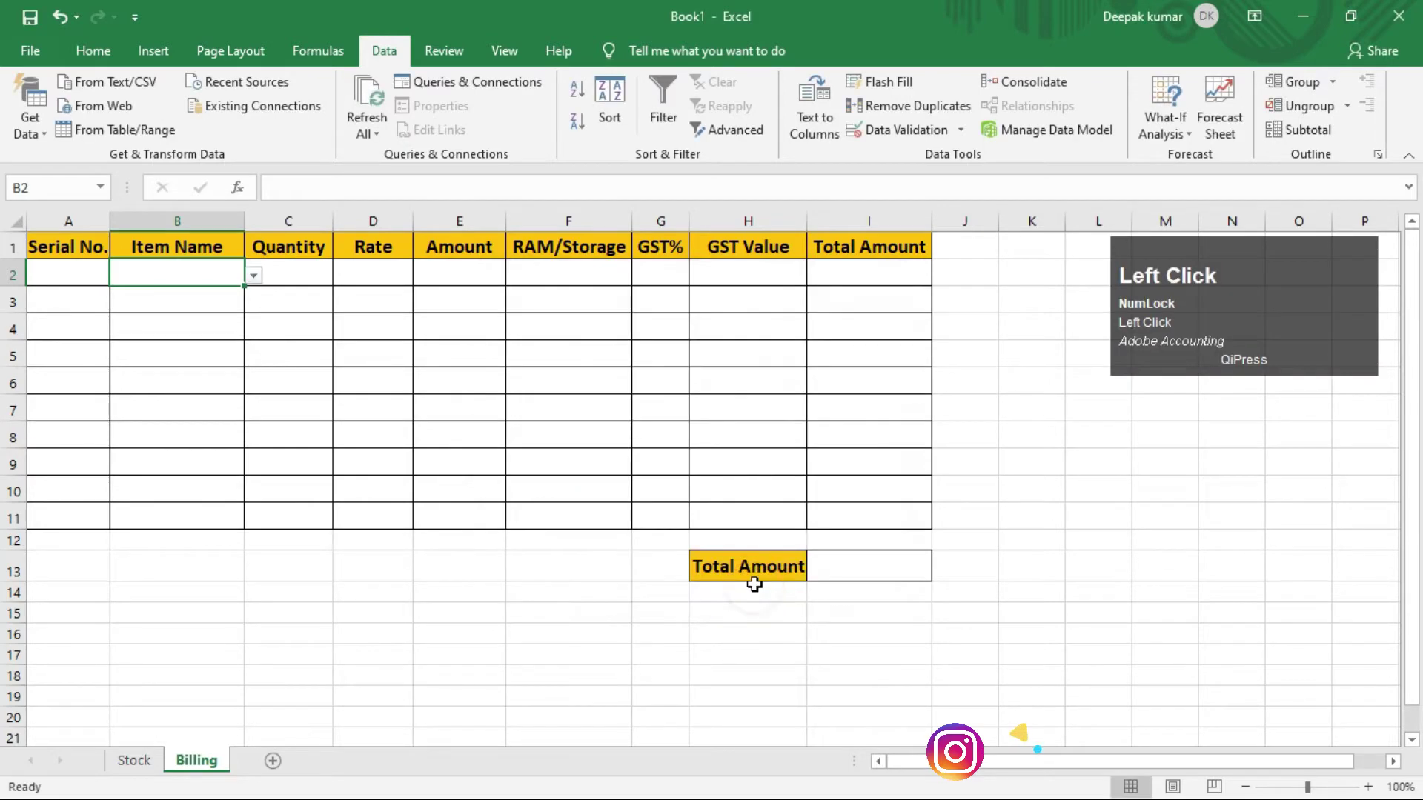
Step: Try the item dropdown in B2 by choosing Nokia 9.2, Realme YT and Samsung A51 in turn
left_click(215, 275)
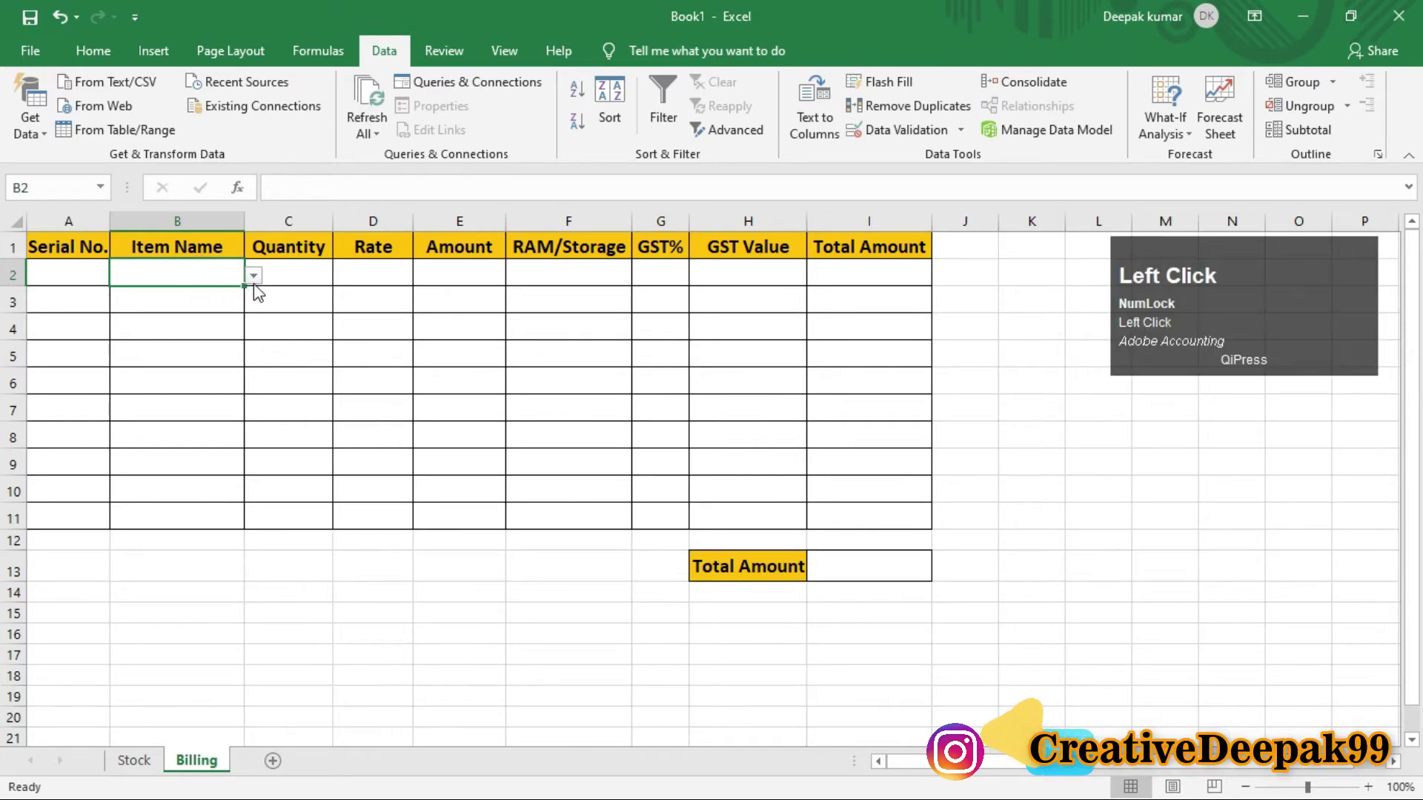
left_click(254, 276)
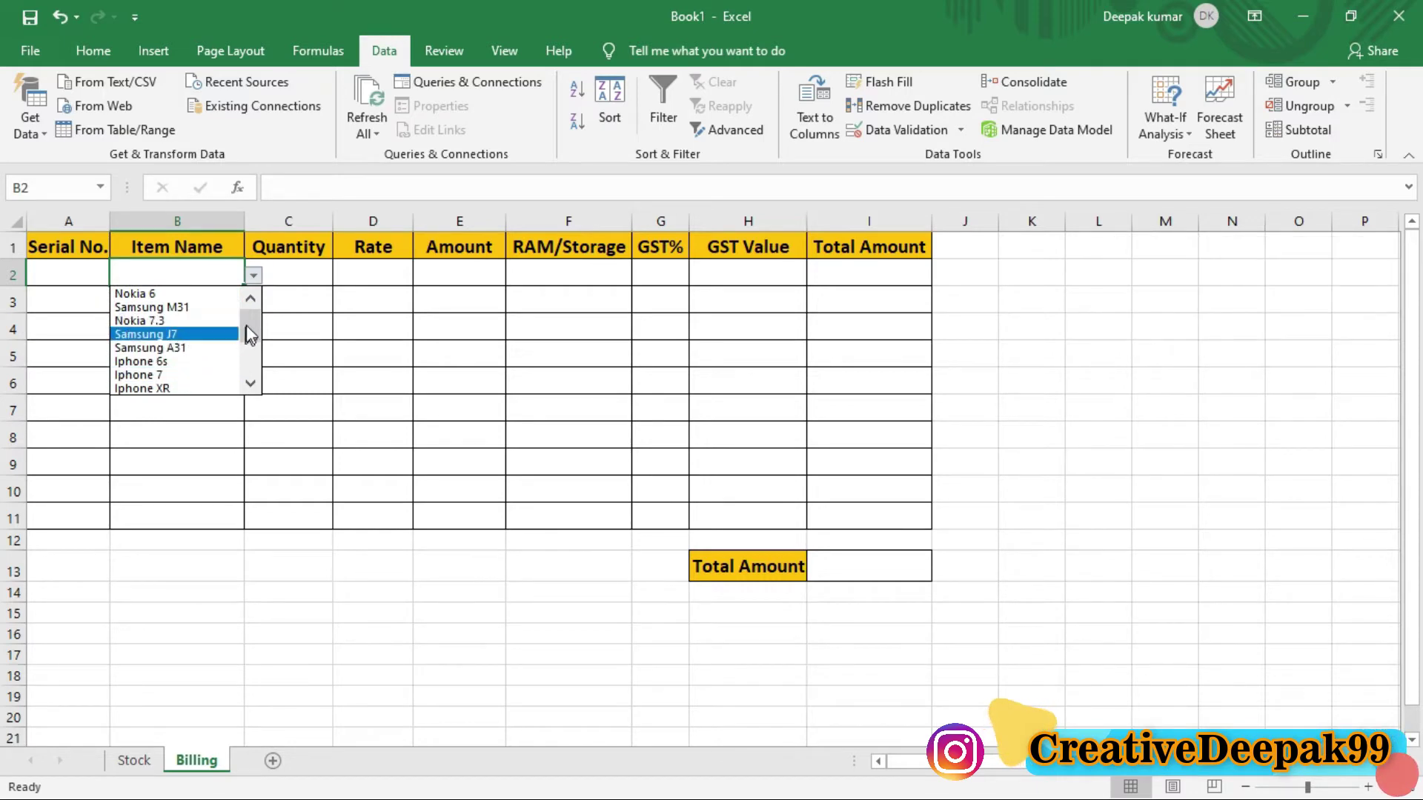
mouse_move(250, 329)
left_mouse_down()
mouse_move(246, 360)
mouse_move(257, 309)
mouse_move(249, 349)
left_mouse_up()
left_click(181, 356)
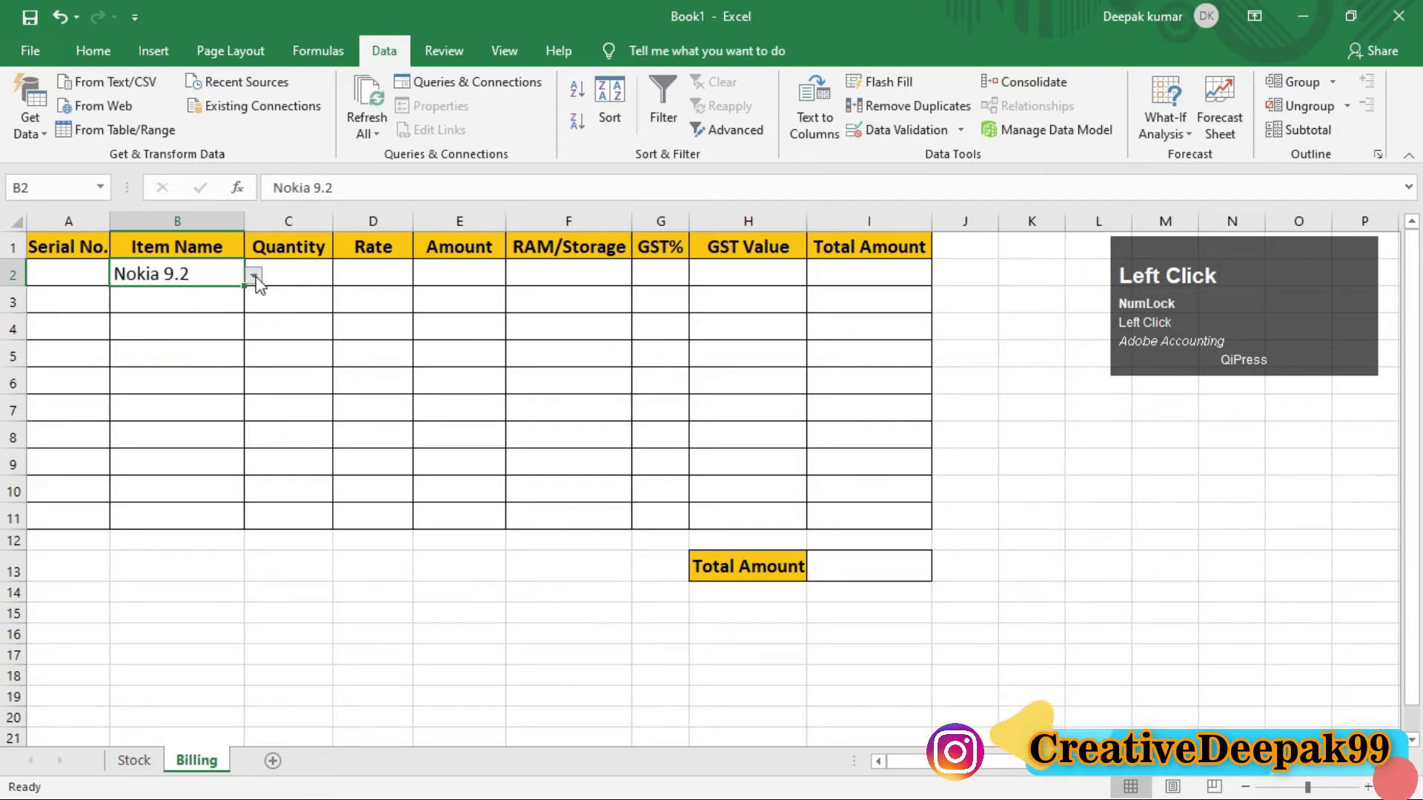
left_click(254, 279)
left_click(191, 356)
left_click(253, 277)
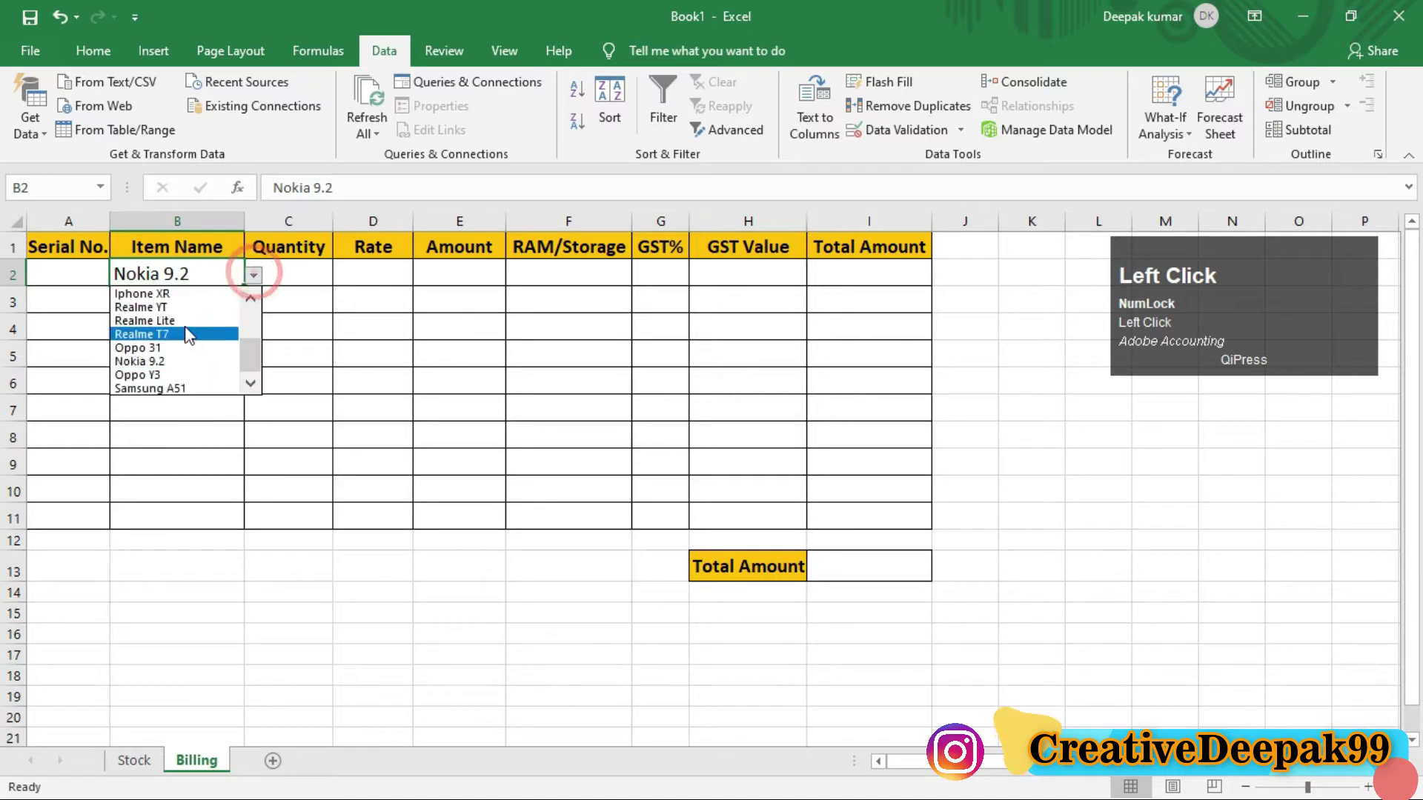
left_click(178, 306)
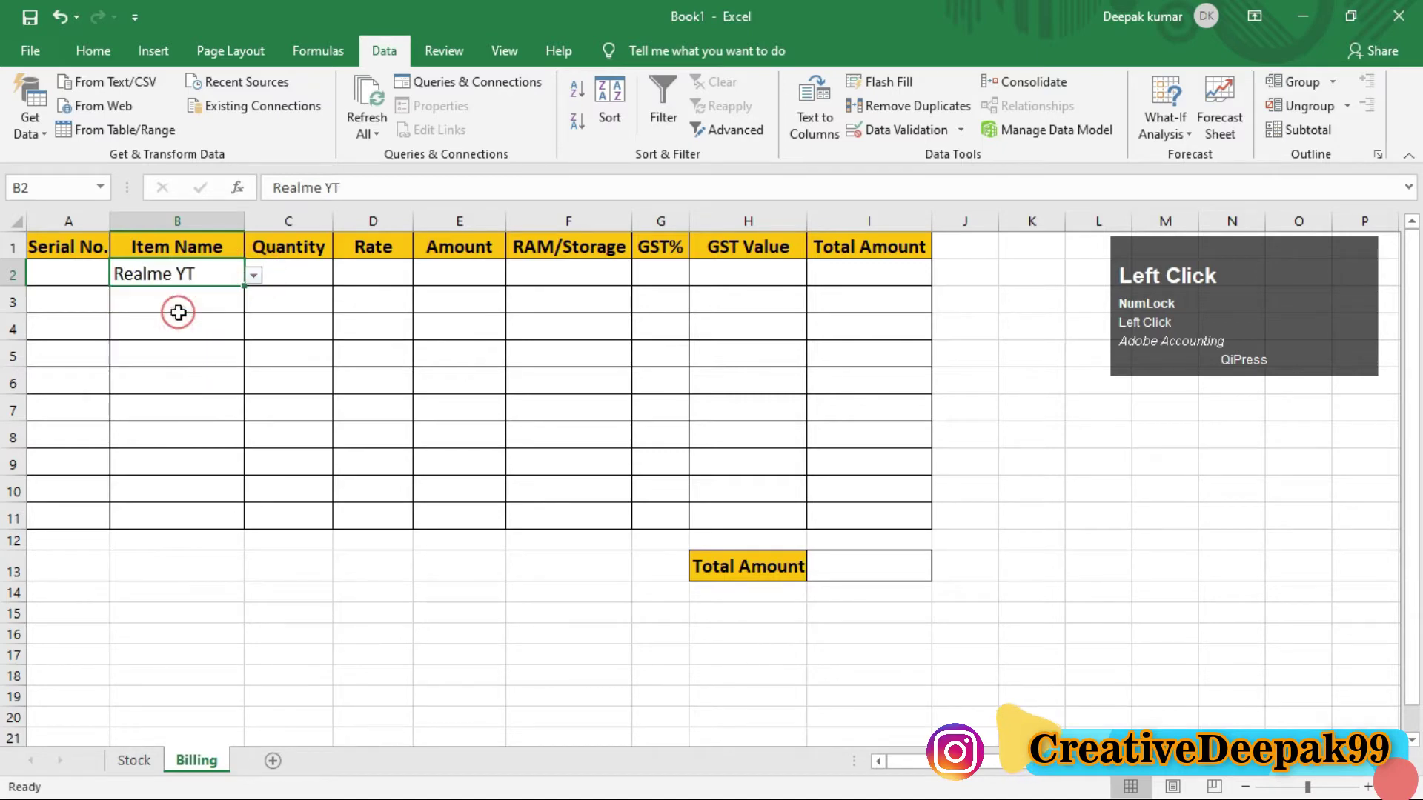
left_click(259, 280)
left_click(192, 394)
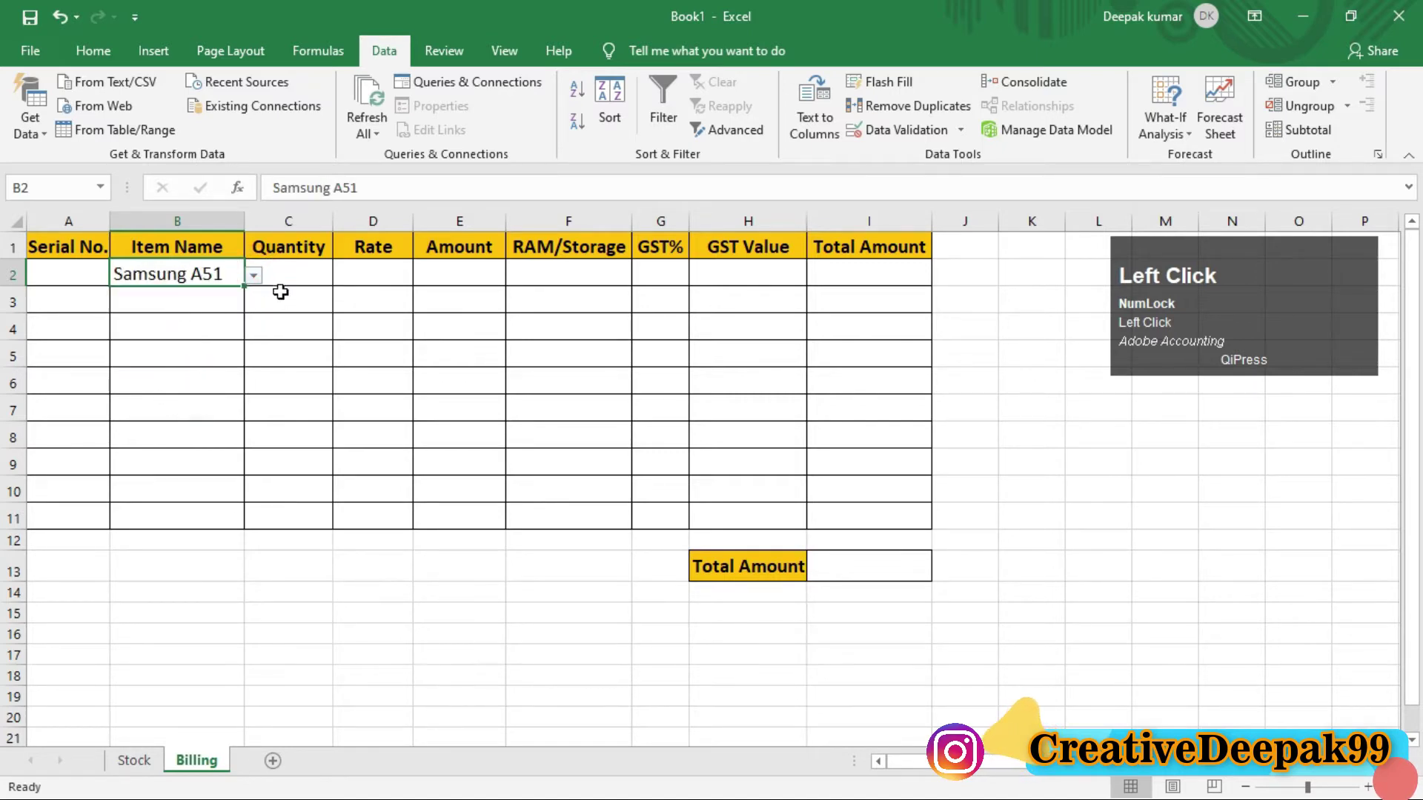
Step: Choose Iphone 6s from the dropdown in B2 as a last test and clear the cell
left_click(254, 277)
scroll(194, 345, "up", 2)
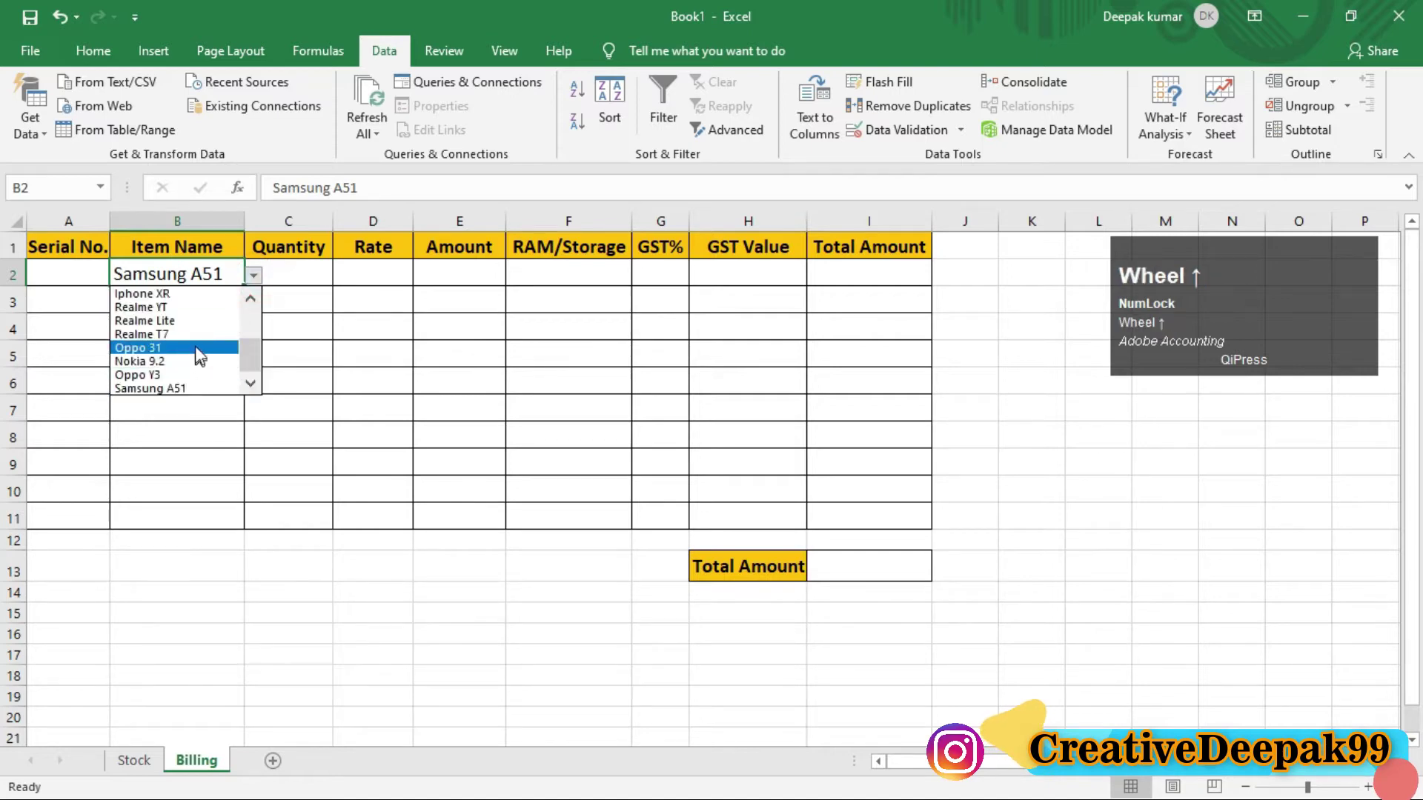
left_click(246, 351)
left_click_drag(246, 327, 243, 310)
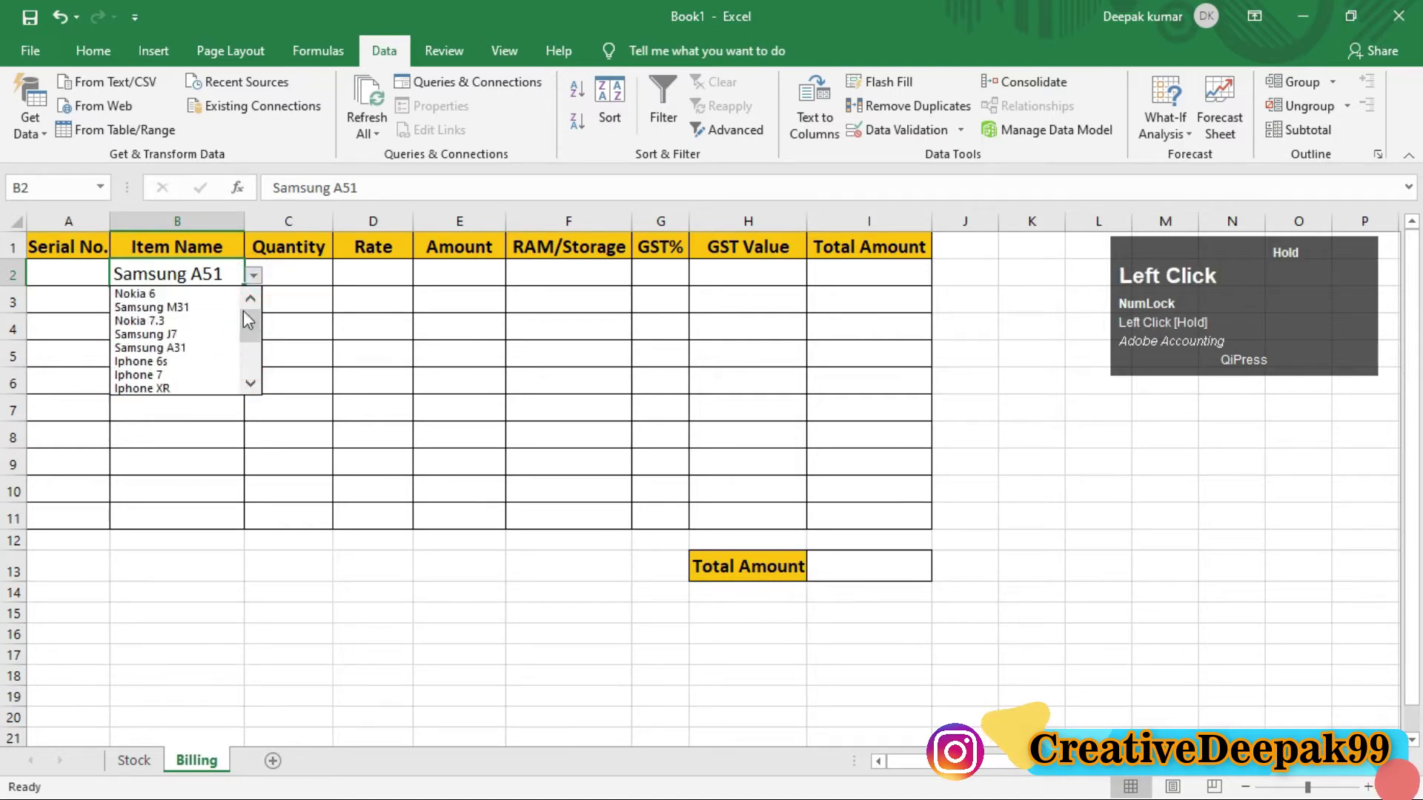
left_click(191, 308)
left_click(212, 353)
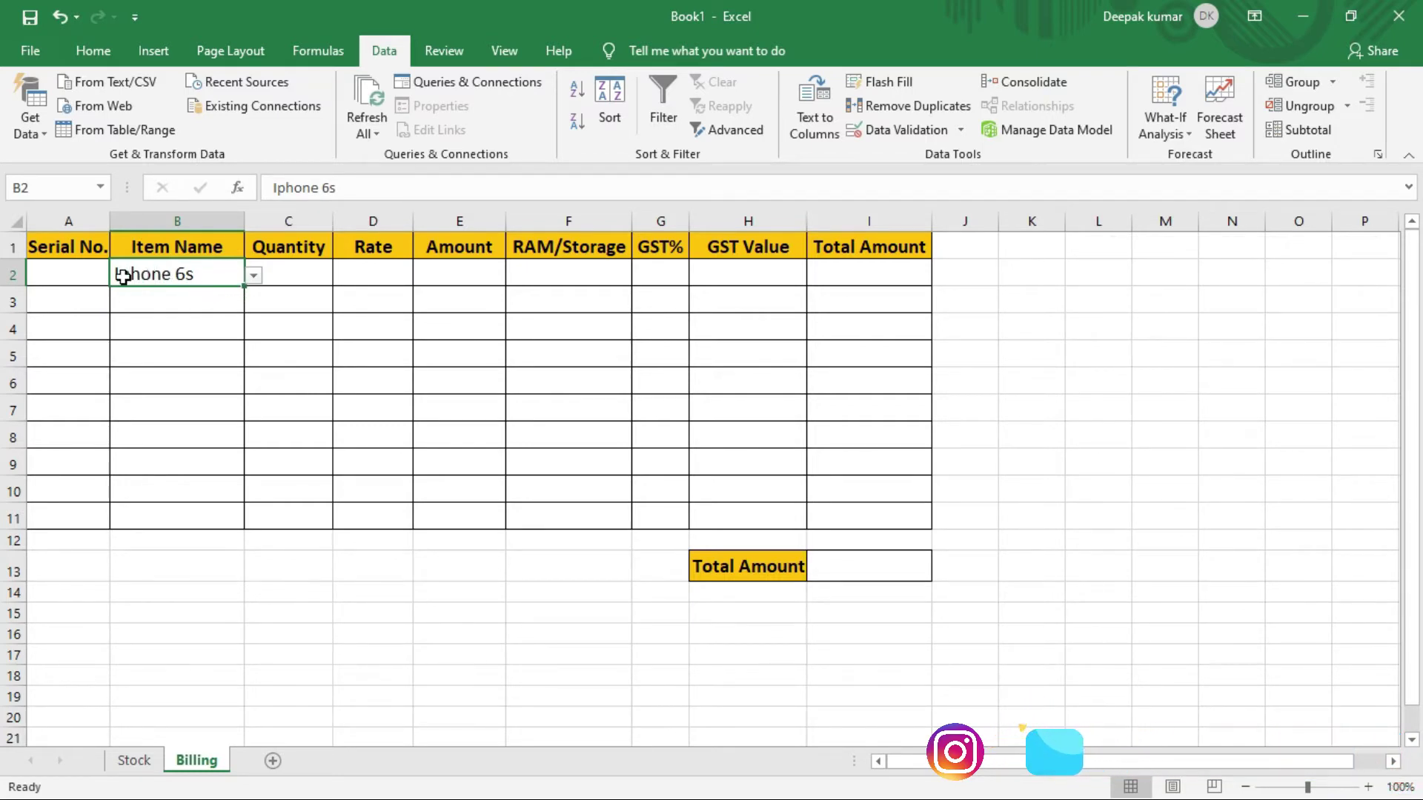
key("Delete")
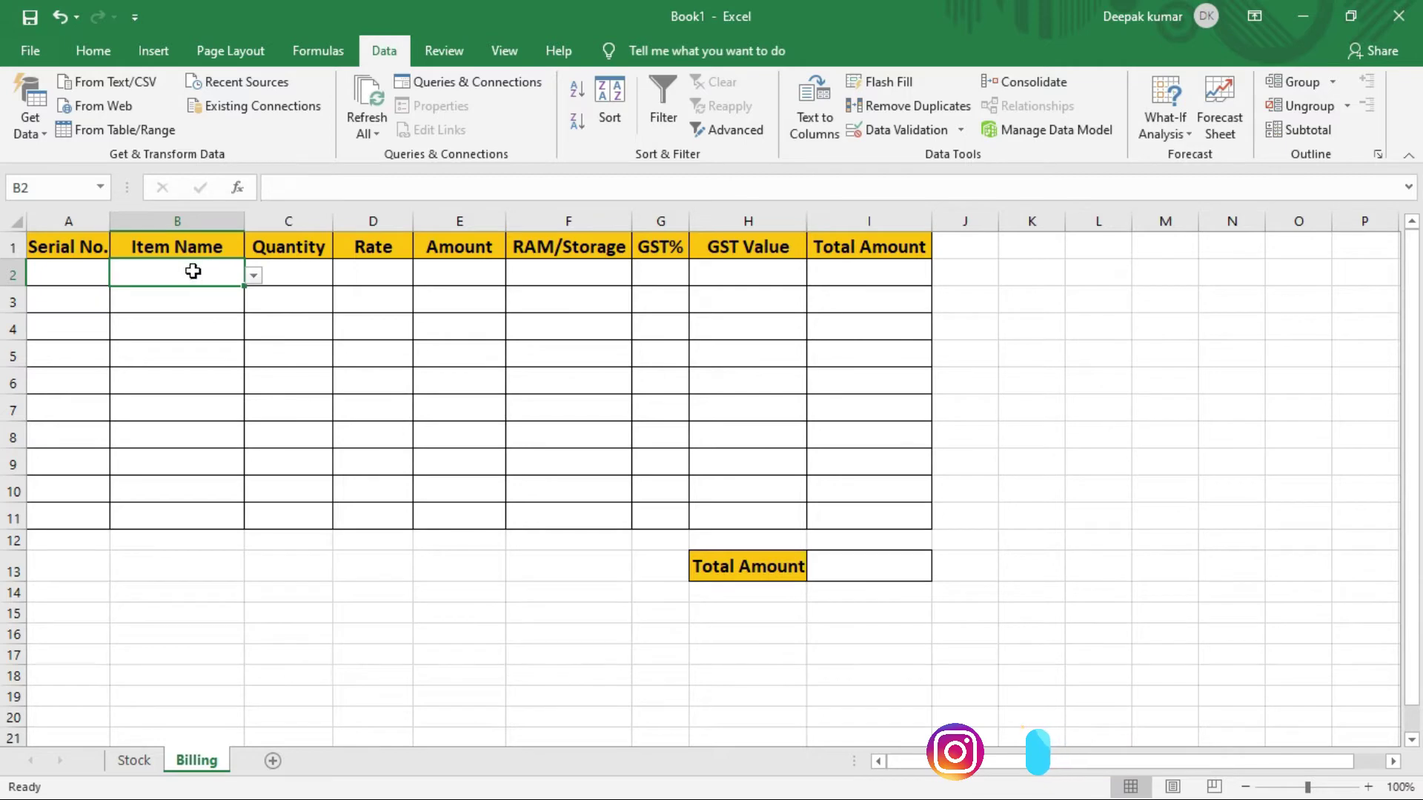
Step: Fill the item dropdown from B2 down the Item Name column through B11
left_click(214, 310)
left_click(209, 271)
left_click(254, 276)
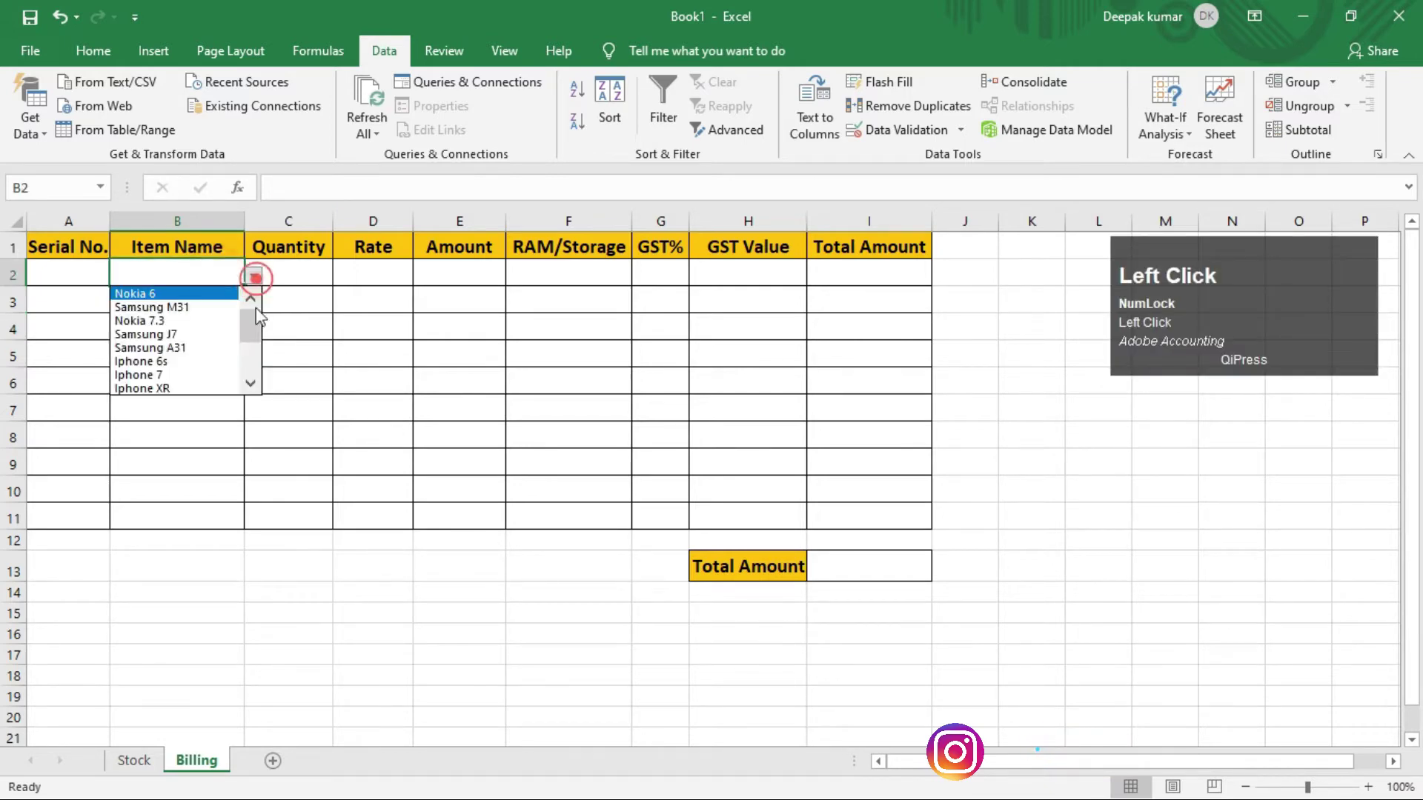
left_click(282, 275)
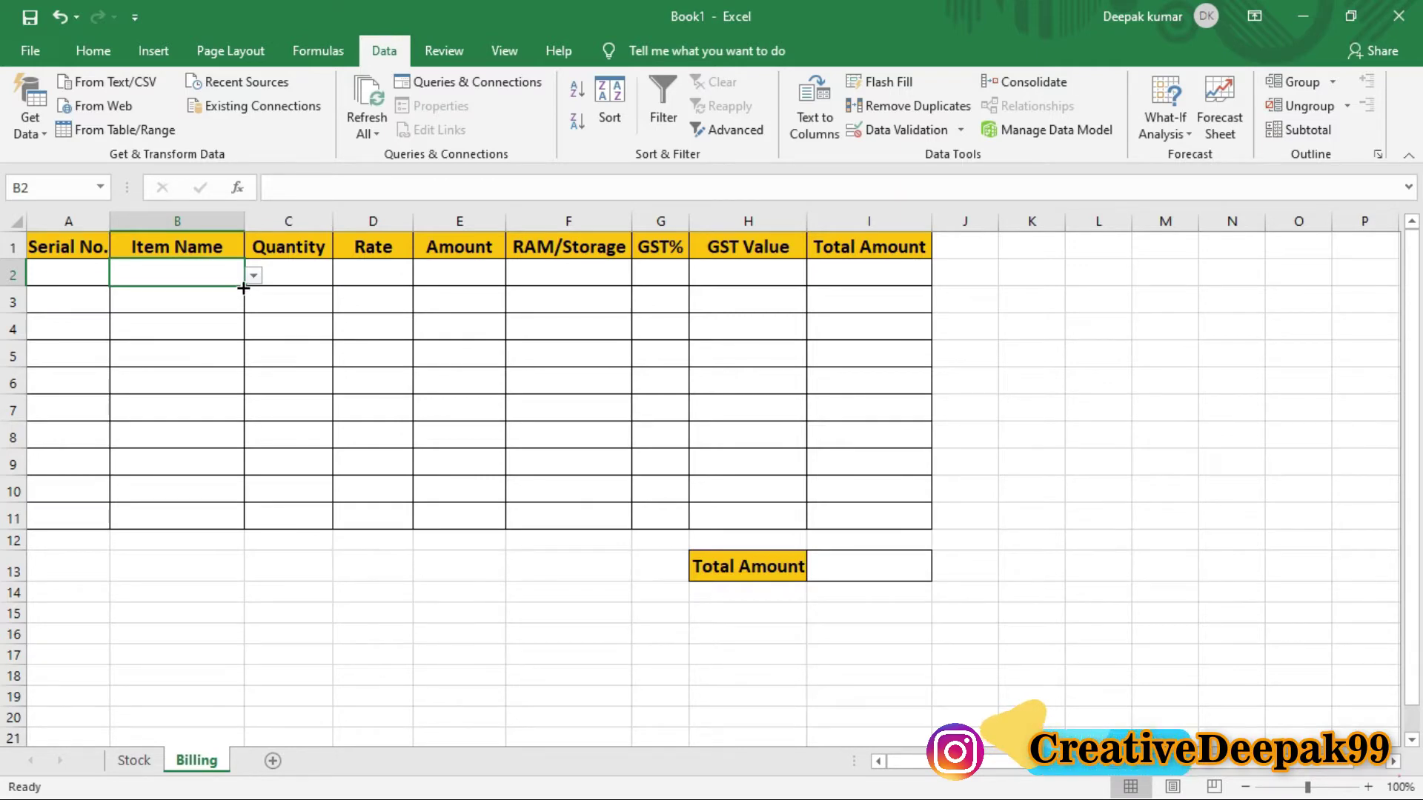
left_click_drag(243, 287, 242, 525)
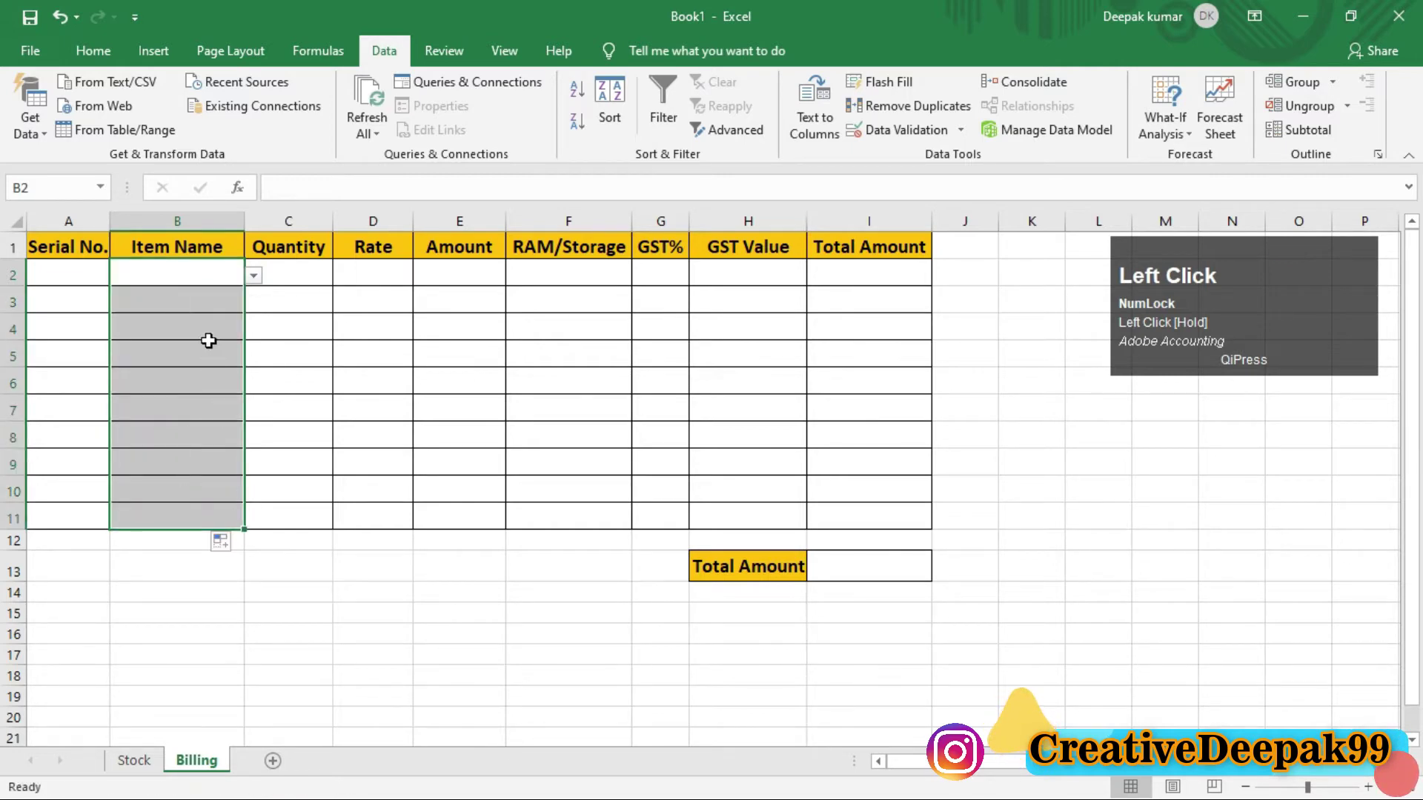
Step: Check the Item Name cells B3 to B7 and B2 for the copied dropdown
left_click(220, 304)
left_click(229, 327)
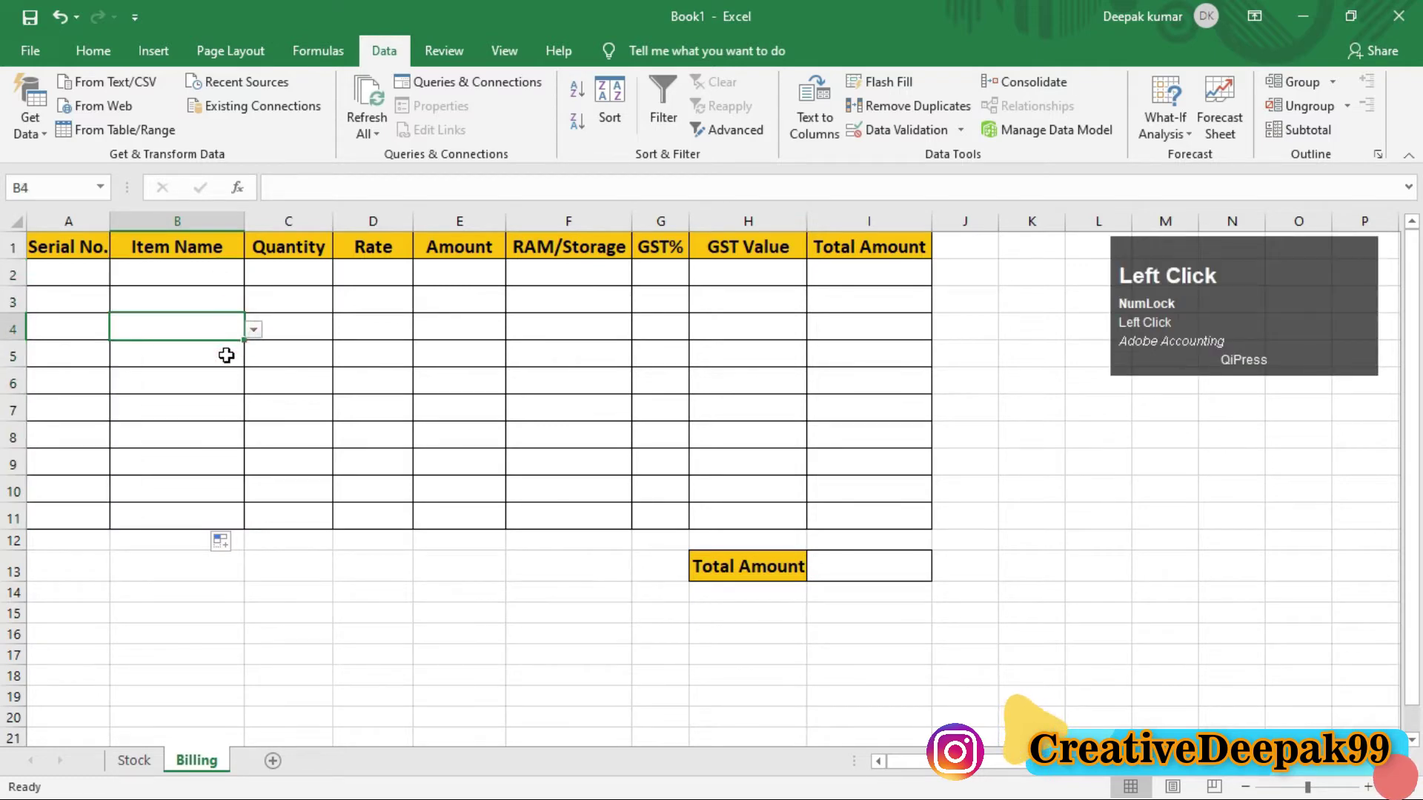
left_click(226, 355)
left_click(229, 378)
left_click(229, 406)
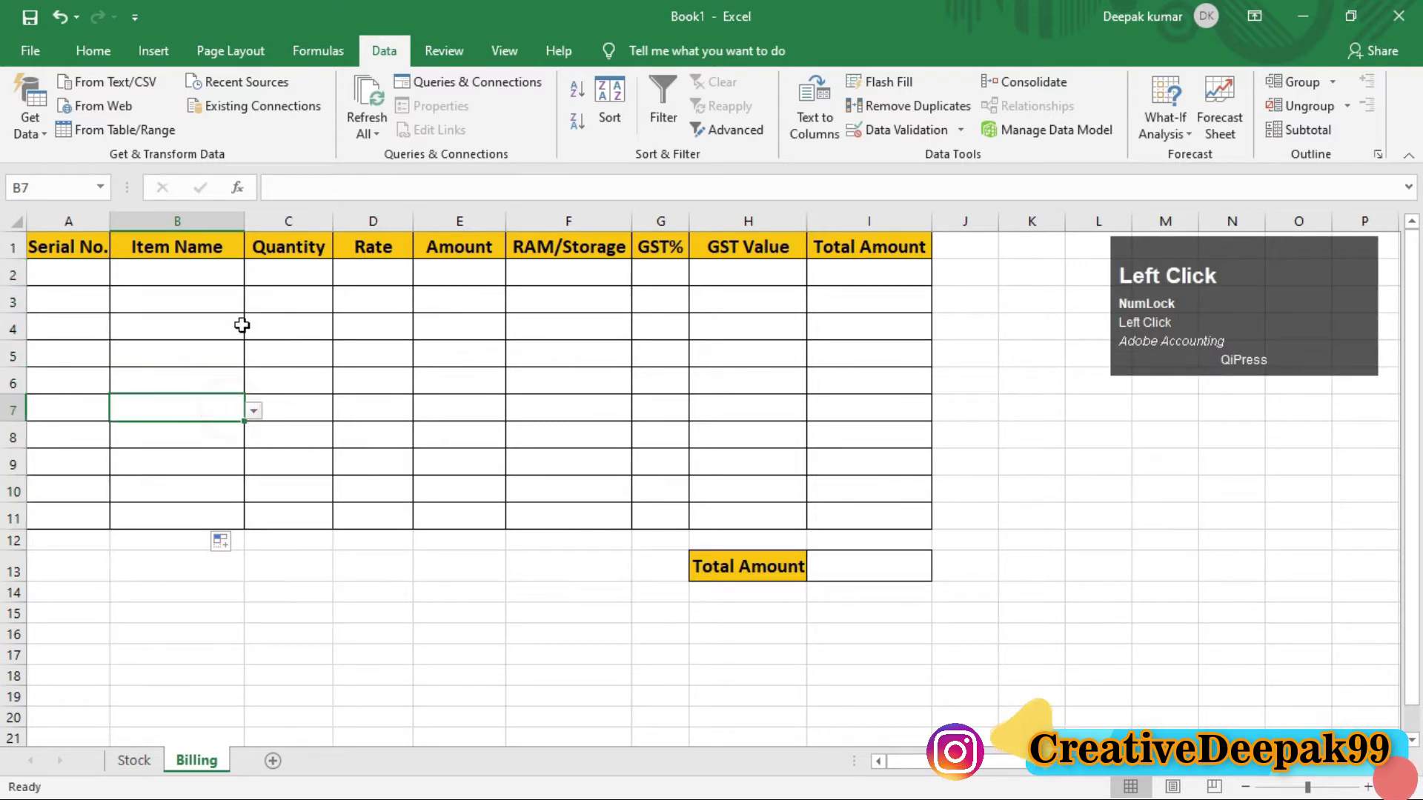
left_click(229, 278)
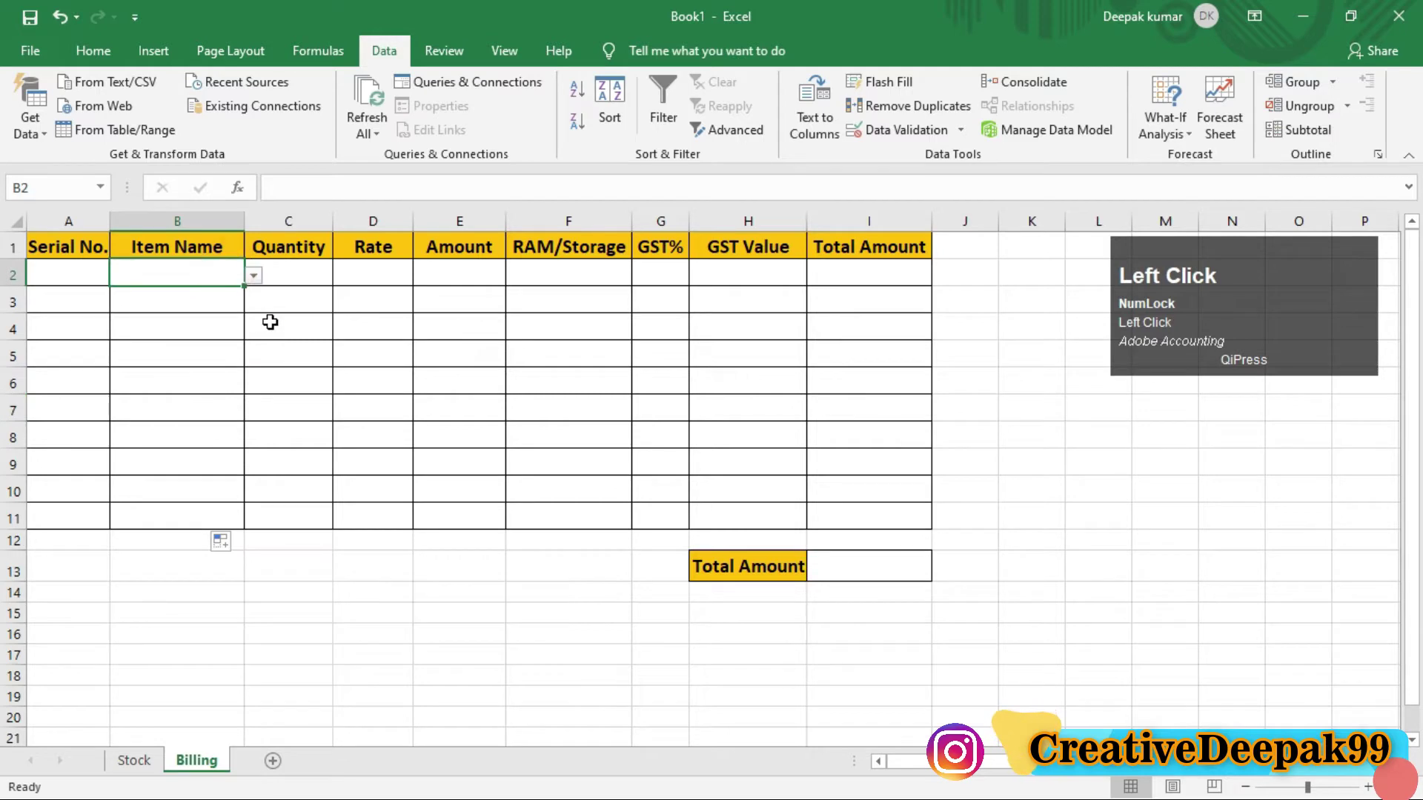
key("ctrl+2")
left_click_drag(237, 261, 270, 289)
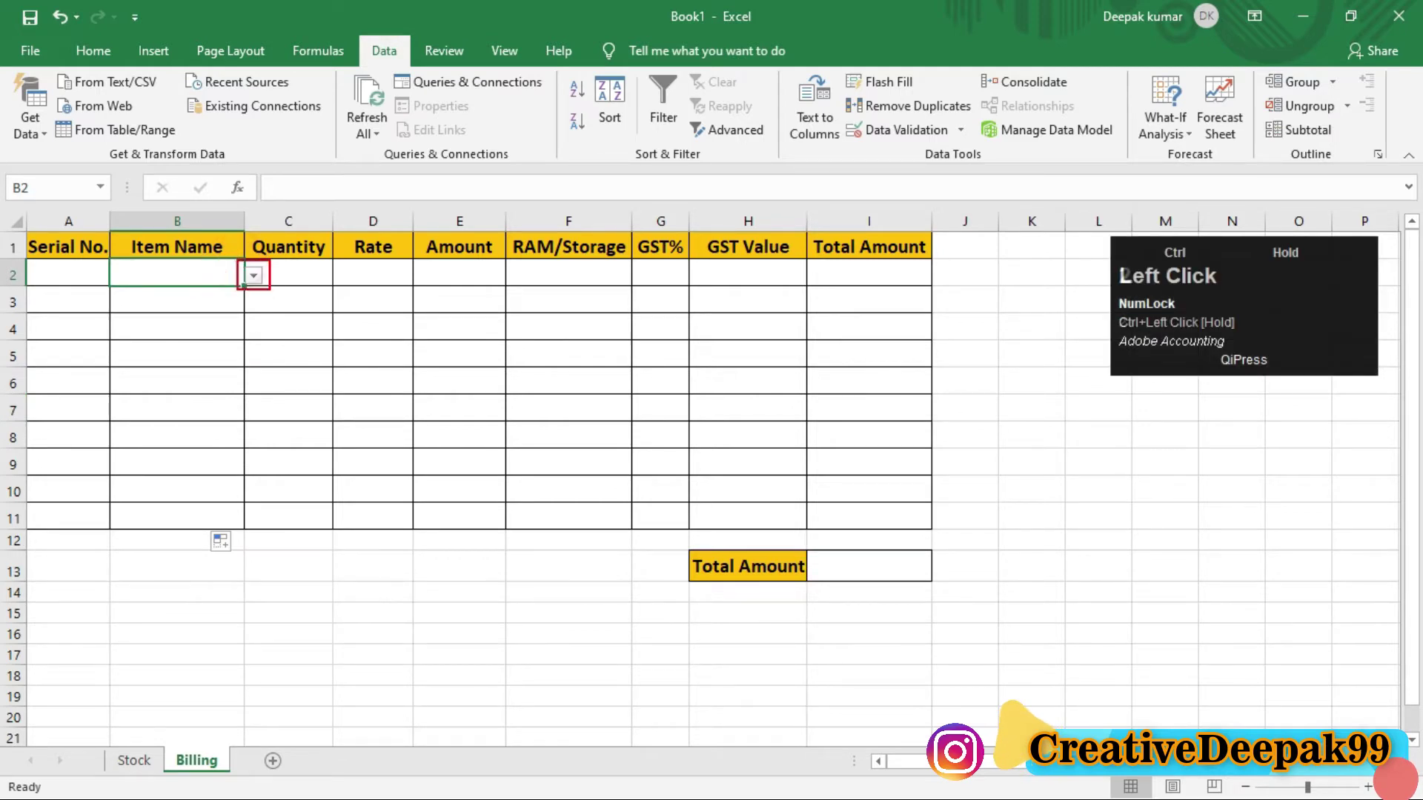
scroll(259, 281, "up", 2)
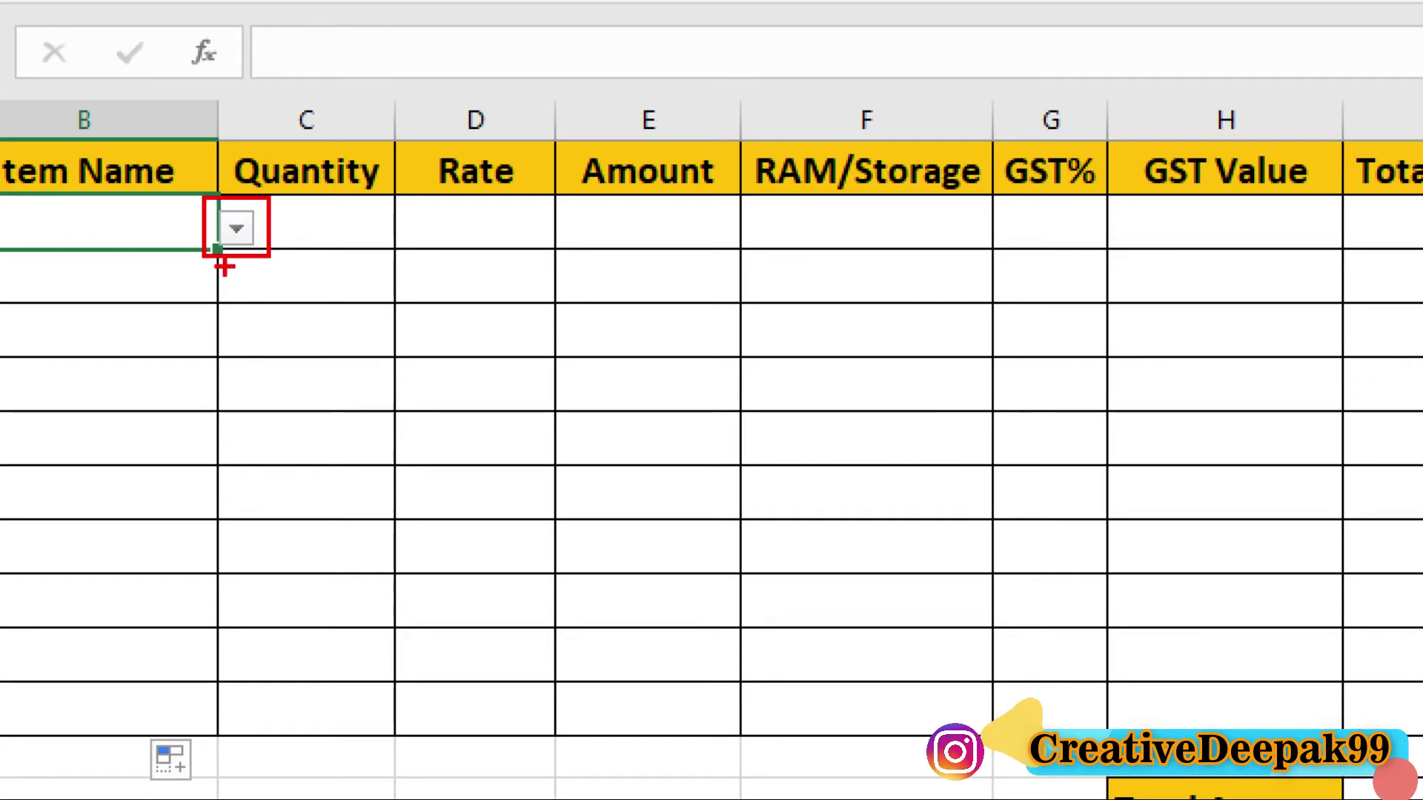
key("Escape")
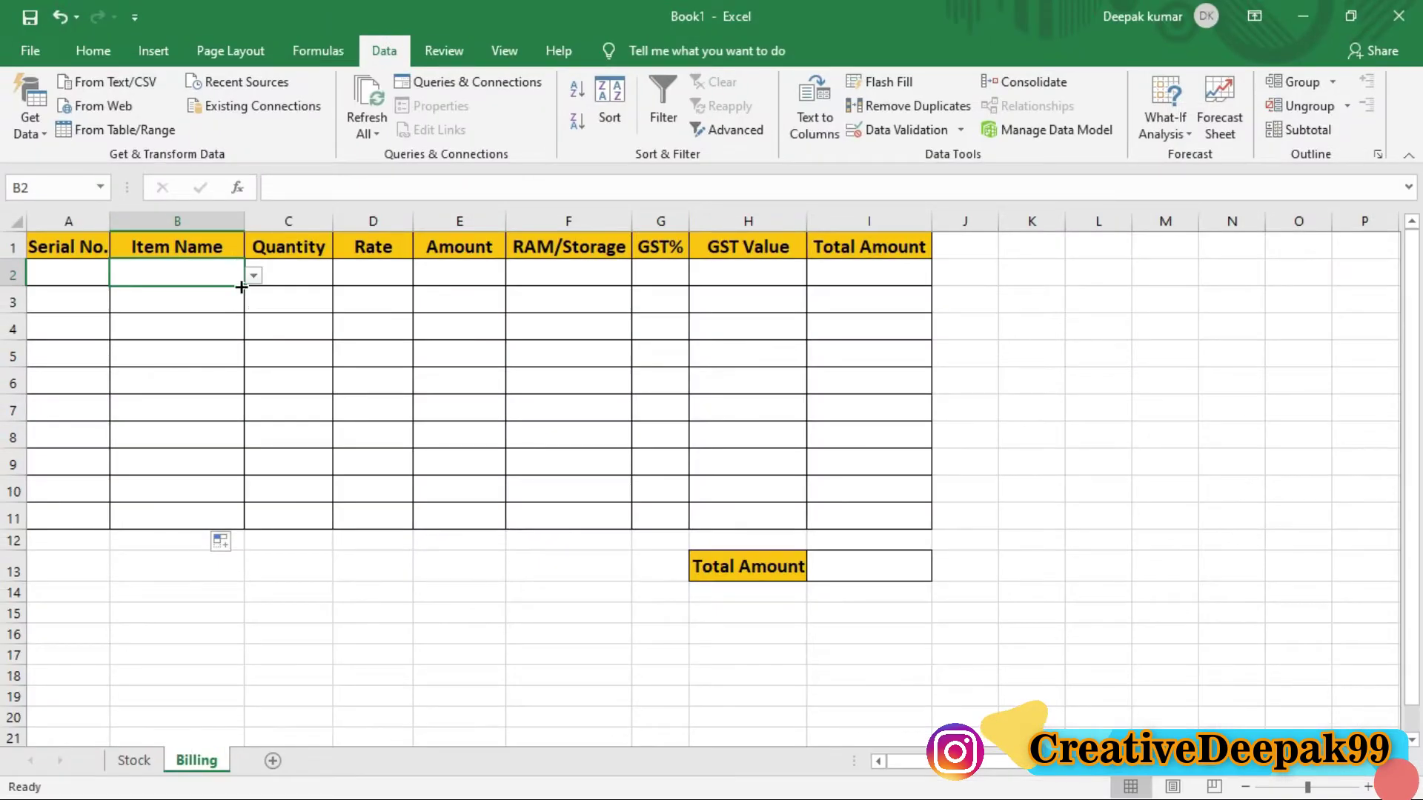
Step: Examine the item lists offered by the dropdowns in cells B5 and B7 without choosing an item
left_click(222, 298)
left_click(226, 329)
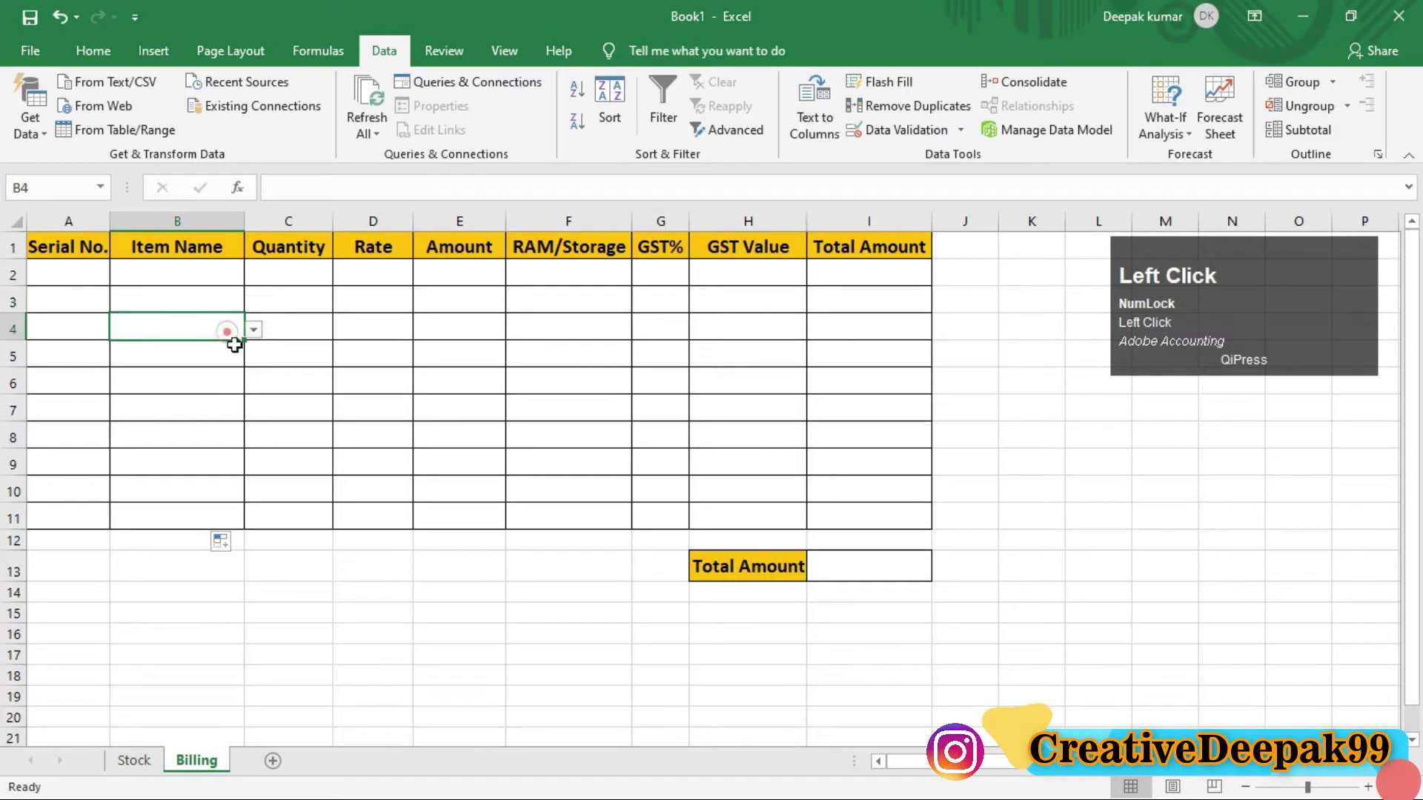
left_click(226, 363)
left_click(253, 358)
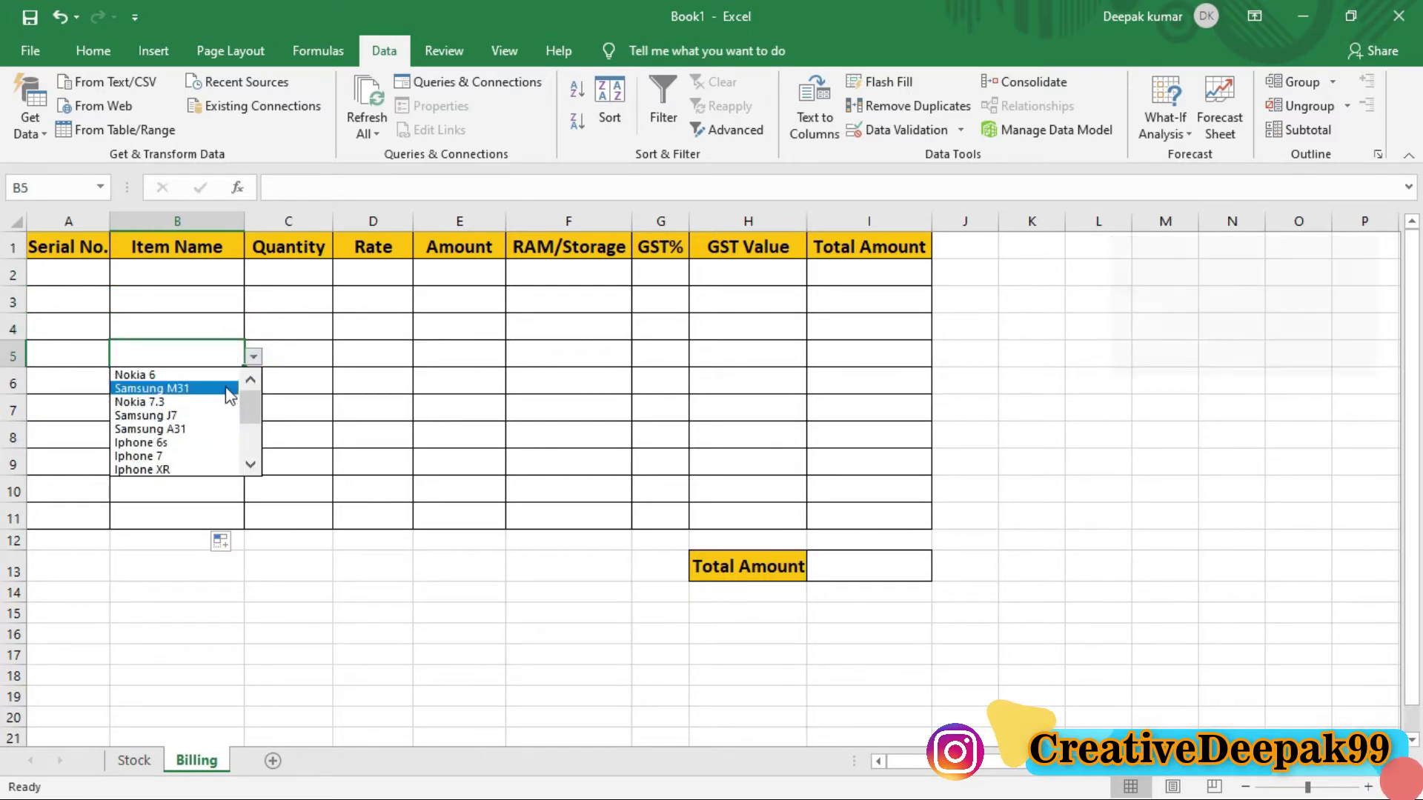
left_click(209, 353)
left_click(202, 418)
left_click(254, 411)
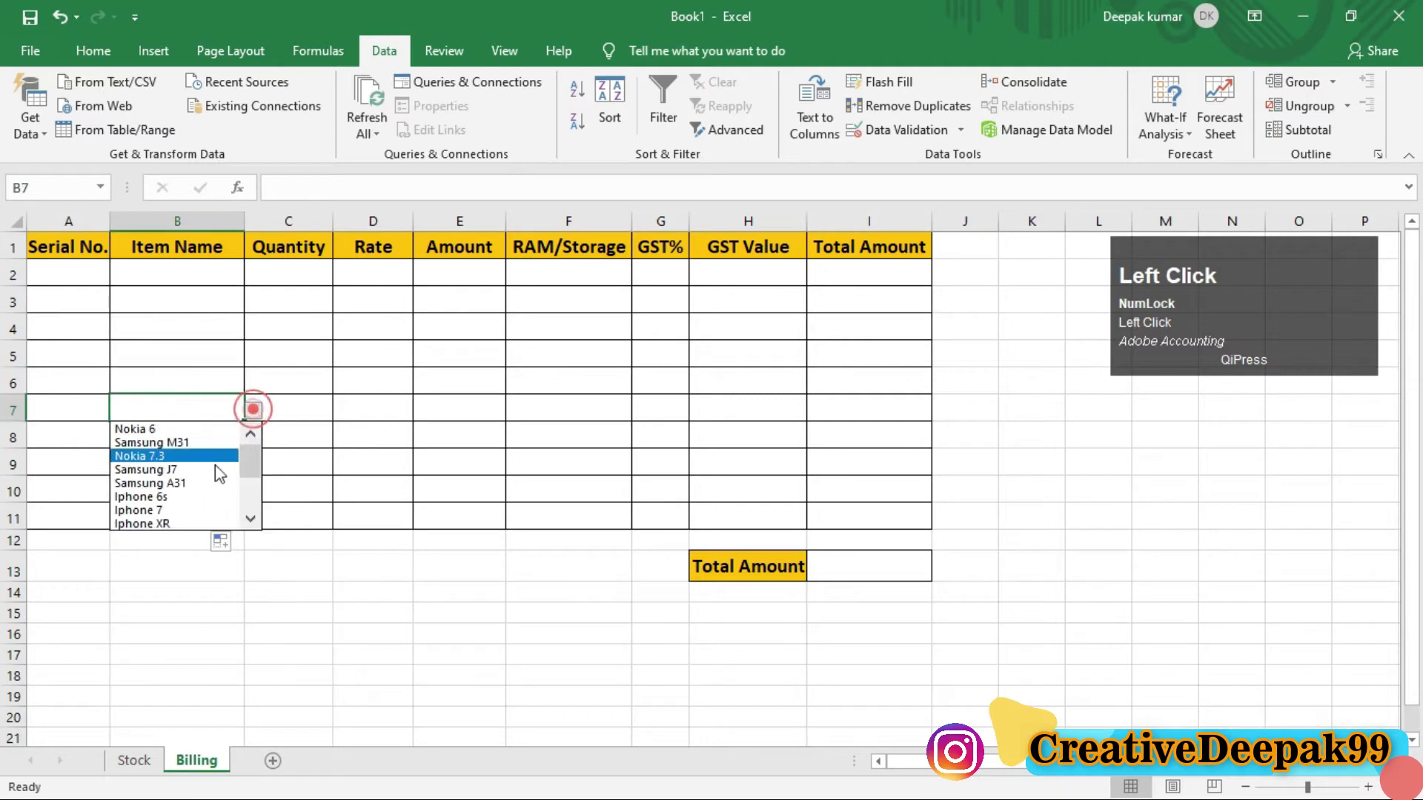
left_click(206, 395)
left_click(214, 348)
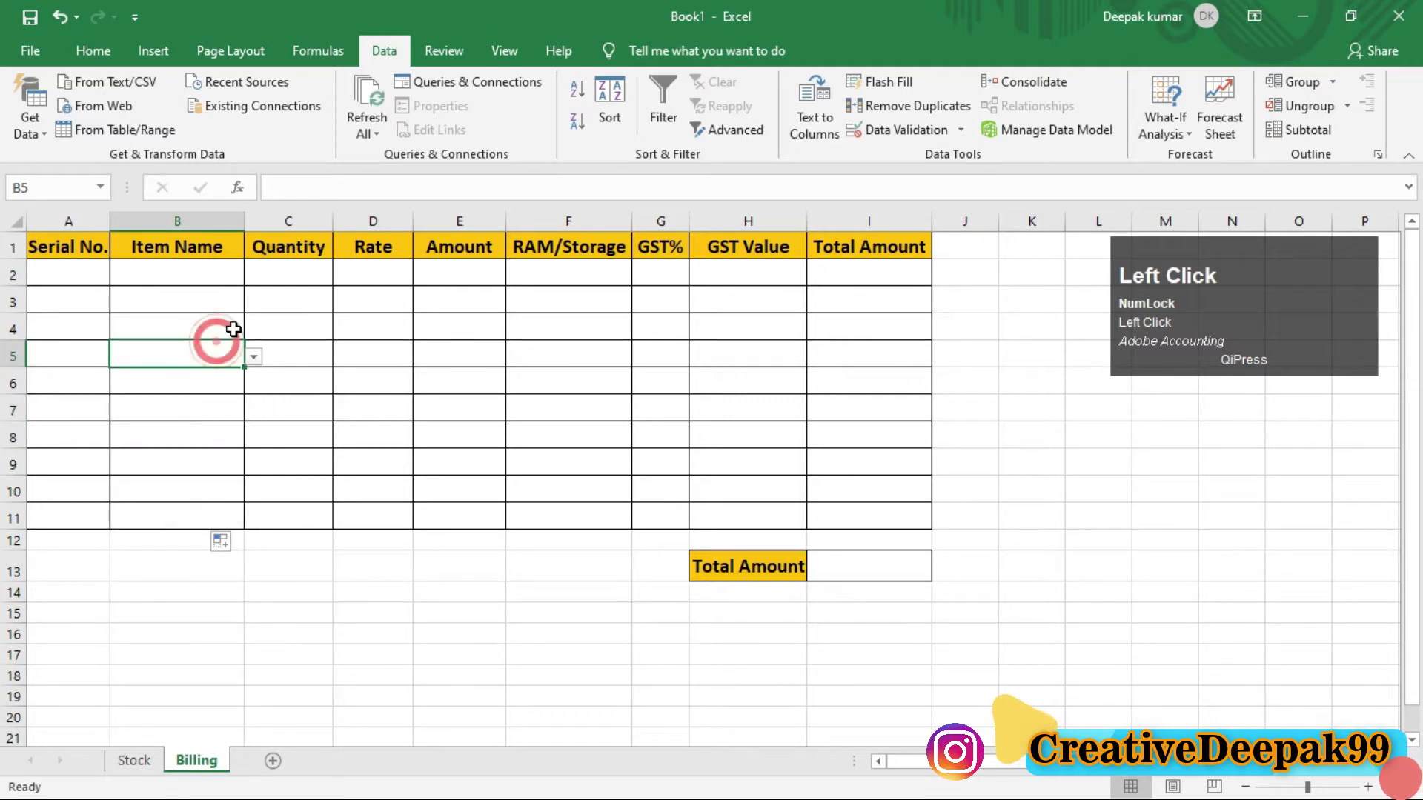
Step: Examine the Name of Item and Rate columns on the Stock sheet as the source for the Billing rates
left_click(204, 279)
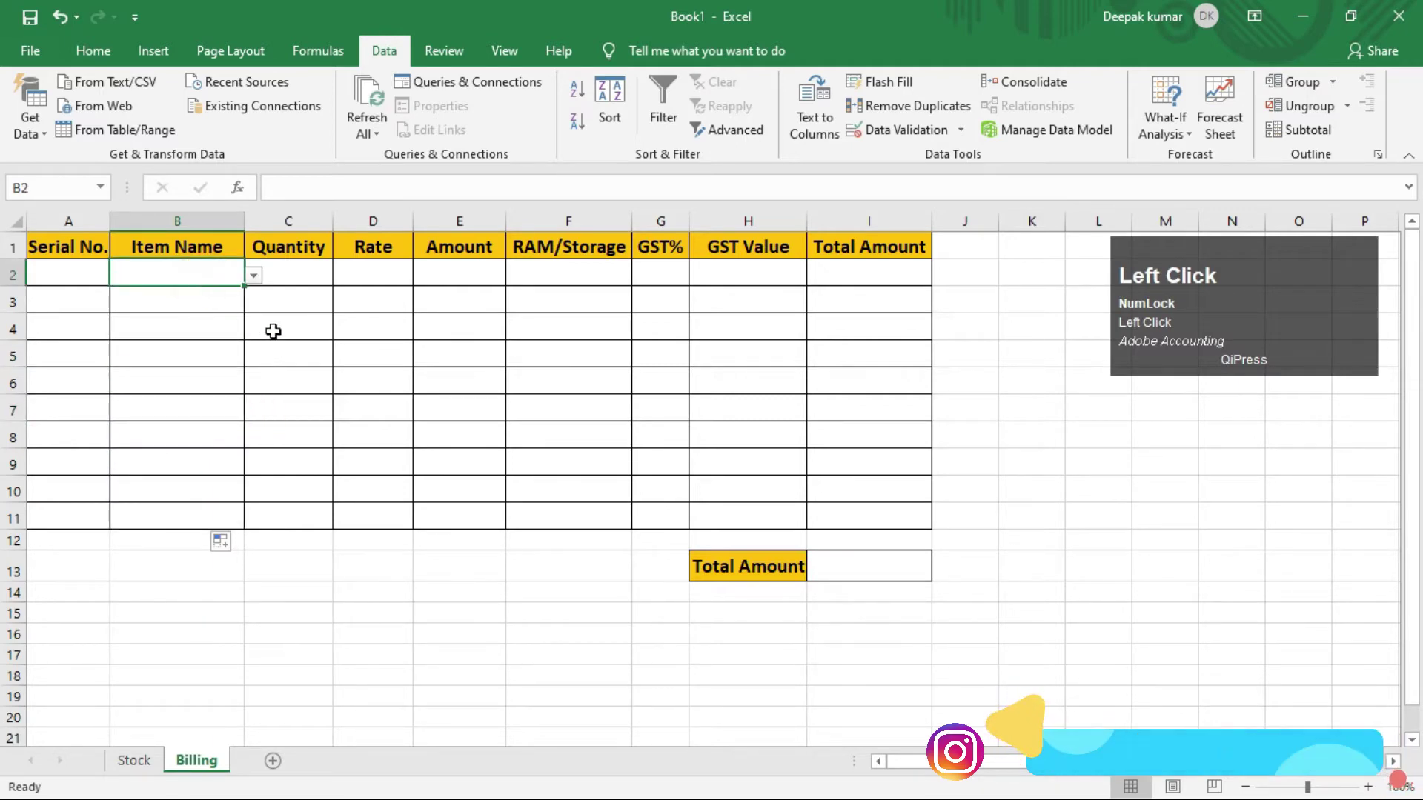
left_click(387, 274)
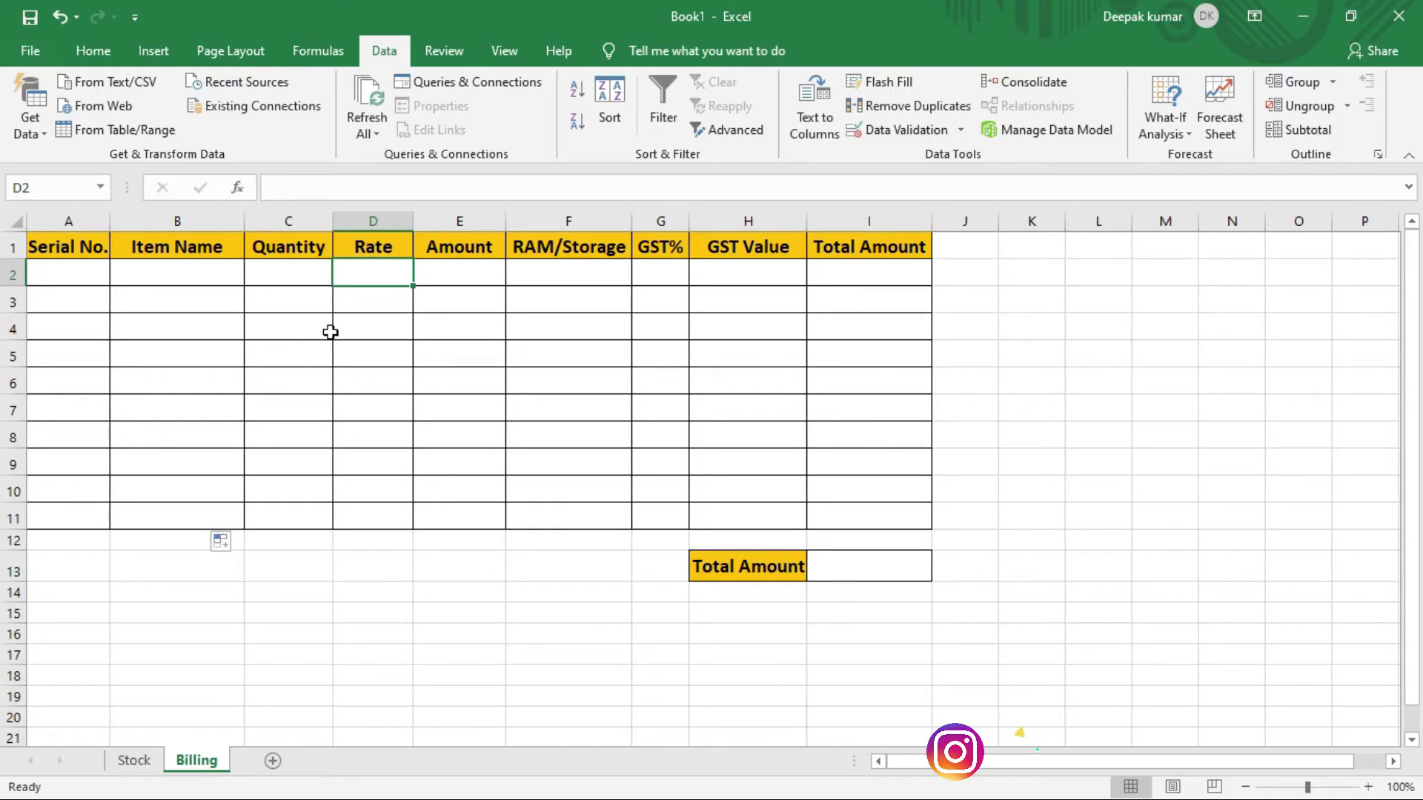
left_click(134, 760)
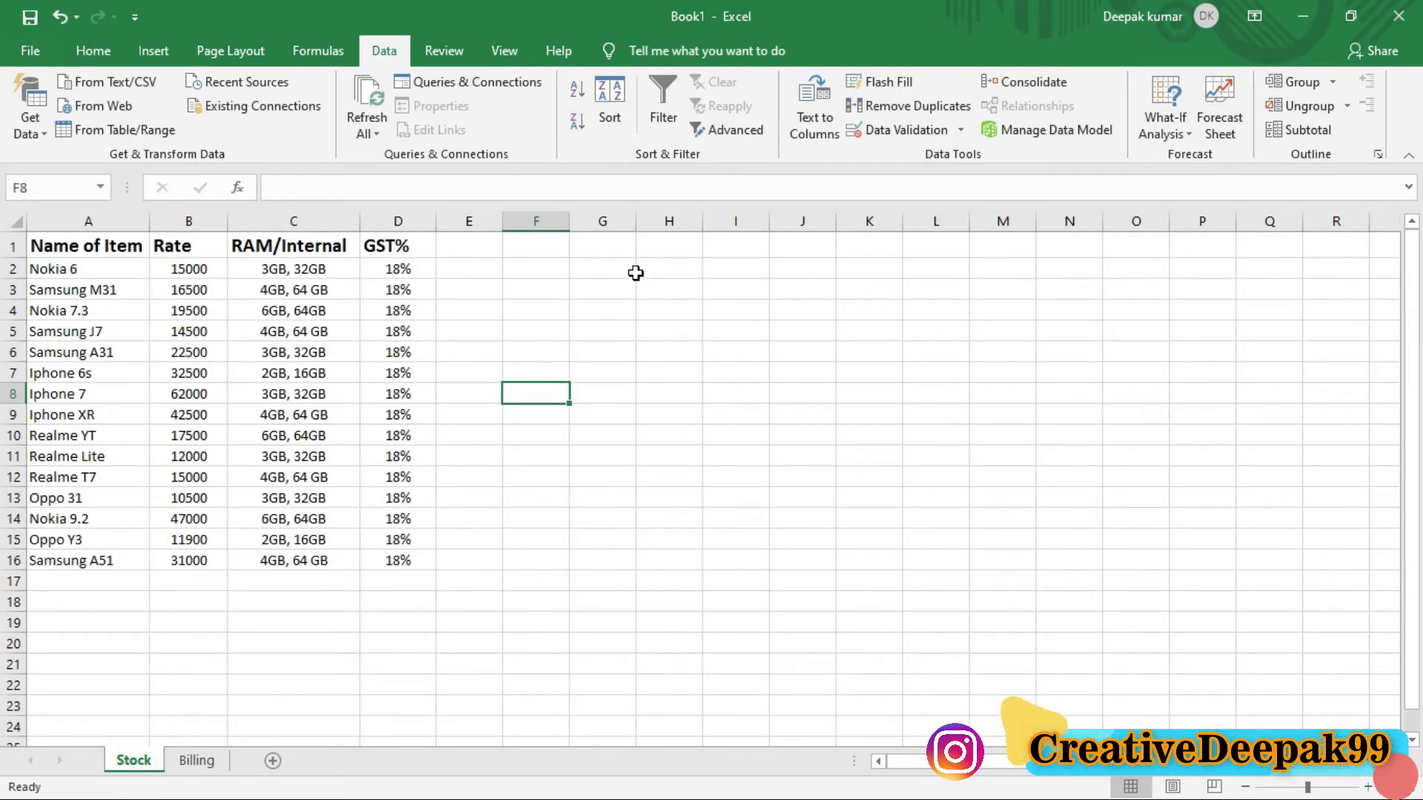
left_click_drag(636, 274, 639, 596)
left_click_drag(518, 505, 1058, 537)
left_click_drag(816, 319, 803, 578)
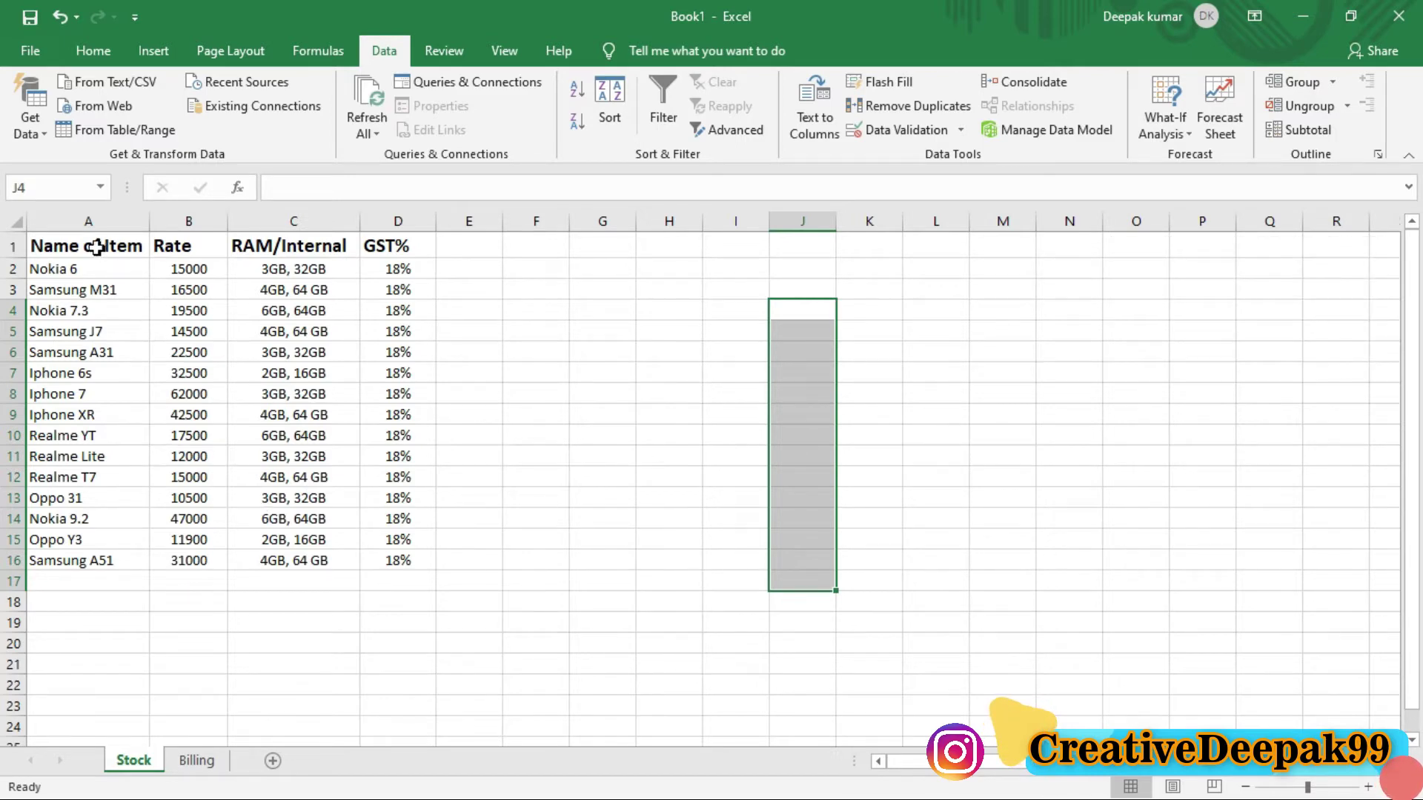
left_click_drag(96, 246, 108, 561)
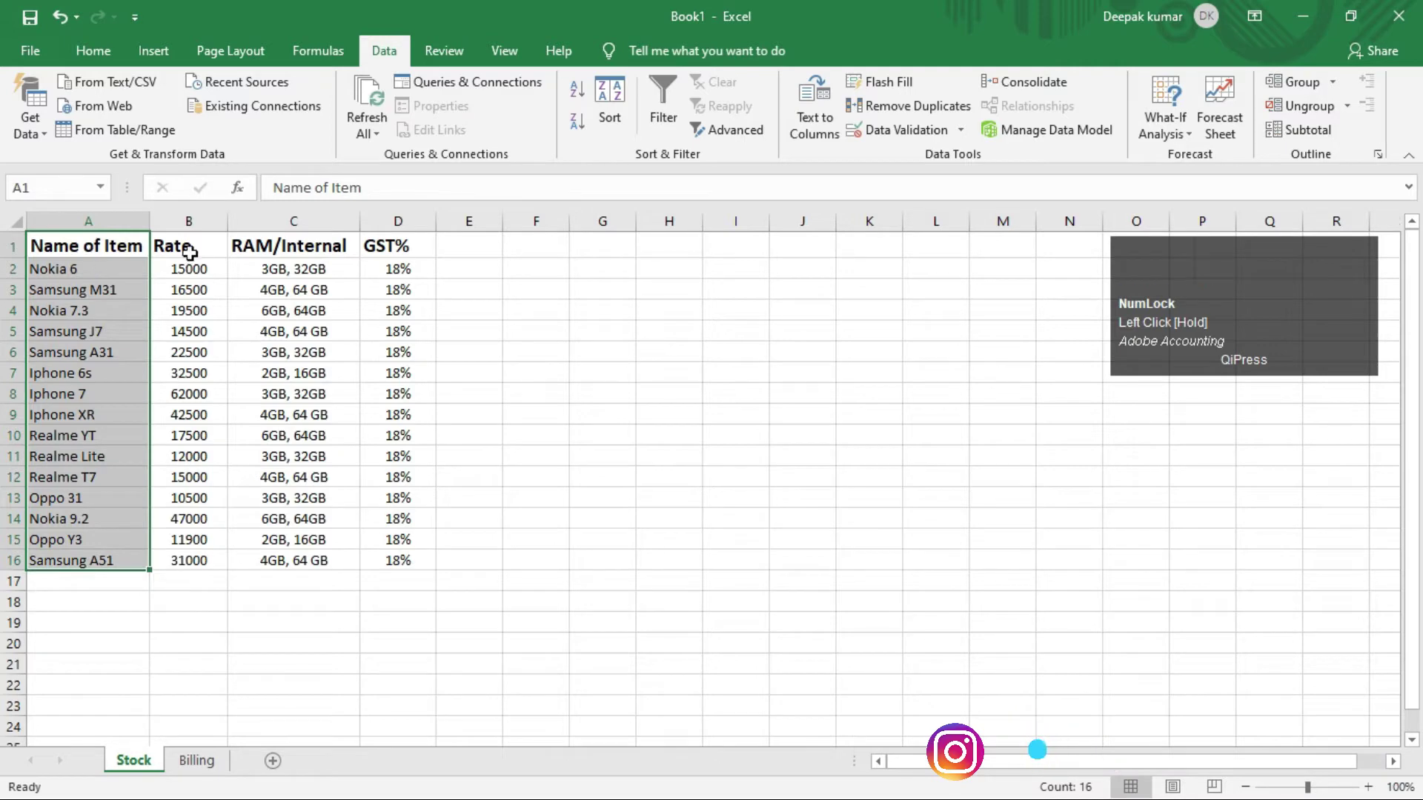
left_click_drag(186, 248, 200, 500)
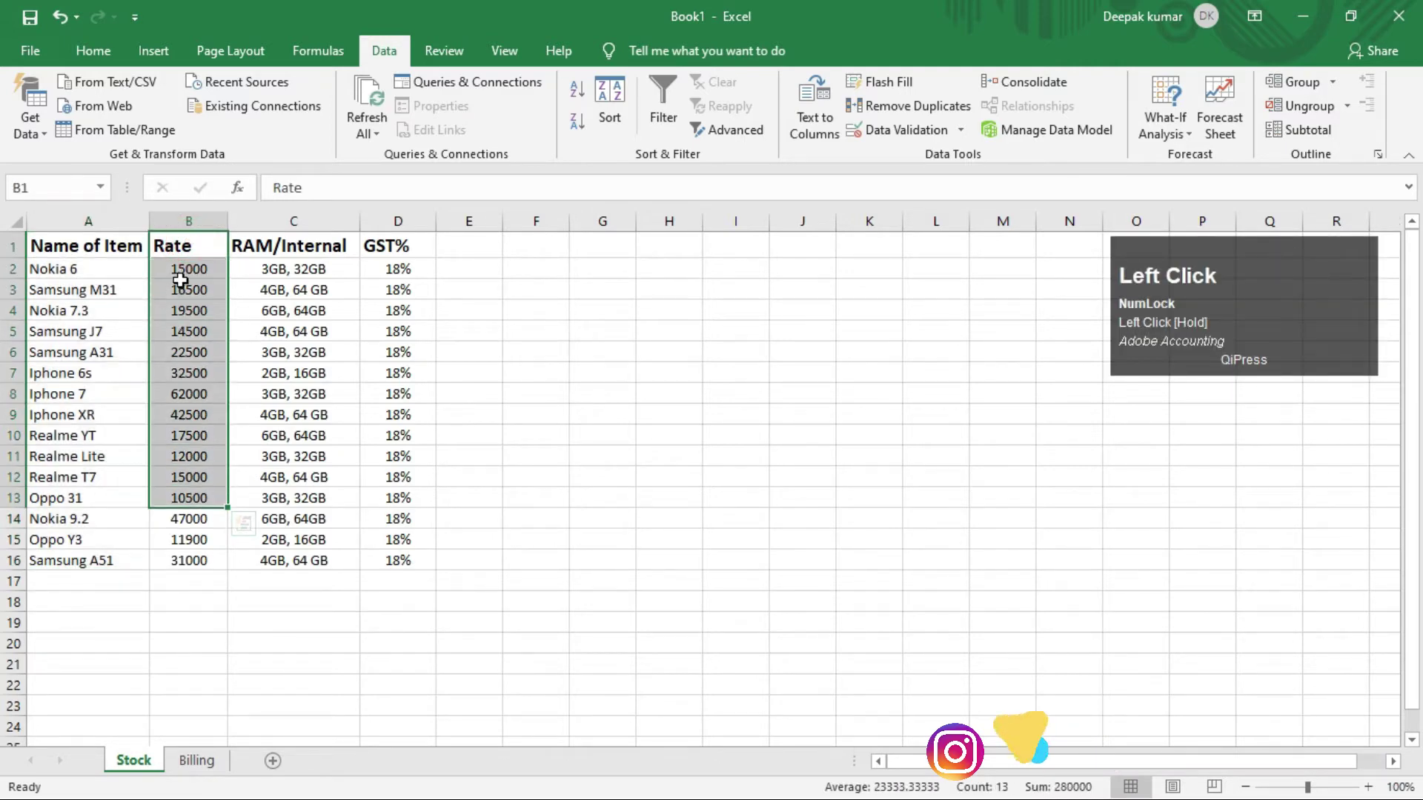
left_click(186, 246)
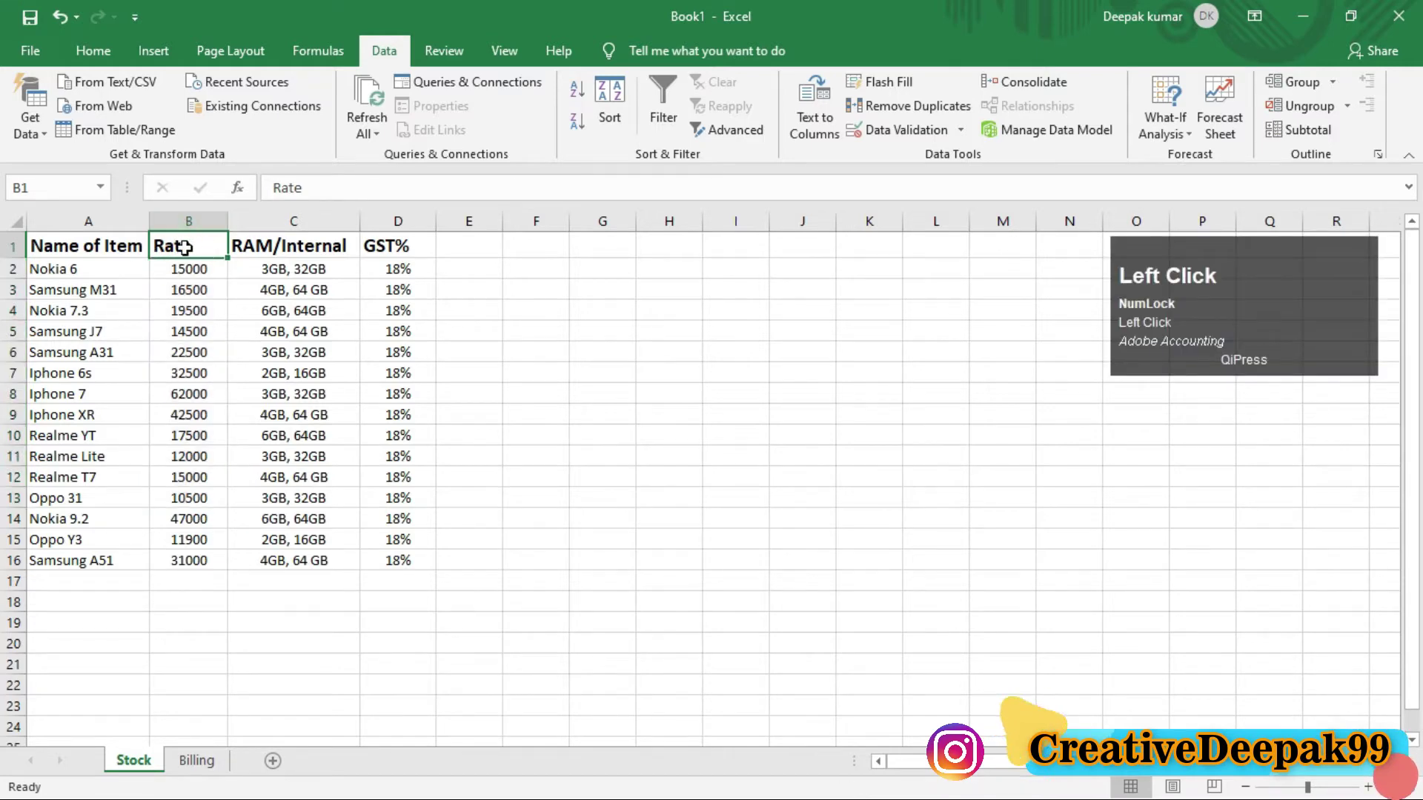
Step: Review the order of the four Stock columns from Name of Item through GST%, noting the position of Rate
left_click_drag(89, 249, 104, 478)
left_click_drag(189, 269, 189, 498)
left_click_drag(293, 290, 303, 583)
left_click_drag(398, 289, 411, 585)
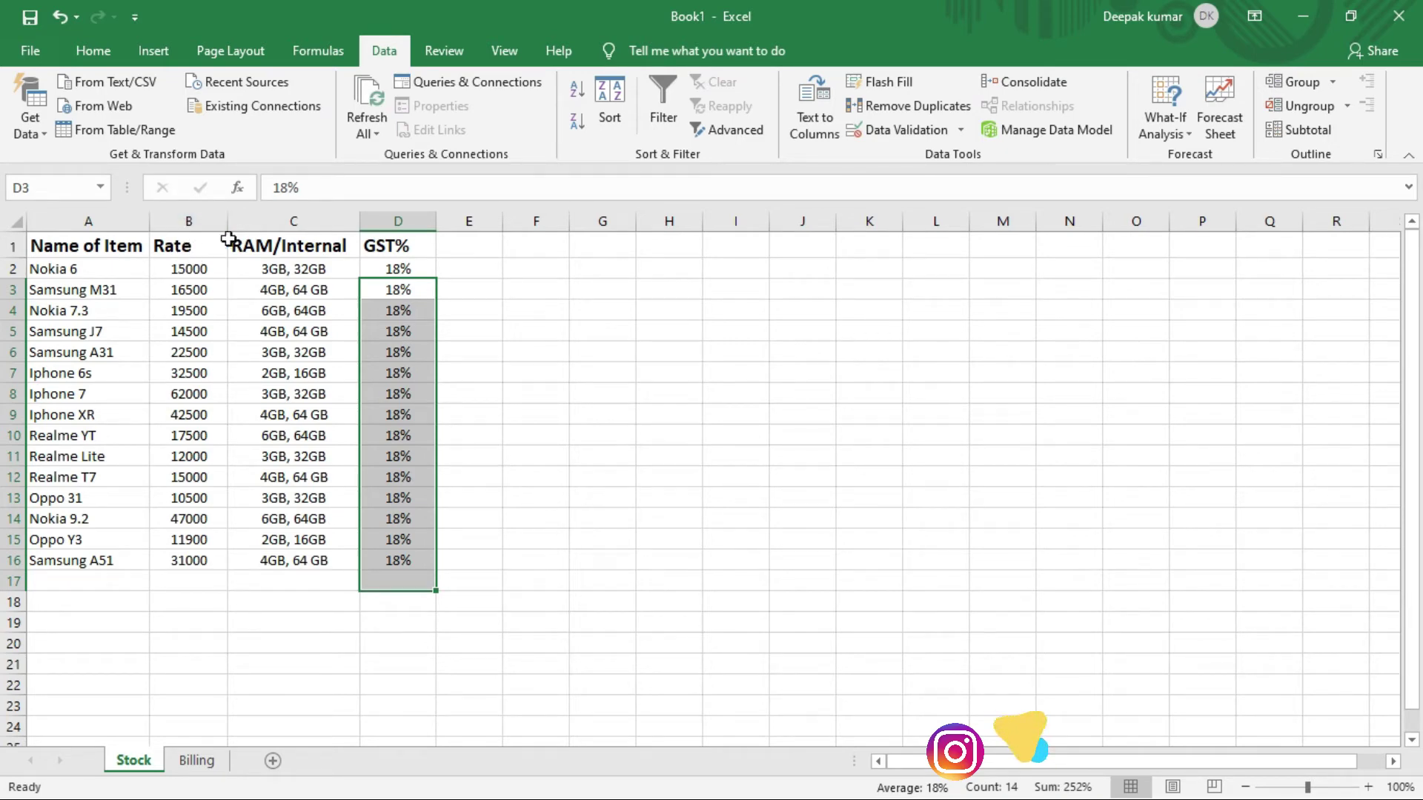
left_click(94, 245)
left_click(176, 247)
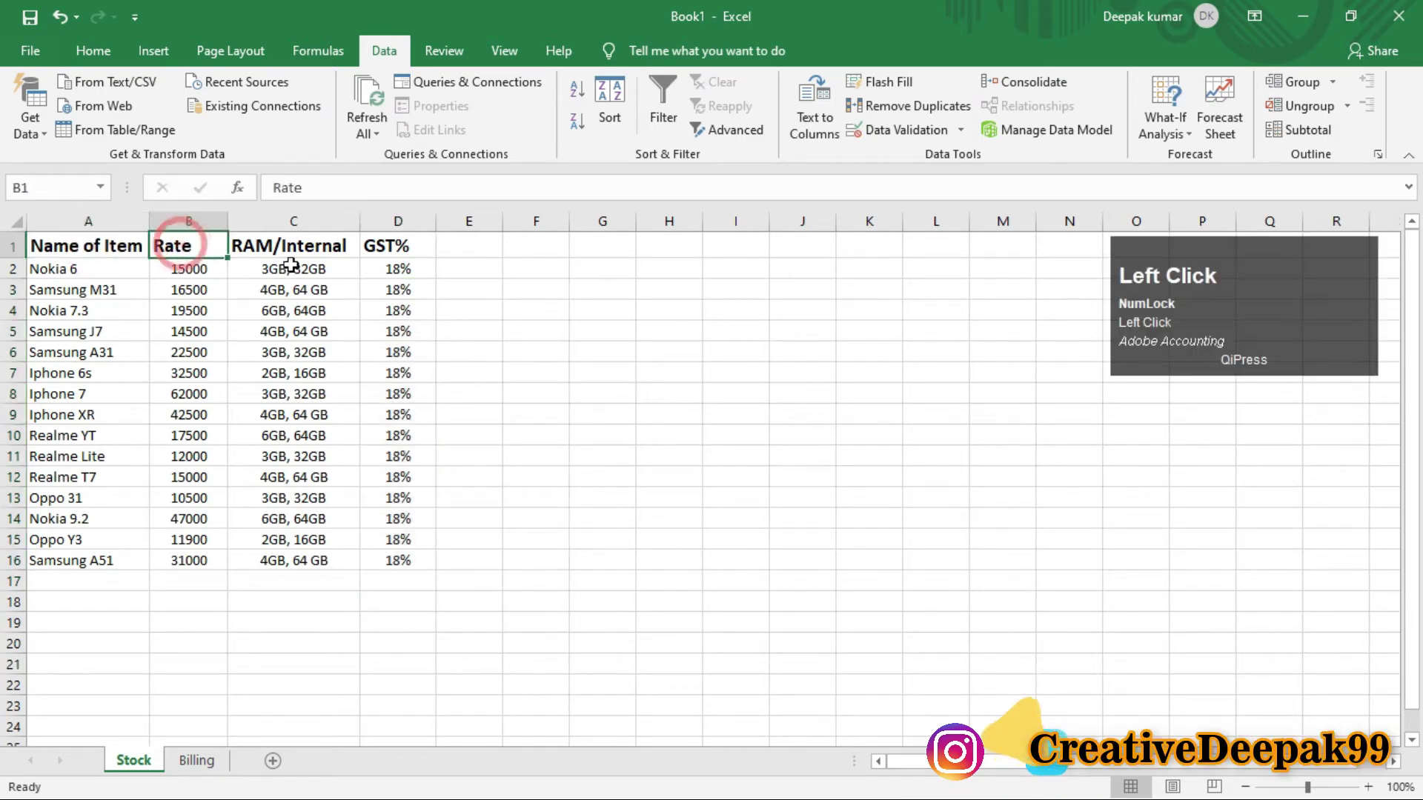
left_click(289, 246)
left_click(393, 252)
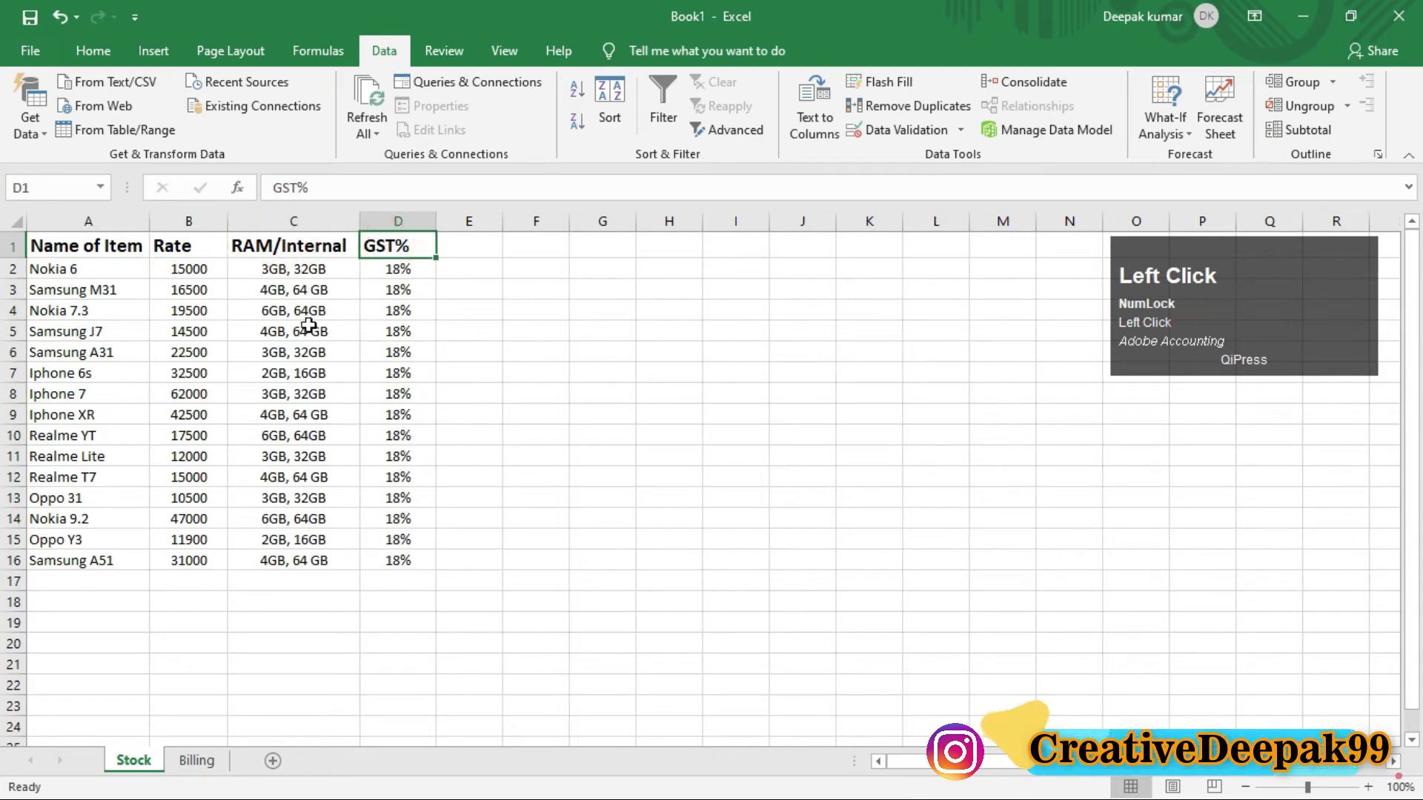
left_click(181, 247)
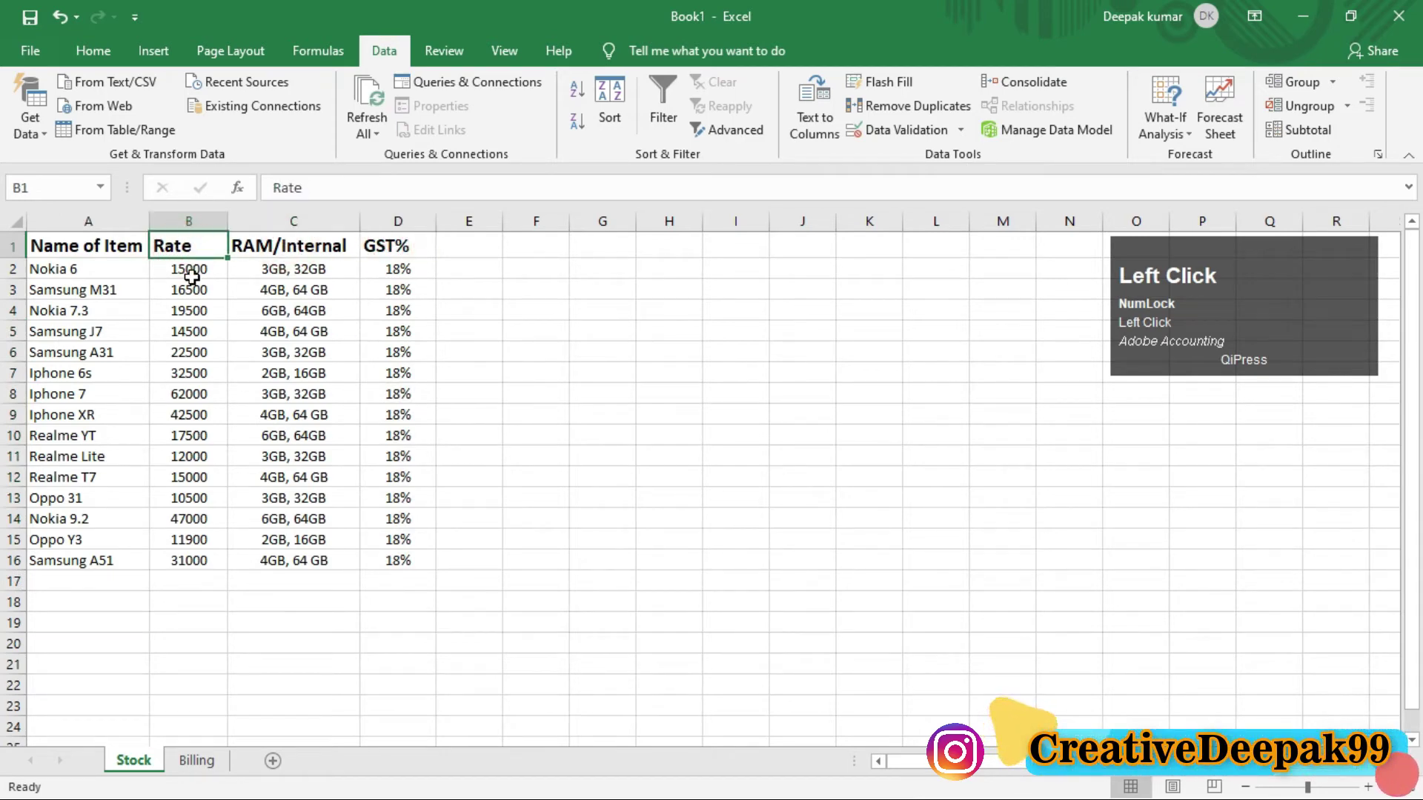
Step: Check the range name defined for the whole stock table A1:D16 and the Rate column heading
left_click_drag(86, 244, 393, 563)
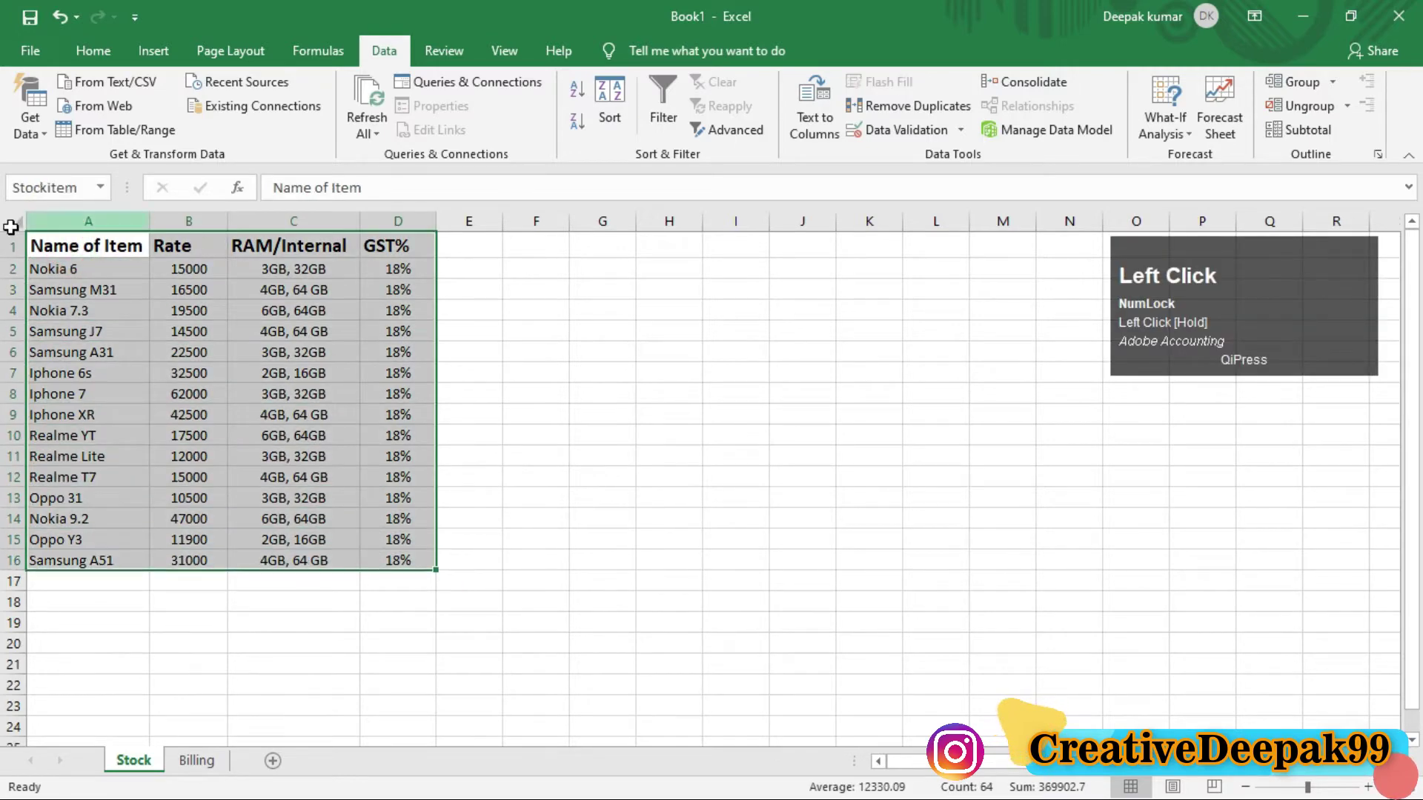
key("ctrl+2")
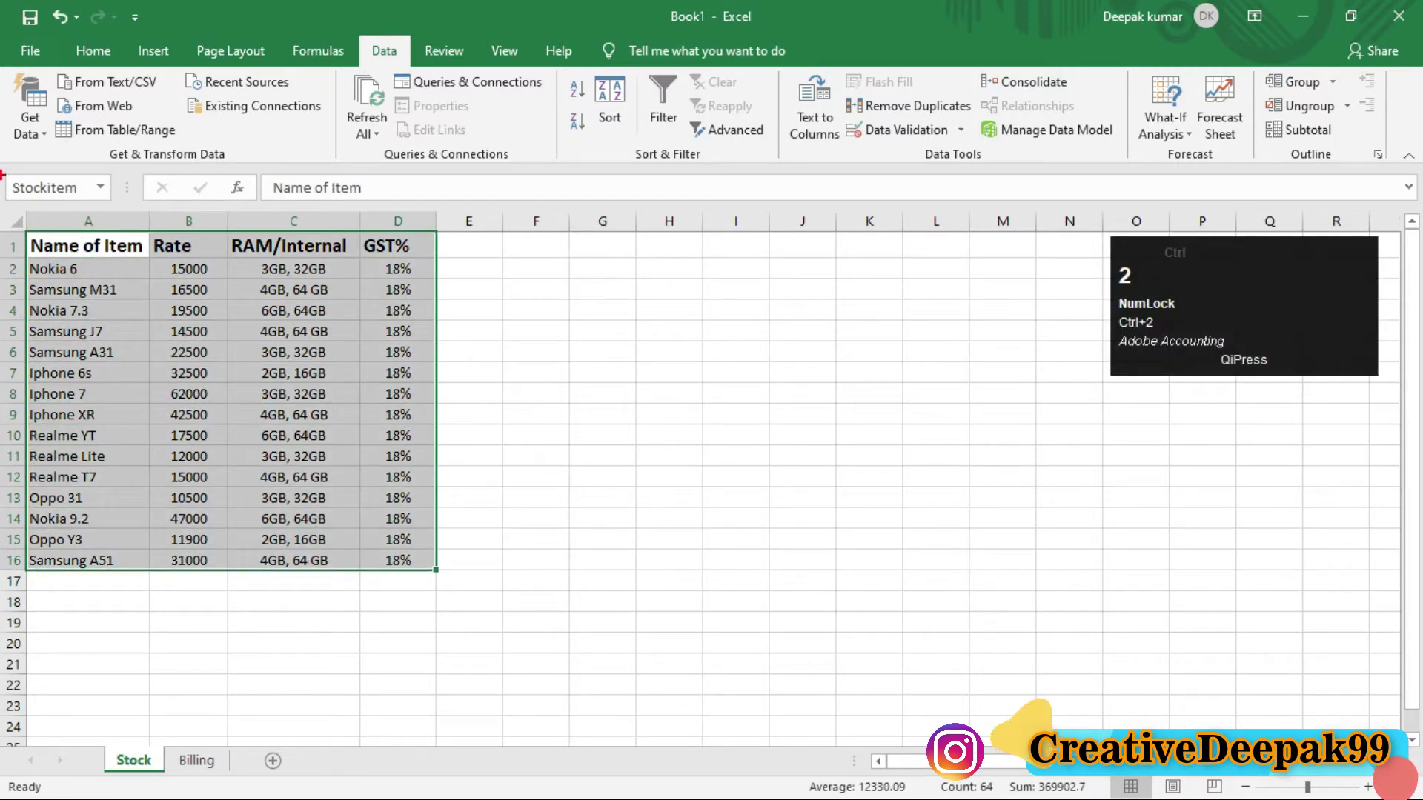
left_click_drag(4, 173, 98, 203)
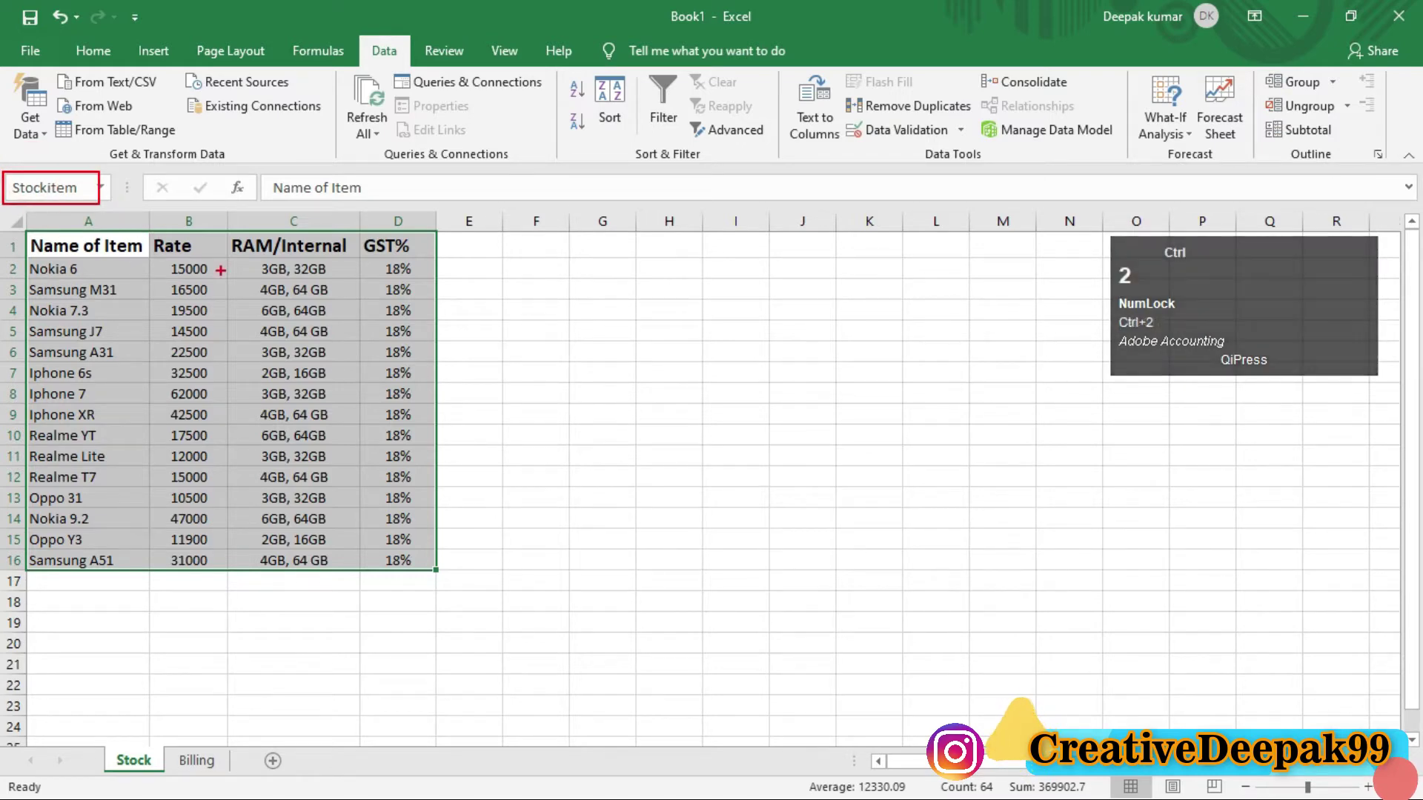
left_click(234, 301)
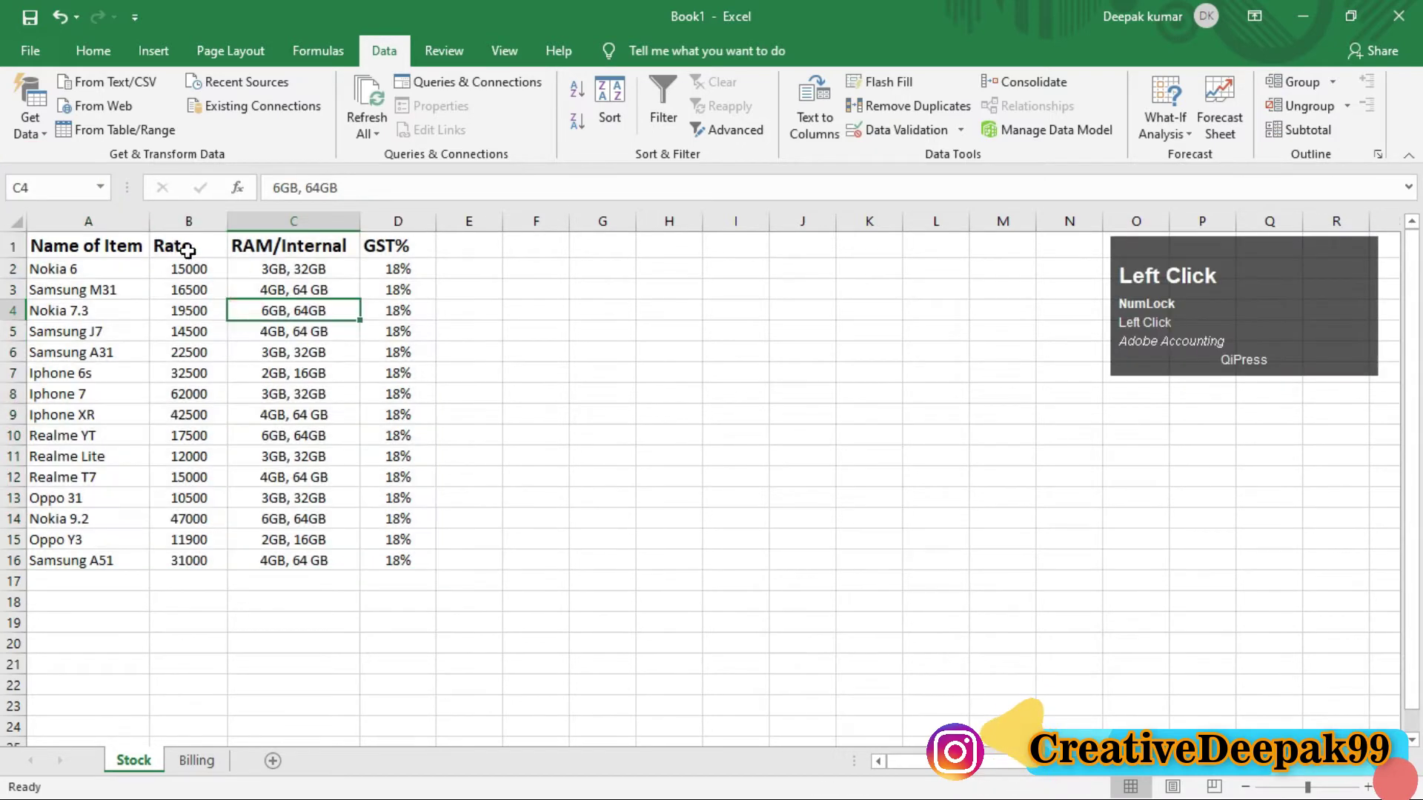
left_click(188, 251)
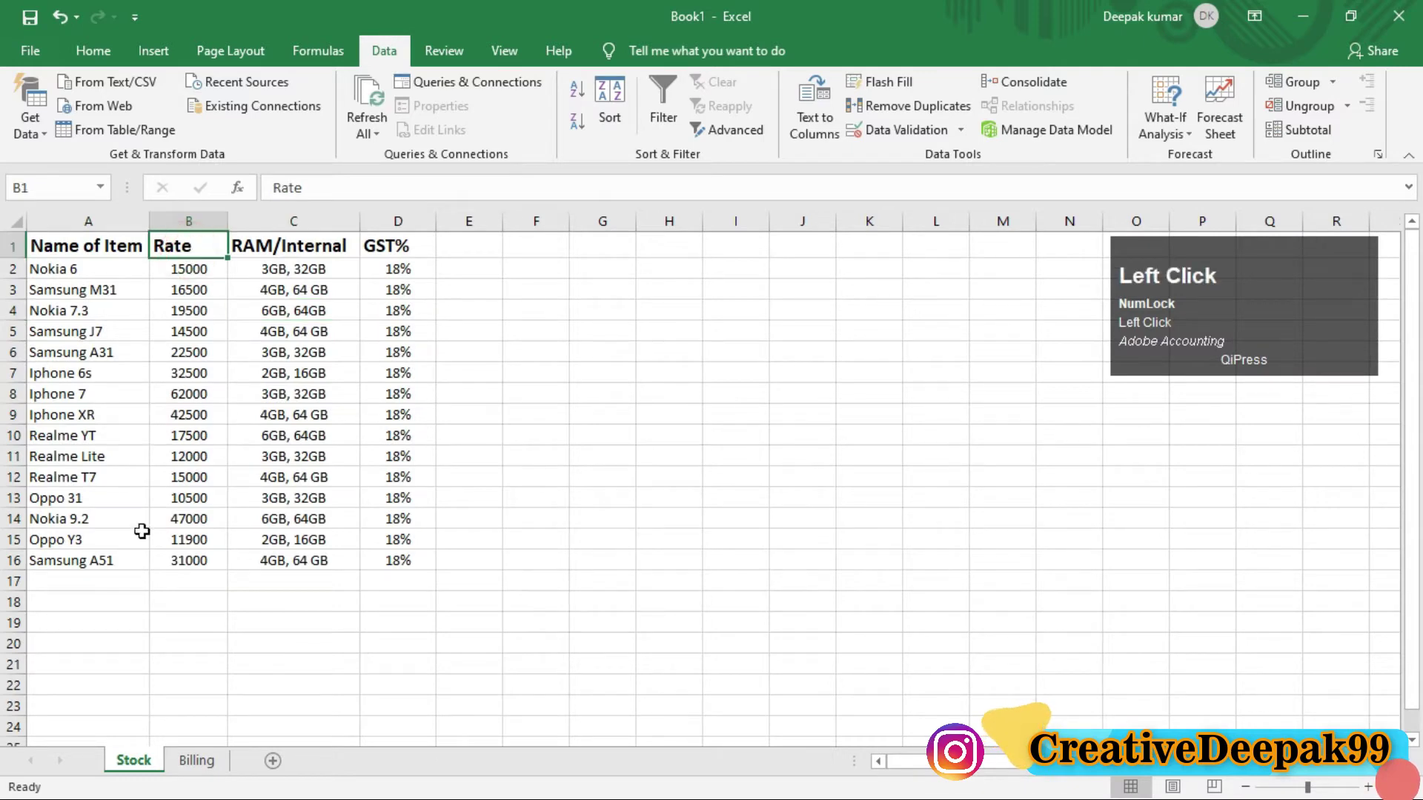
Step: Start a VLOOKUP formula in the Billing sheet's first Rate cell, D2, with B2 as the lookup value
left_click(197, 763)
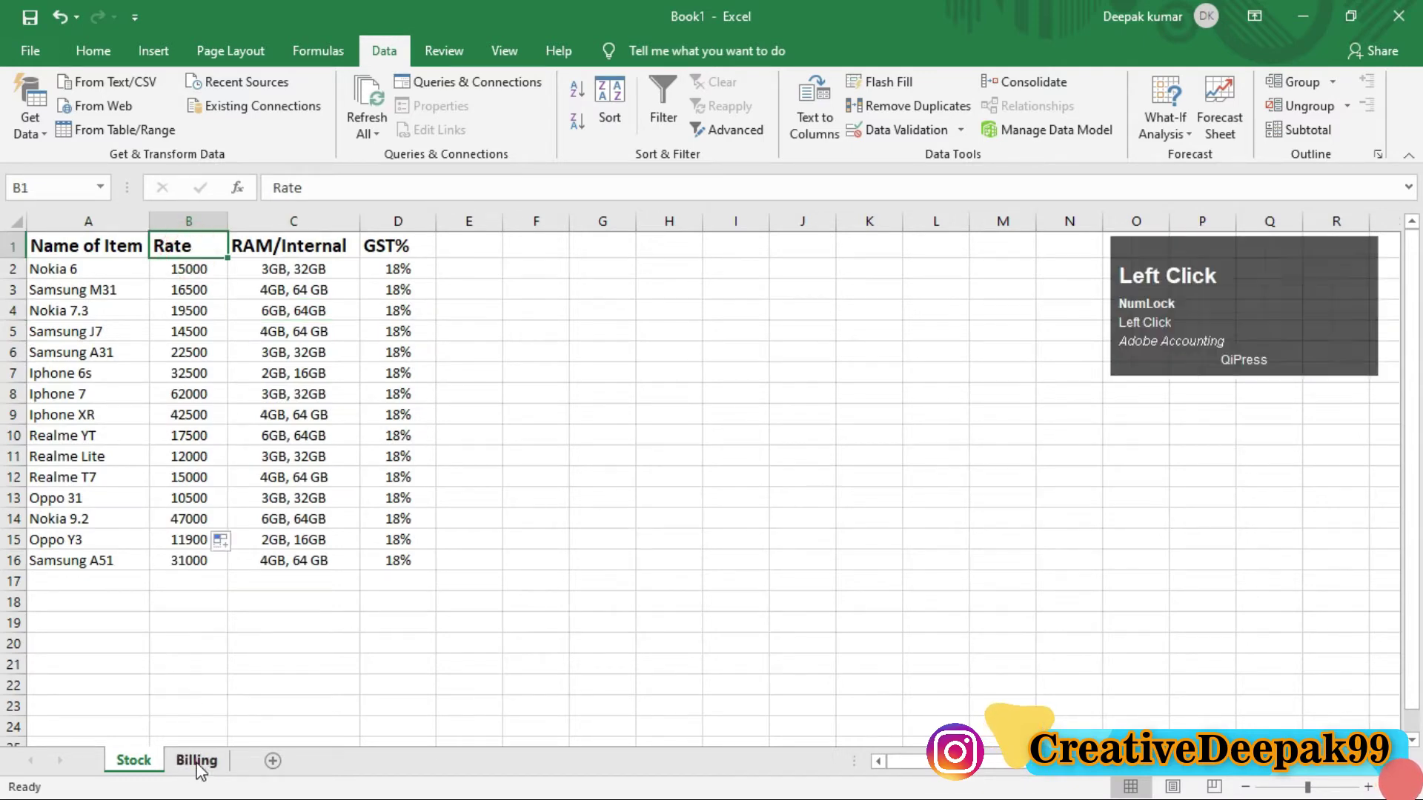
left_click(367, 280)
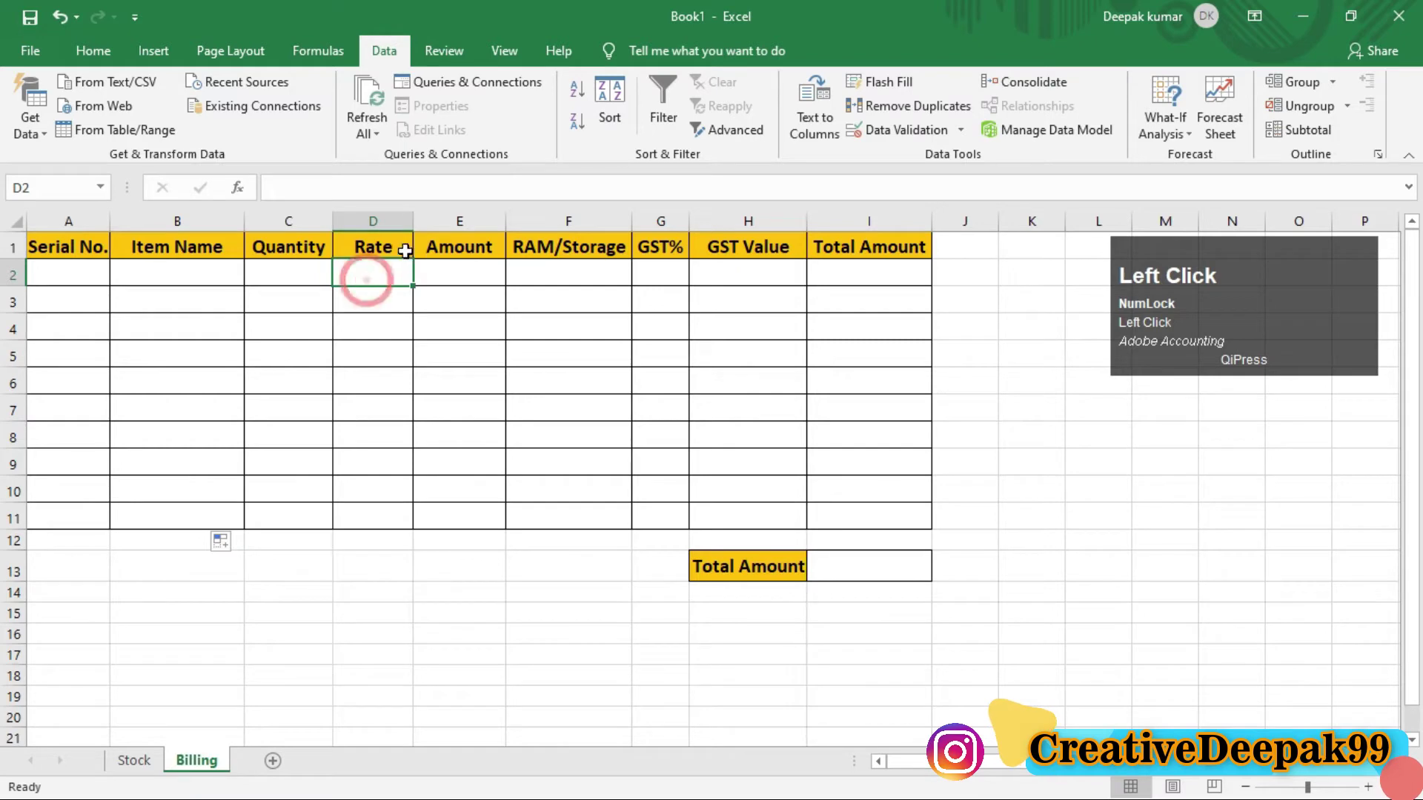
left_click(382, 284)
type("=")
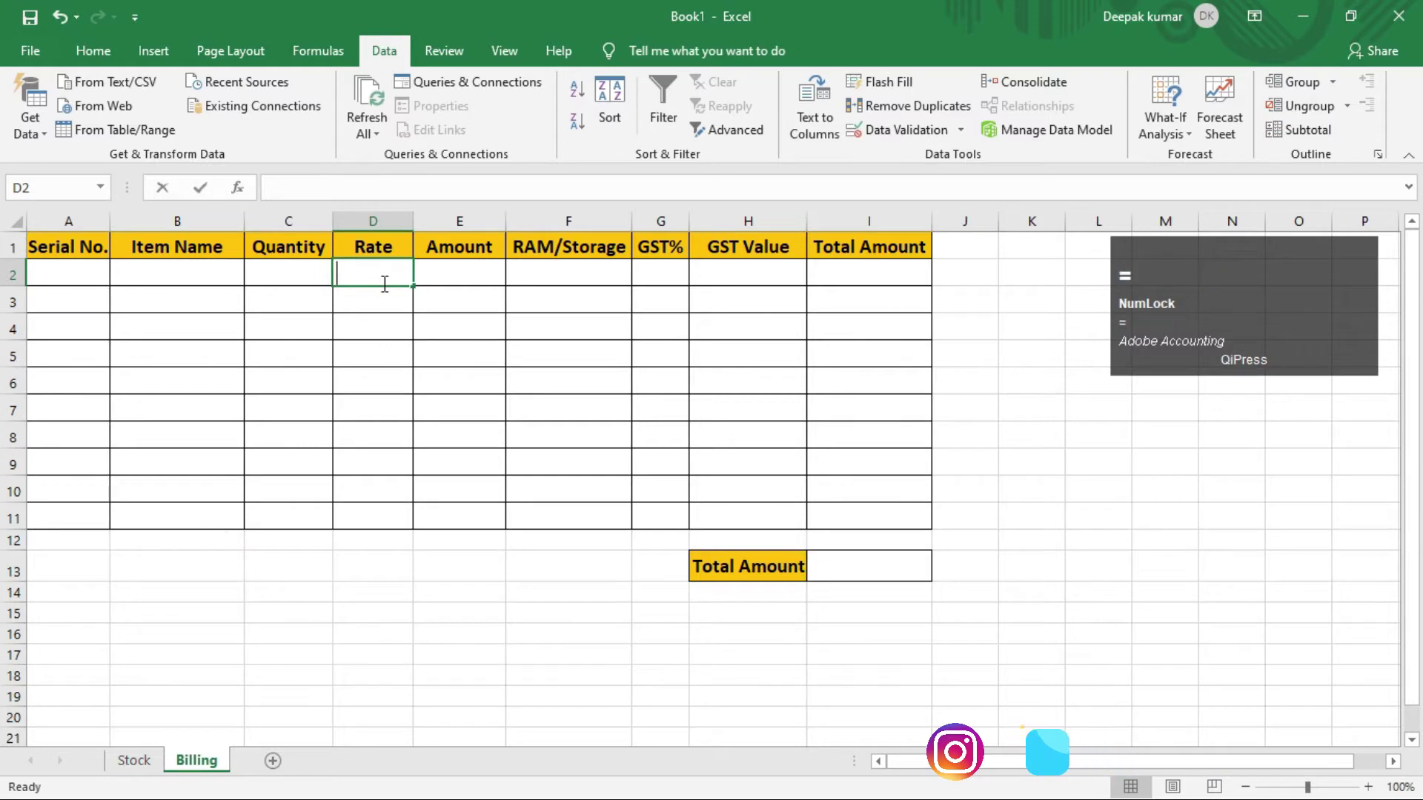
type("vl")
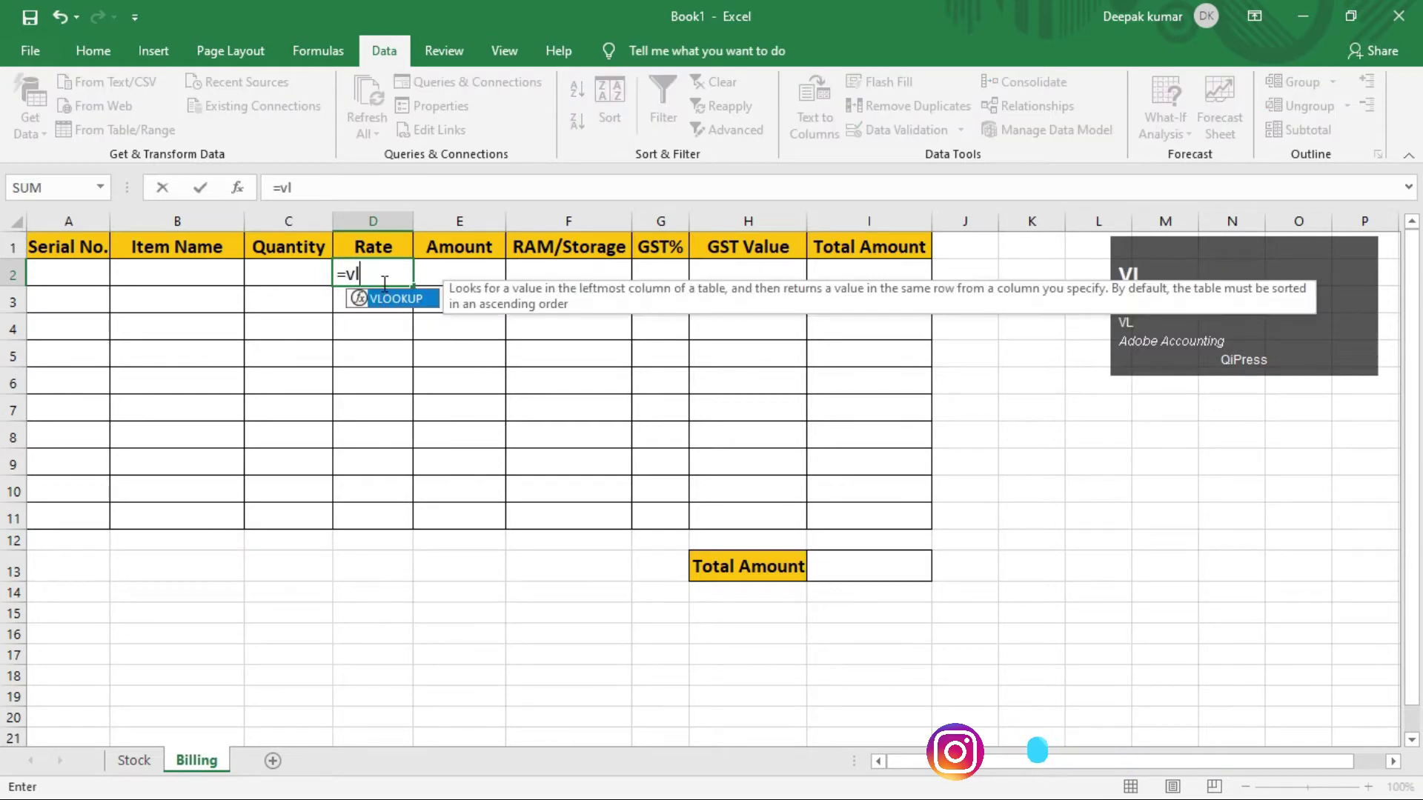
key("Tab")
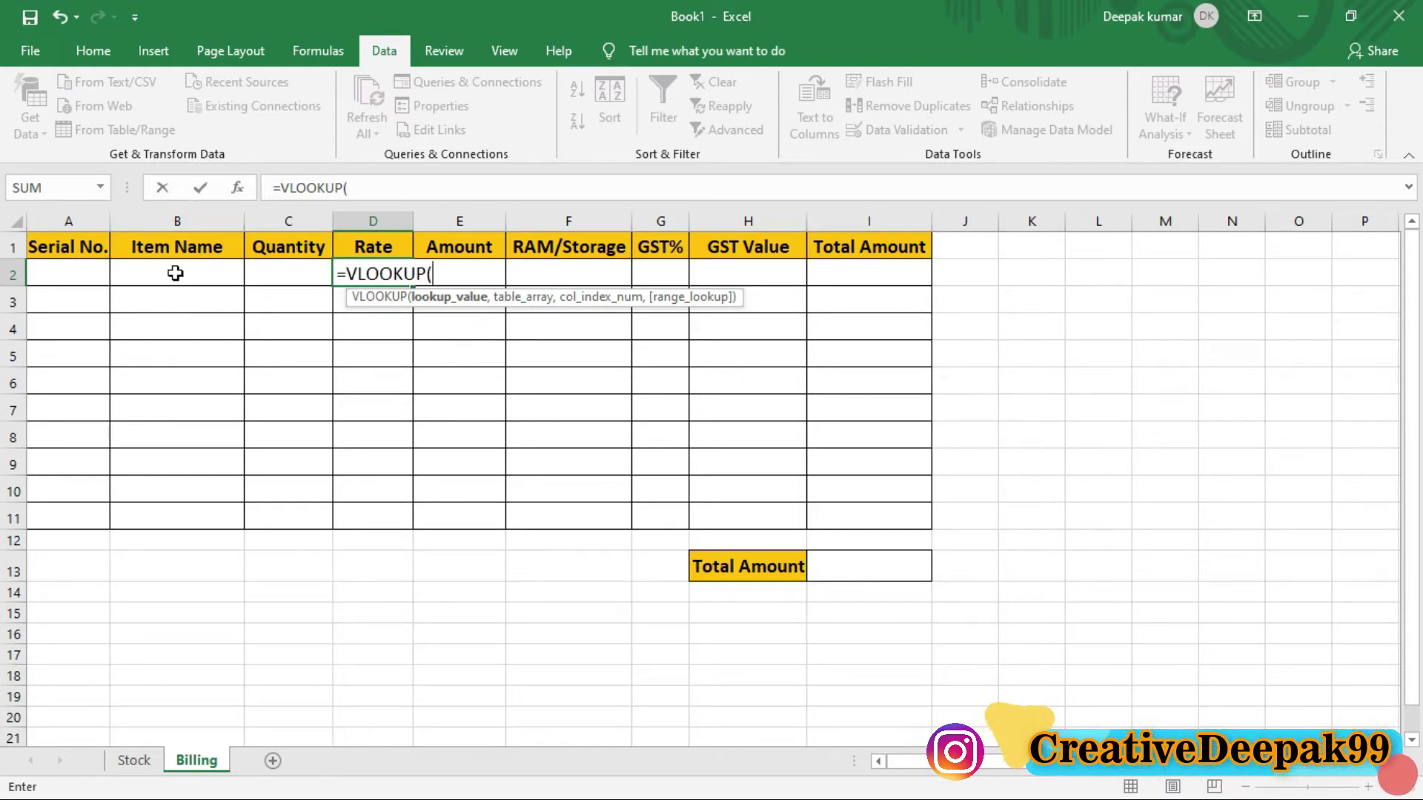
type("b2")
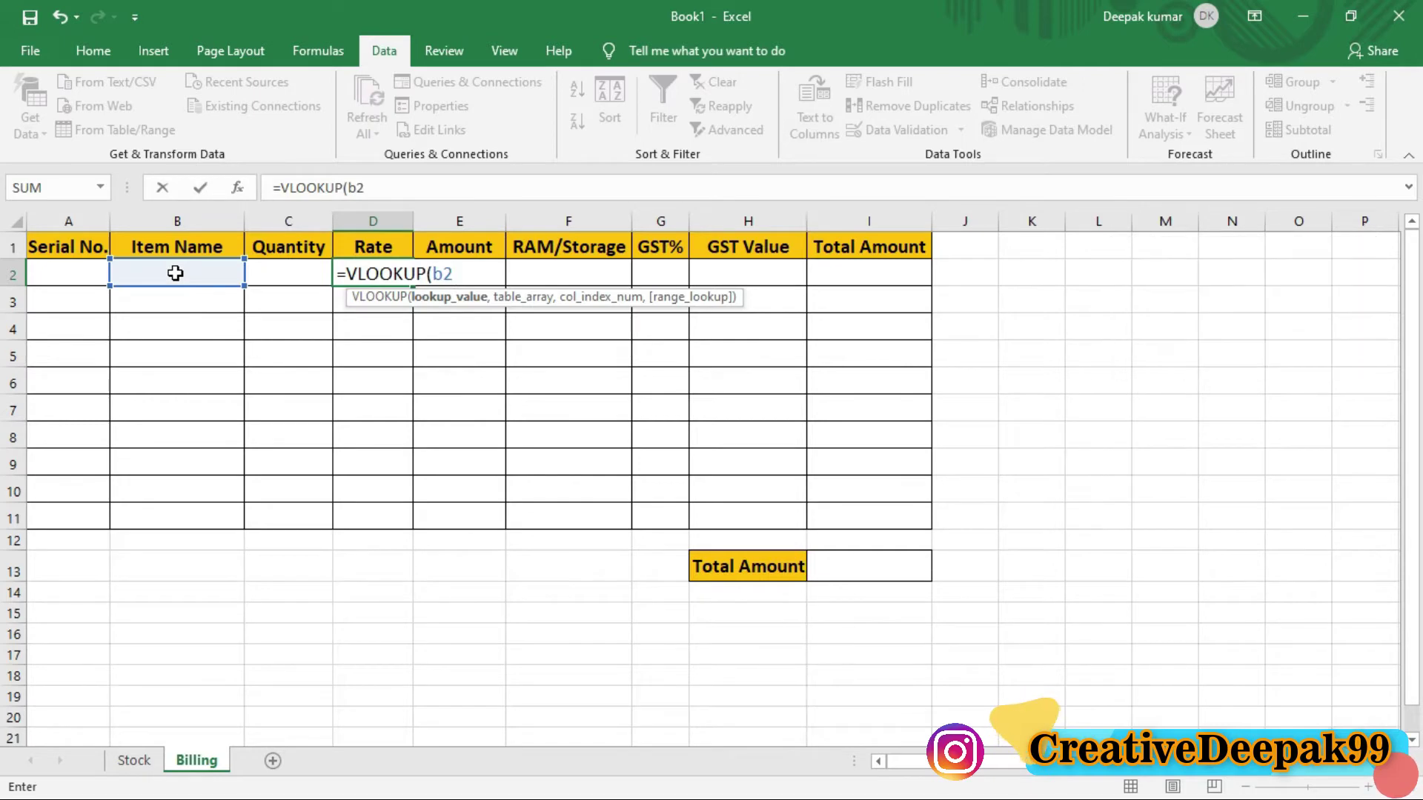
key("Caps_Lock")
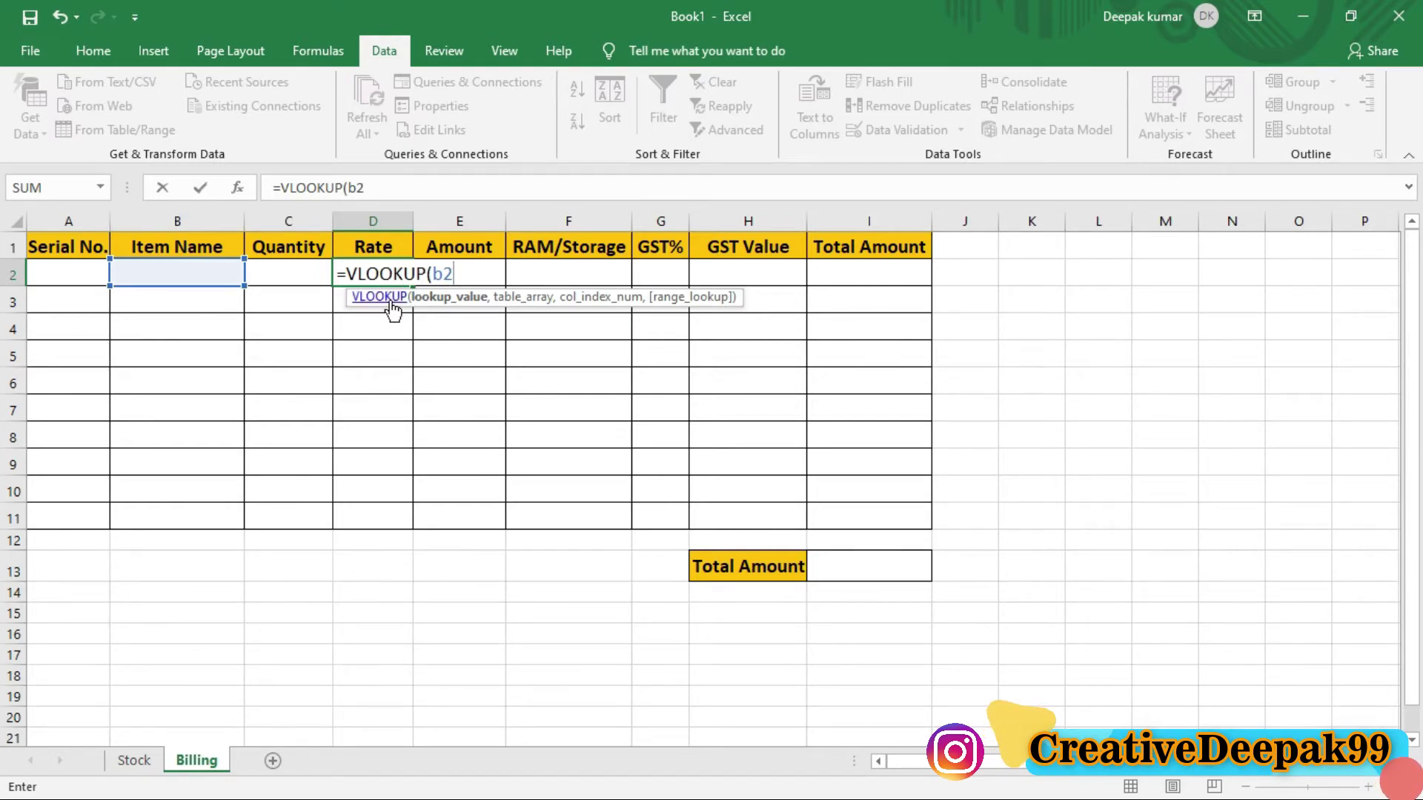
Step: Complete the D2 lookup with the named range Stockitem as table, column index 2 and 0 for exact match
type(",")
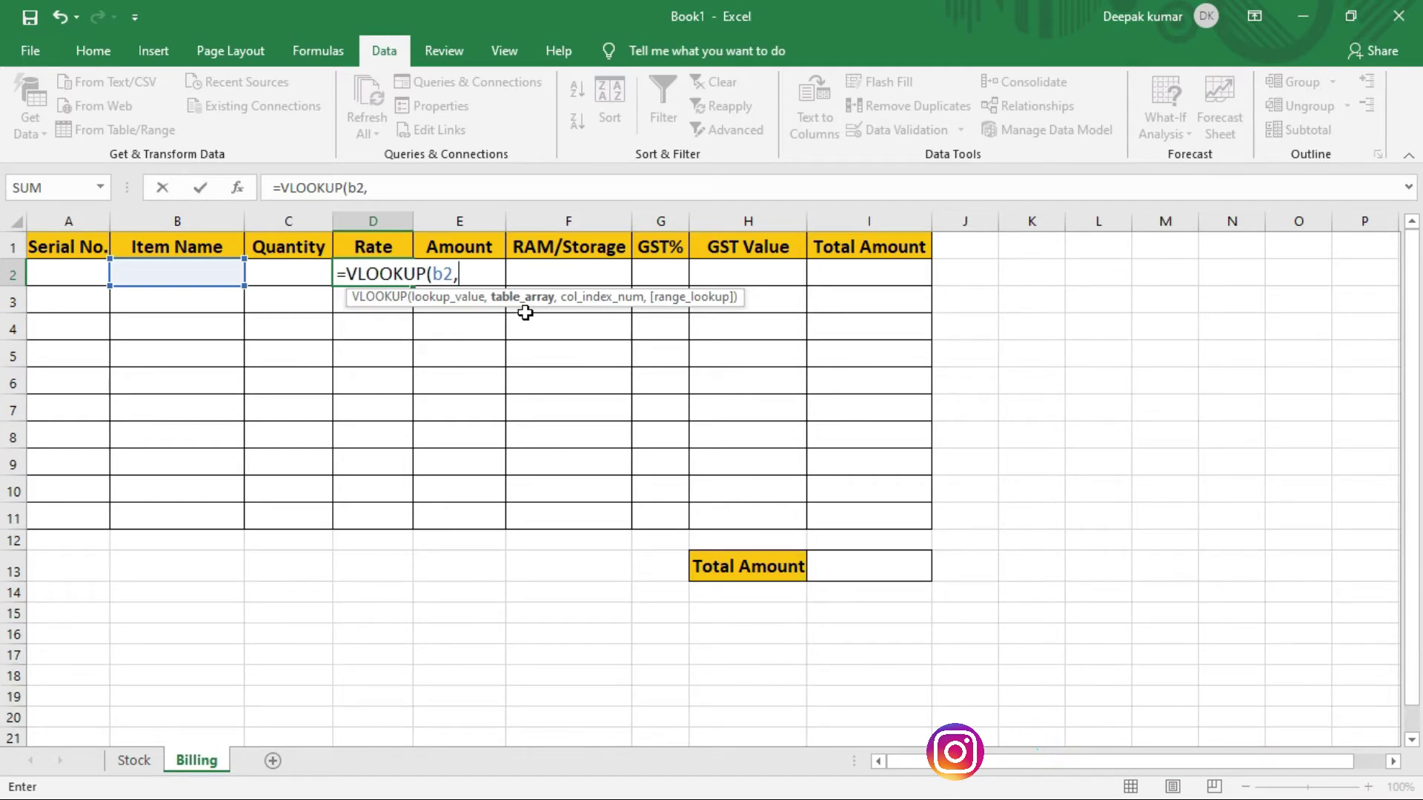
type("STO")
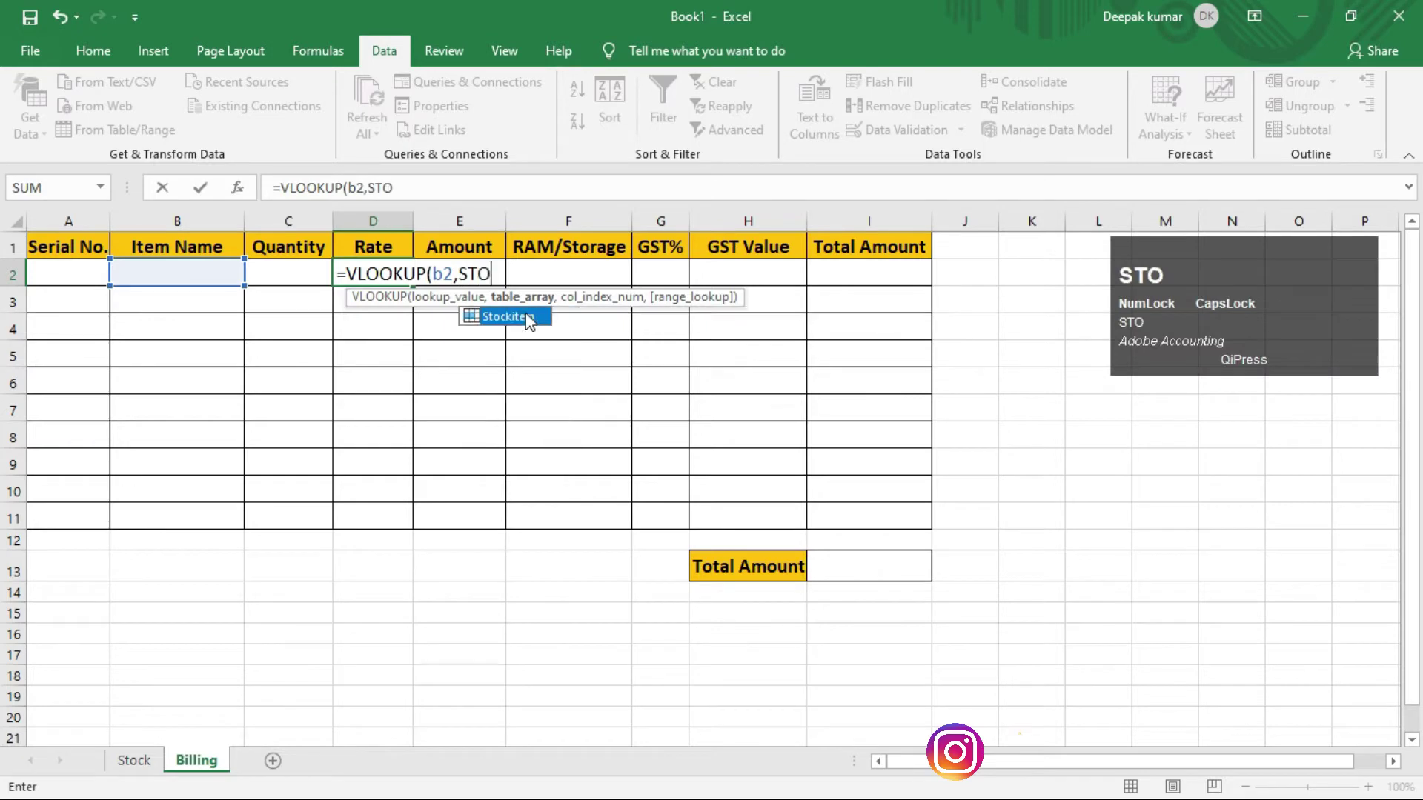
key("Tab")
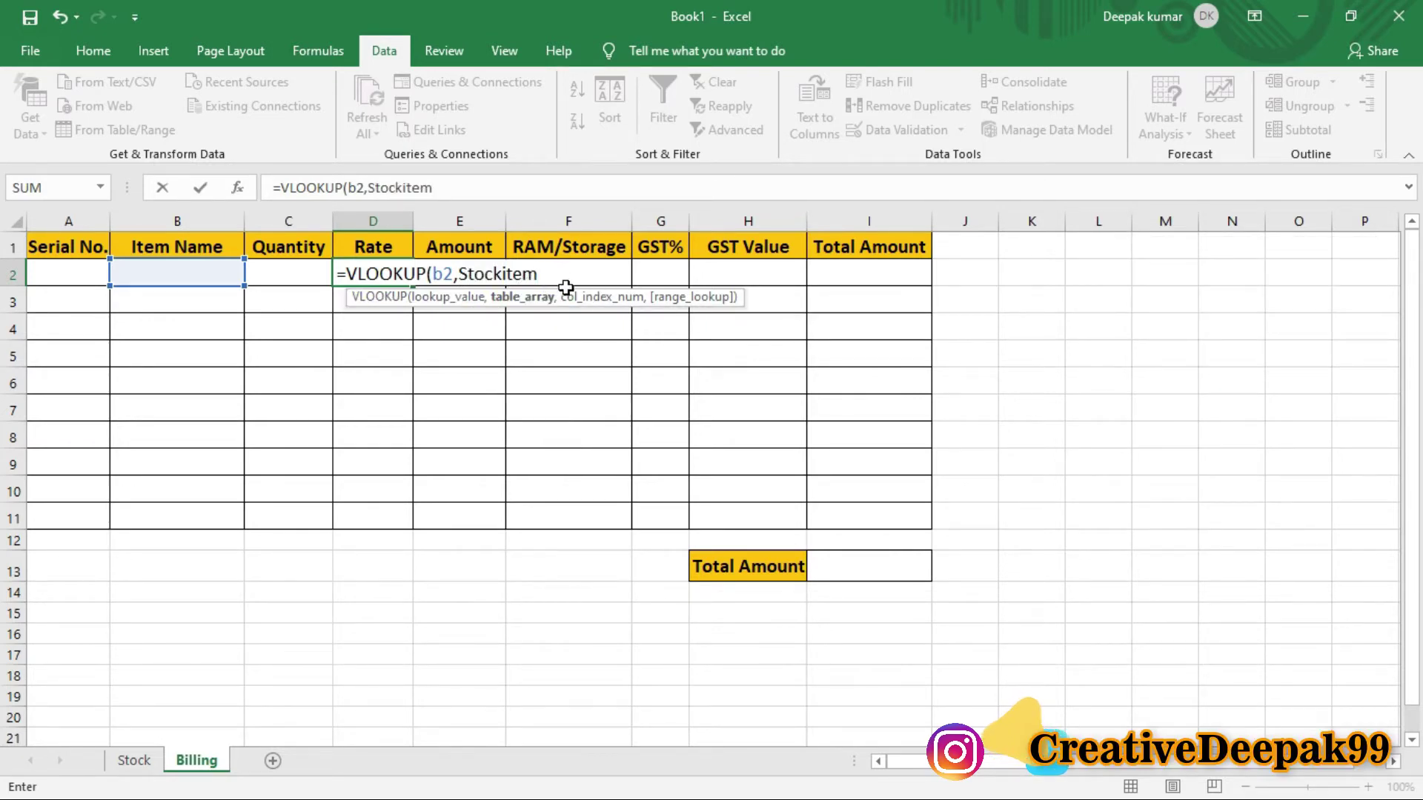
type(",2")
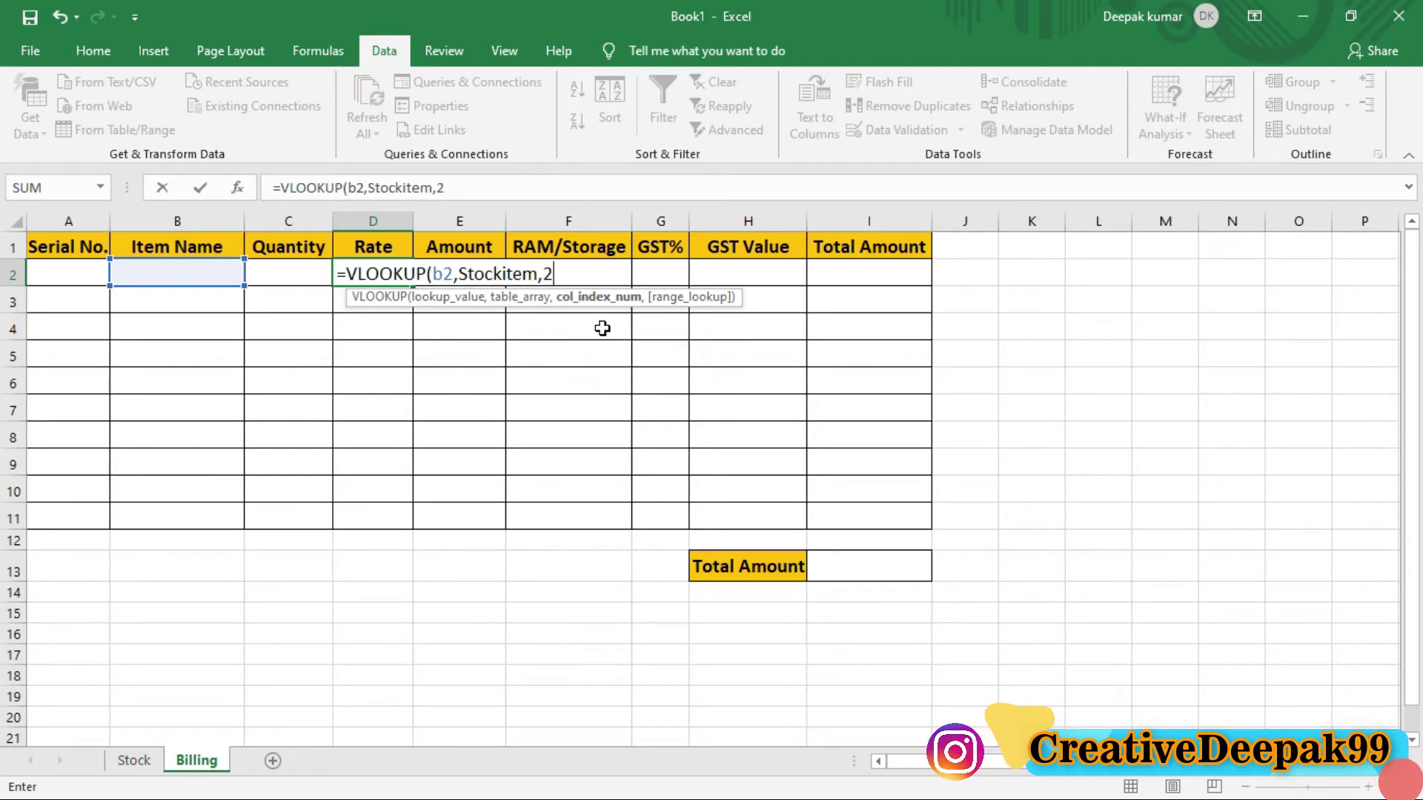
type(",")
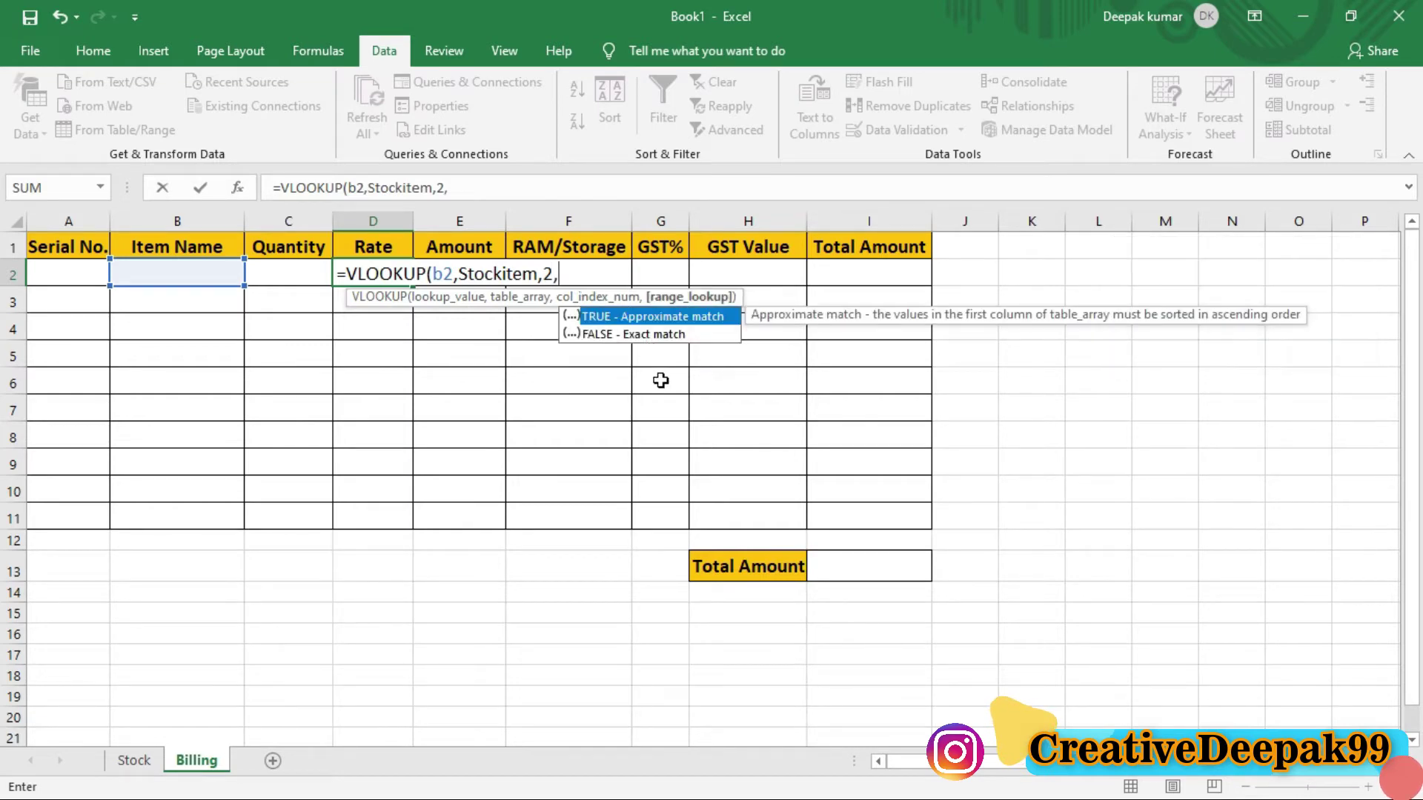
type("0")
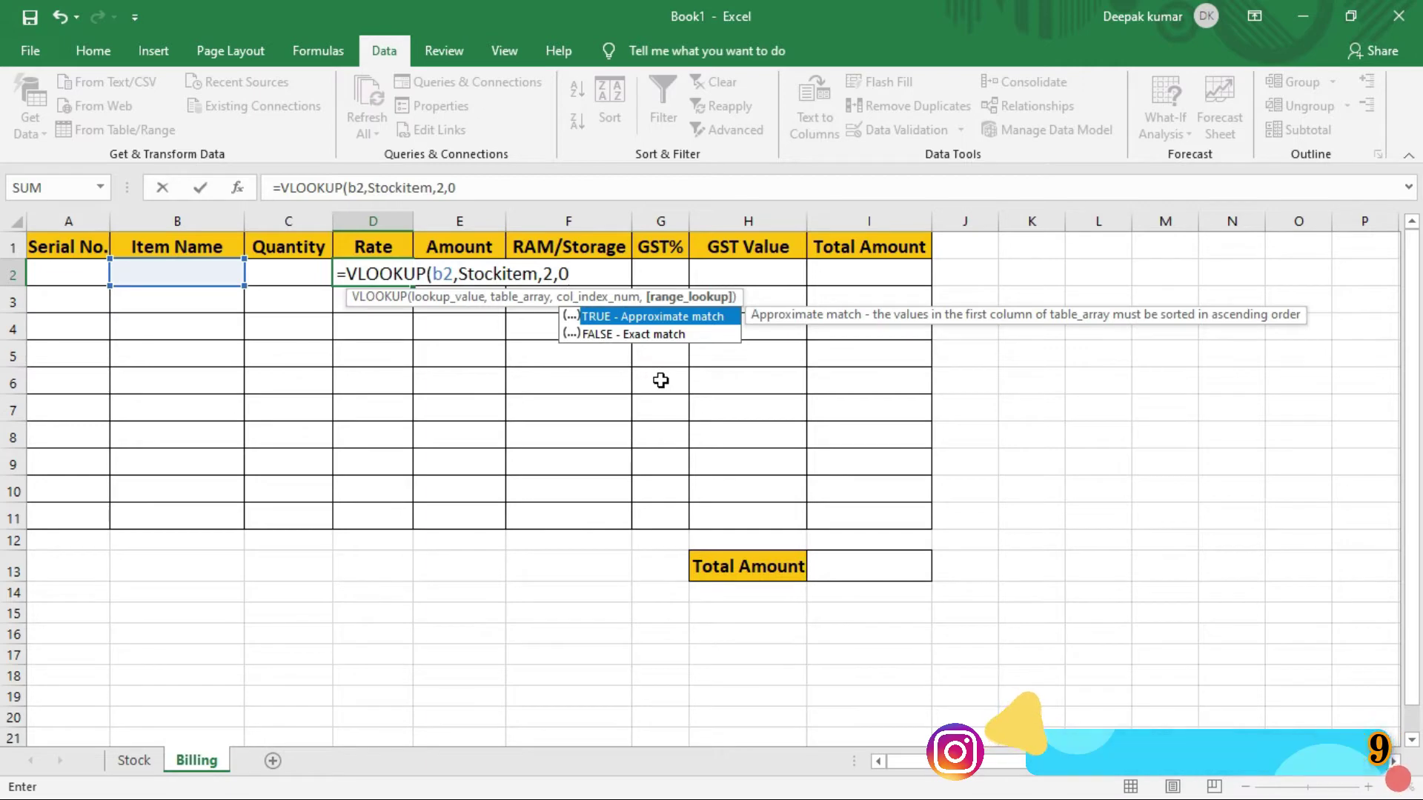
type(")")
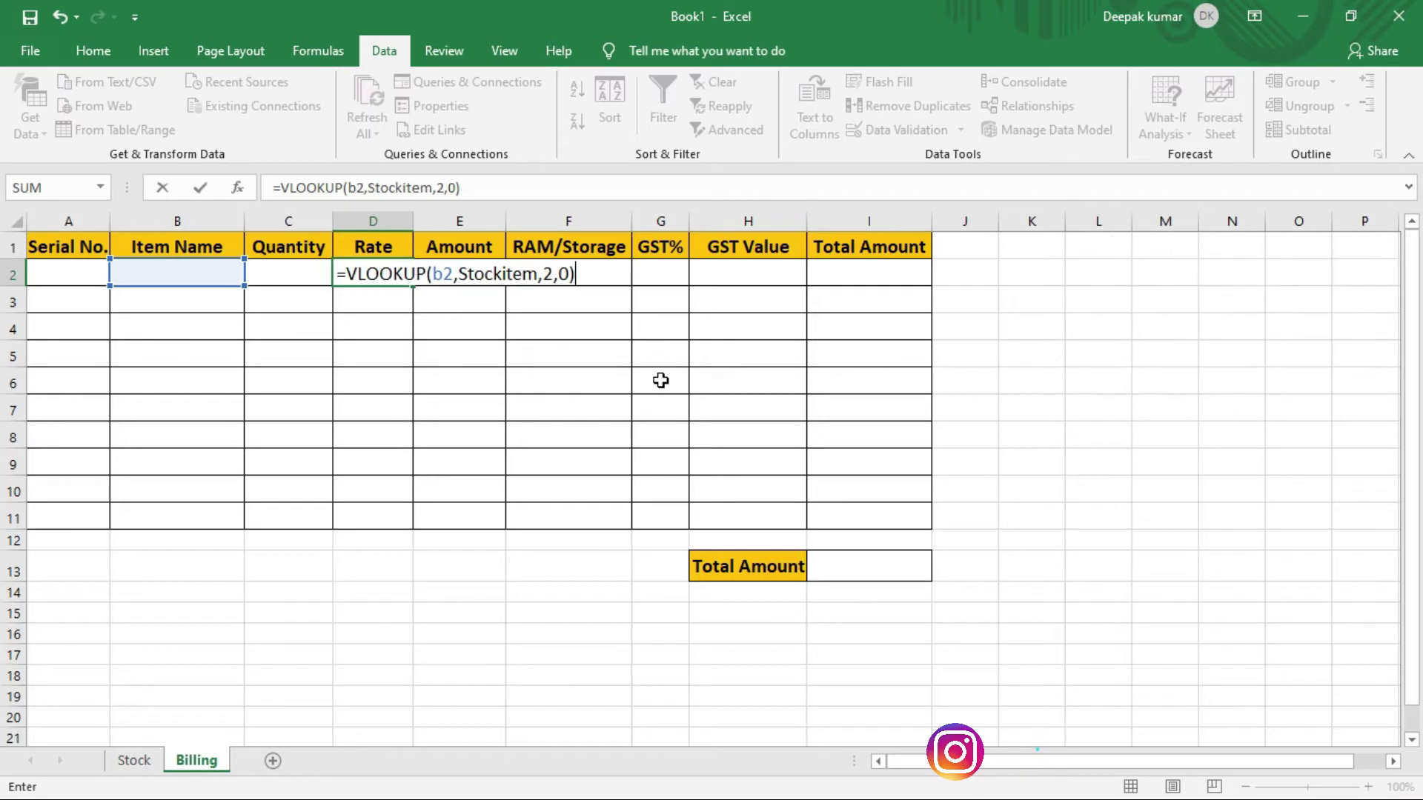
key("Return")
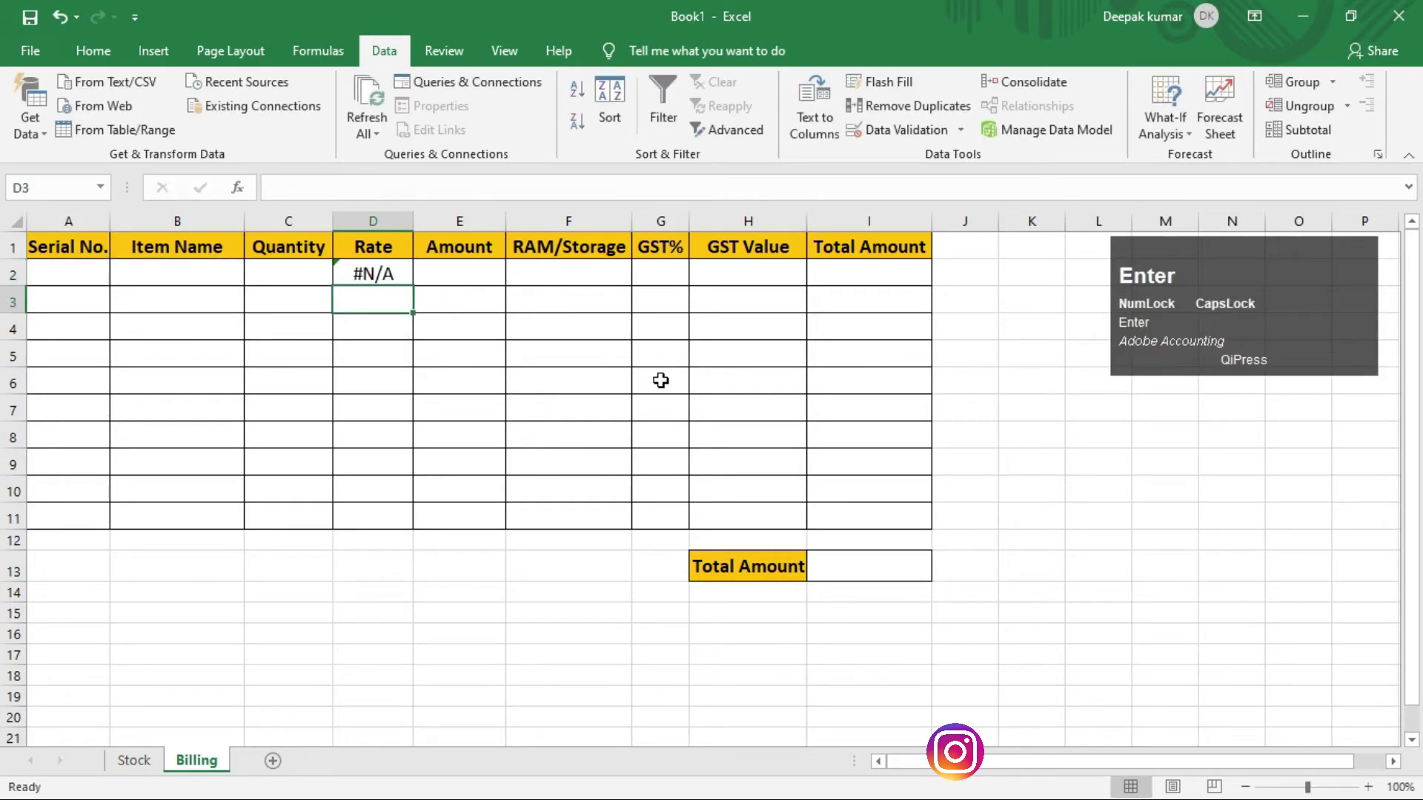
Step: Choose Nokia 7.3 from the item dropdown in B2 to test the rate lookup in D2
left_click(367, 273)
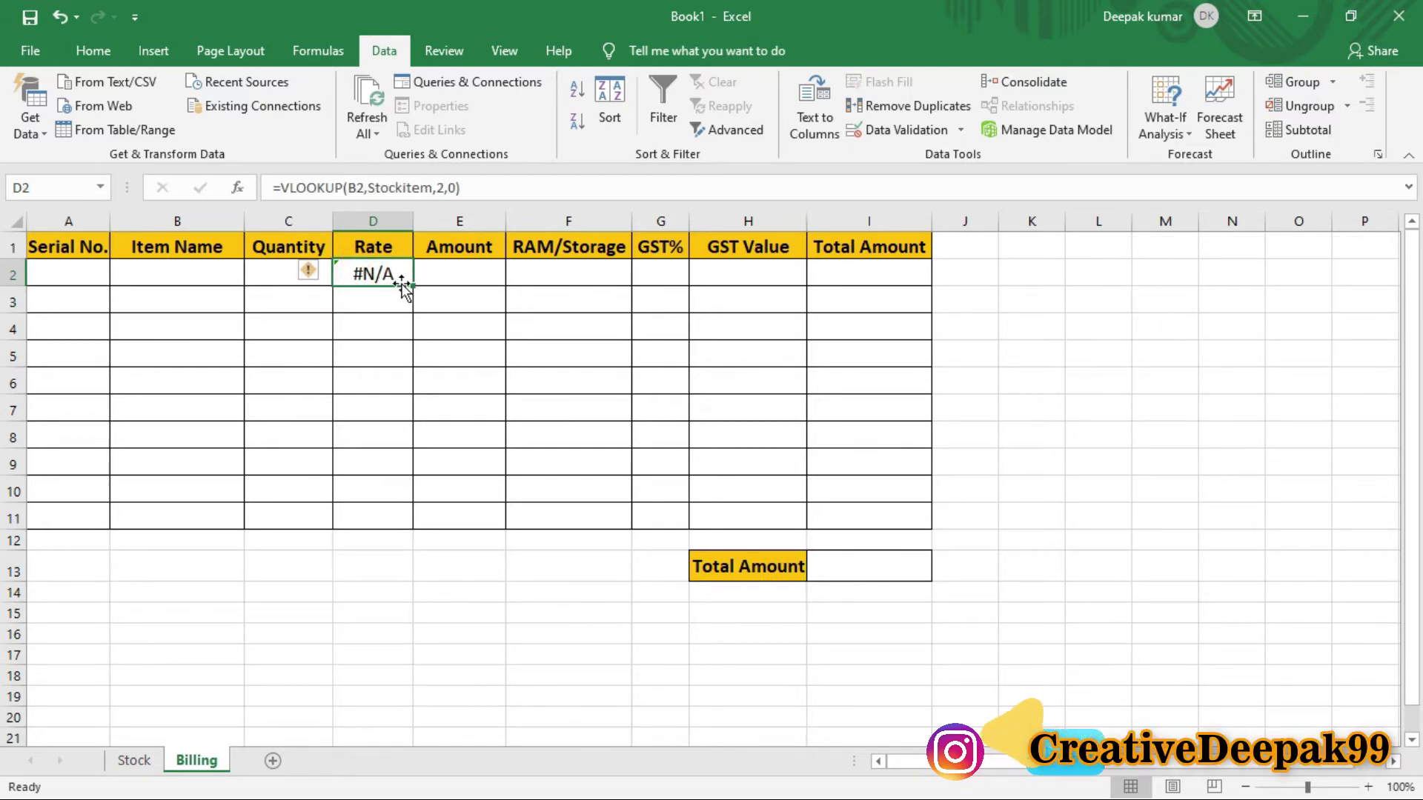
left_click(203, 276)
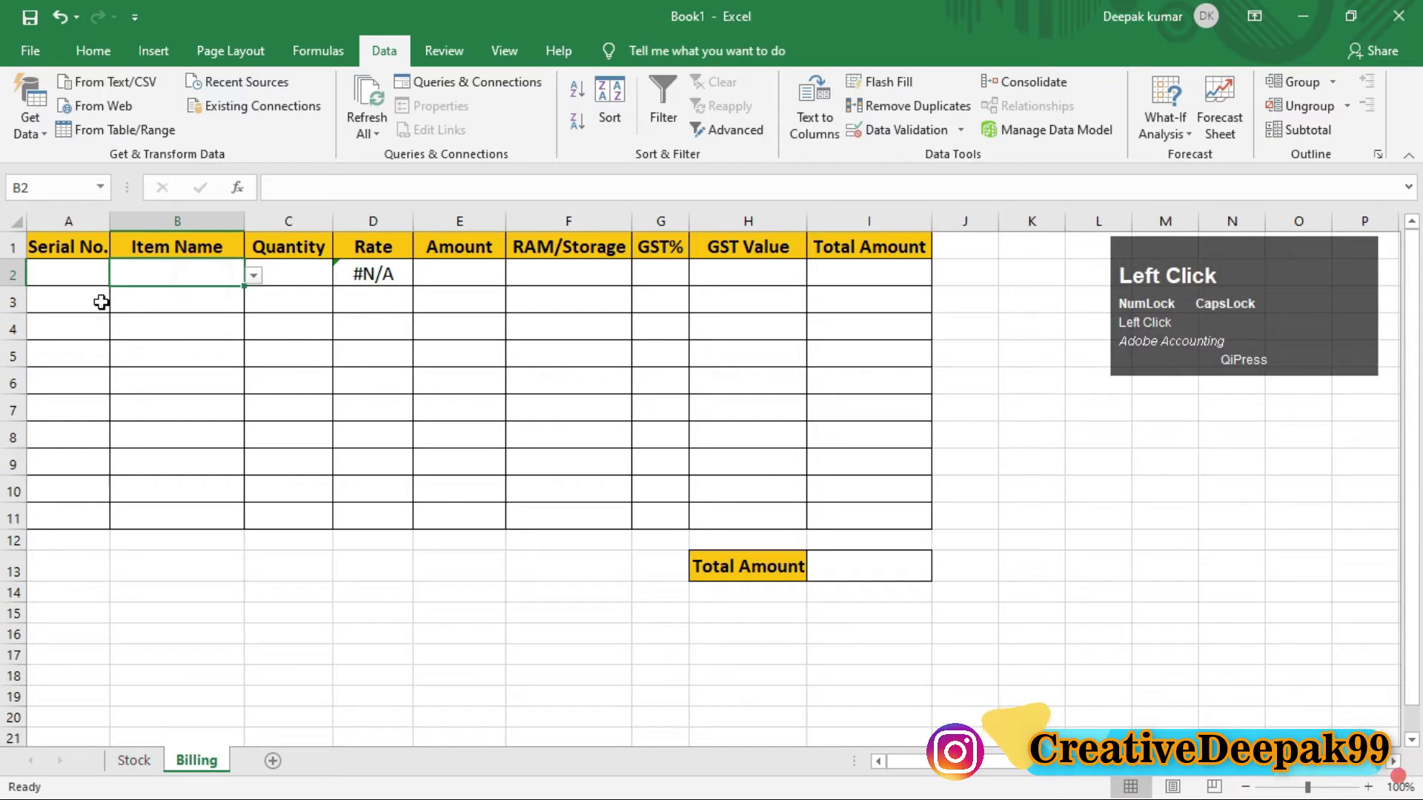
left_click(253, 276)
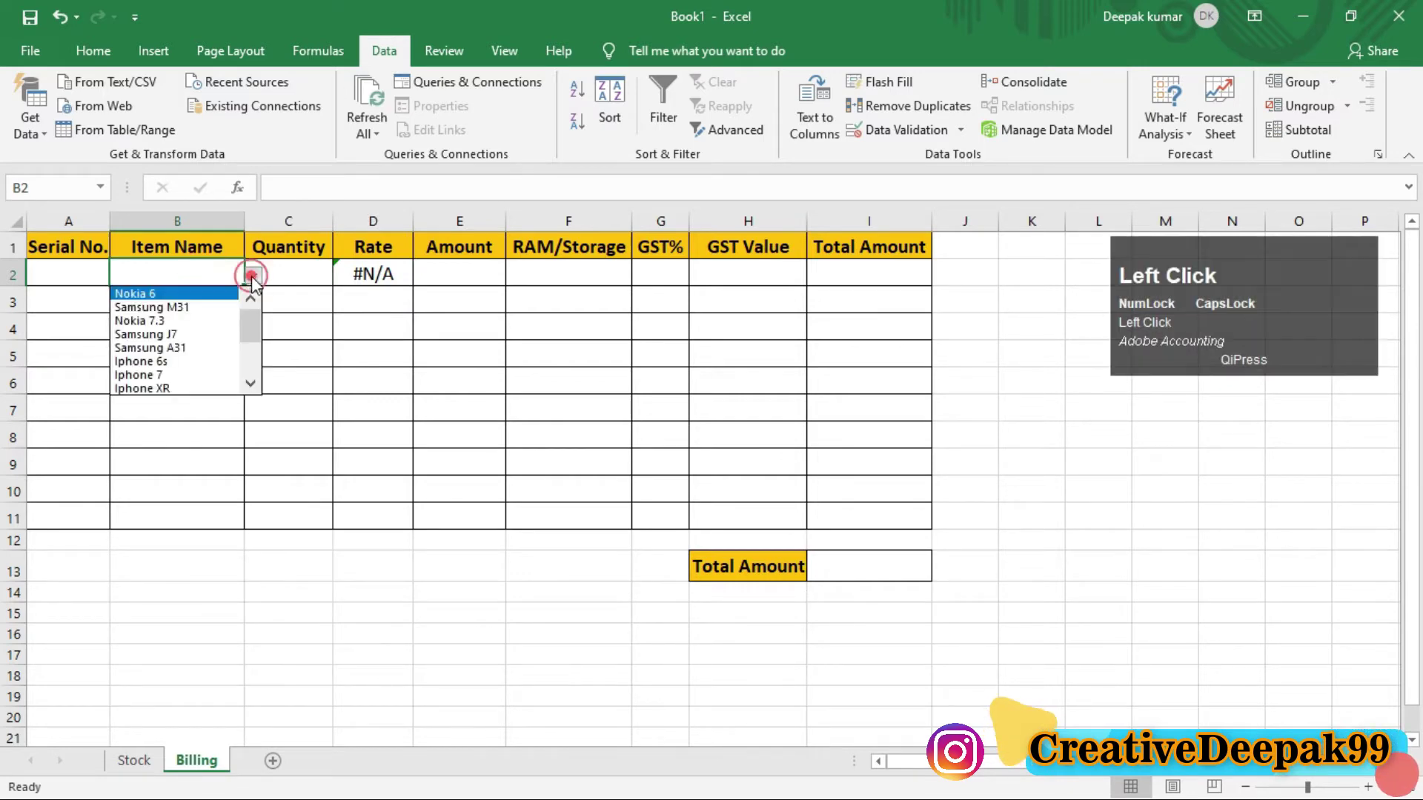
left_click(202, 323)
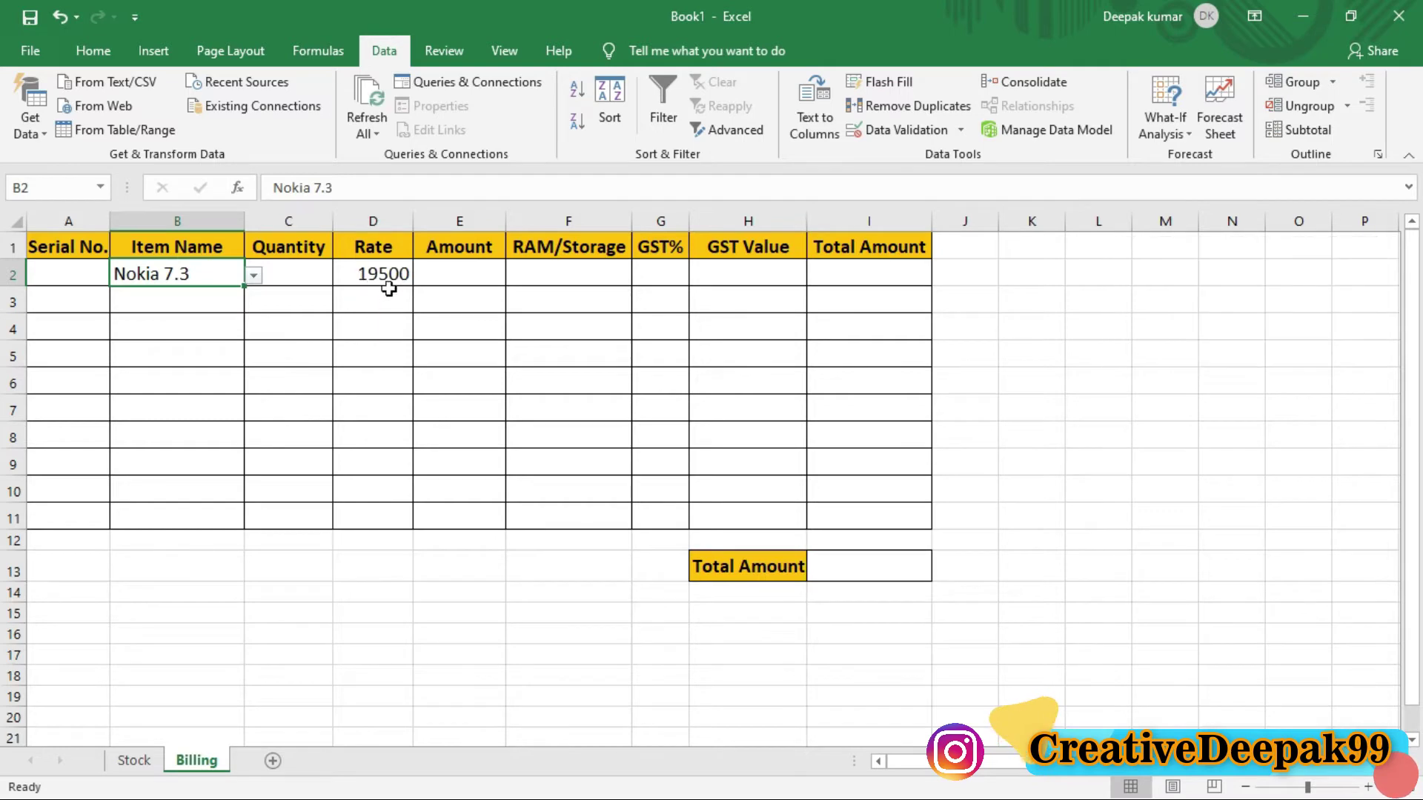
Step: Test the rate lookup in D2 by choosing Iphone 7, Realme T7, Oppo Y3 and Realme T7 again in B2
left_click(254, 276)
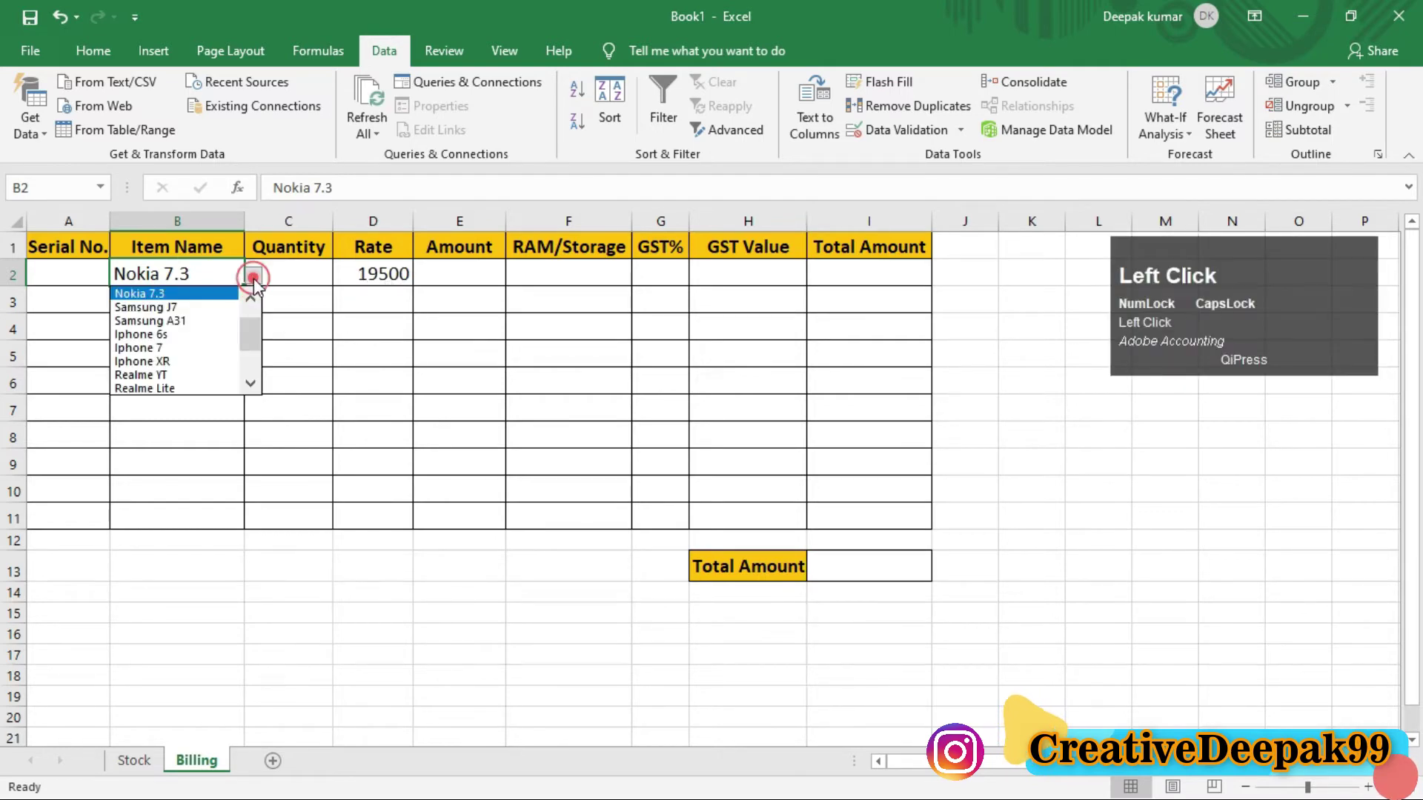
left_click(203, 342)
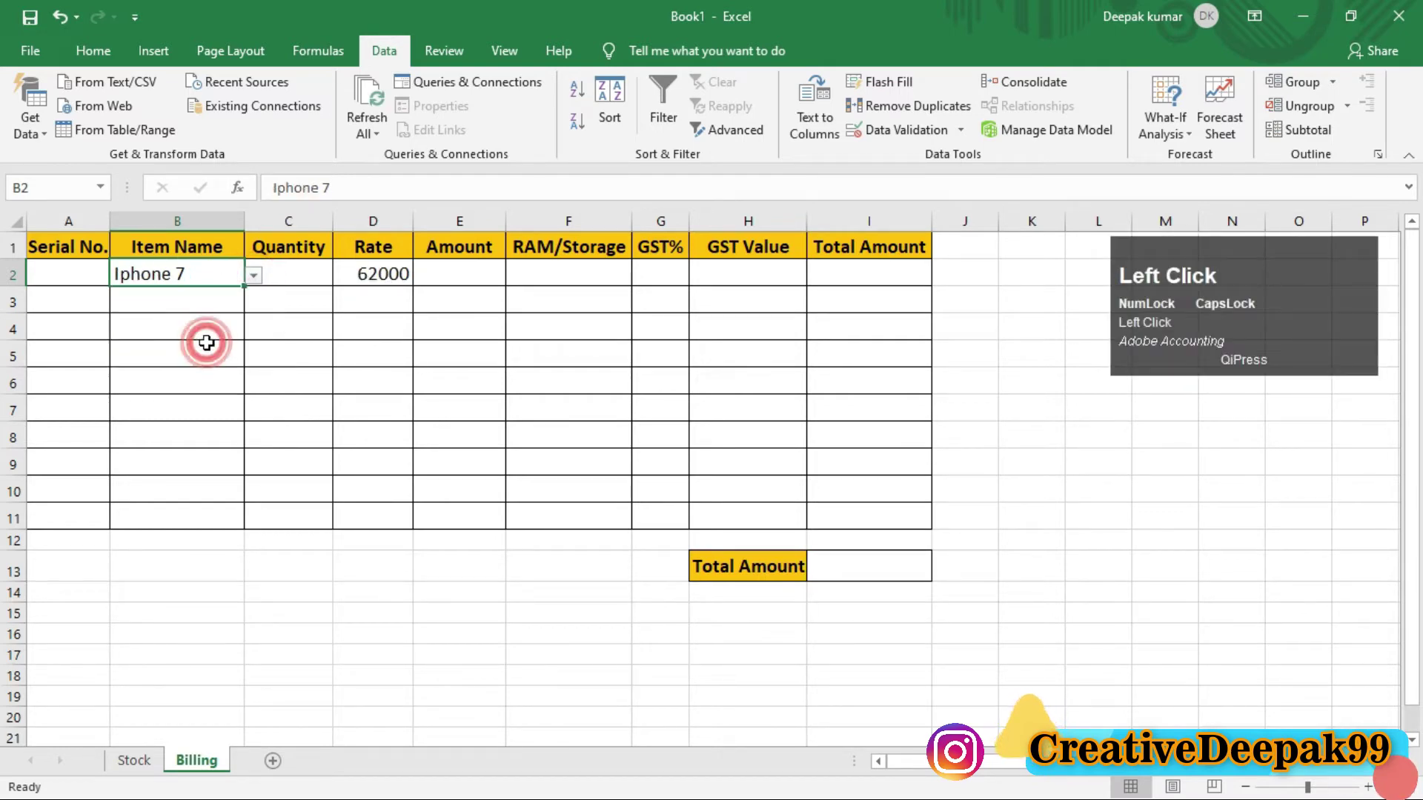
left_click(254, 276)
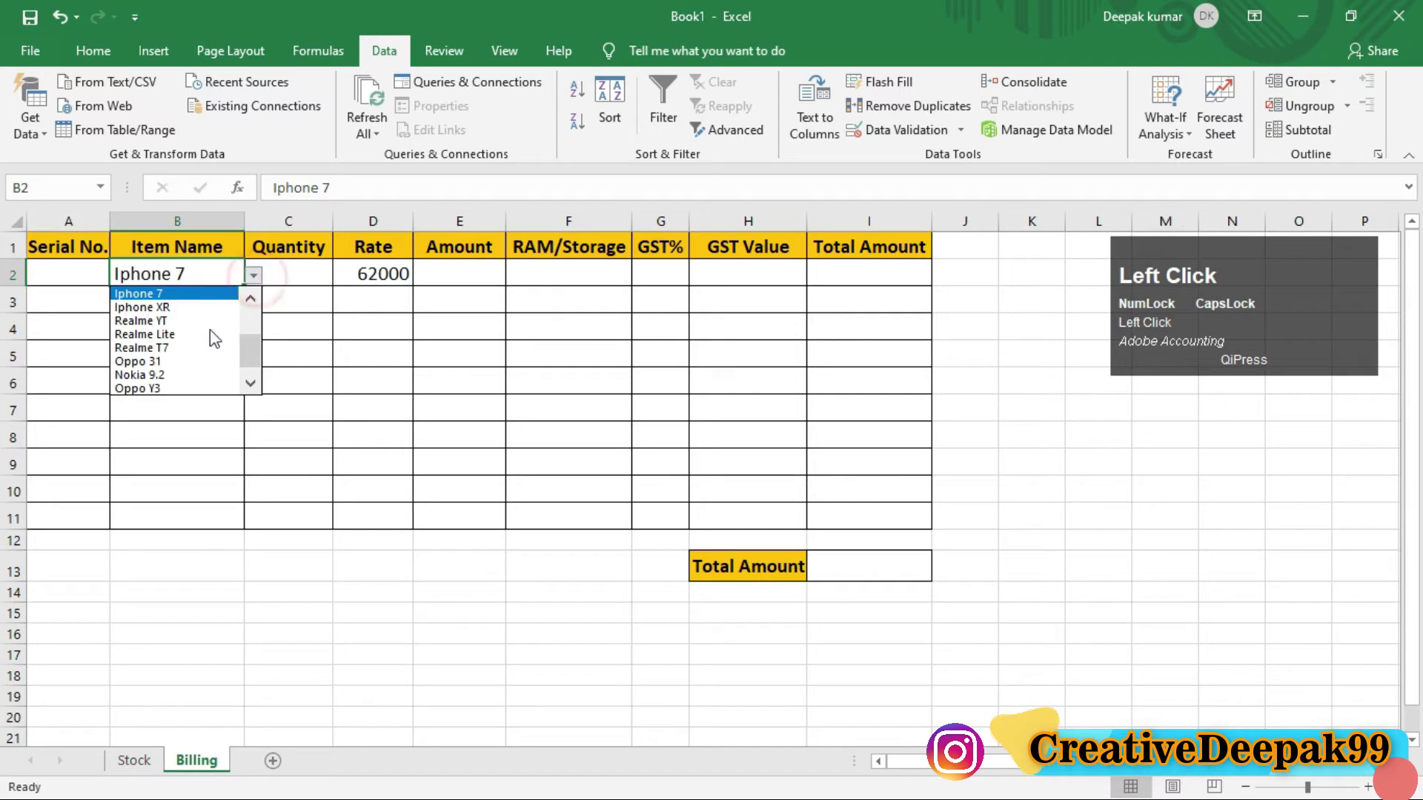
left_click(176, 349)
left_click(254, 275)
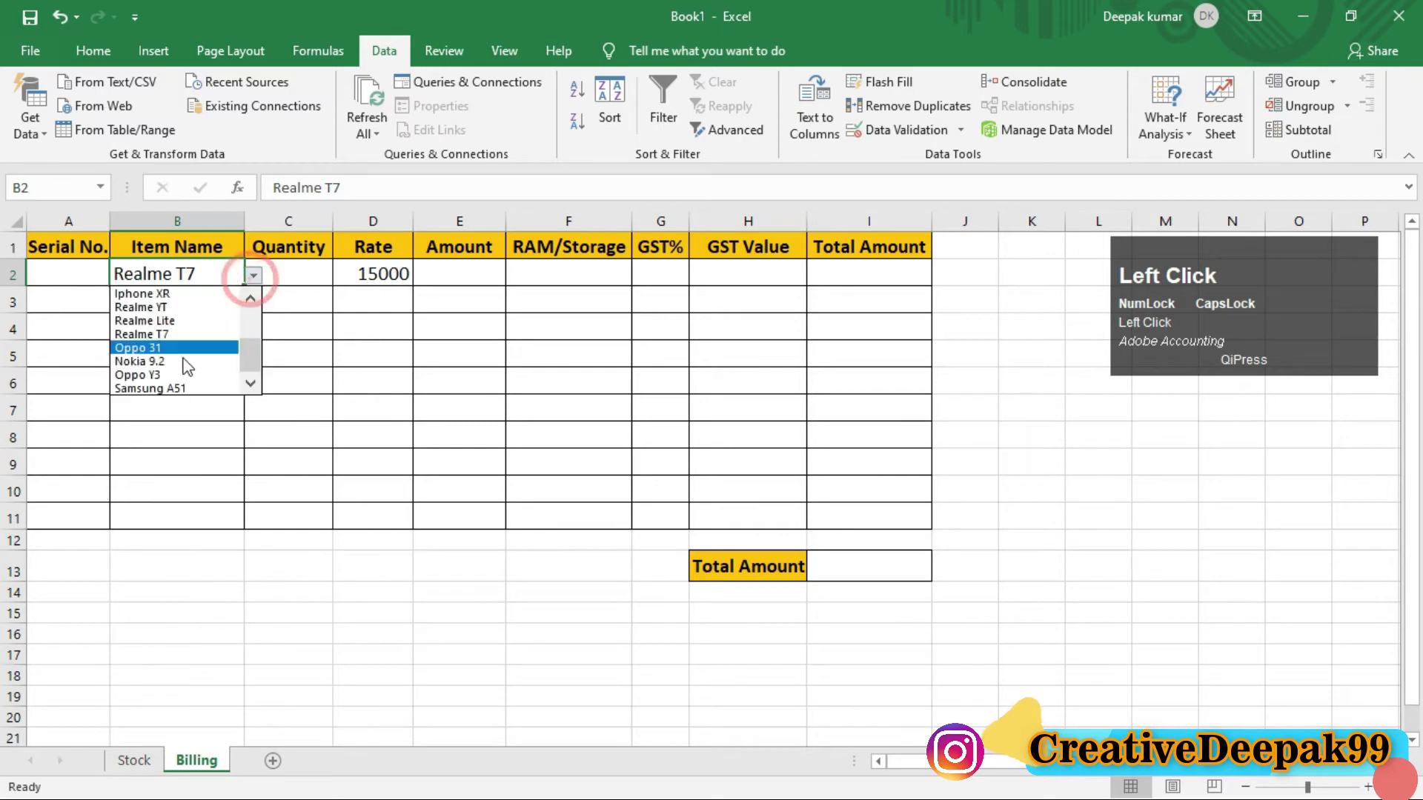
left_click(184, 370)
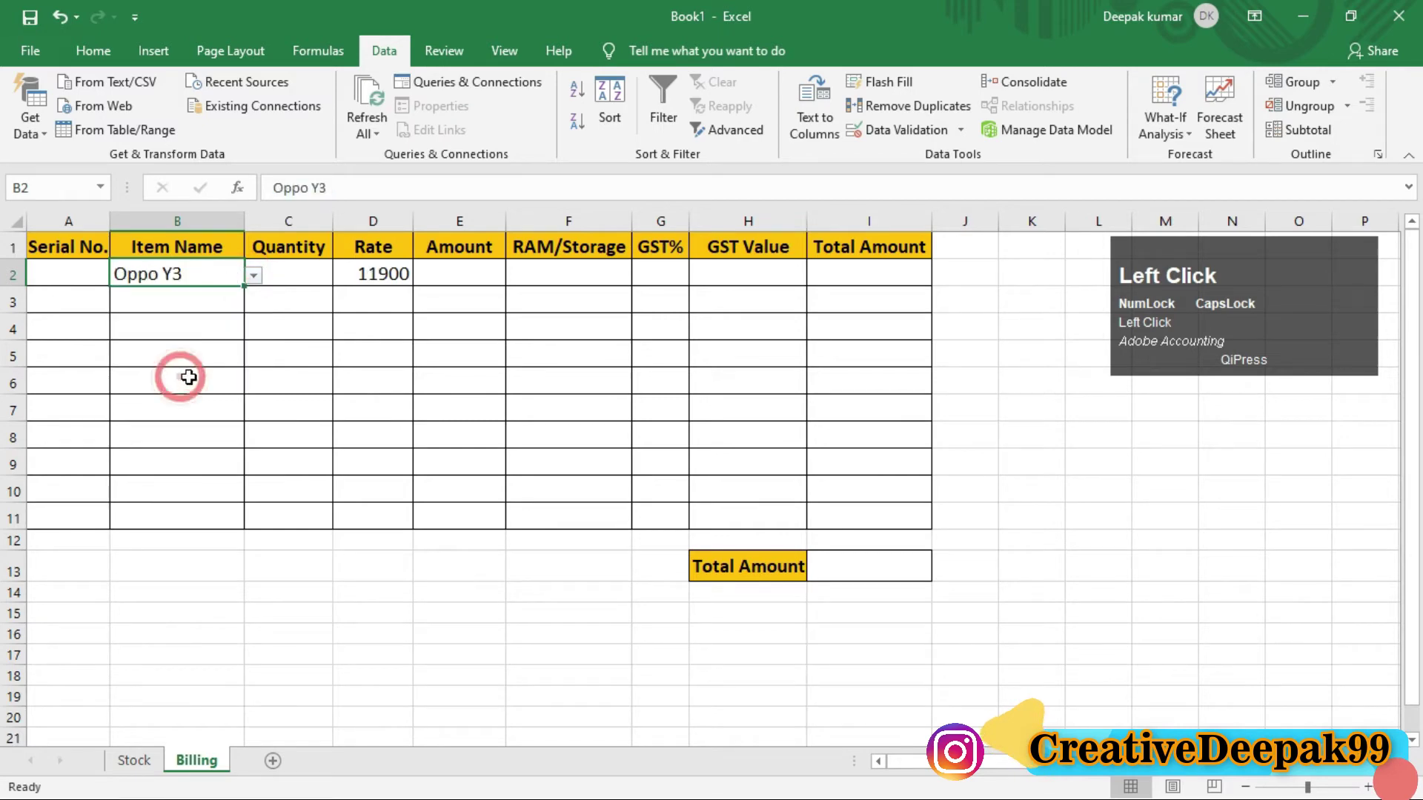
left_click(255, 276)
left_click(204, 336)
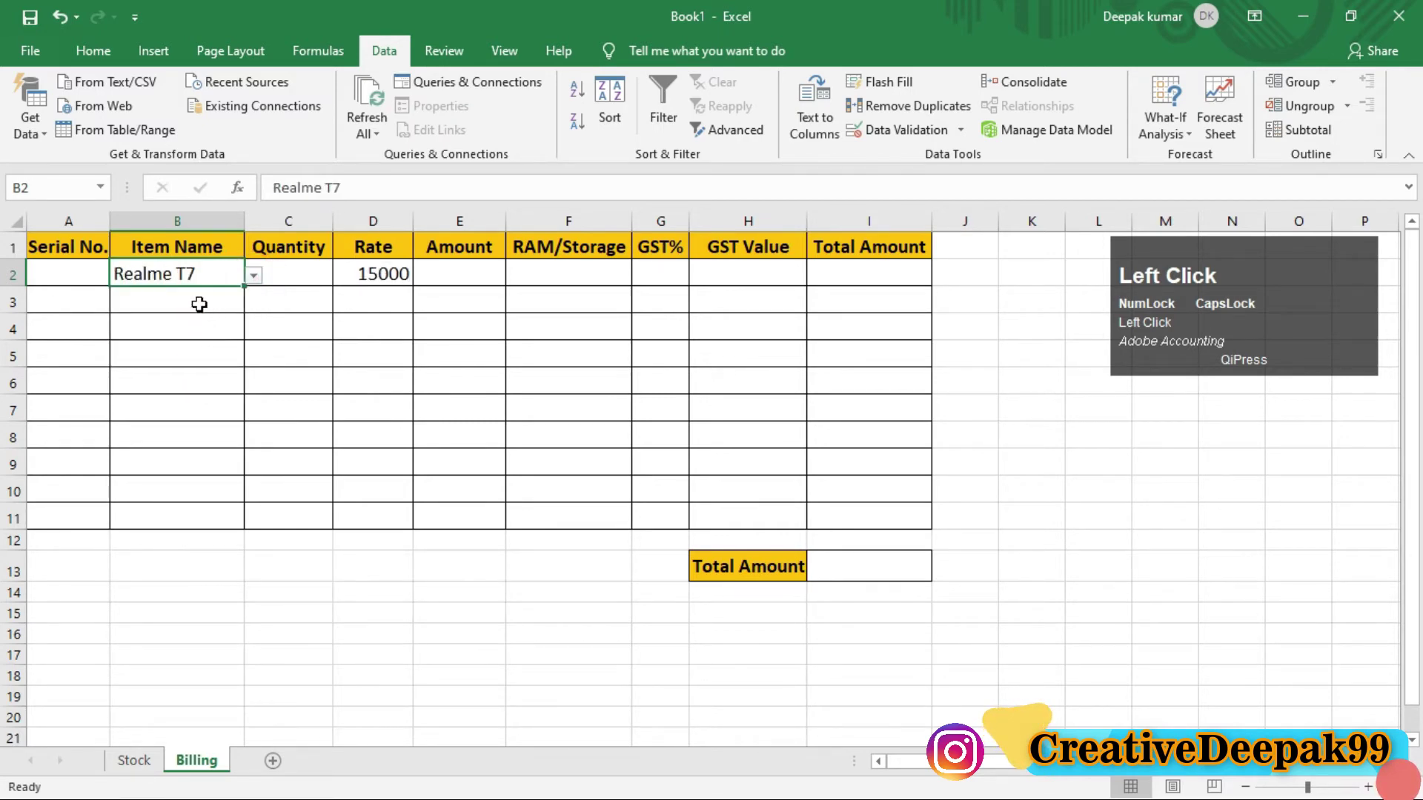
Step: Try Samsung A31, Realme T7 and Samsung A51 as the item in B3, and clear the cell
left_click(166, 304)
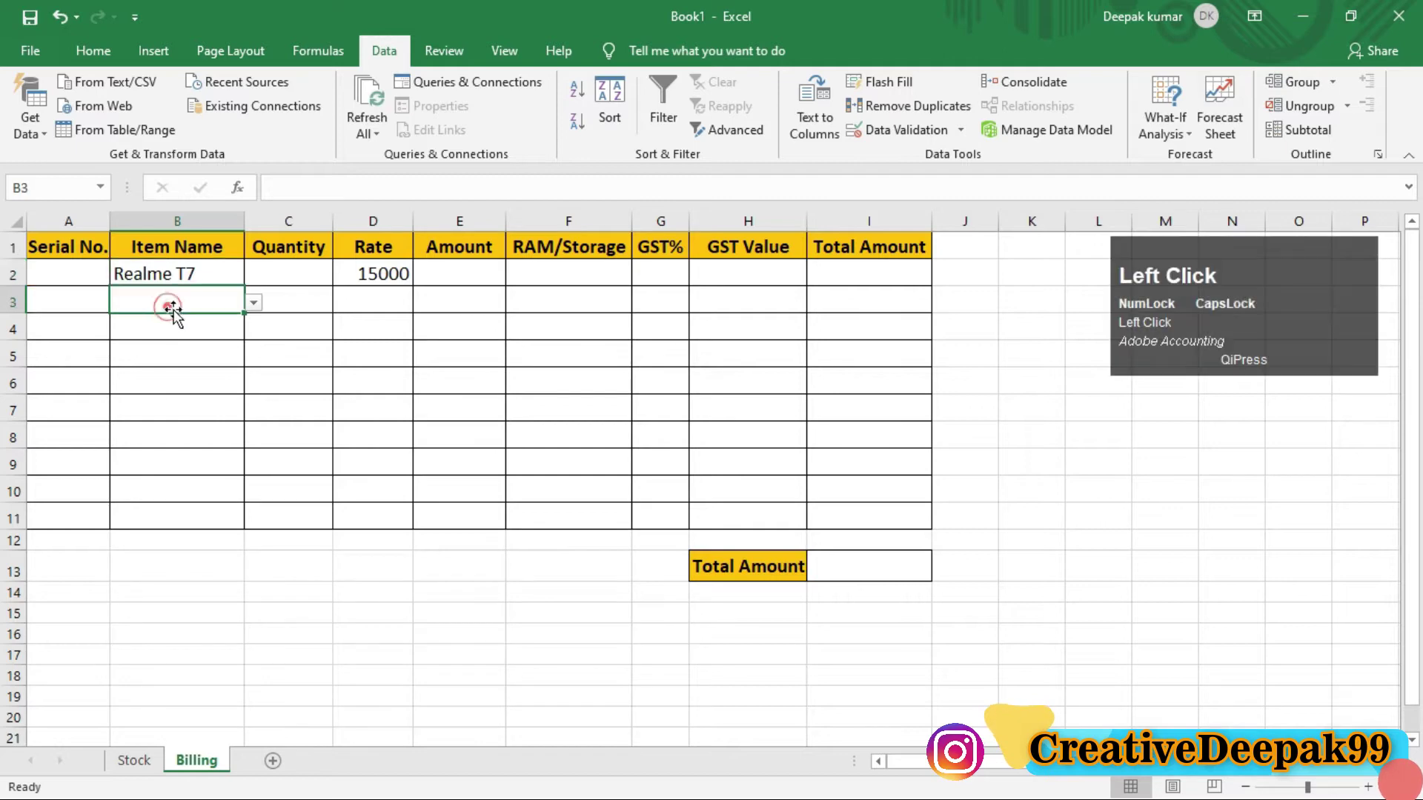
left_click(254, 304)
left_click(190, 368)
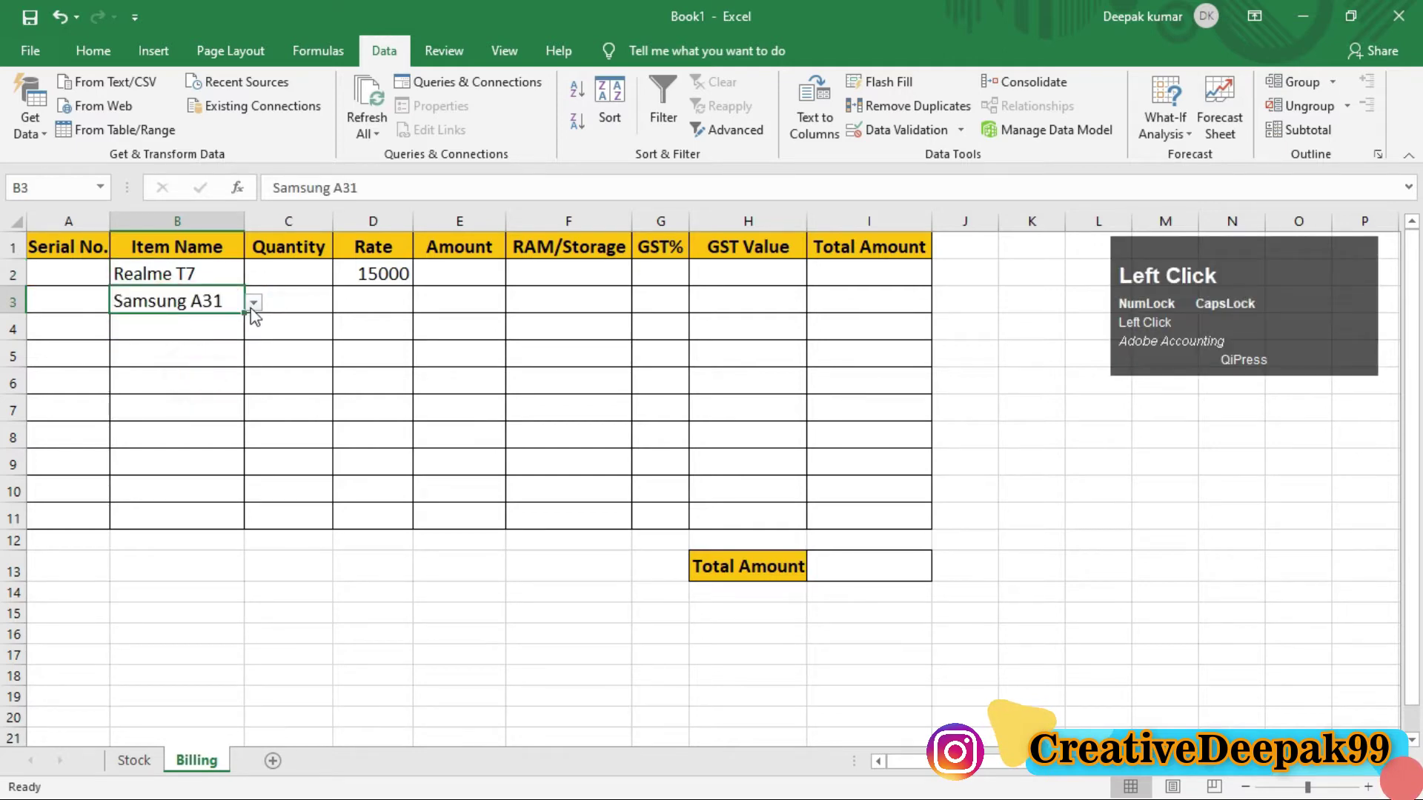
left_click(252, 302)
left_click(198, 401)
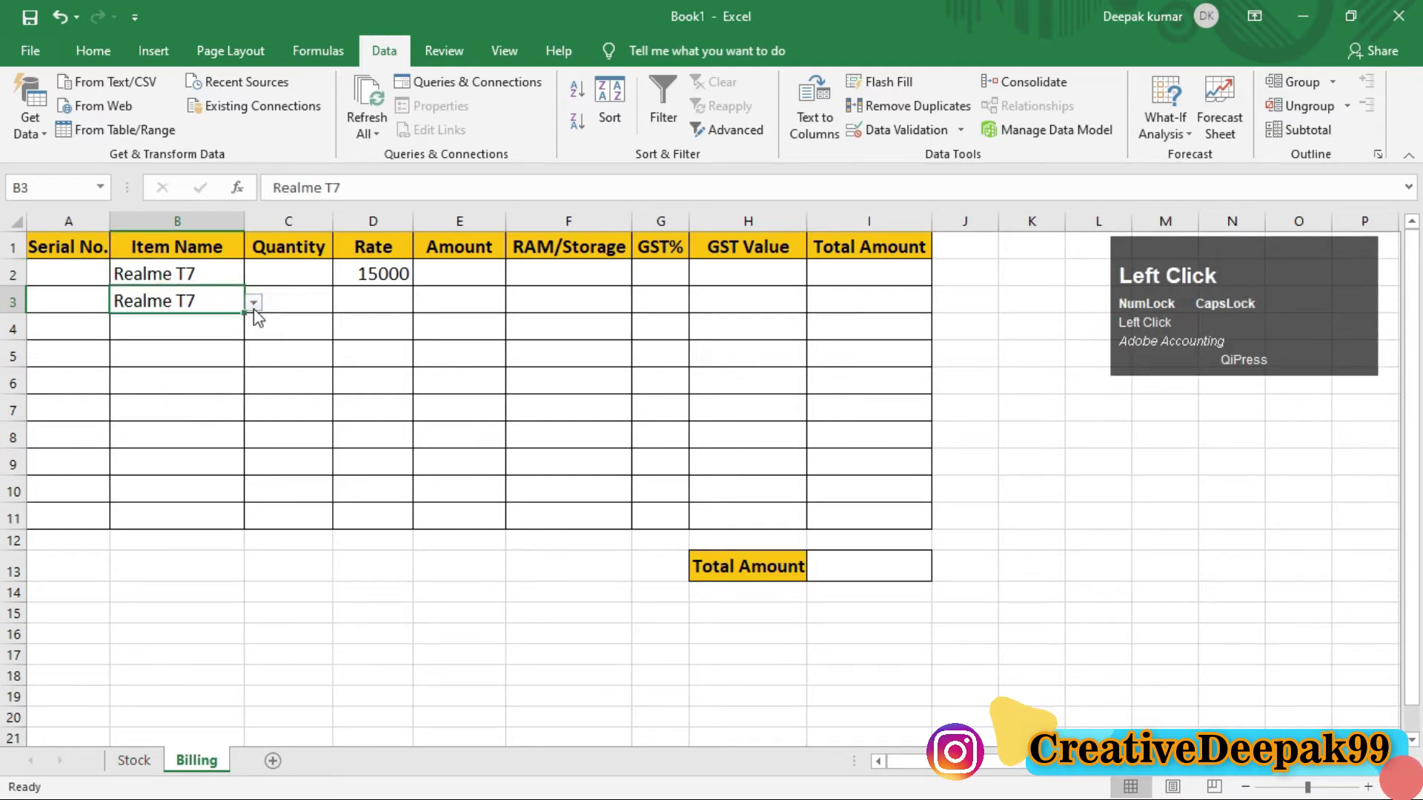
left_click(254, 304)
left_click(195, 413)
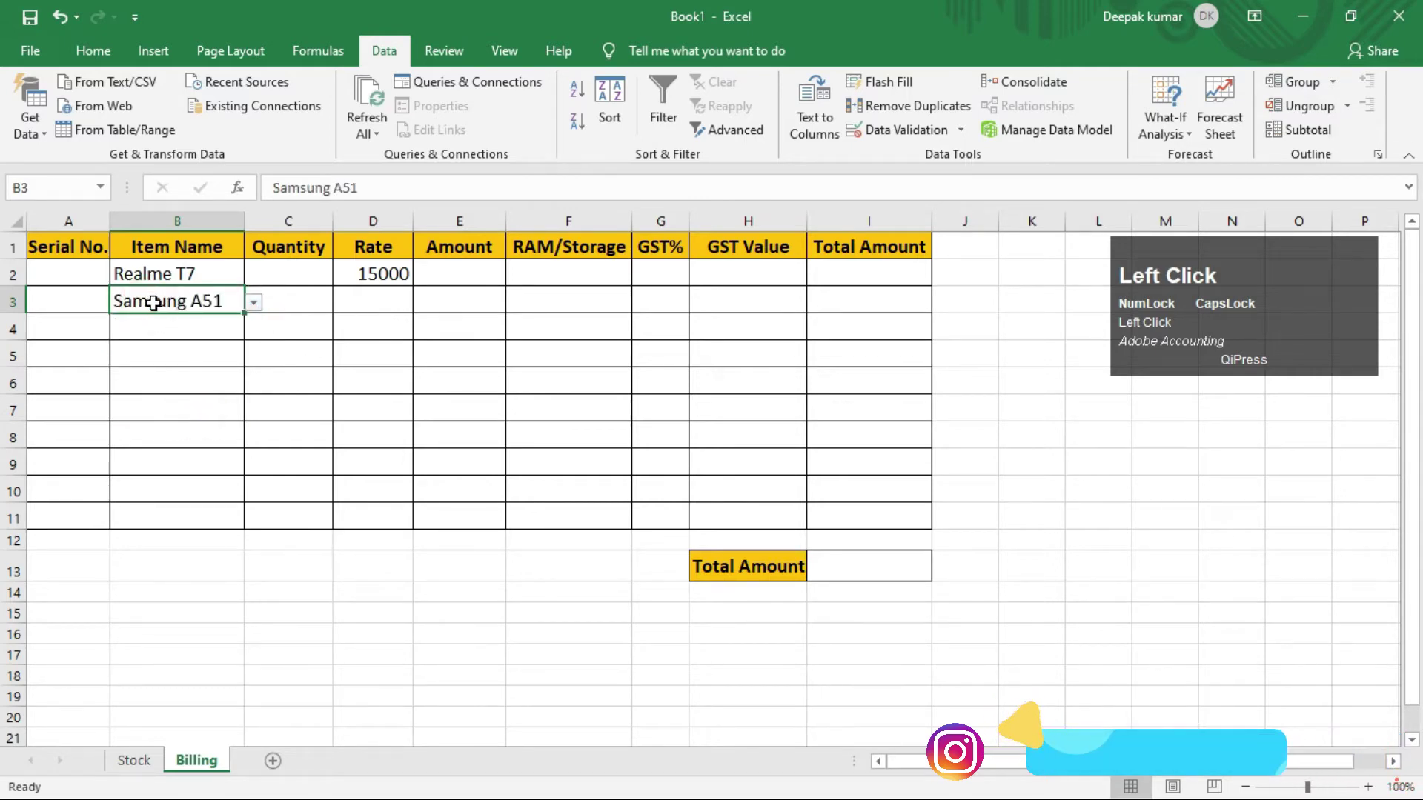
key("Delete")
Step: Clear the test item from B2 and fill the D2 rate lookup down the Rate column through D11
left_click(403, 278)
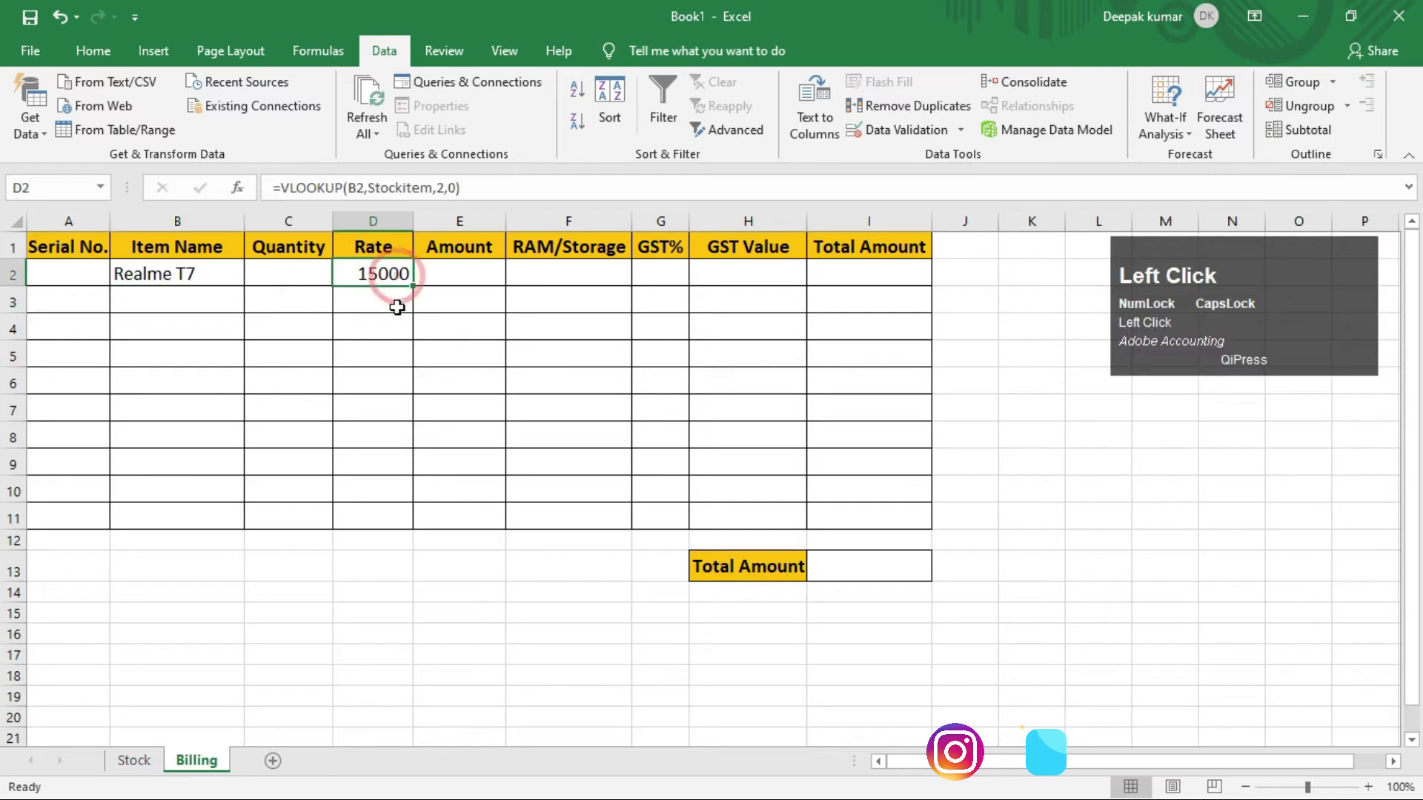
left_click(210, 274)
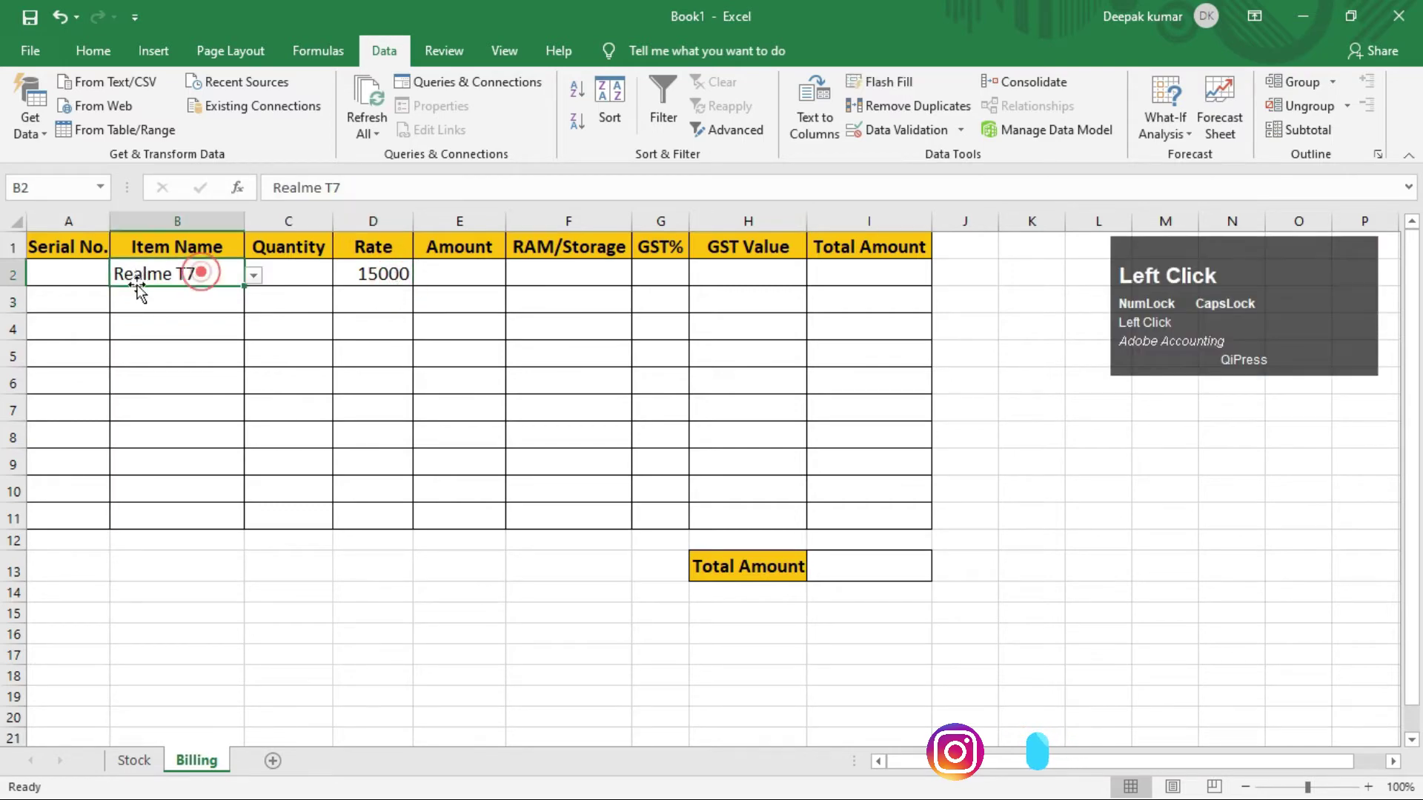
key("Delete")
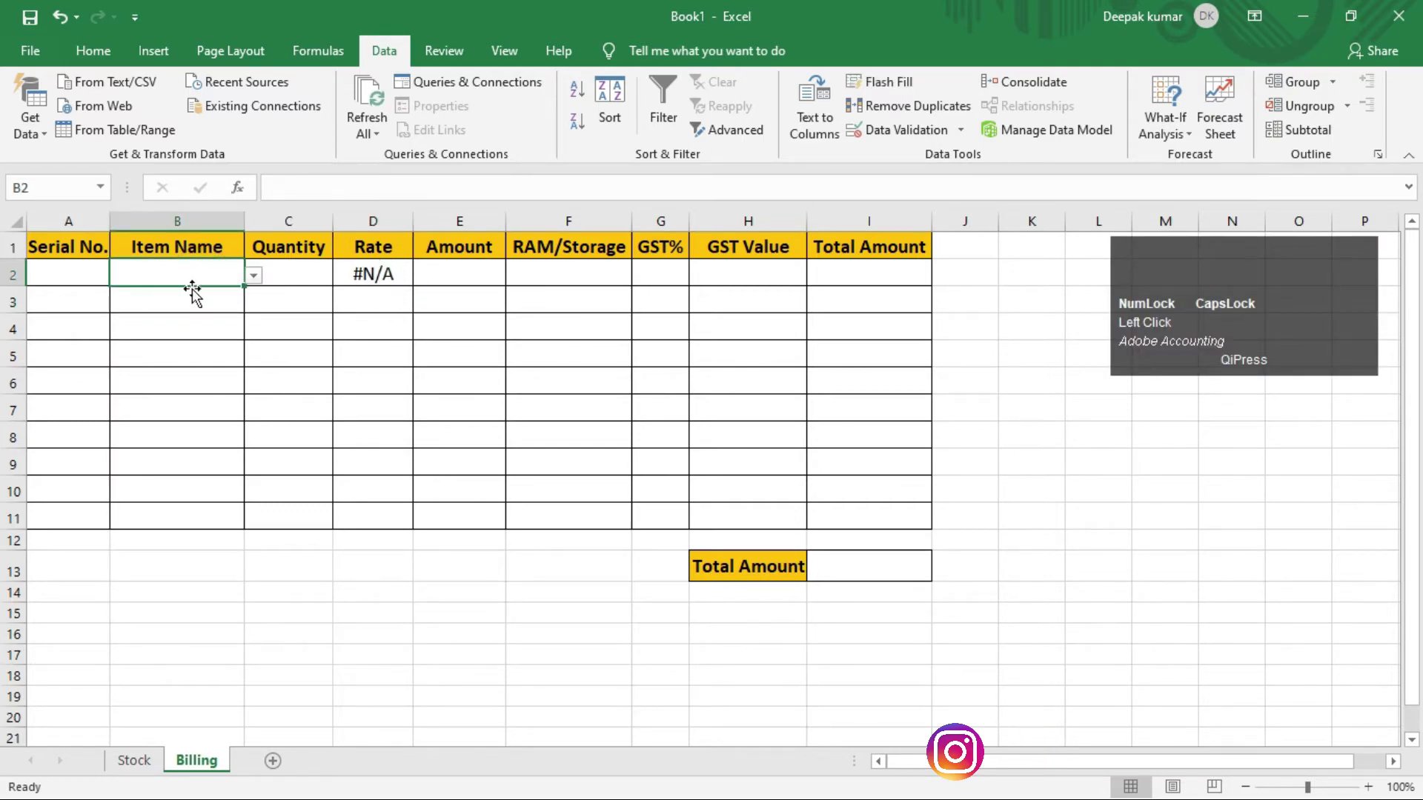
left_click(254, 276)
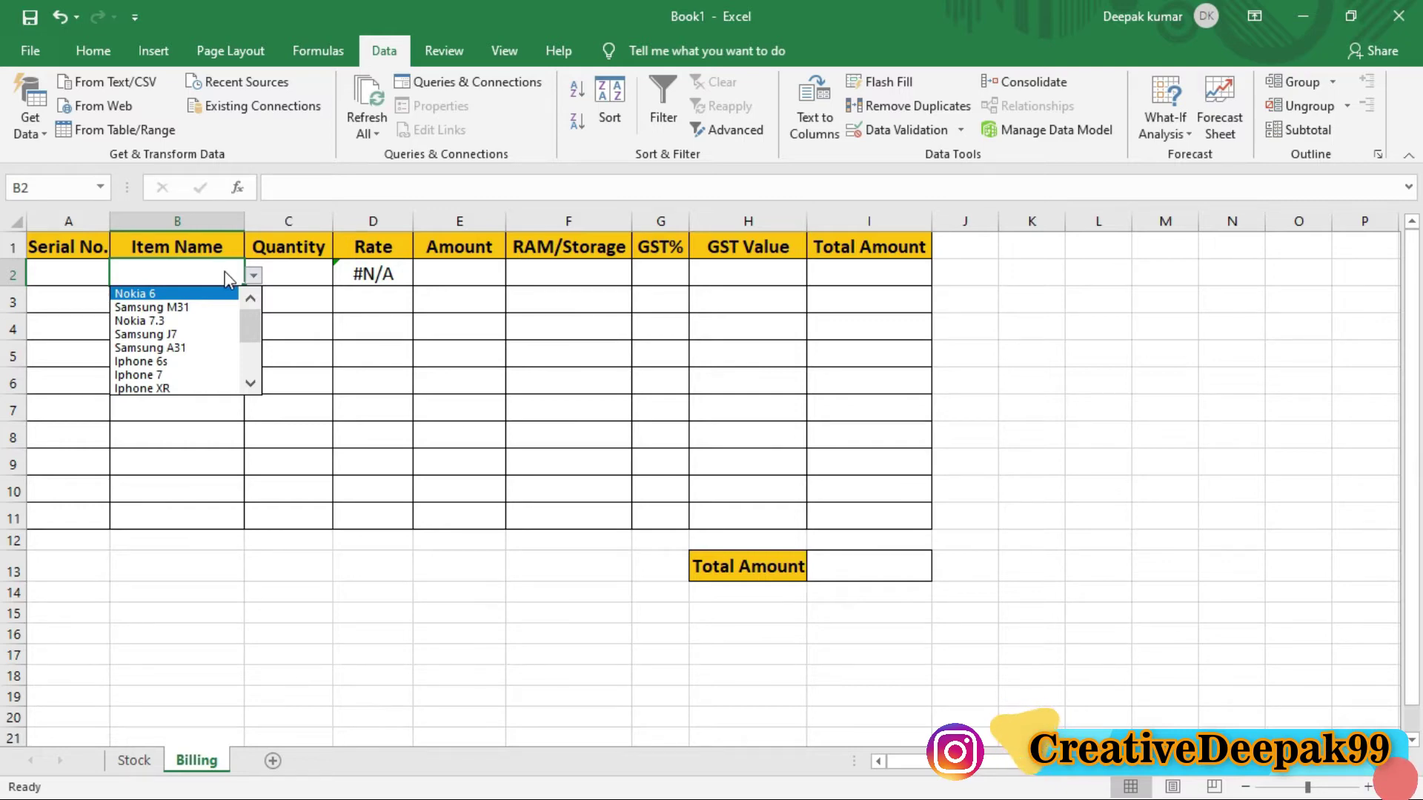
left_click(224, 279)
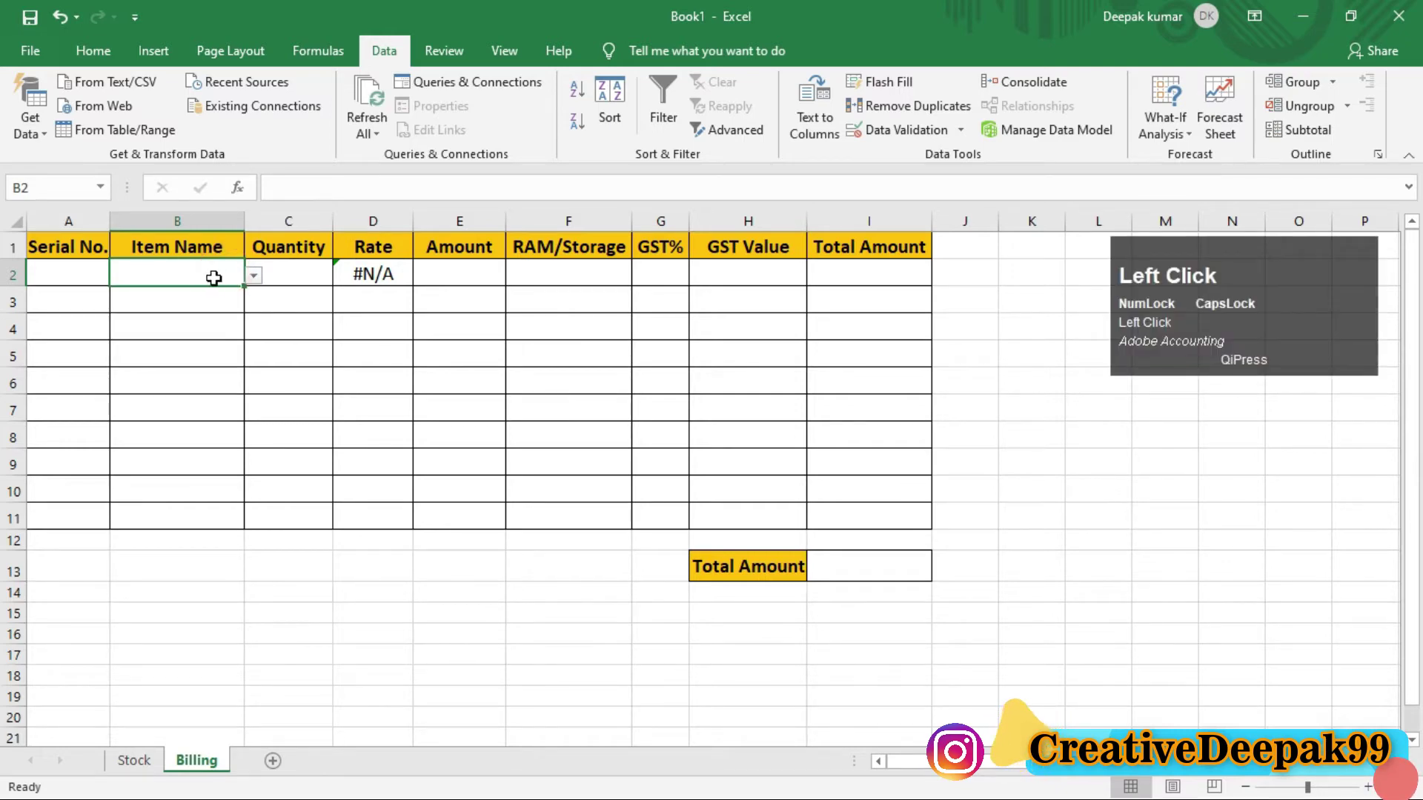
left_click(385, 275)
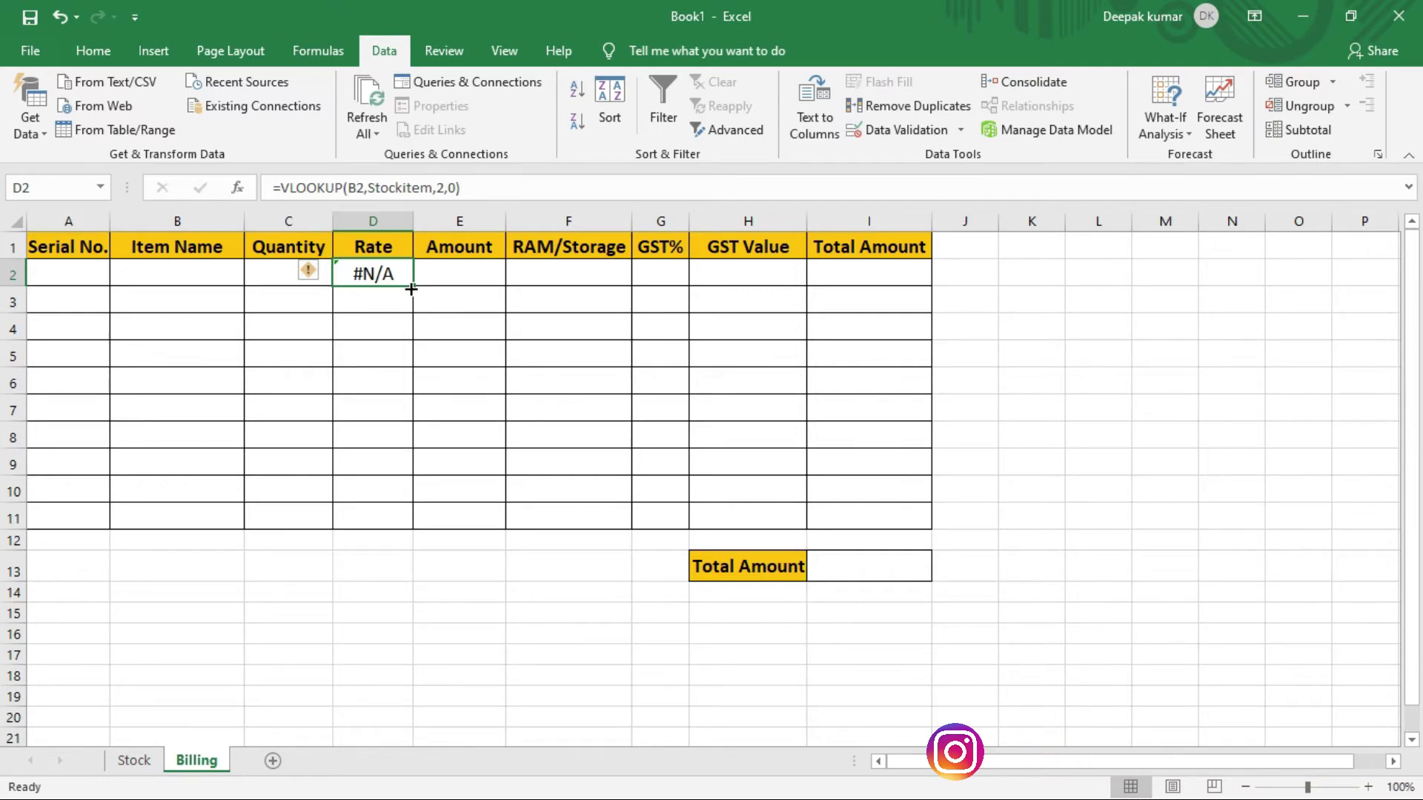
left_click_drag(411, 288, 411, 527)
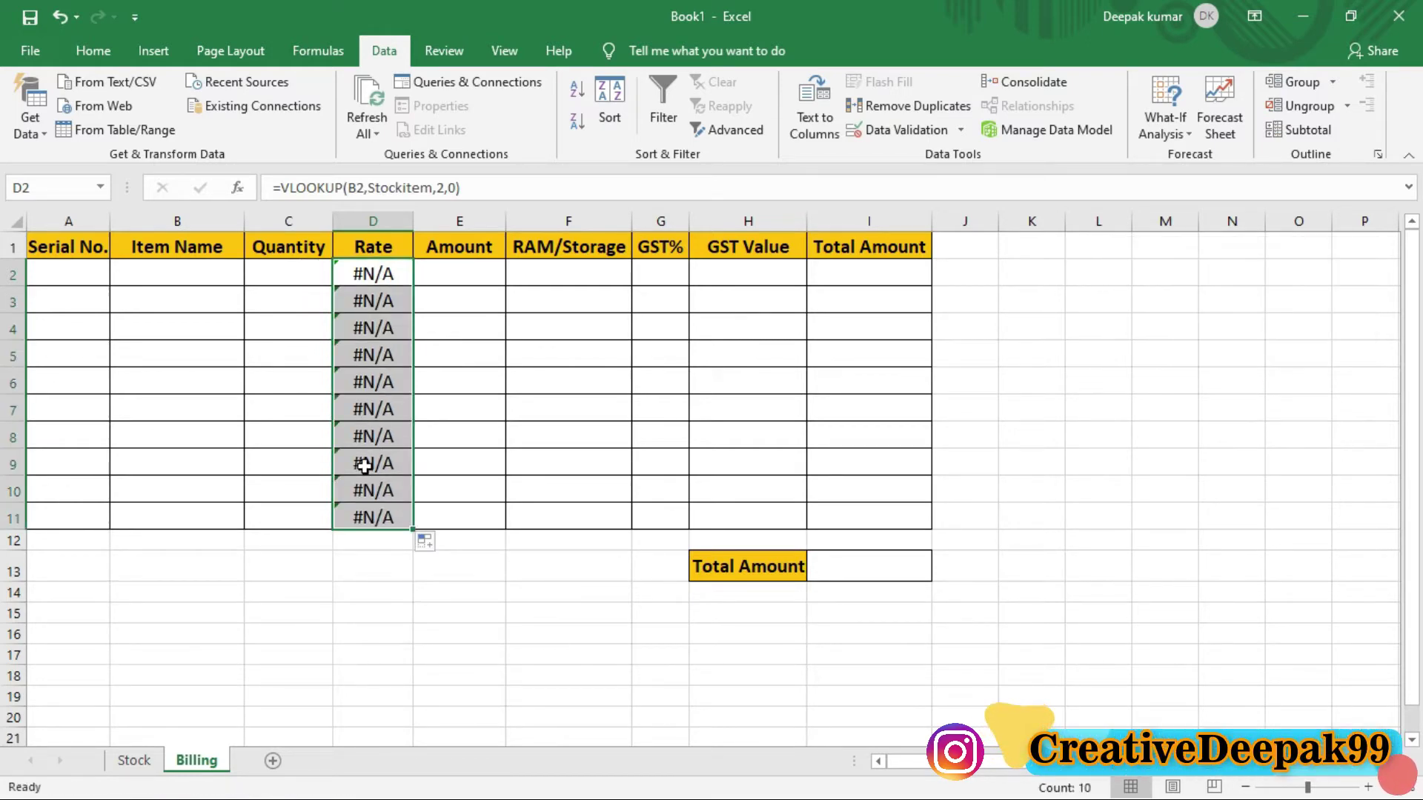
Step: Test the filled lookups with Samsung J7 in B5, Samsung A31 in B2 and Iphone 7 in B4, and clear B2:B5
left_click(158, 356)
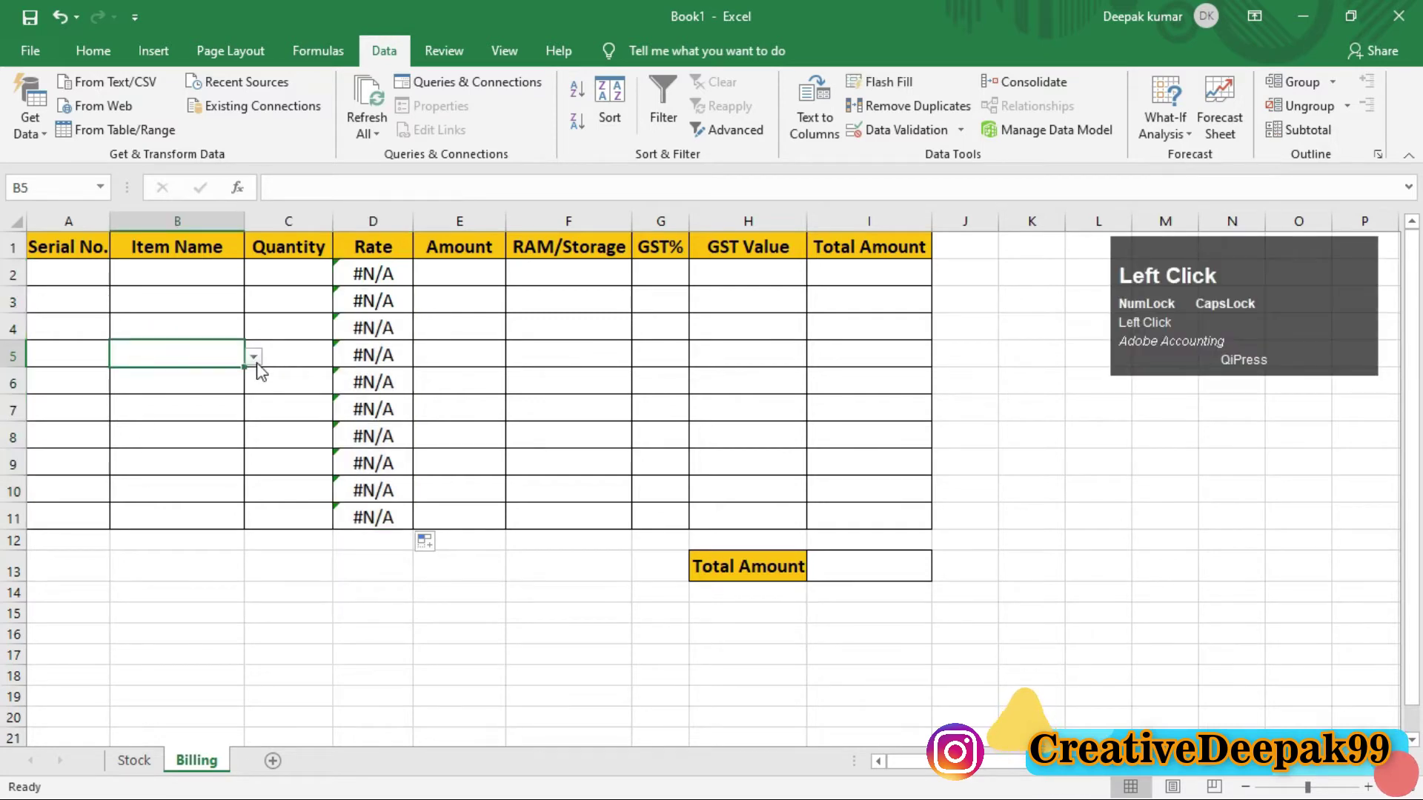
left_click(253, 357)
left_click(207, 405)
left_click(197, 281)
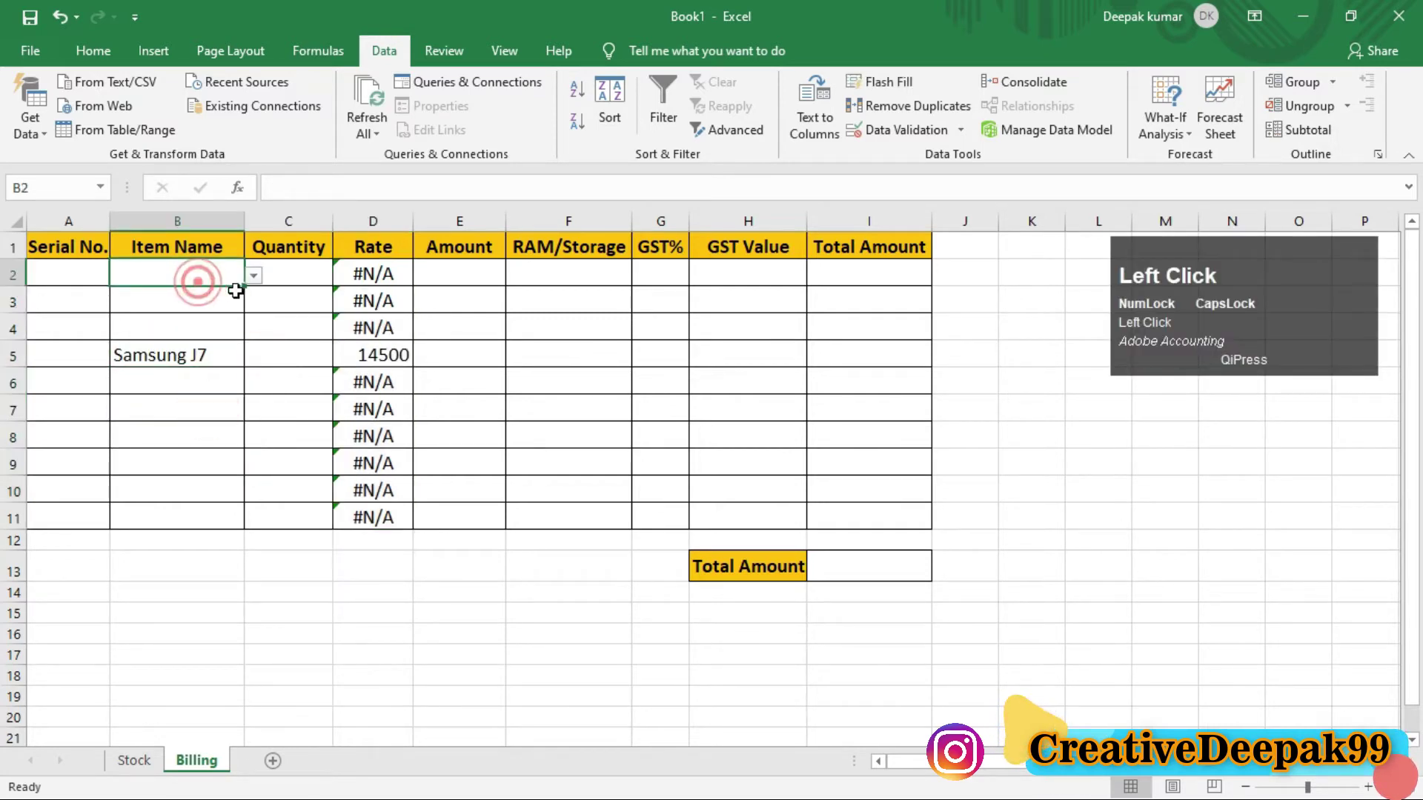
left_click(253, 275)
left_click(207, 343)
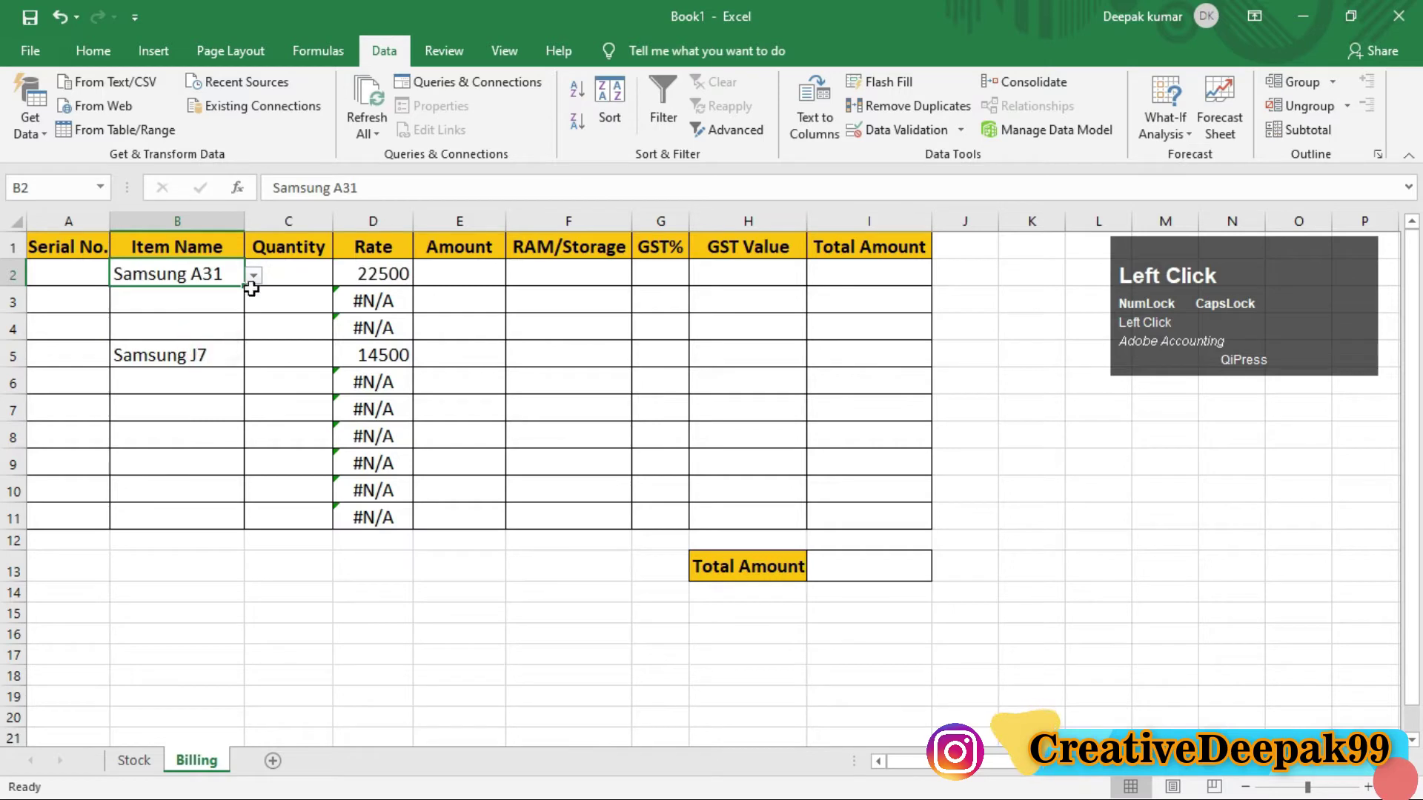
left_click(188, 320)
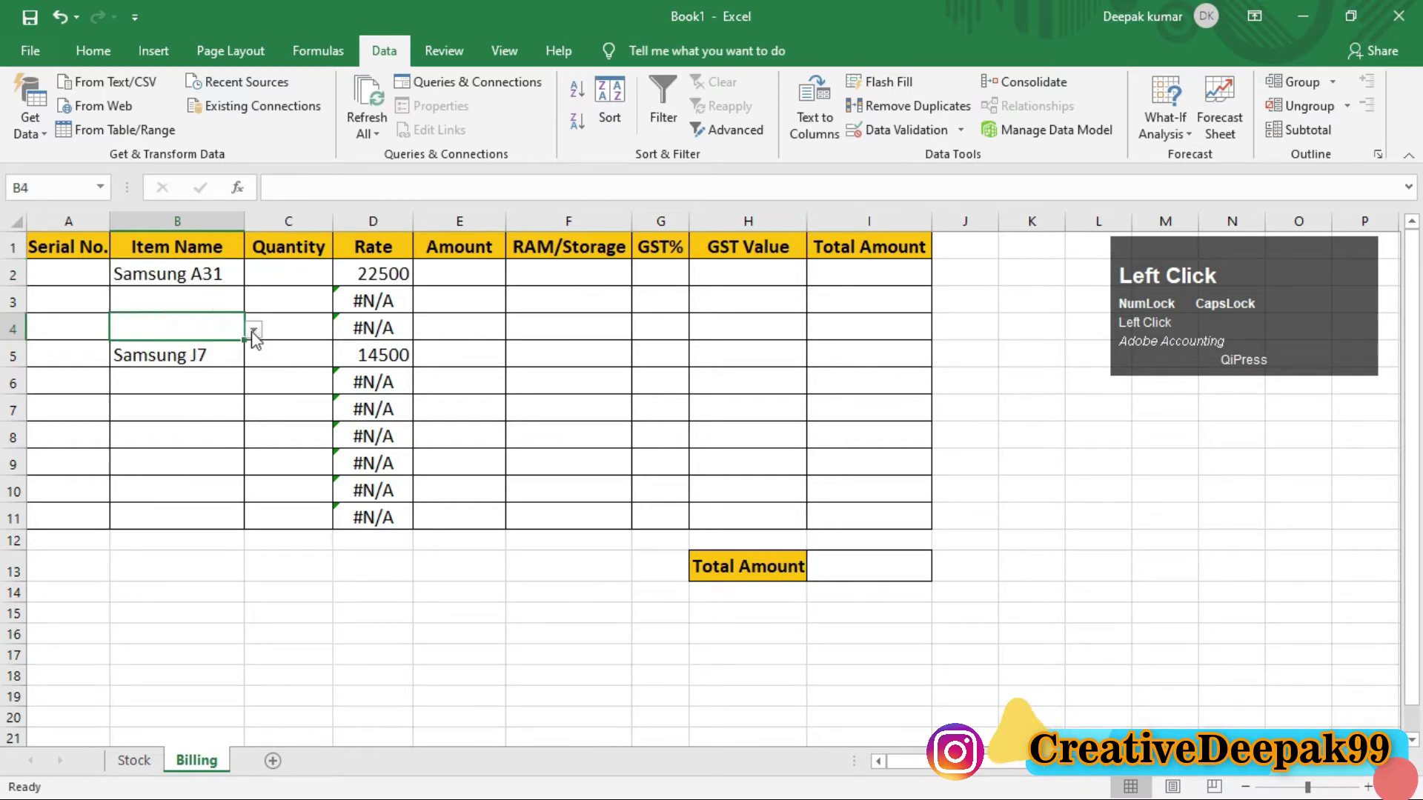
left_click(253, 329)
left_click(186, 429)
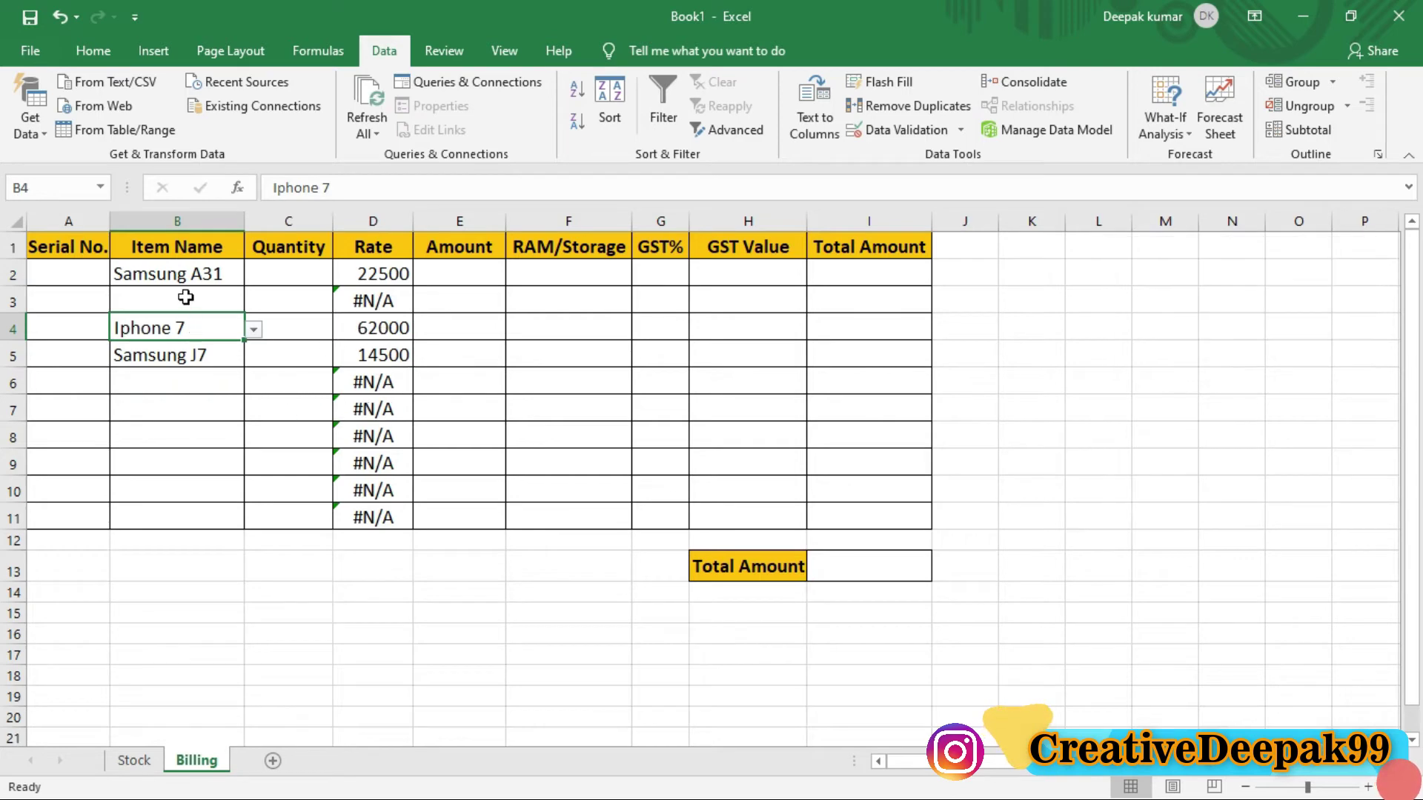
left_click_drag(180, 276, 176, 367)
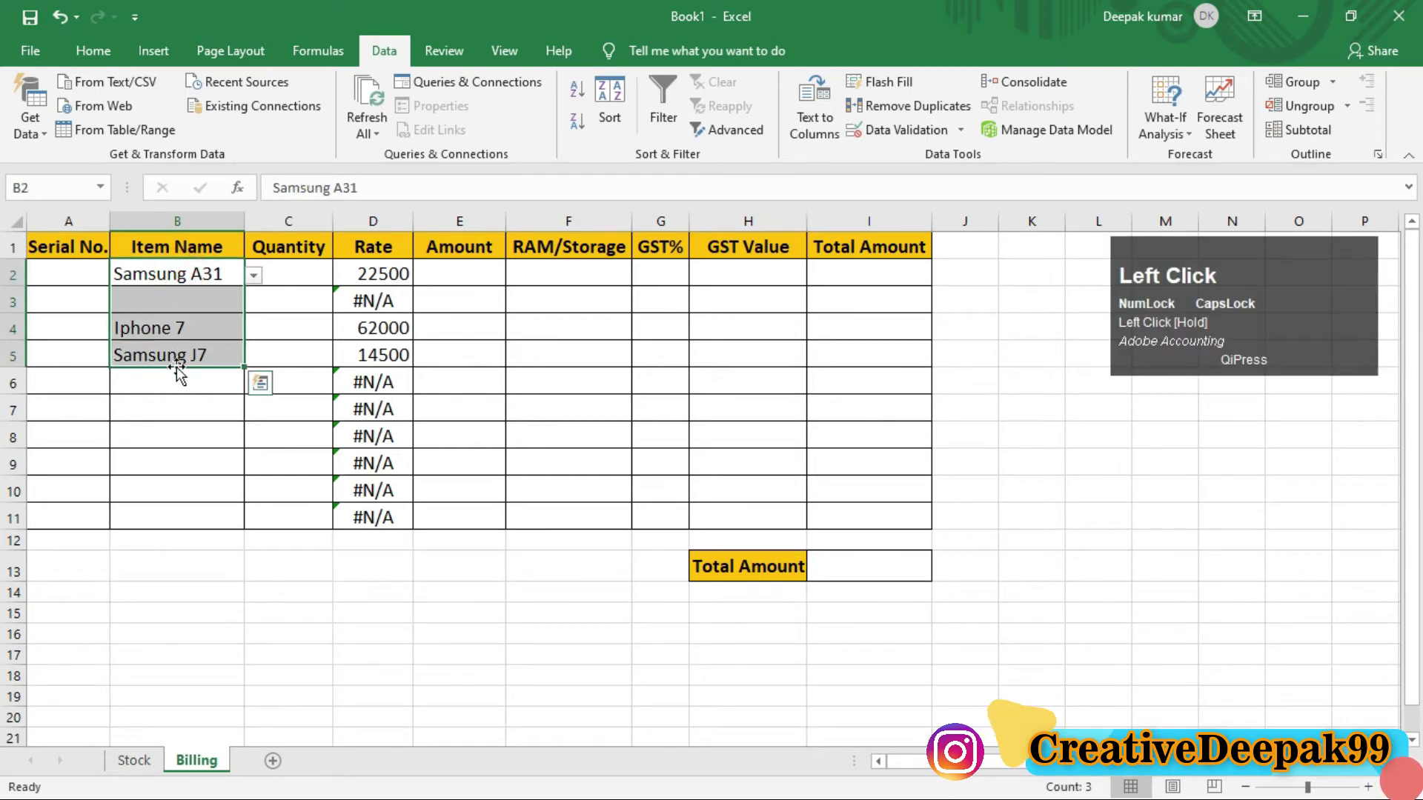
key("Delete")
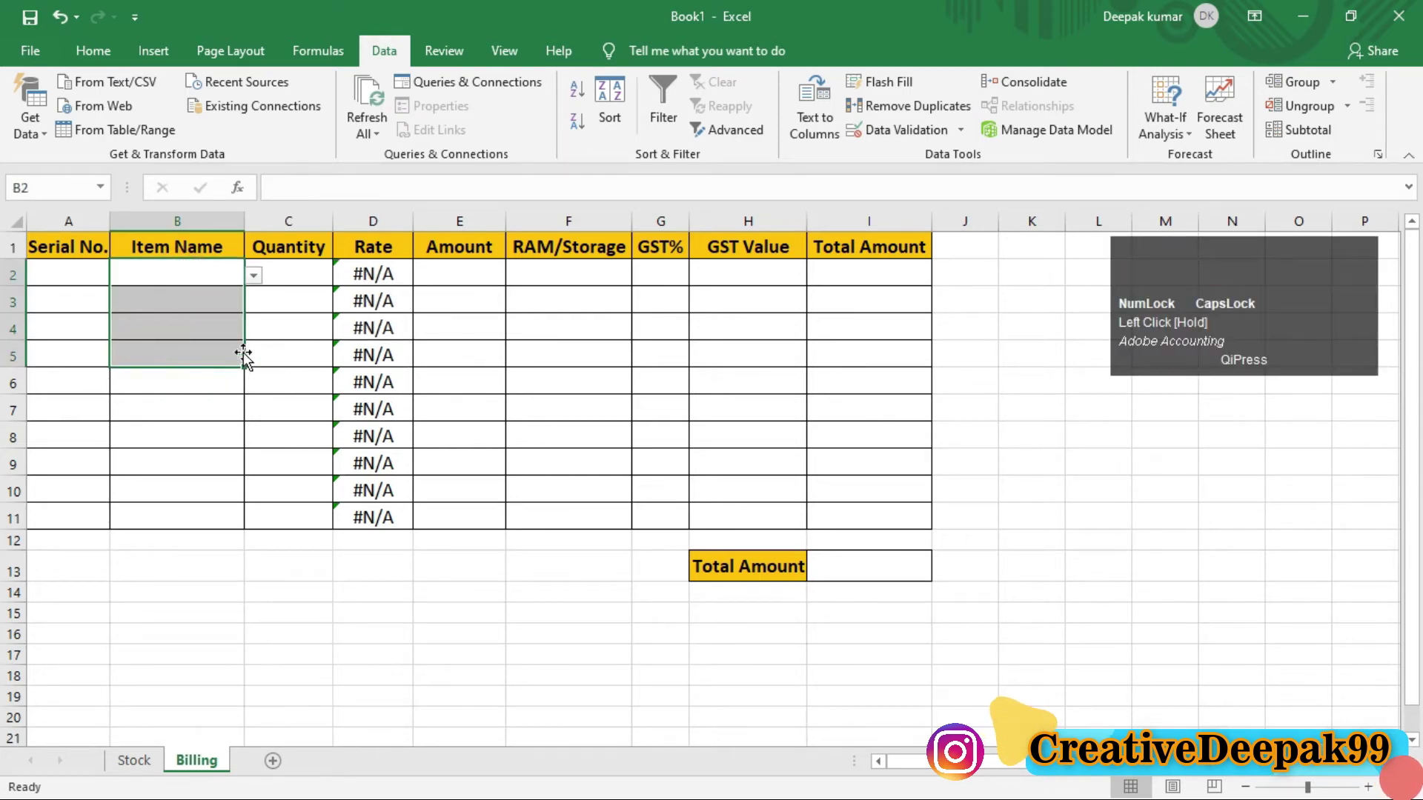
Step: Check the VLOOKUP formulas in Rate cells D2 and D5
left_click(367, 274)
left_click(380, 356)
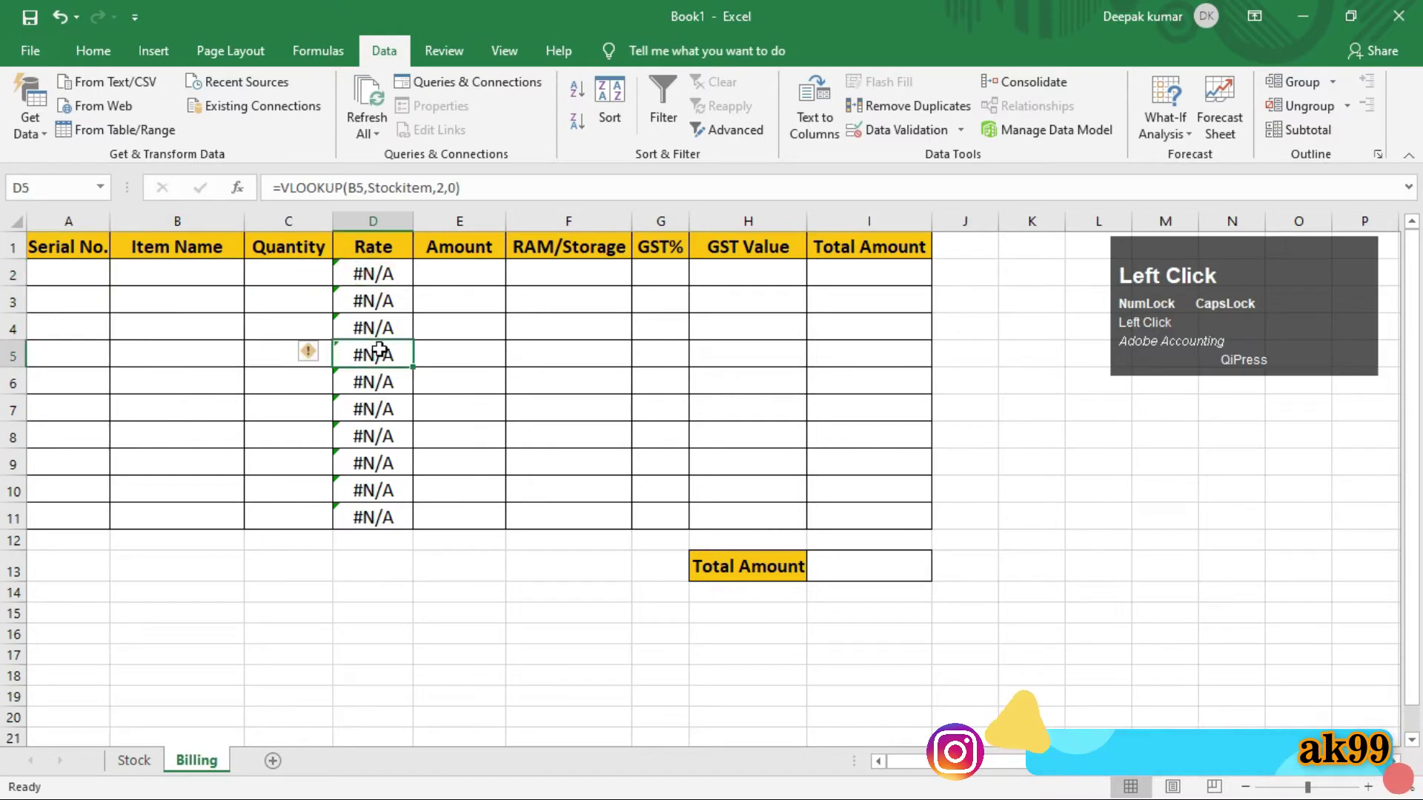
left_click(375, 280)
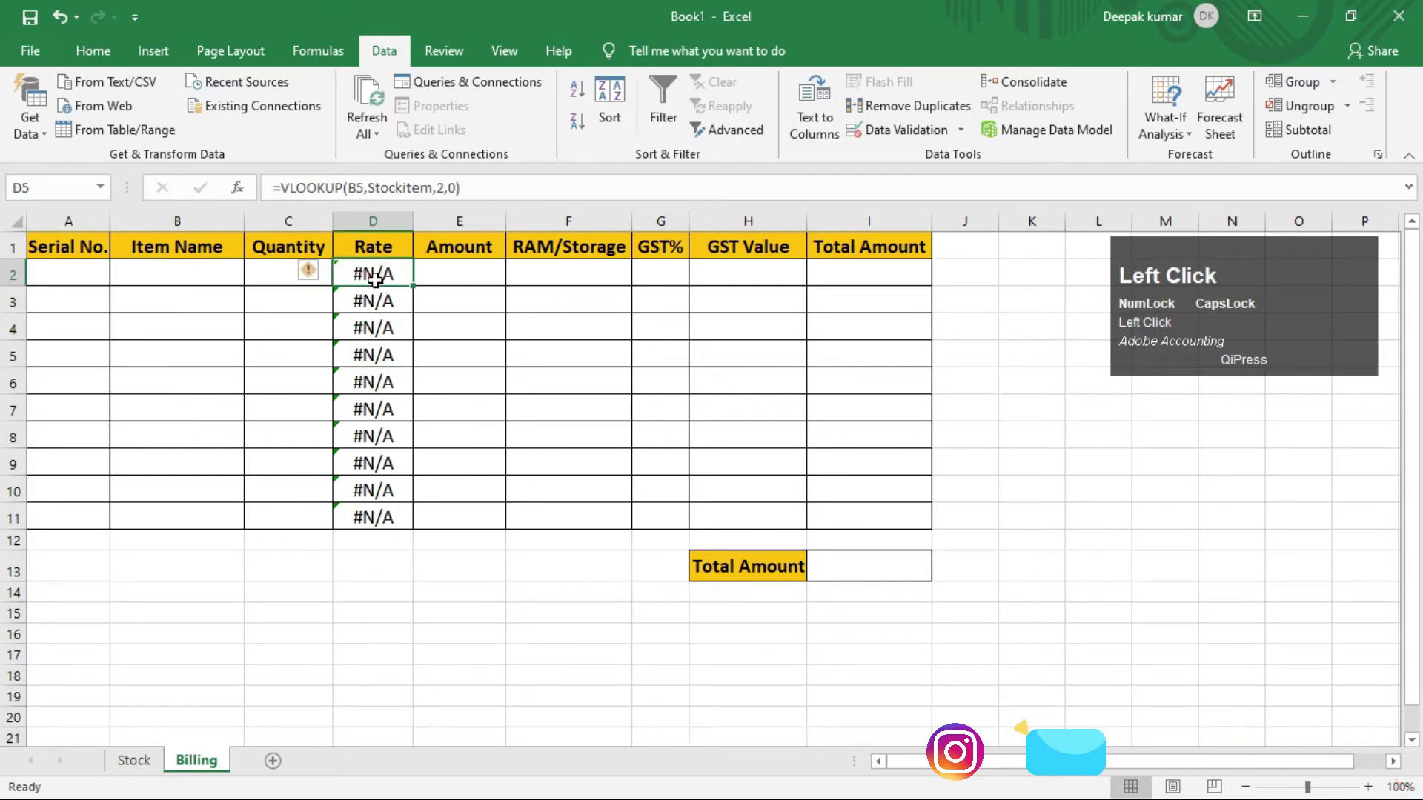
left_click(457, 273)
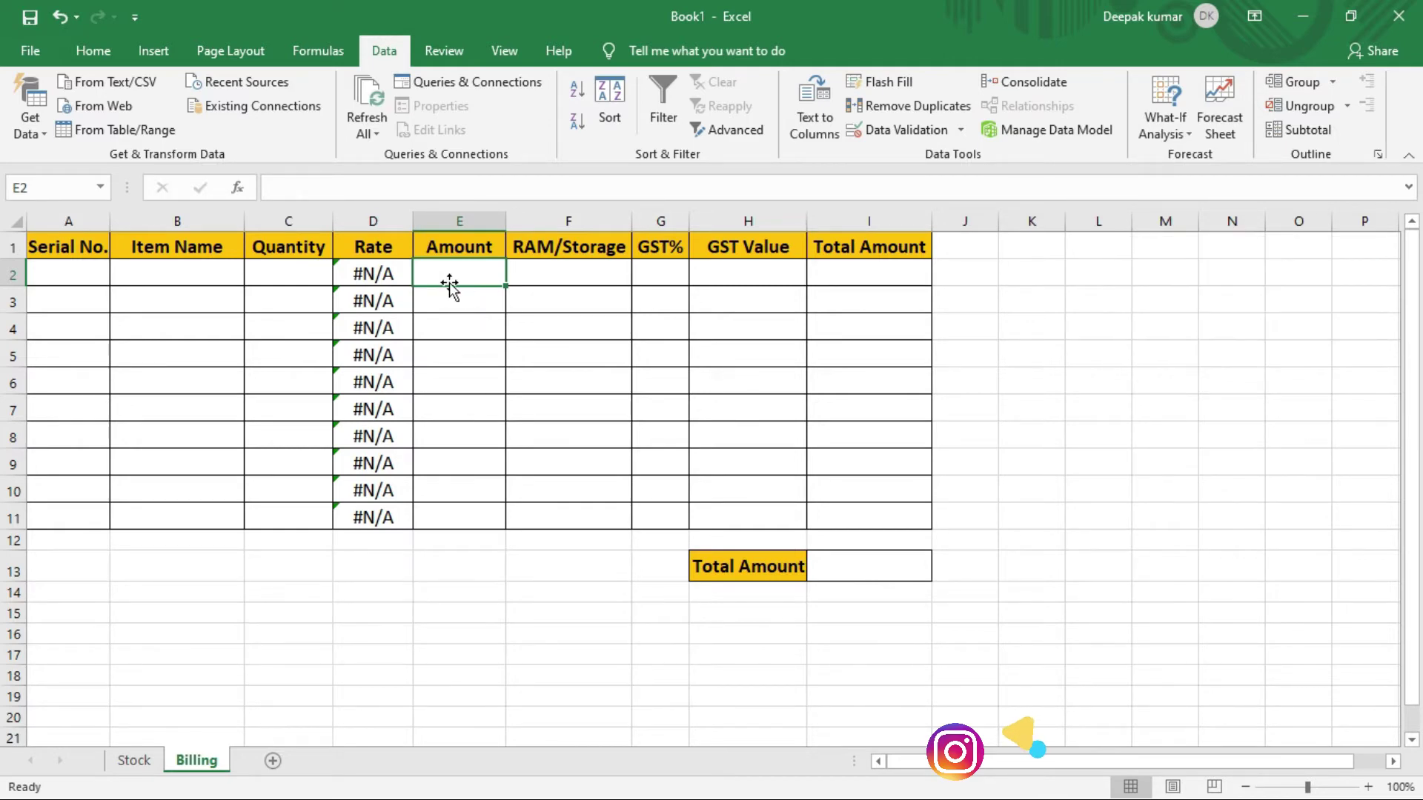
Step: Fill in the first billing row with Samsung M31 as the item in B2 and a quantity of 5 in C2
left_click(180, 276)
left_click(253, 277)
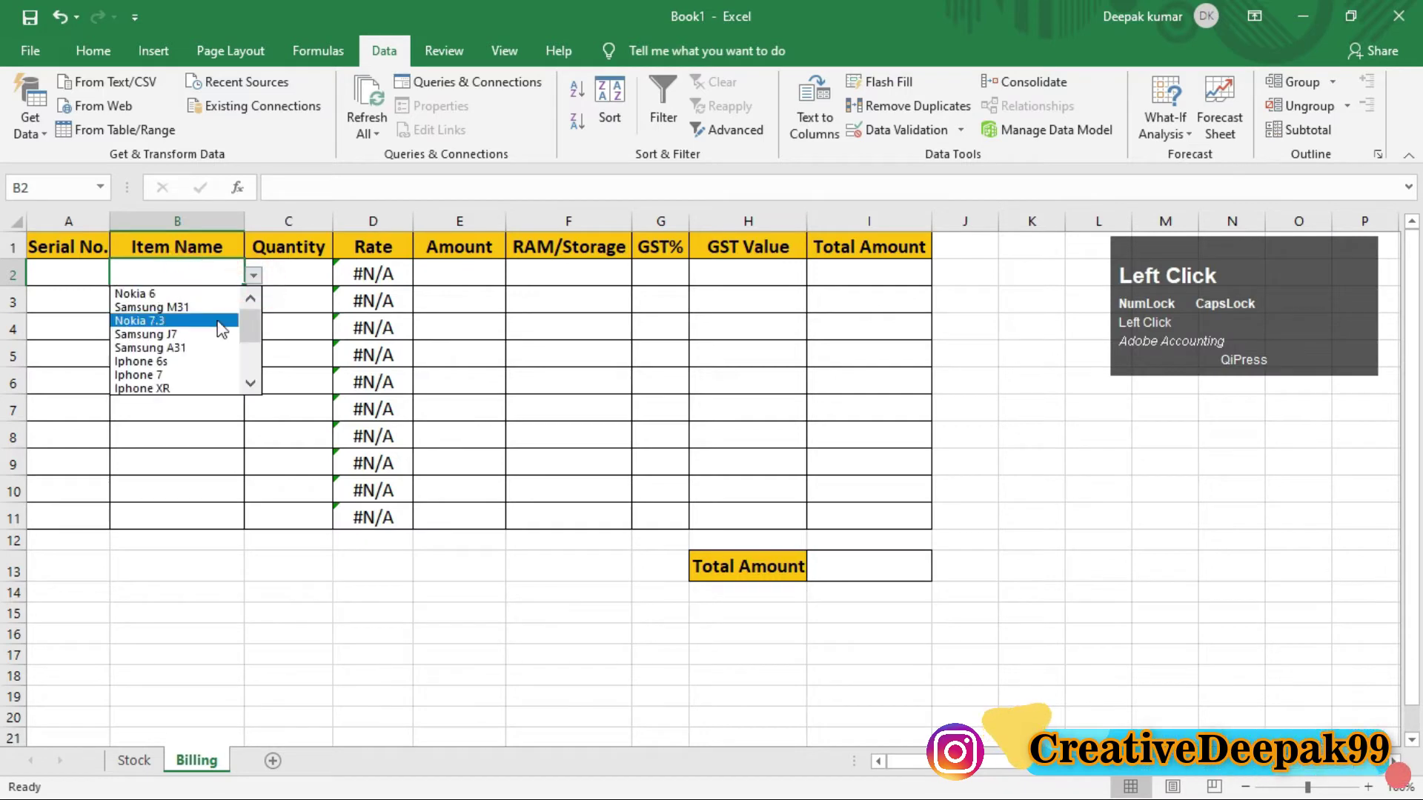
left_click(197, 307)
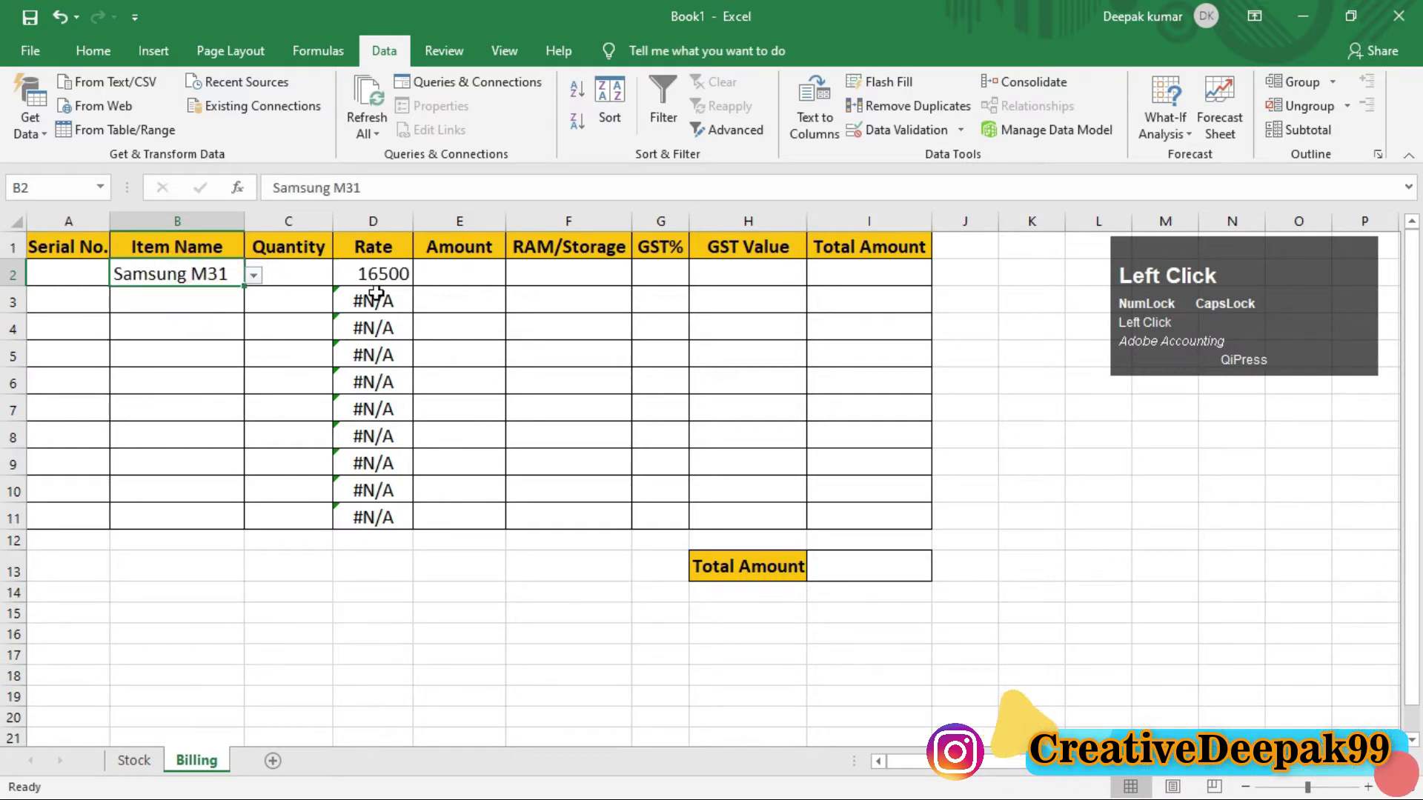
left_click(294, 278)
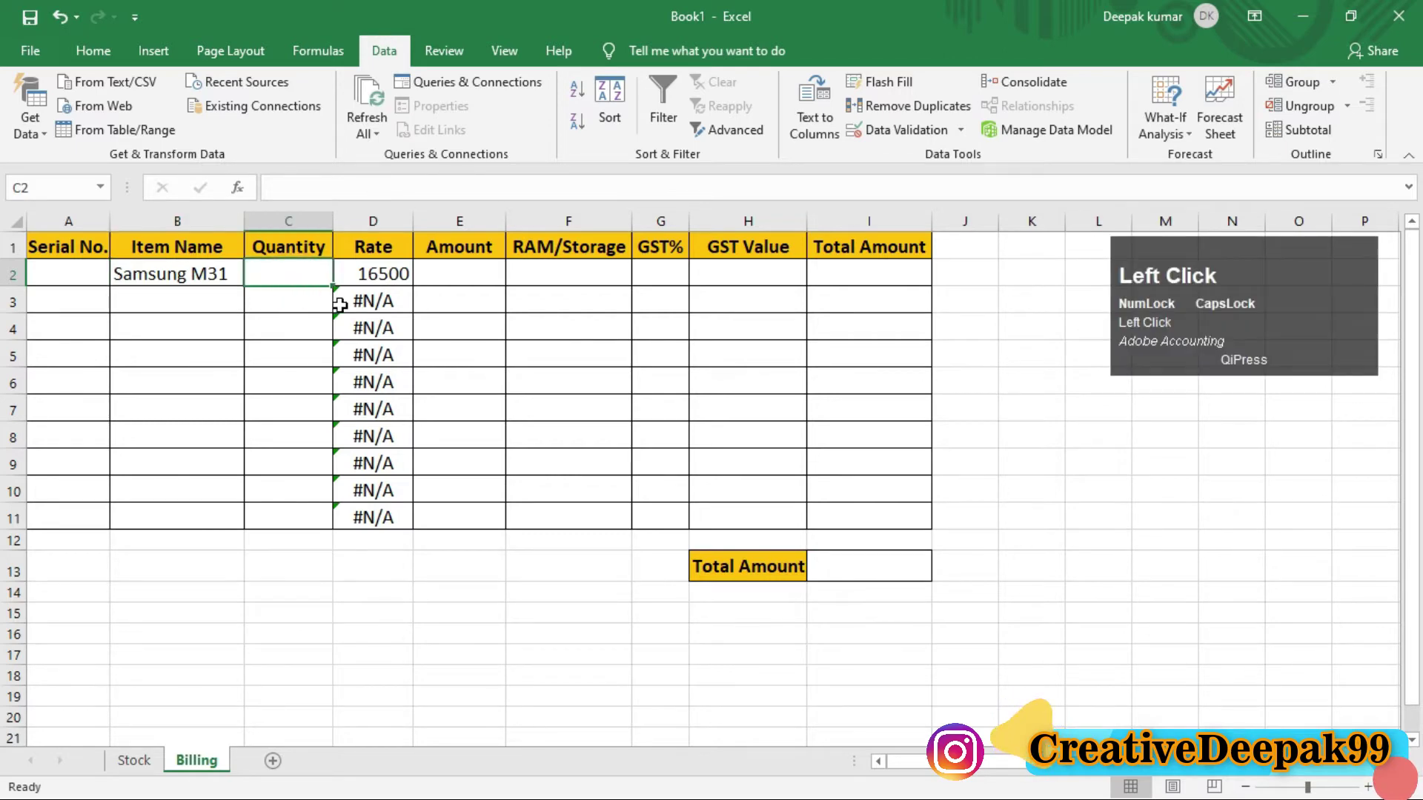
type("5")
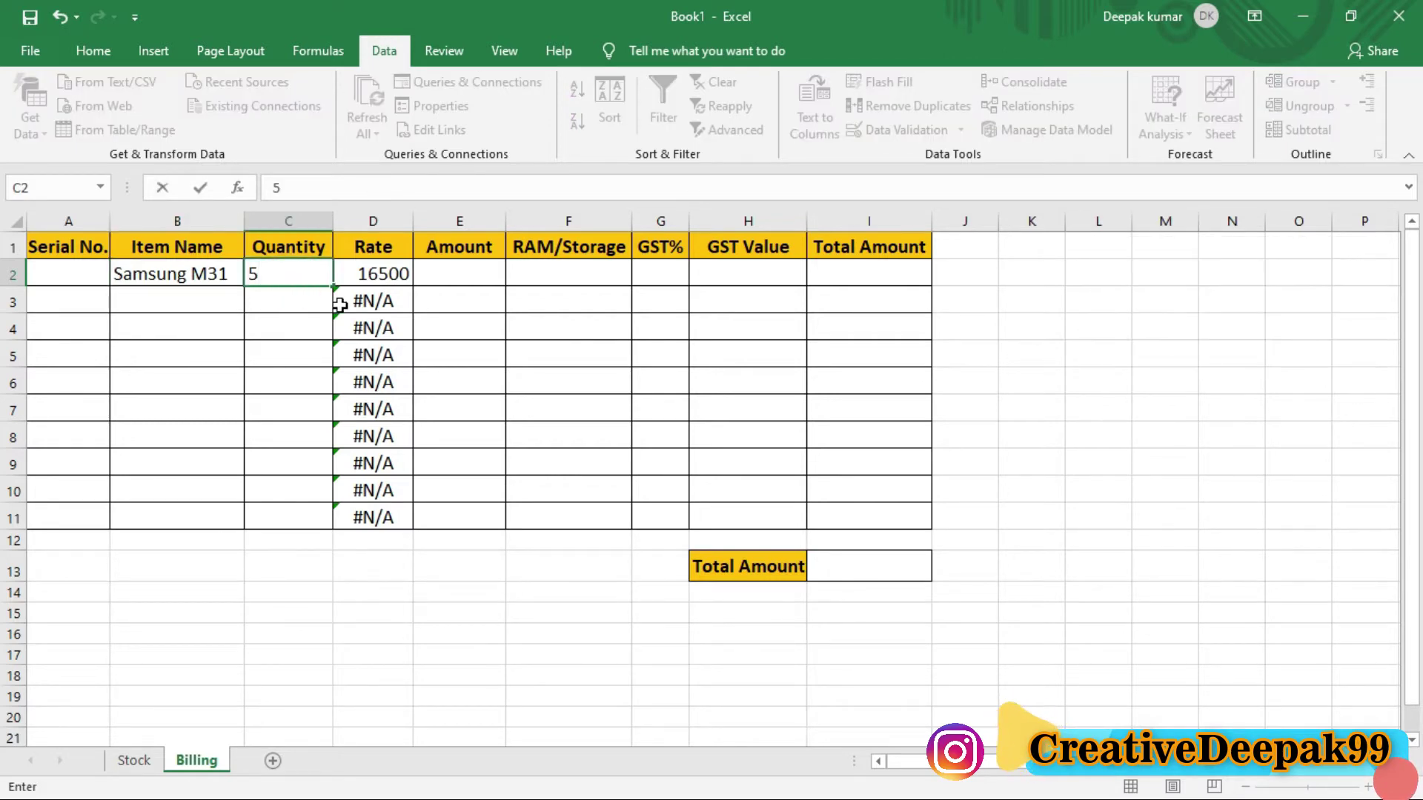
key("Return")
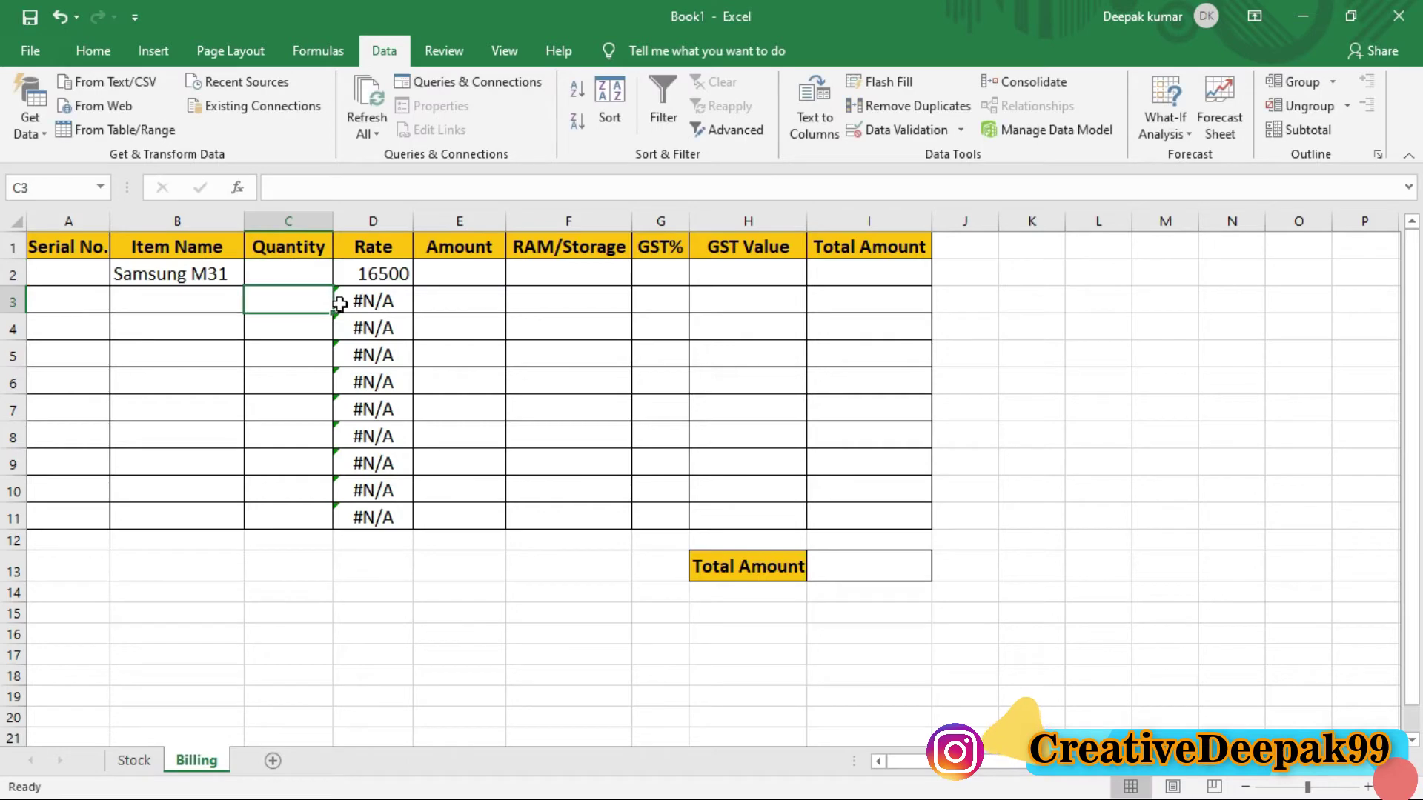
left_click(379, 276)
left_click(302, 277)
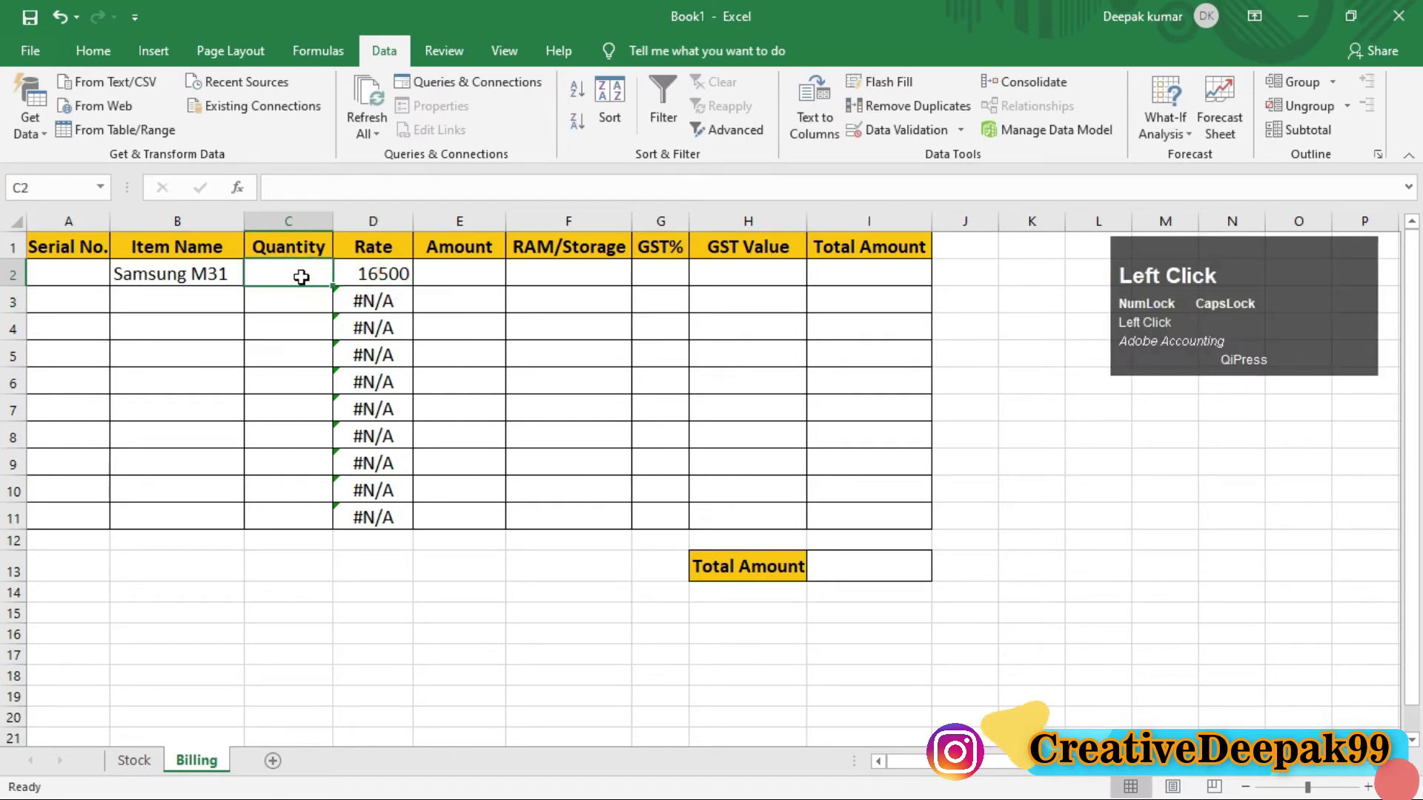
type("5")
key("Return")
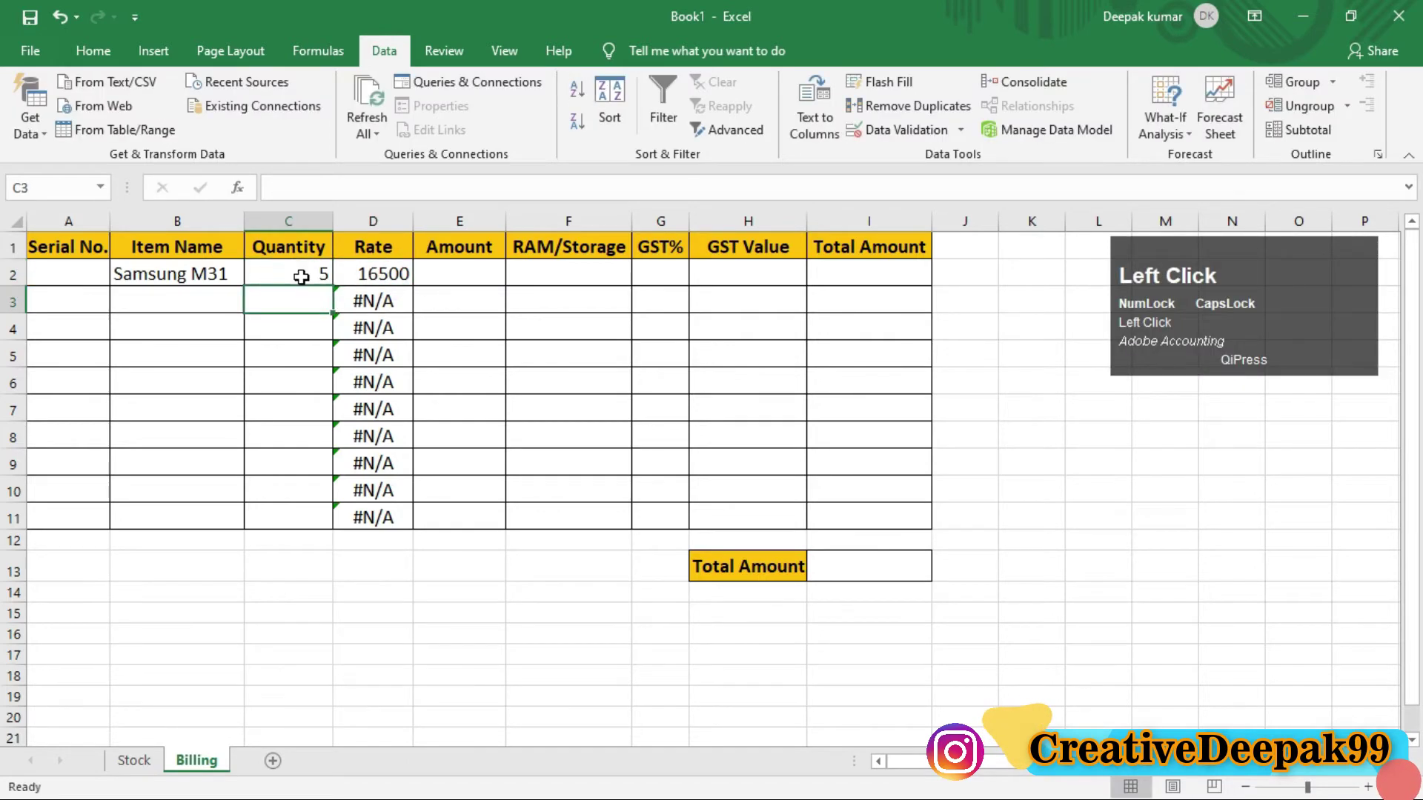
Step: Clear the Samsung M31 quantity in C2 and enter 5 there again
left_click(450, 272)
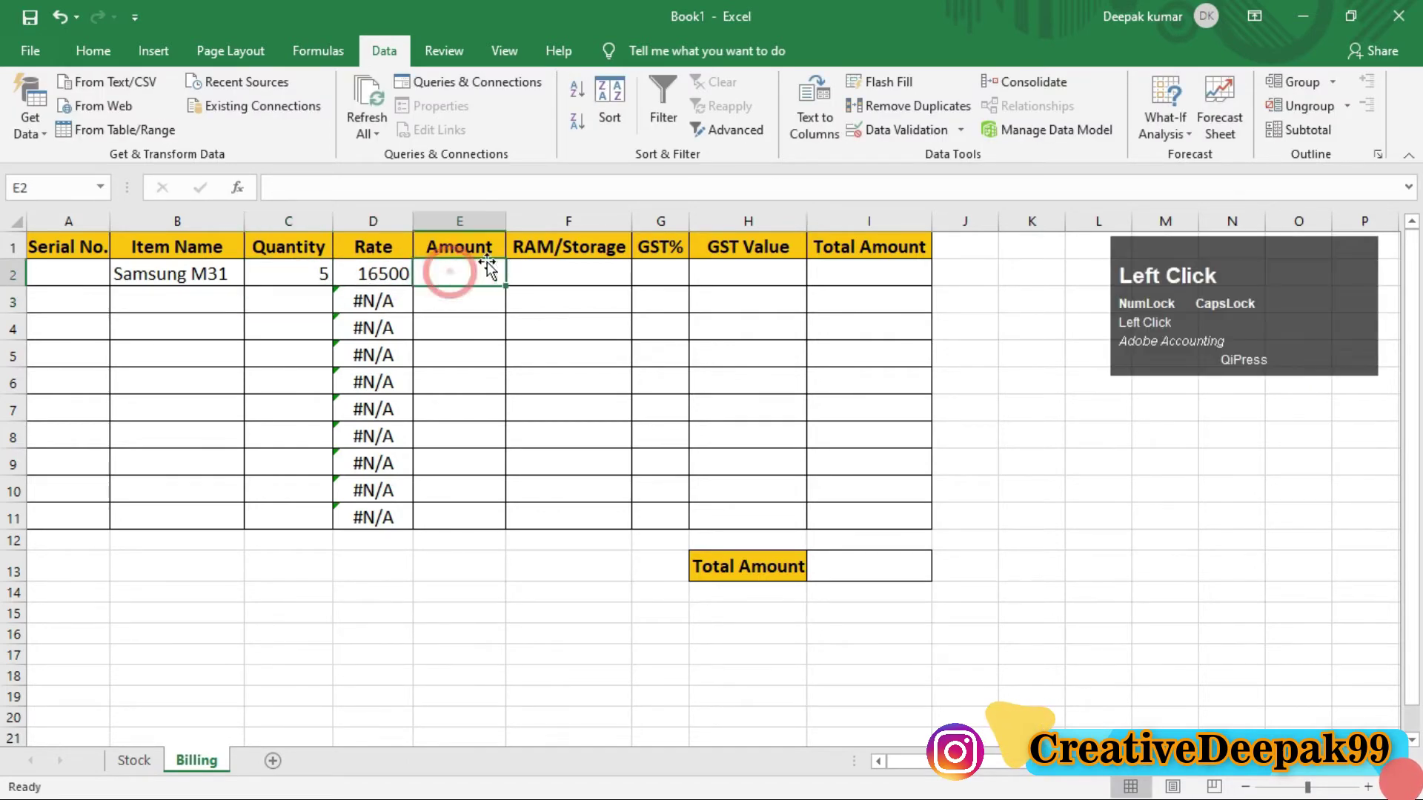
left_click(299, 283)
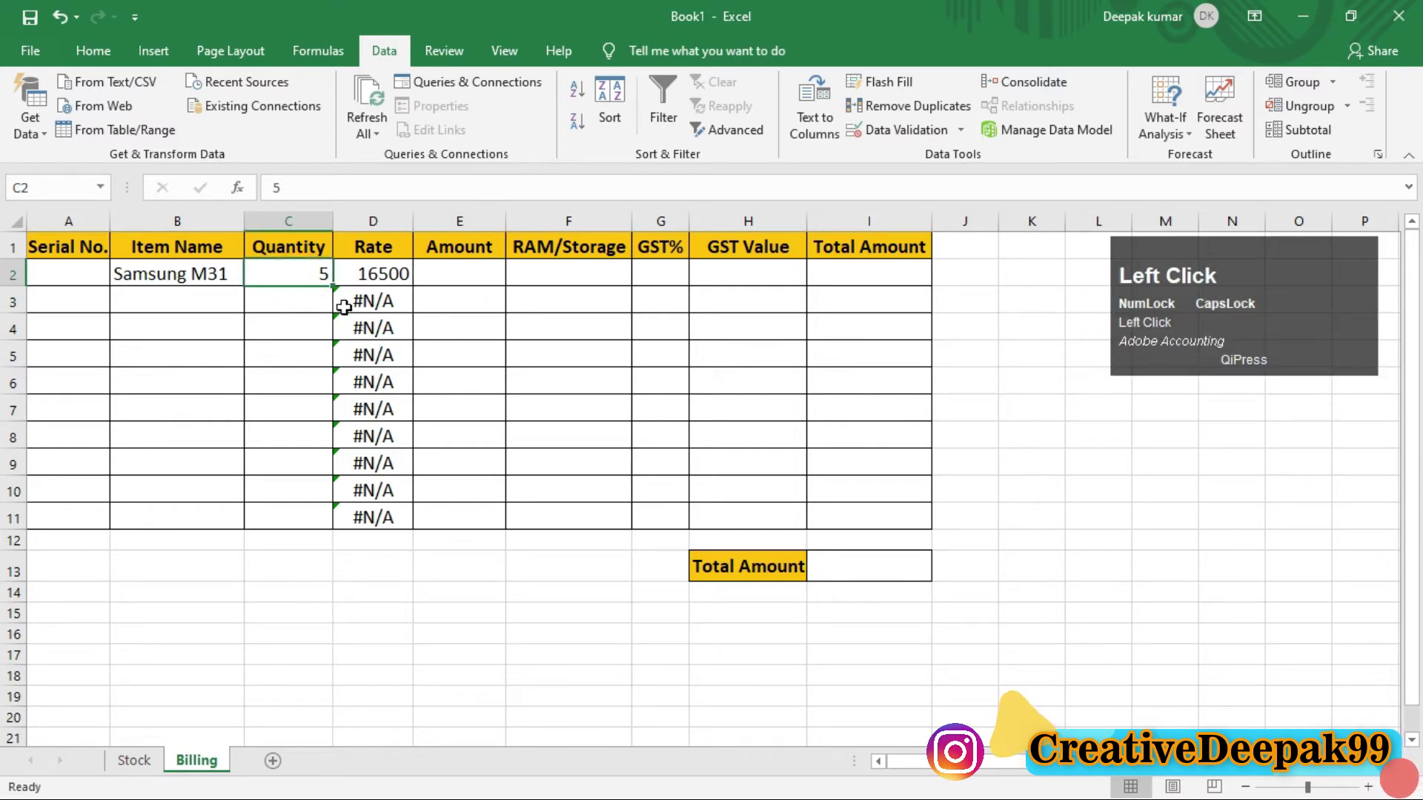
key("Delete")
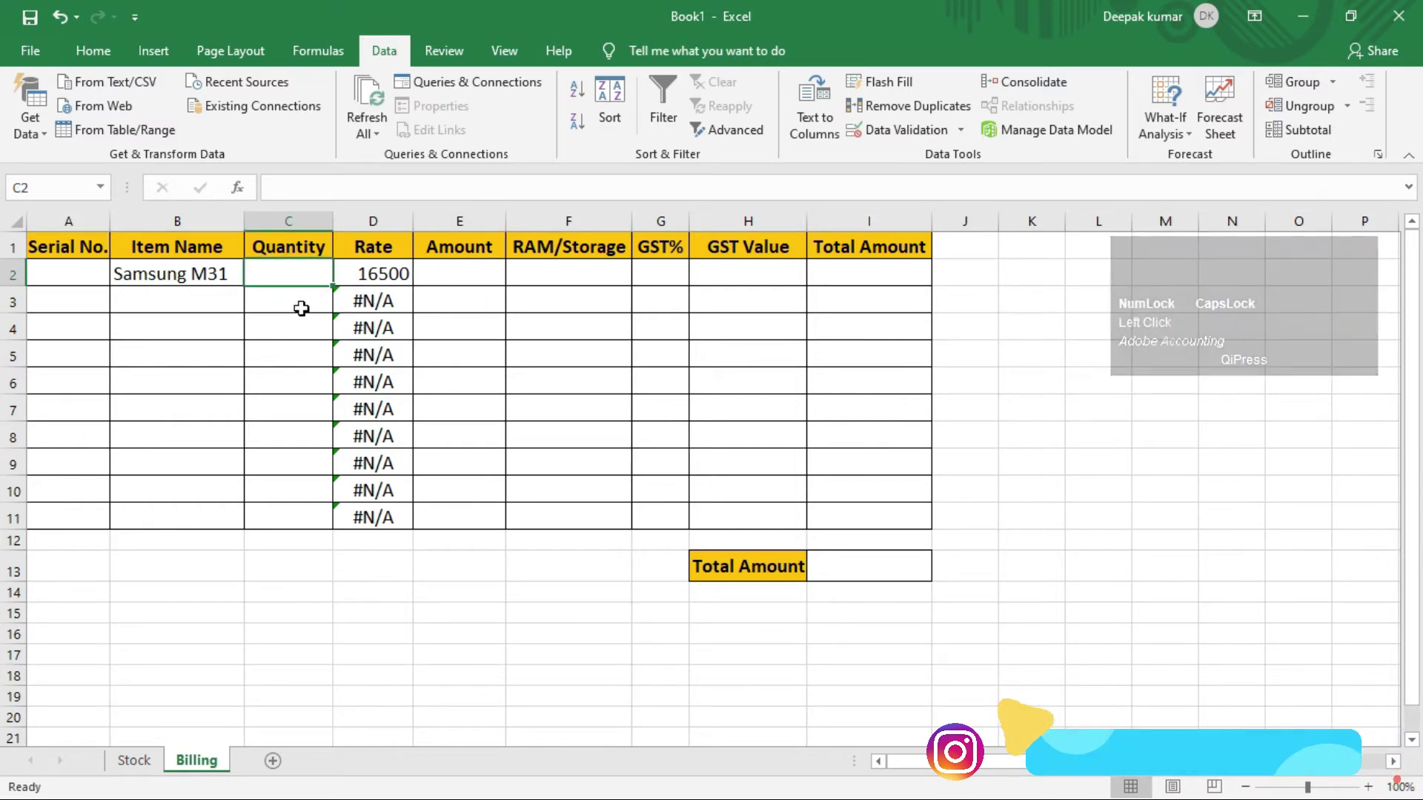
left_click(213, 276)
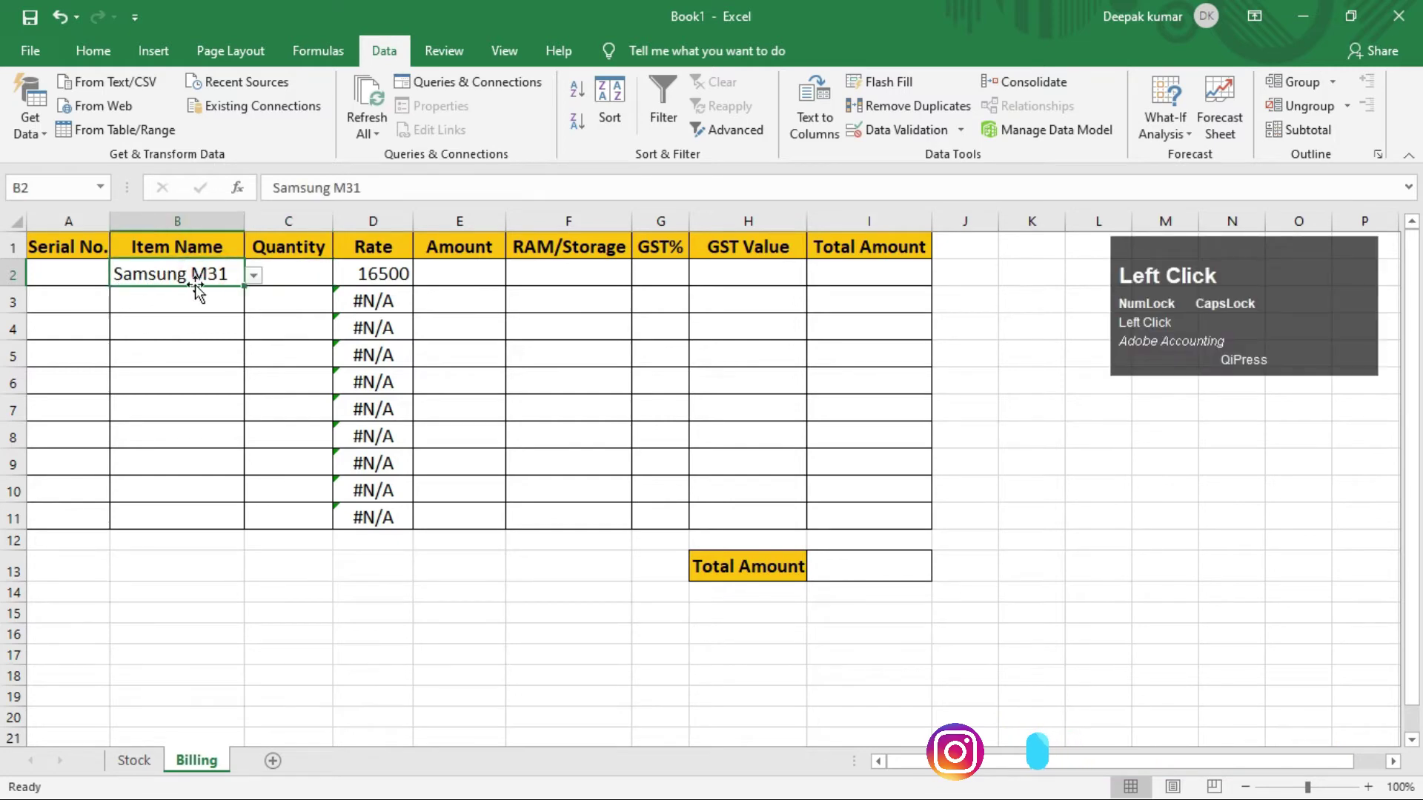
left_click(287, 280)
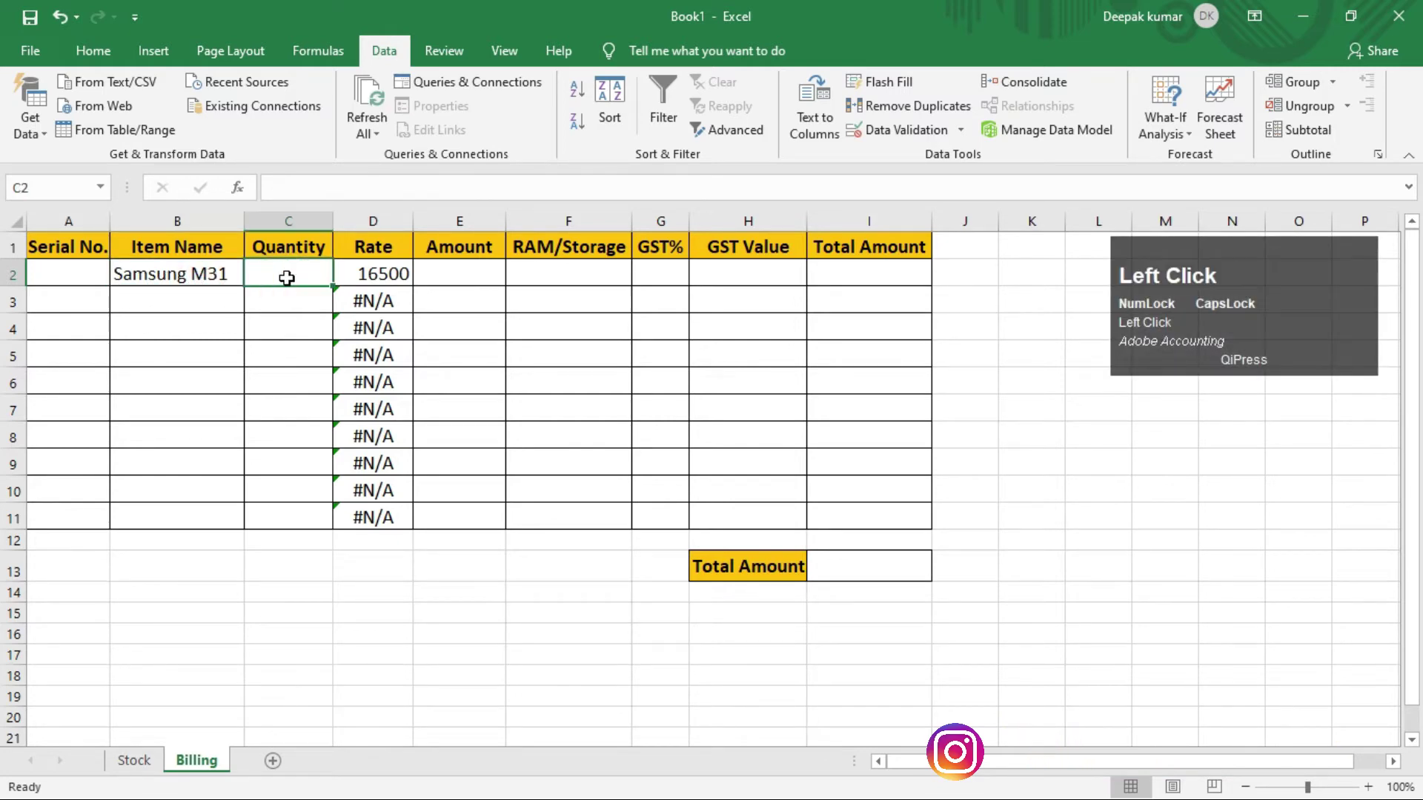
type("5")
key("Return")
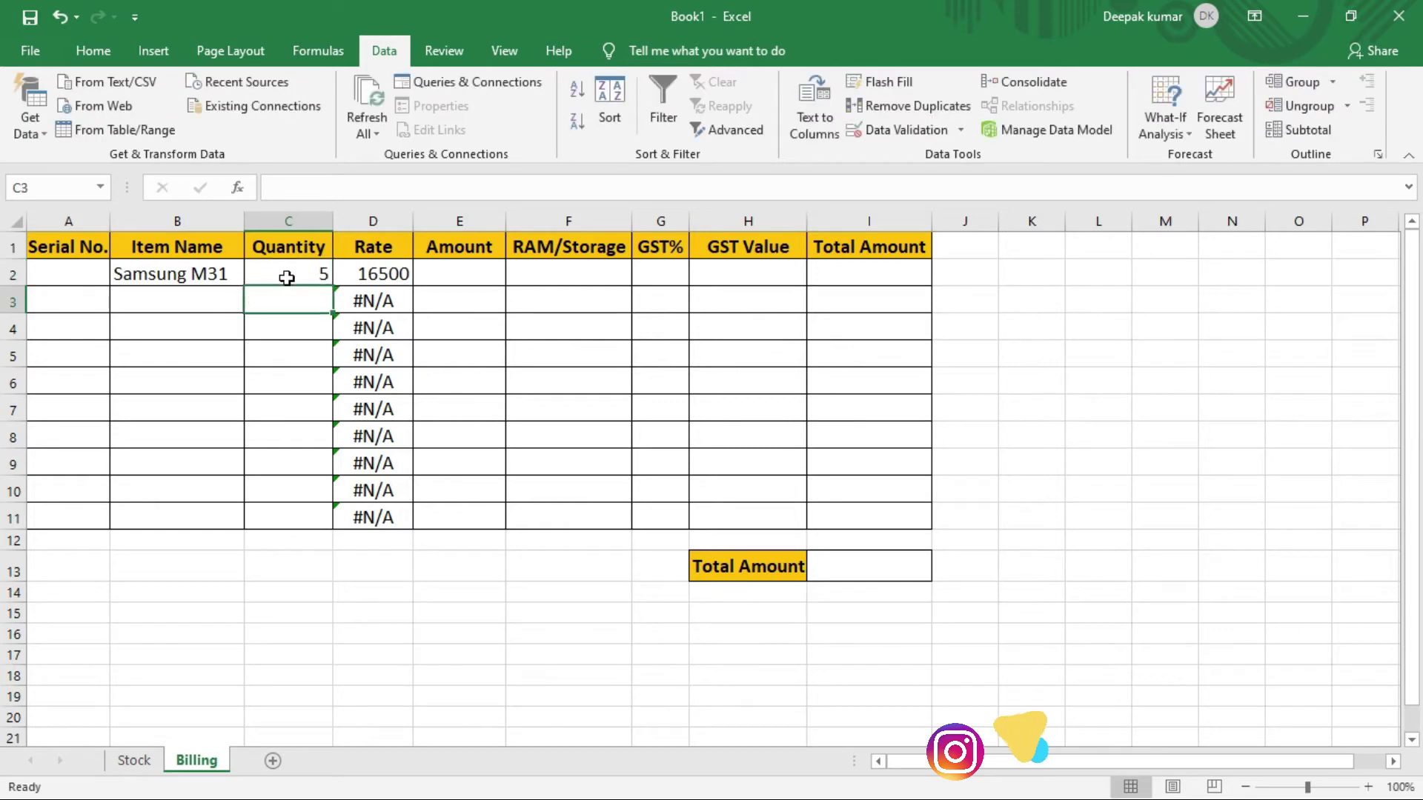
Step: Enter the formula =(C2*D2) in Amount cell E2 to multiply the quantity by the rate
left_click(441, 274)
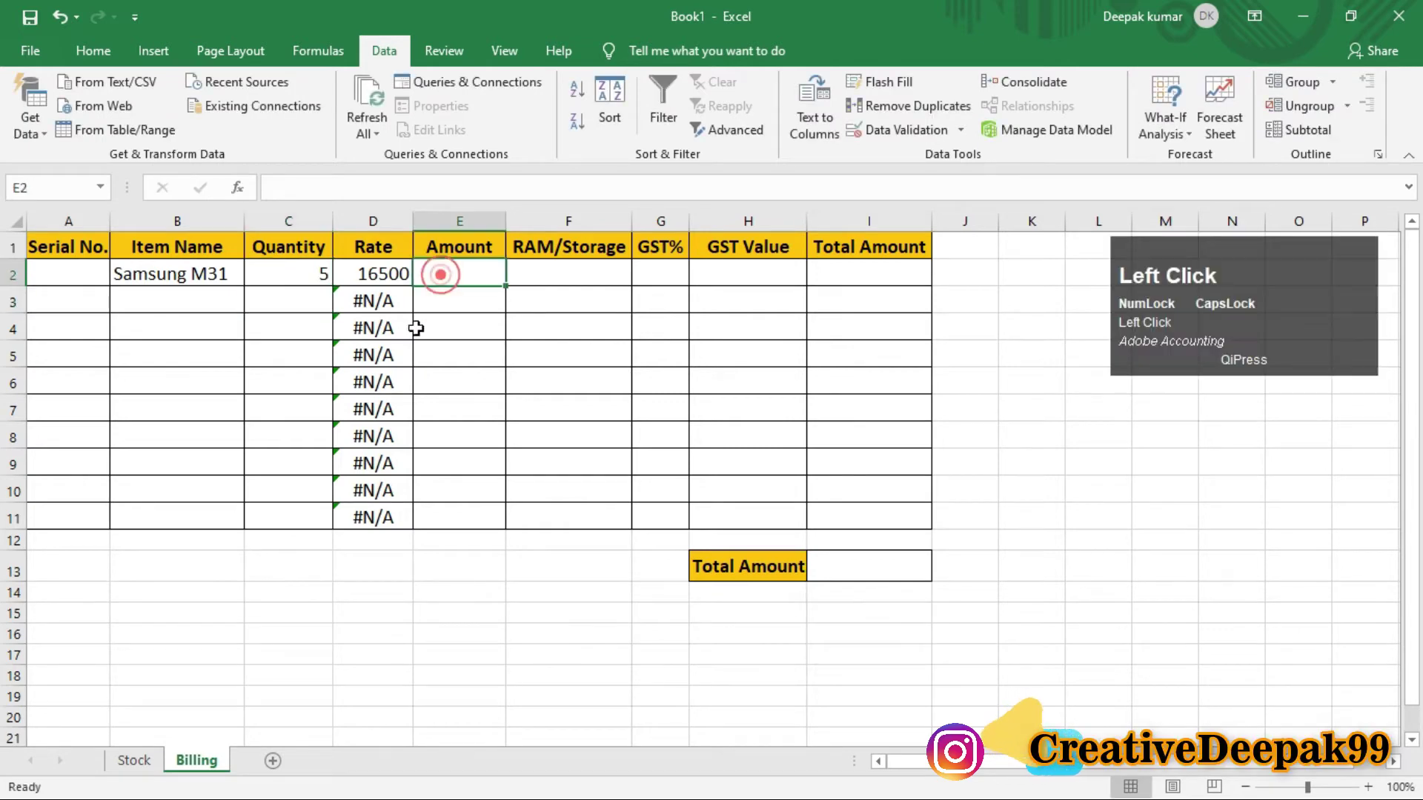
type("=")
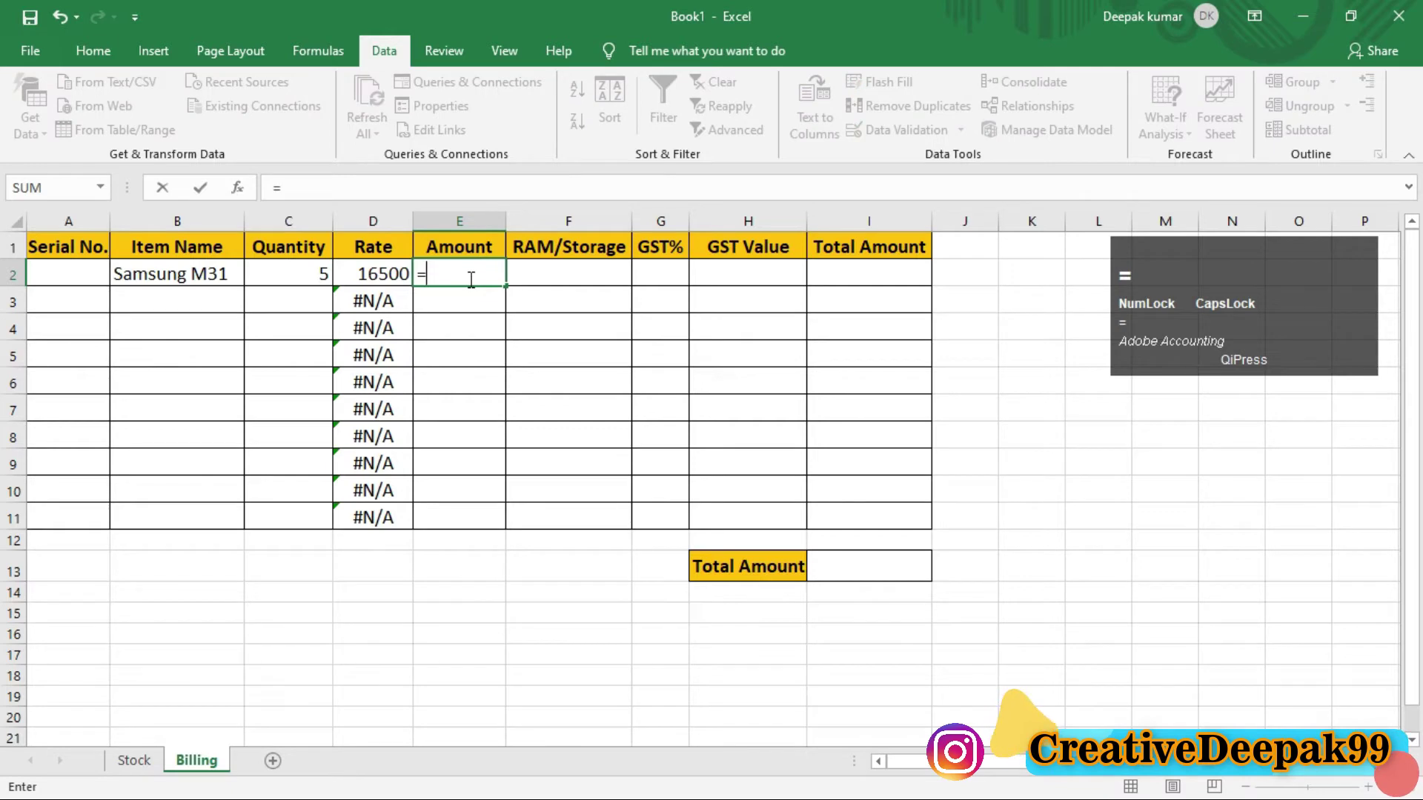
type("(")
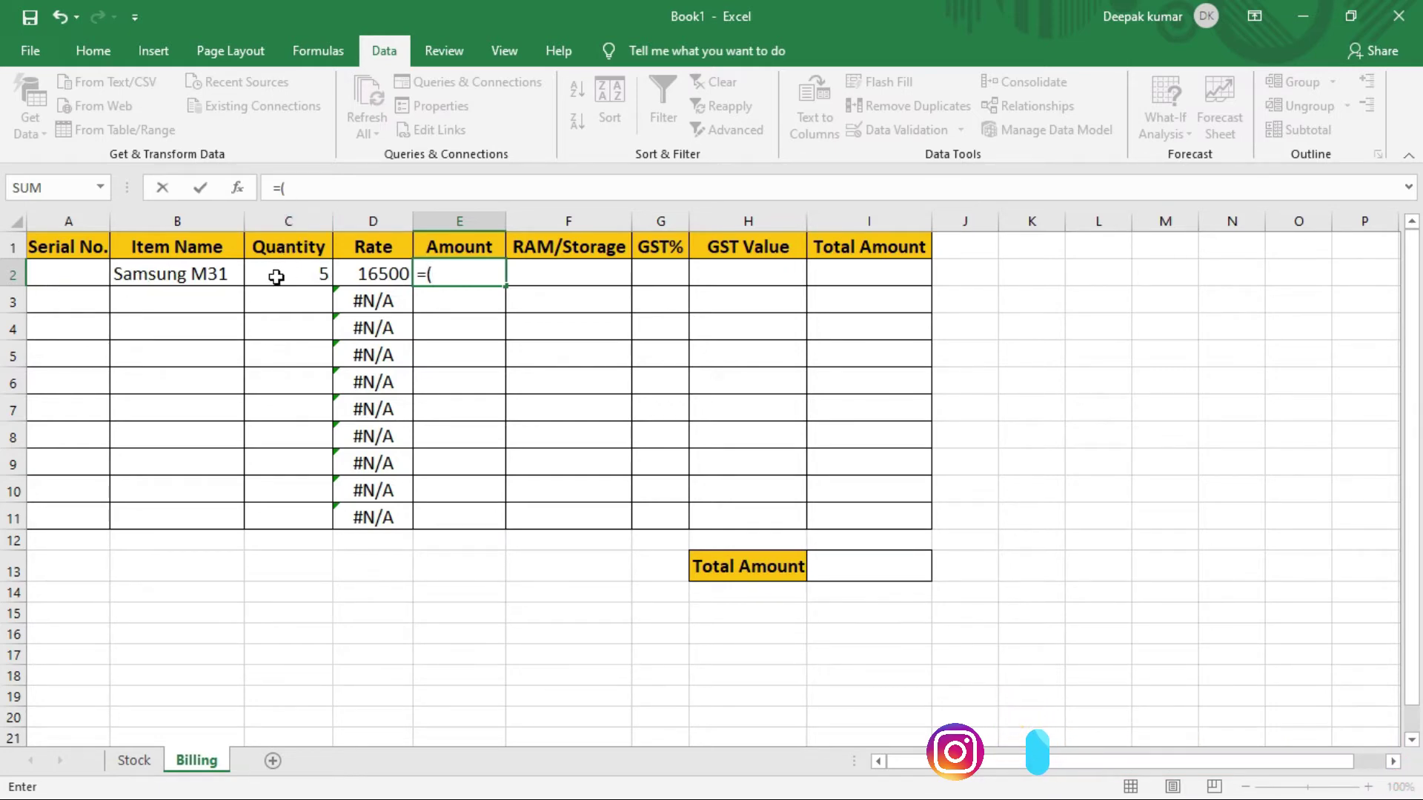
type("C2*")
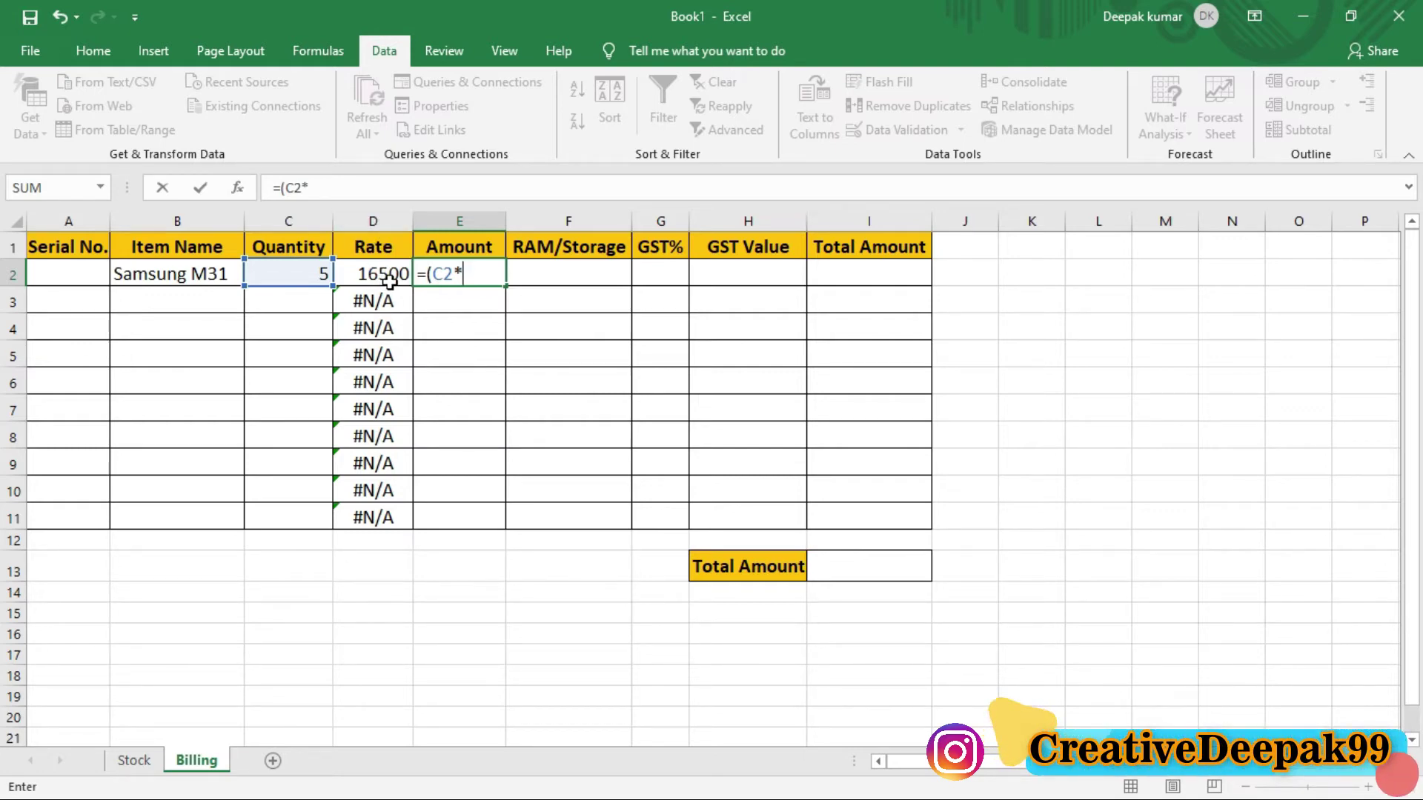
type("D2")
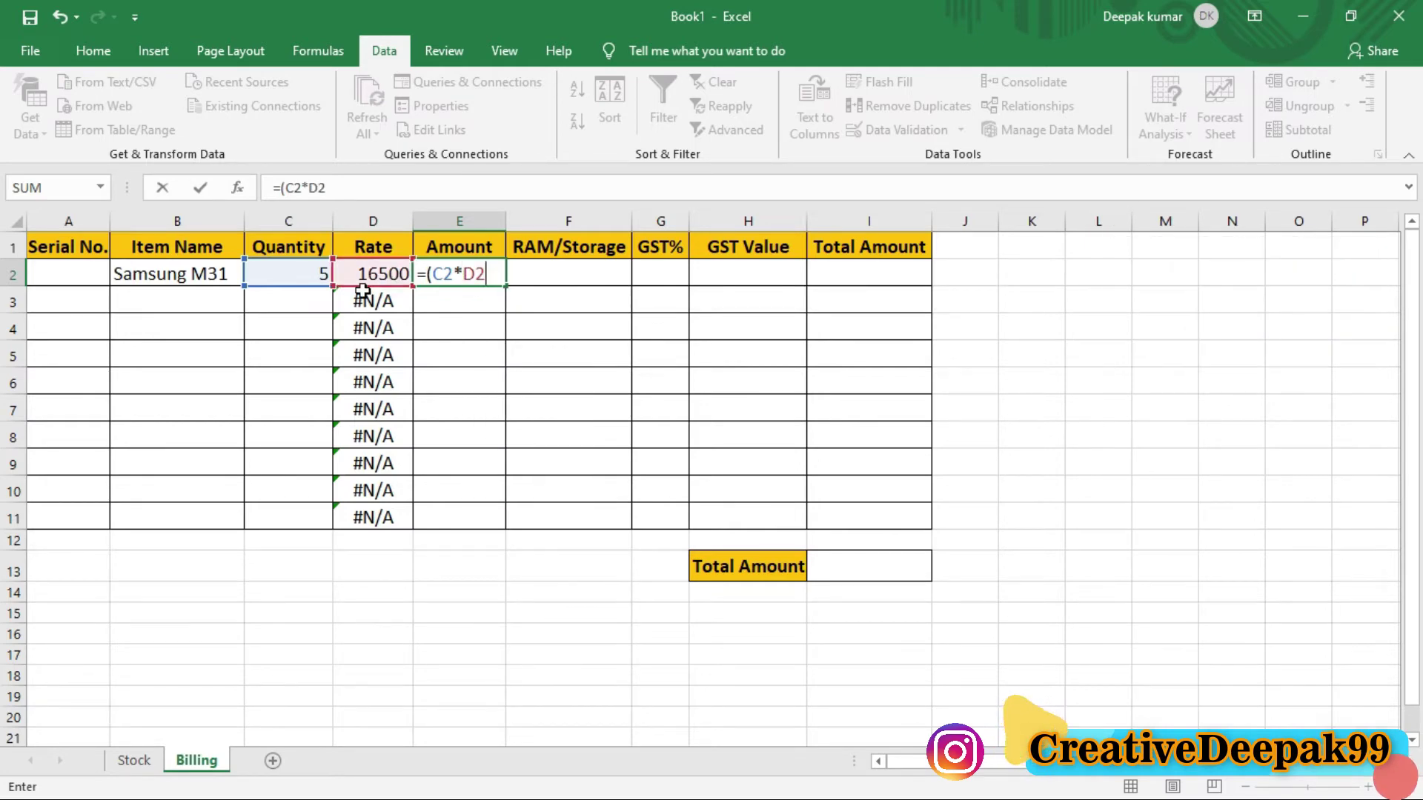
type(")")
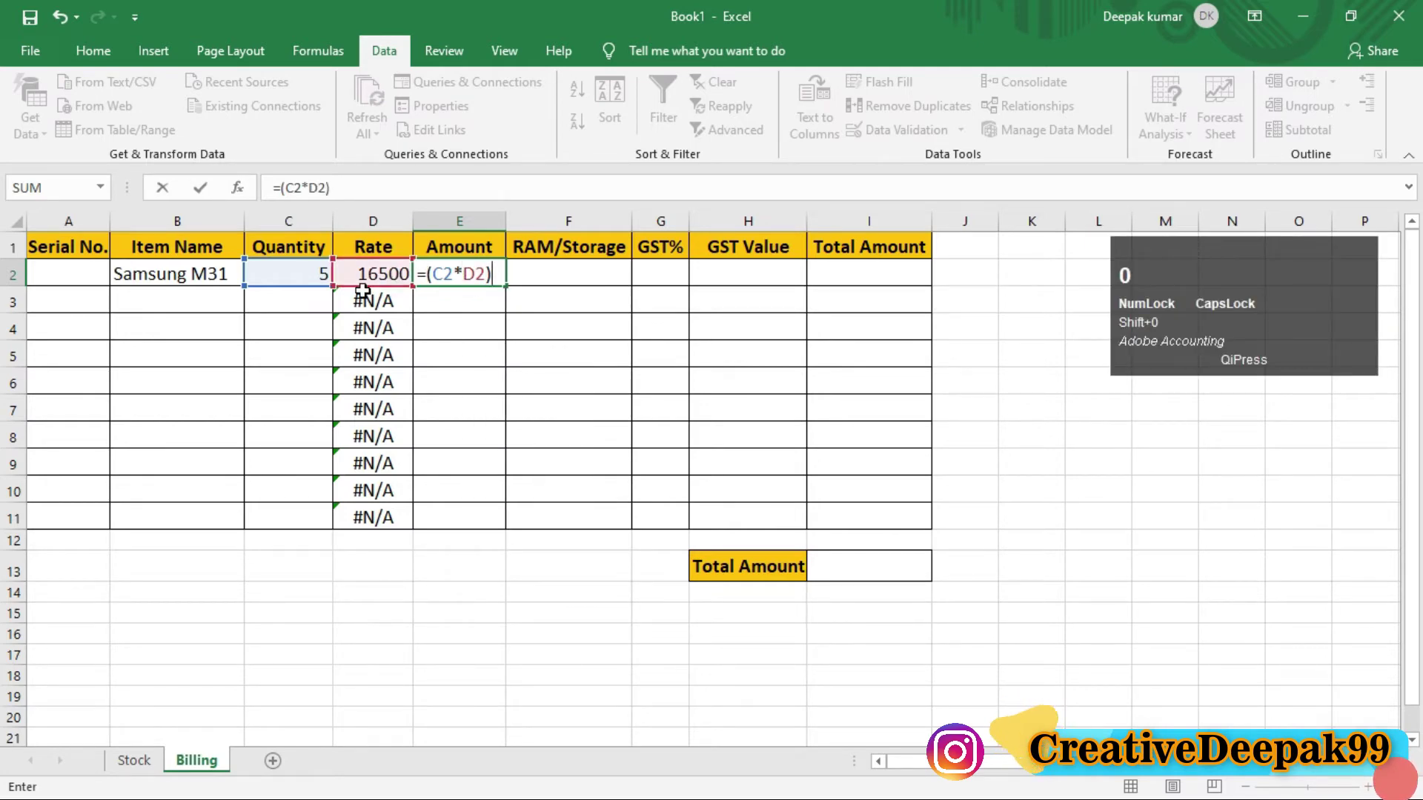
key("Return")
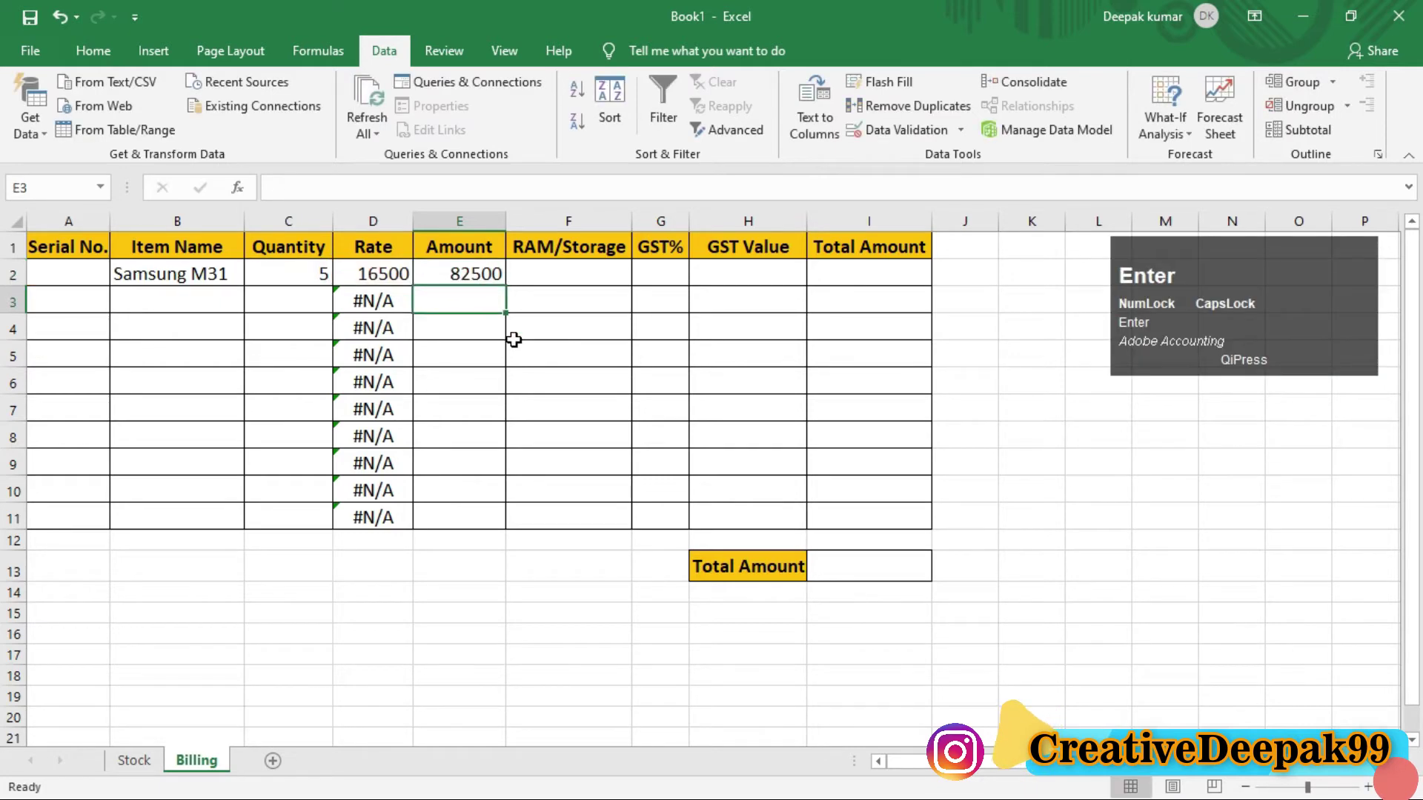
Step: Check the Amount formula in E2 and test it by setting the quantity in C2 to 6
left_click(447, 269)
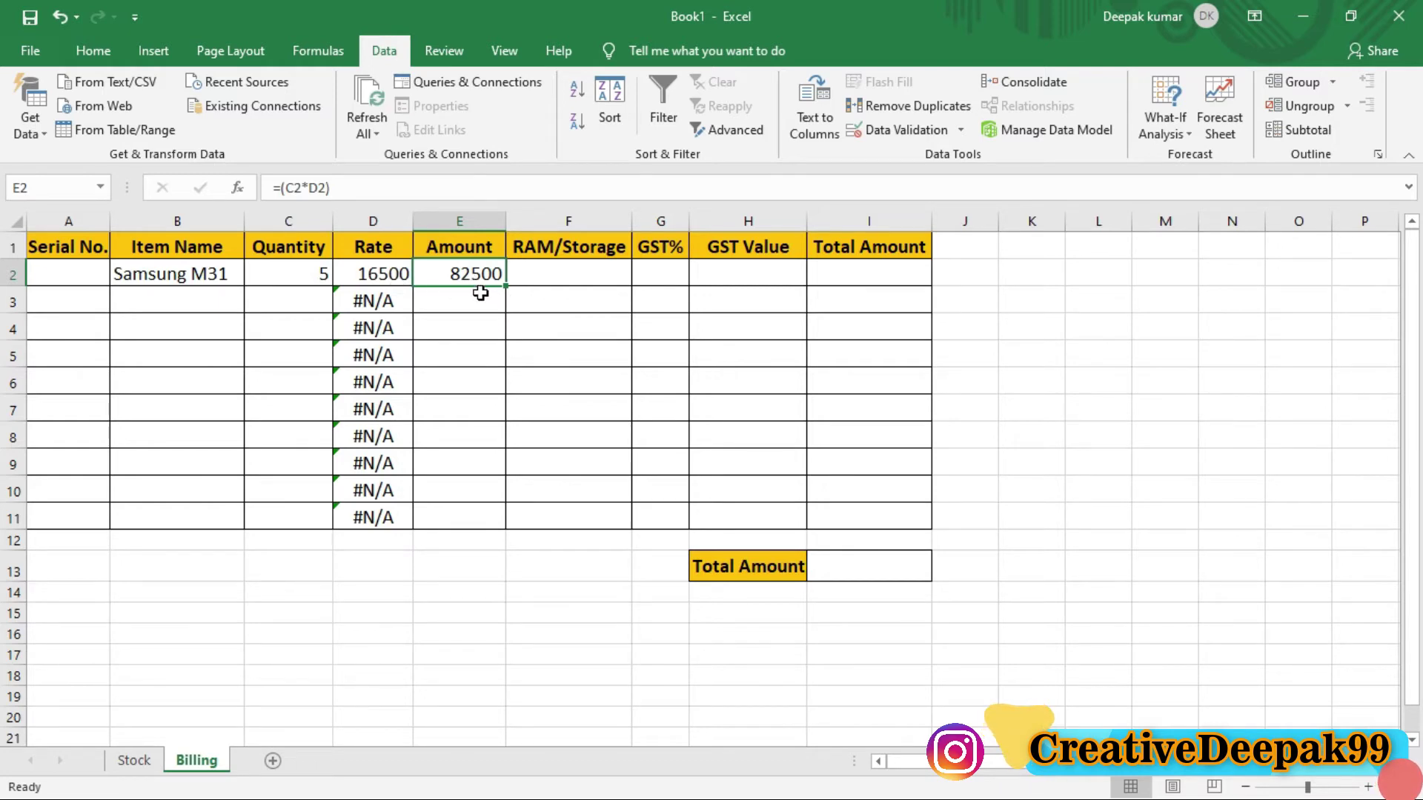
left_click(290, 280)
type("6")
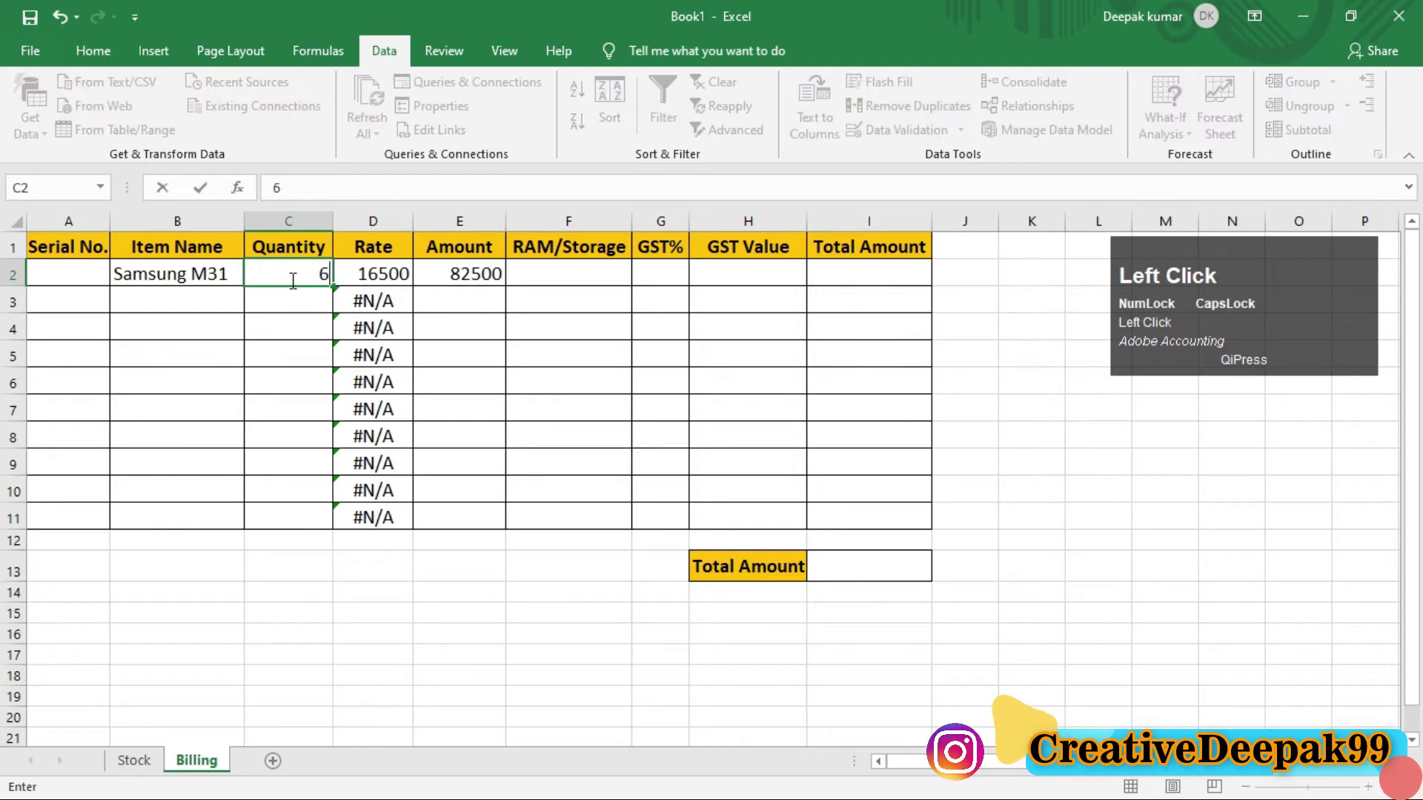
key("Return")
left_click(291, 278)
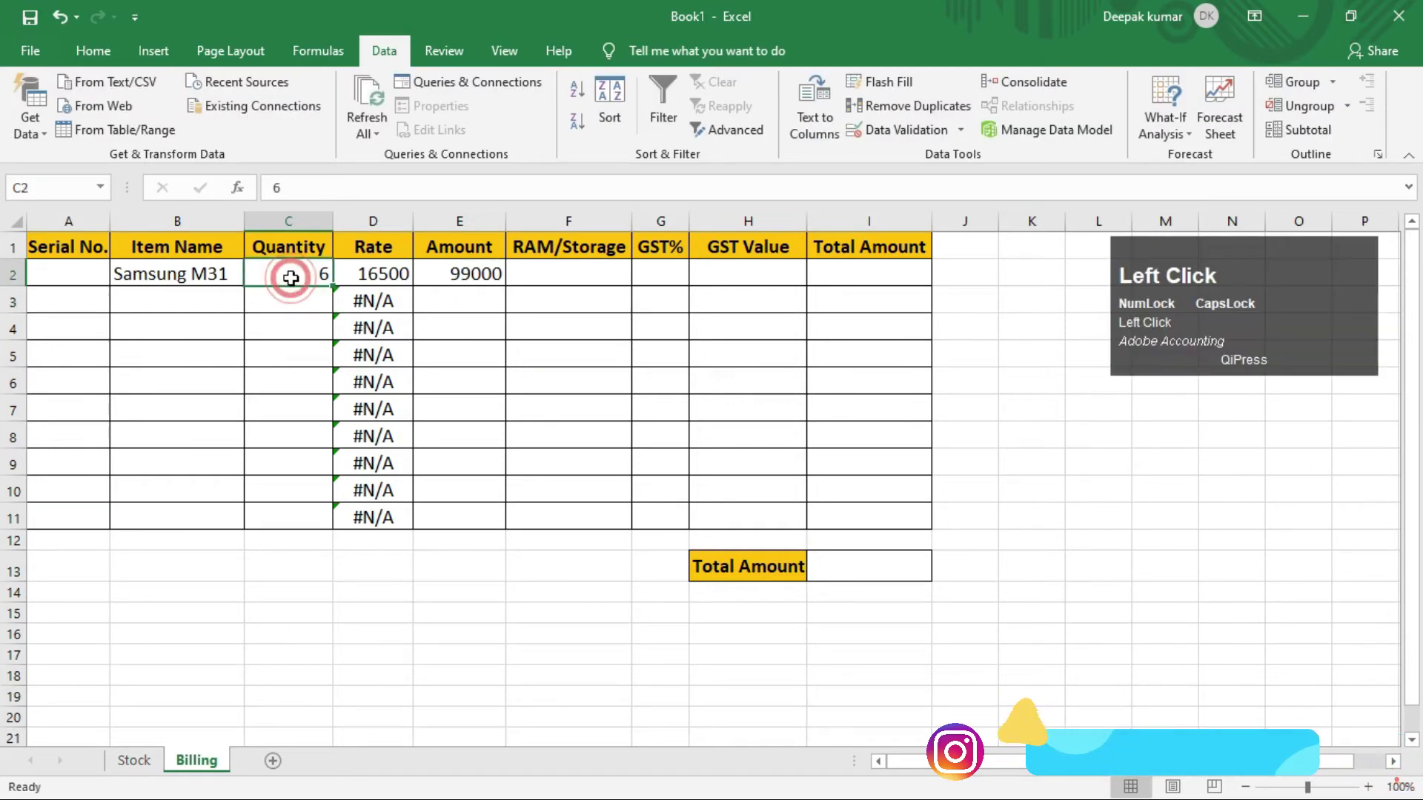
Step: Set the quantity of Samsung M31 in cell C2 to 2
type("2")
key("Return")
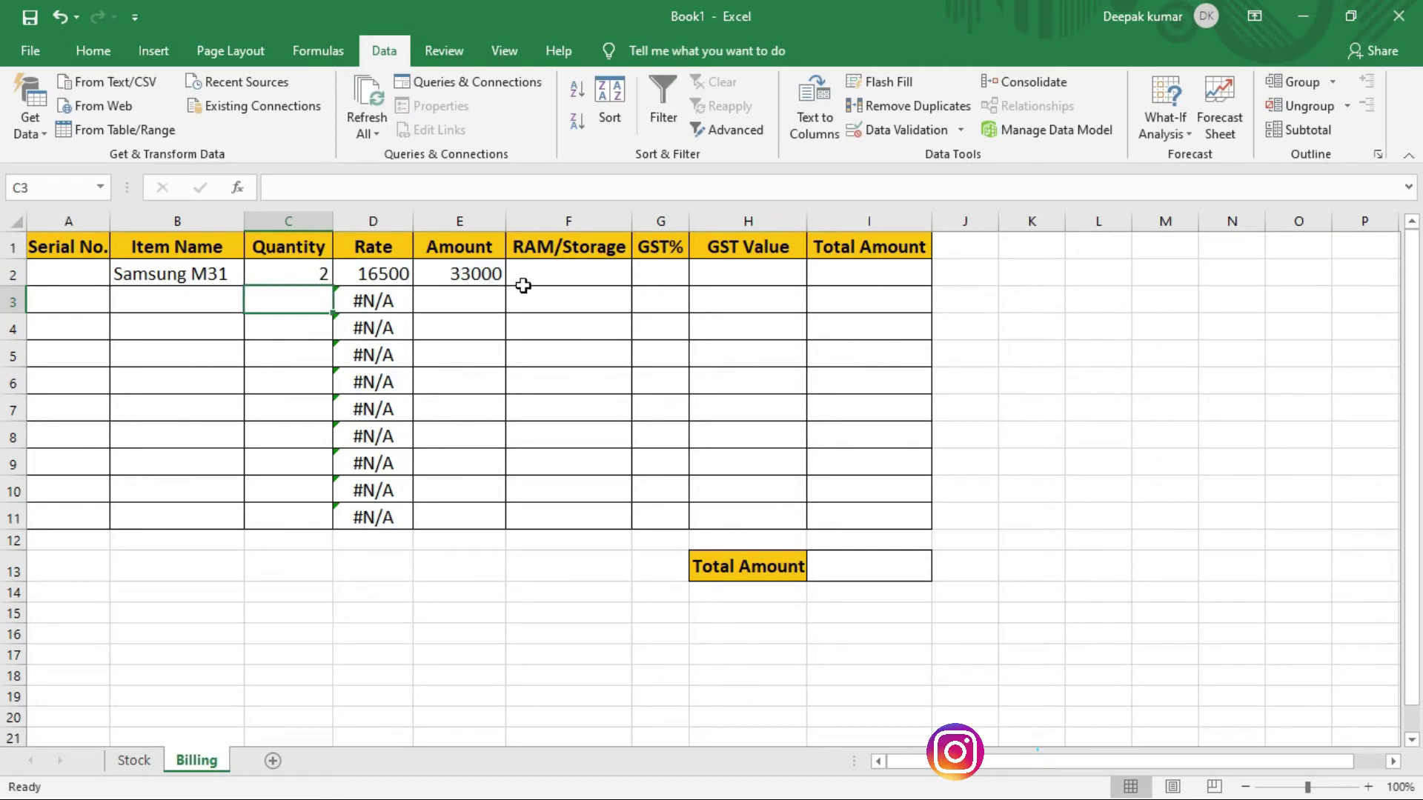
left_click(311, 278)
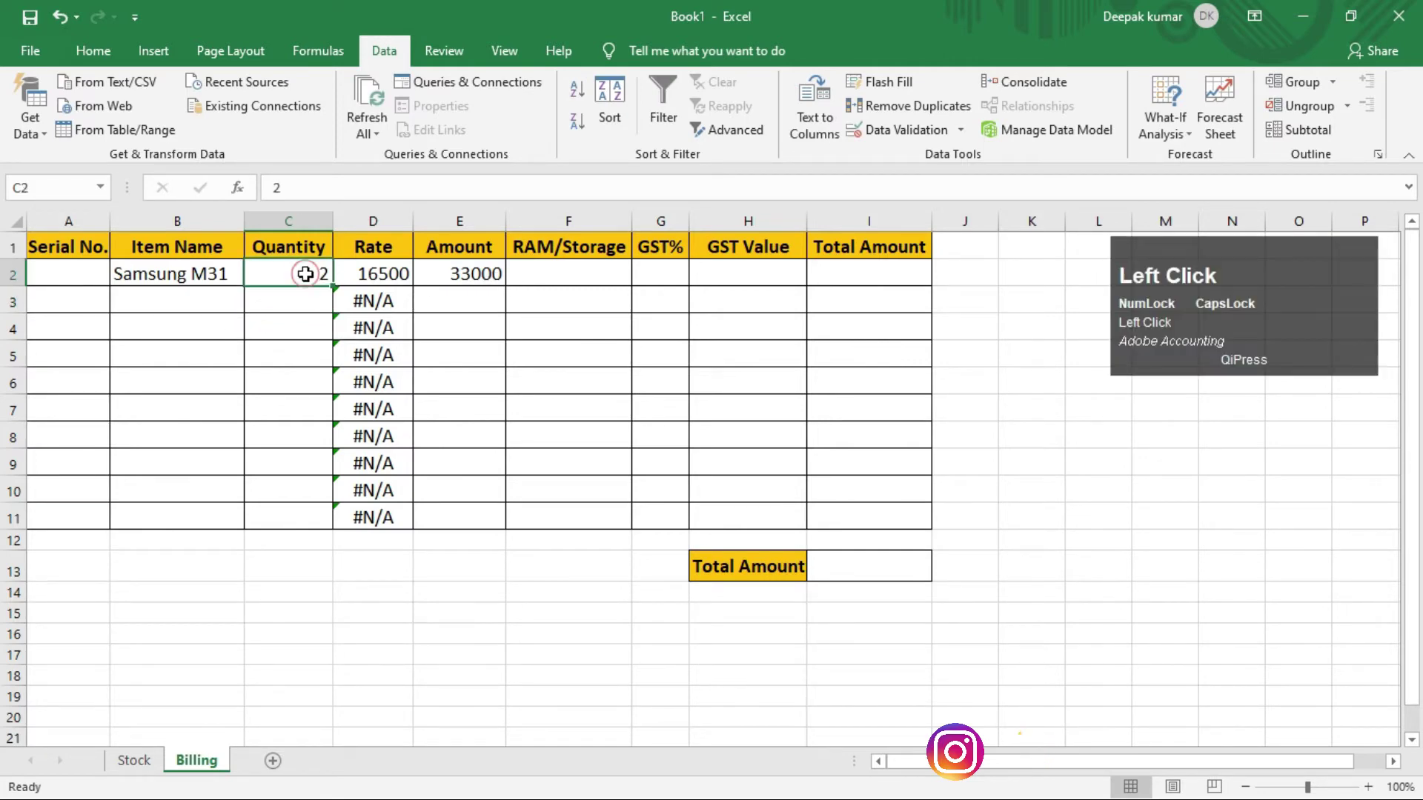
Step: Copy the Amount formula =(C2*D2) from E2 down through E11
left_click(478, 275)
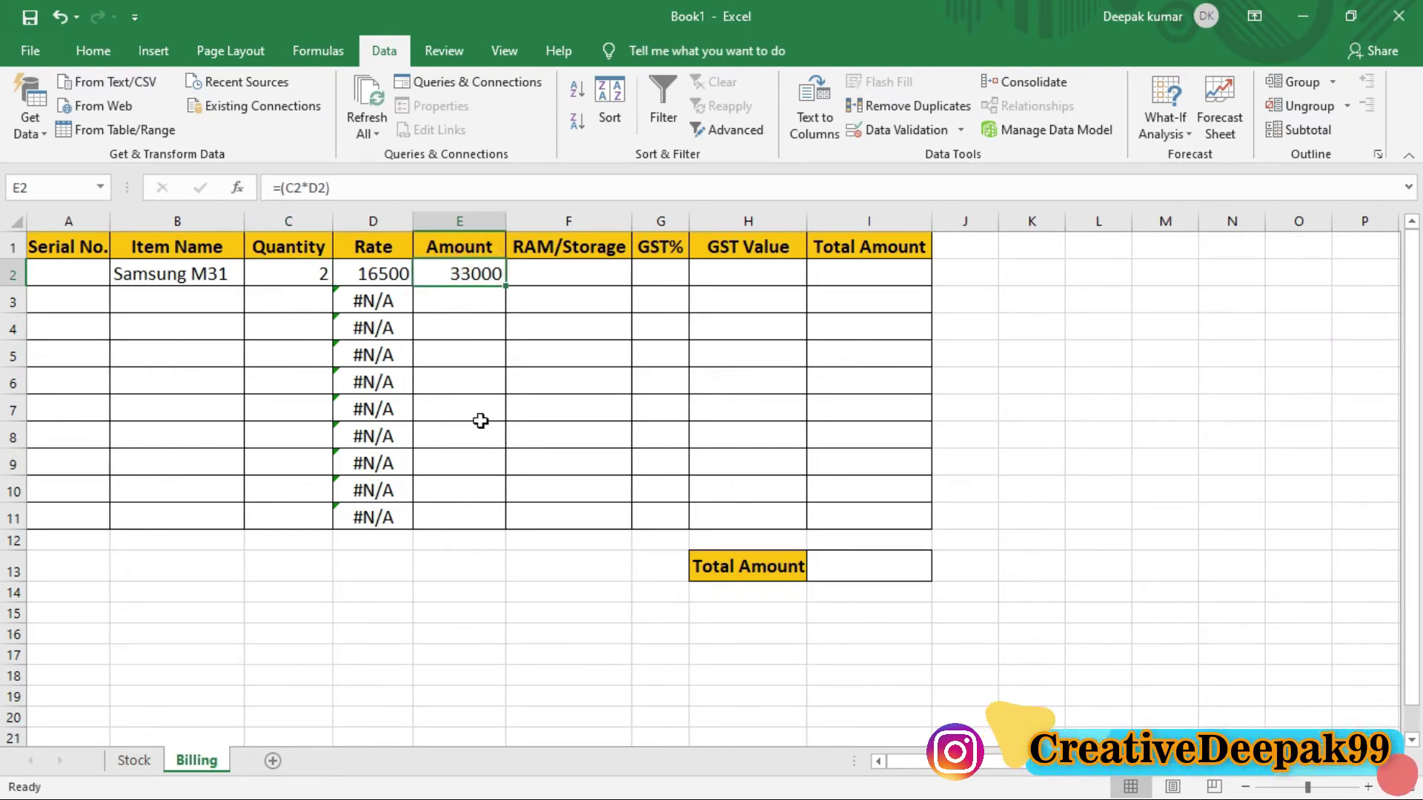
left_click(480, 275)
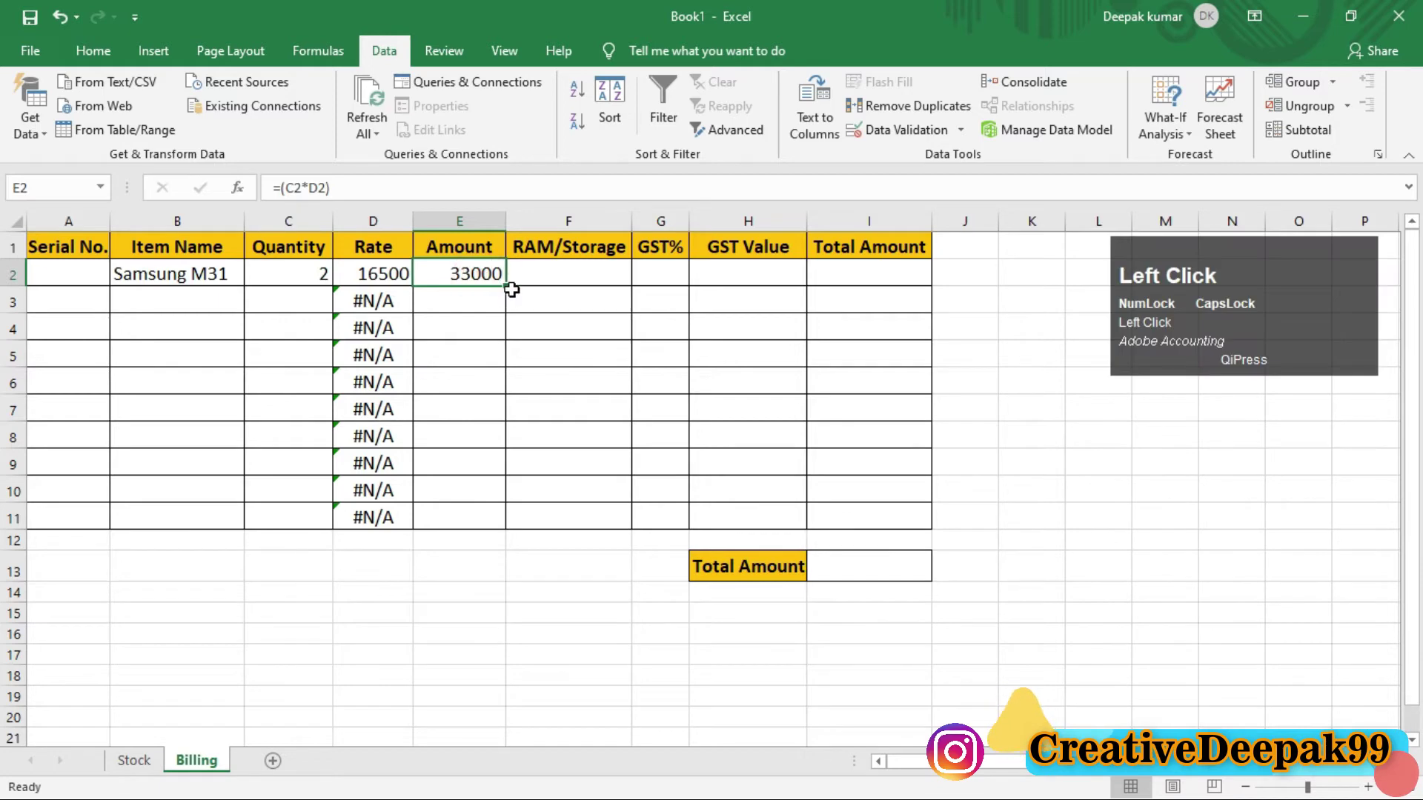
left_click_drag(507, 289, 512, 525)
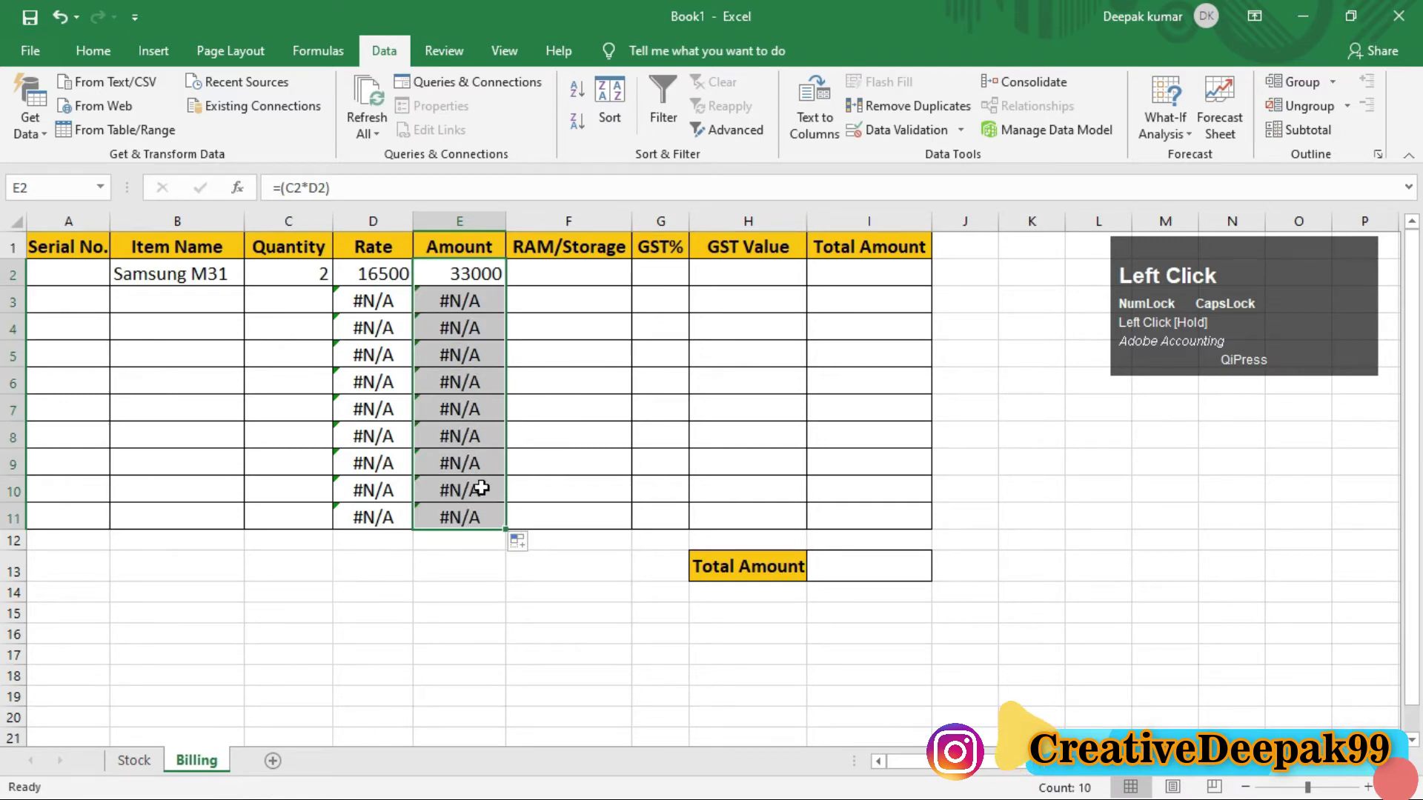
left_click(482, 489)
left_click(545, 380)
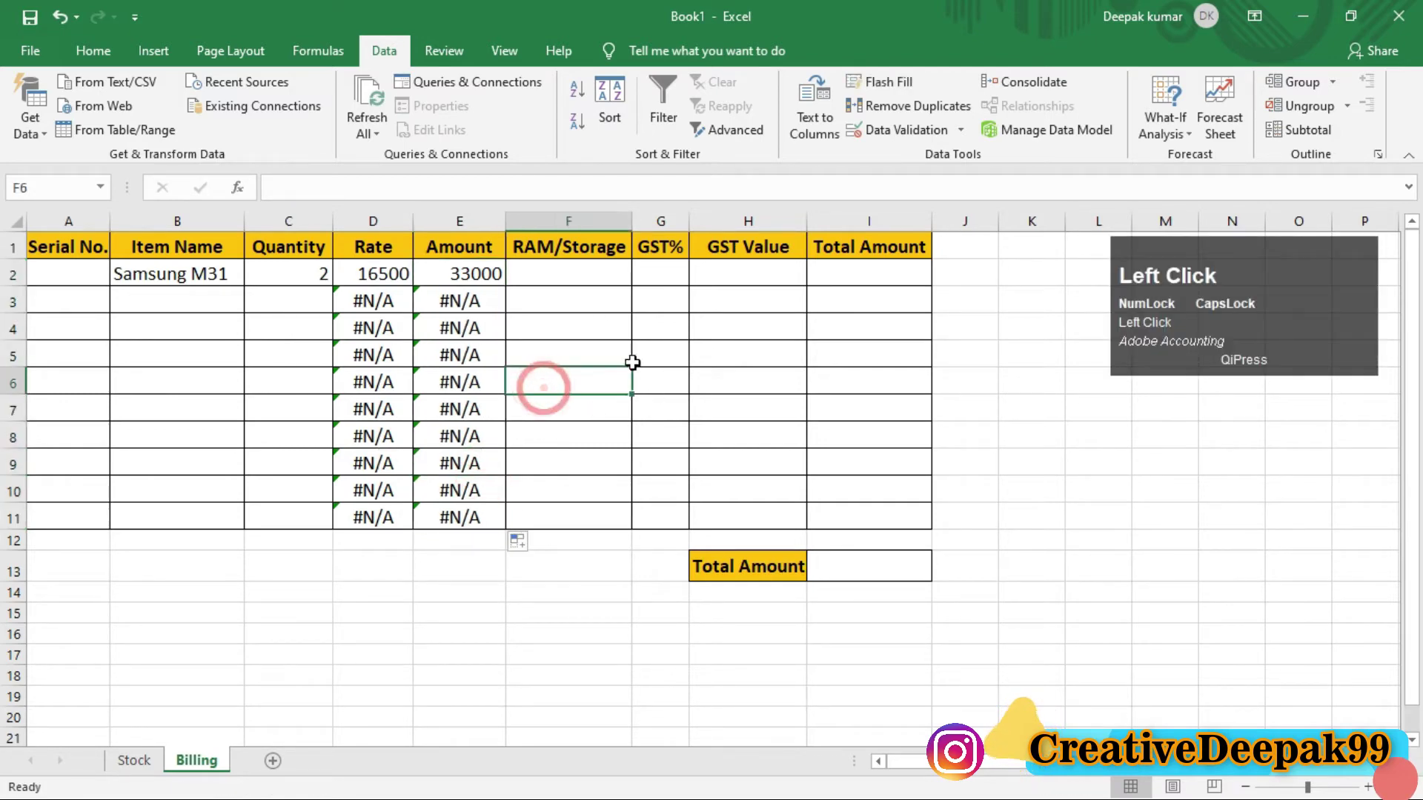
Step: Examine the RAM/Internal column on the Stock sheet as the source for the RAM/Storage lookup
left_click(563, 278)
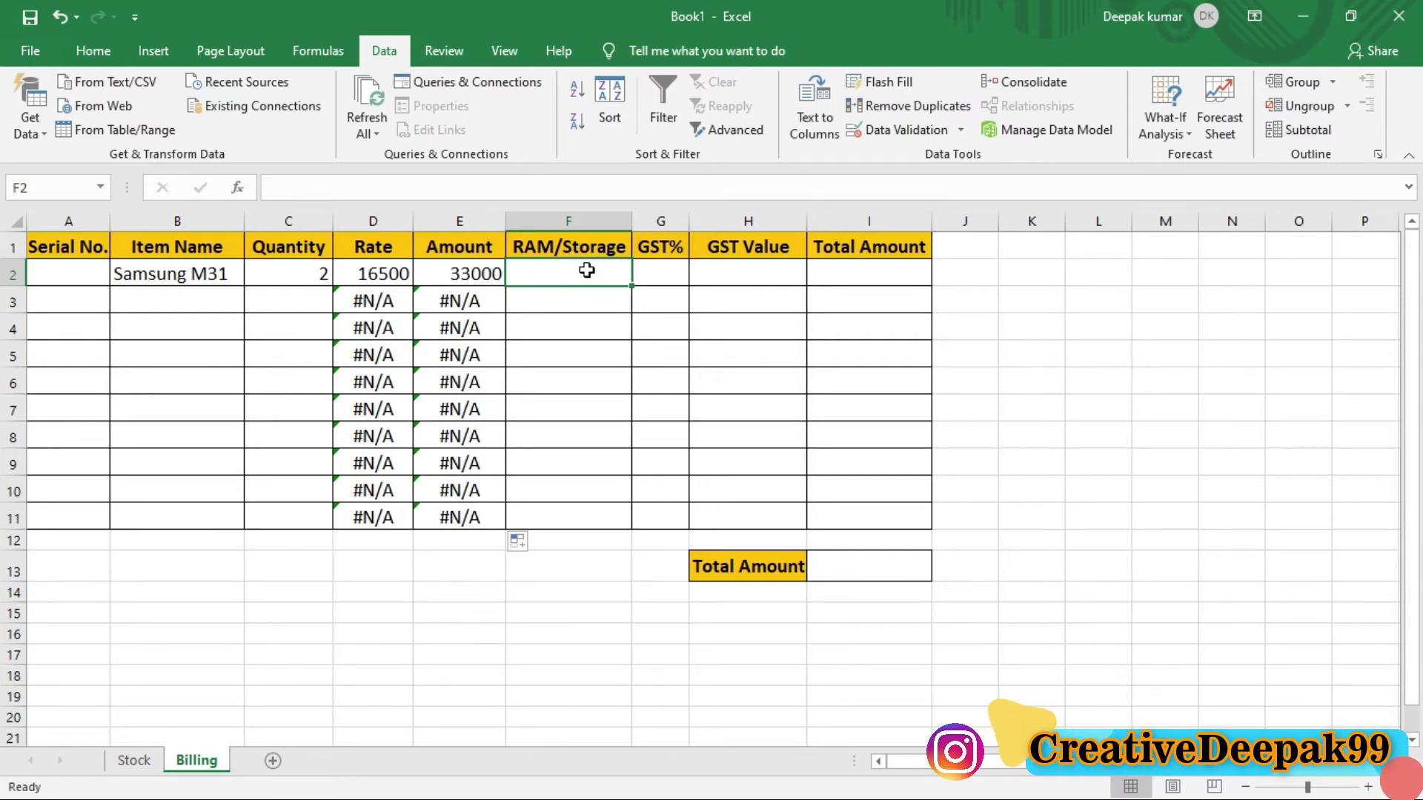
left_click(131, 761)
left_click(631, 352)
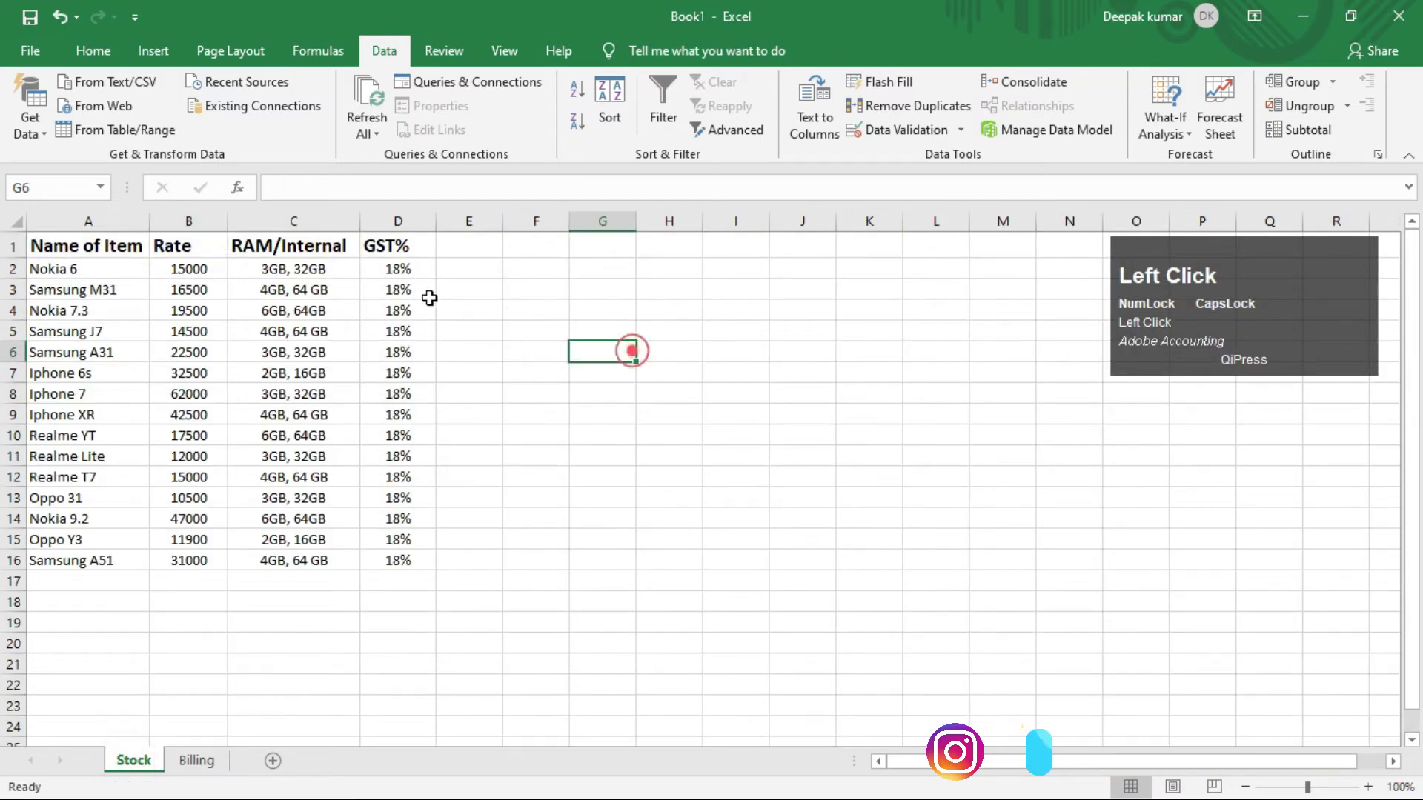
left_click(316, 252)
left_click(291, 274)
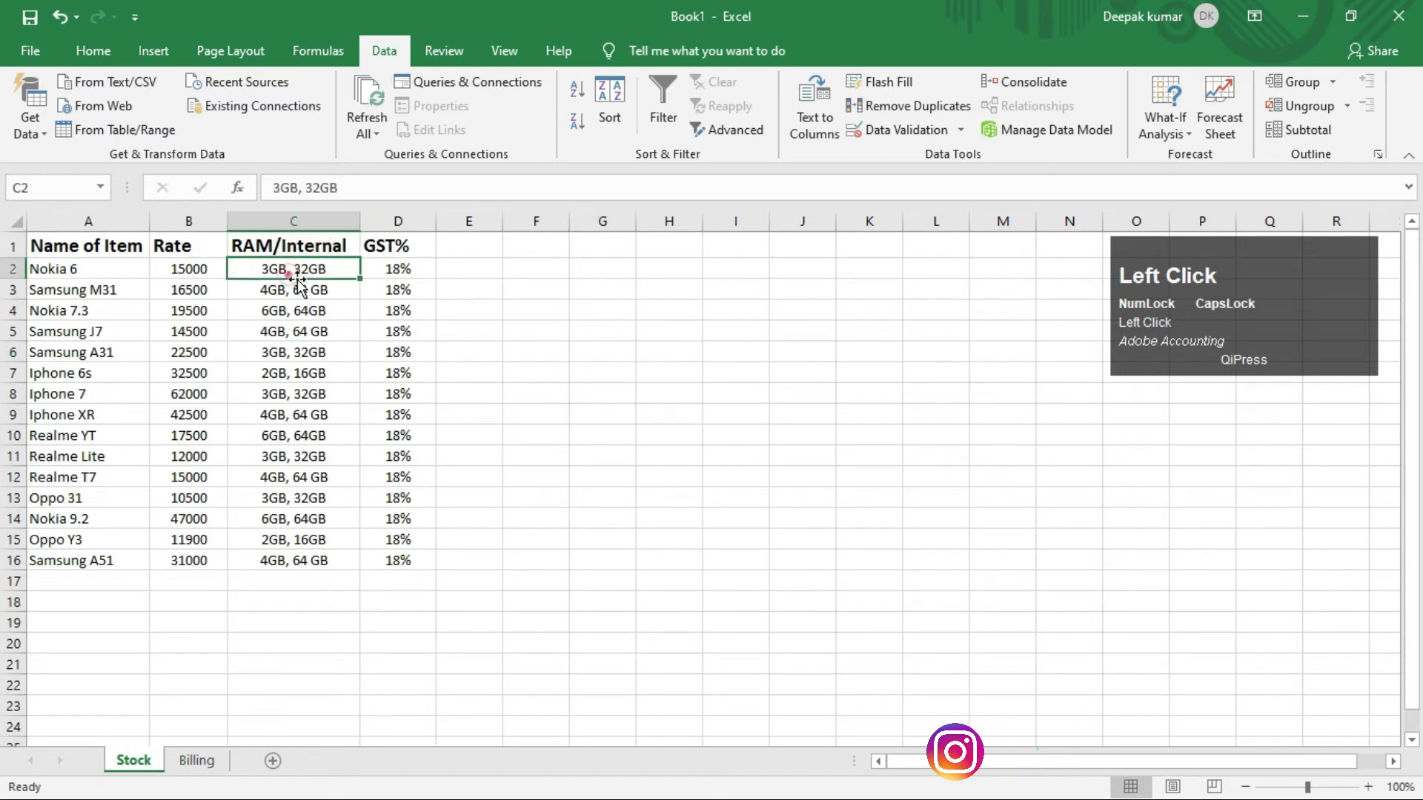
left_click(294, 249)
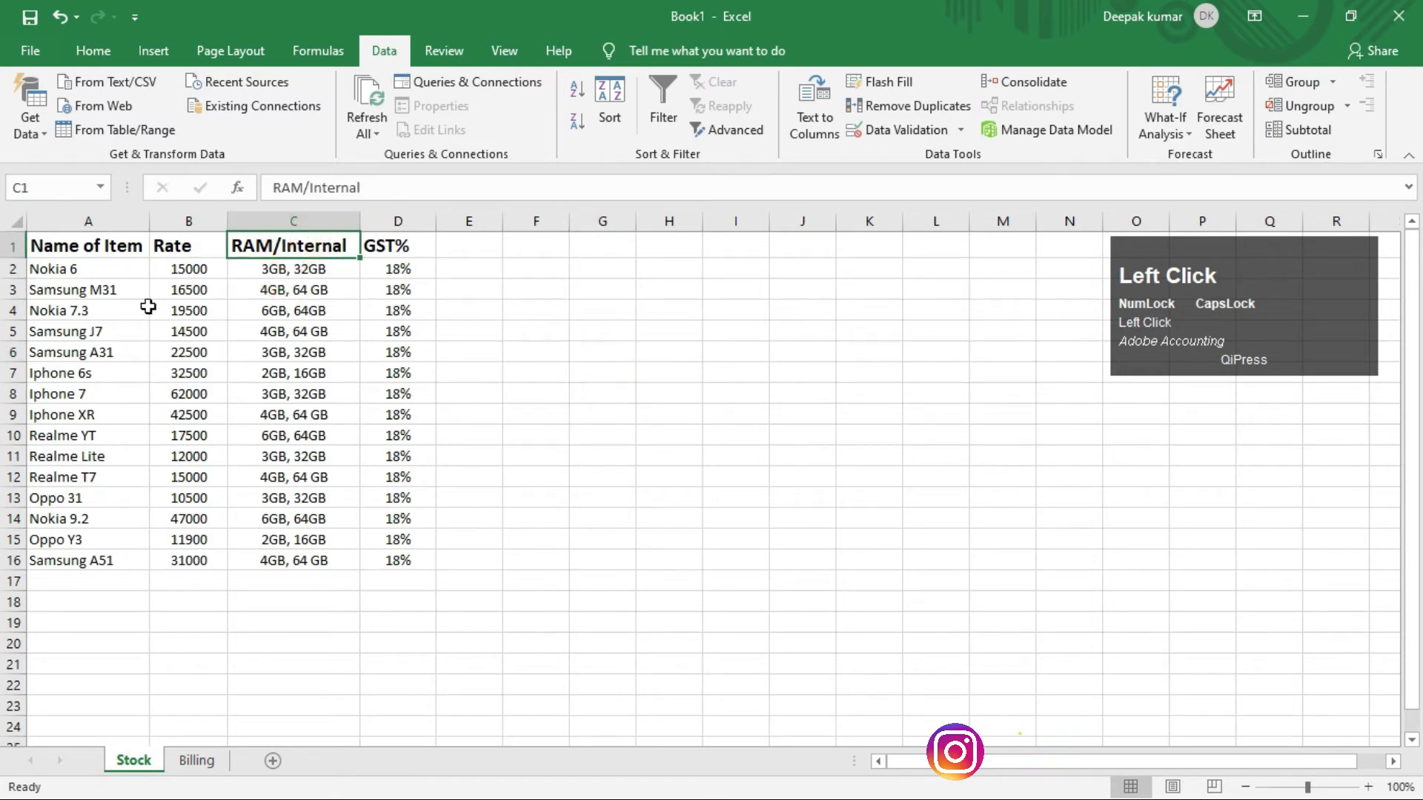
Step: Select the stock table A1:D16 and check its range name and the position of the RAM/Internal column
left_click_drag(104, 244, 89, 393)
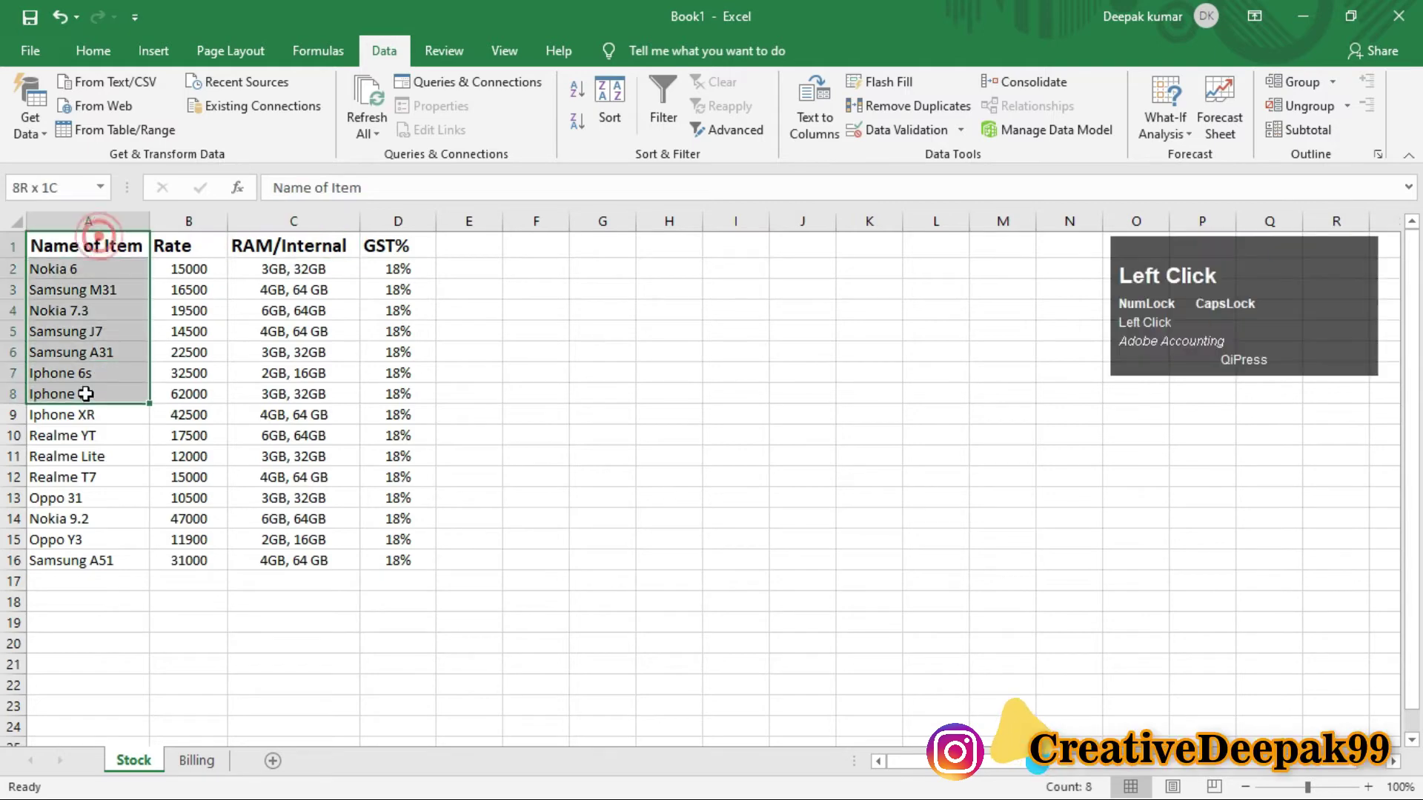
left_click_drag(183, 269, 189, 437)
left_click_drag(293, 246, 300, 475)
left_click_drag(70, 243, 392, 567)
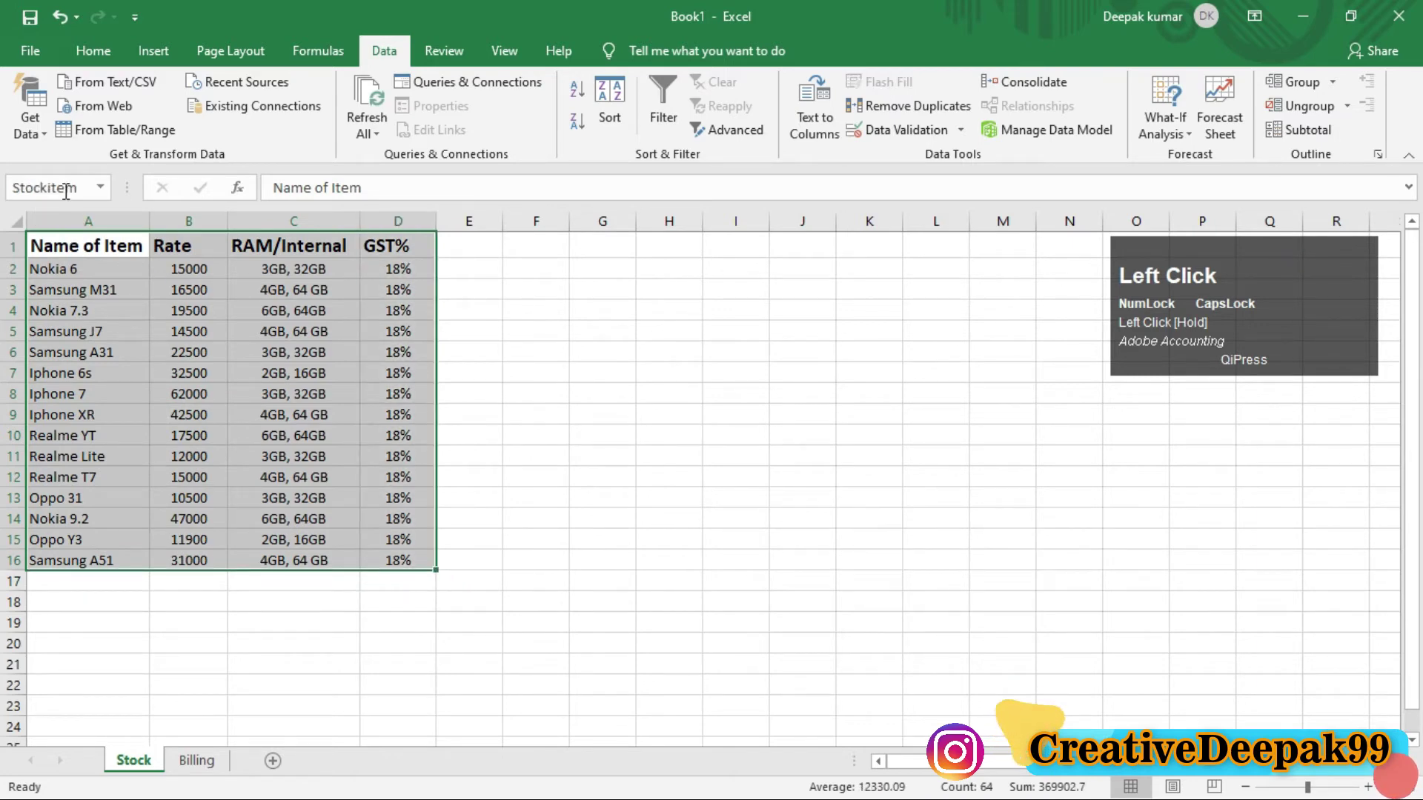
left_click_drag(9, 165, 90, 213)
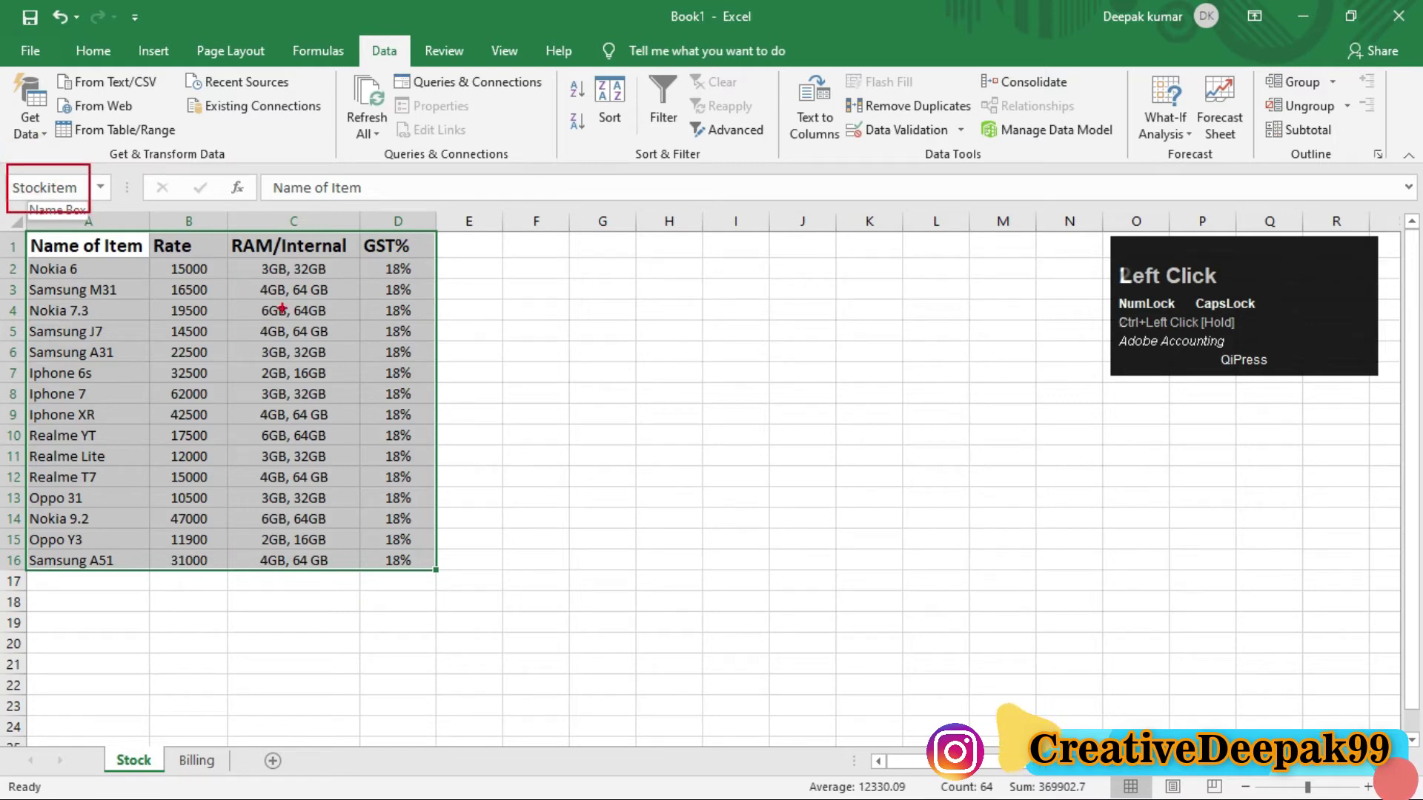
key("2")
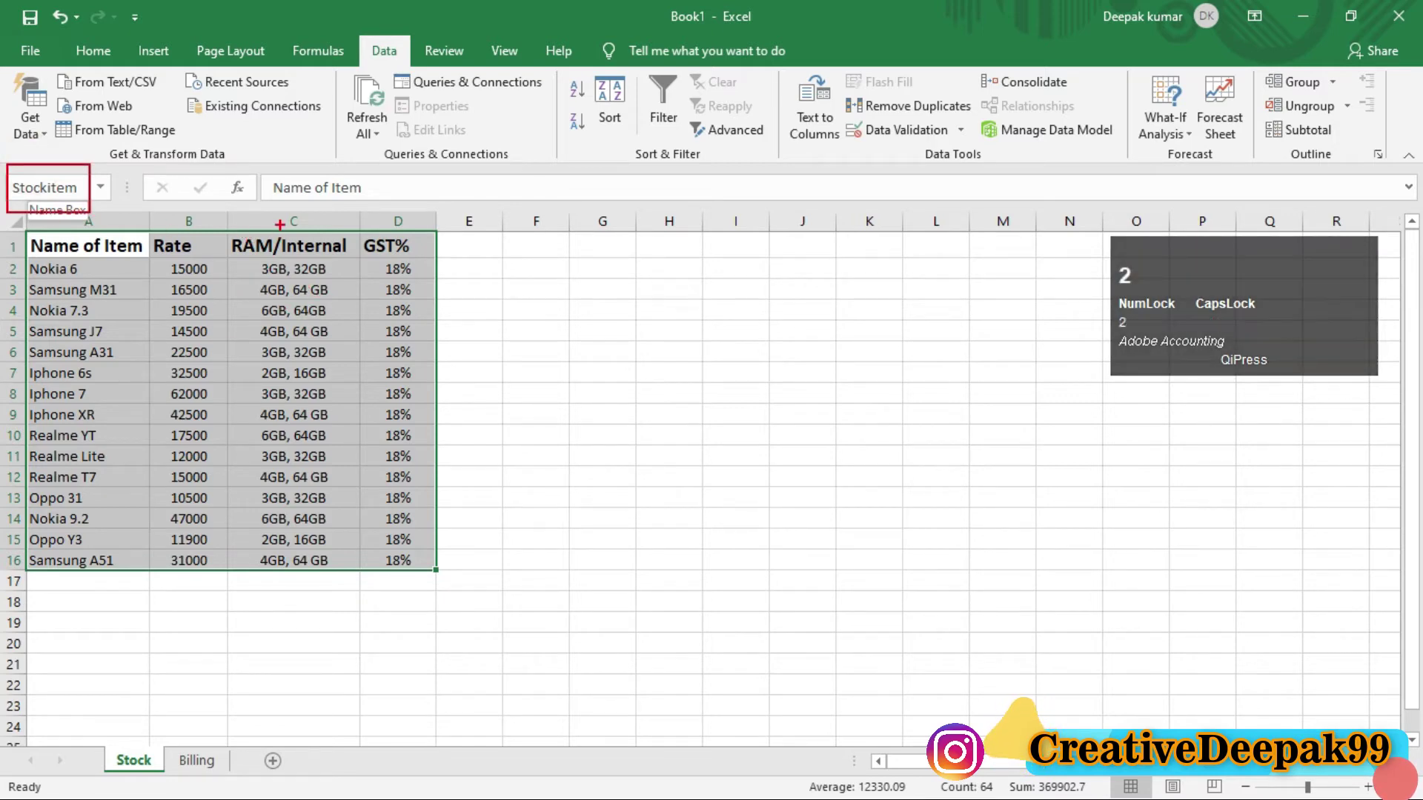
left_click_drag(280, 223, 286, 485)
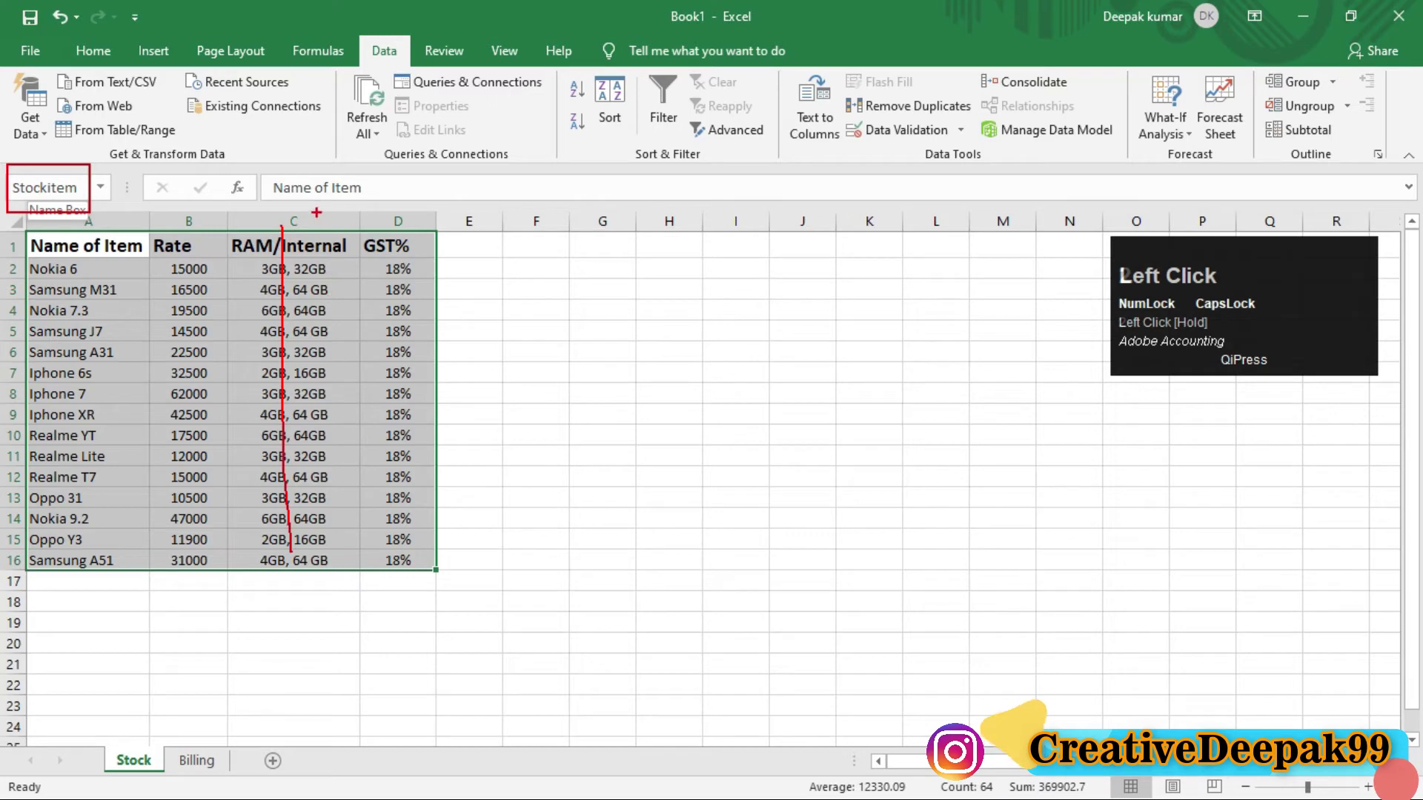
left_click_drag(316, 213, 314, 535)
left_click_drag(253, 267, 310, 564)
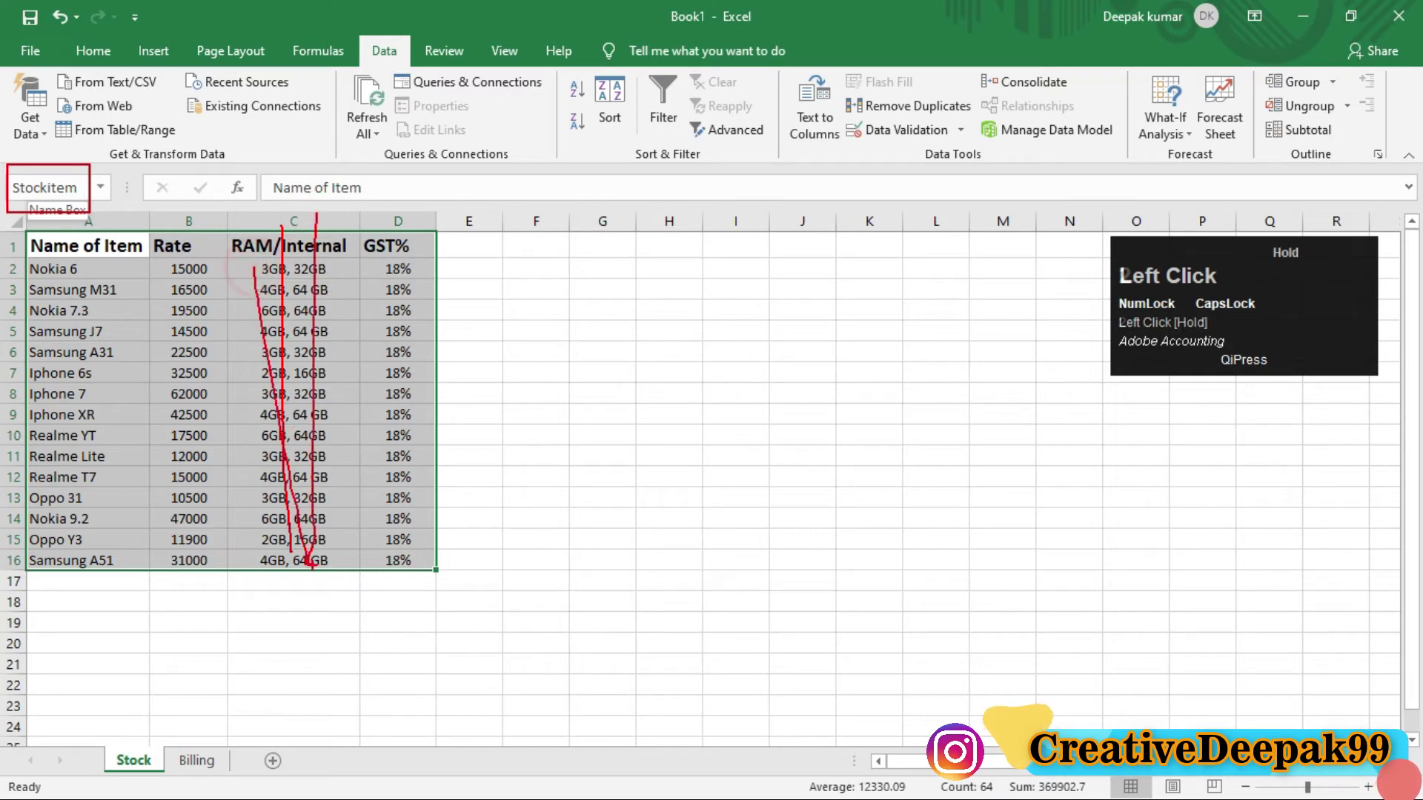
left_click(398, 517)
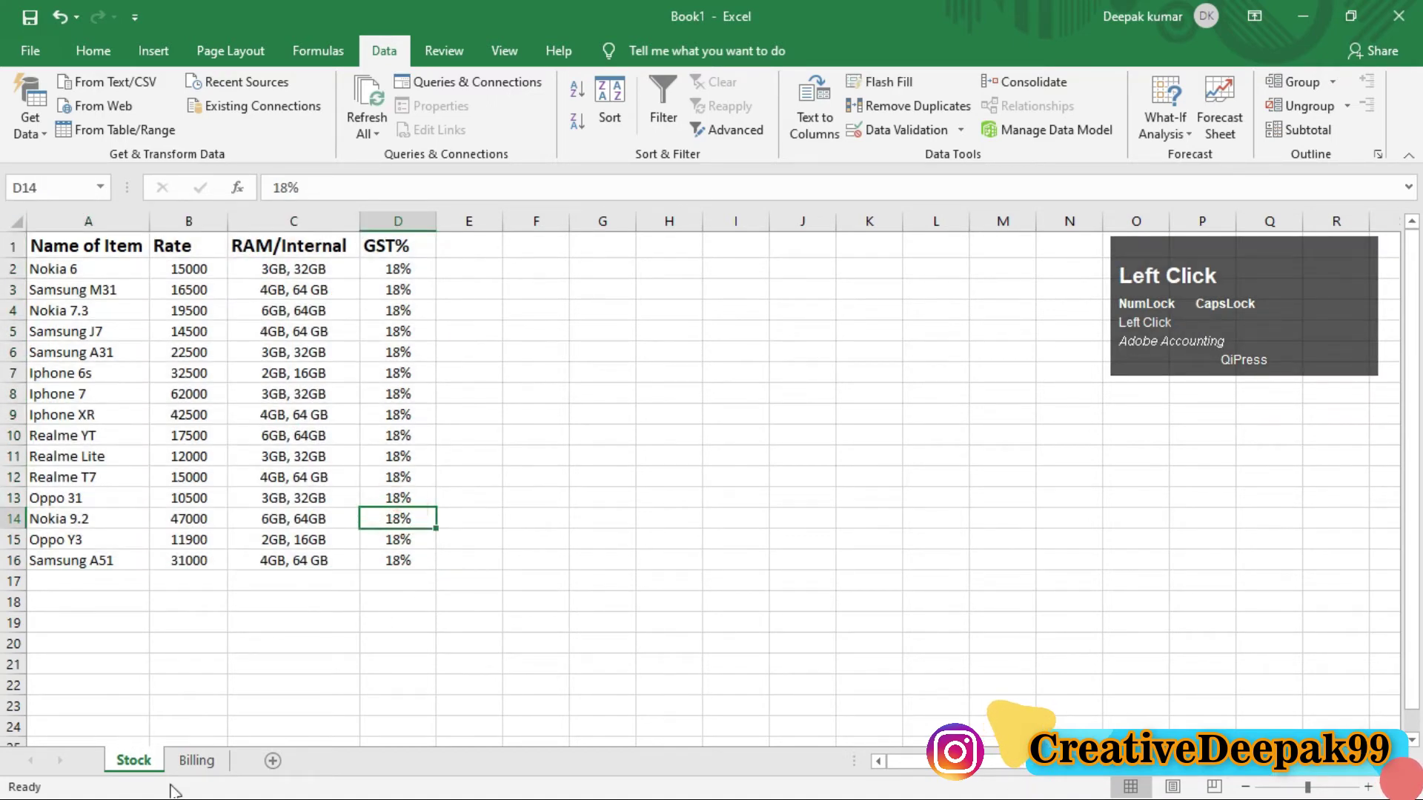
Step: Enter =VLOOKUP(B2,Stockitem,3,0) in cell F2 of the Billing sheet to fetch the item's RAM/Storage
left_click(195, 769)
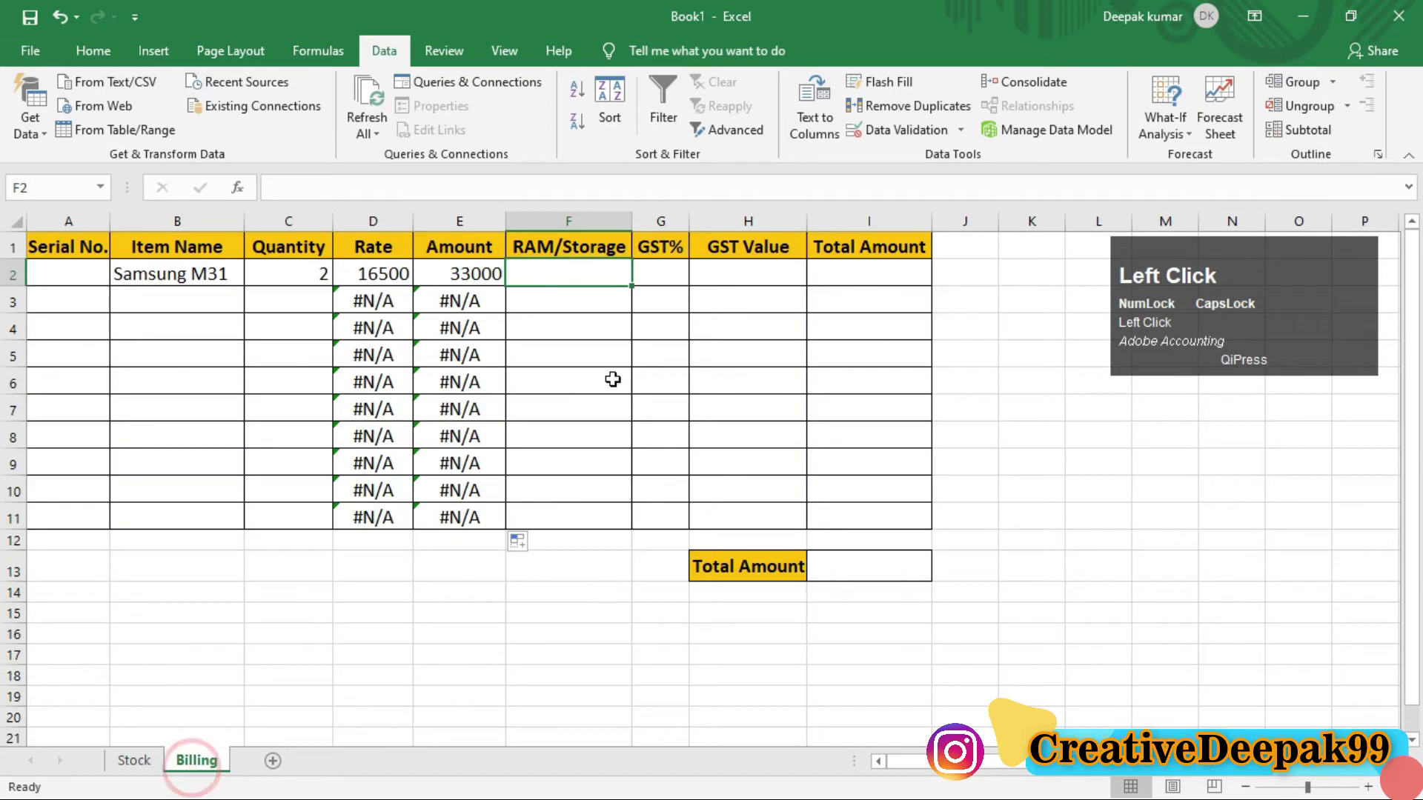
left_click(597, 274)
type("=")
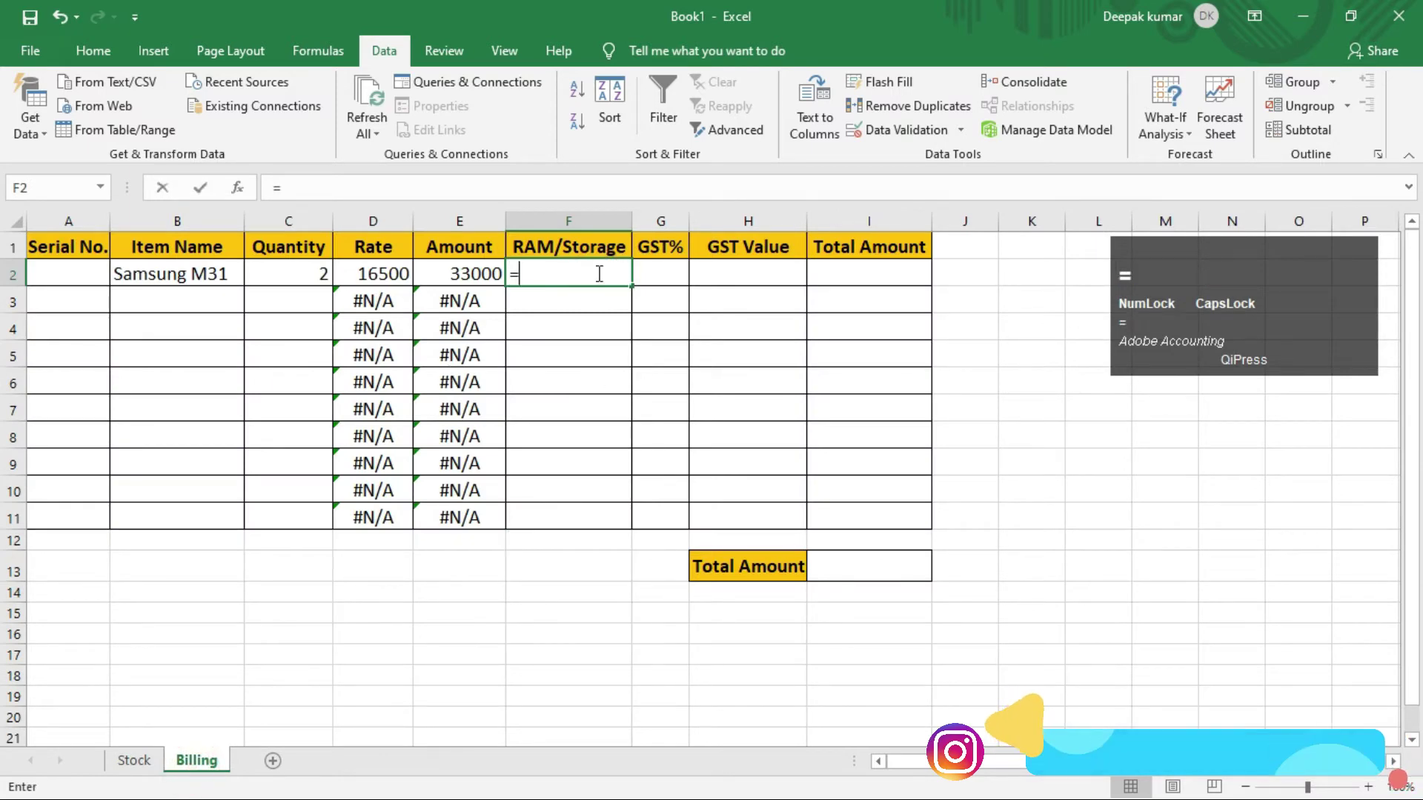
type("VL")
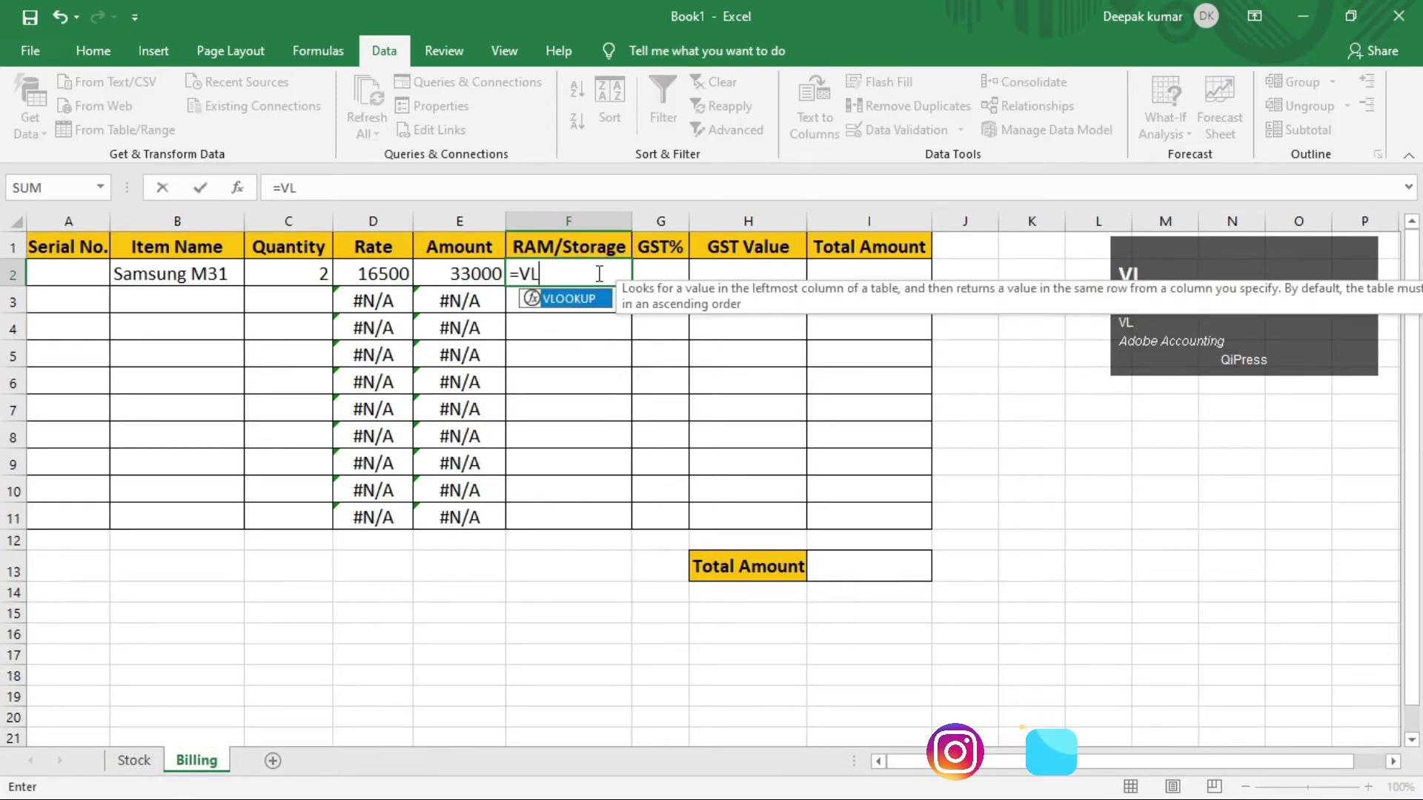
key("Tab")
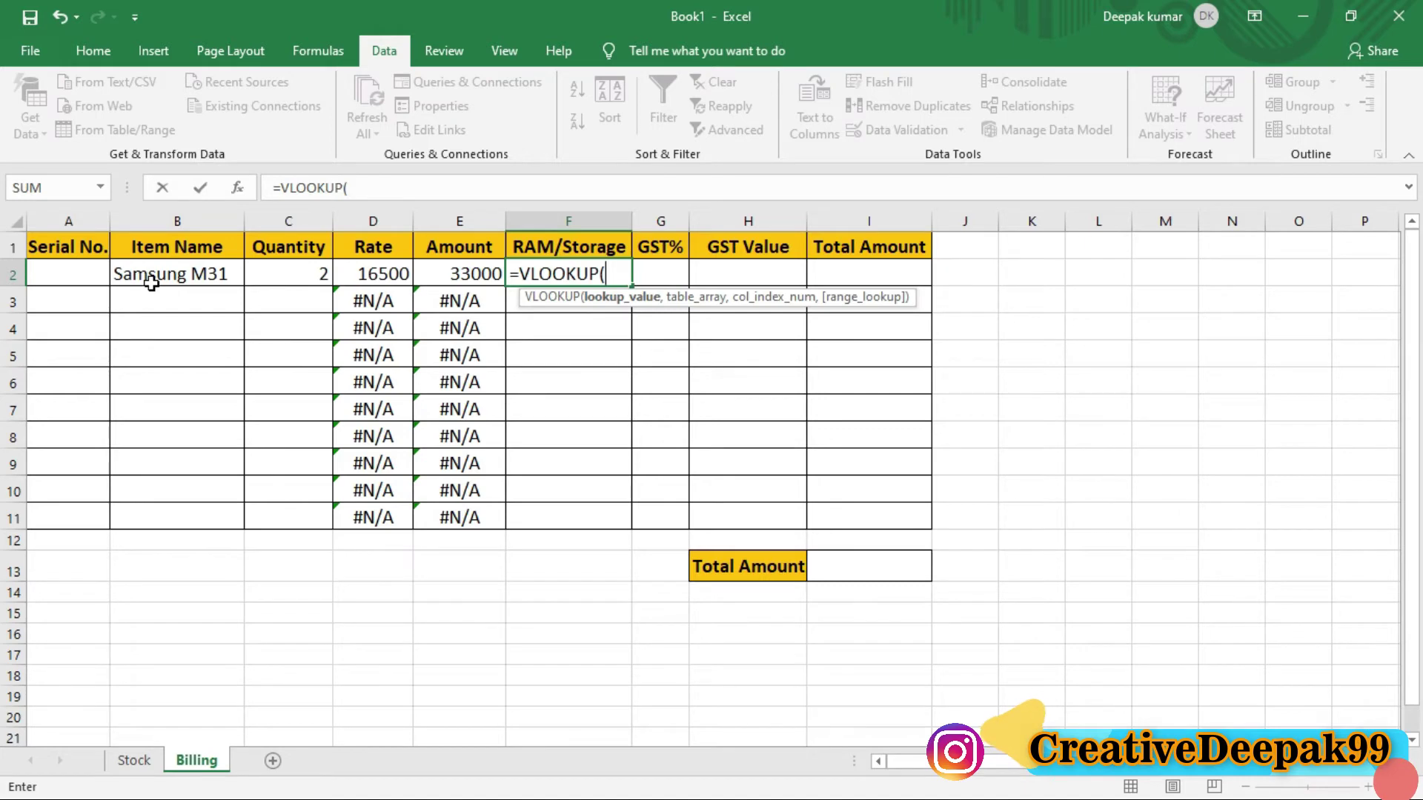
type("B2")
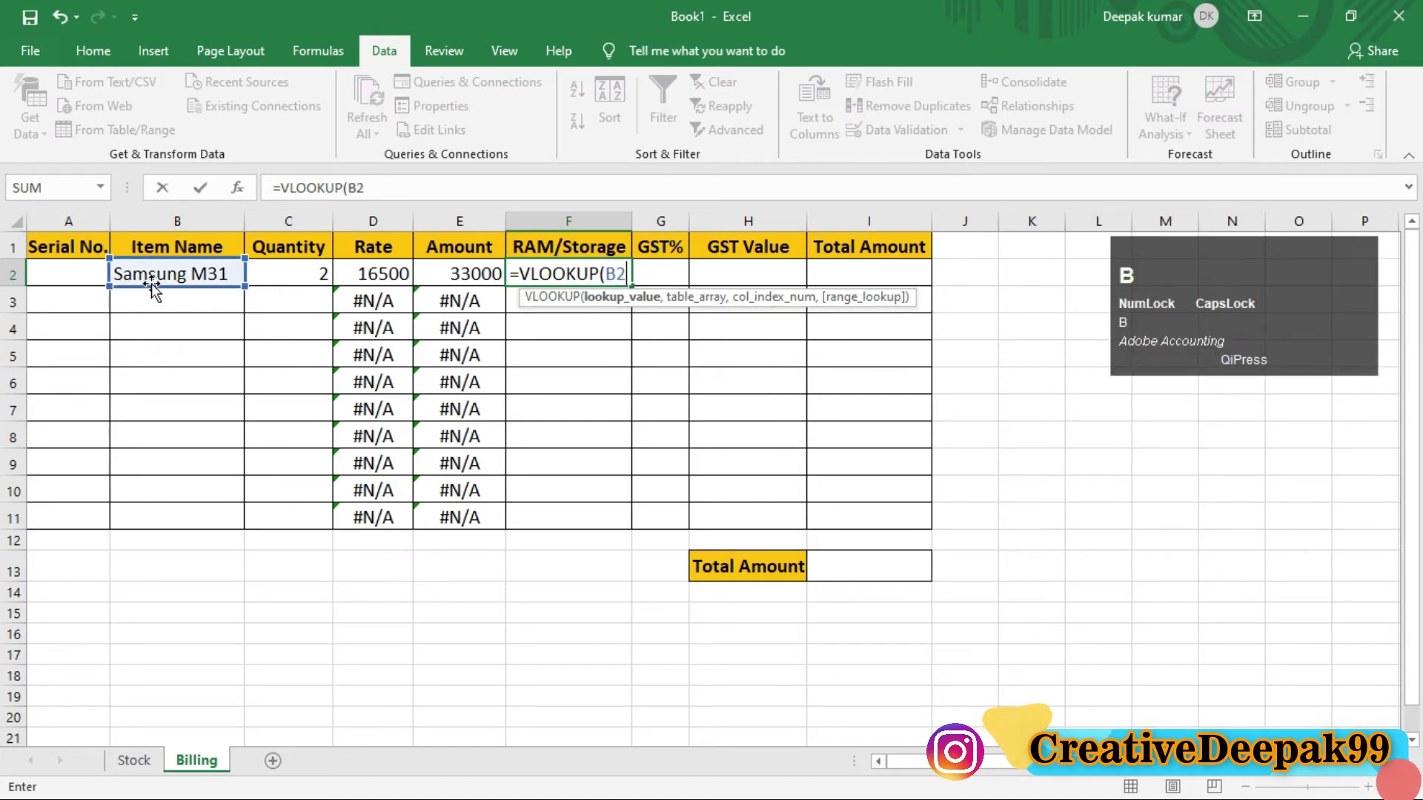
type(",")
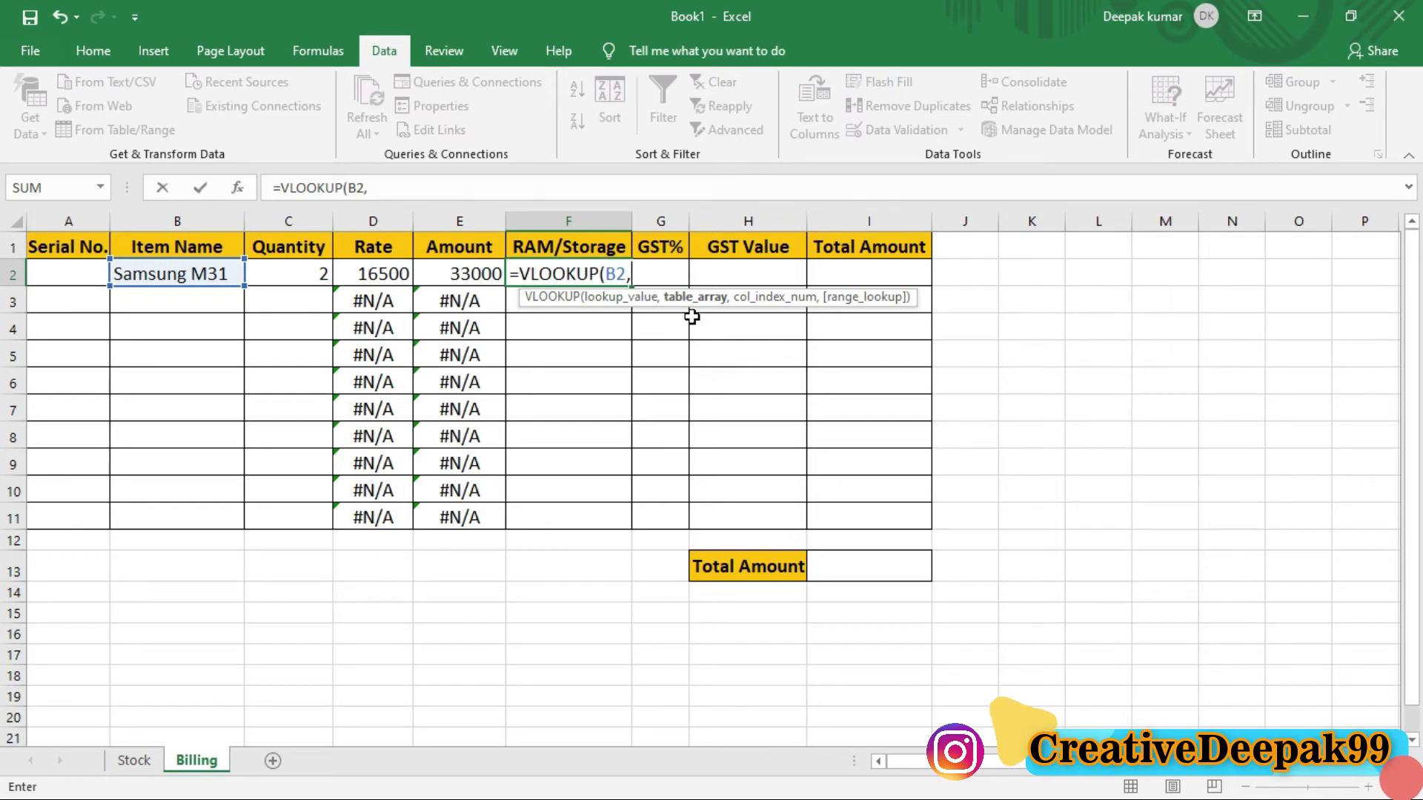
type("STO")
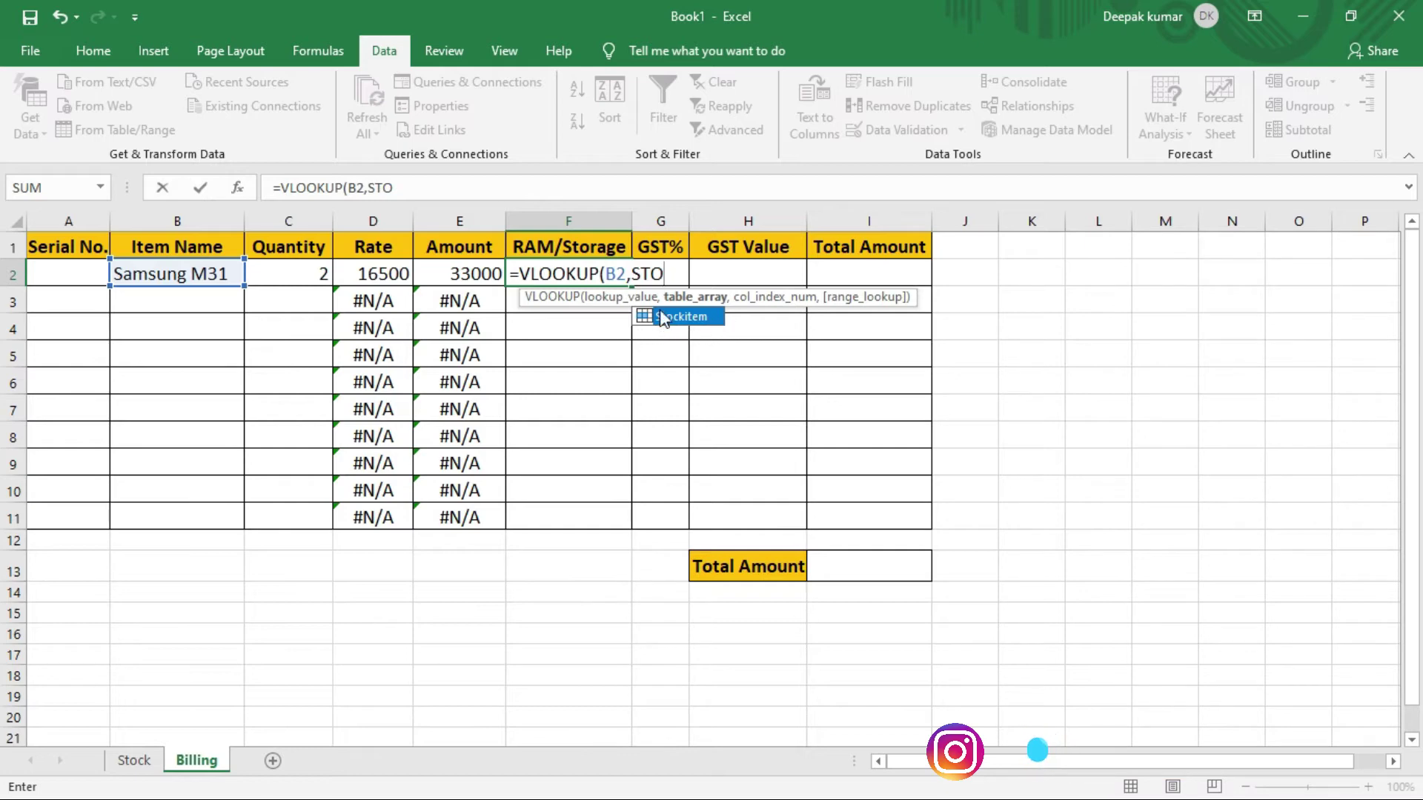
key("Tab")
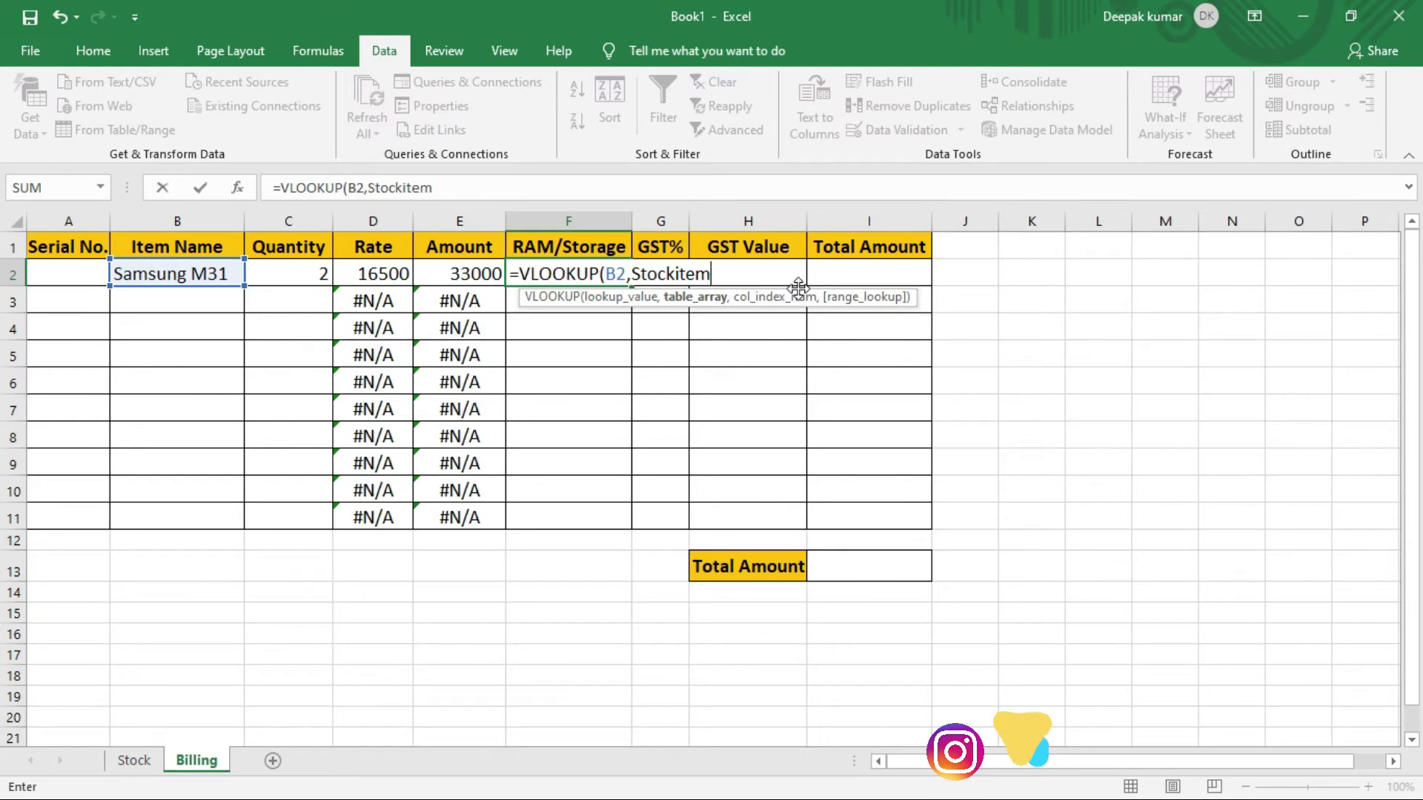
type(",3")
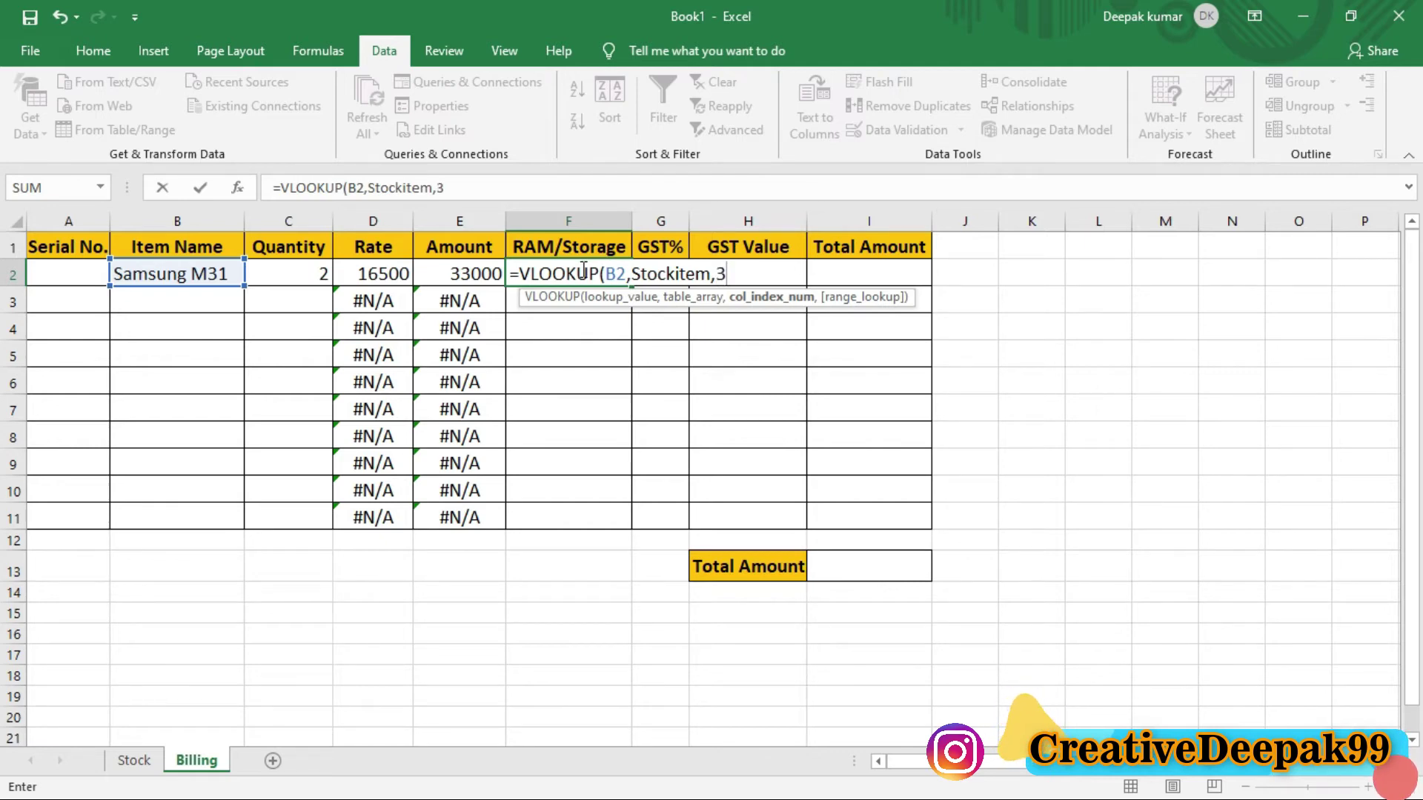
type(",0")
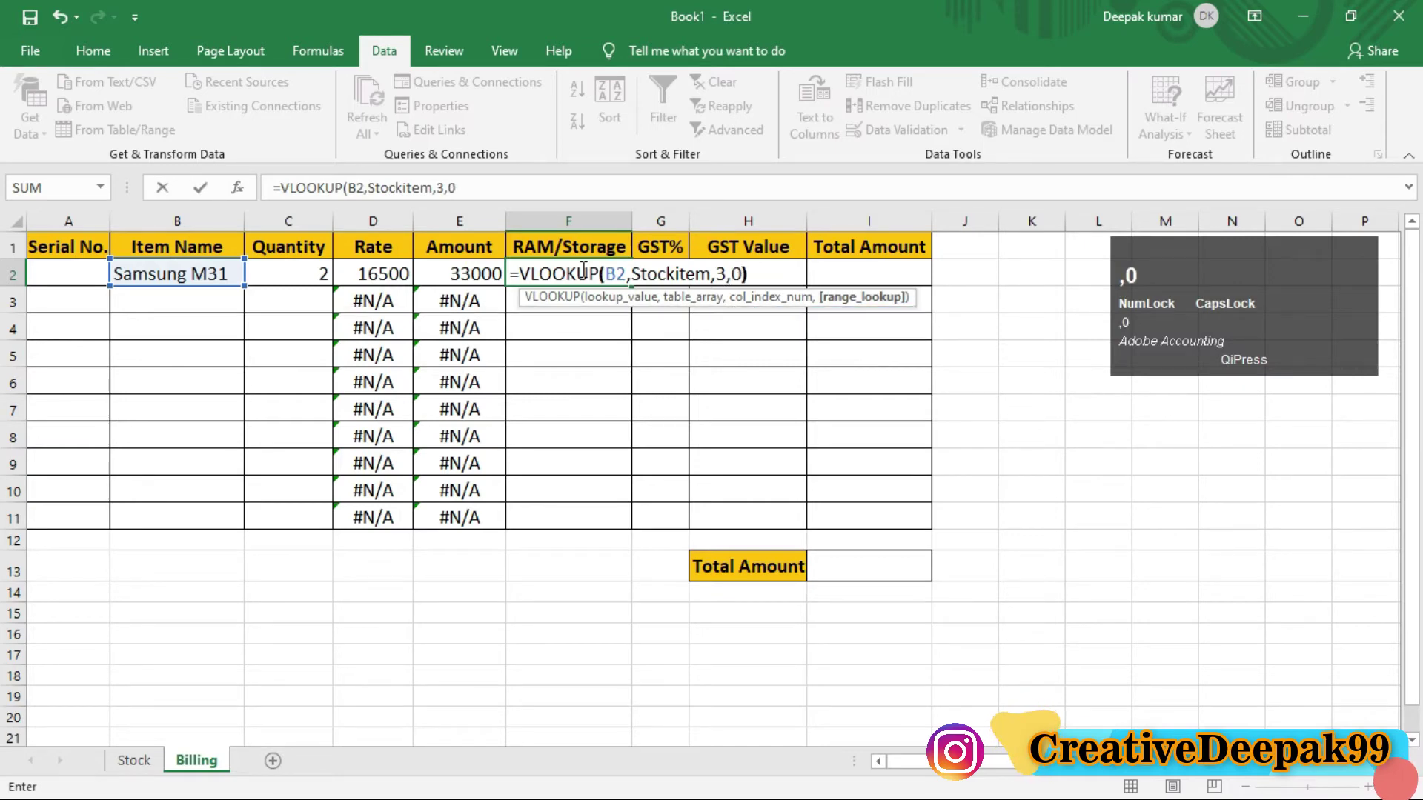
type(")")
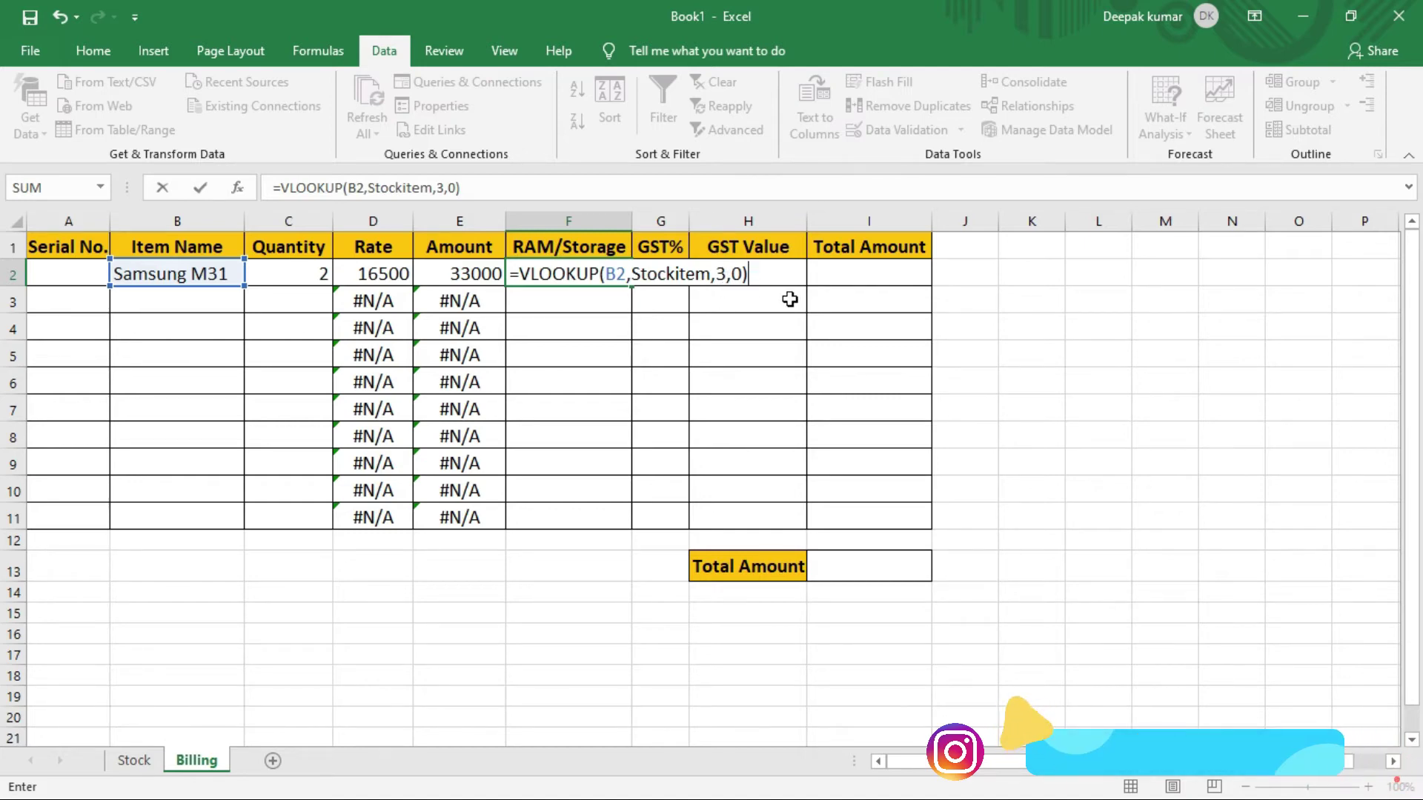
key("Return")
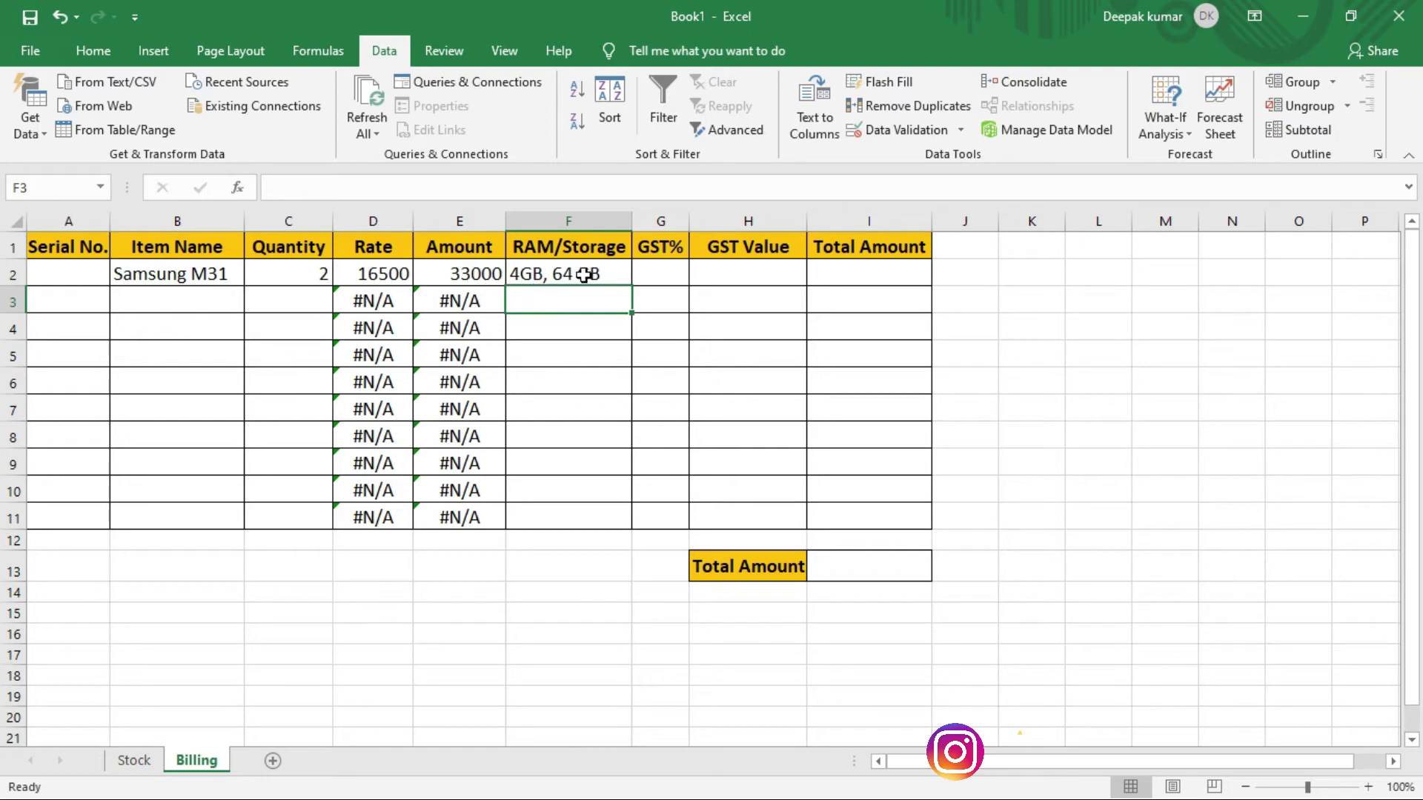
Step: Test the lookup formulas by choosing Samsung J7 and Iphone XR in turn as the item in B2
left_click(213, 276)
left_click(254, 275)
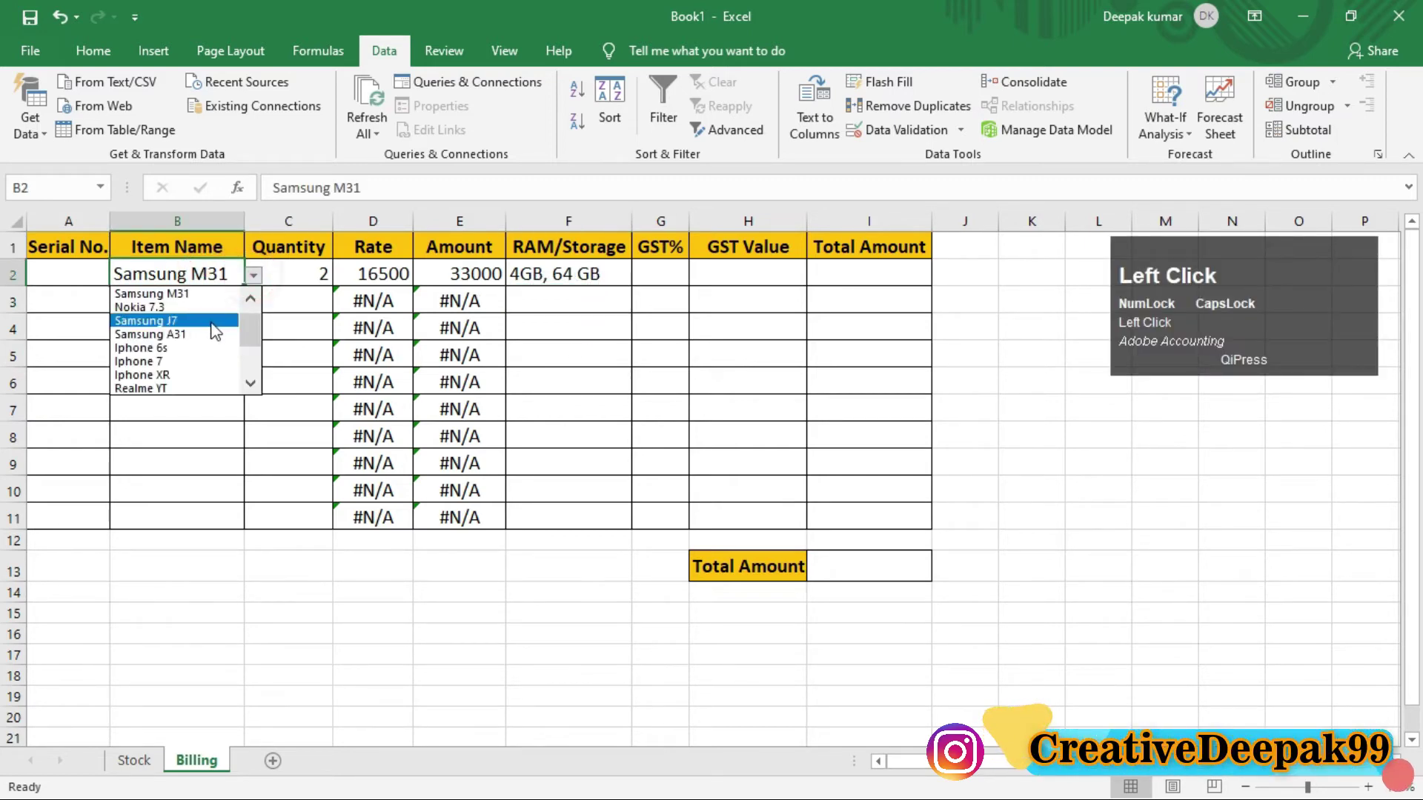
left_click(215, 323)
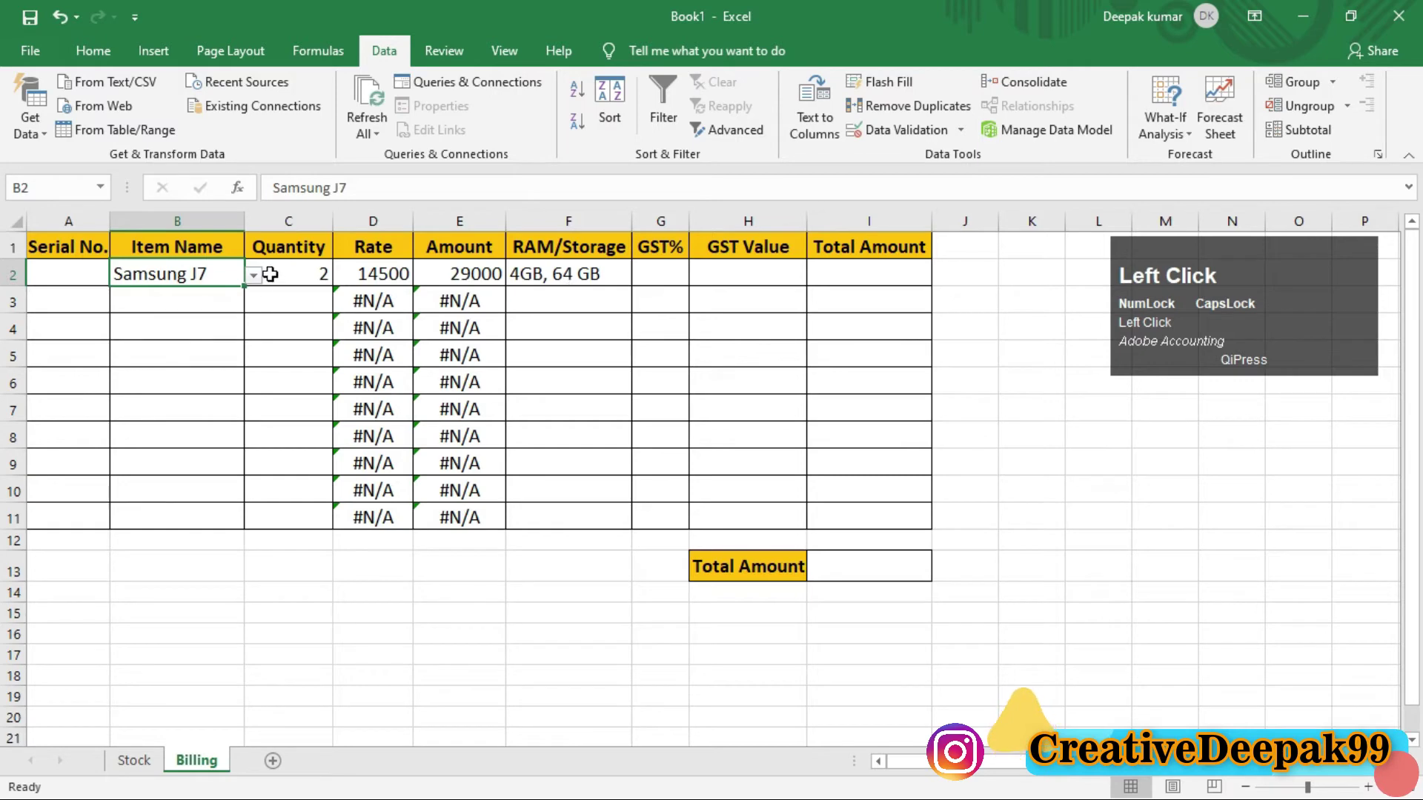
left_click(253, 274)
left_click(212, 348)
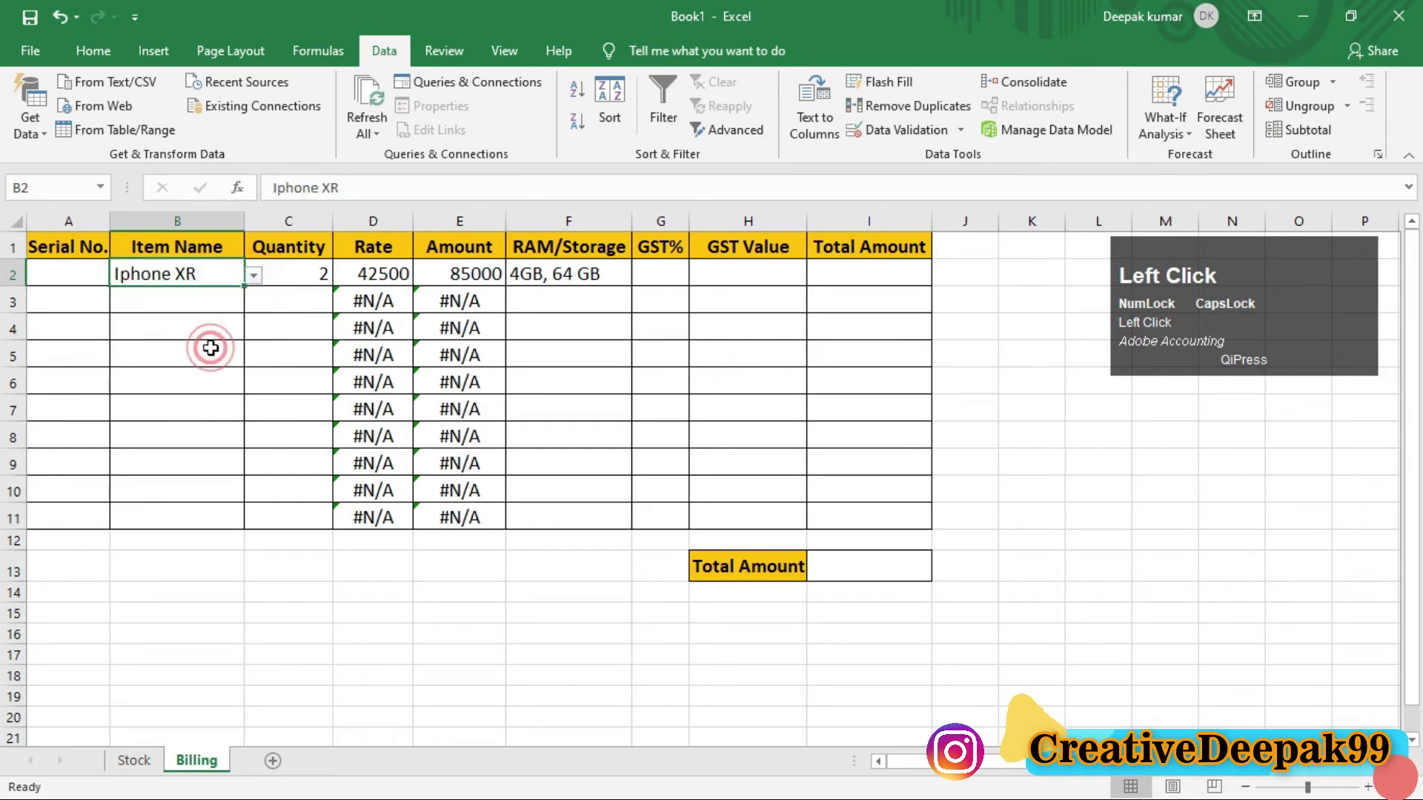
Step: Test the lookup formulas by choosing Nokia 6, Iphone 6s and Oppo 31 in turn as the item in B2
left_click(254, 275)
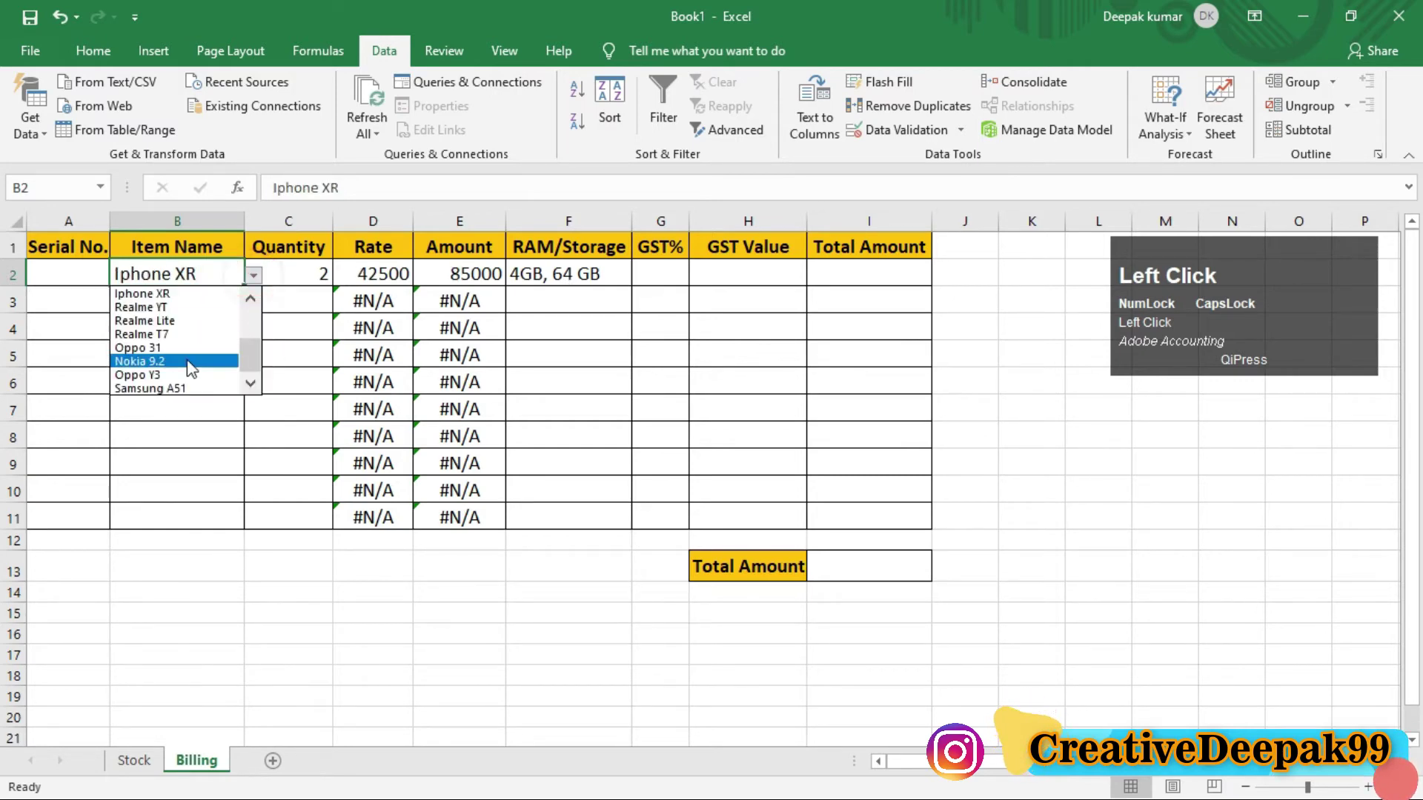
scroll(194, 382, "down", 1)
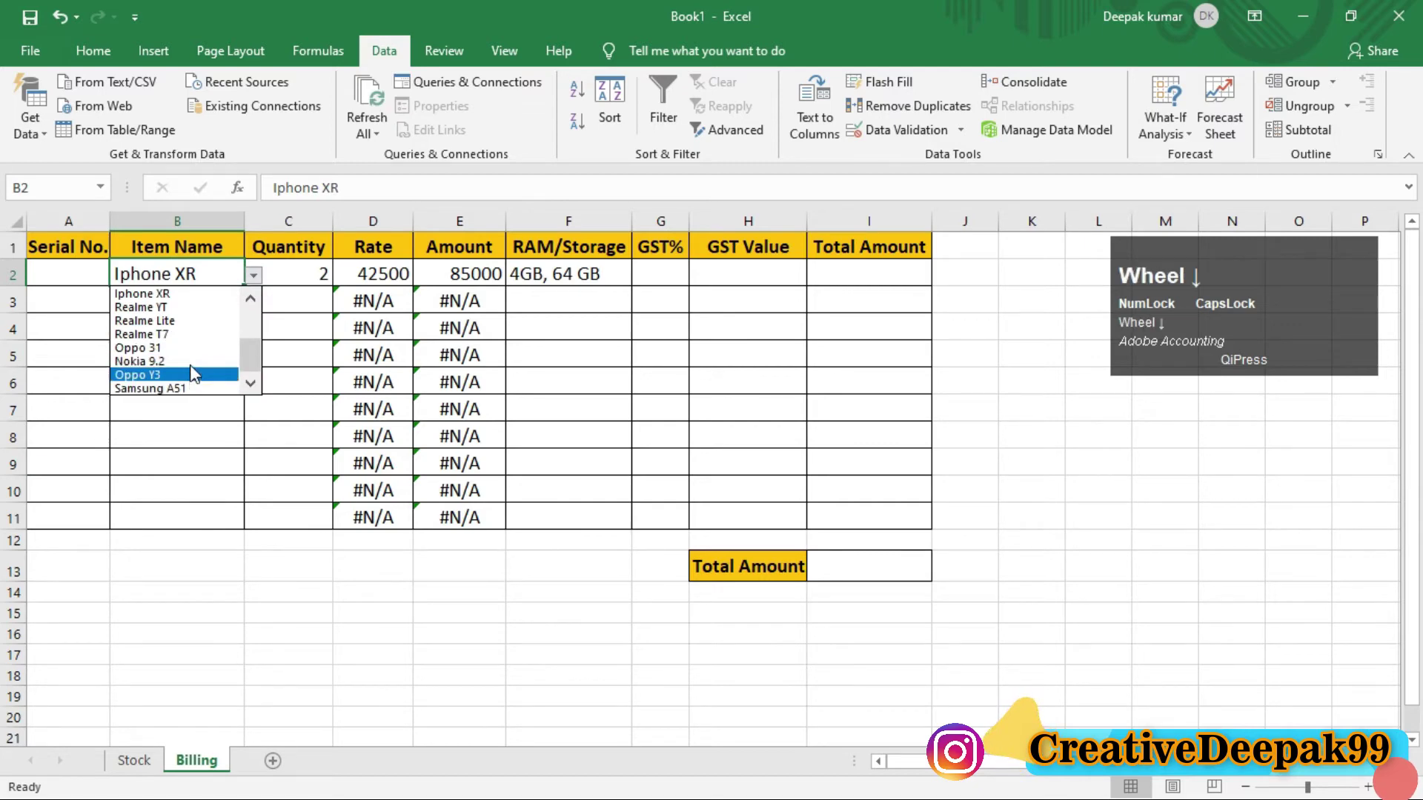
left_click_drag(250, 356, 231, 300)
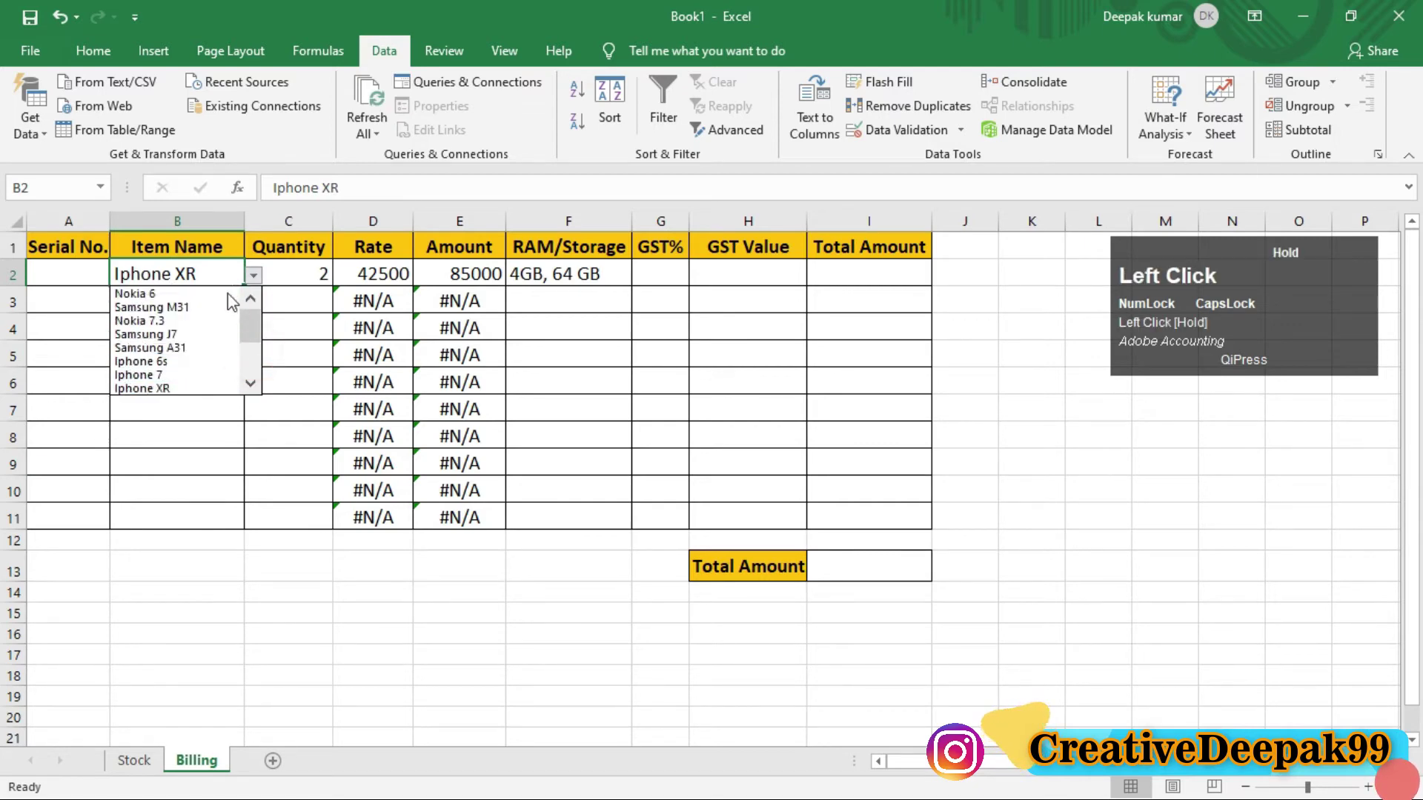
left_click(221, 294)
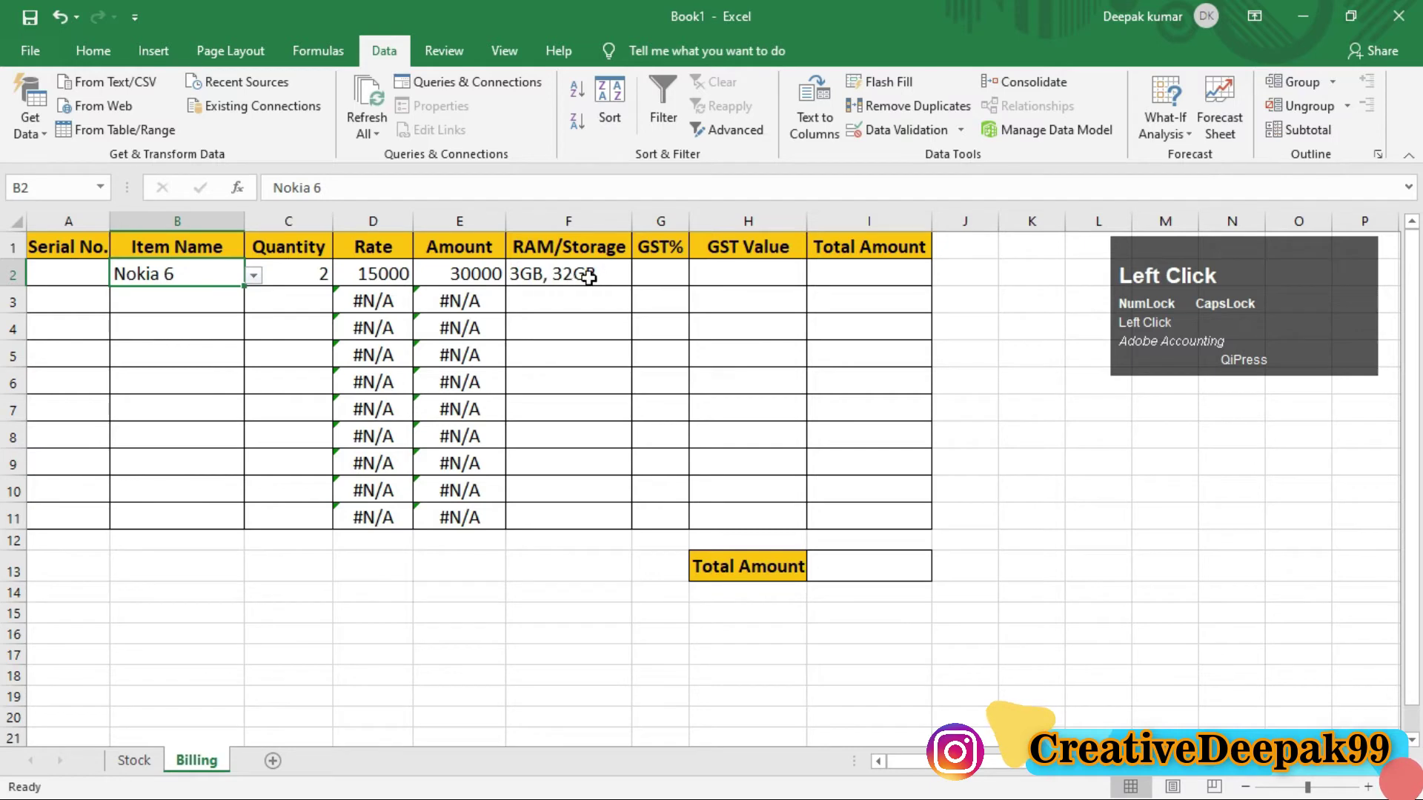
left_click(254, 277)
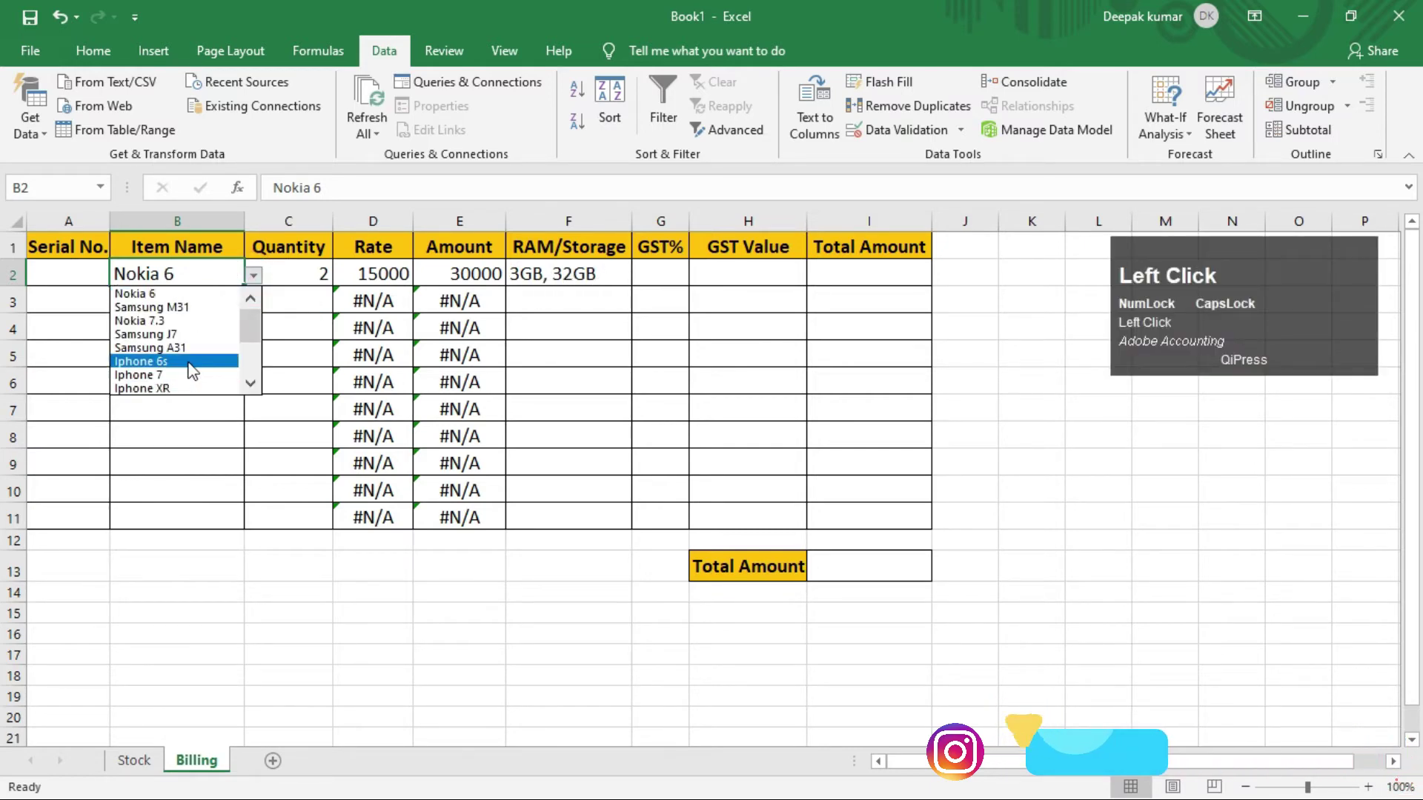
left_click(189, 362)
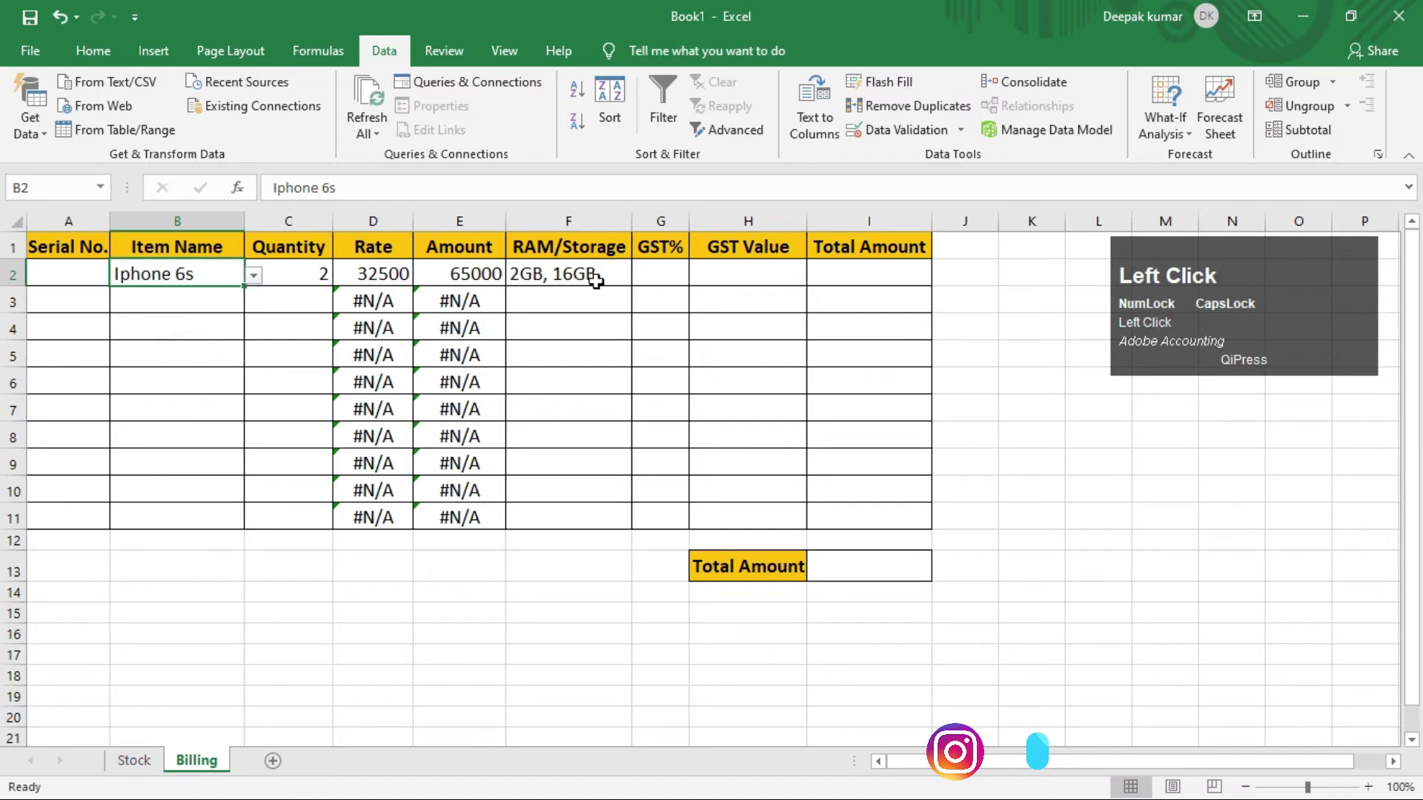
left_click(254, 276)
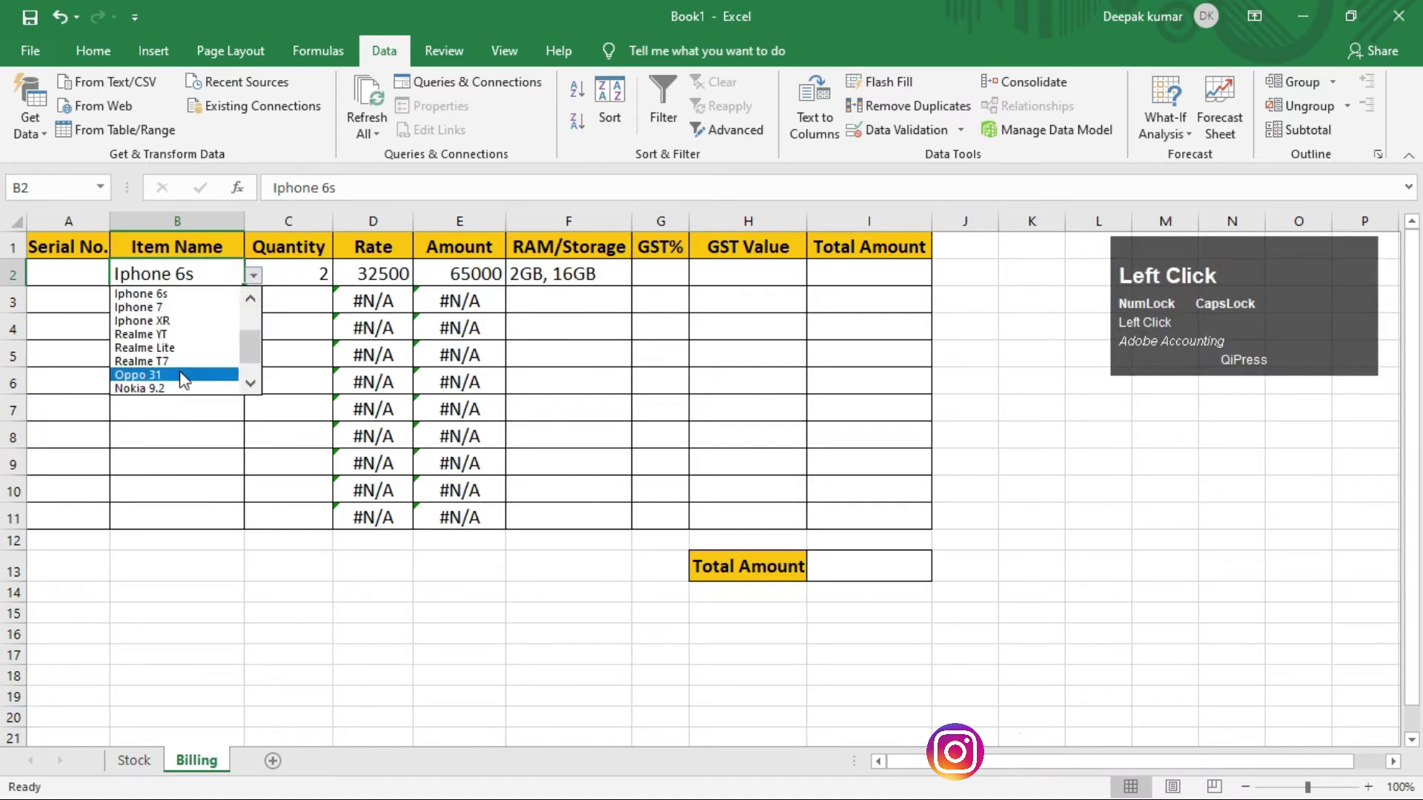
left_click(182, 376)
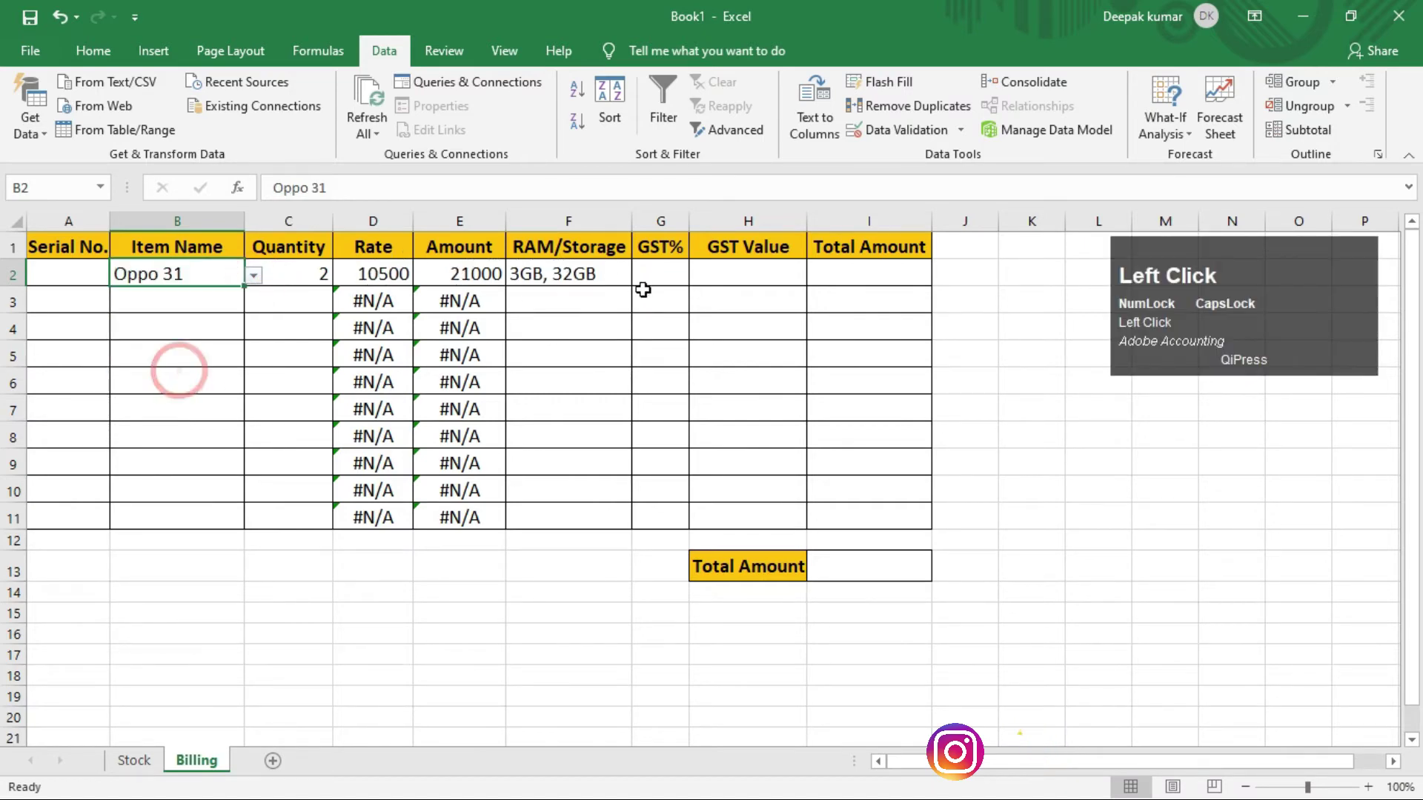
Step: Test the lookups with Oppo Y3 and Samsung A51 in B2, and set the item back to Nokia 6
left_click(254, 277)
left_click(215, 376)
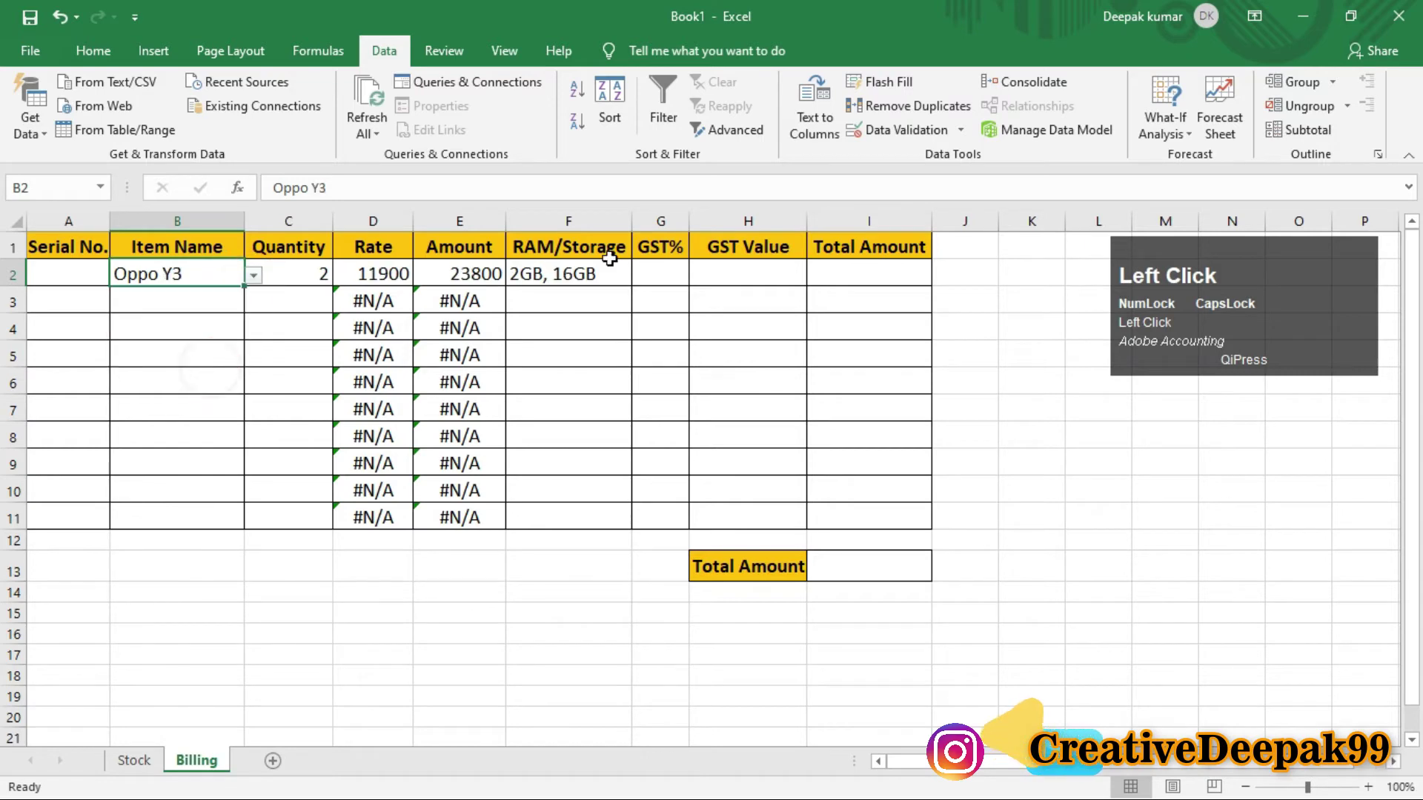
left_click(254, 275)
left_click(193, 383)
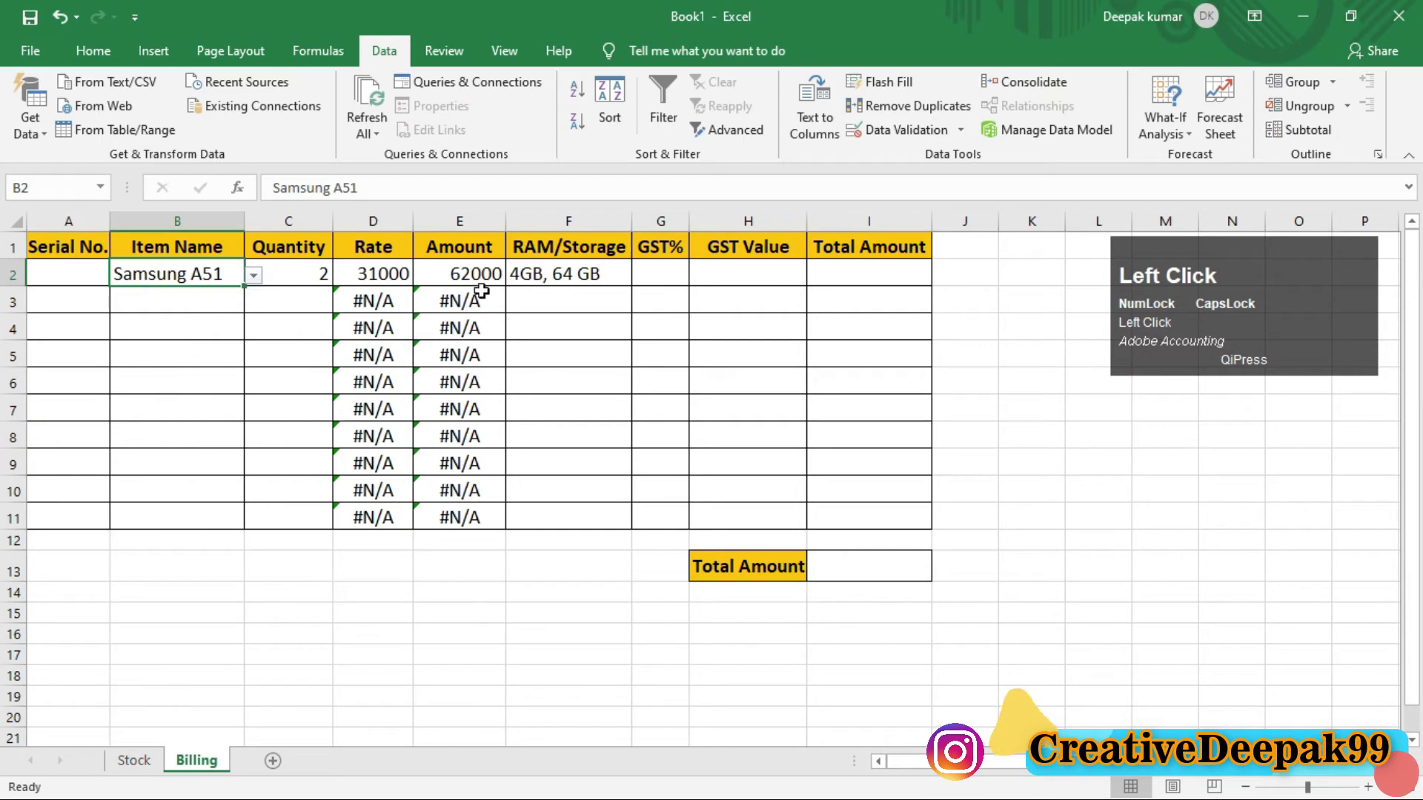
left_click(254, 275)
left_click_drag(250, 363, 225, 300)
left_click(212, 293)
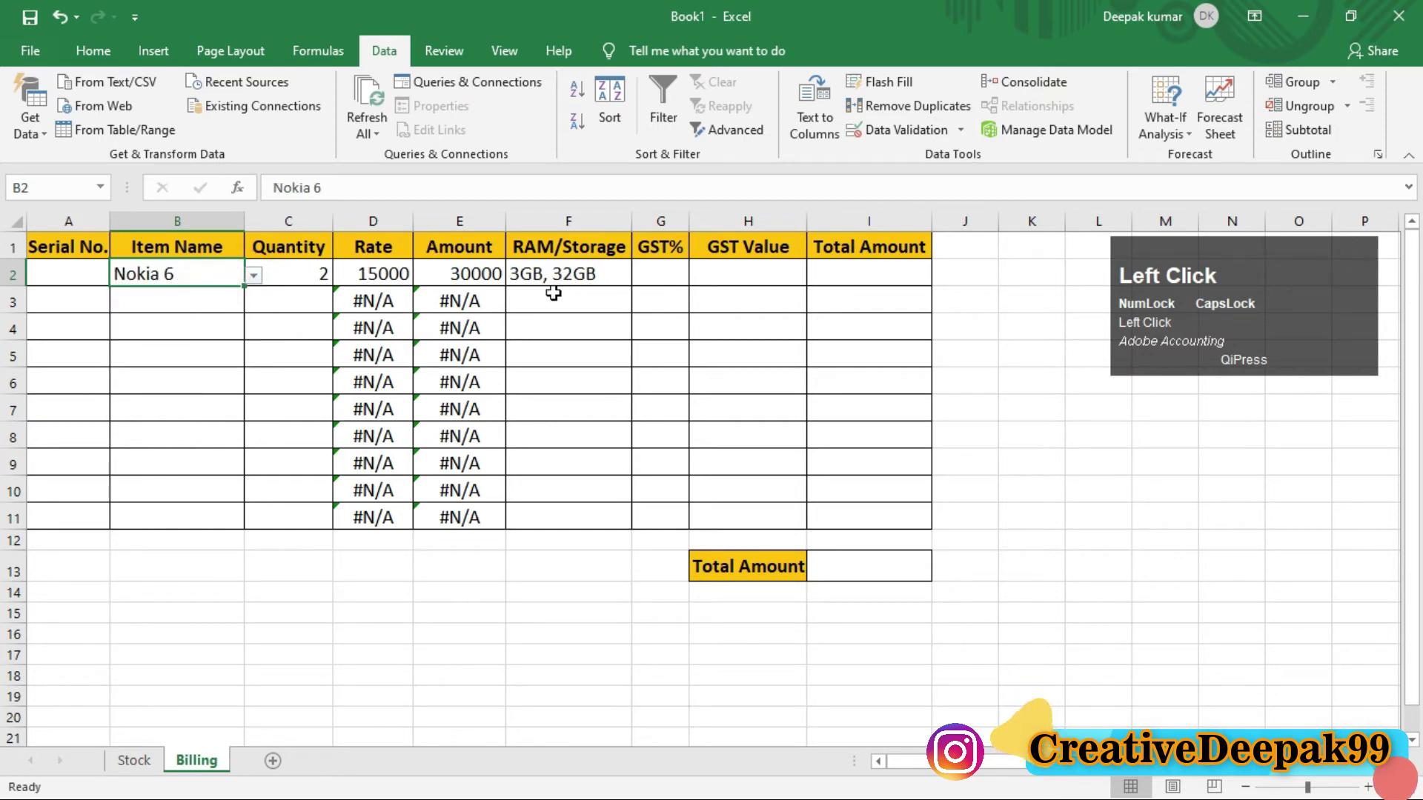
Step: Copy the RAM/Storage lookup formula from F2 down through F11 on the Billing sheet
left_click(595, 279)
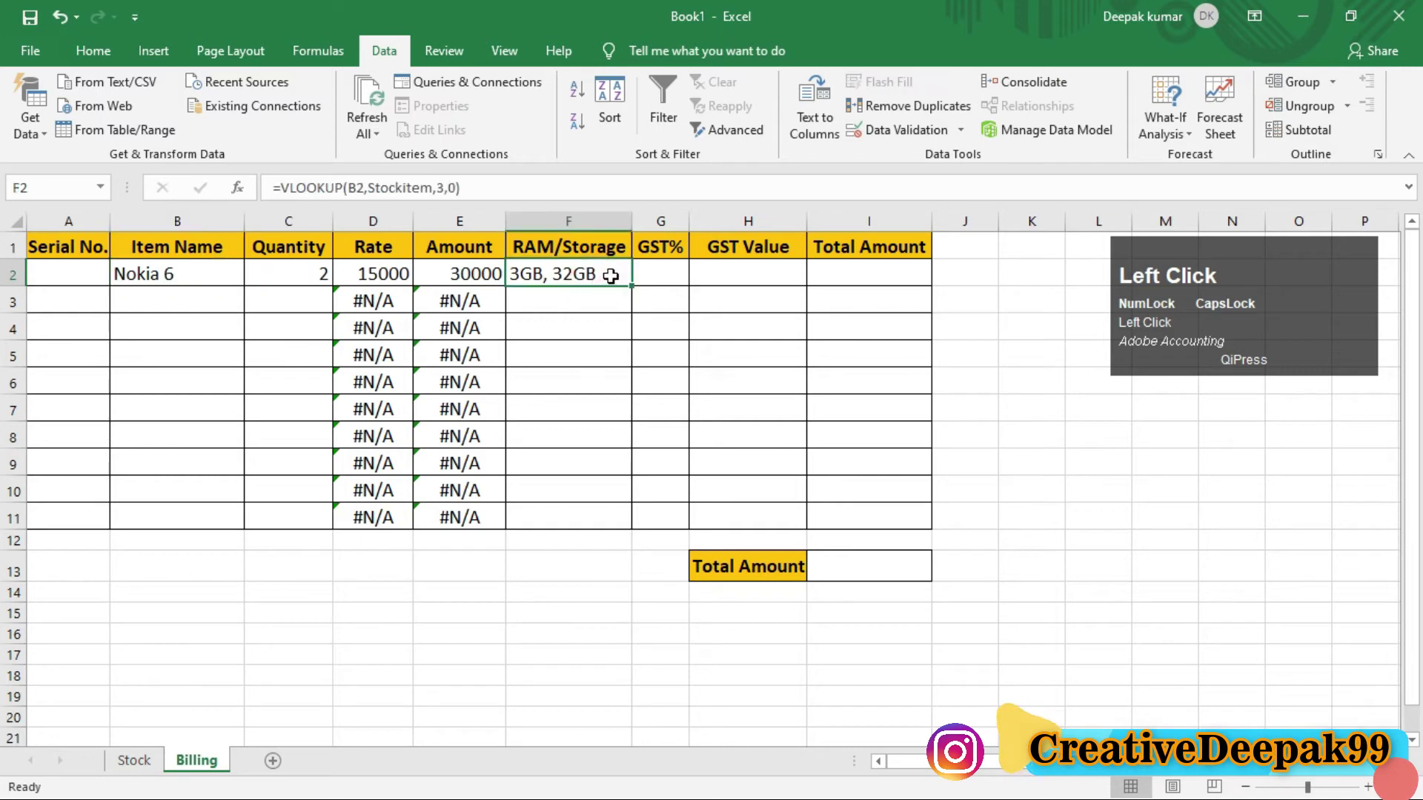
left_click(585, 302)
left_click(588, 351)
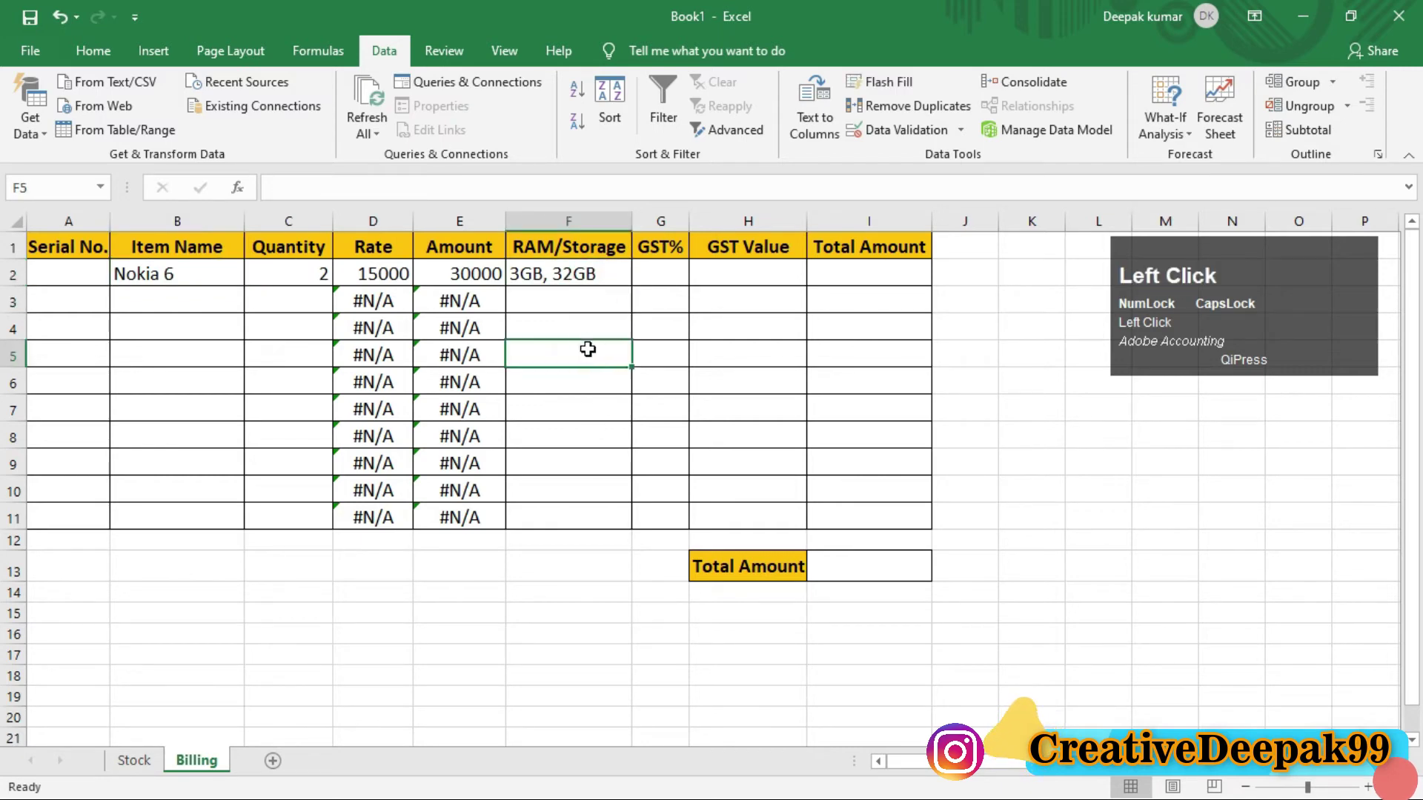
left_click(581, 379)
left_click(588, 324)
left_click(617, 278)
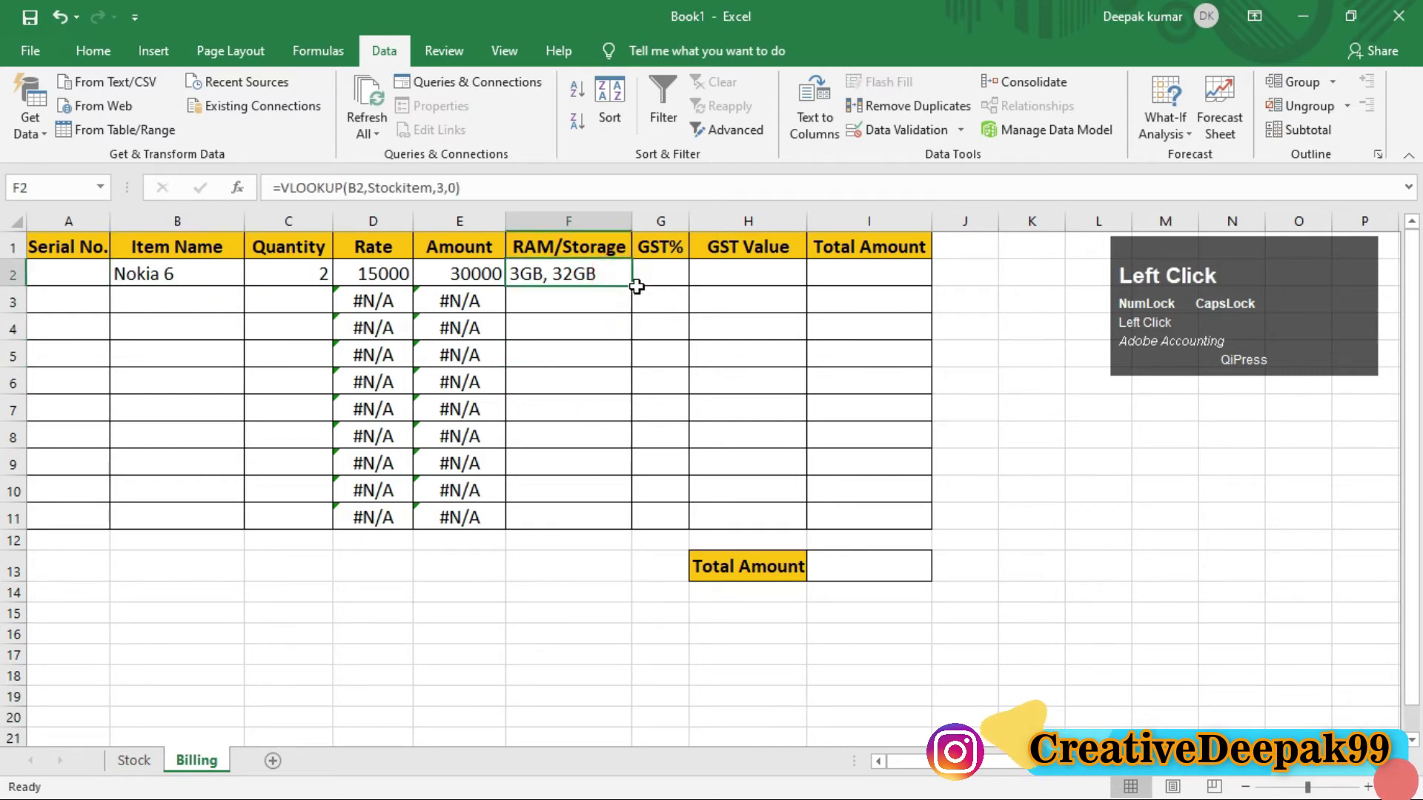
left_click_drag(632, 286, 627, 526)
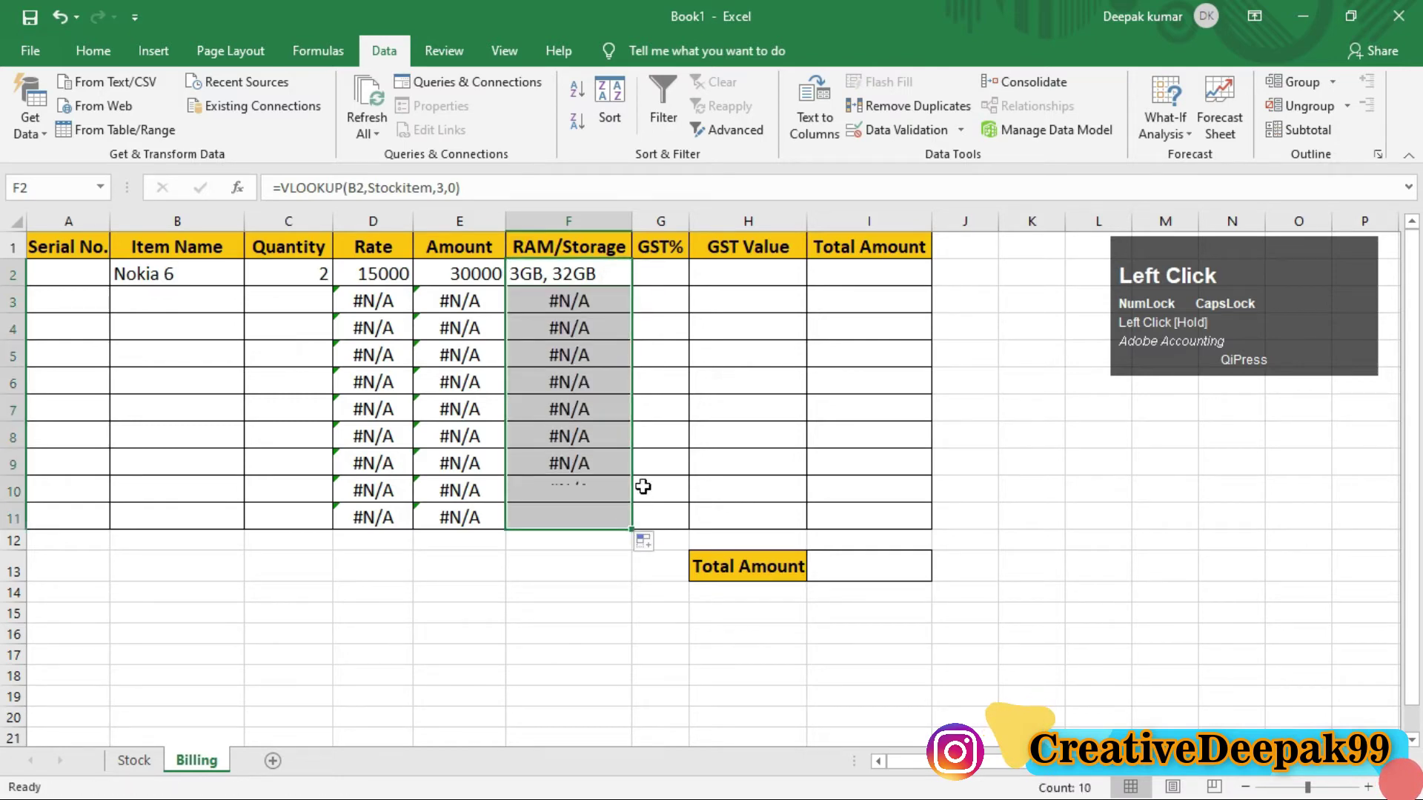
left_click(573, 406)
left_click(661, 347)
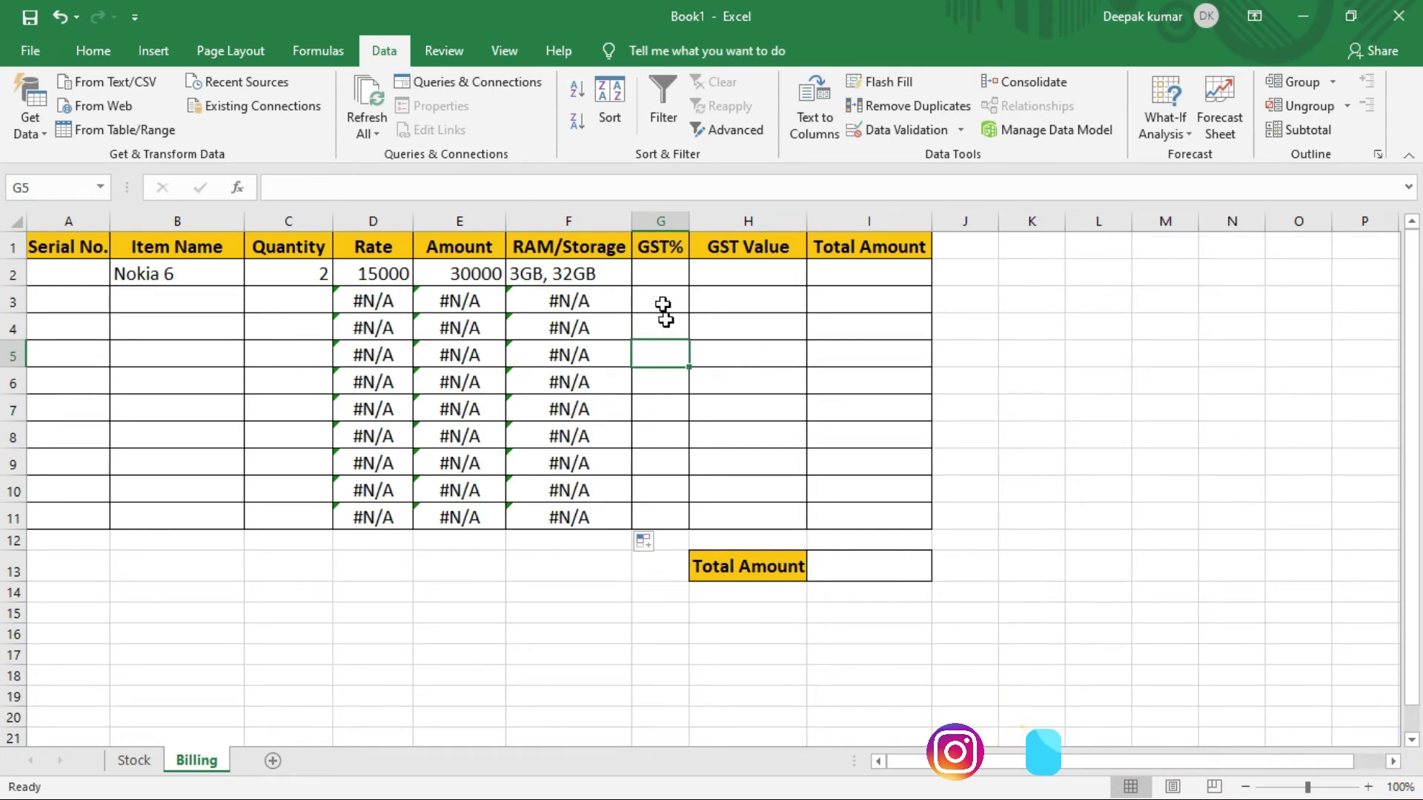
Step: Examine the Stock sheet's columns, checking the range name of A1:D16 and the GST% column's position for the GST lookup
left_click(572, 275)
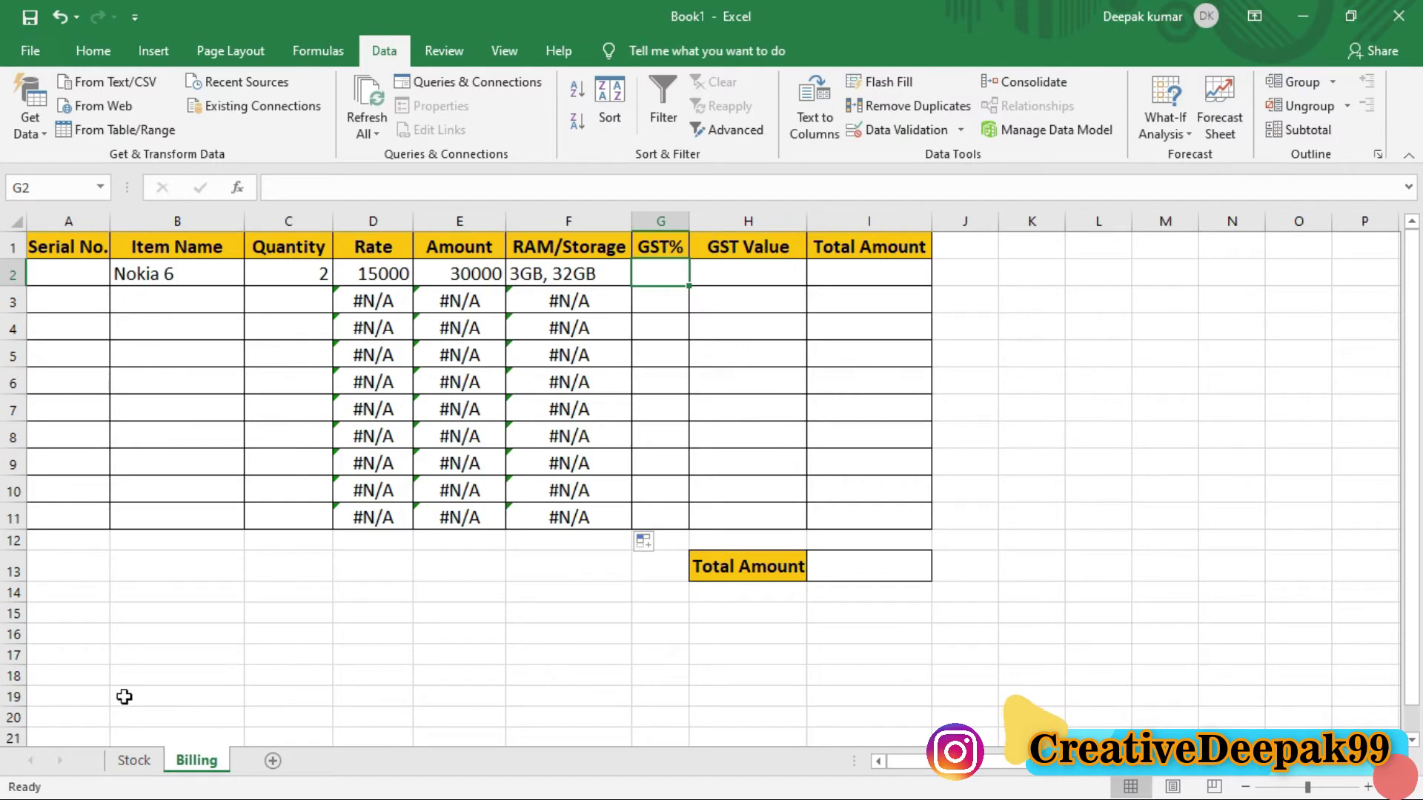
left_click(134, 764)
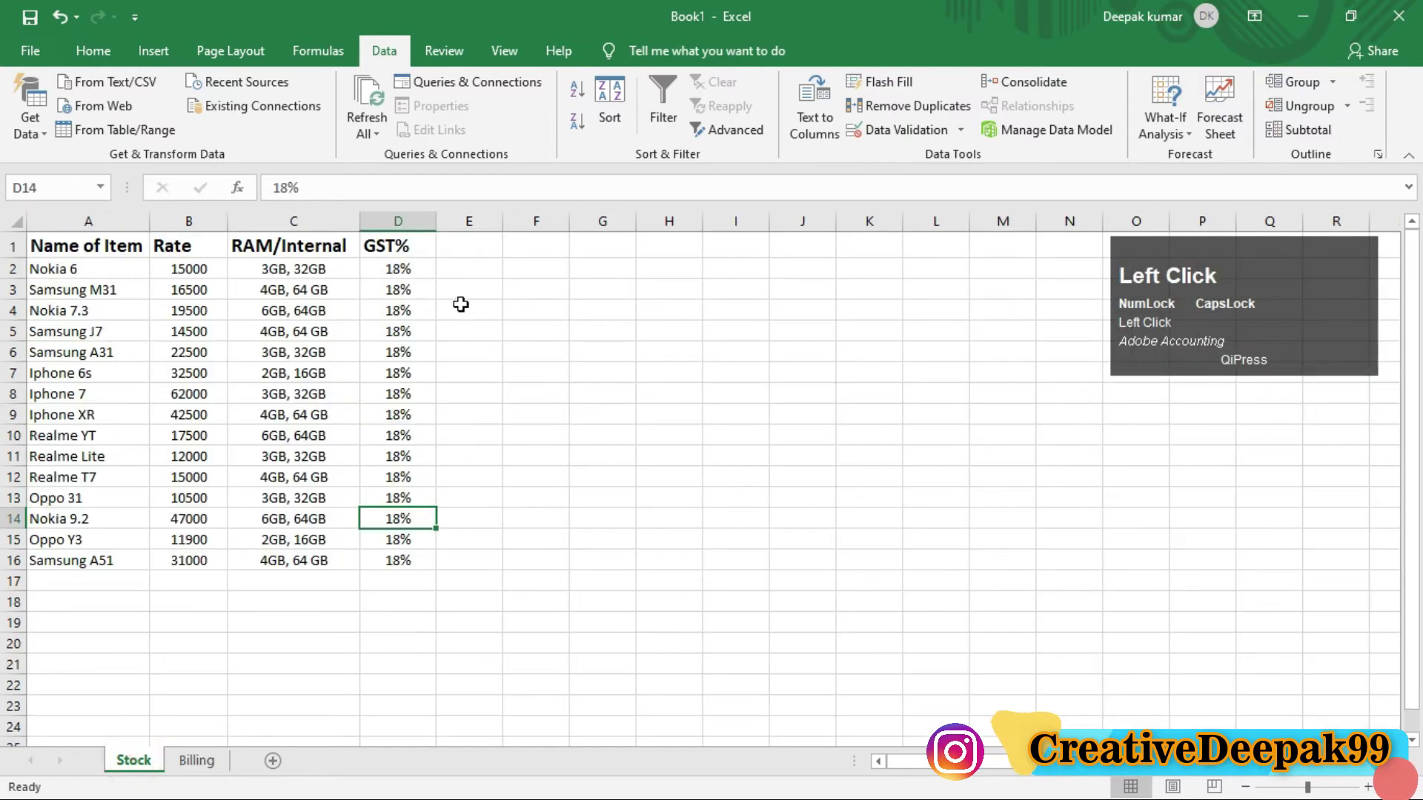
left_click(417, 273)
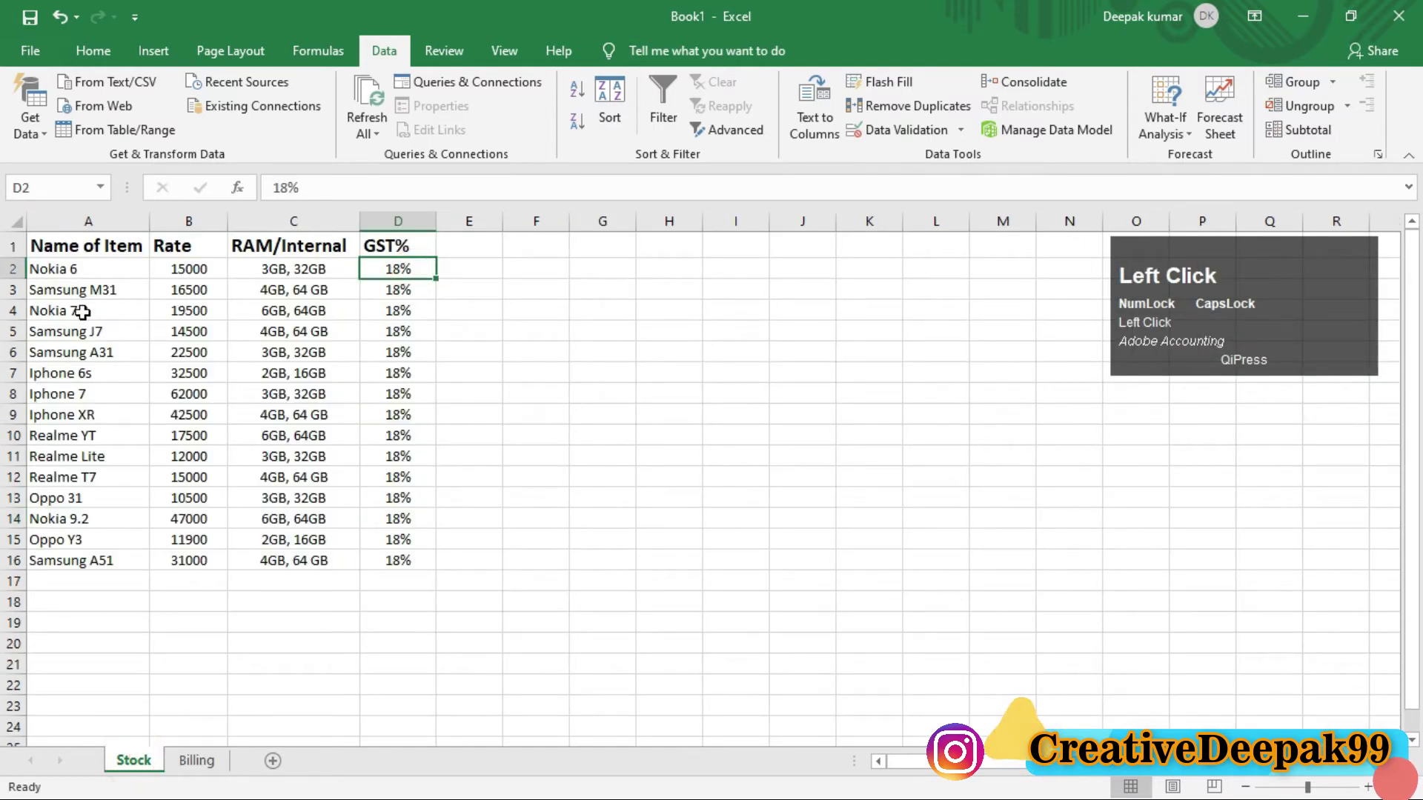
left_click_drag(77, 269, 76, 498)
left_click_drag(190, 270, 197, 518)
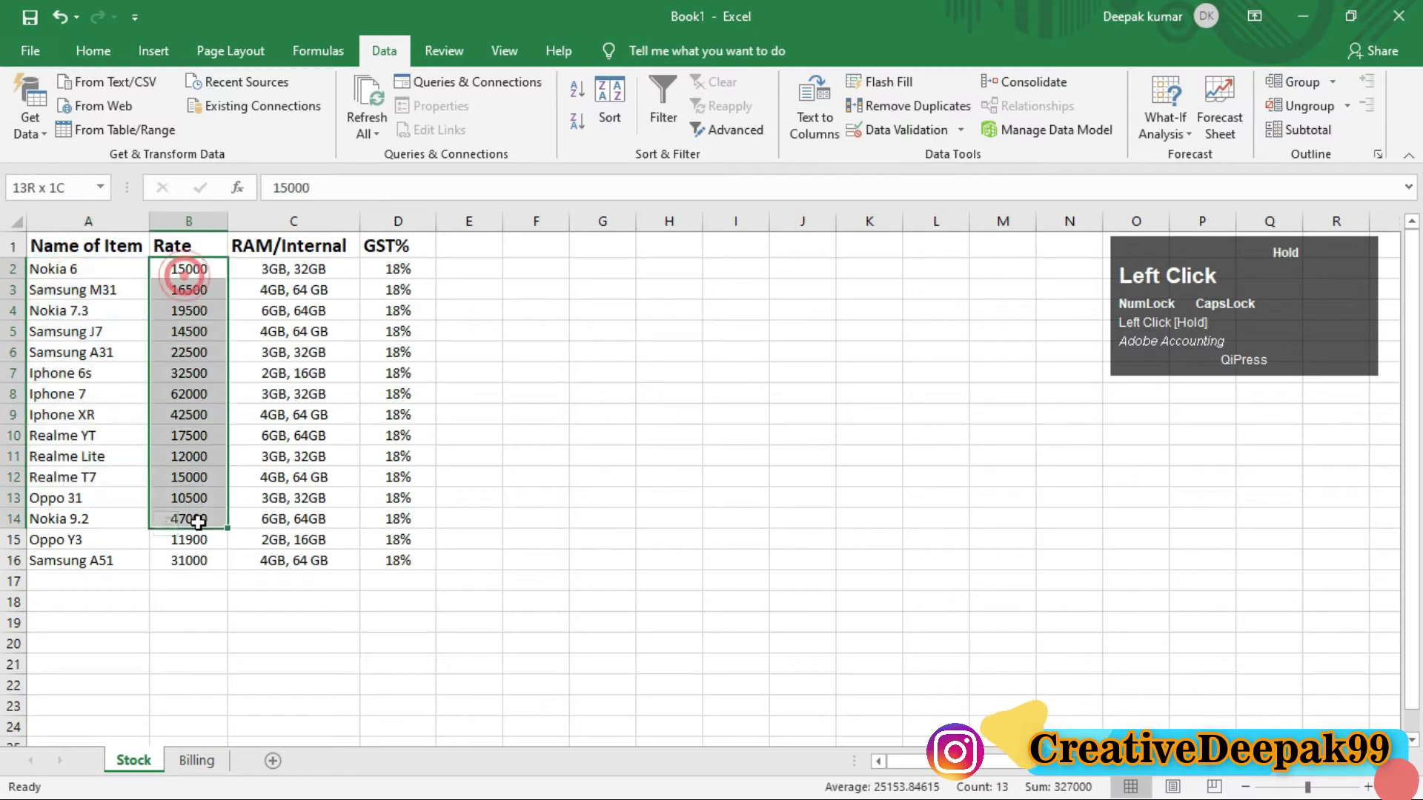
left_click_drag(294, 268, 301, 539)
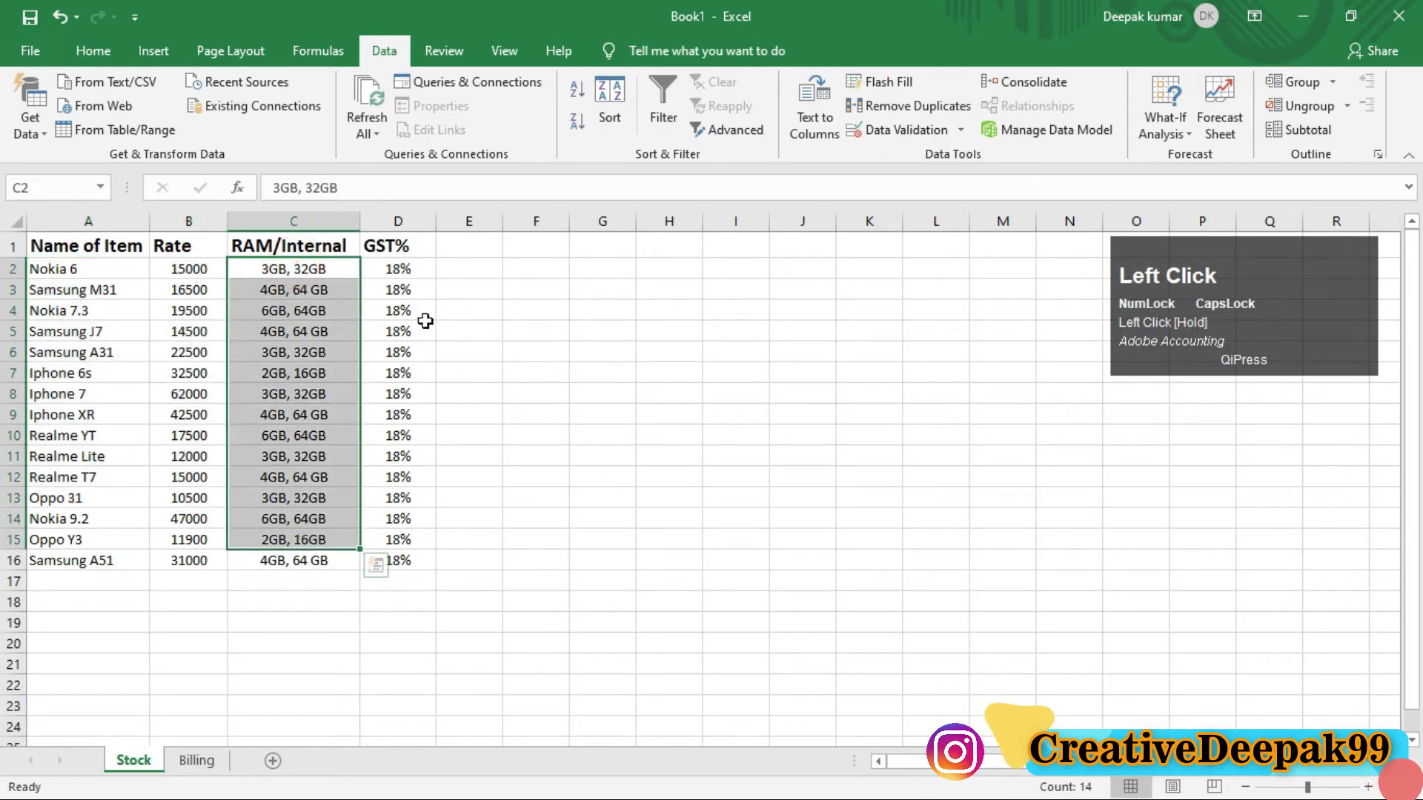
left_click_drag(392, 244, 394, 557)
left_click_drag(401, 289, 404, 581)
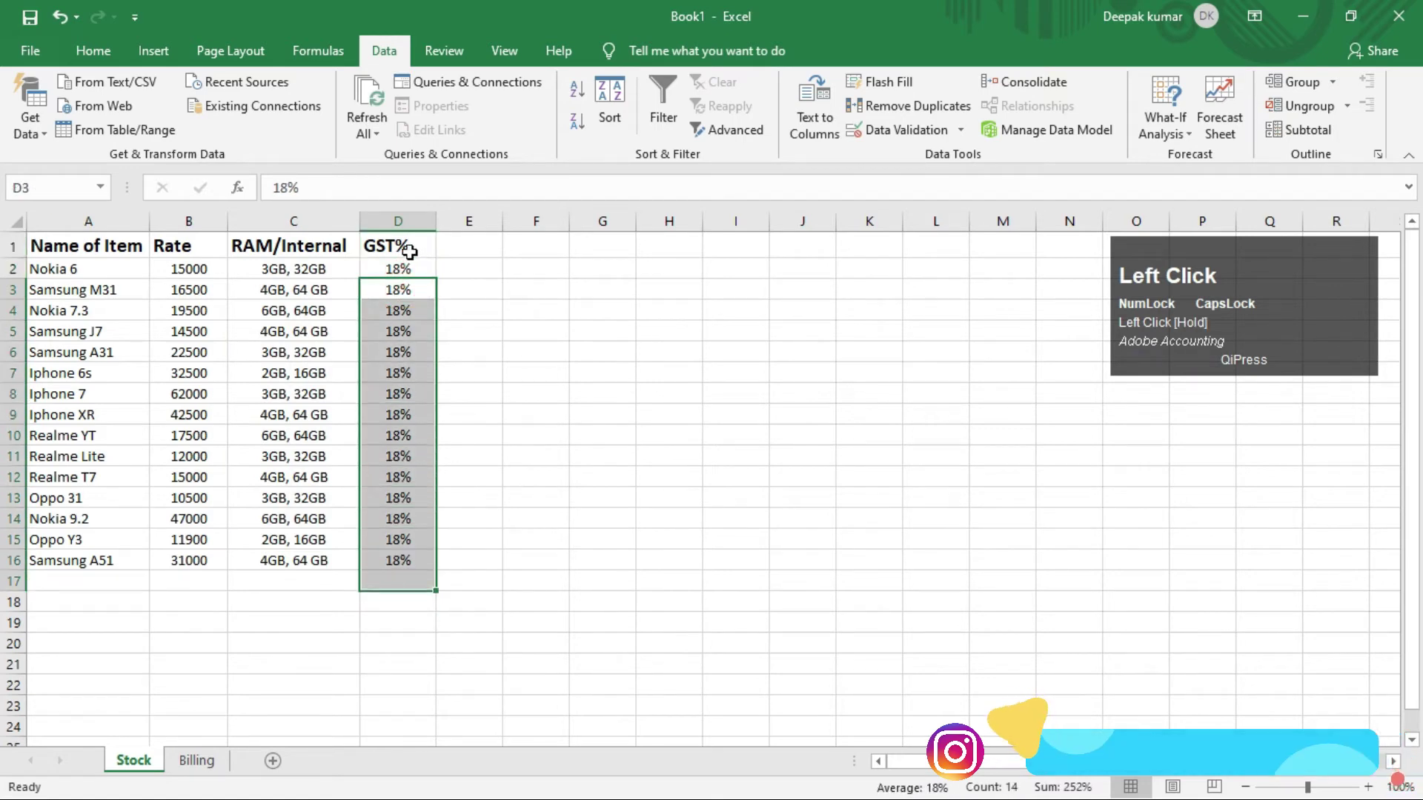
left_click_drag(409, 251, 411, 369)
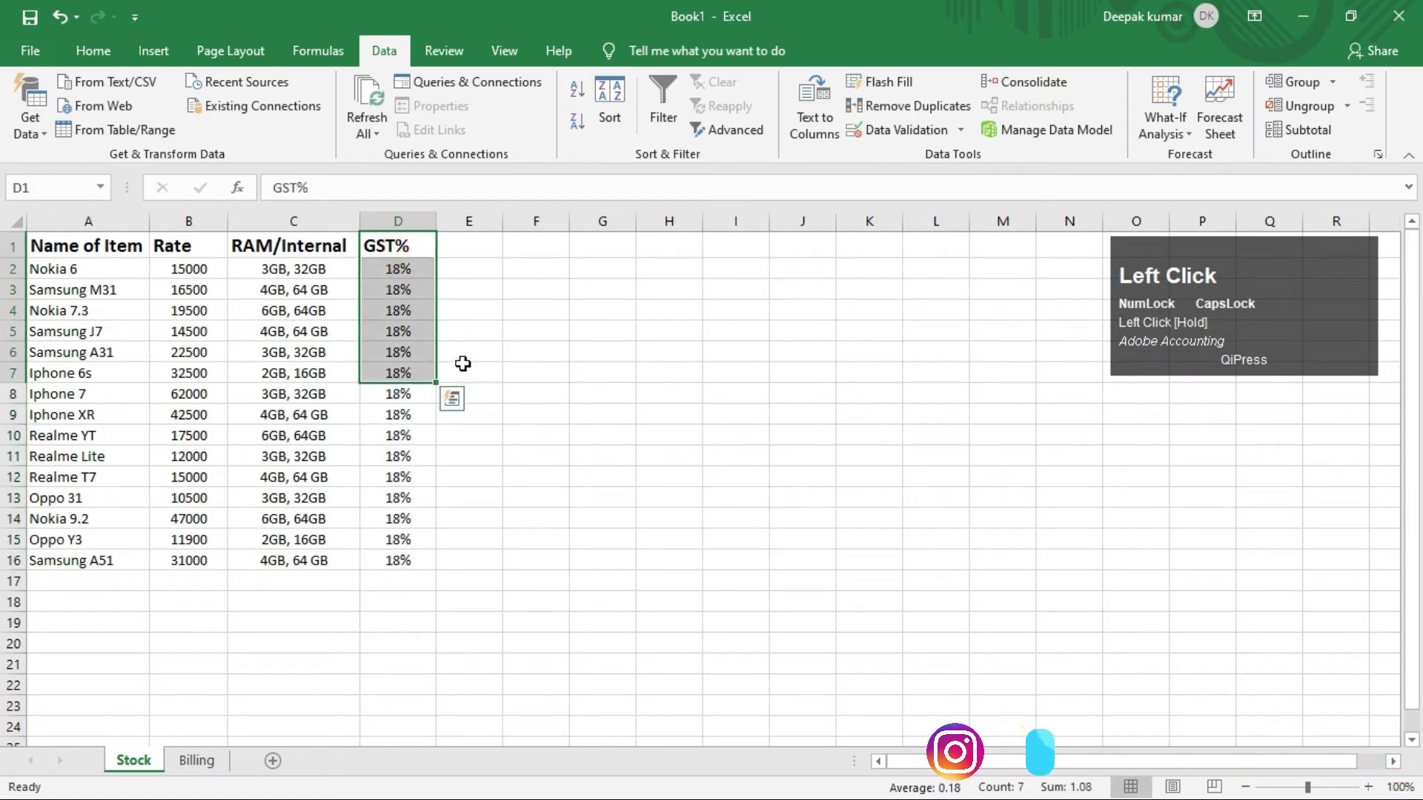
left_click_drag(64, 246, 406, 562)
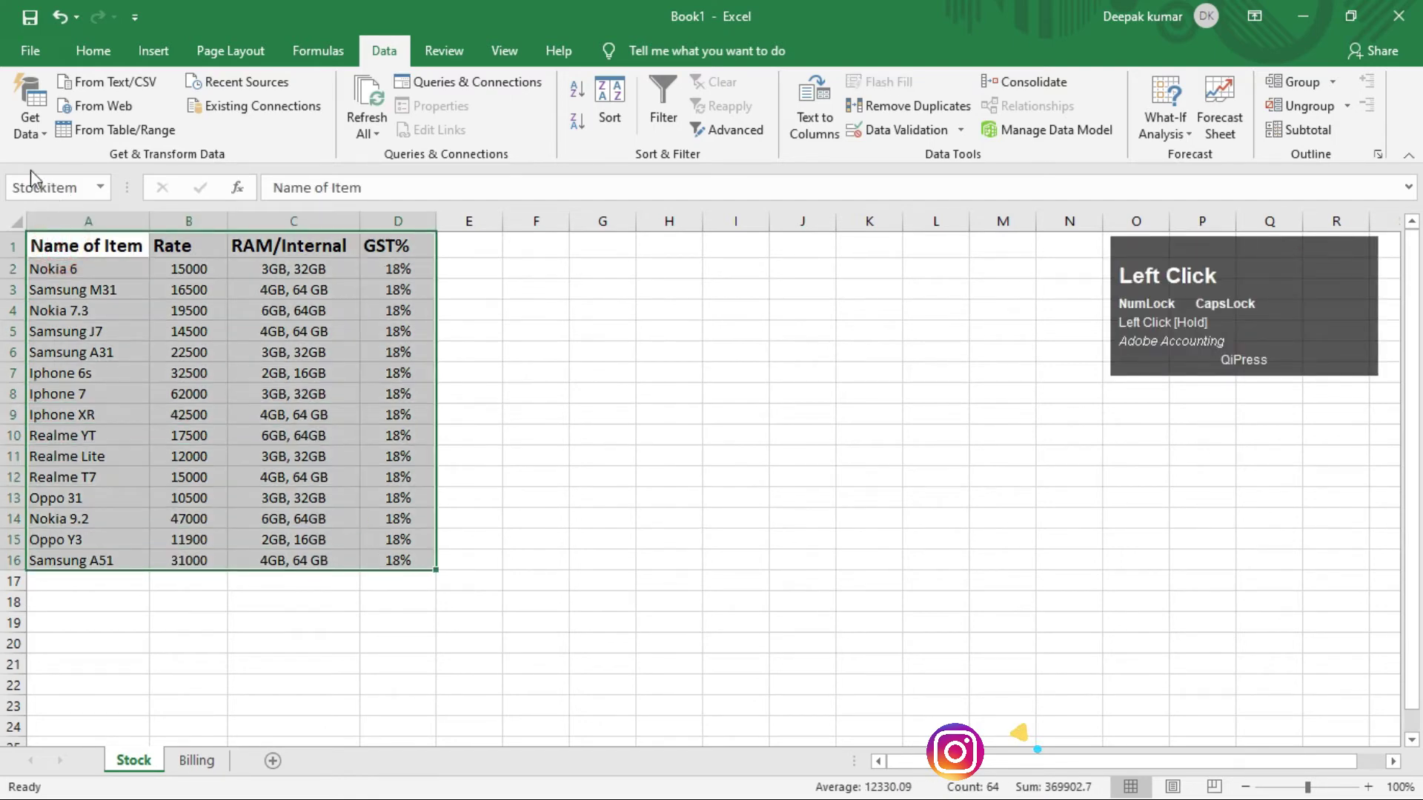
left_click_drag(393, 245, 399, 541)
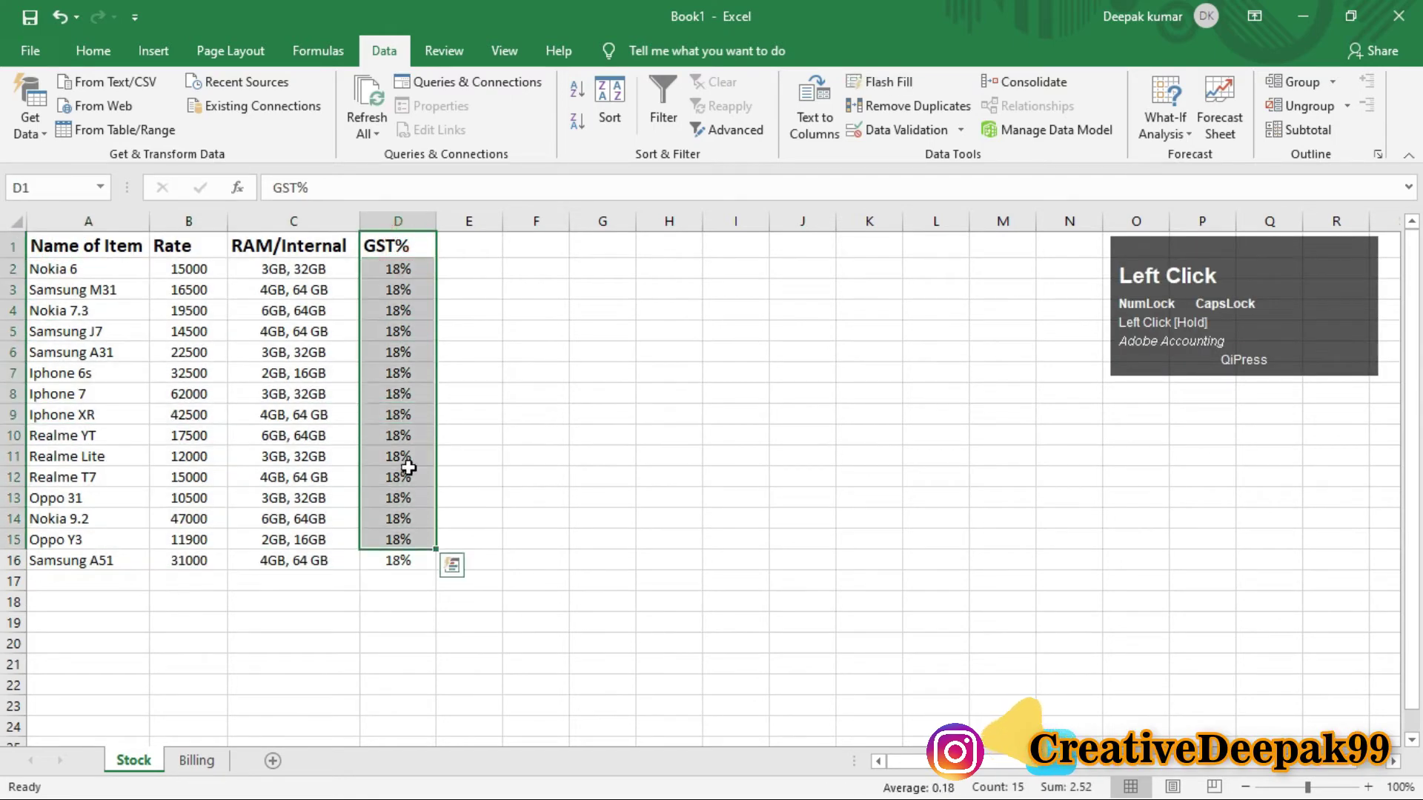
Step: Enter the formula =VLOOKUP(B2,Stockitem,4,0) in the GST% cell G2 of the Billing sheet
left_click(190, 763)
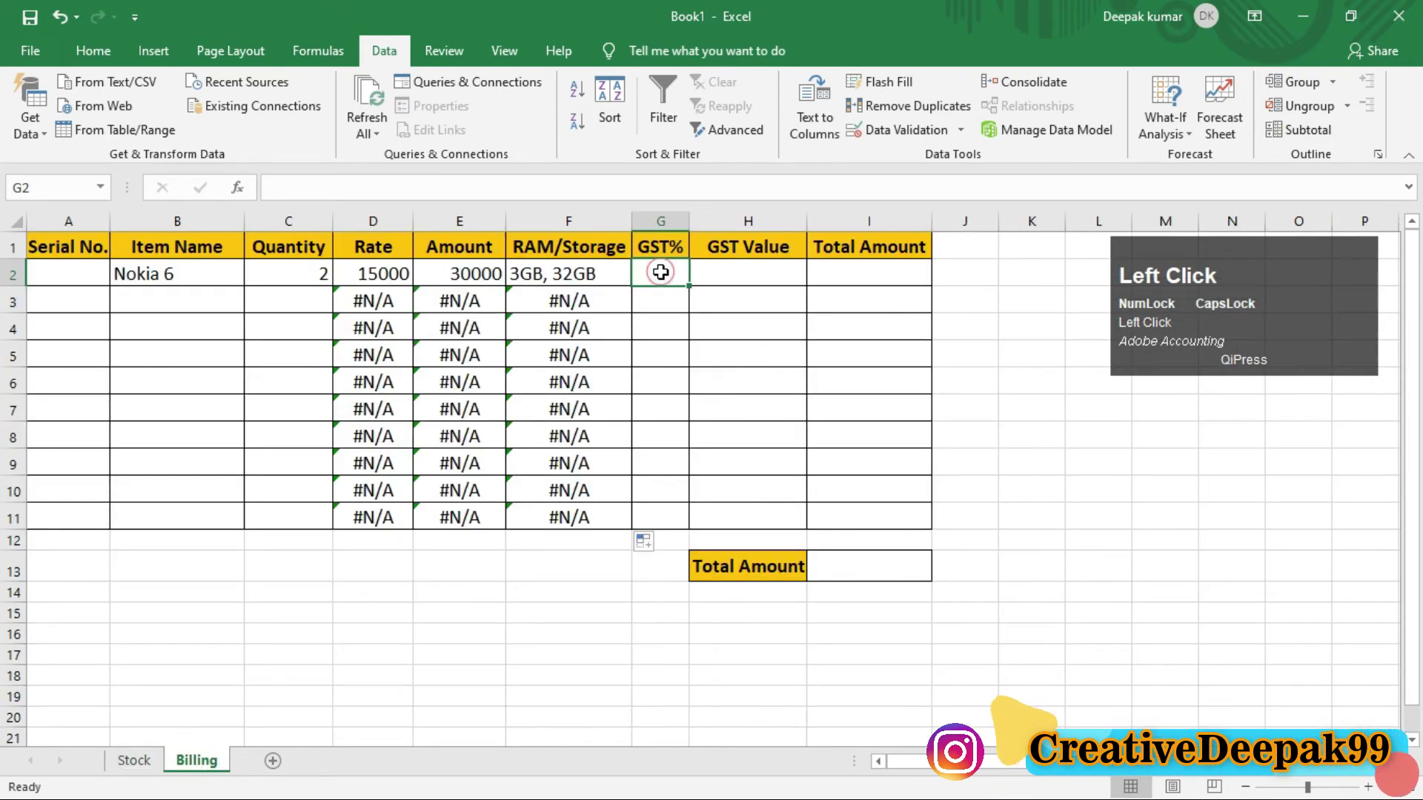
left_click(660, 273)
type("=")
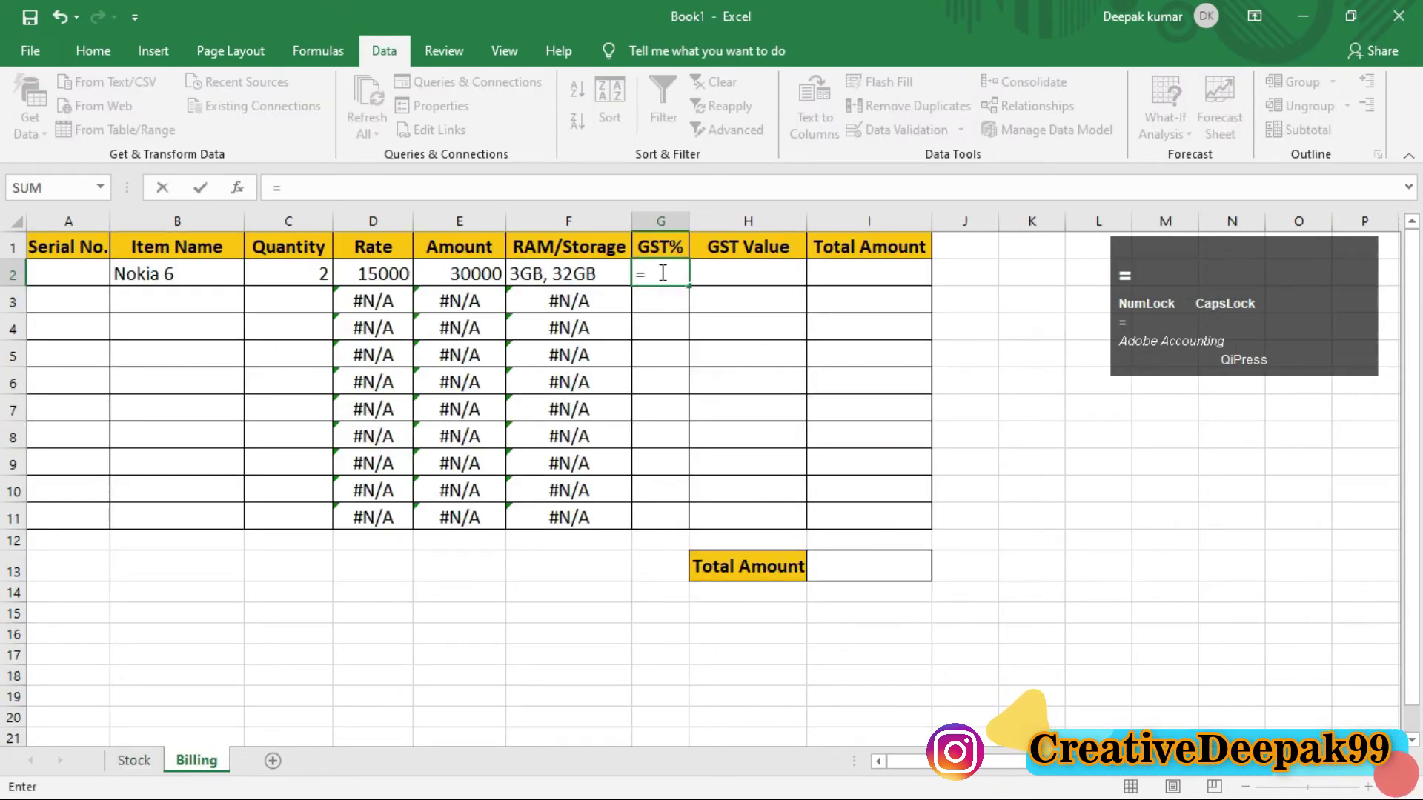
type("VL")
key("Tab")
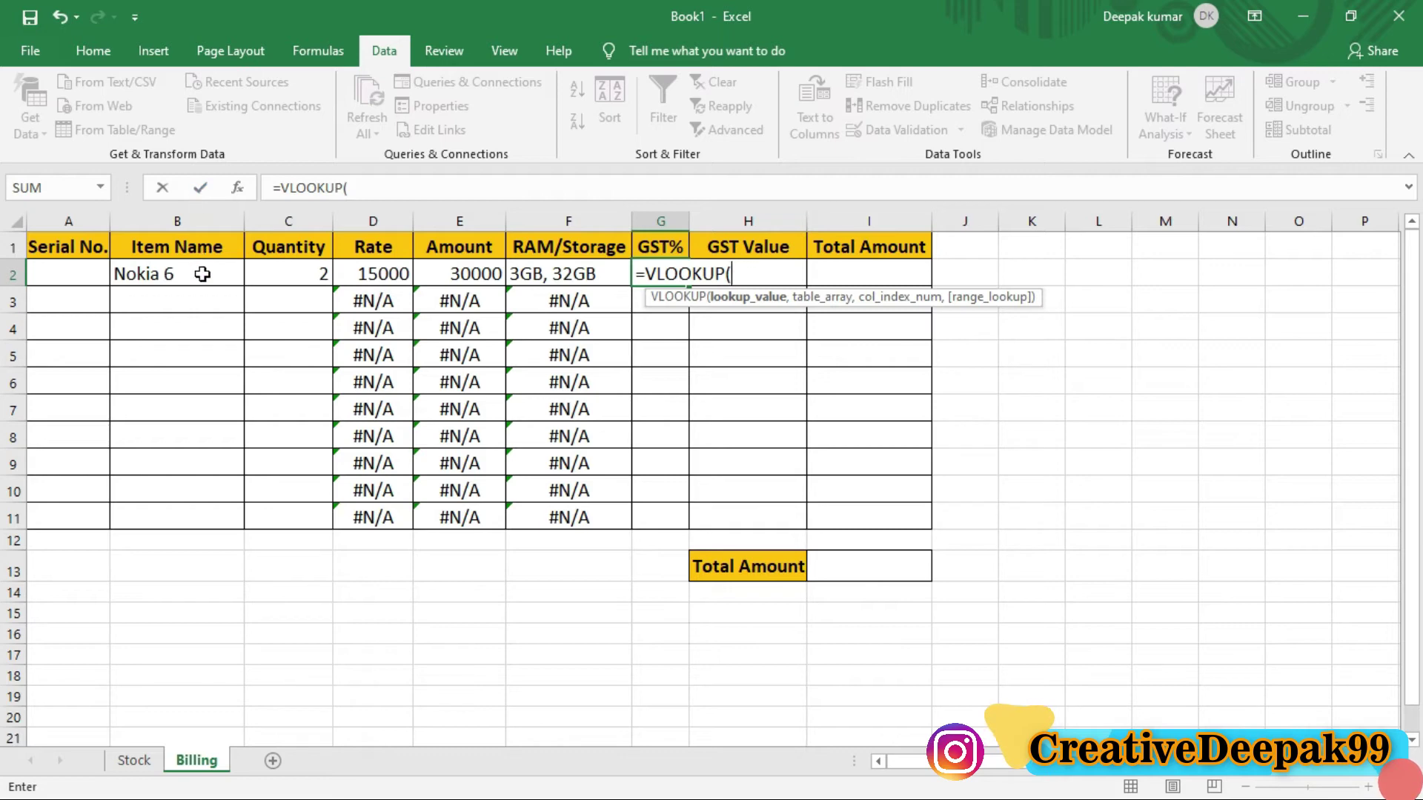
type("B2")
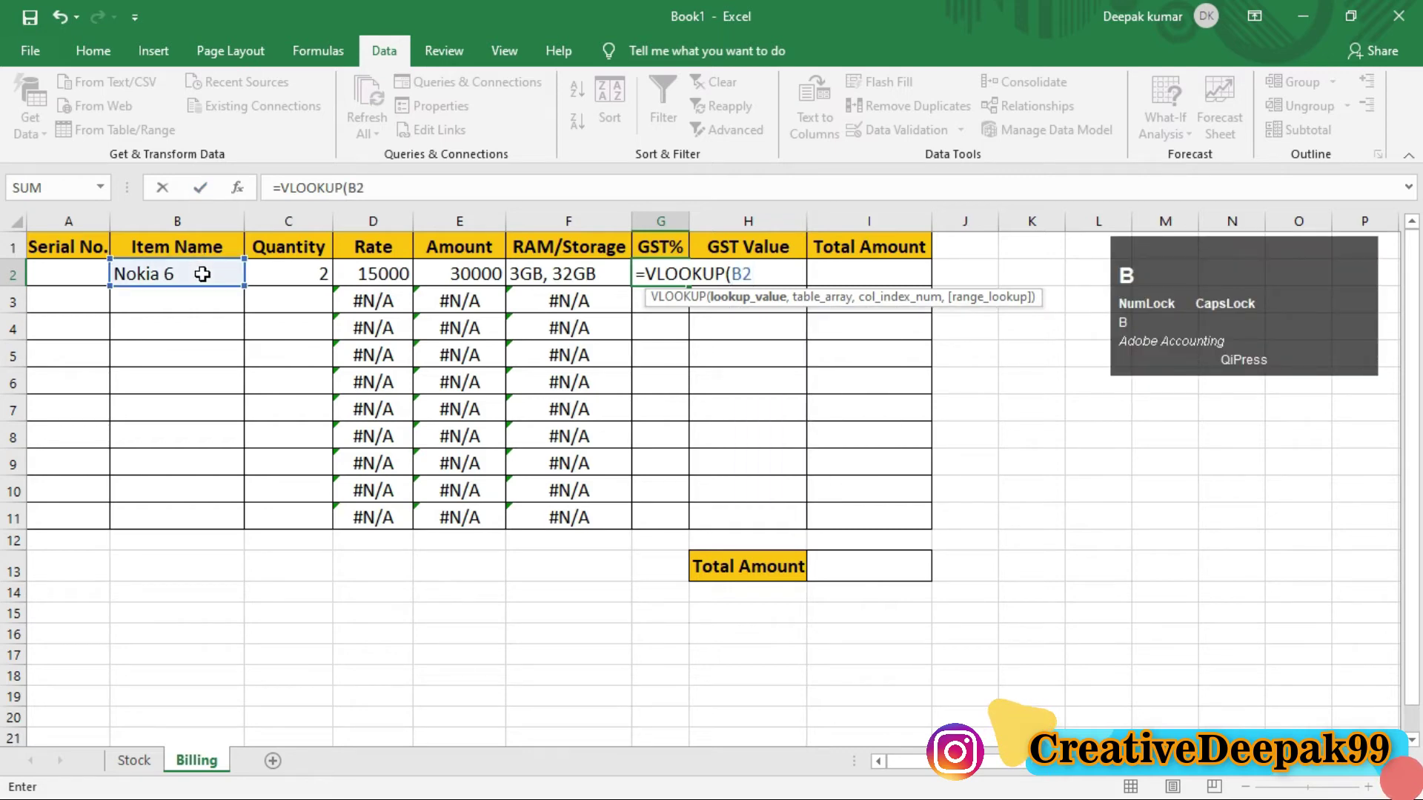
type(",")
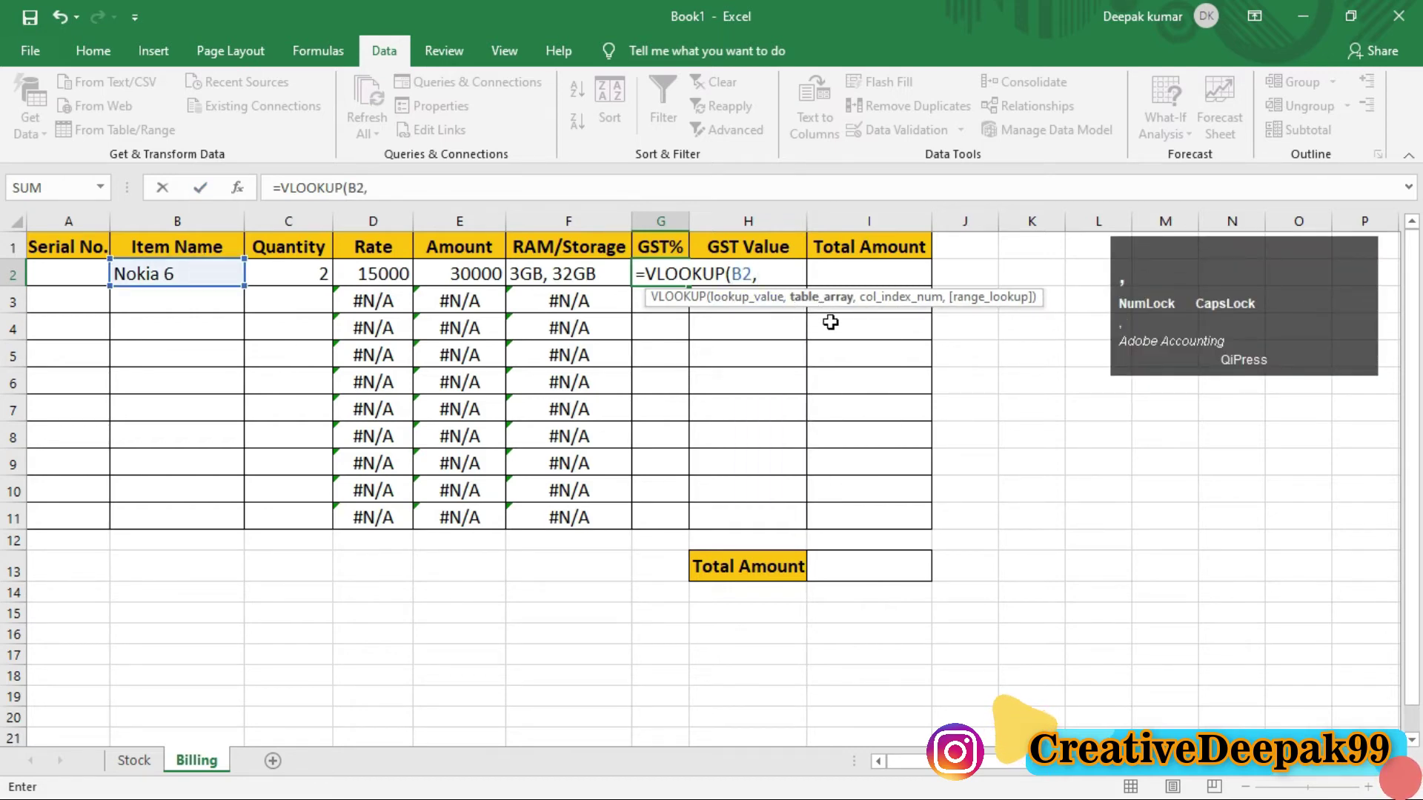
type("STO")
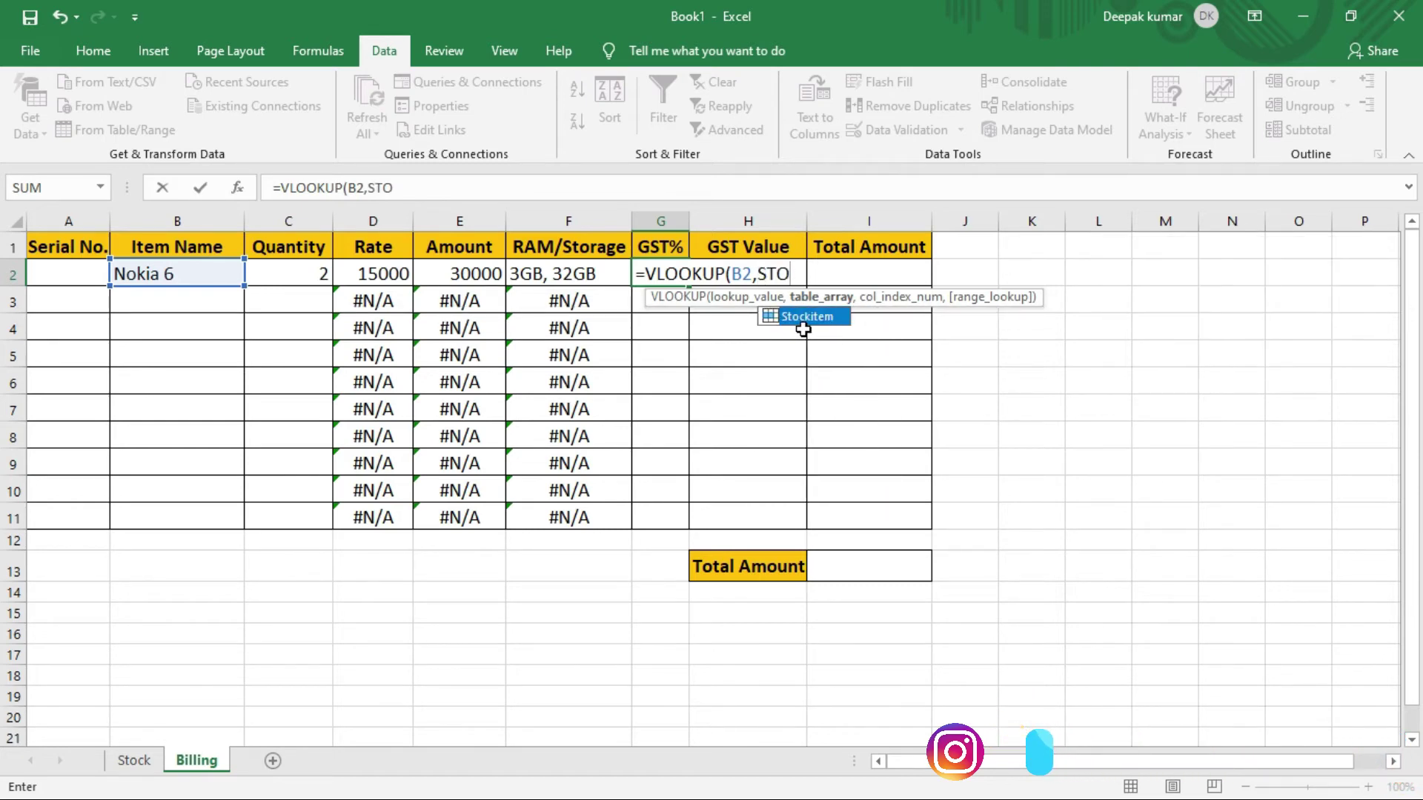
key("Tab")
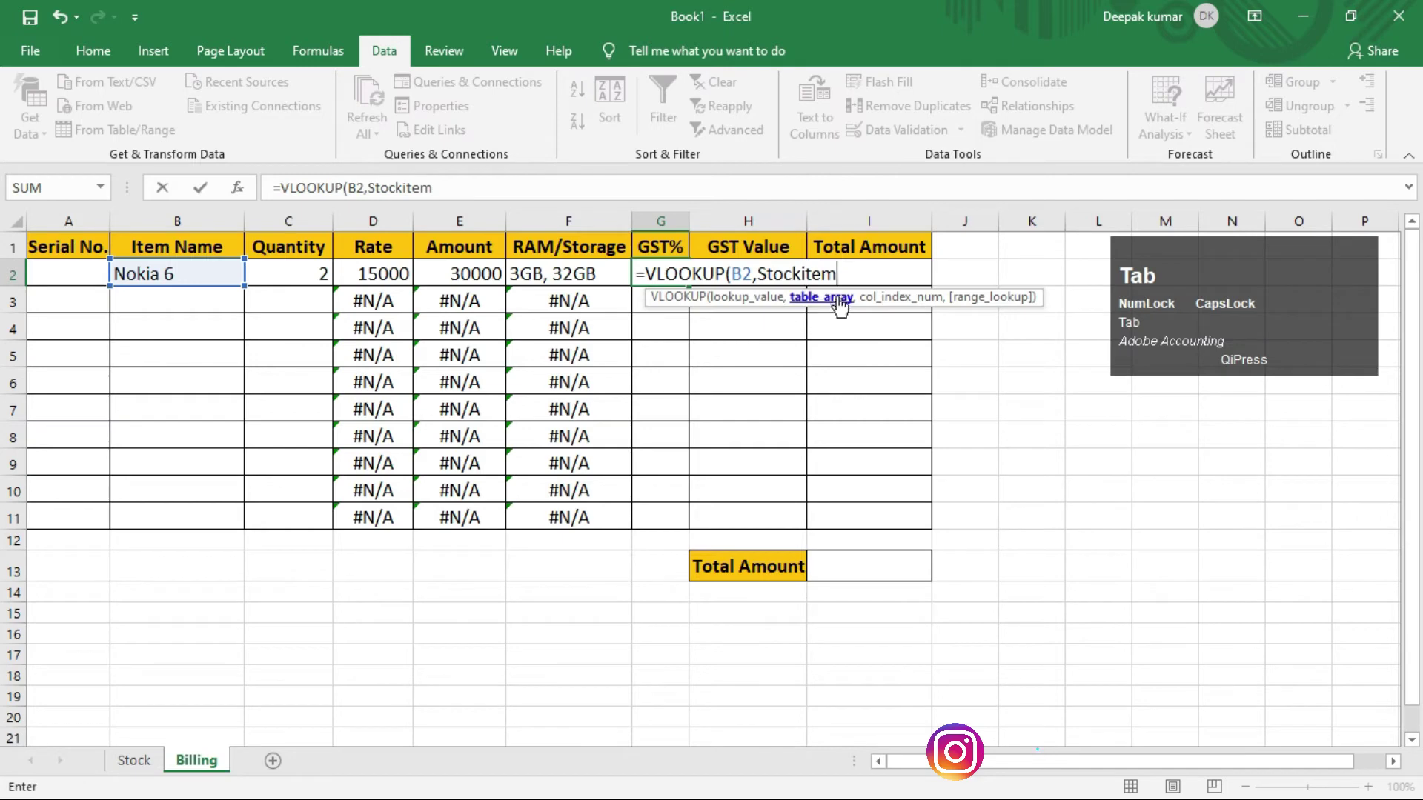
type(",")
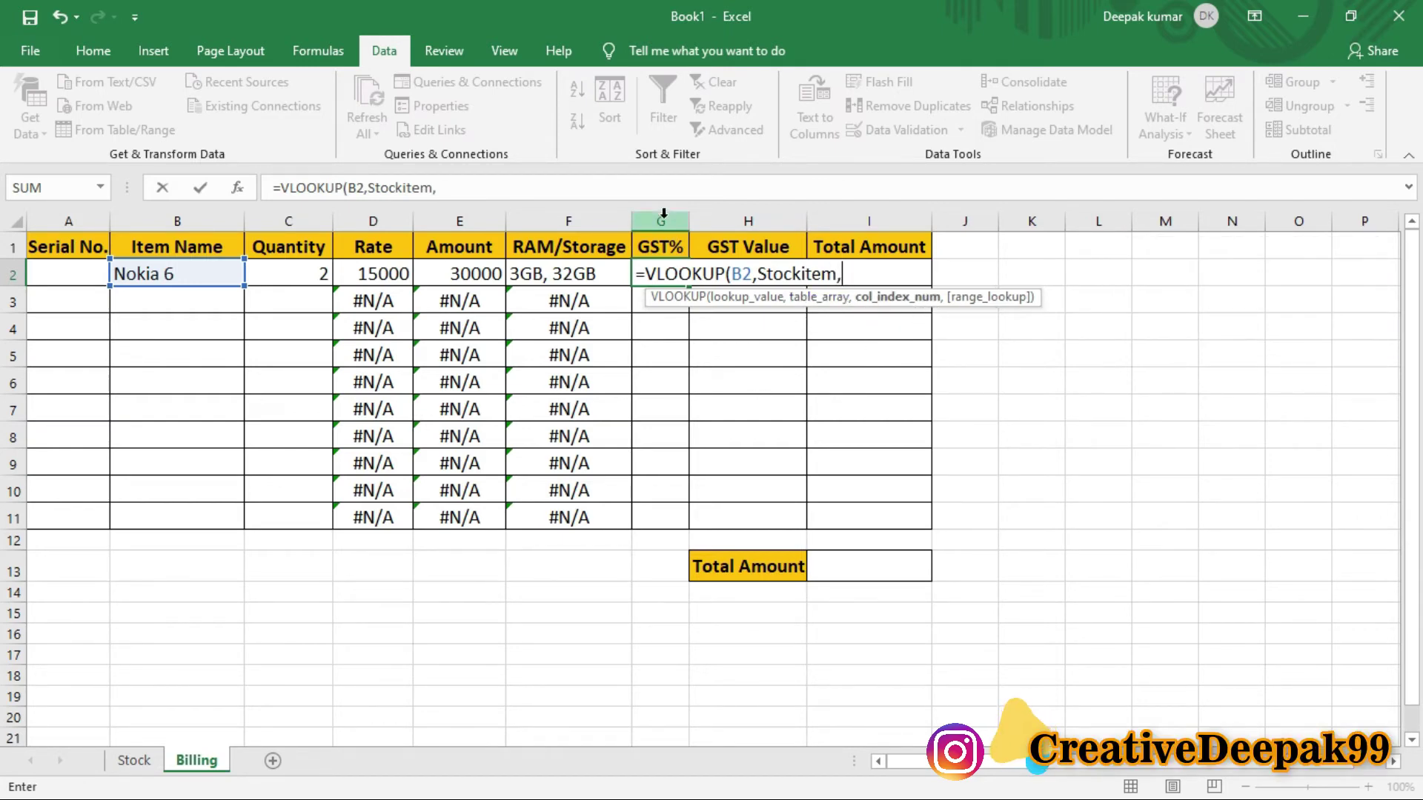
type("4")
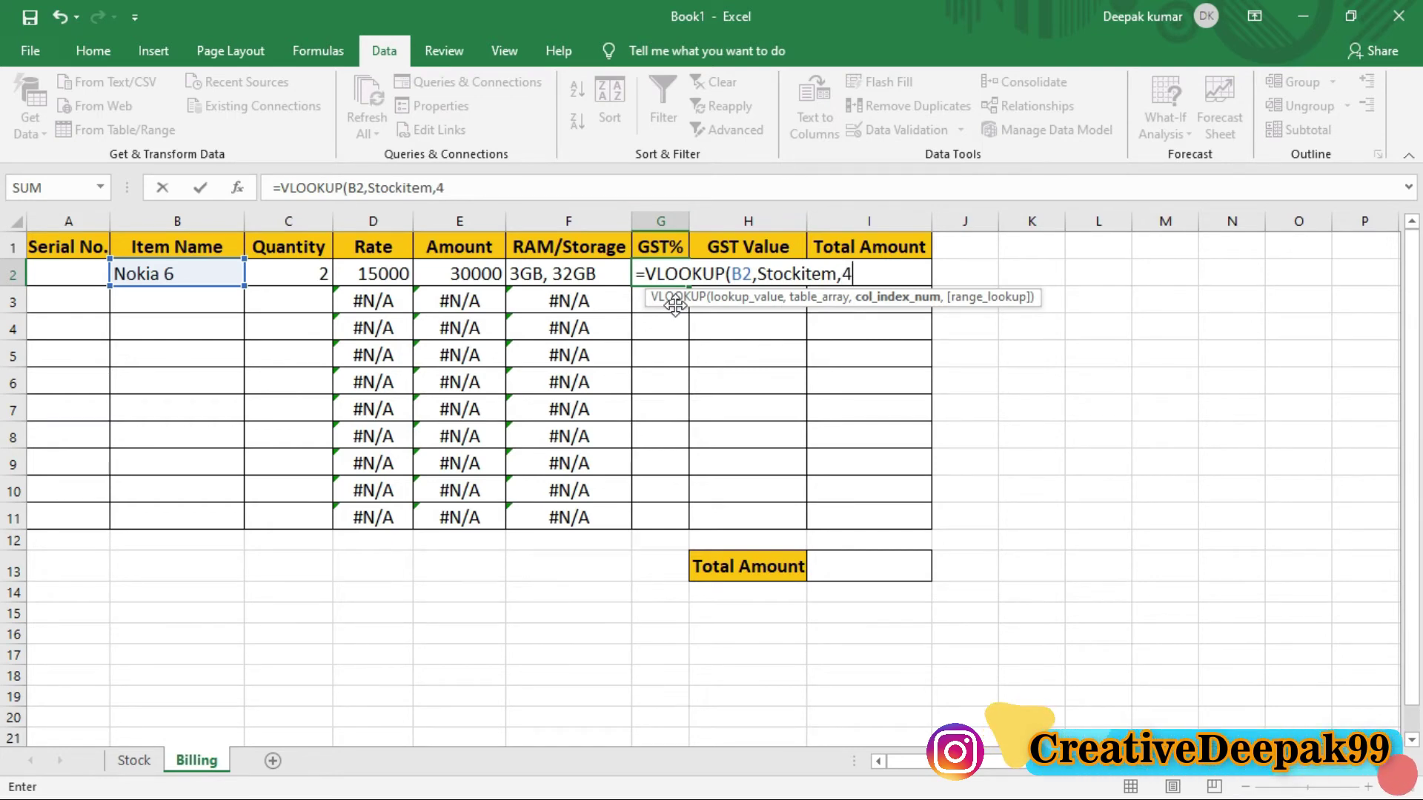
type(",0")
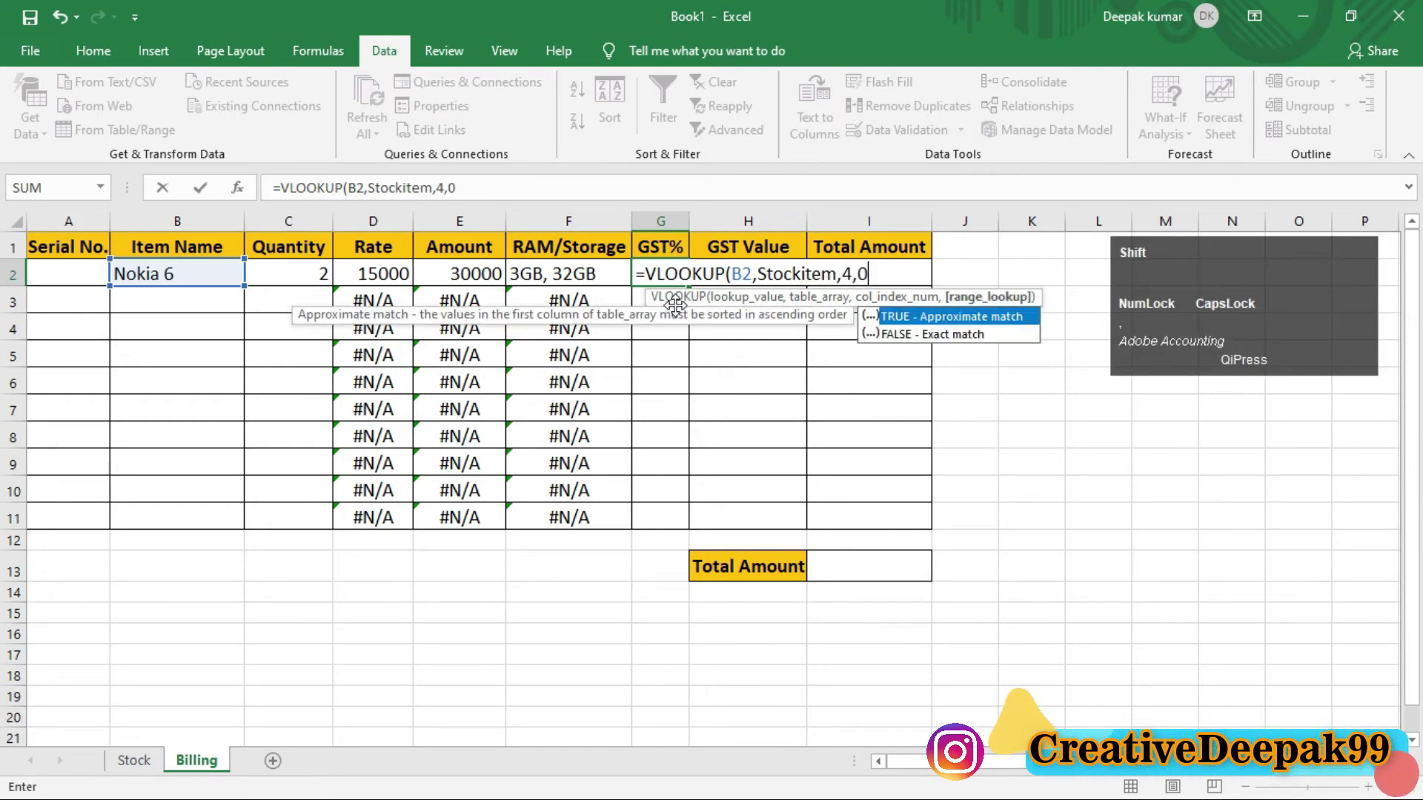
type(")")
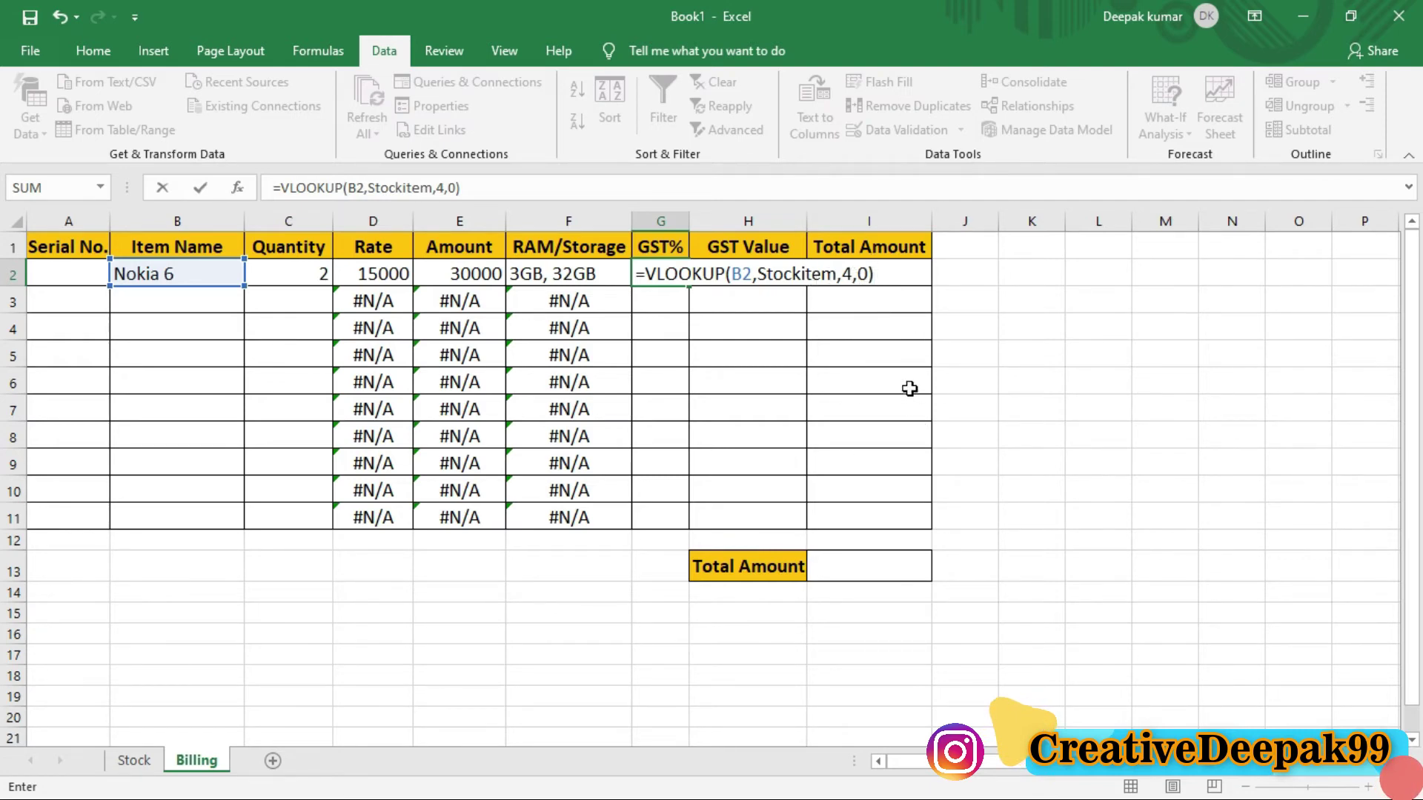
key("Return")
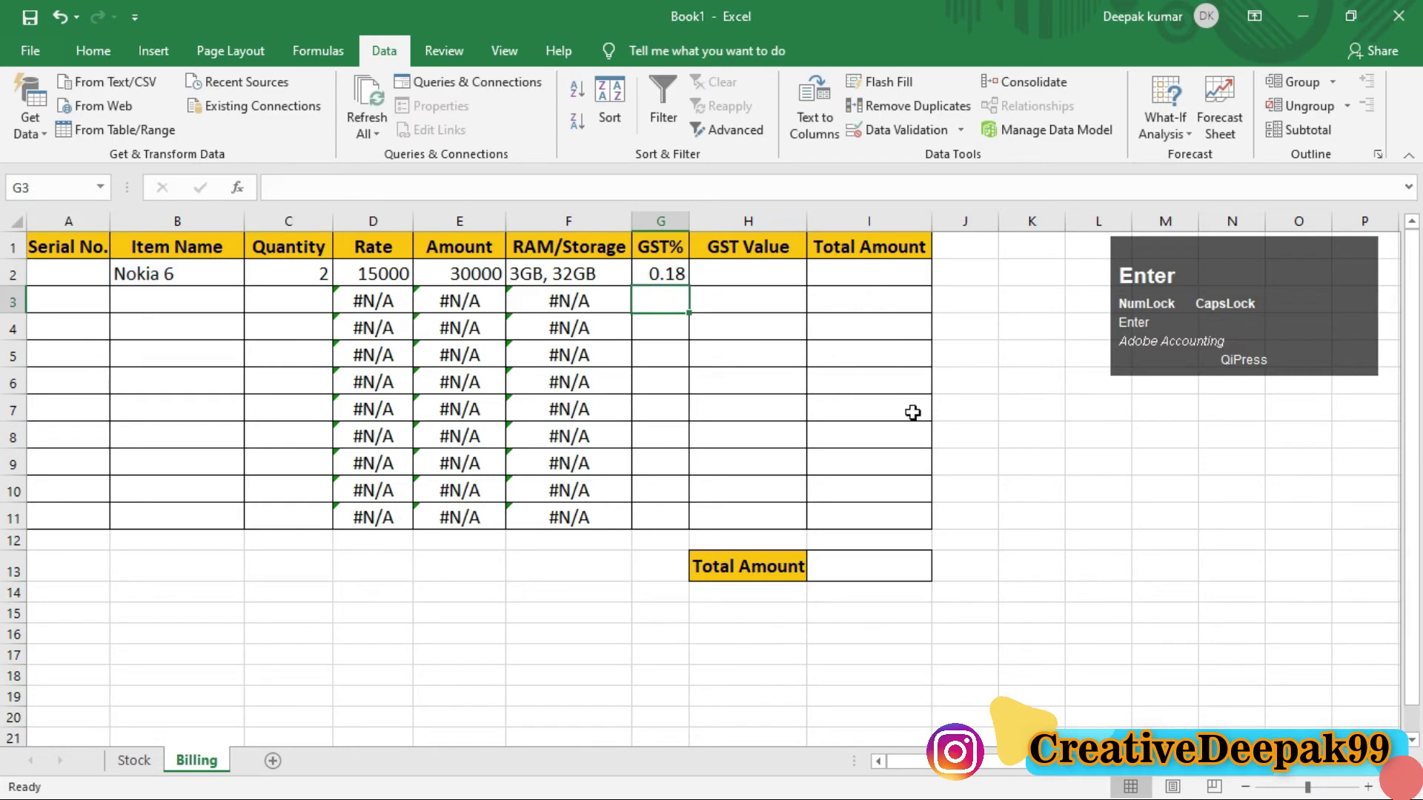
Step: Format the GST% lookup cell G2 as a percentage
left_click(652, 276)
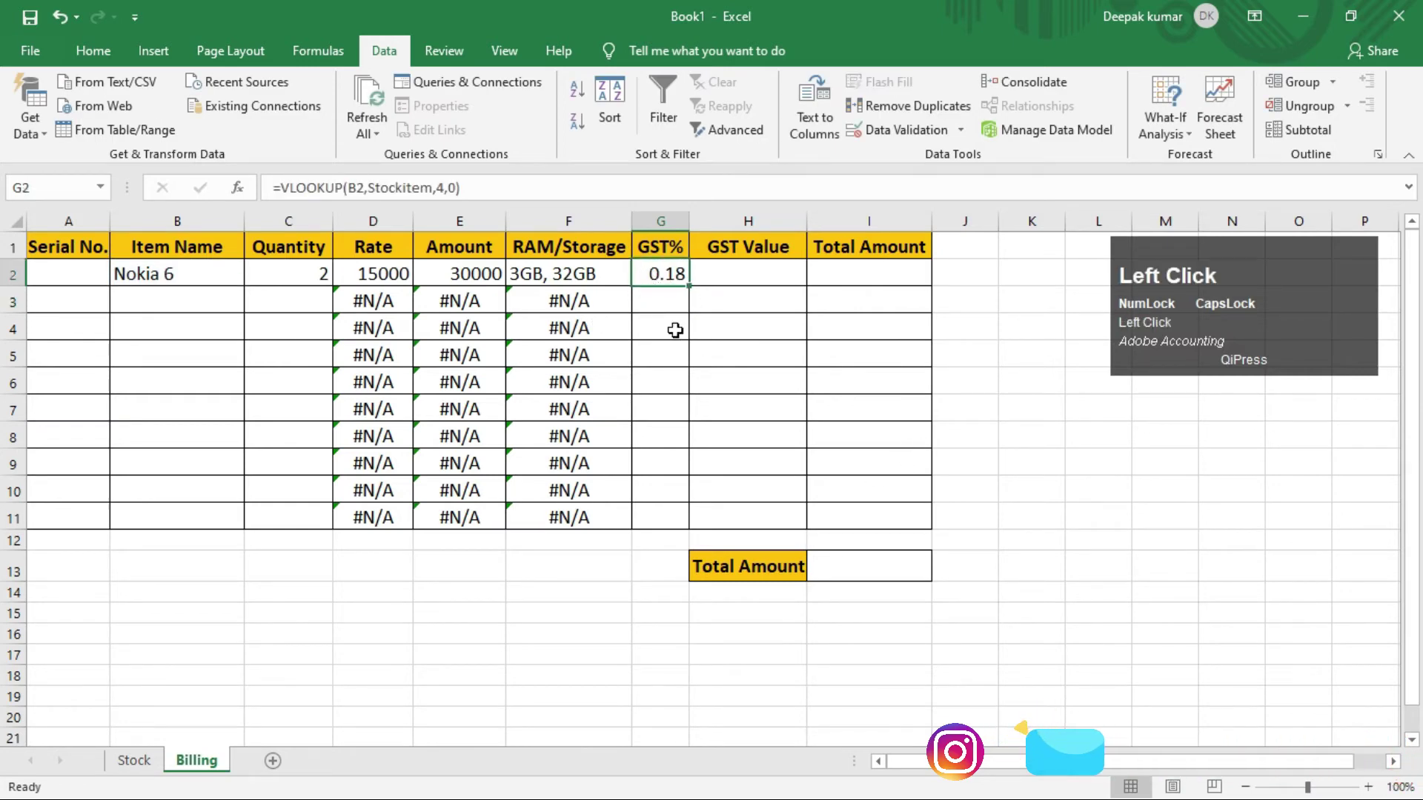
left_click(93, 52)
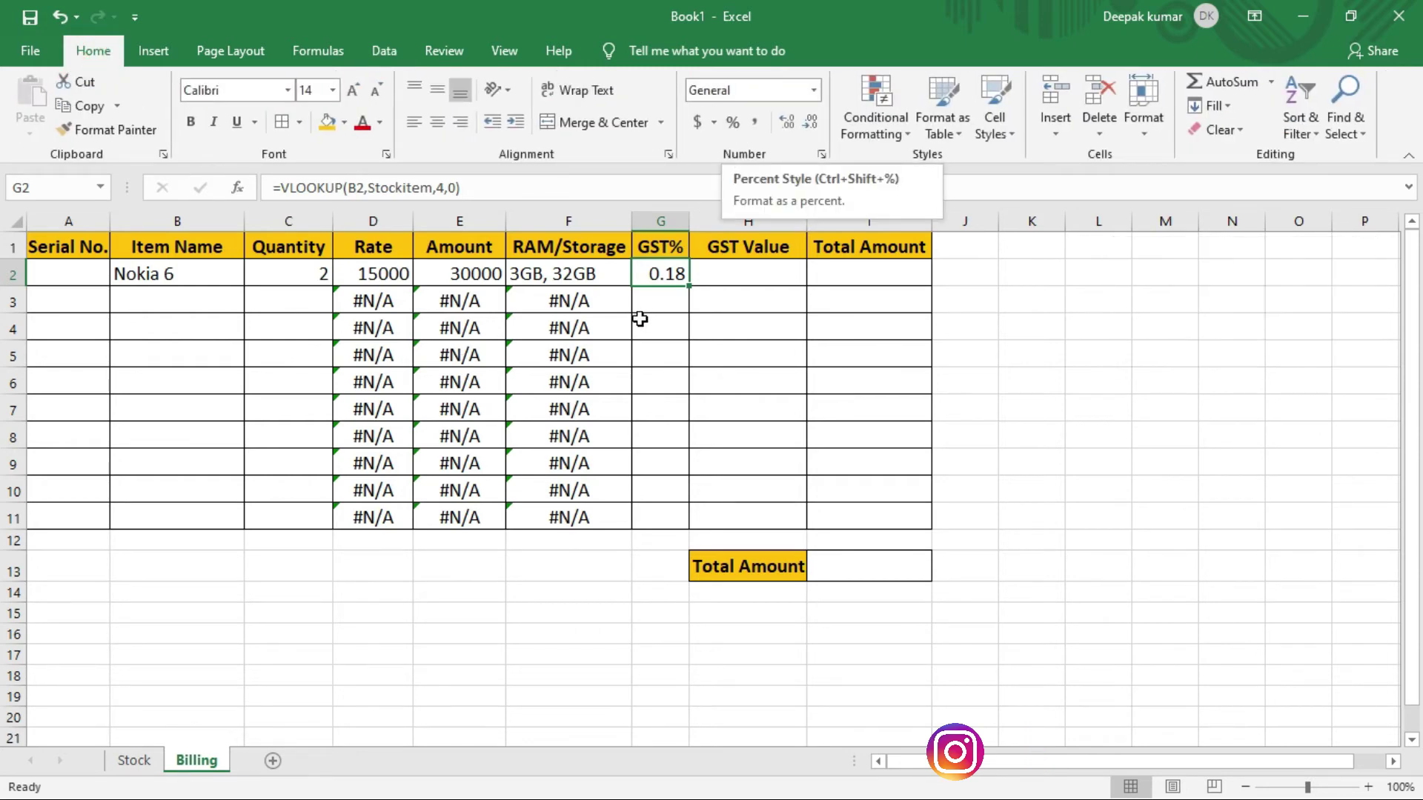
left_click(667, 289)
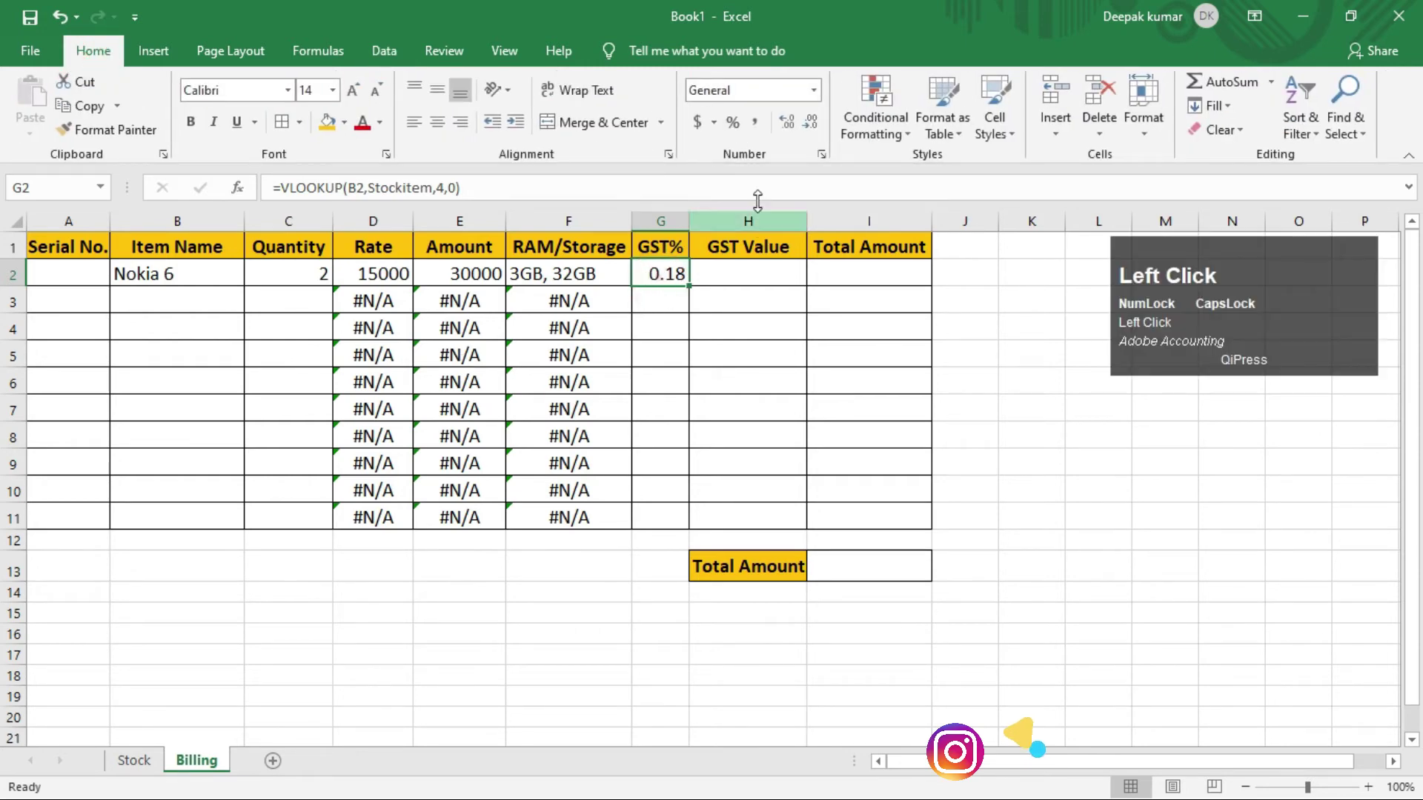
left_click(736, 125)
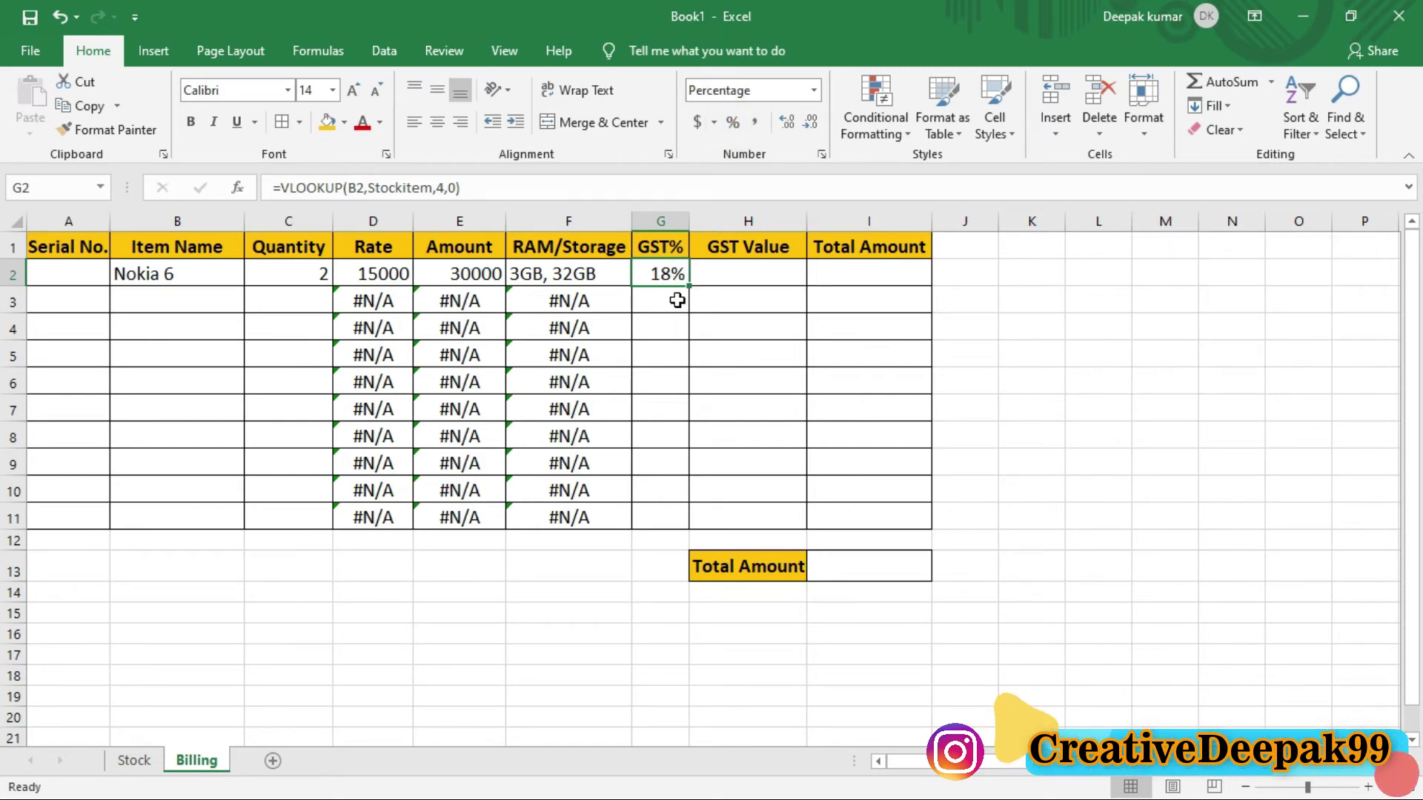
Step: Copy the GST% lookup formula from G2 down through G11 and check the copied cells
left_click(665, 274)
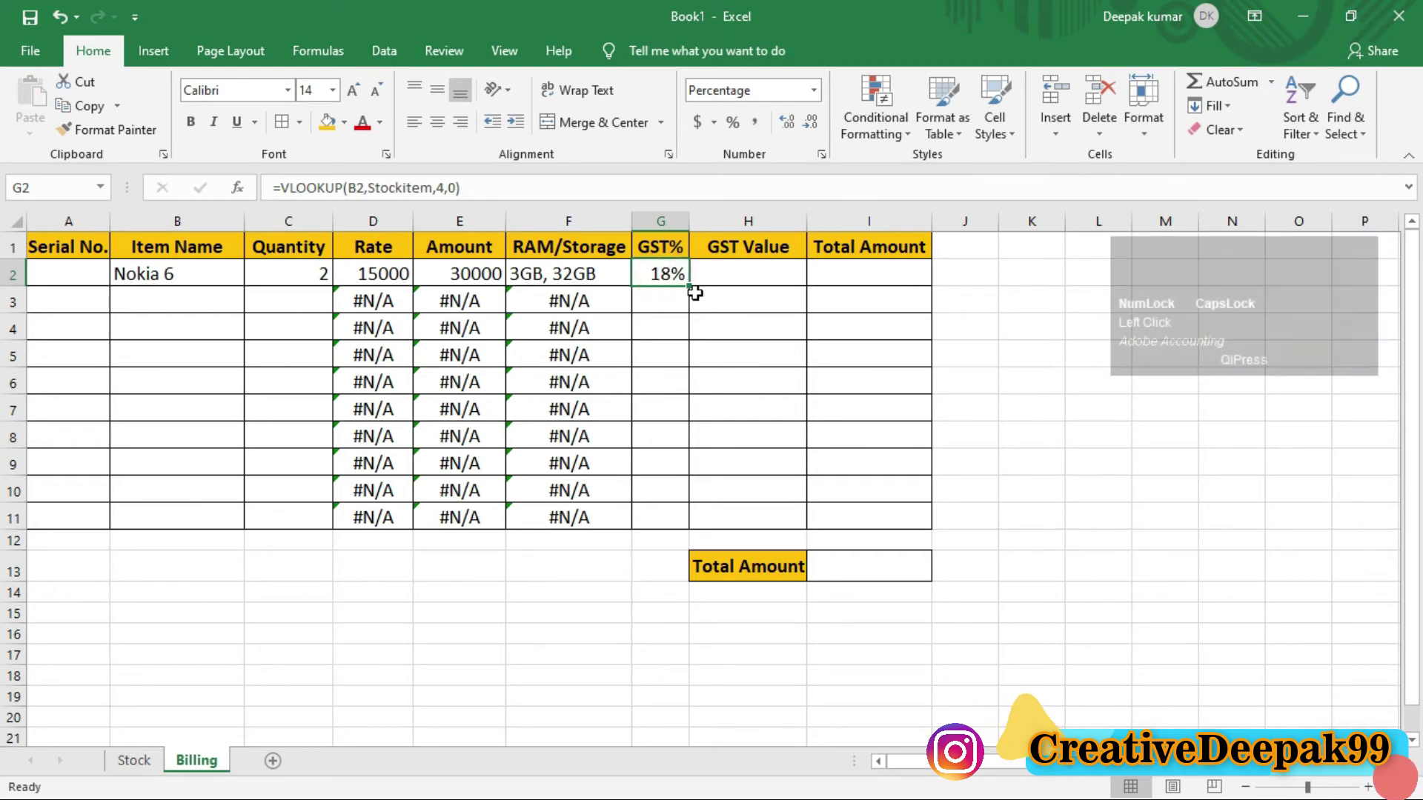
left_click_drag(689, 288, 679, 521)
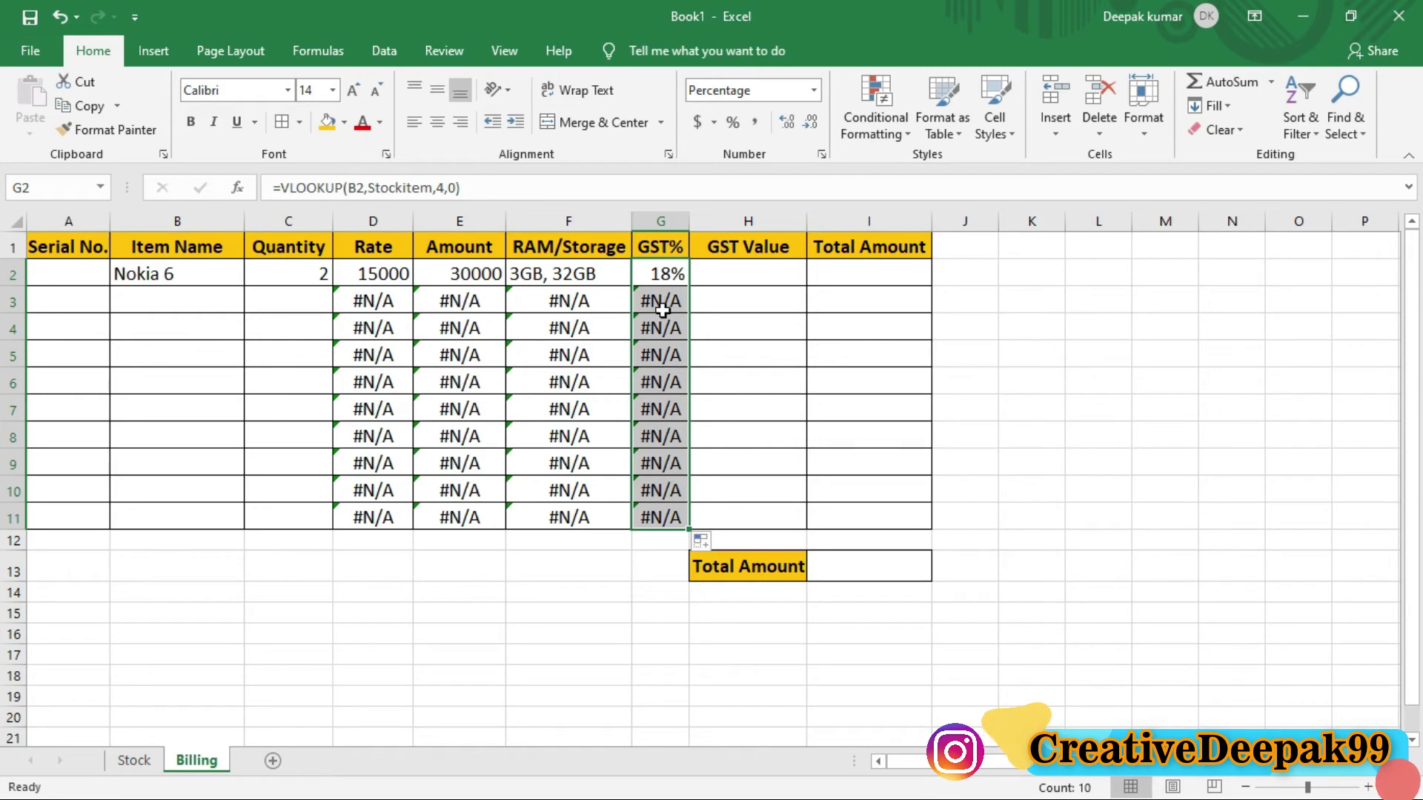
left_click(662, 311)
left_click(652, 412)
left_click(665, 326)
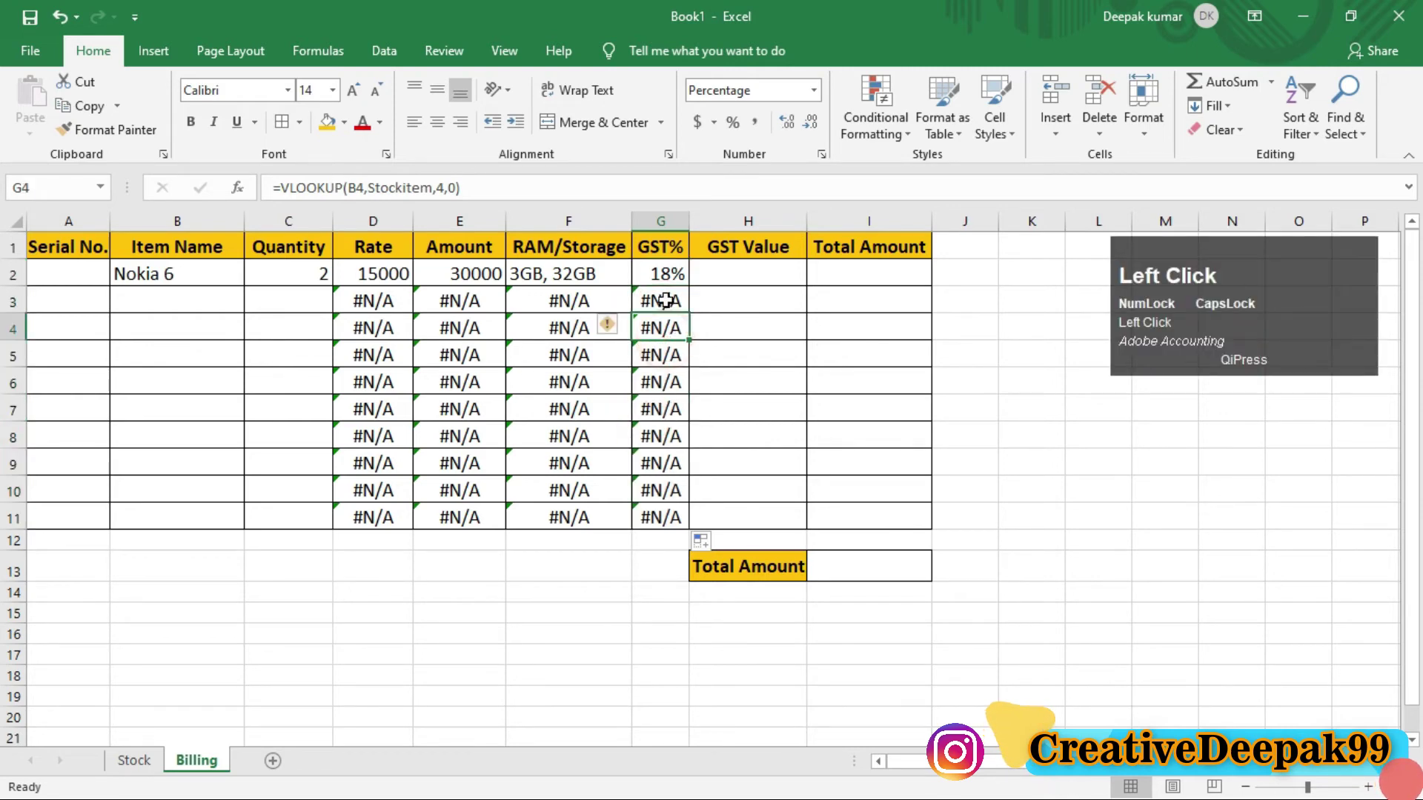
Step: Review row 2's rate, amount and GST% cells, and calculate the GST value in H2 with the formula =(E2*G2)
left_click(765, 281)
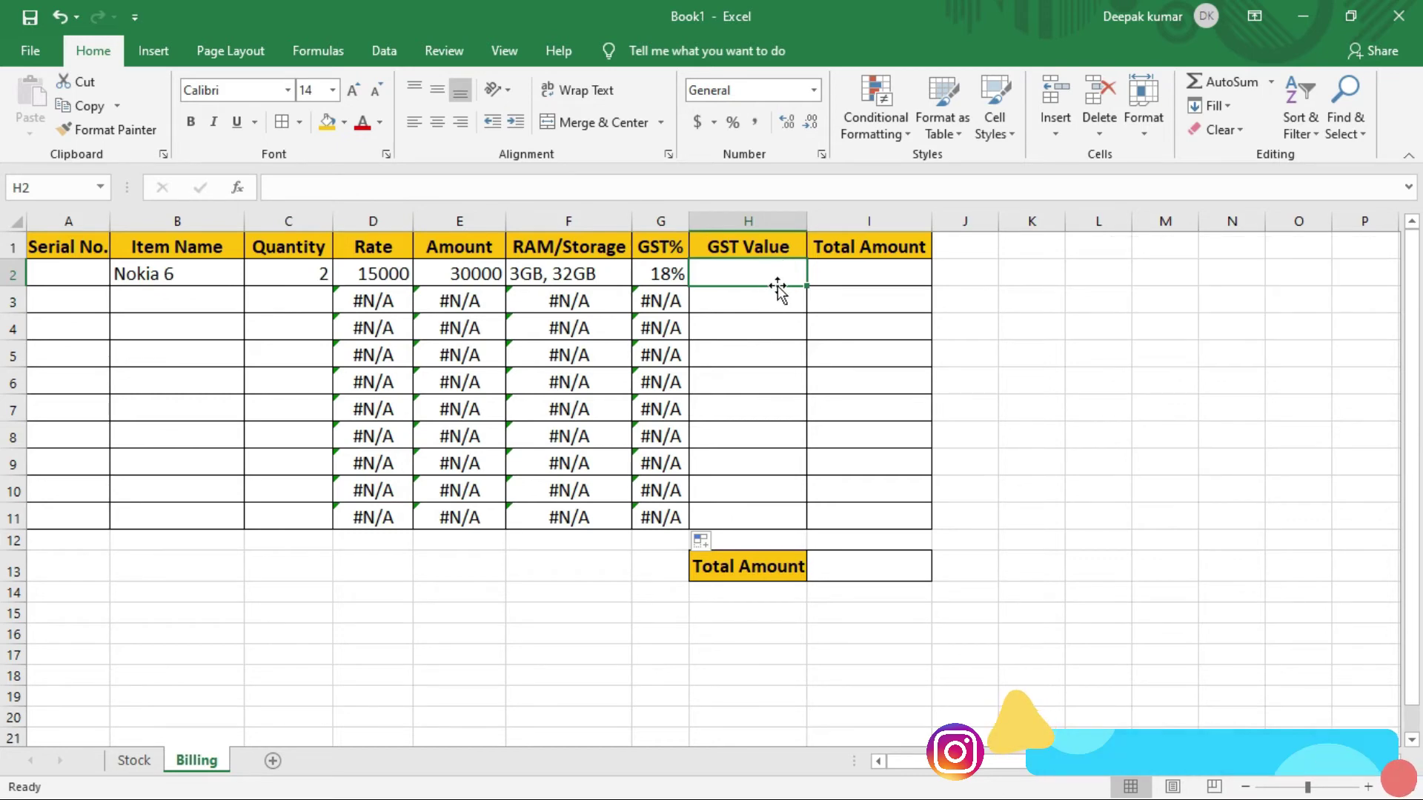
left_click(367, 276)
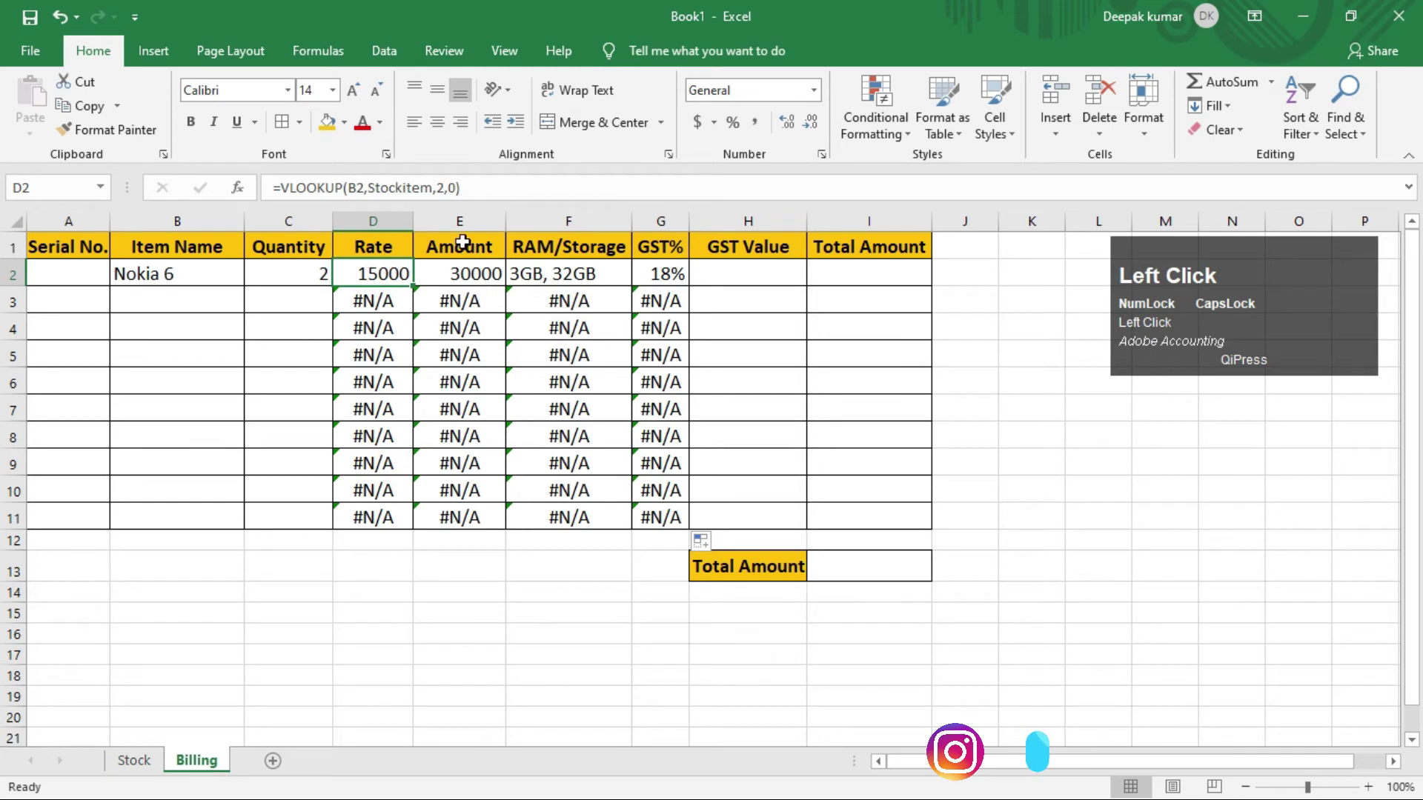
left_click(467, 277)
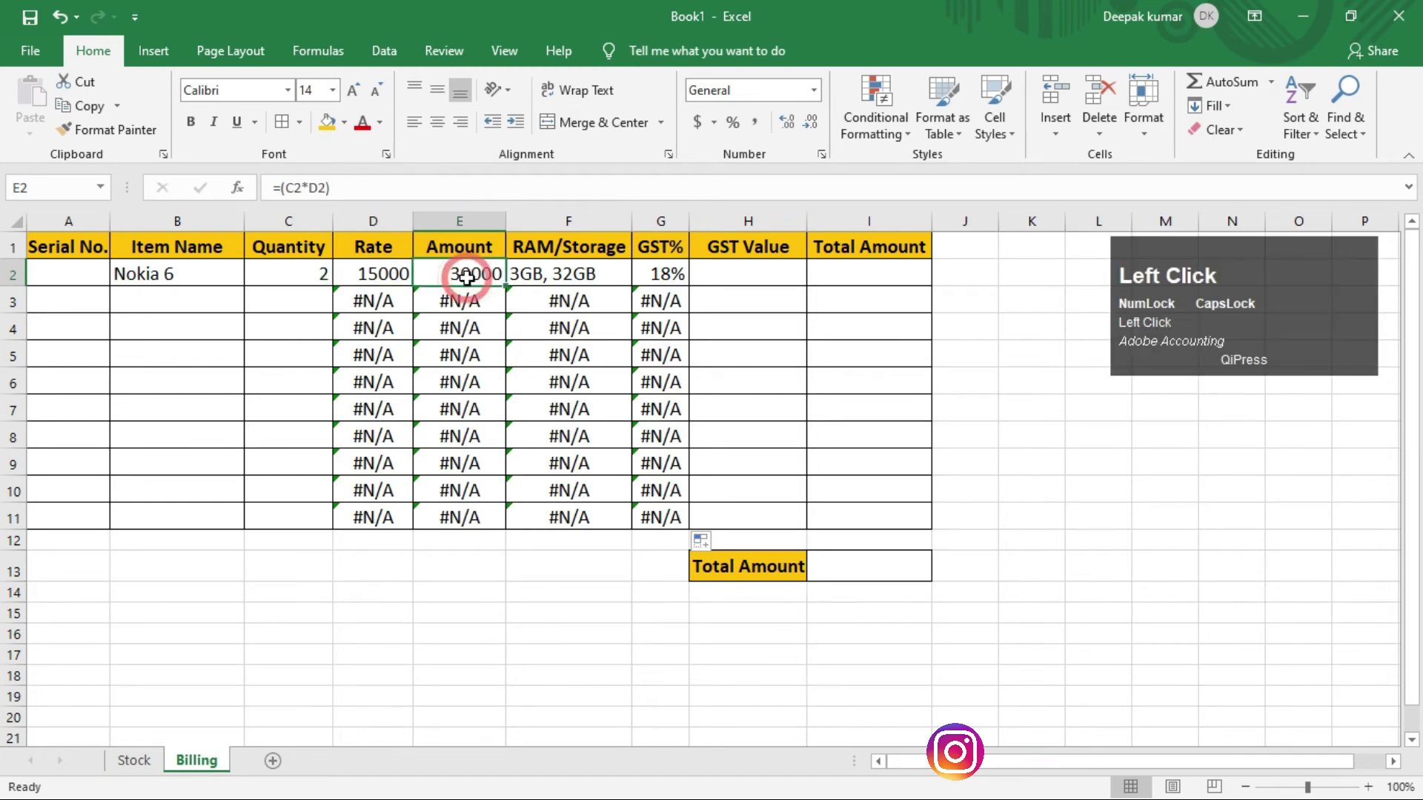
left_click(667, 276)
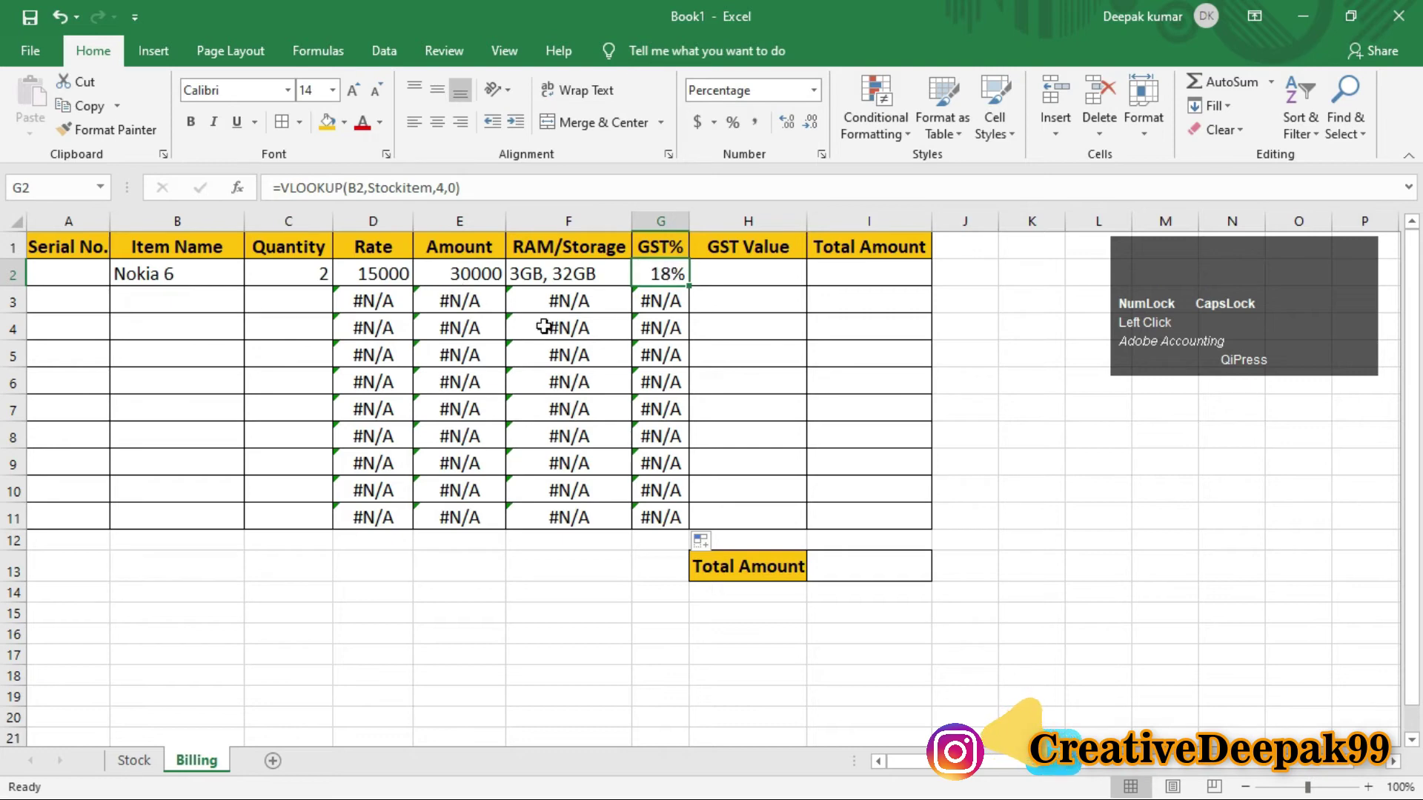
left_click(475, 283)
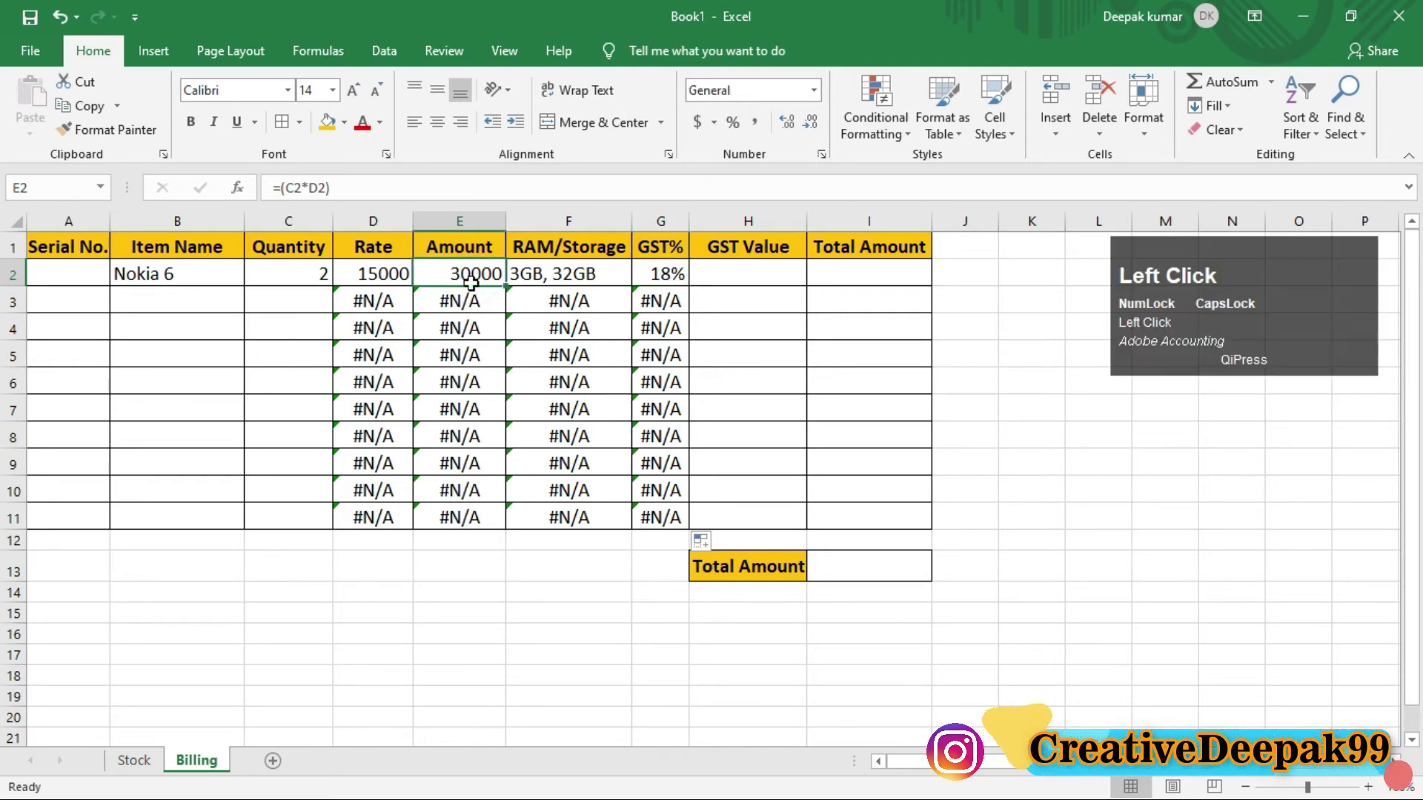
left_click(665, 280)
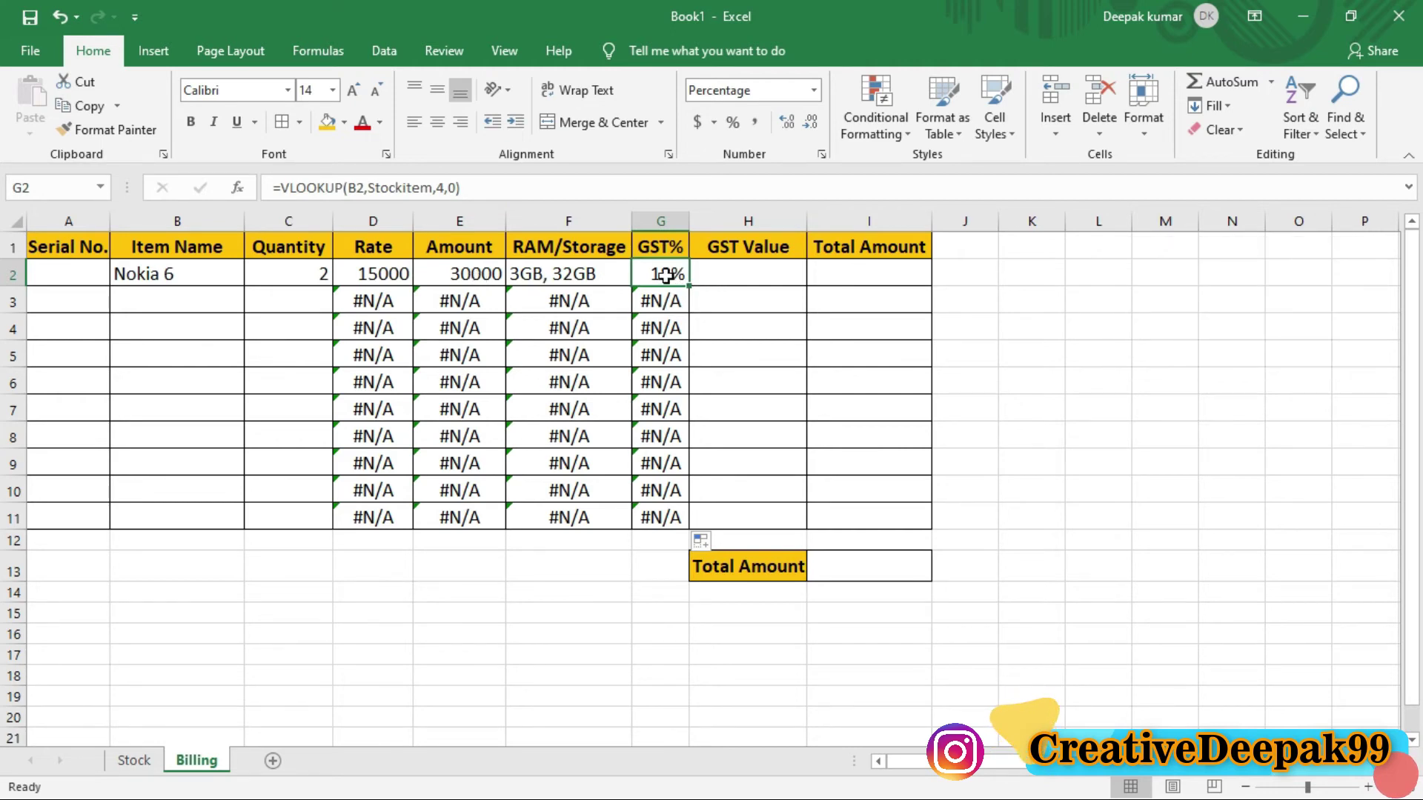
left_click(765, 276)
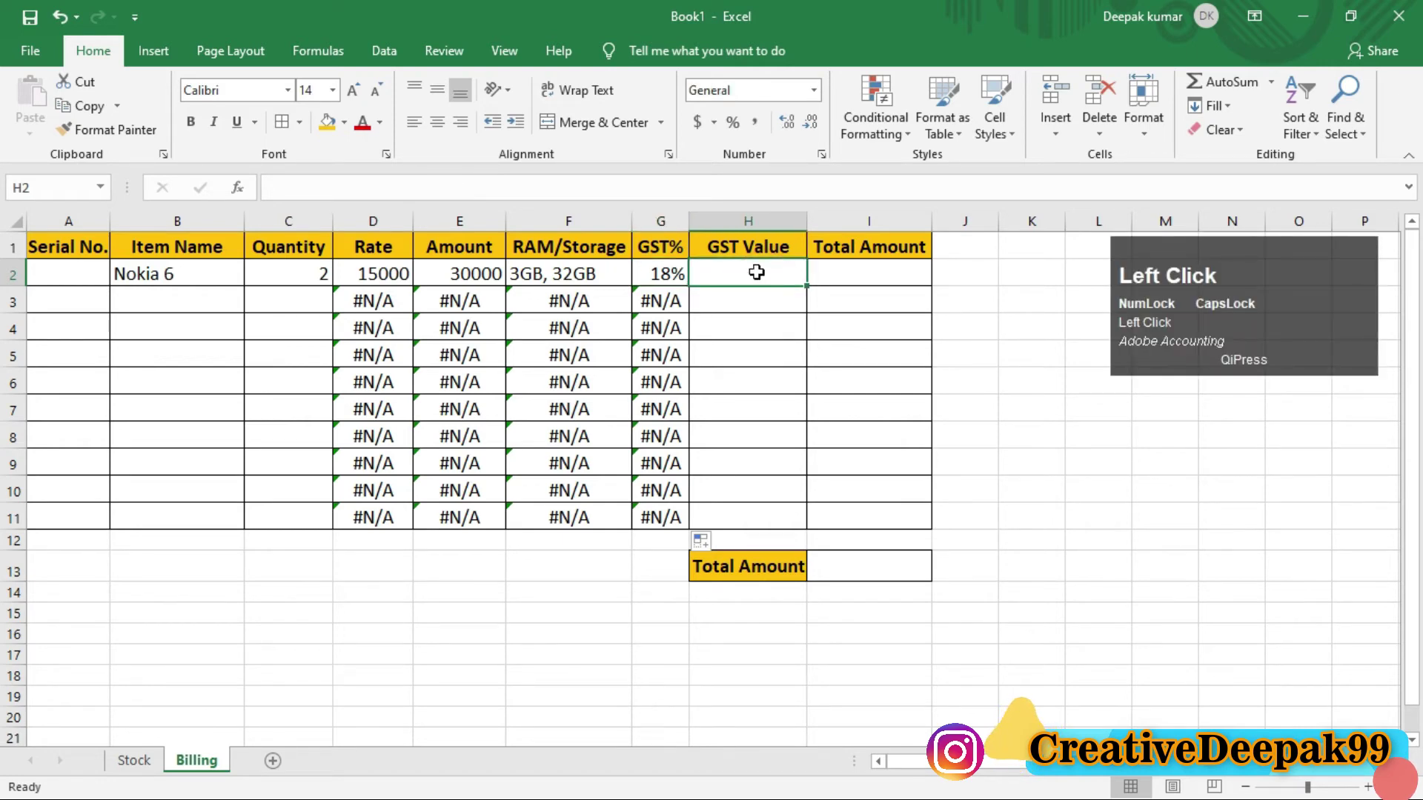
type("=")
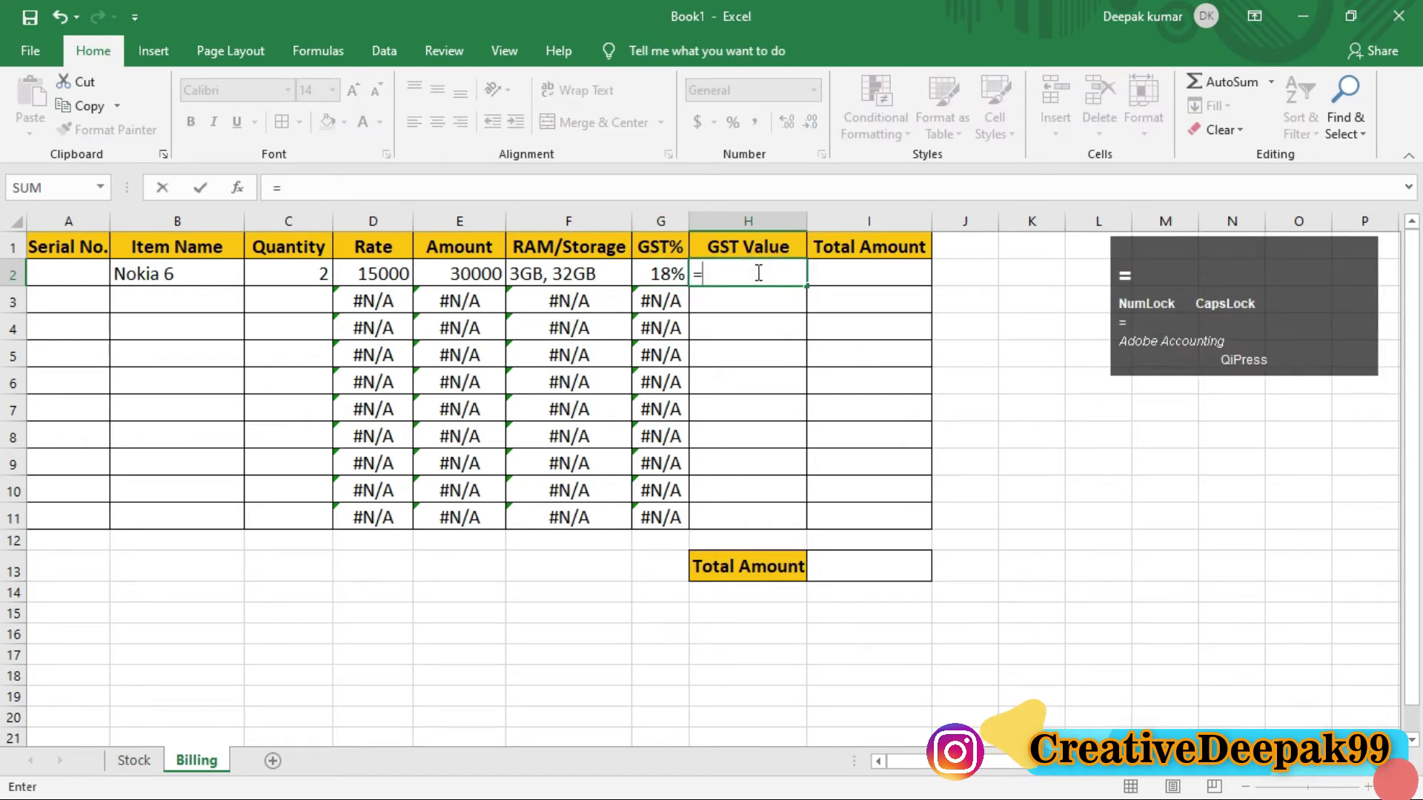
type("(")
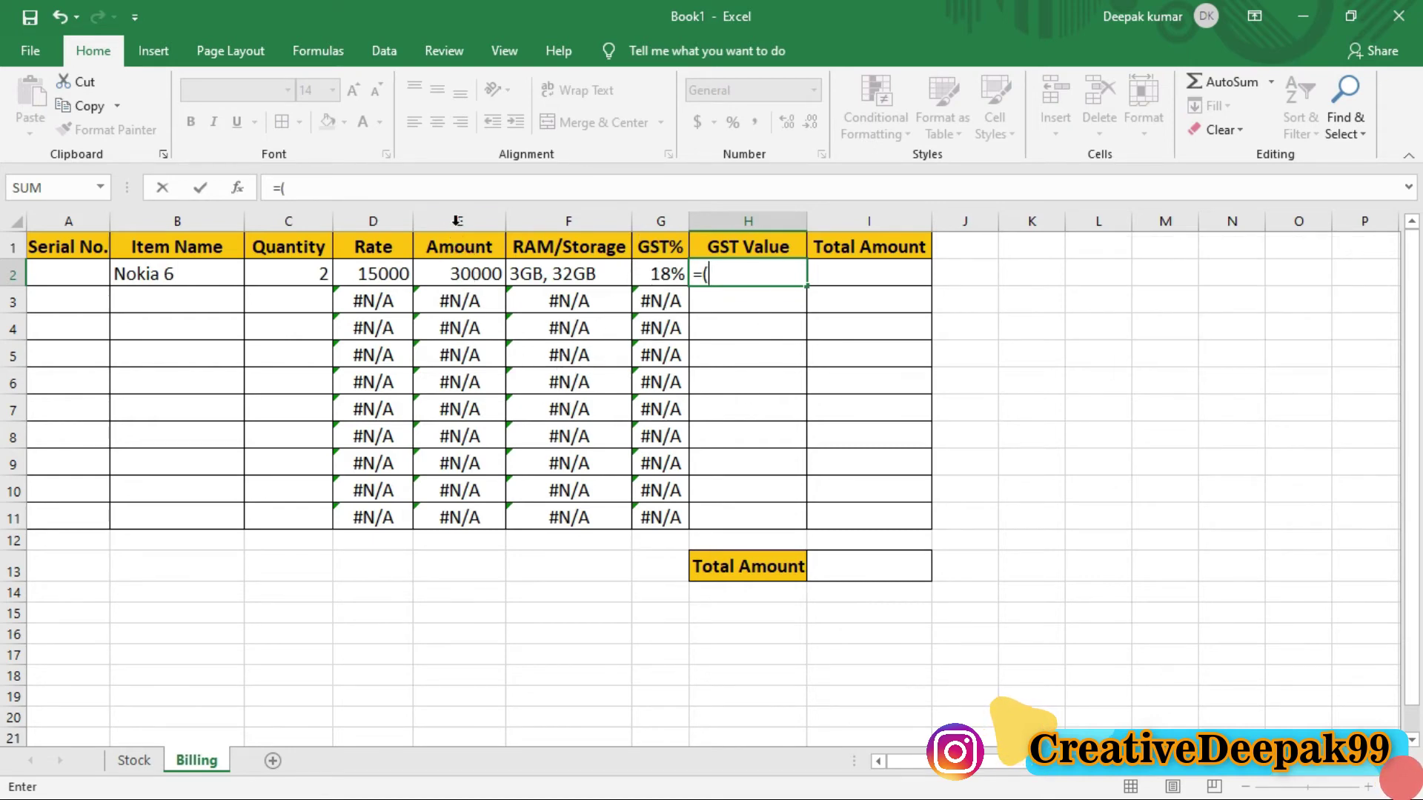
left_click(471, 274)
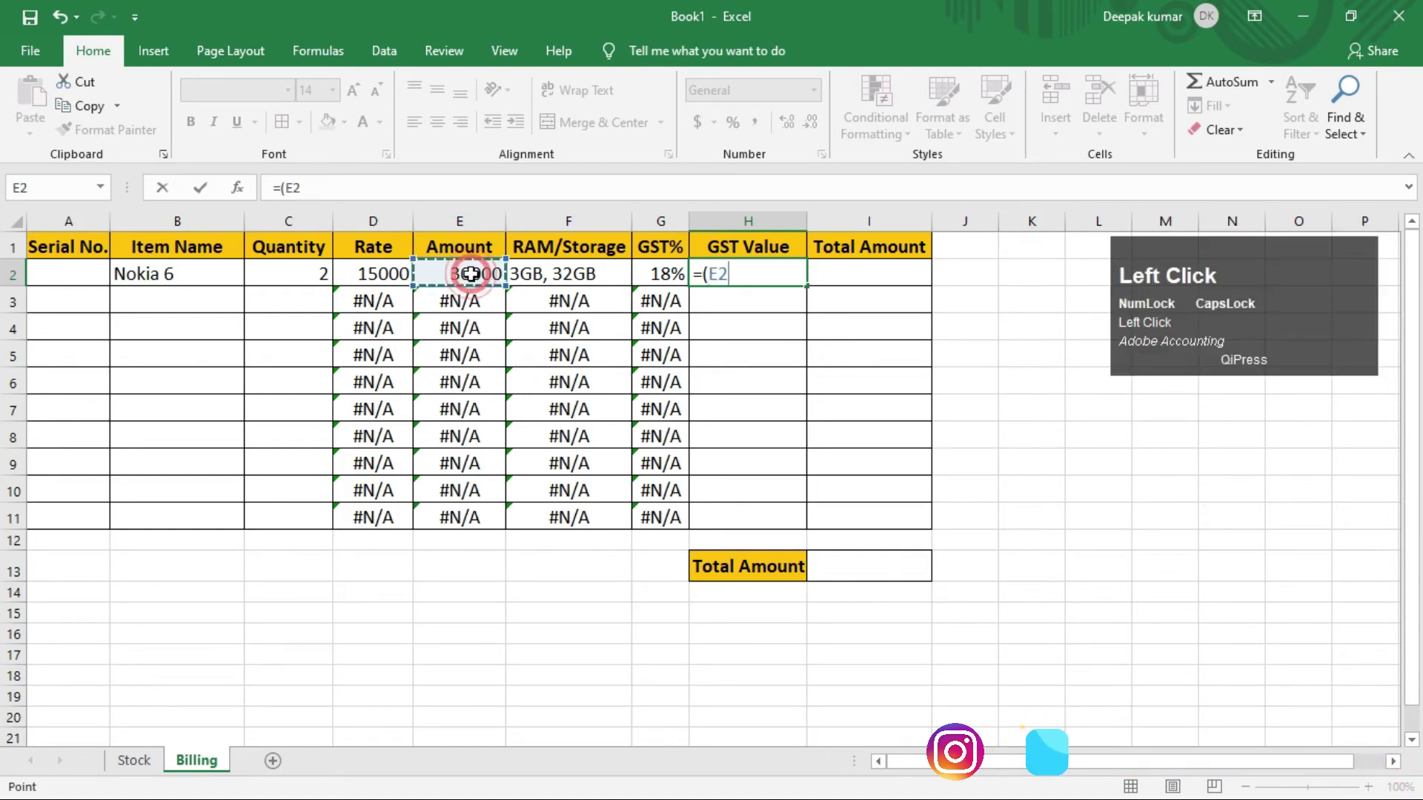
type("*")
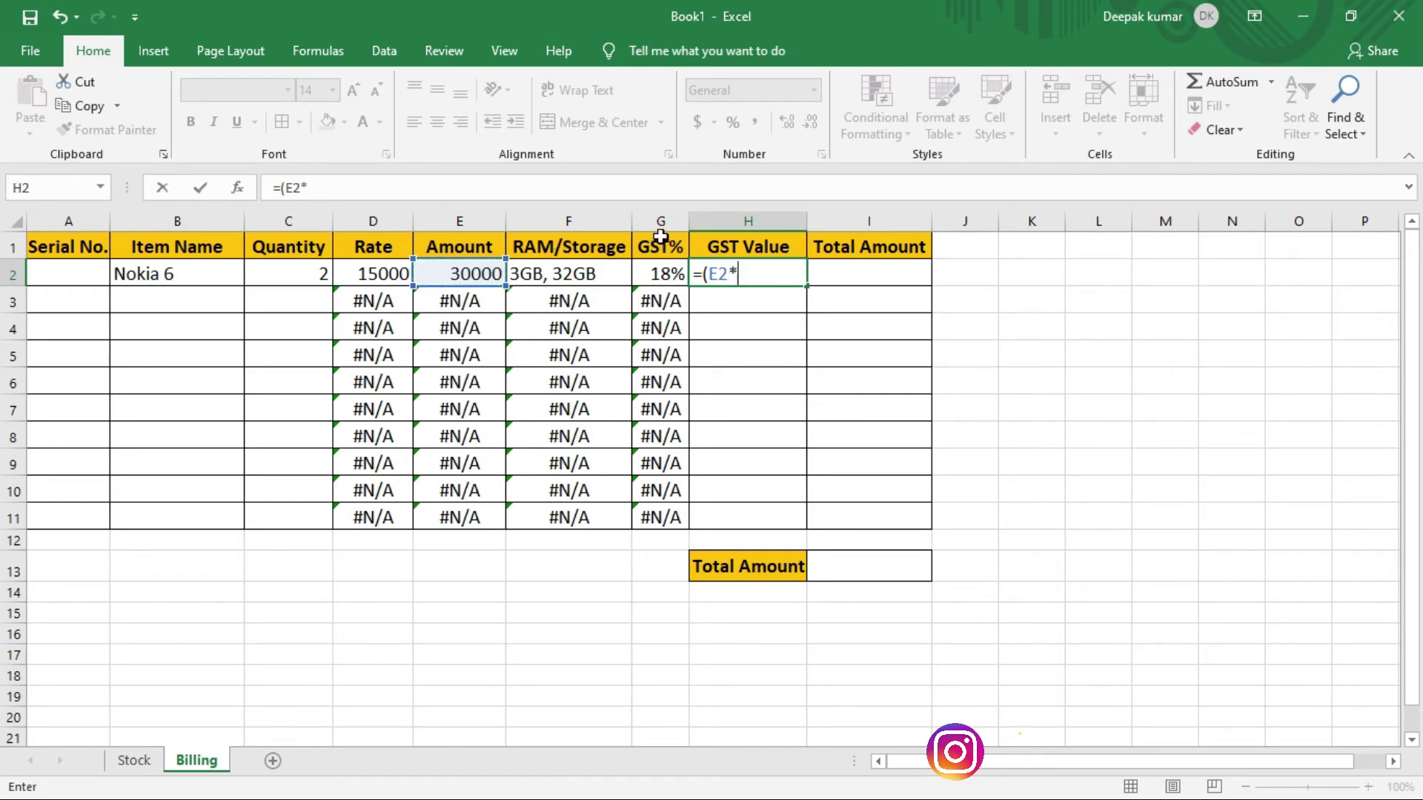
left_click(660, 273)
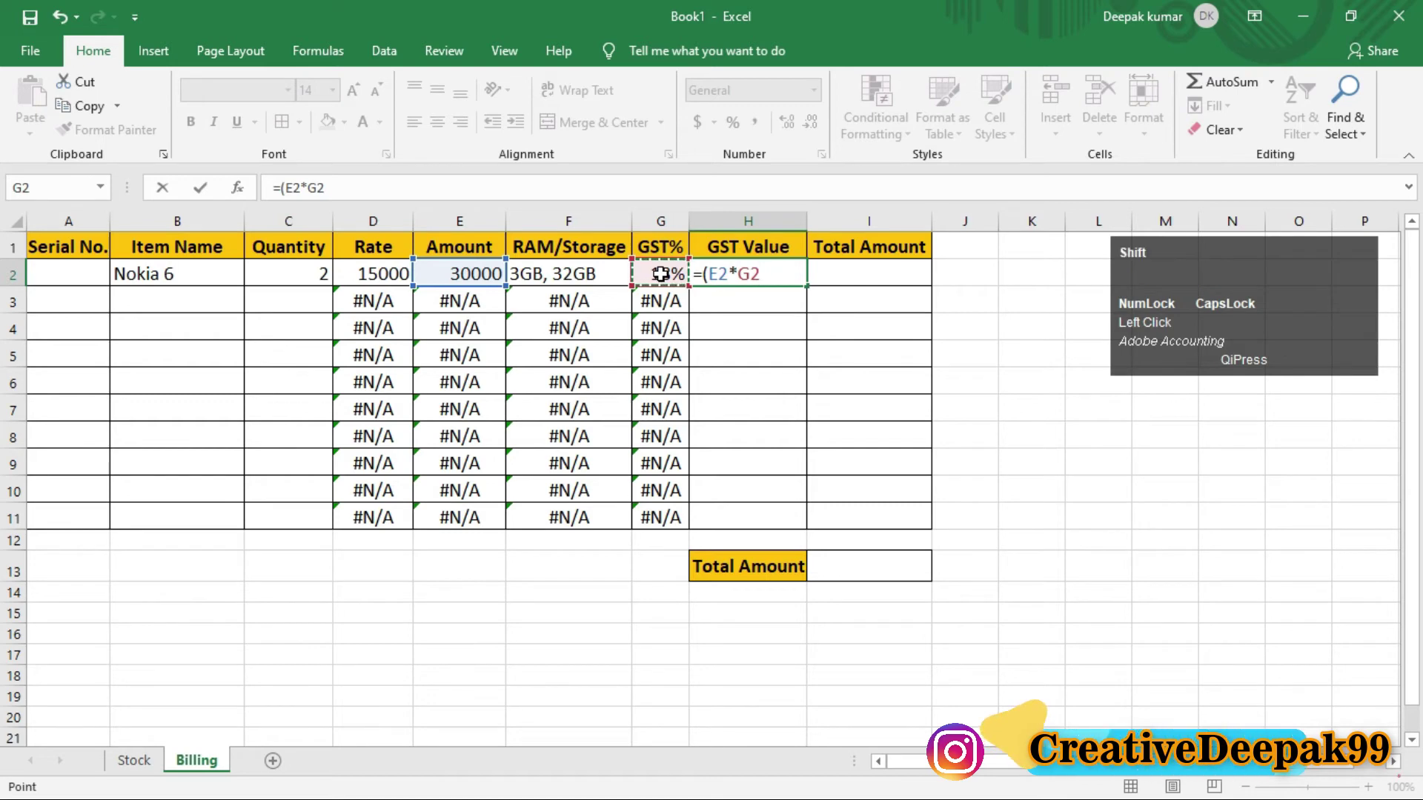
type(")")
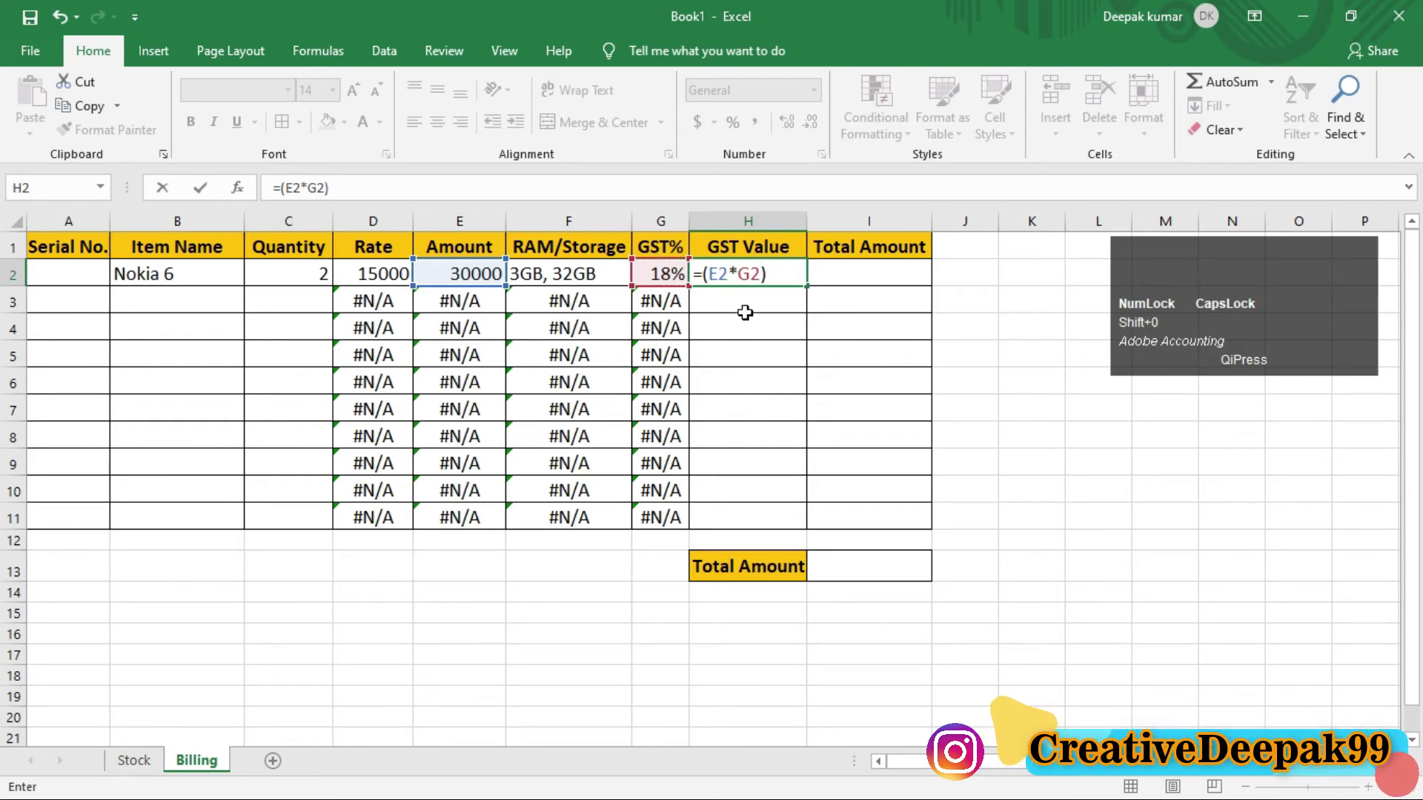
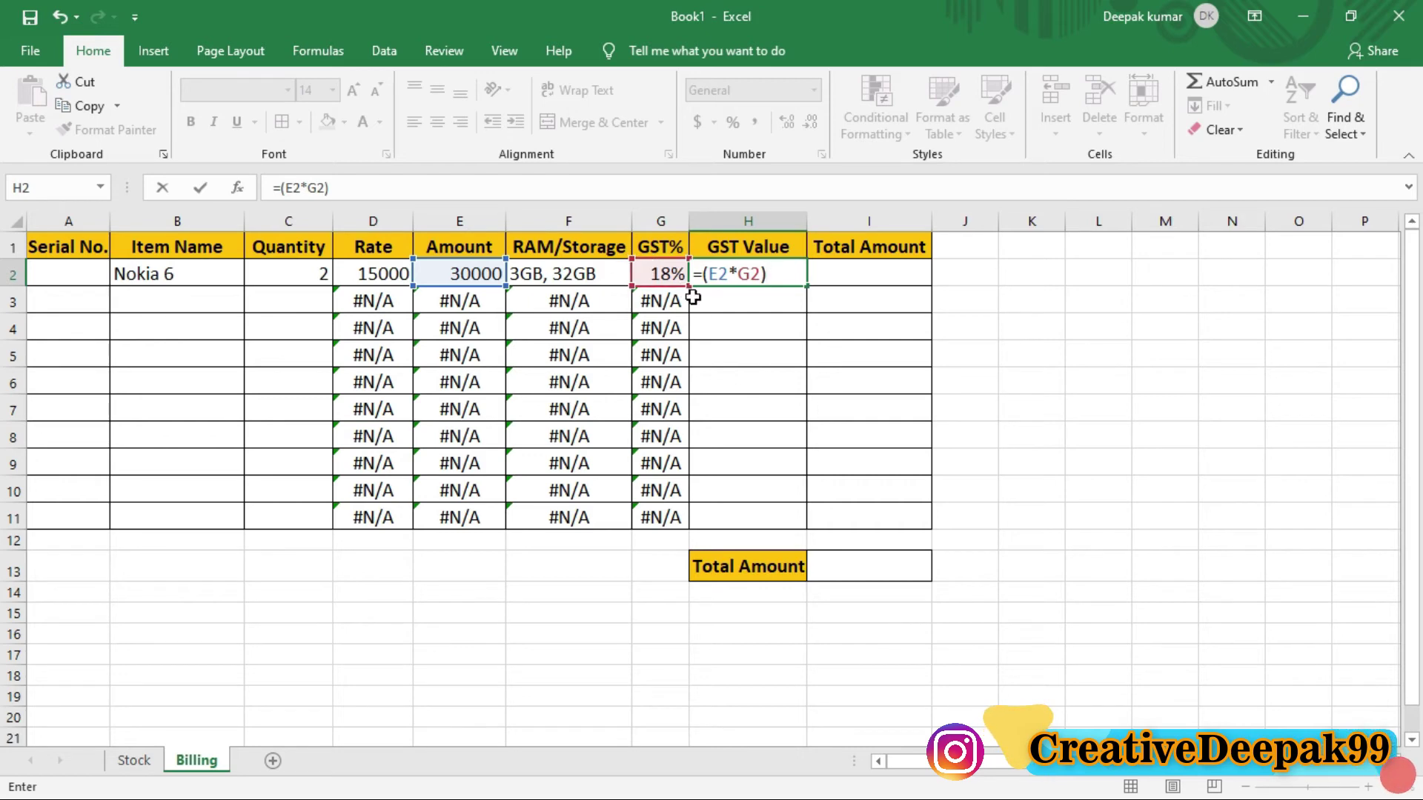
key("Return")
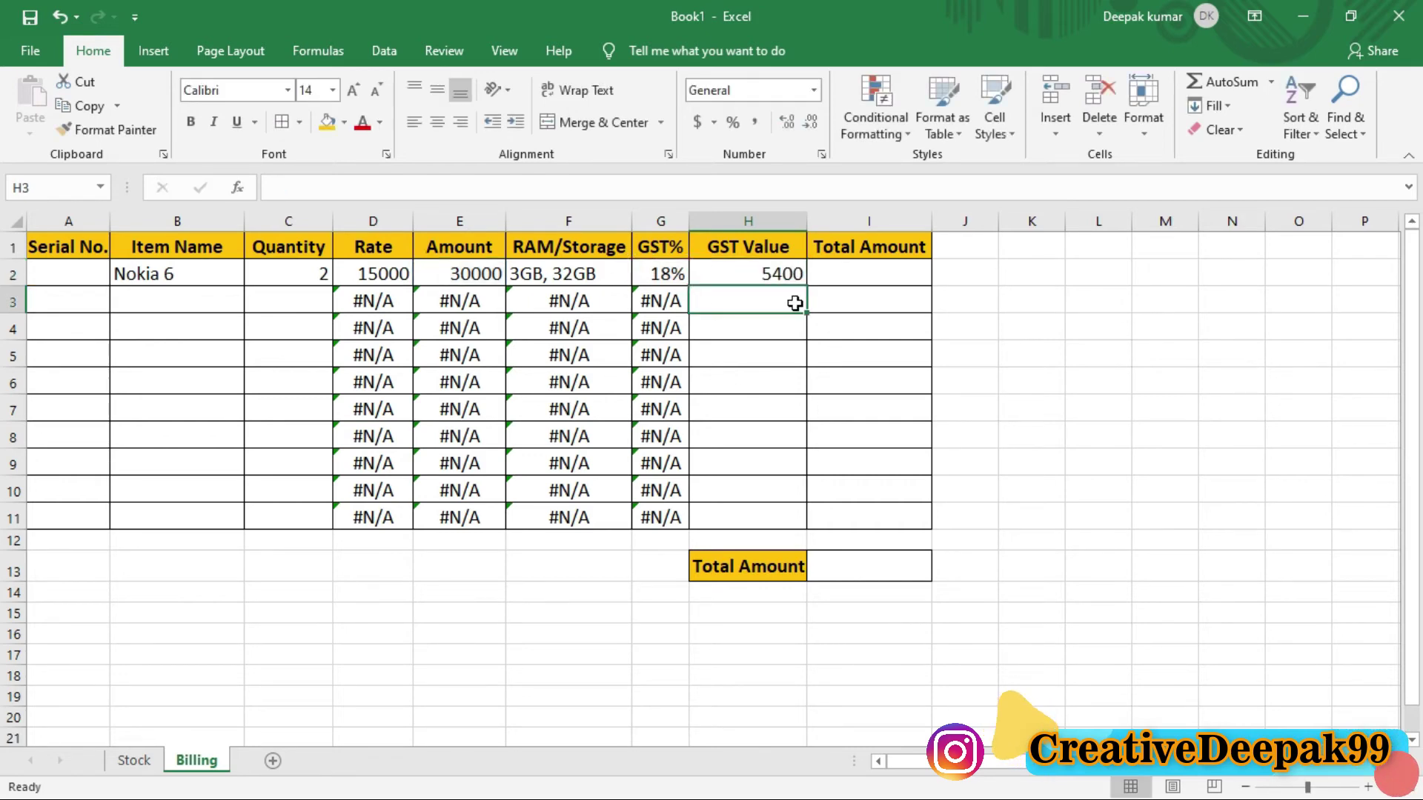
left_click(742, 267)
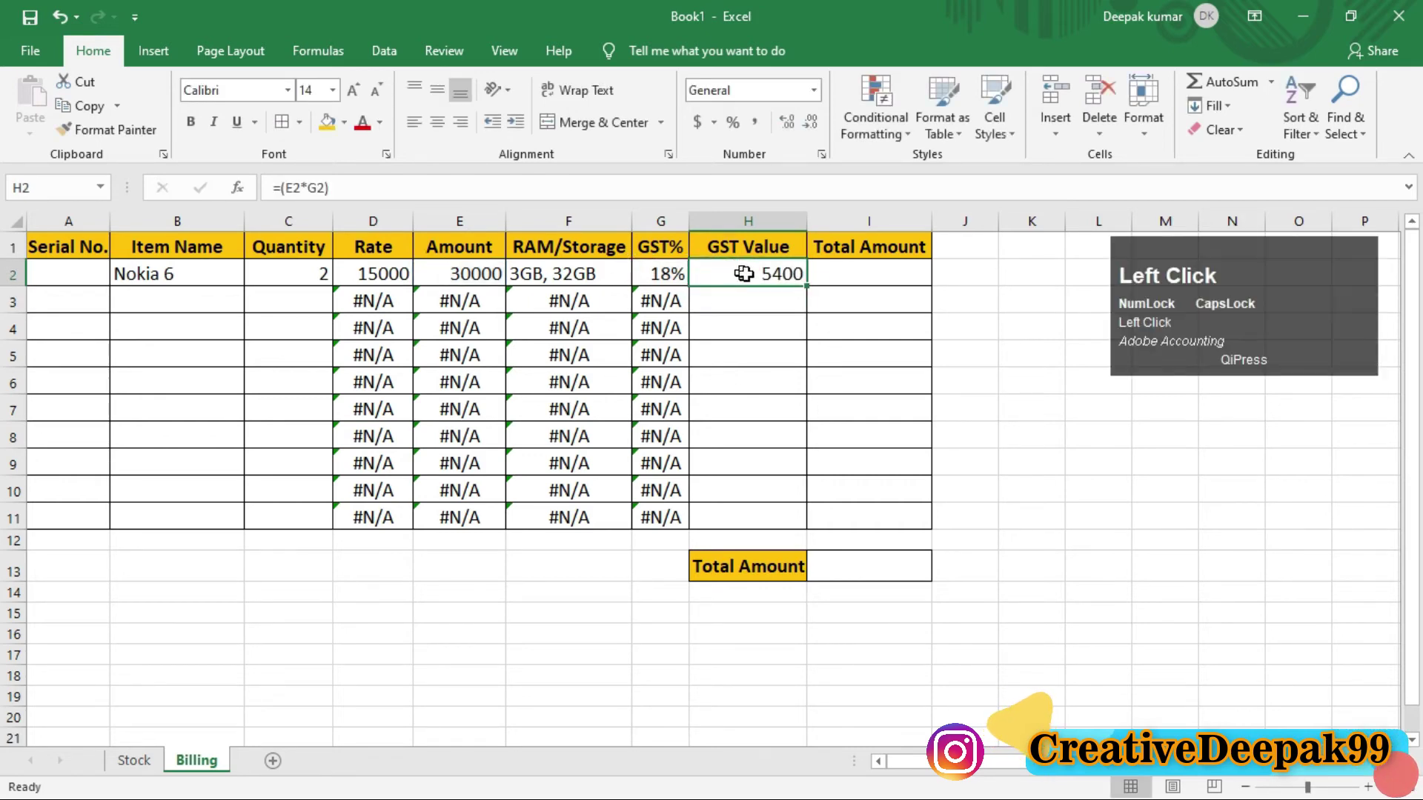
Step: Check row 2's amount and GST% cells, and copy the GST value formula from H2 down through H11
left_click(471, 279)
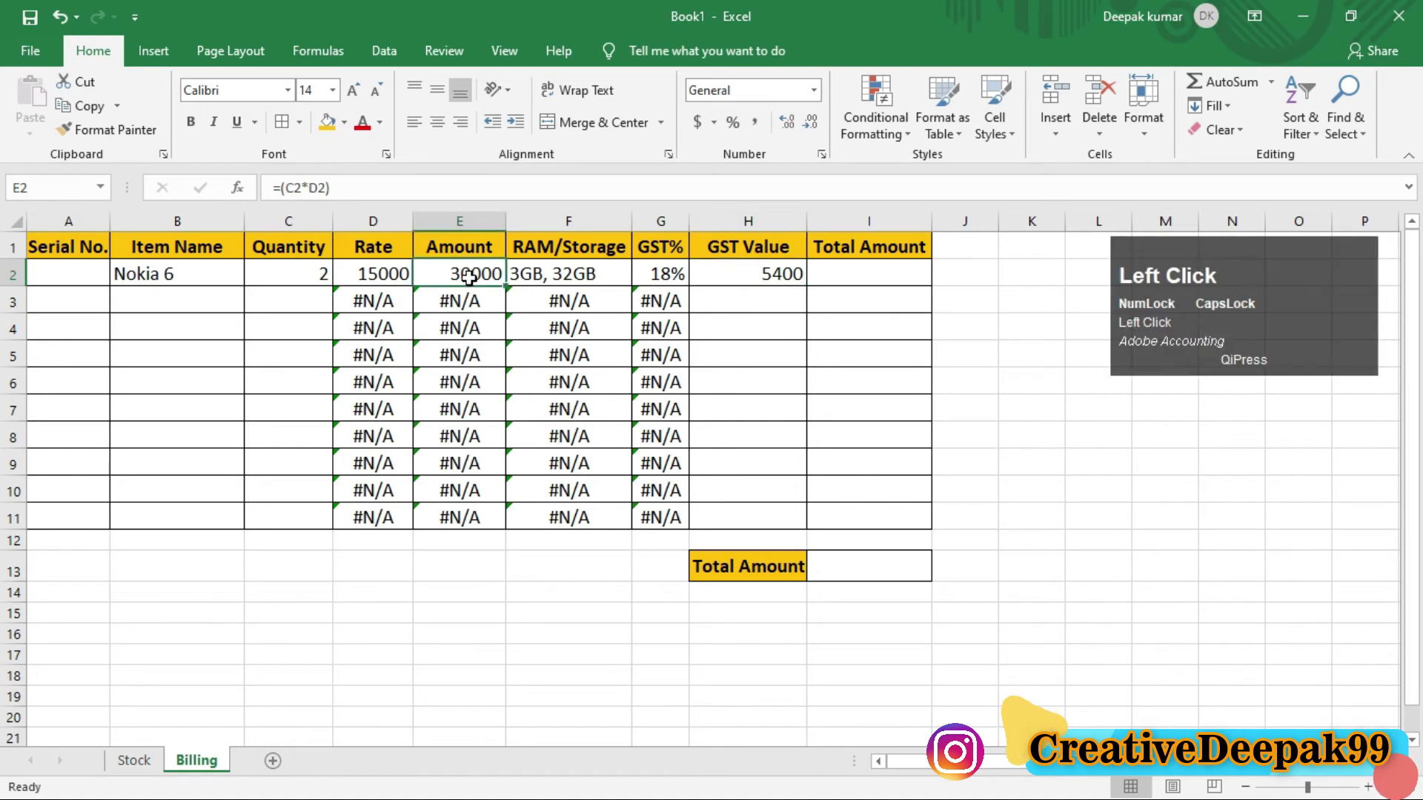
left_click(675, 279)
left_click(784, 276)
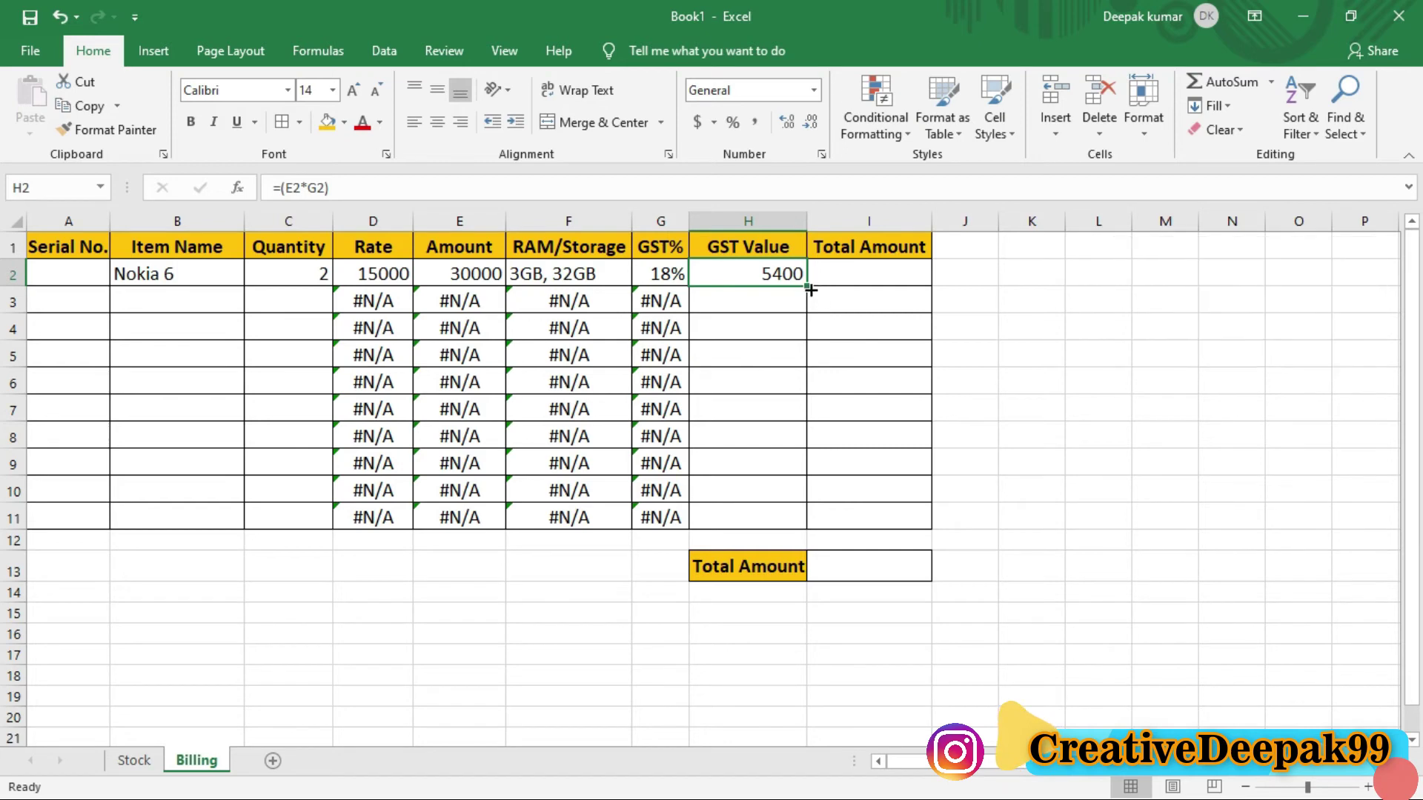
left_click_drag(806, 289, 804, 528)
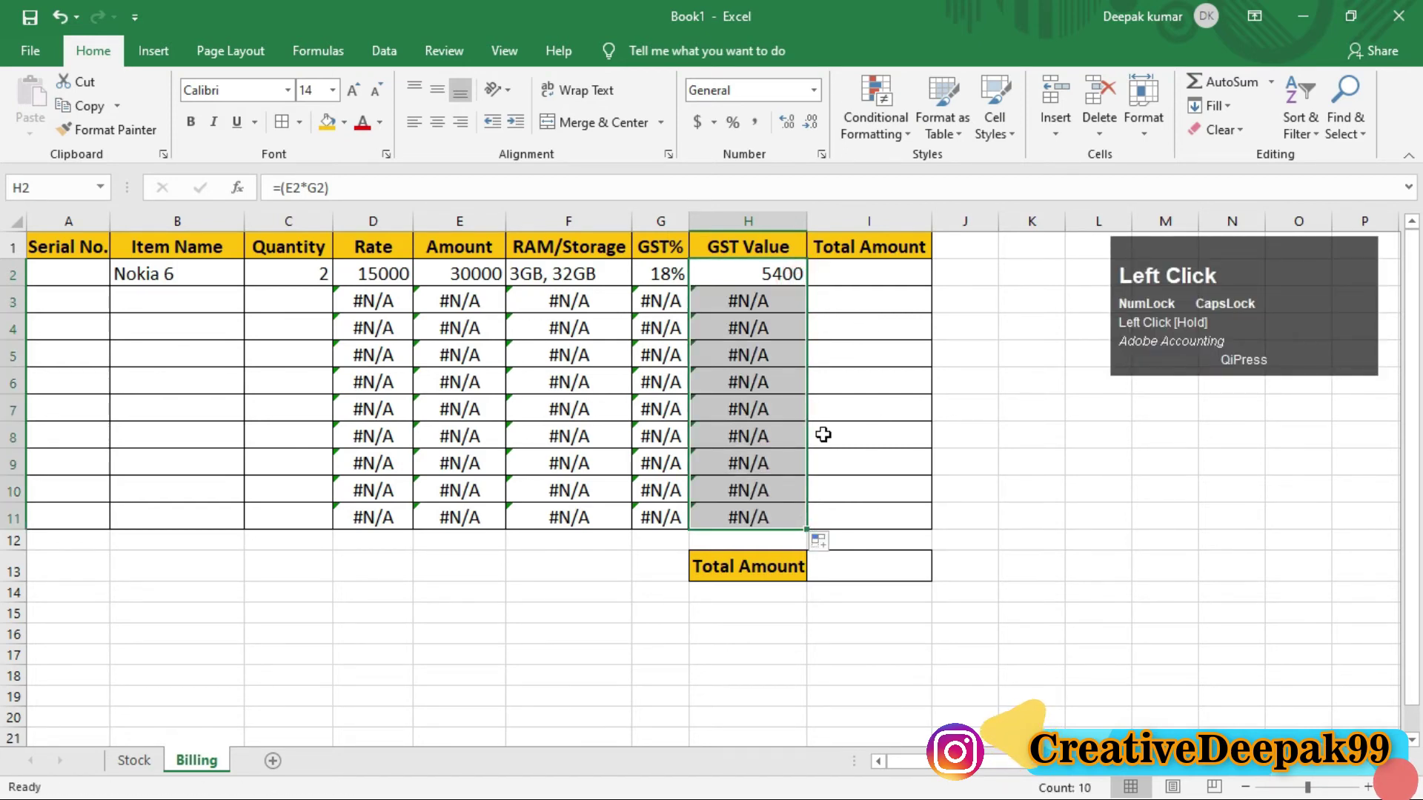
Step: Review row 2's amount and GST value cells, and write the formula =(E2+H2) in the Total Amount cell I2
left_click(905, 274)
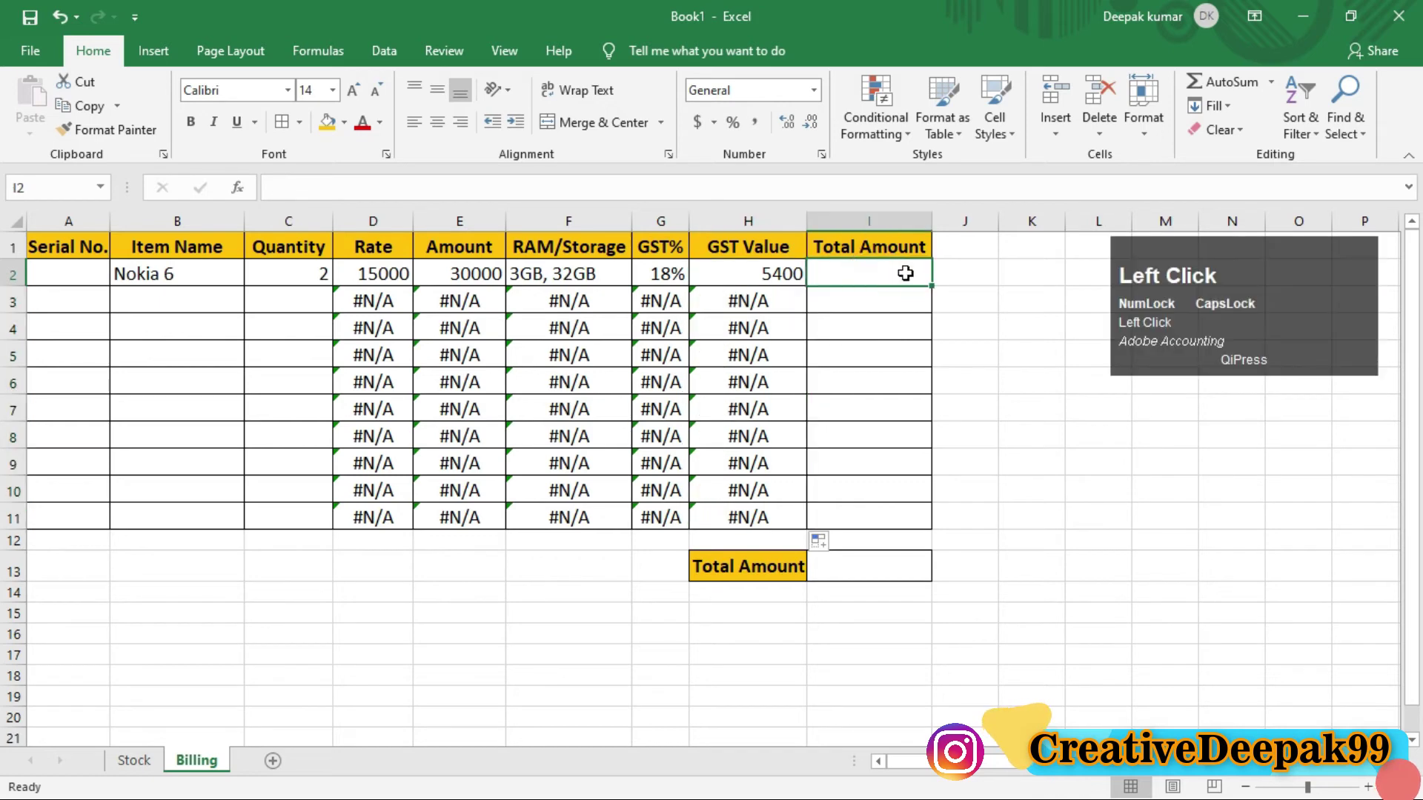
left_click(469, 276)
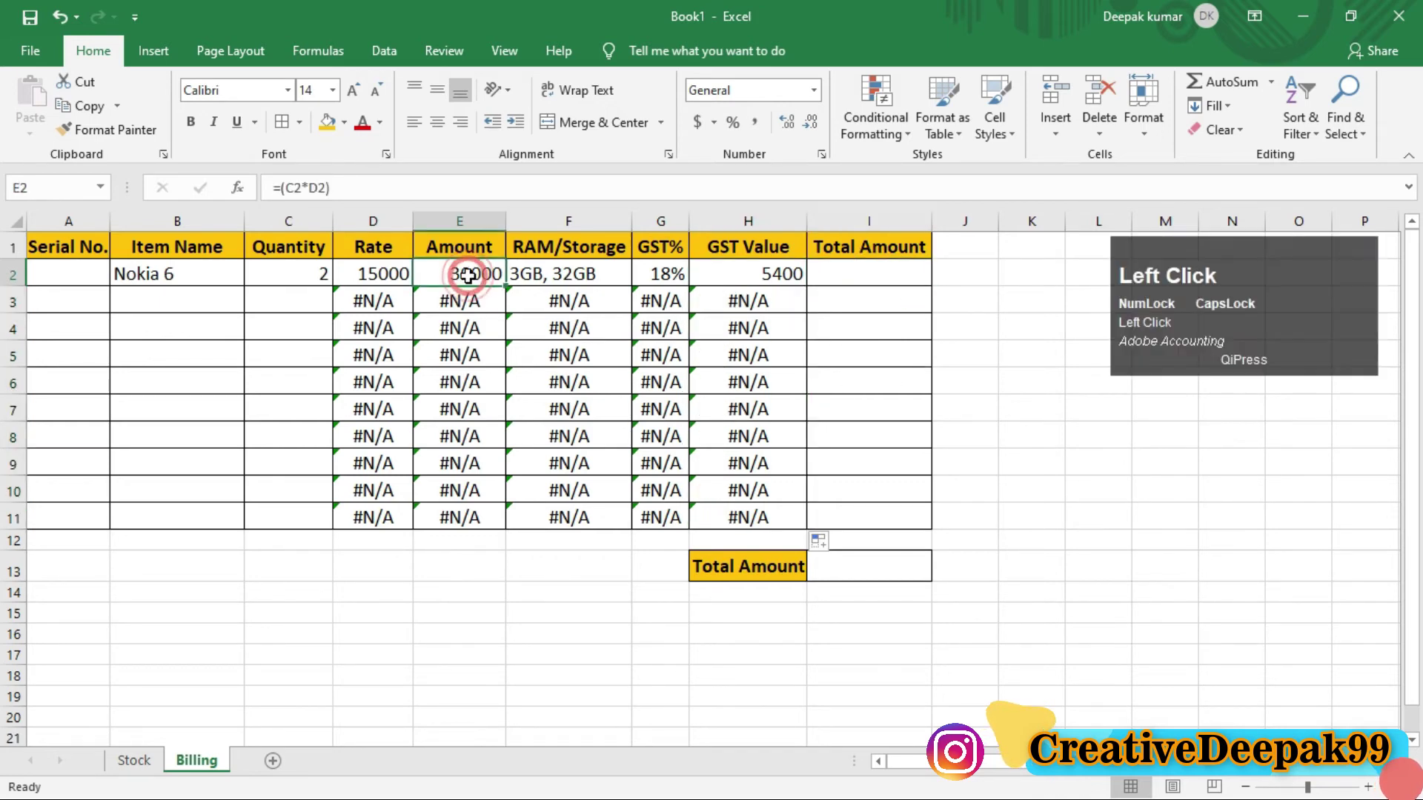
left_click(764, 275)
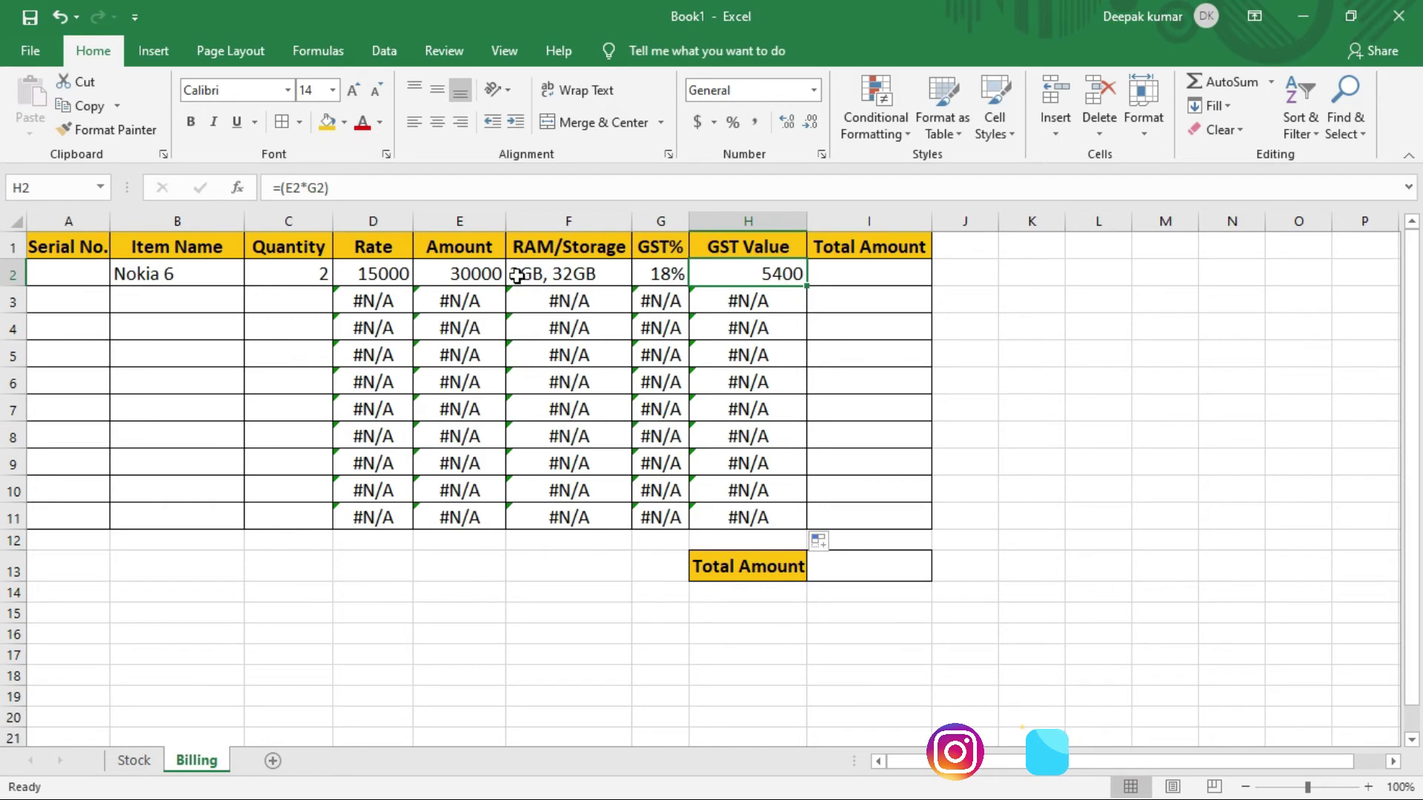
left_click(904, 277)
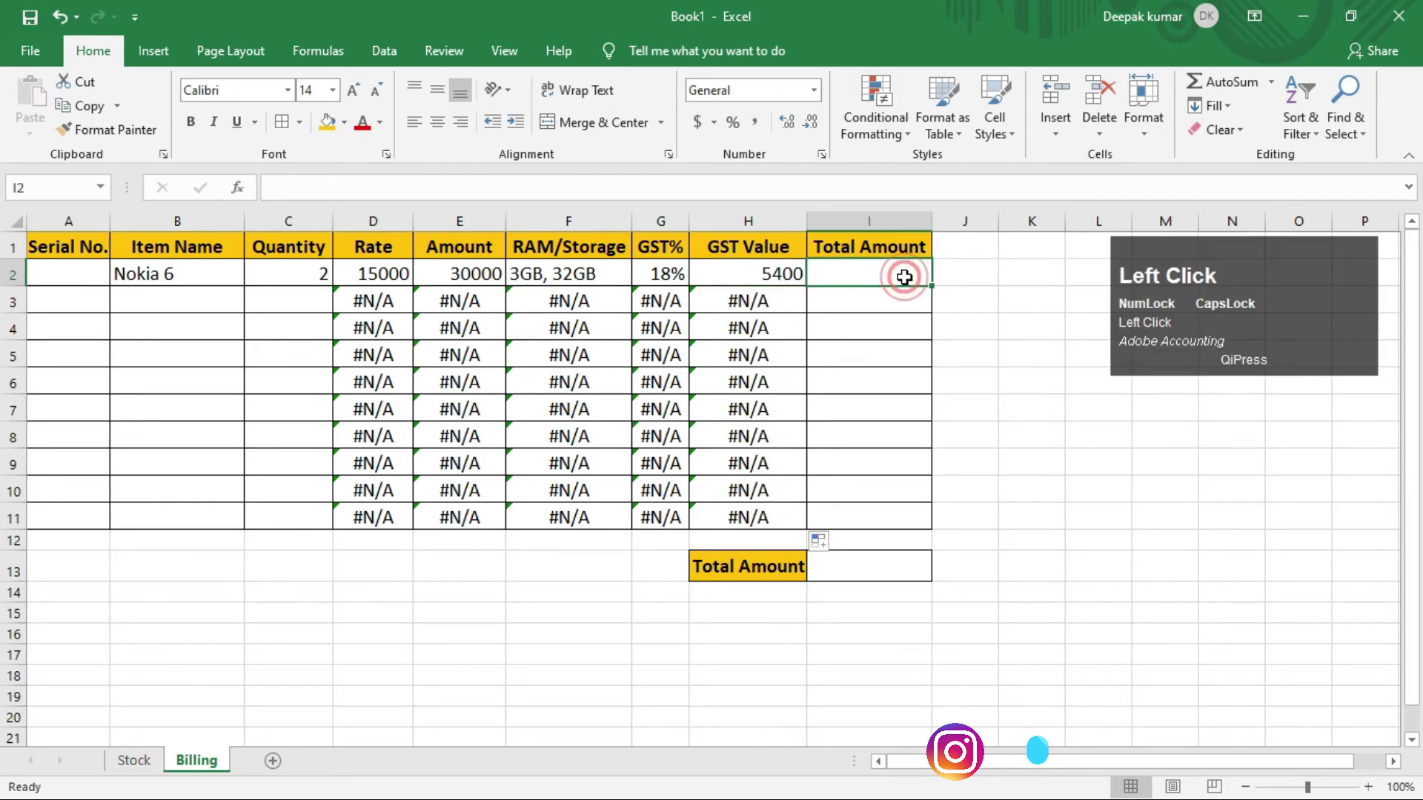
type("=")
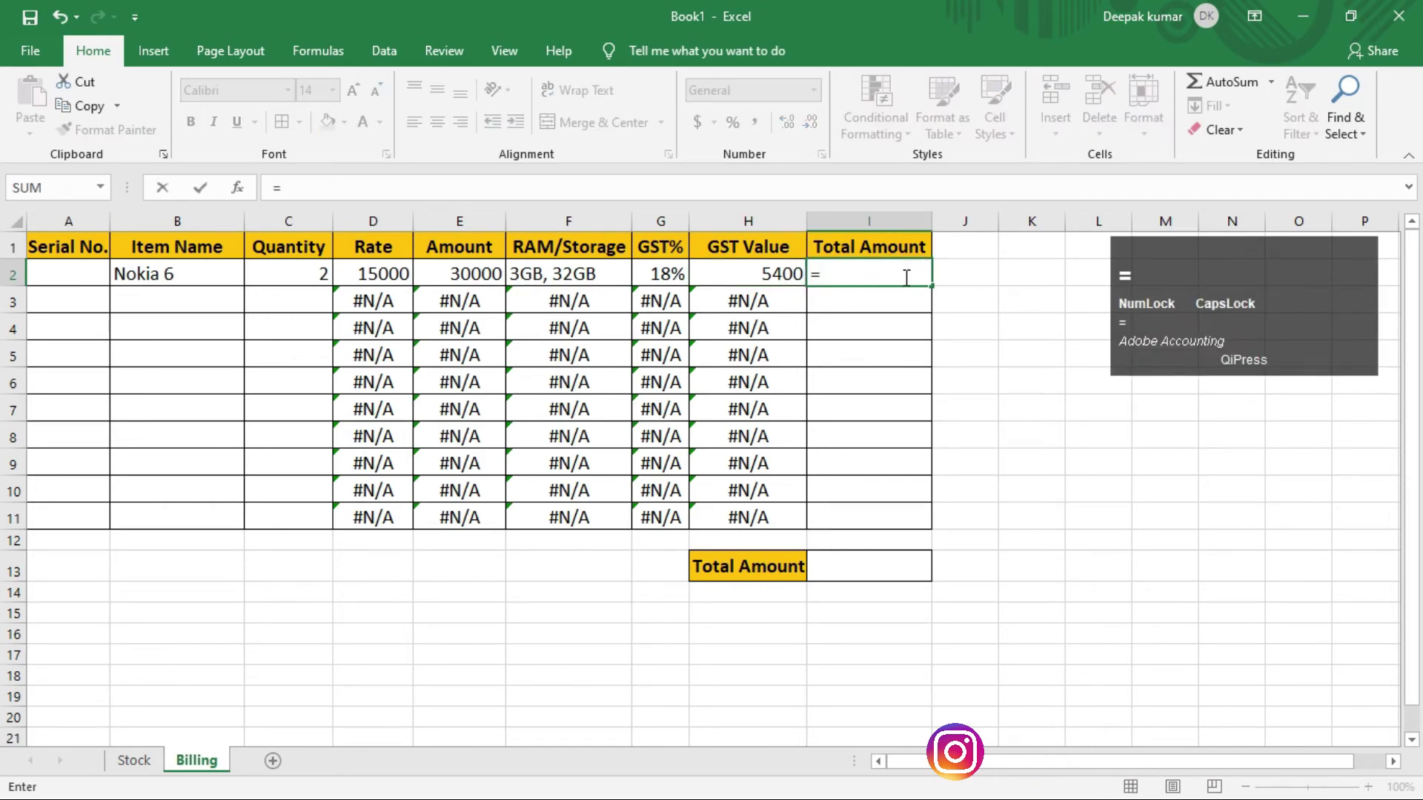
type("(")
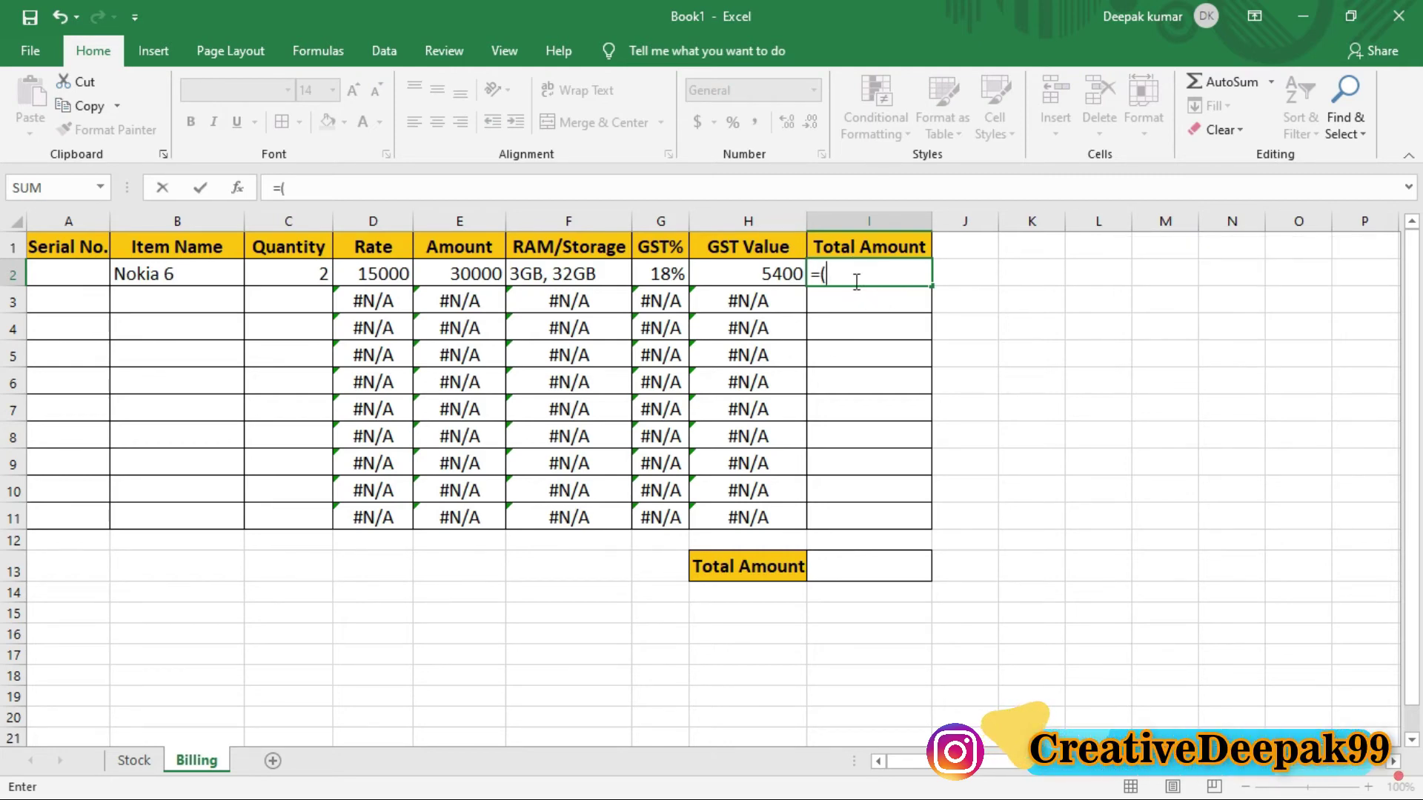
left_click(460, 277)
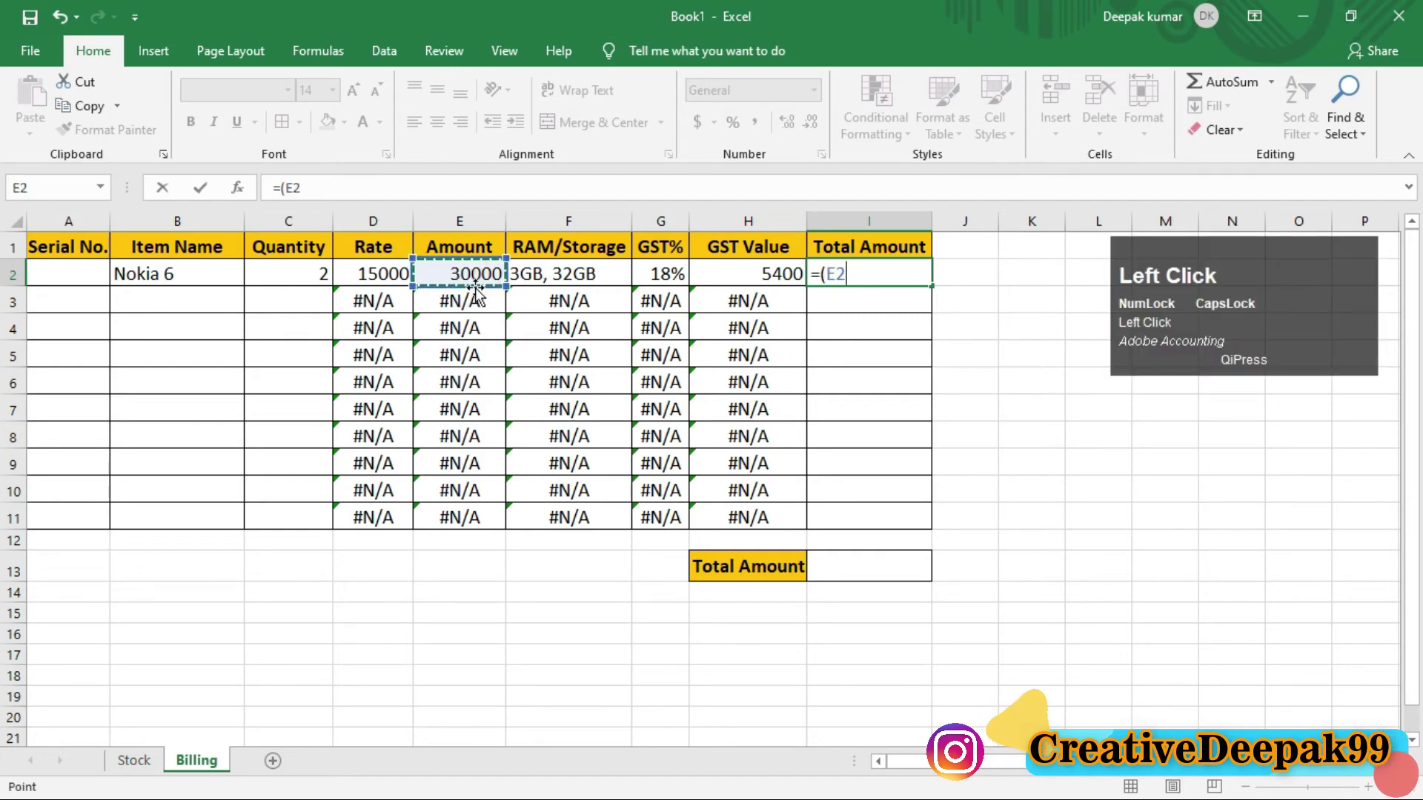
type("+")
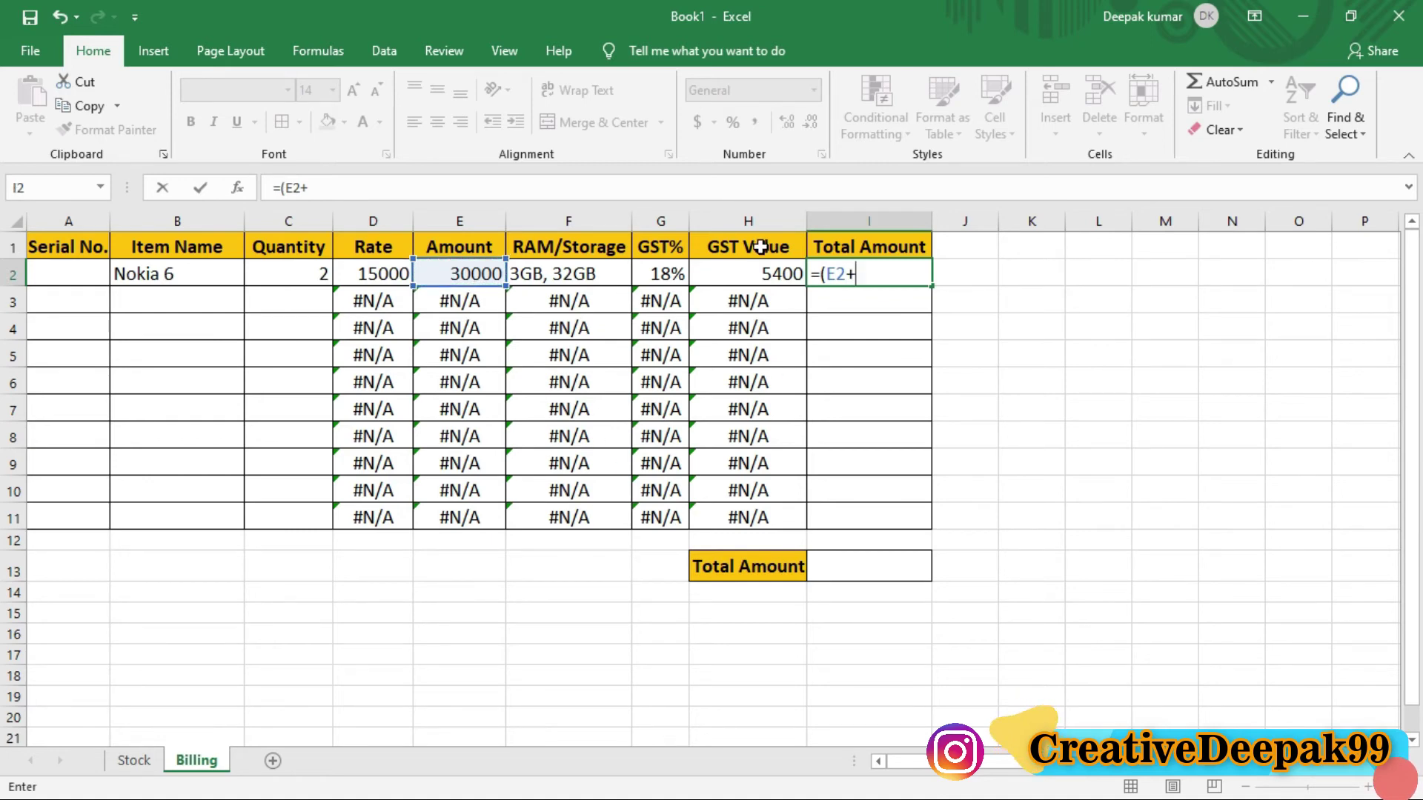
left_click(761, 274)
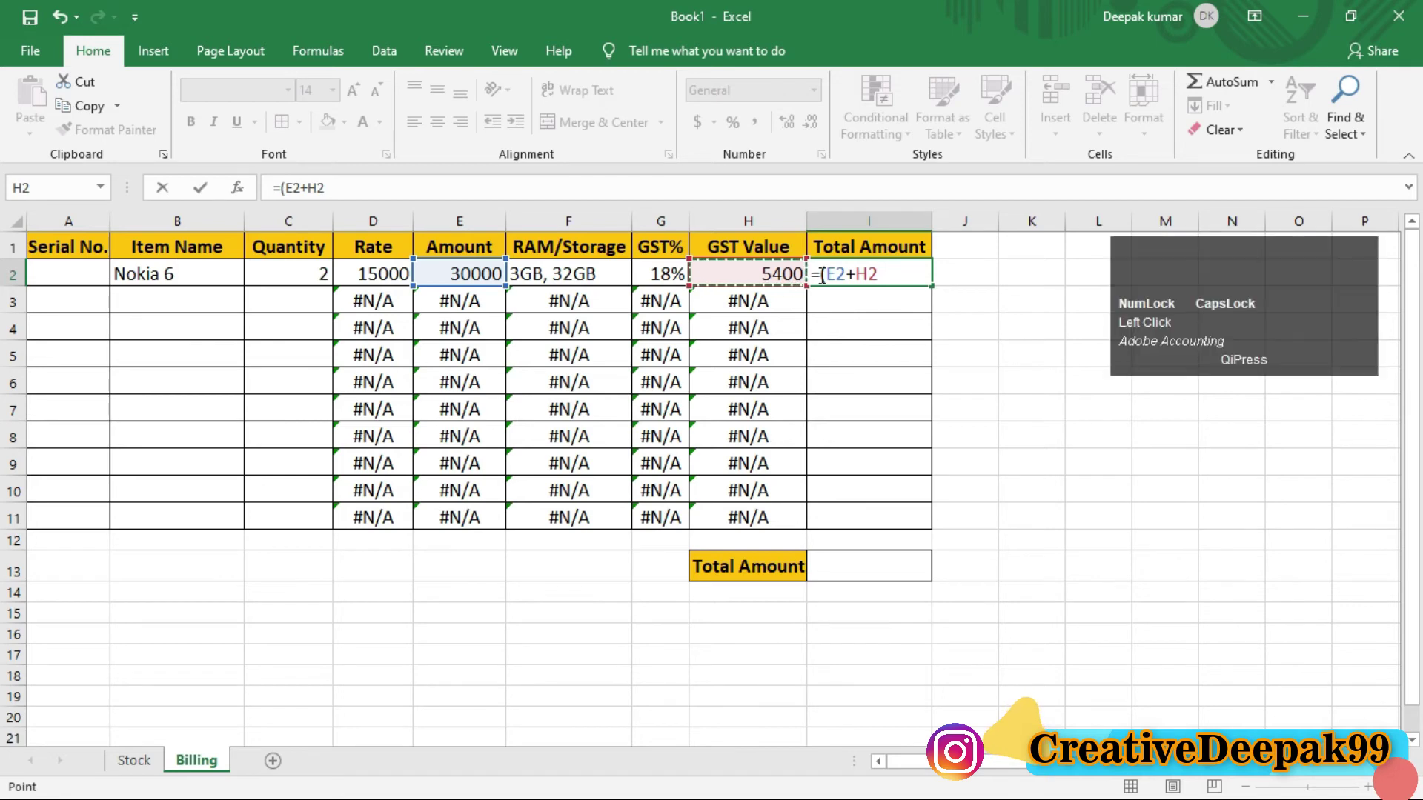
type(")")
key("ctrl+2")
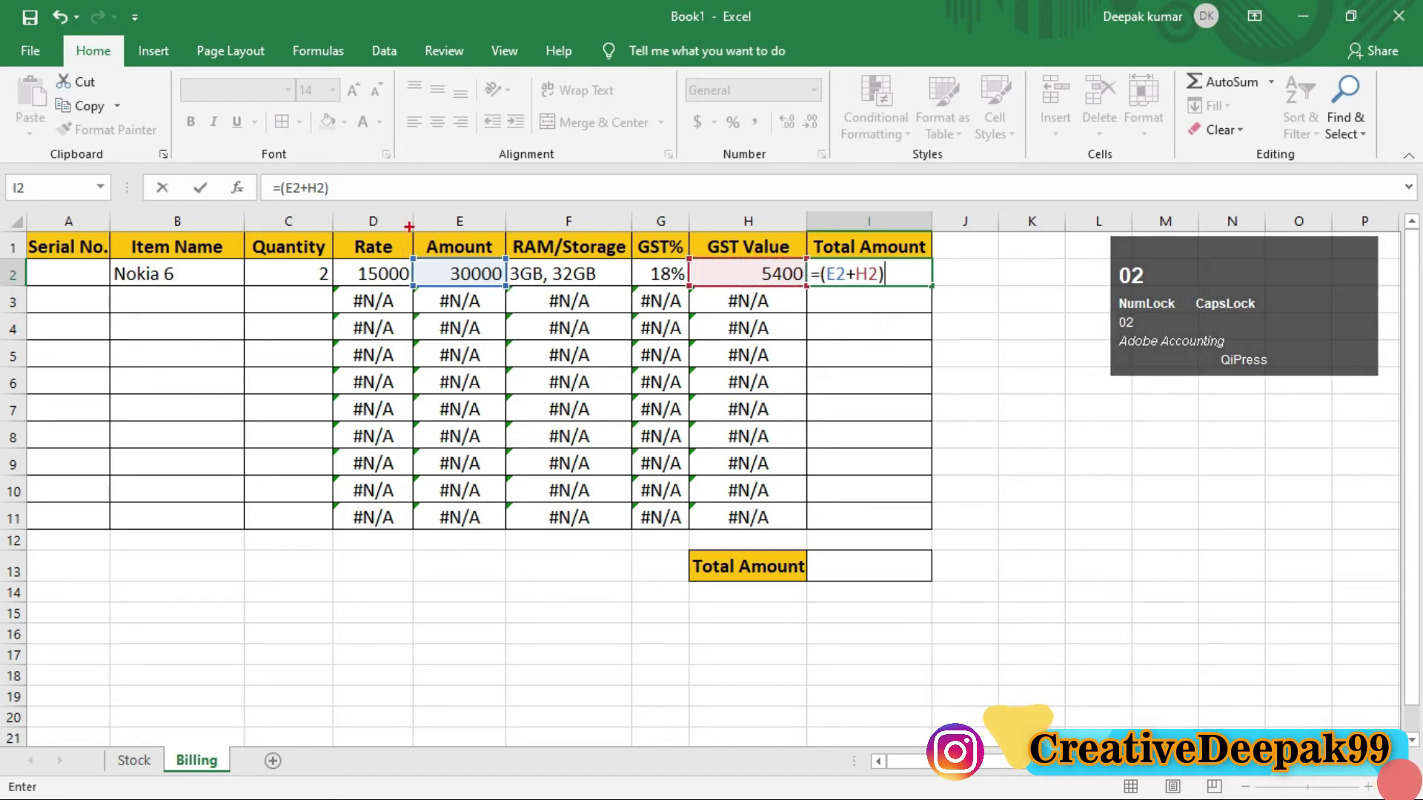
mouse_move(408, 255)
left_mouse_down()
mouse_move(453, 290)
mouse_move(519, 292)
left_mouse_up()
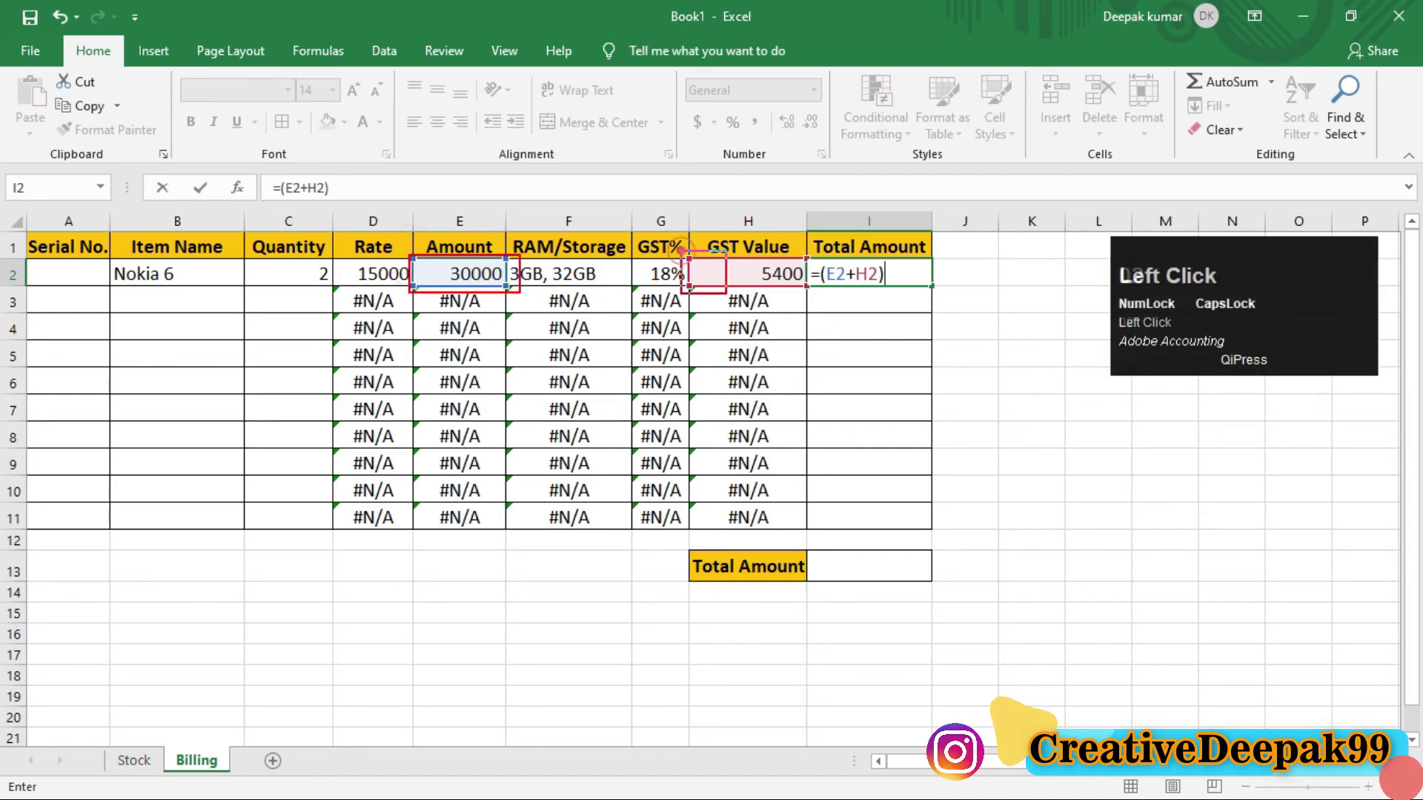
left_click_drag(682, 257, 816, 292)
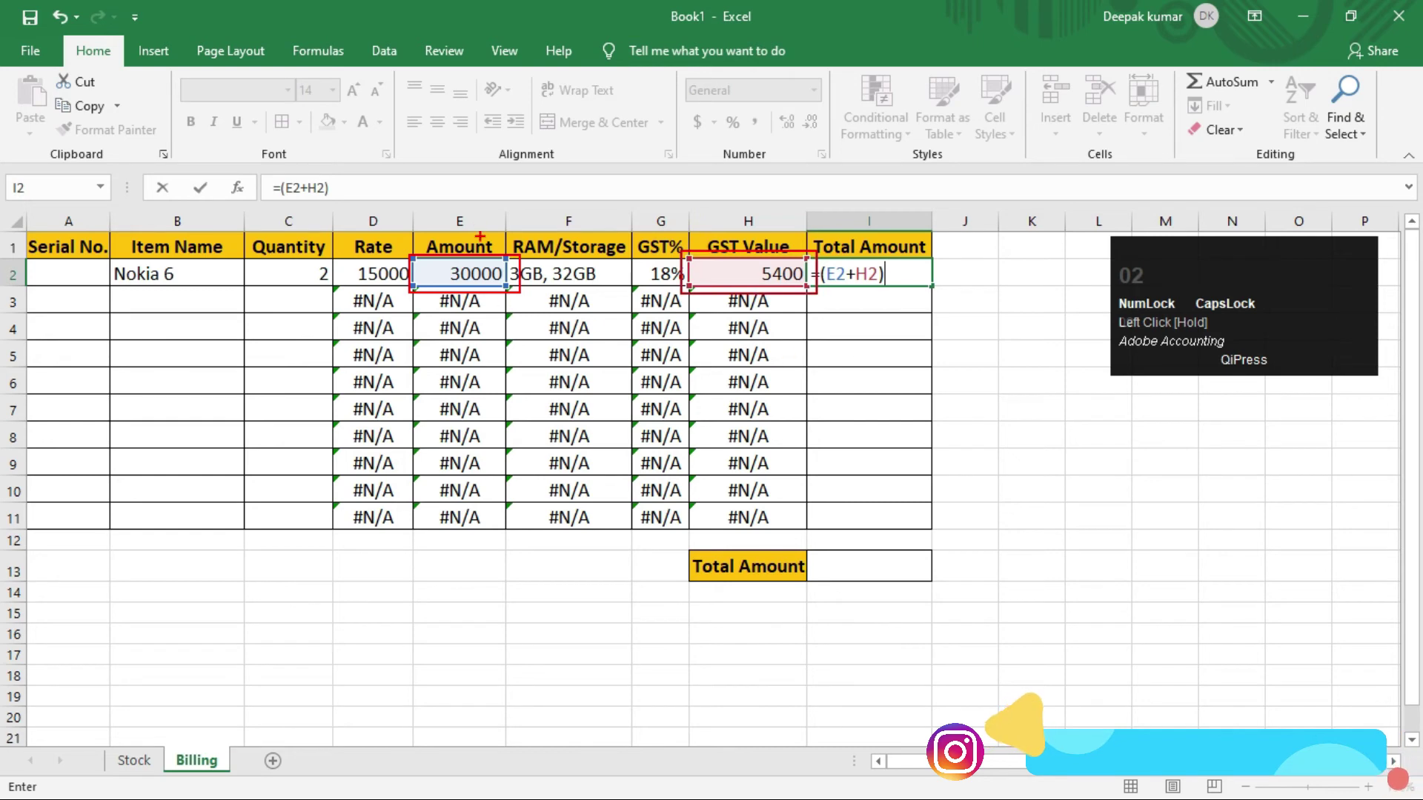
left_click_drag(442, 207, 476, 236)
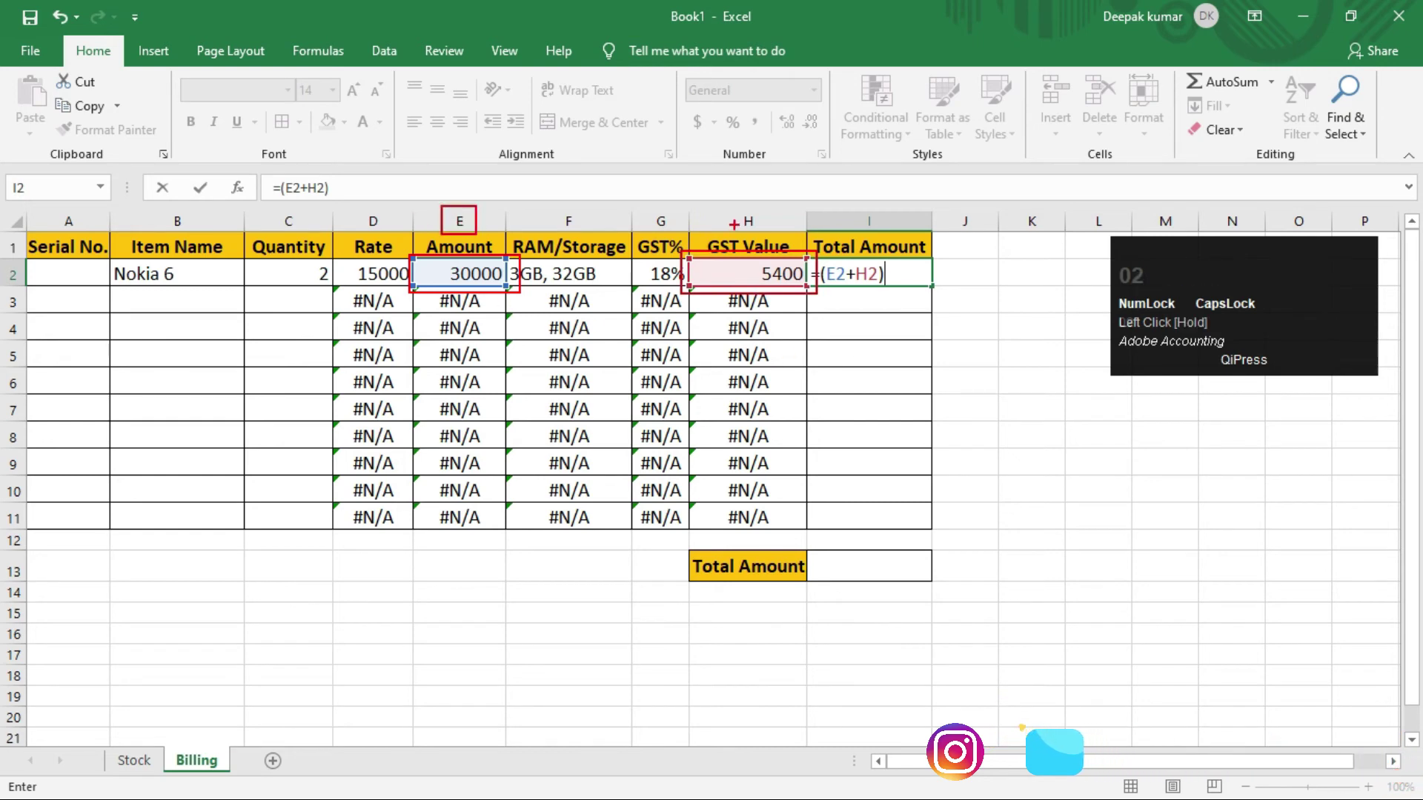
left_click_drag(726, 203, 759, 236)
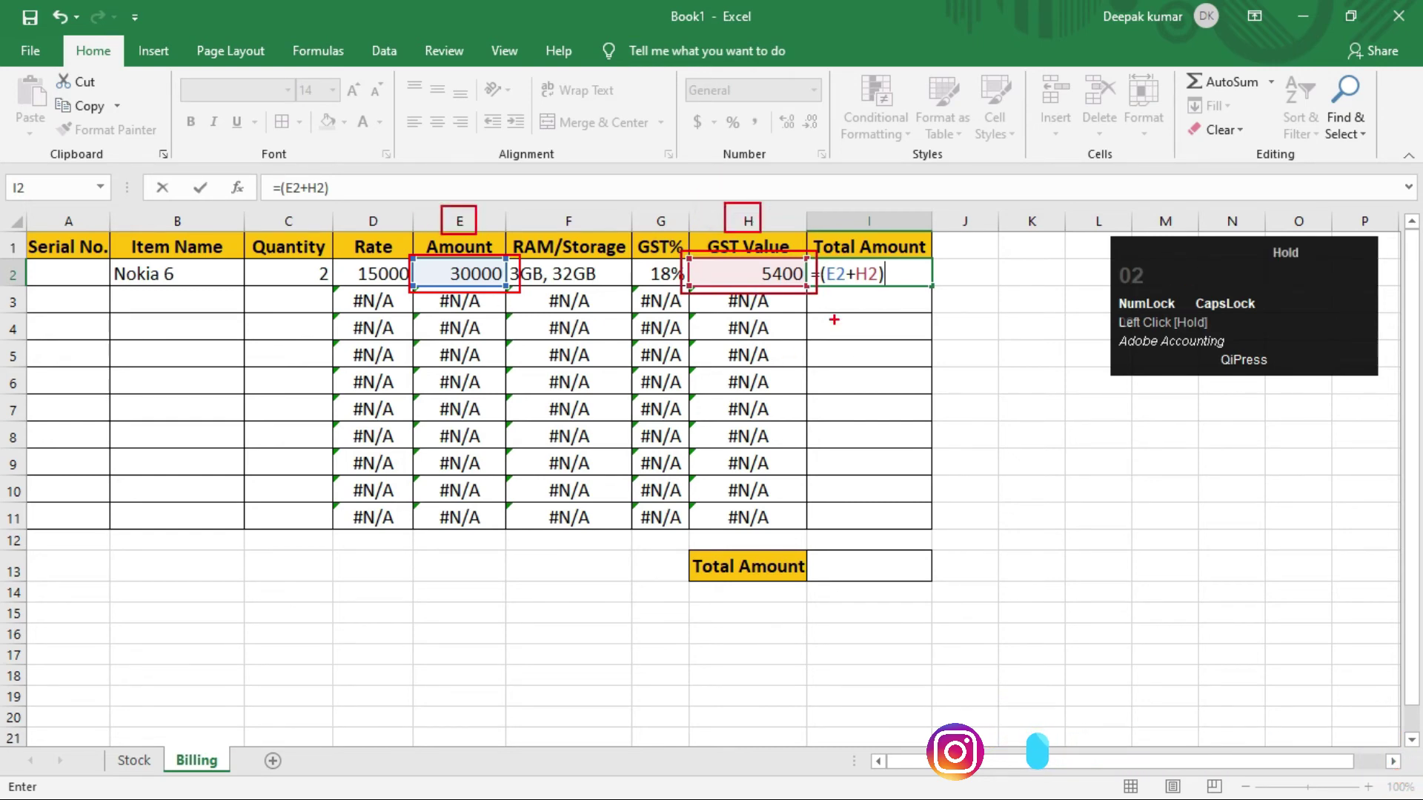
left_click_drag(829, 297, 885, 292)
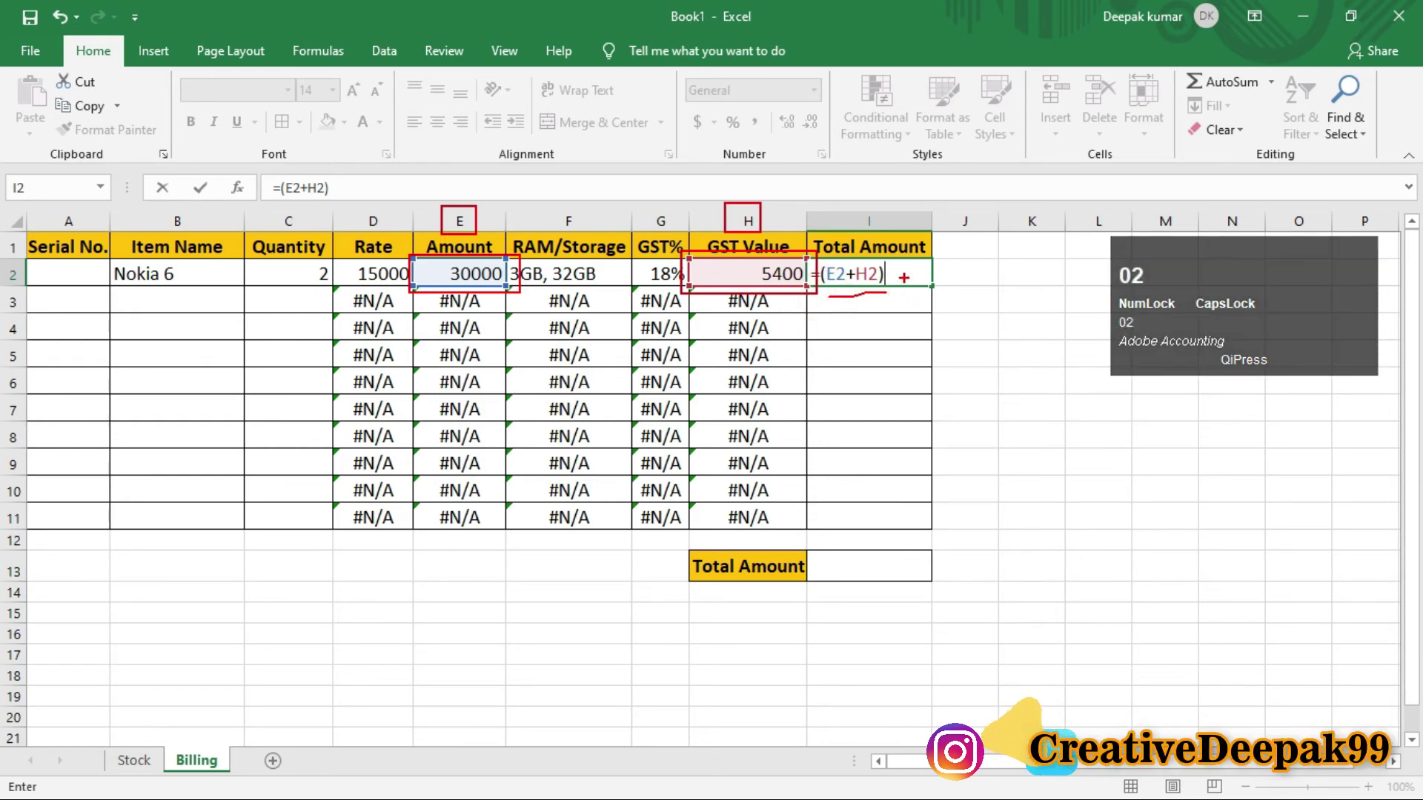
key("Escape")
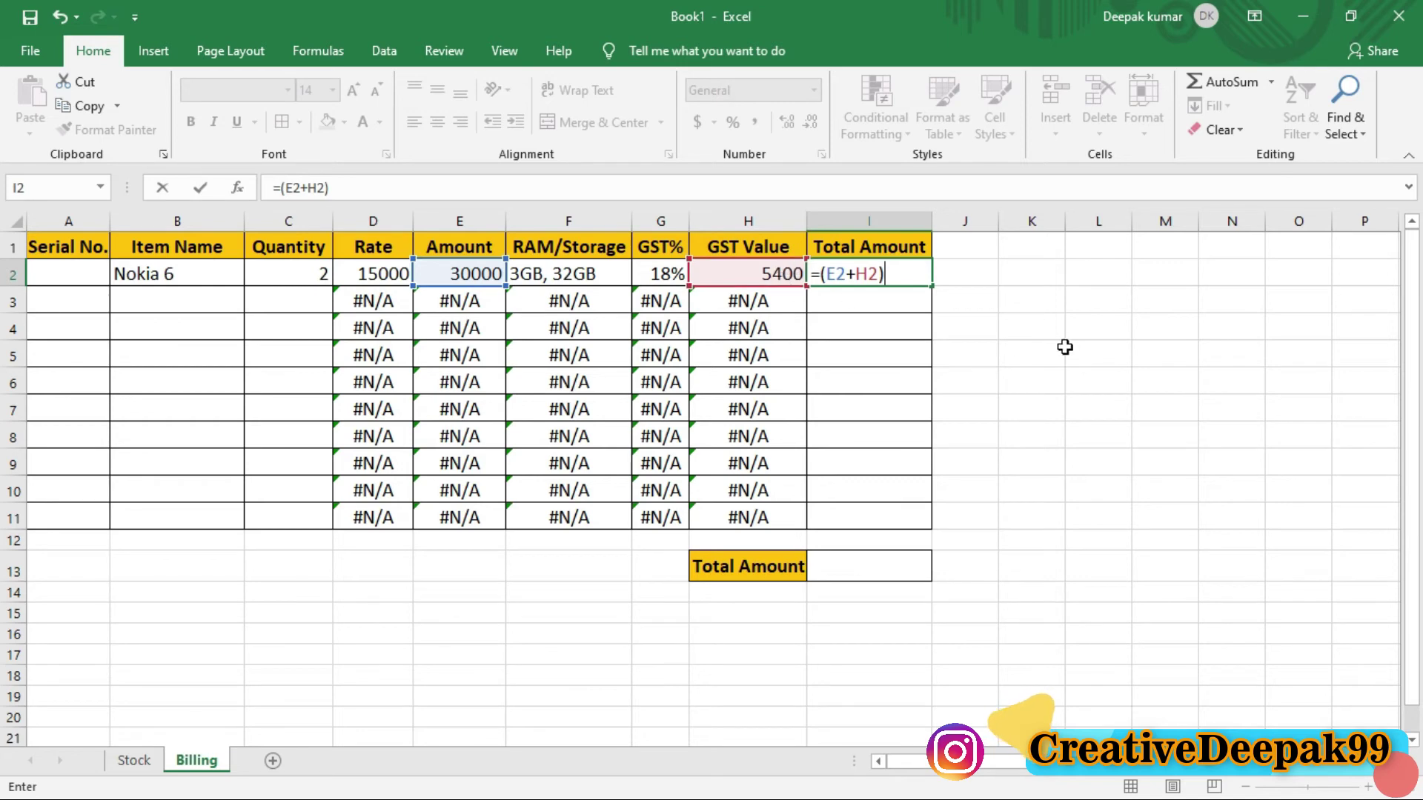
Step: Commit the total amount formula in I2 and copy it down through I11
key("Return")
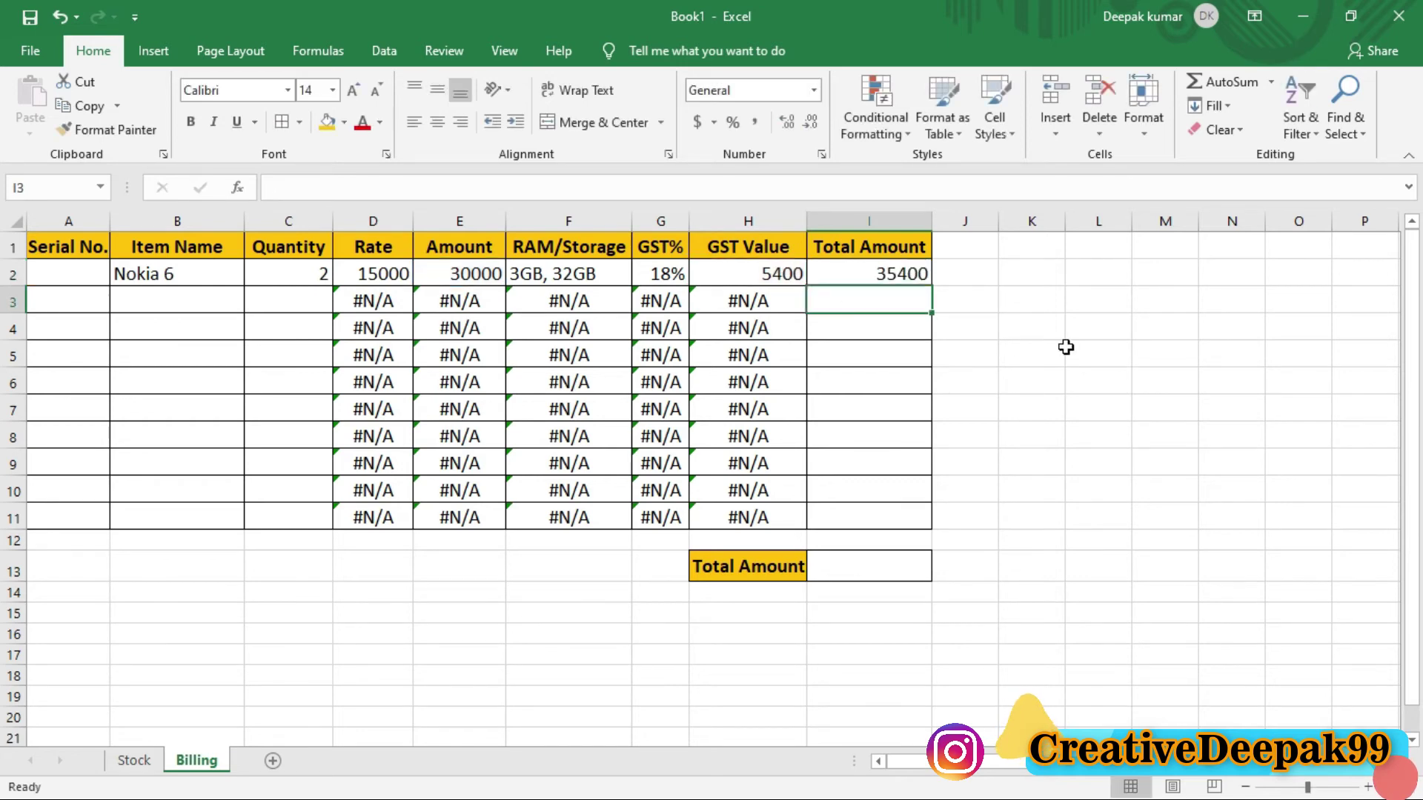
left_click(885, 275)
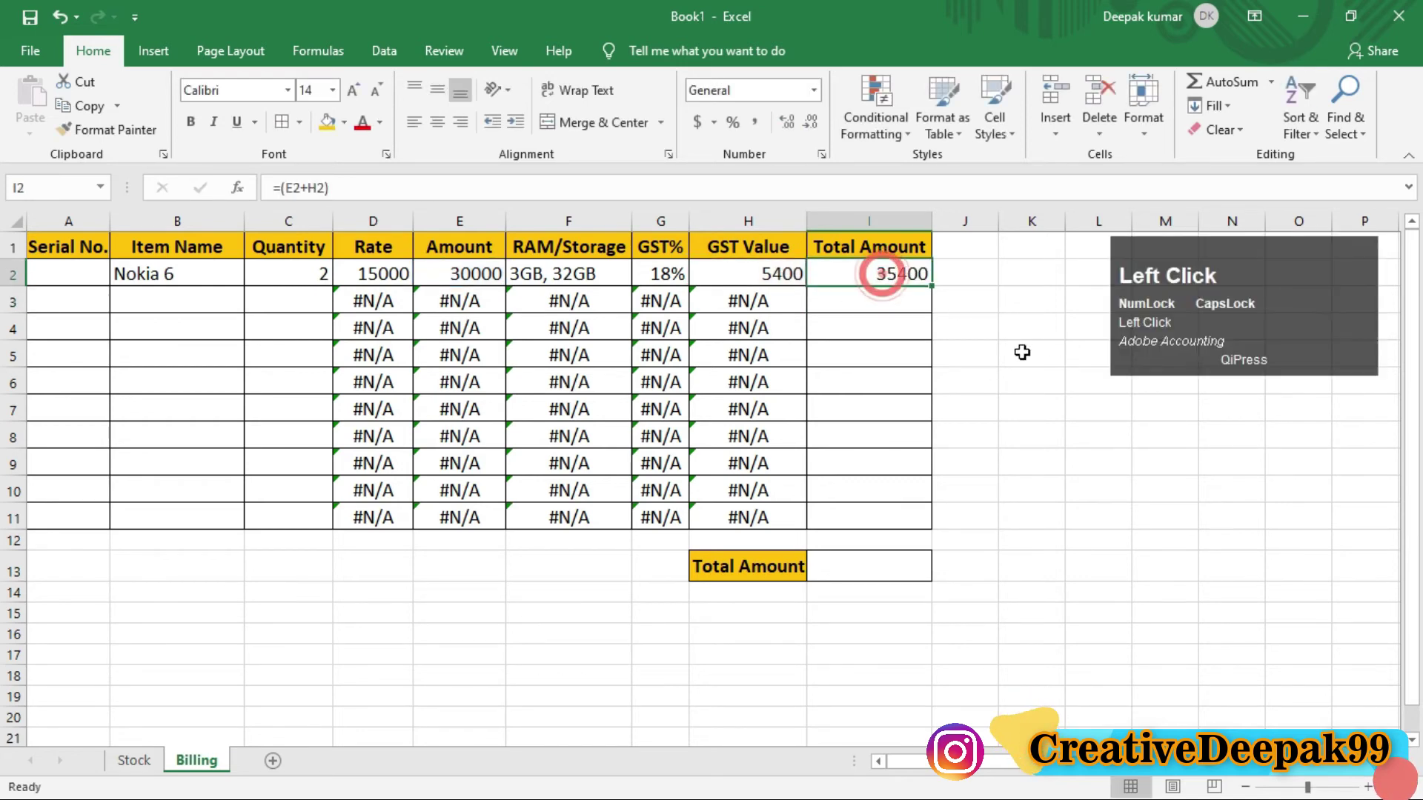
left_click(886, 274)
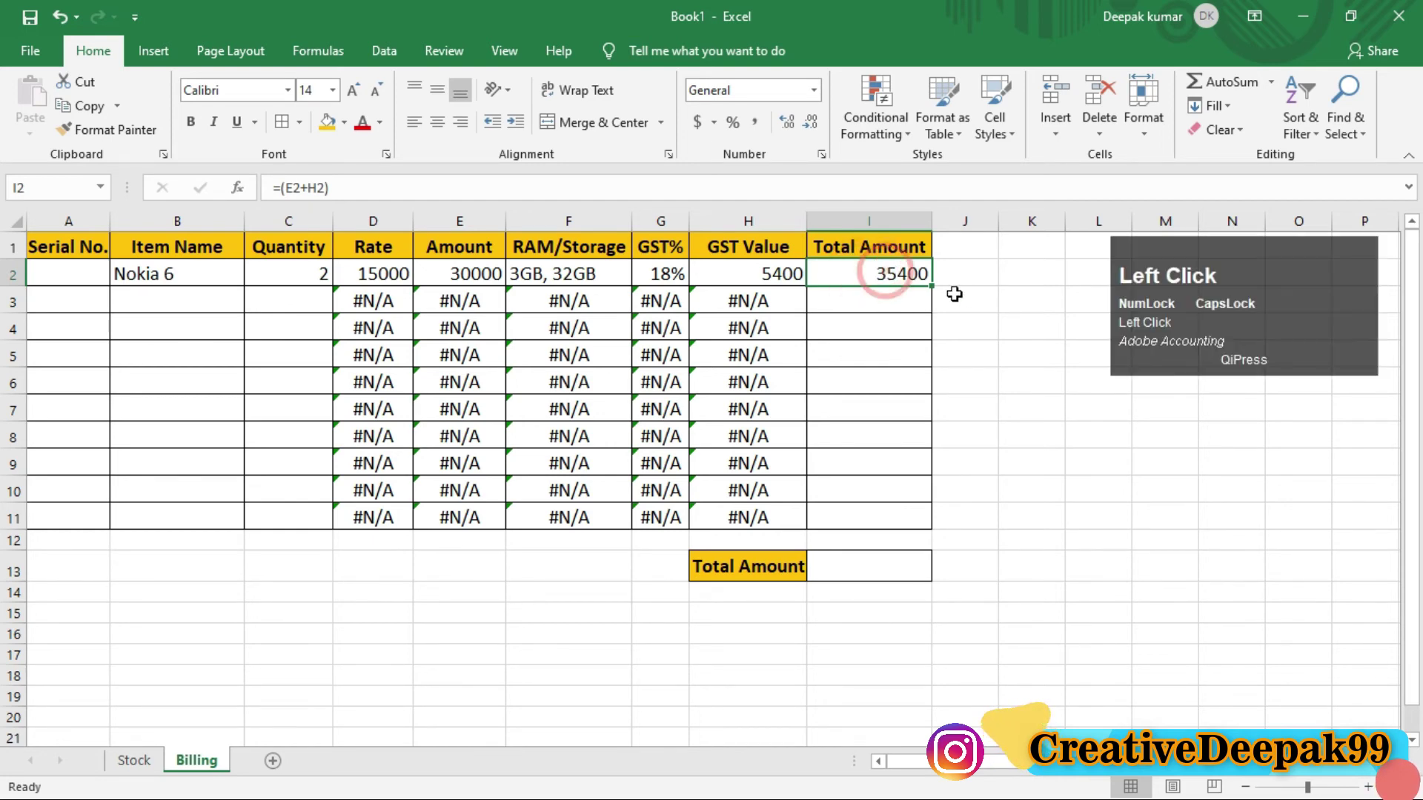
left_click_drag(932, 286, 935, 518)
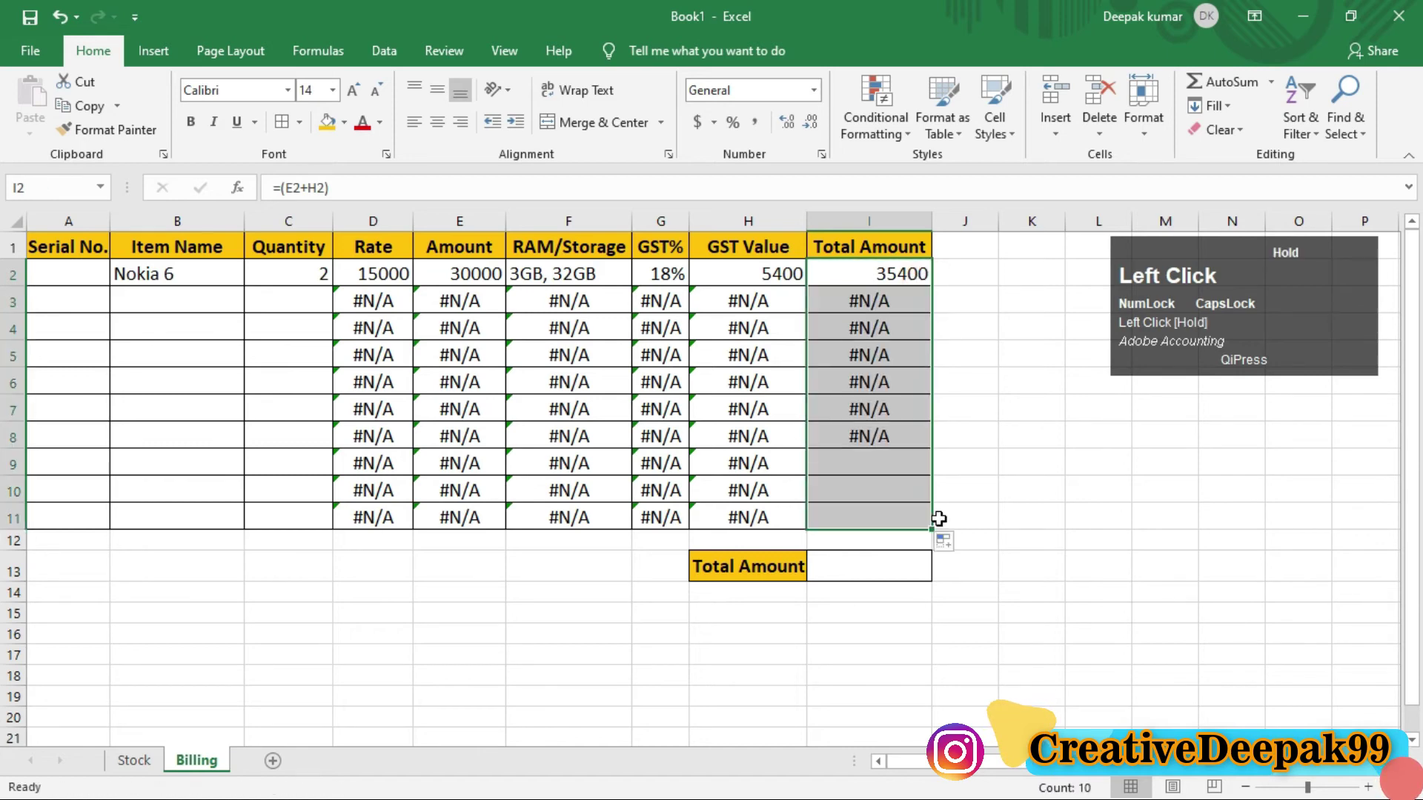
left_click(1024, 419)
Step: Write the formula =SUM(I2:I11) in cell I13, beside the Total Amount label below the billing table
left_click(891, 572)
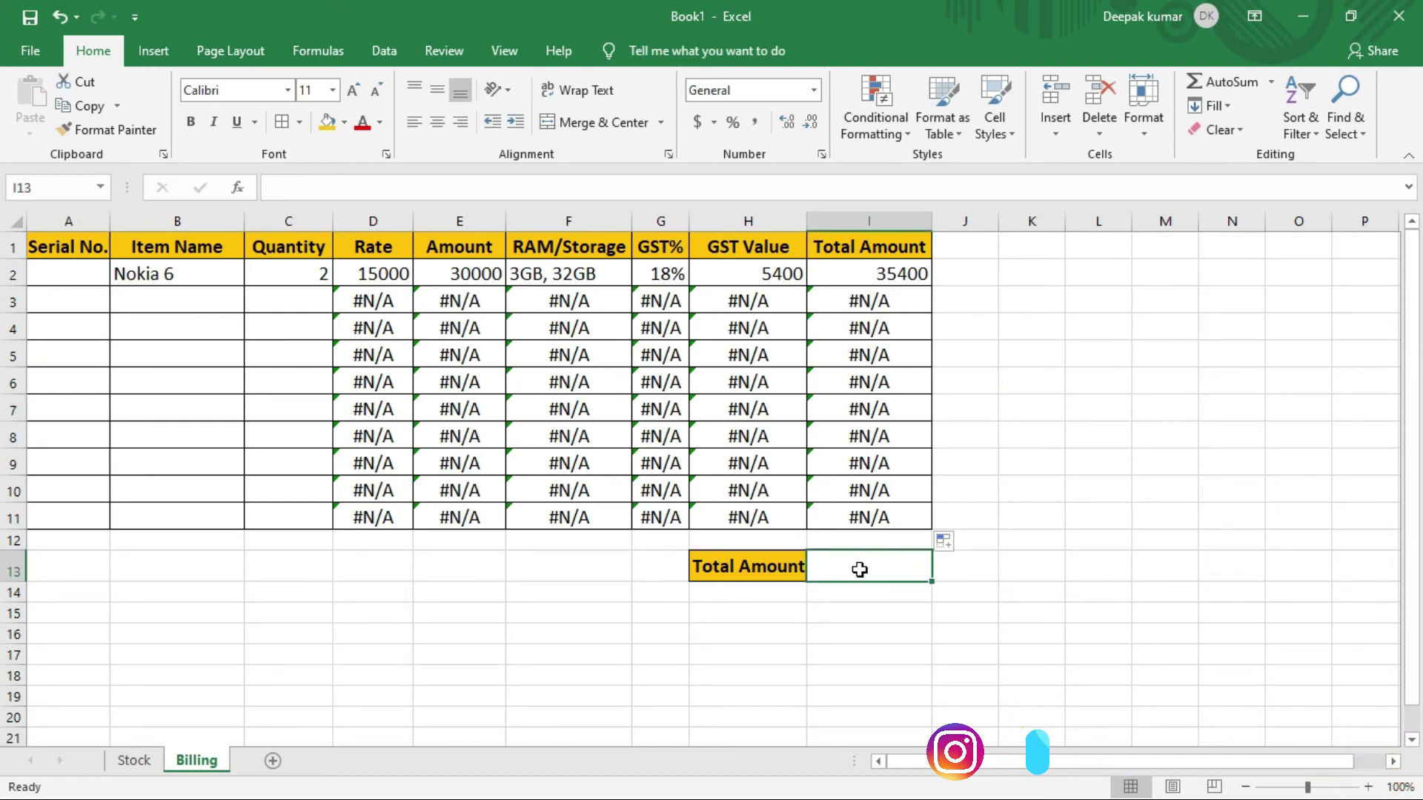
left_click(860, 569)
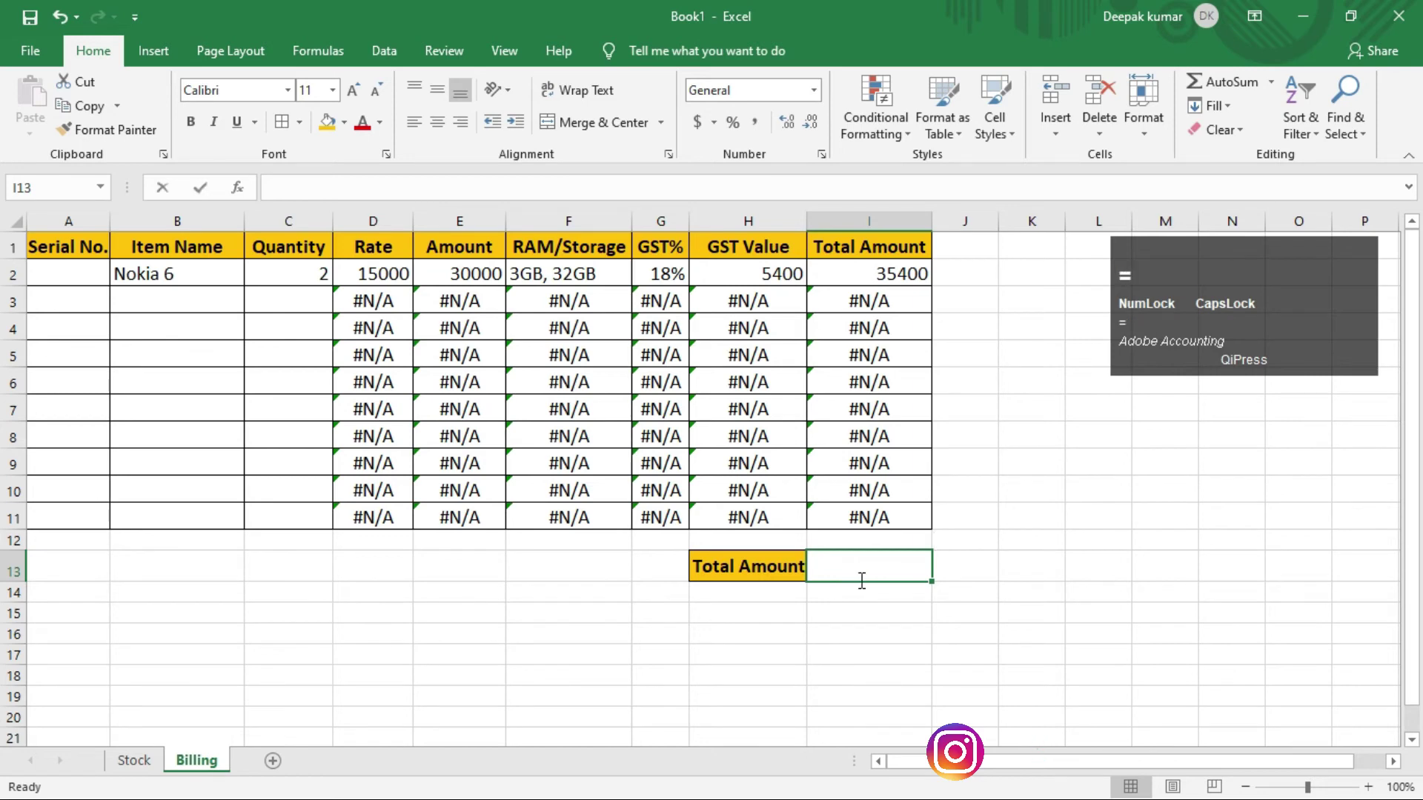
type("=")
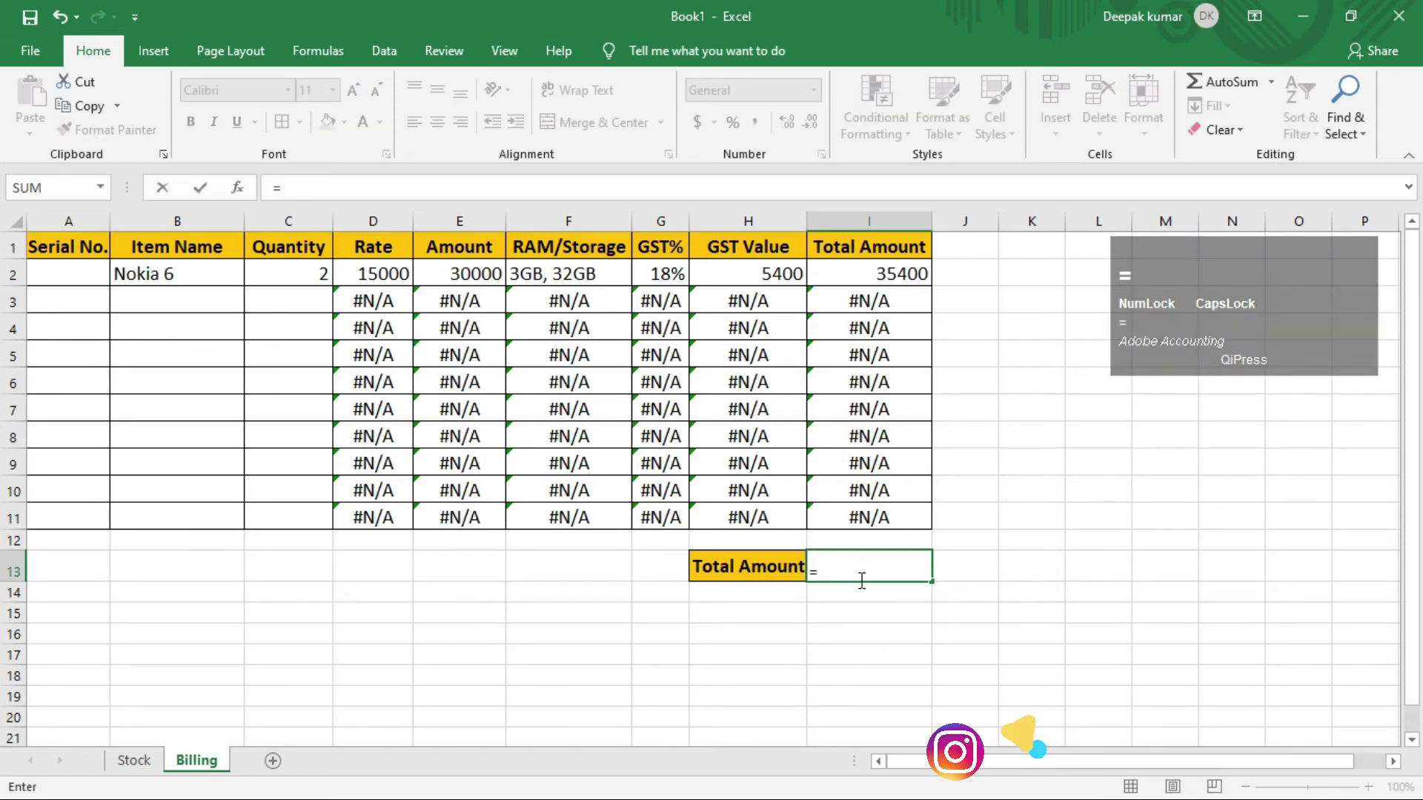
type("SUM")
key("Tab")
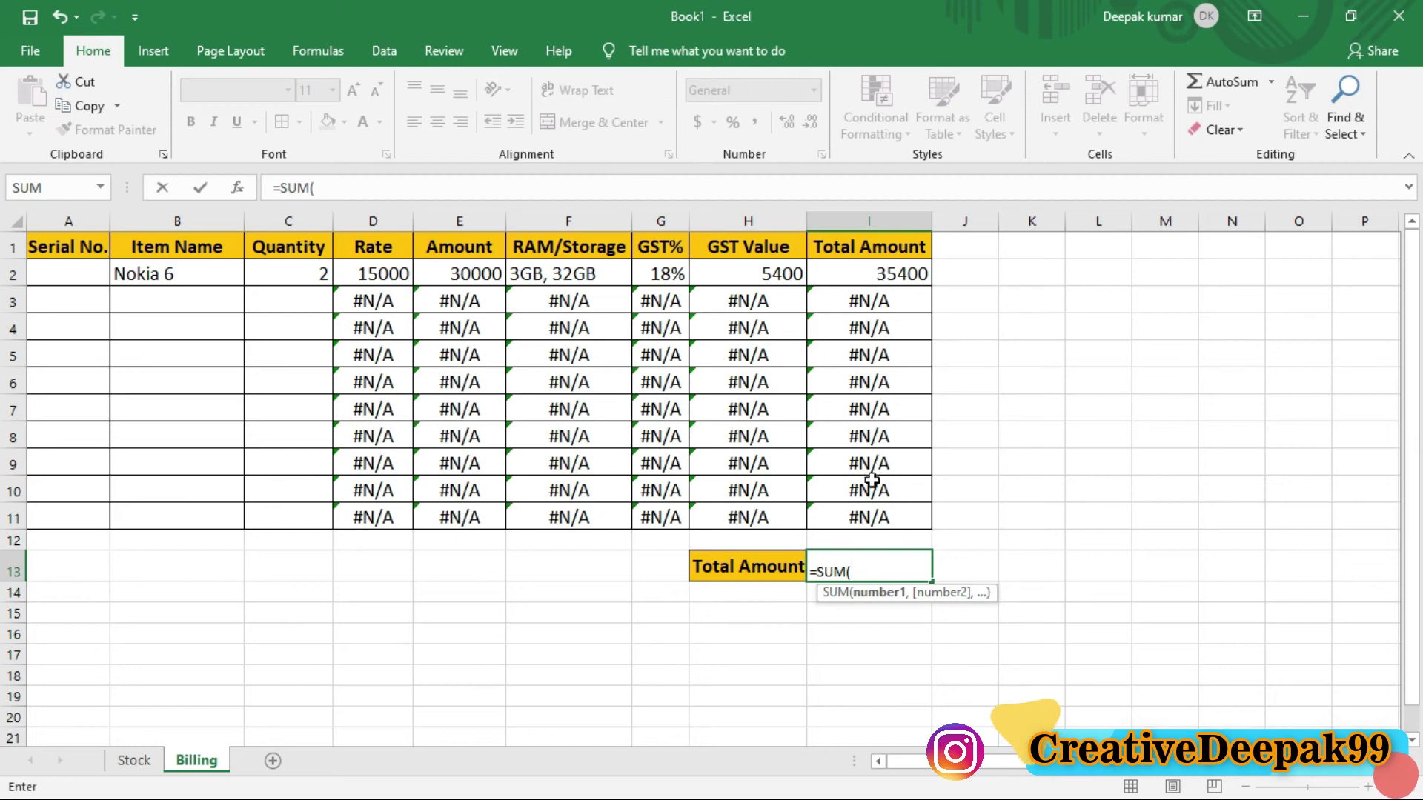
left_click_drag(861, 274, 875, 519)
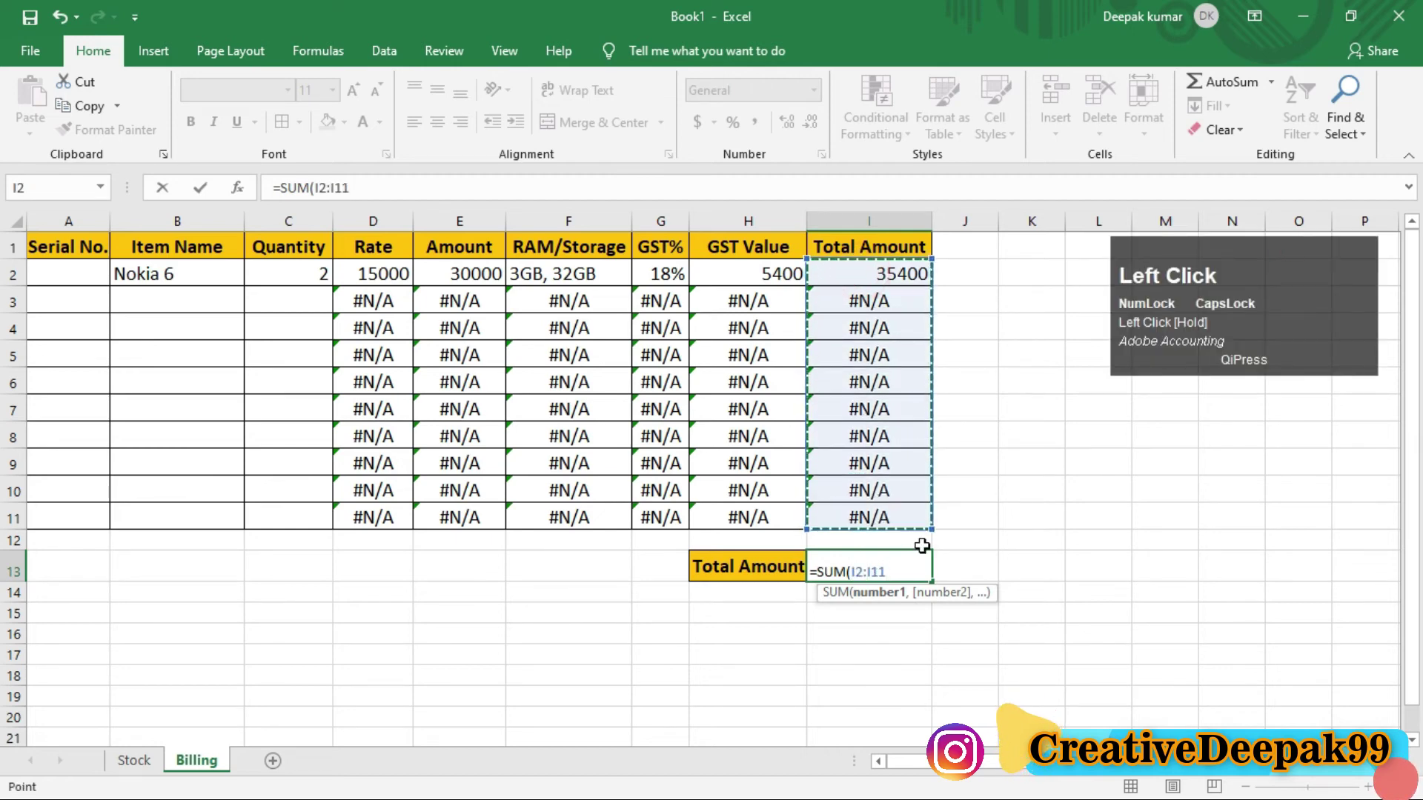
type(")")
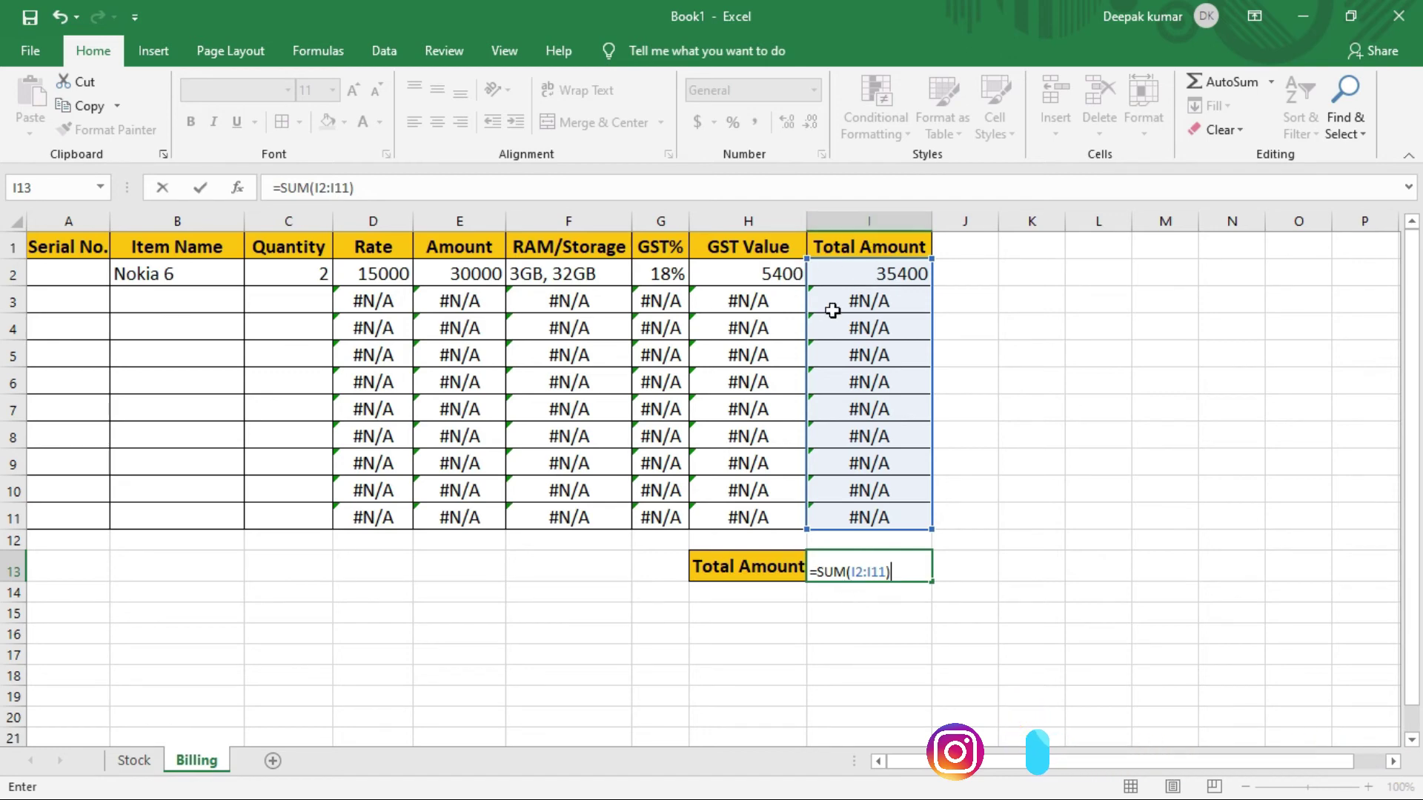
key("ctrl+2")
left_click_drag(846, 212, 967, 284)
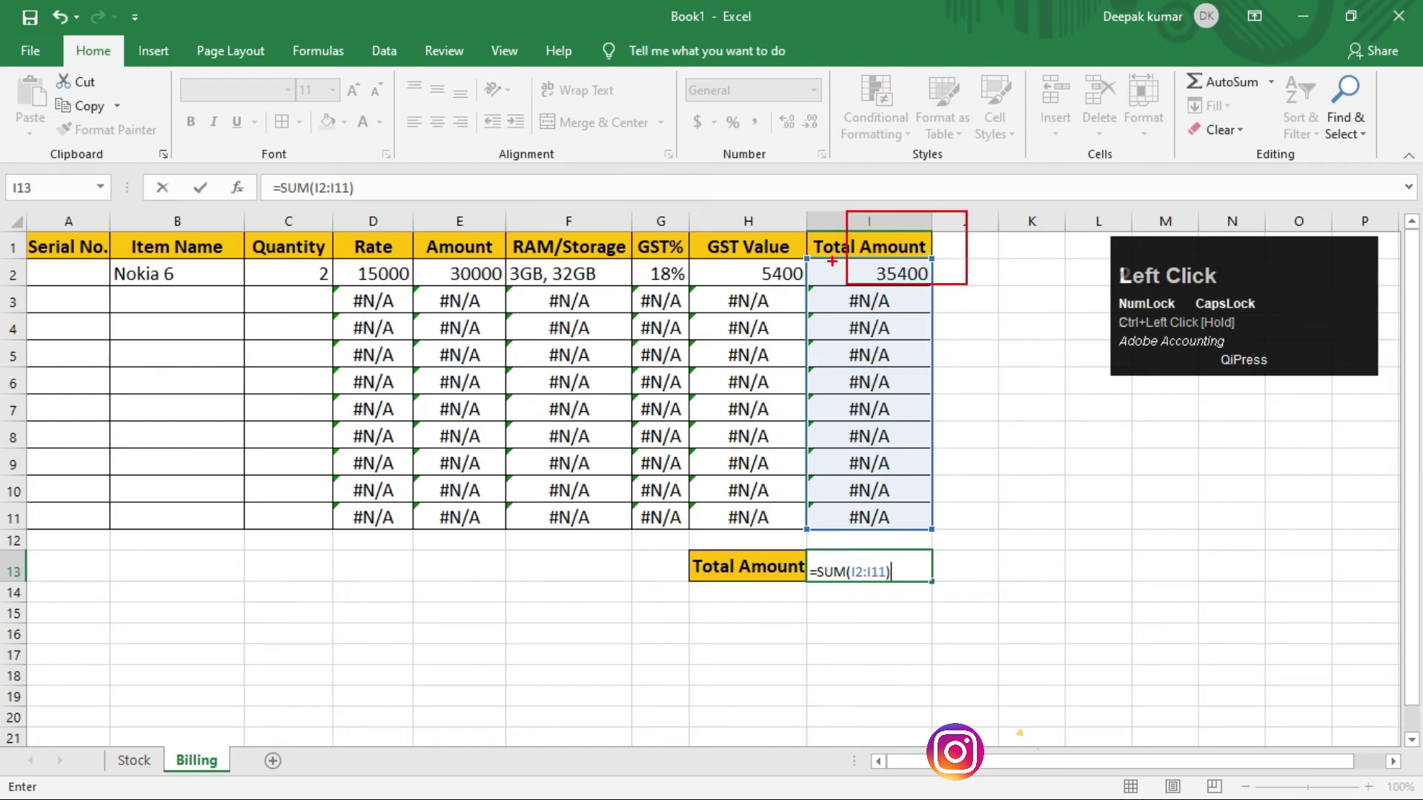
left_click_drag(802, 256, 1020, 285)
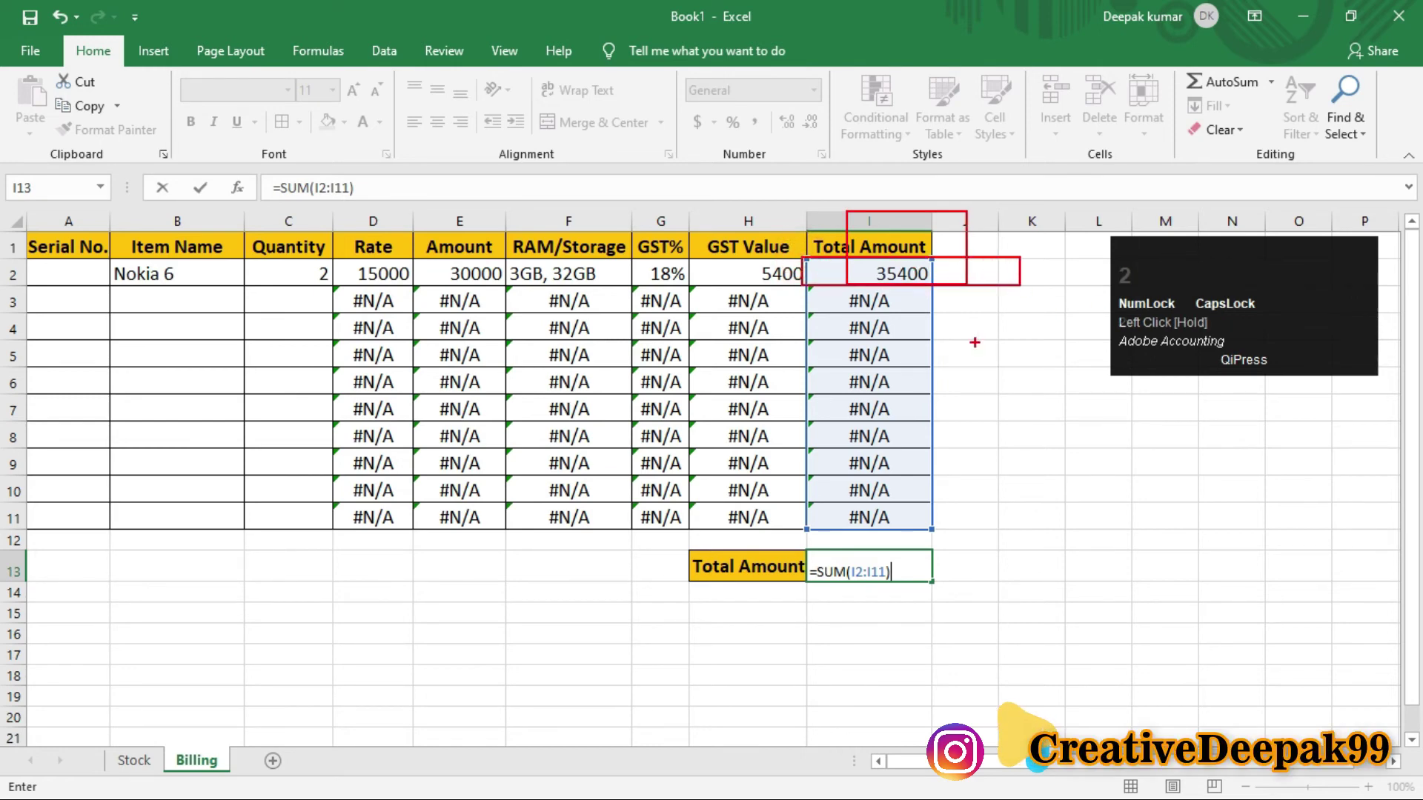
left_click_drag(809, 505, 976, 530)
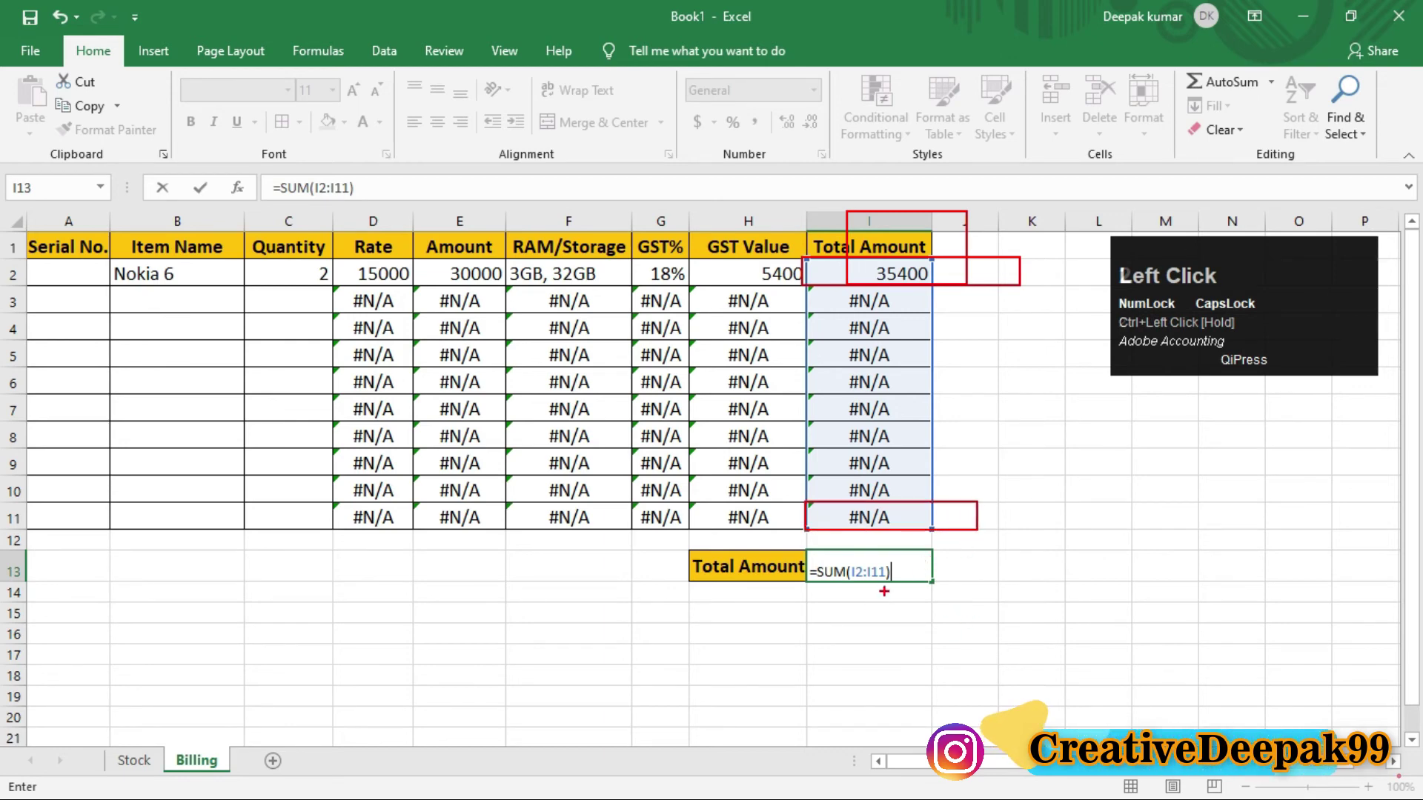
key("2")
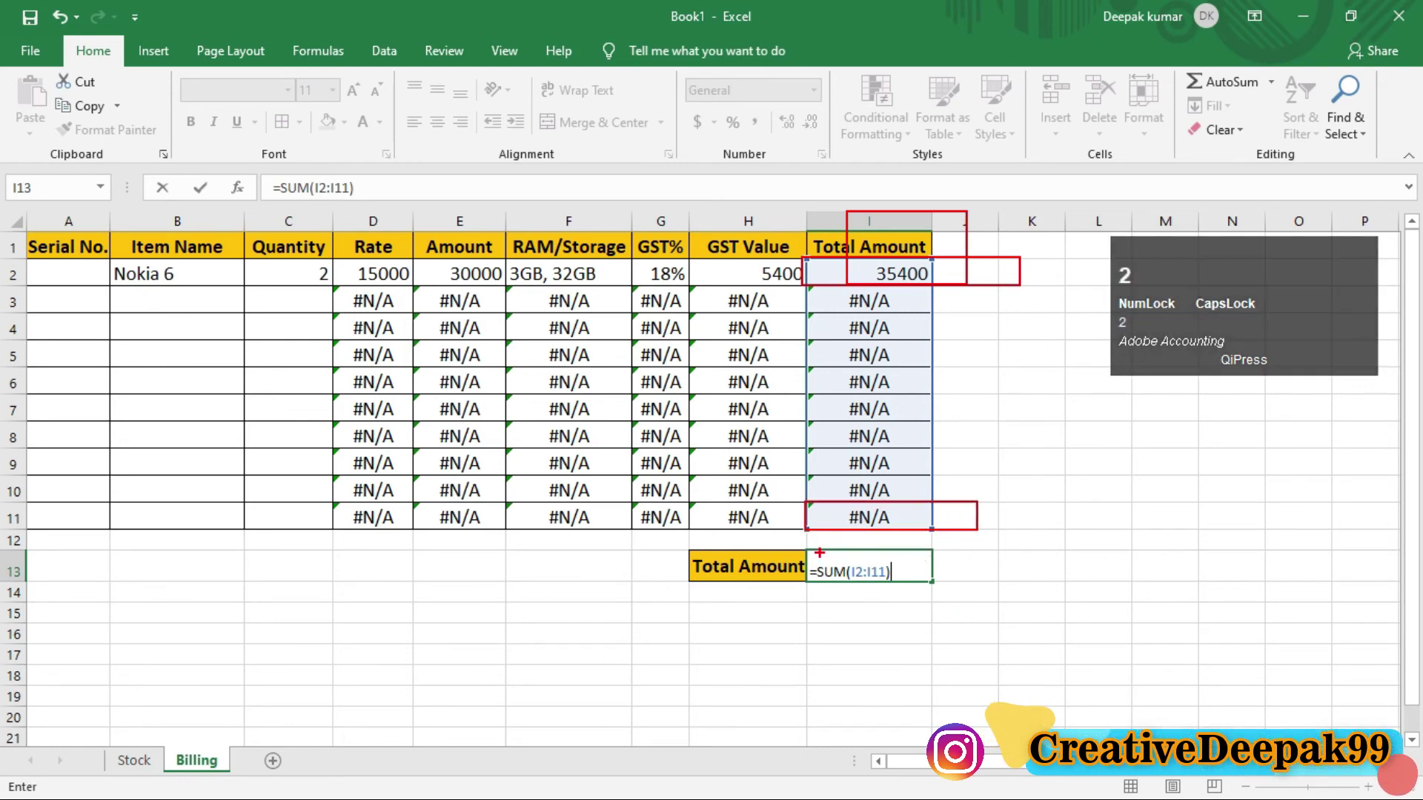
left_click_drag(807, 549, 932, 601)
scroll(892, 549, "up", 8)
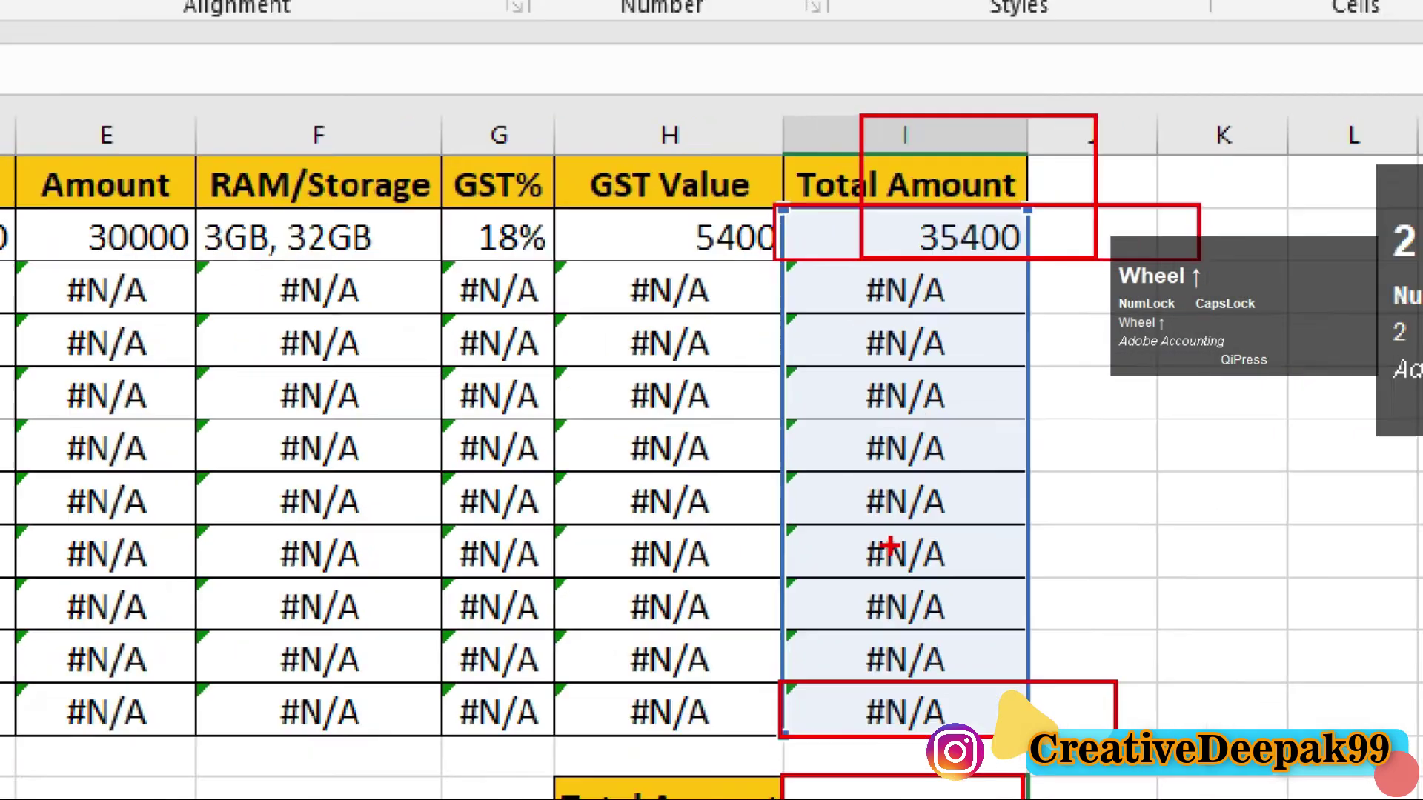
scroll(817, 281, "down", 2)
scroll(816, 281, "down", 6)
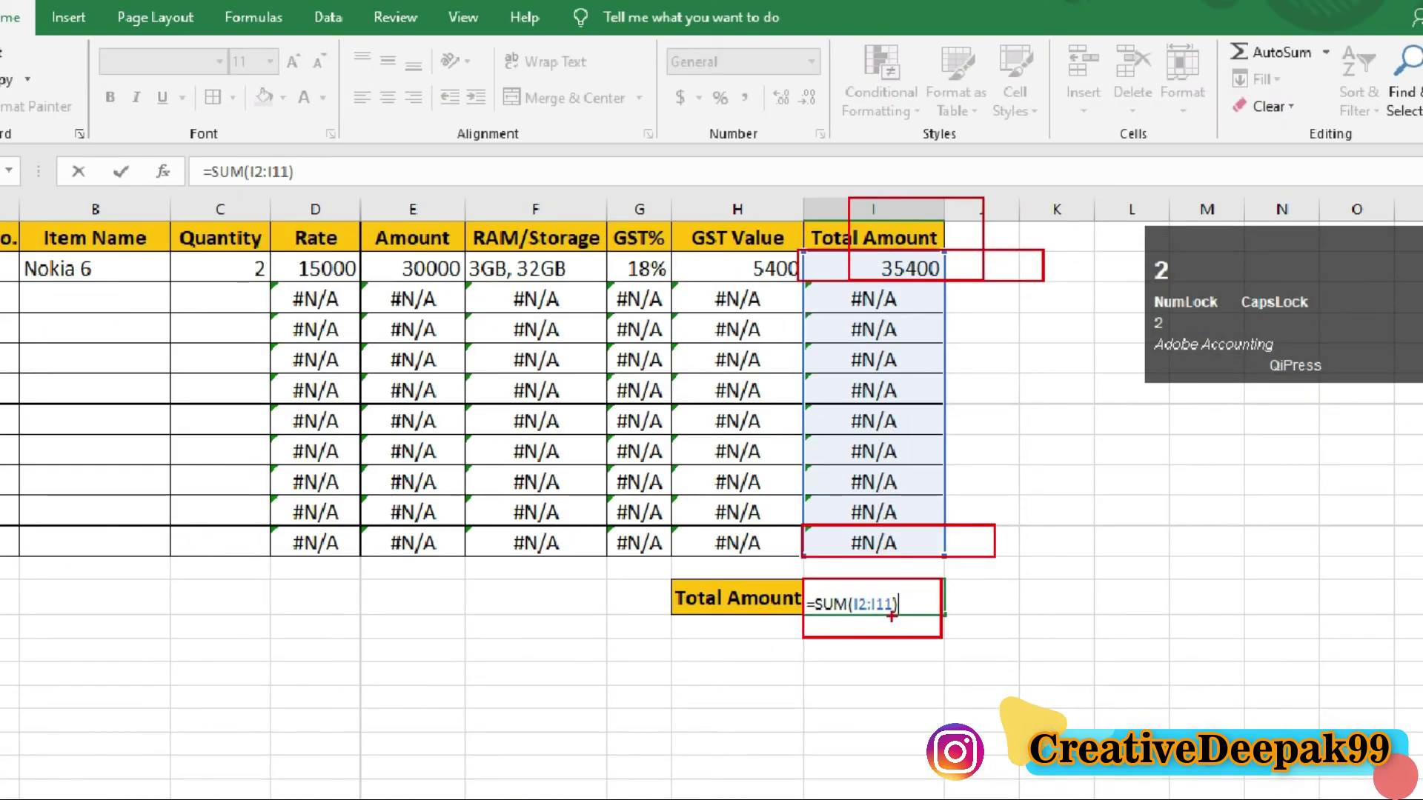
Step: Commit the grand total formula in I13 and undo the last formatting change to restore the cell's bold 14-point font
key("Escape")
key("Return")
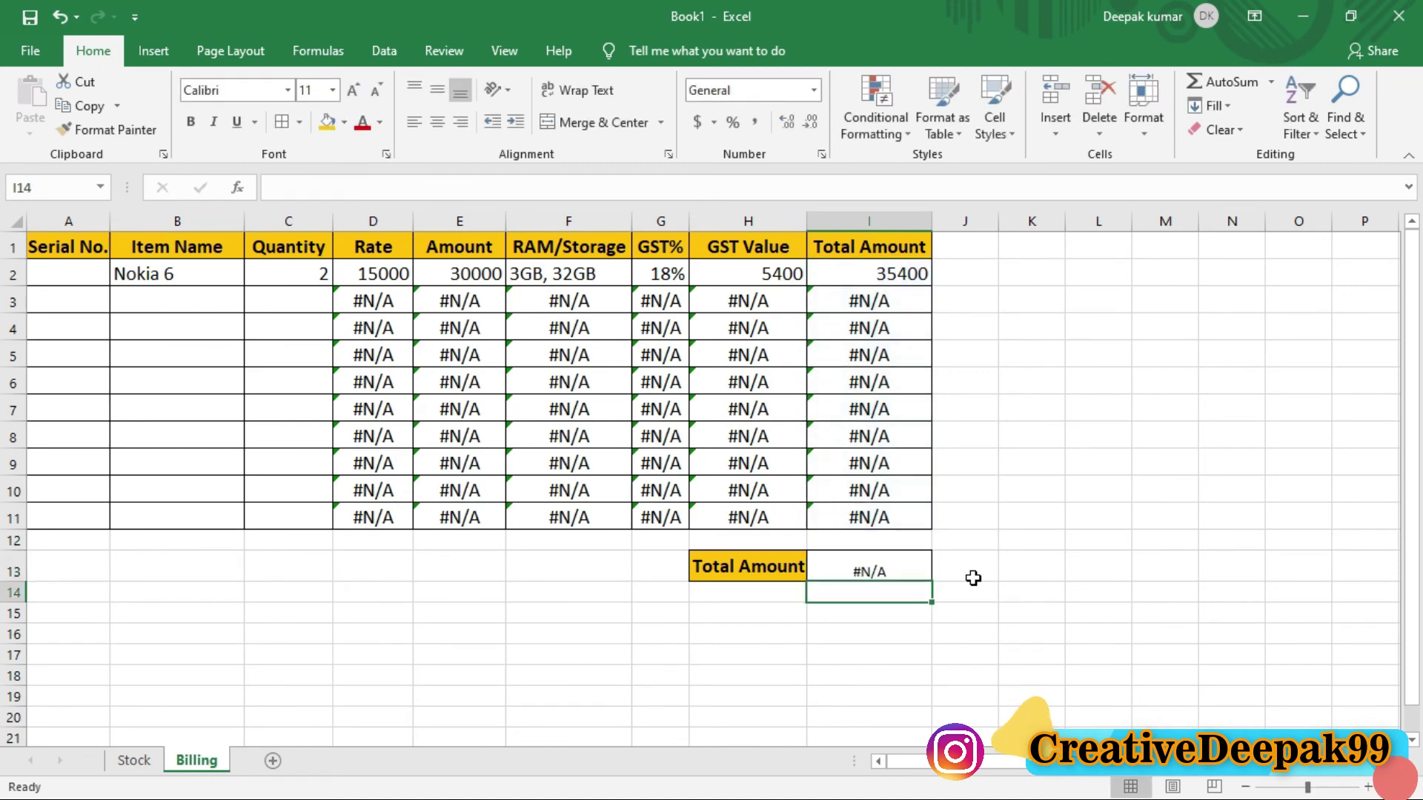
left_click(908, 571)
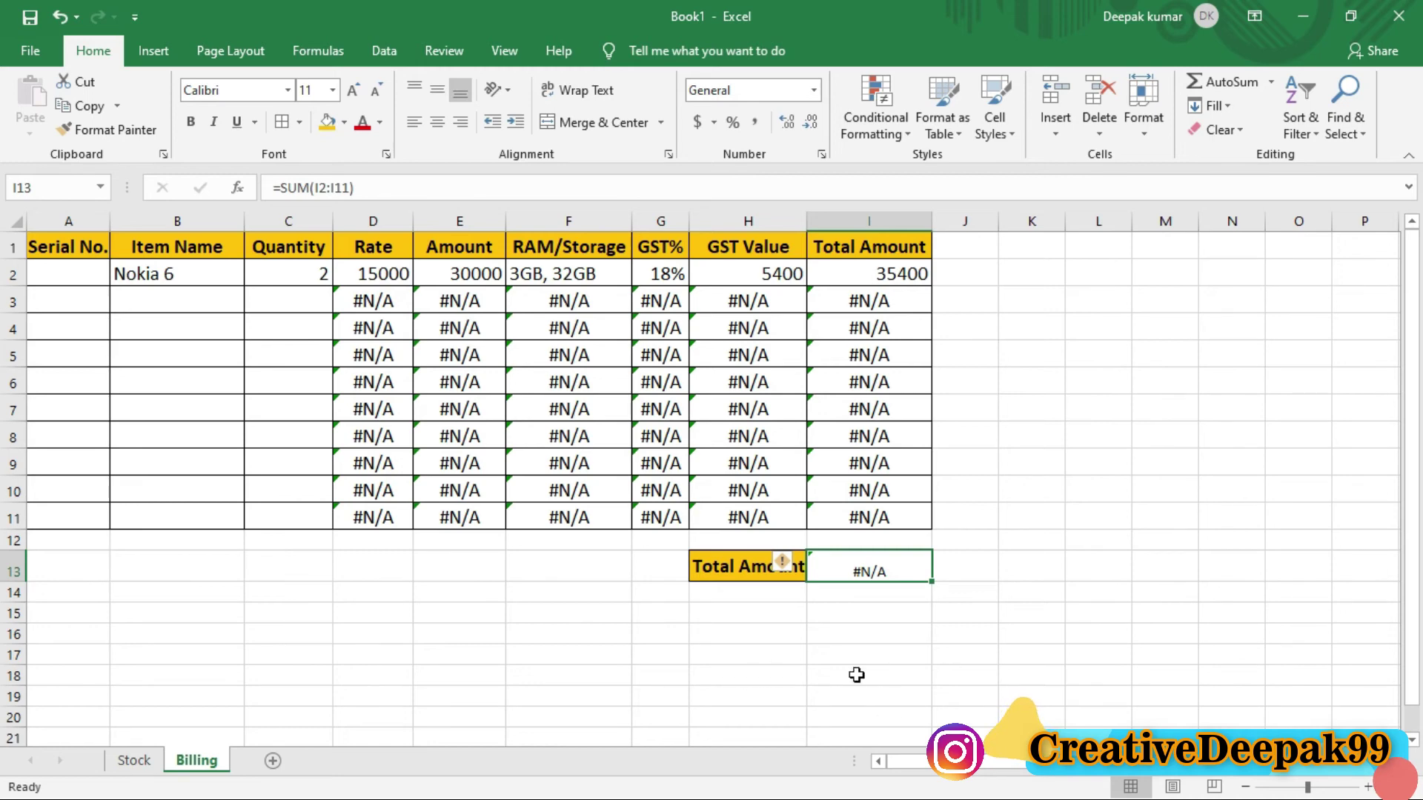
key("ctrl+z")
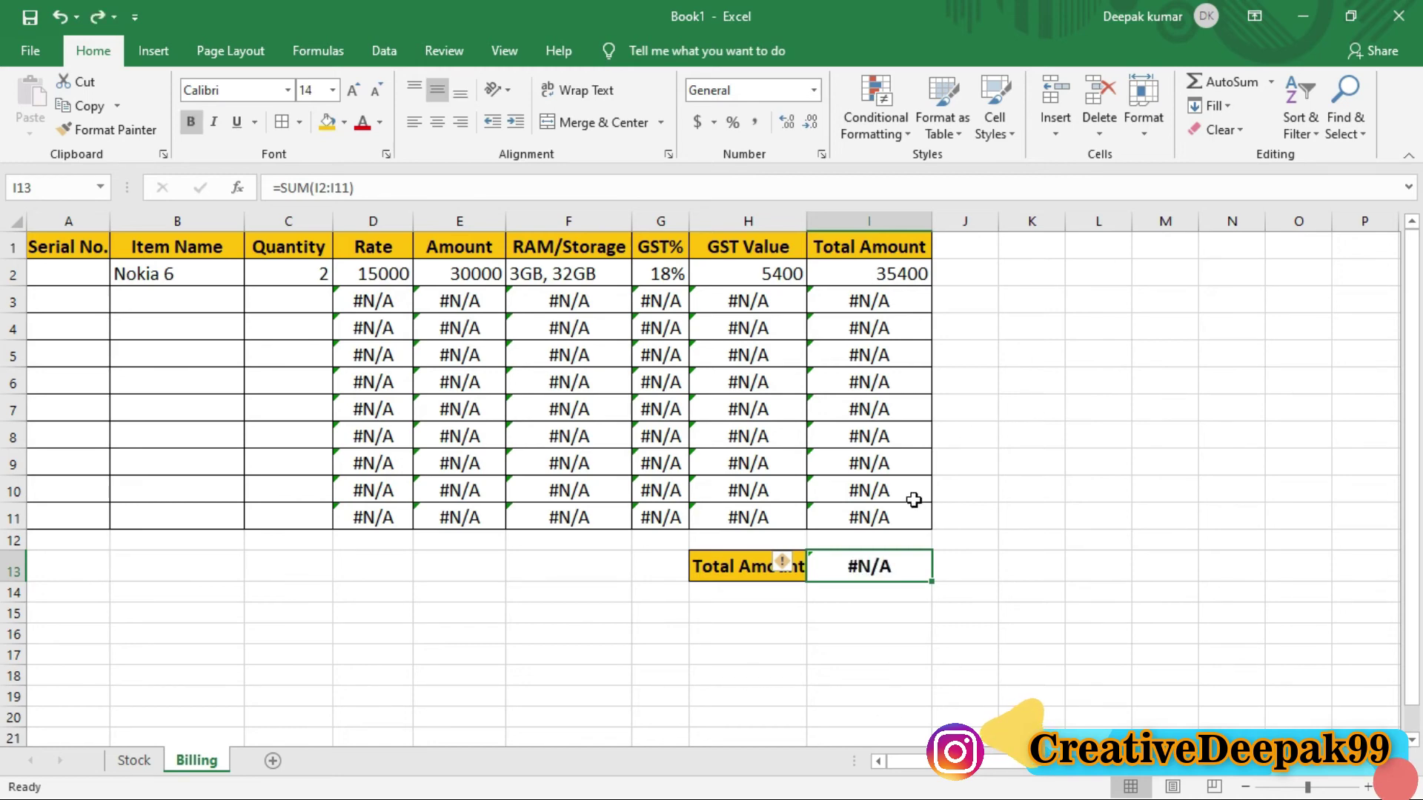
Step: Review the grand total cell I13 and row 2's Total Amount cell I2
left_click(902, 567)
left_click(824, 616)
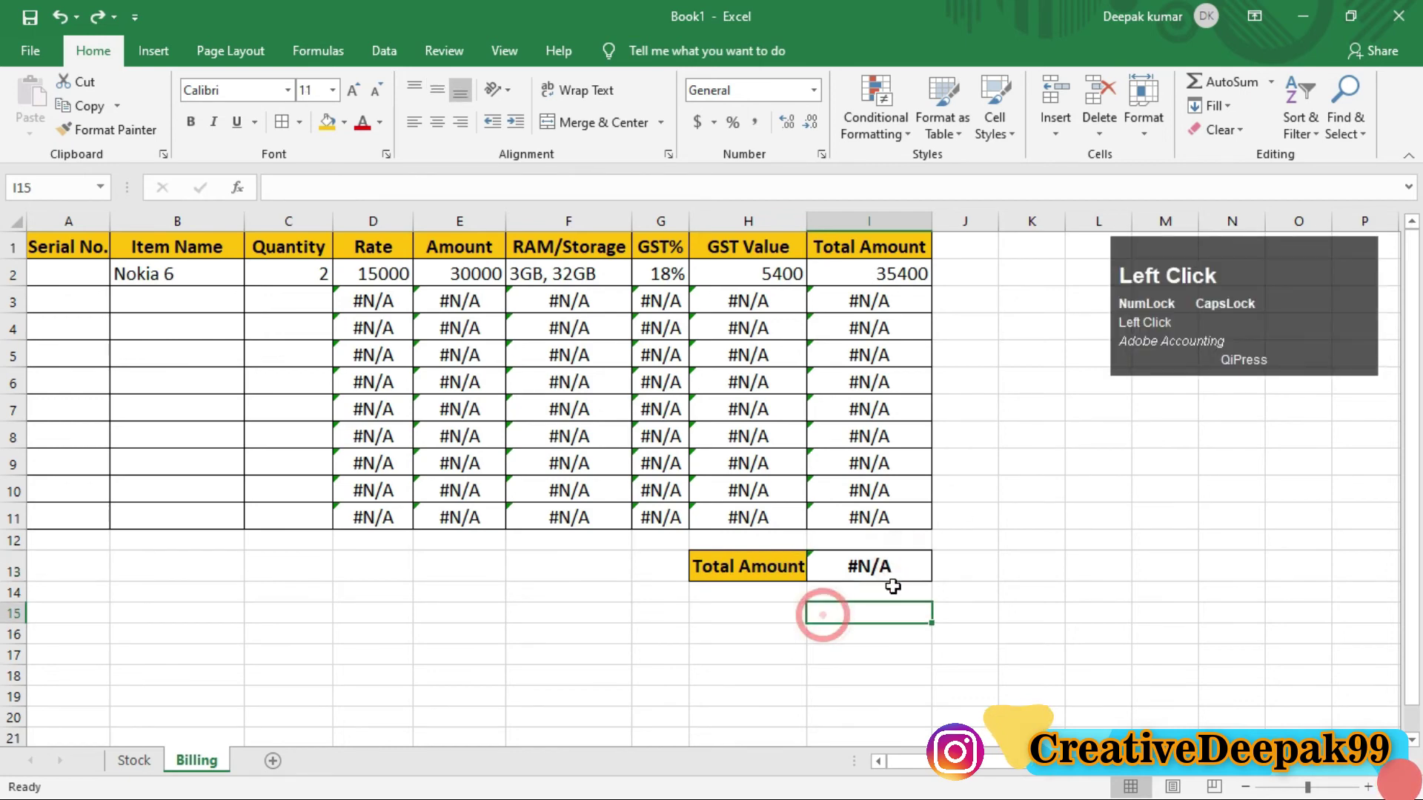
left_click(862, 566)
left_click(919, 629)
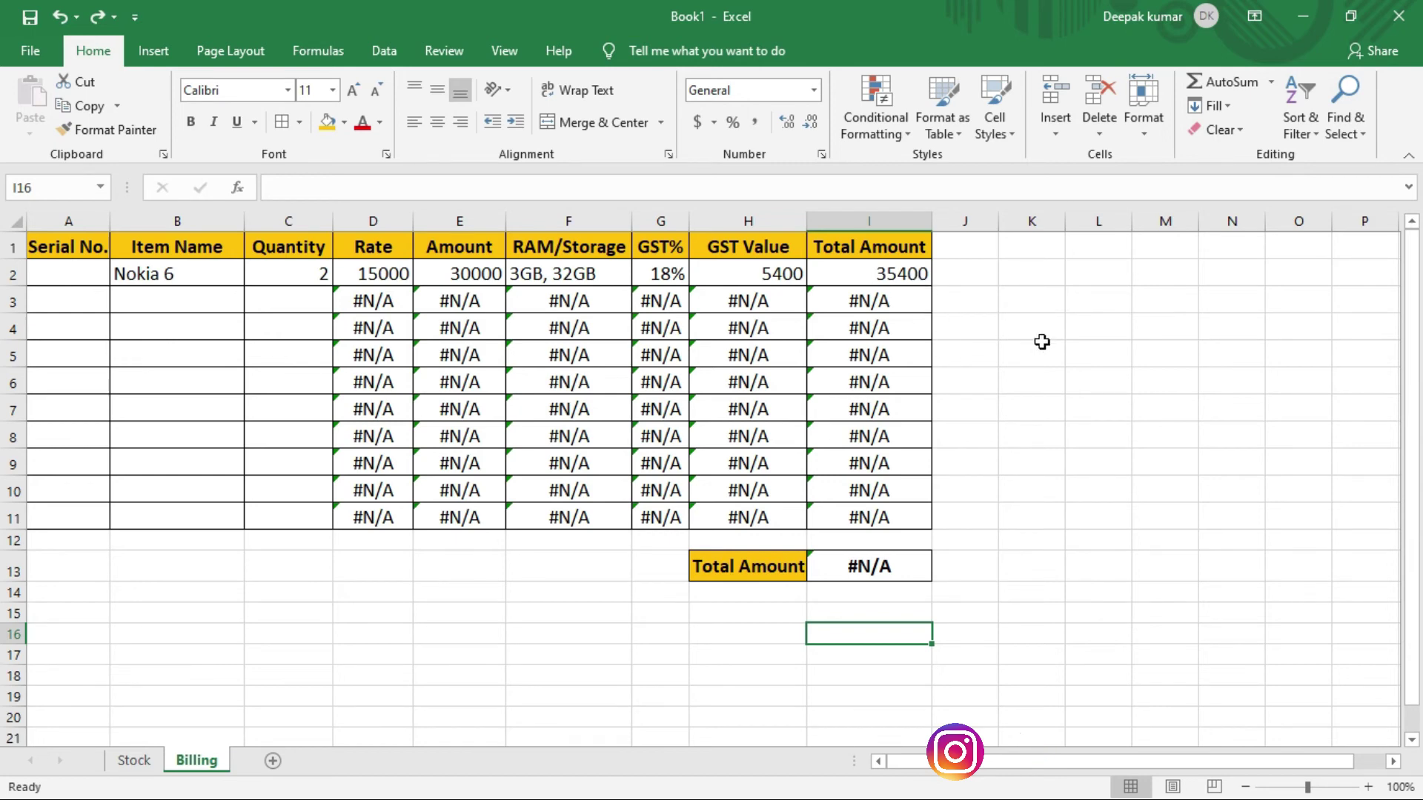
left_click(868, 277)
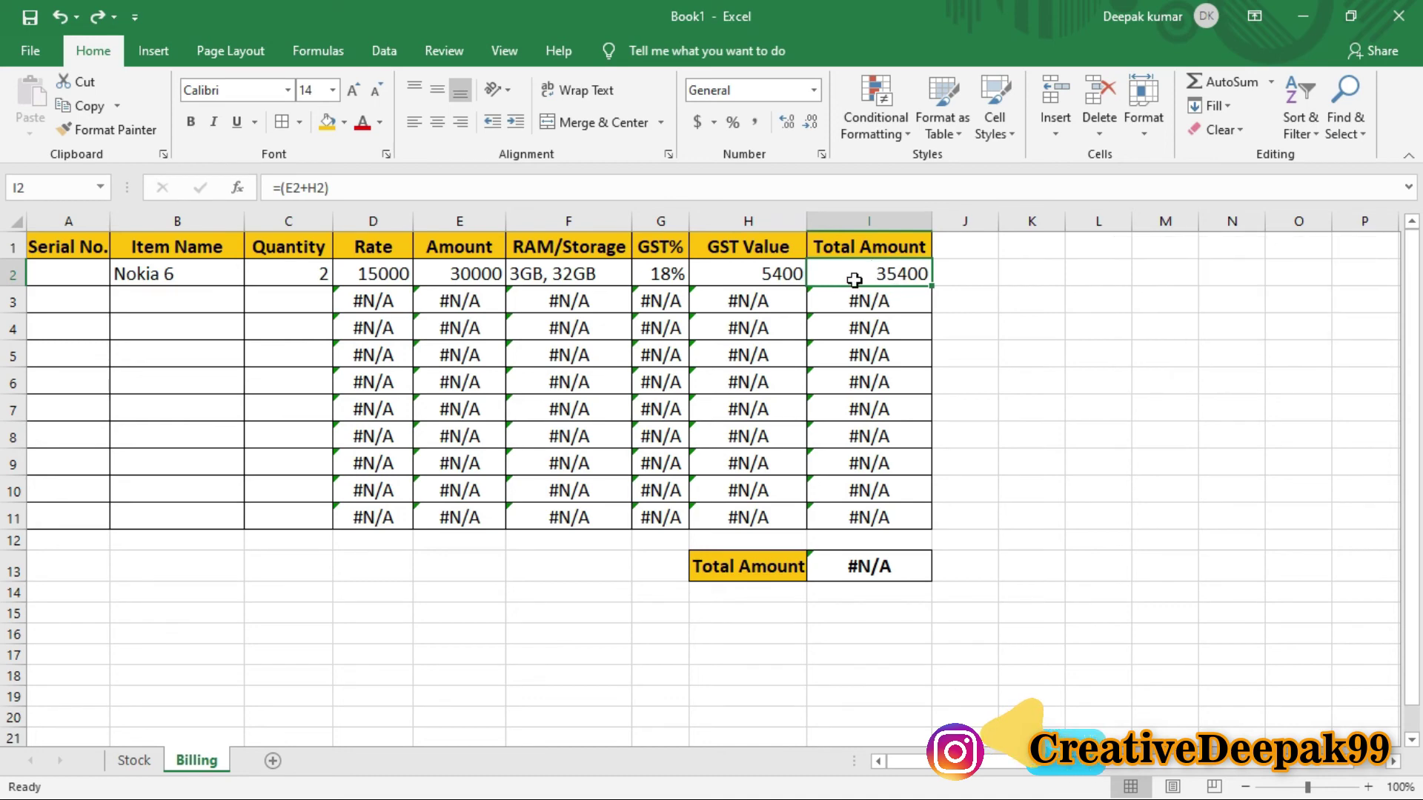
key("ctrl+2")
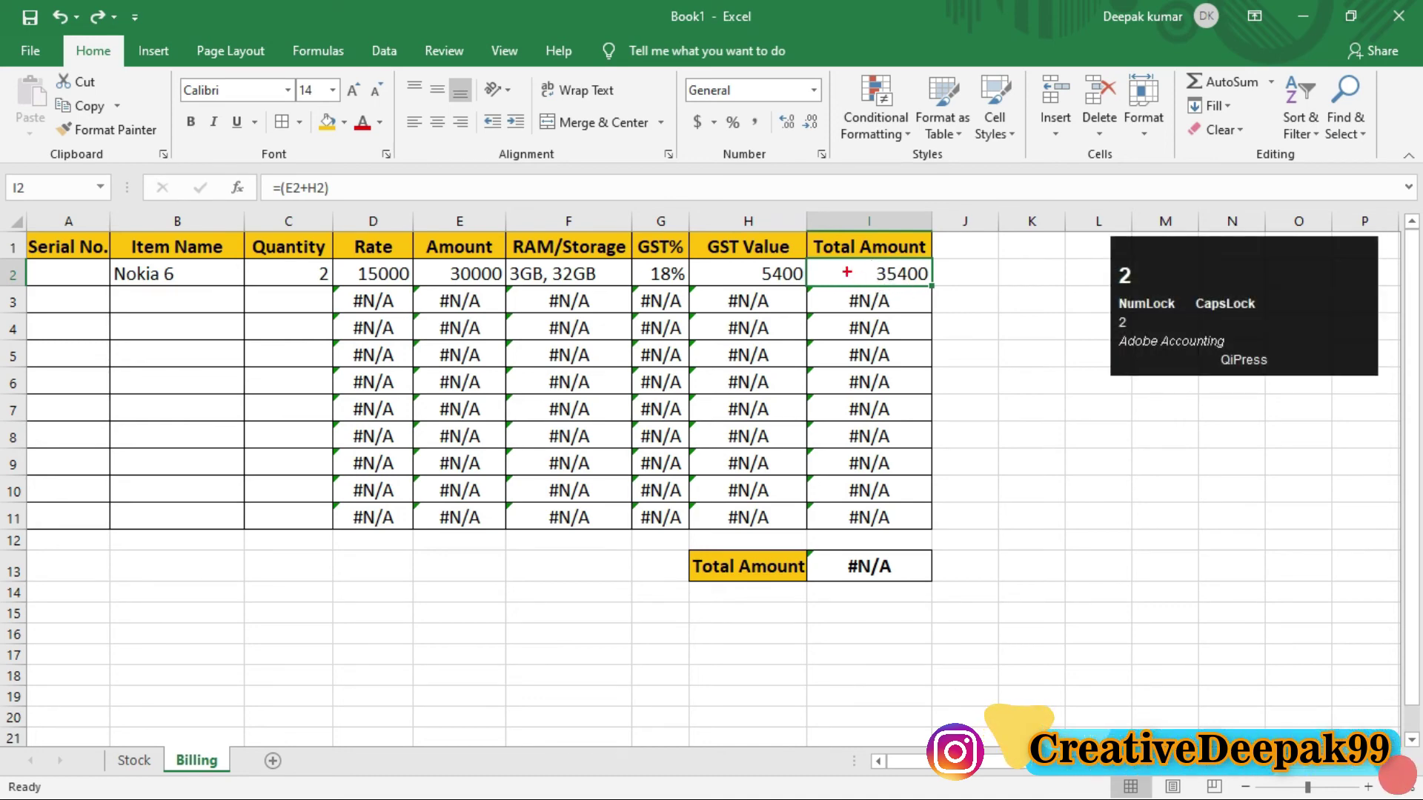
left_click_drag(827, 254, 972, 291)
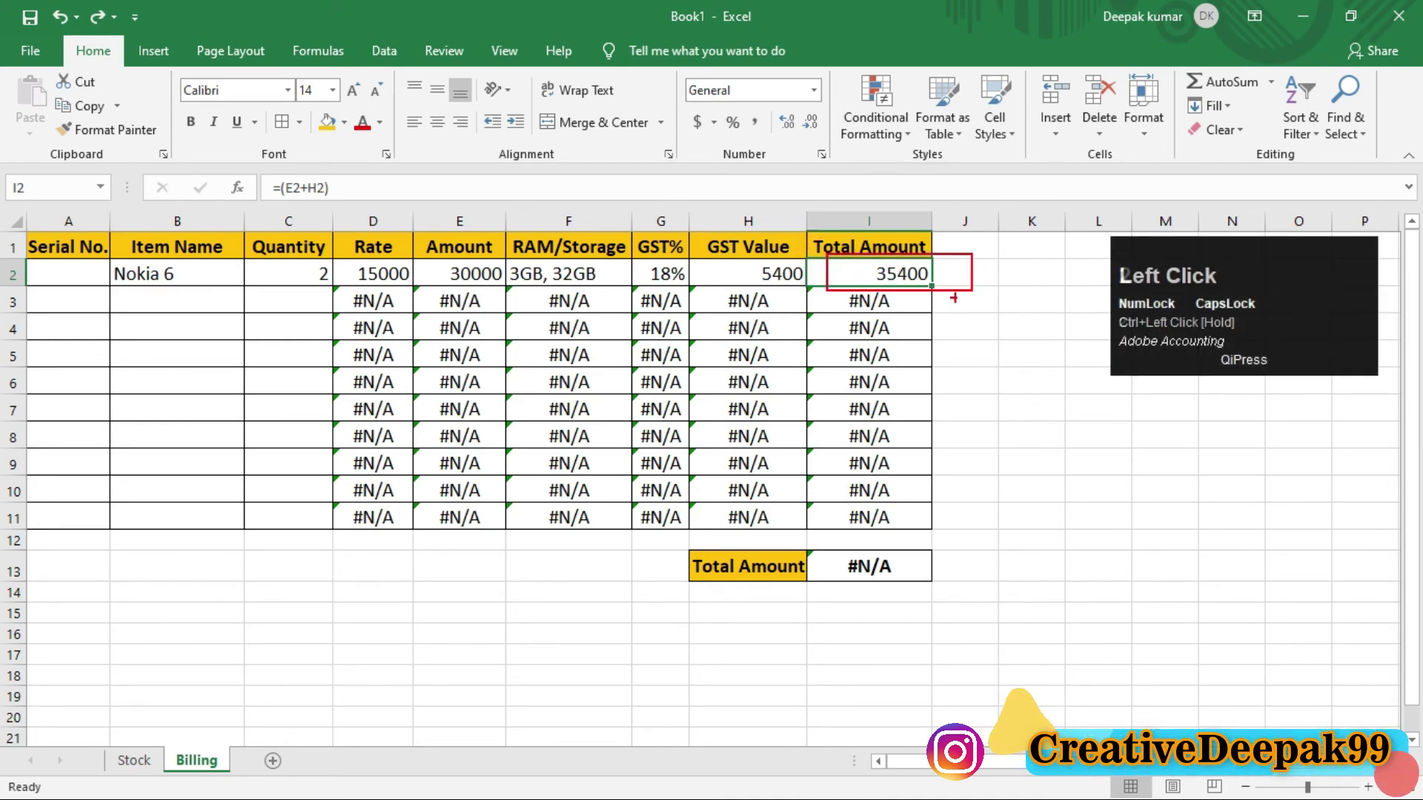
Step: Clear the Total Amount cell I2 and enter the formula =IFERROR(SUM(E2+H2),"") in it
left_click(882, 277)
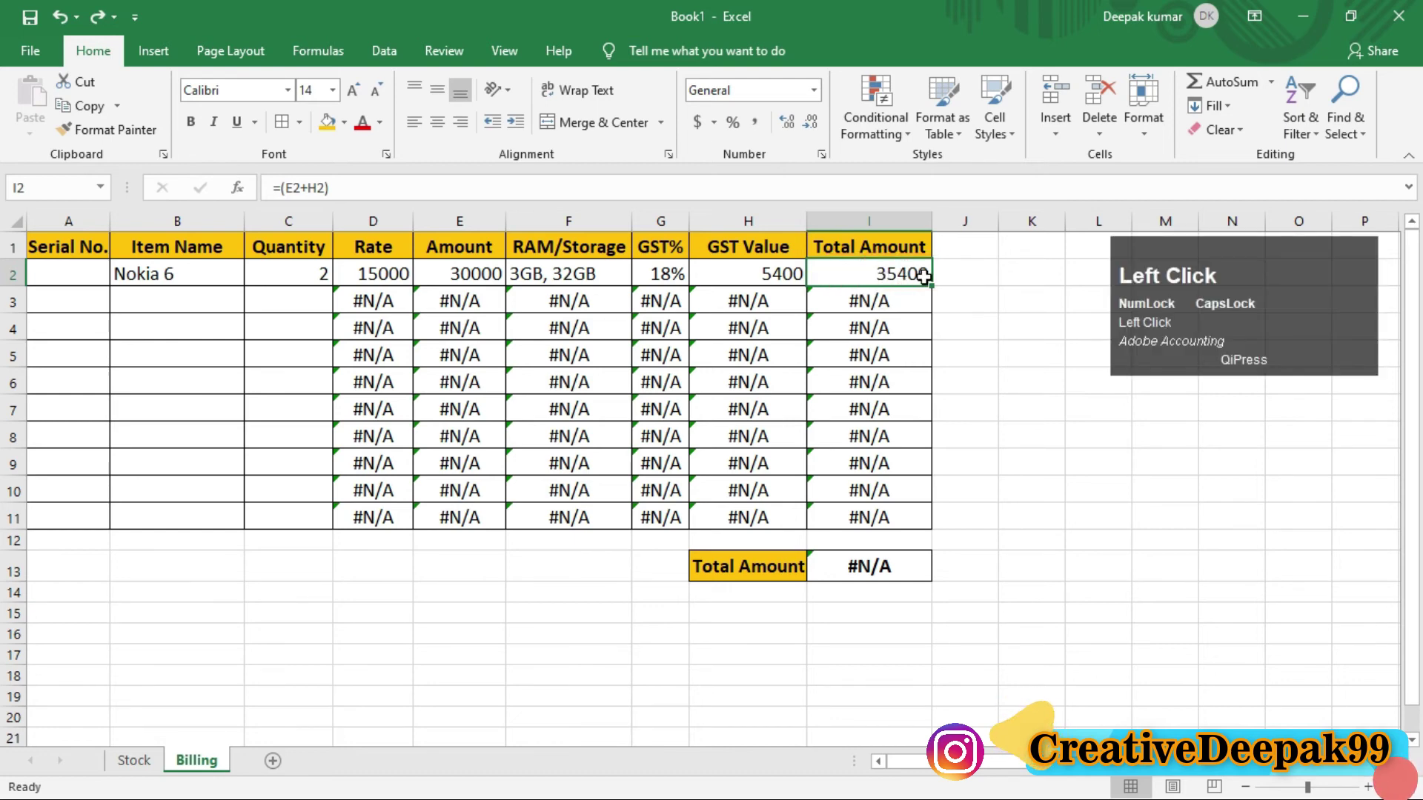
key("Delete")
left_click(893, 278)
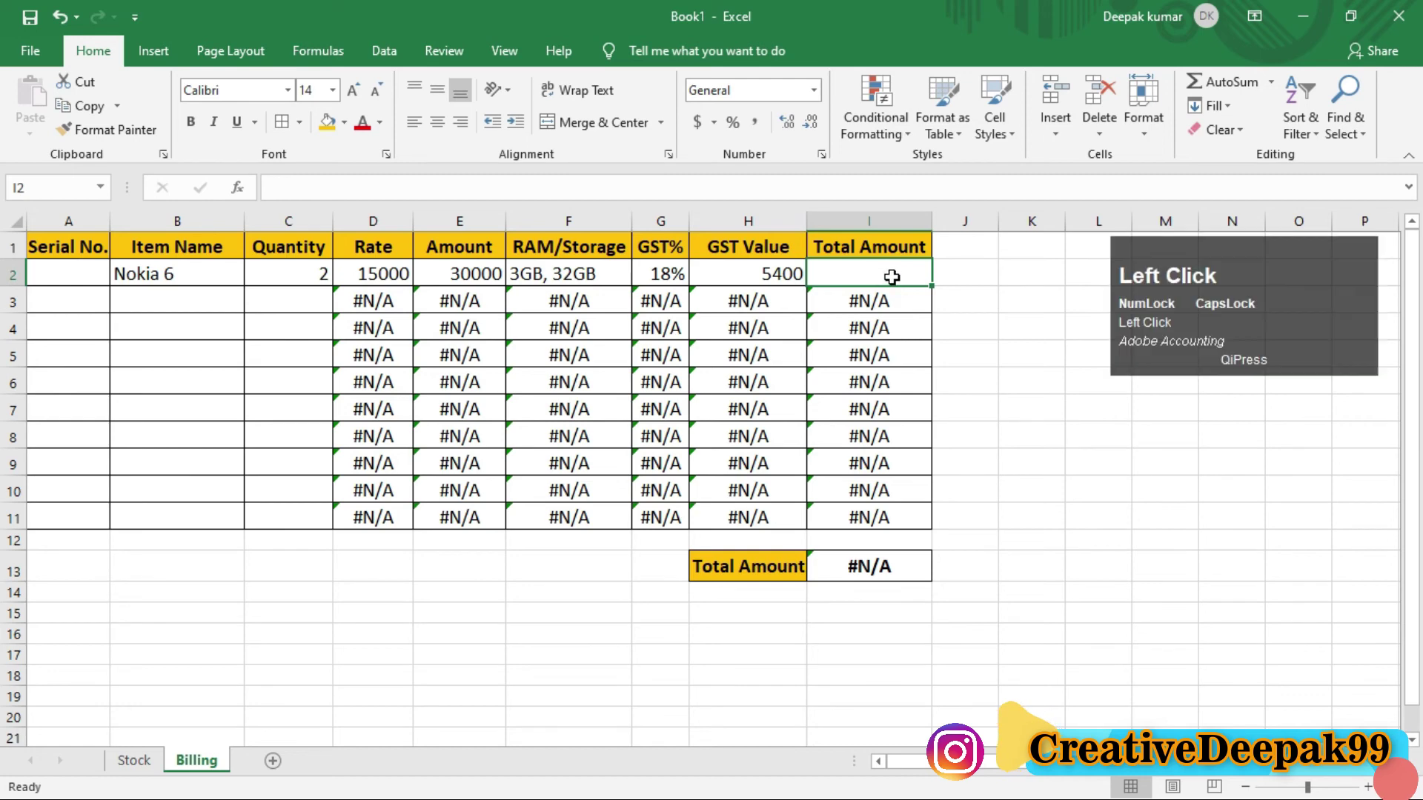
type("=")
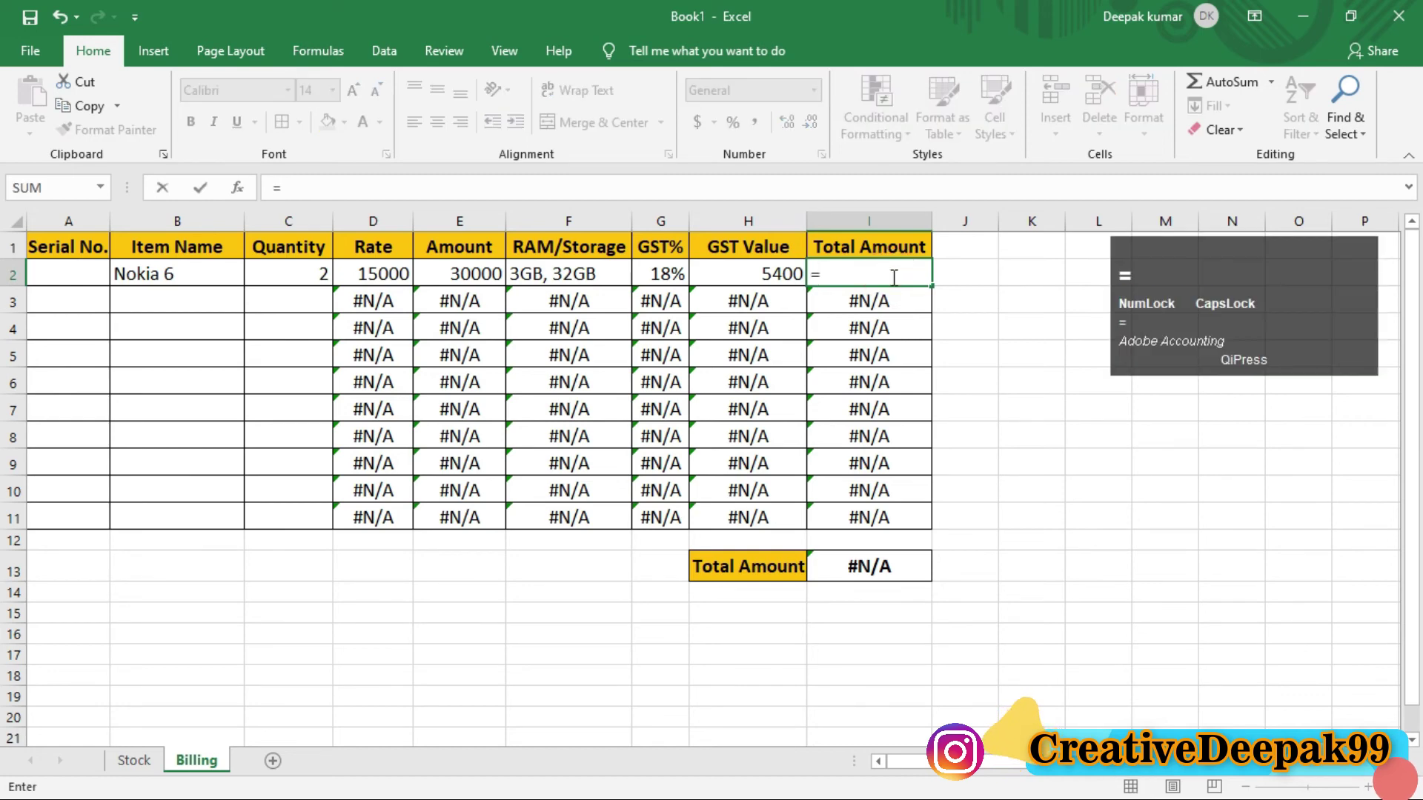
type("IFE")
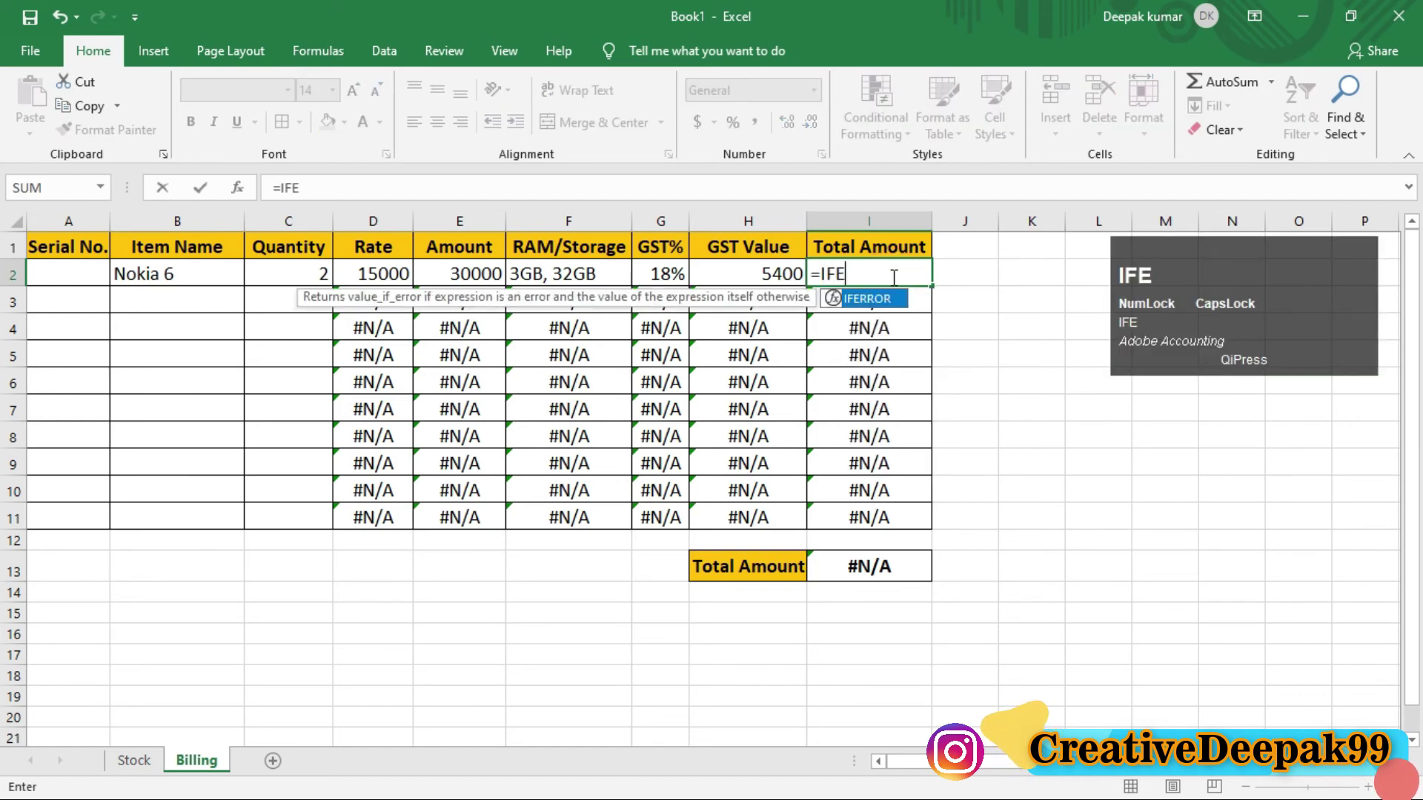
key("Tab")
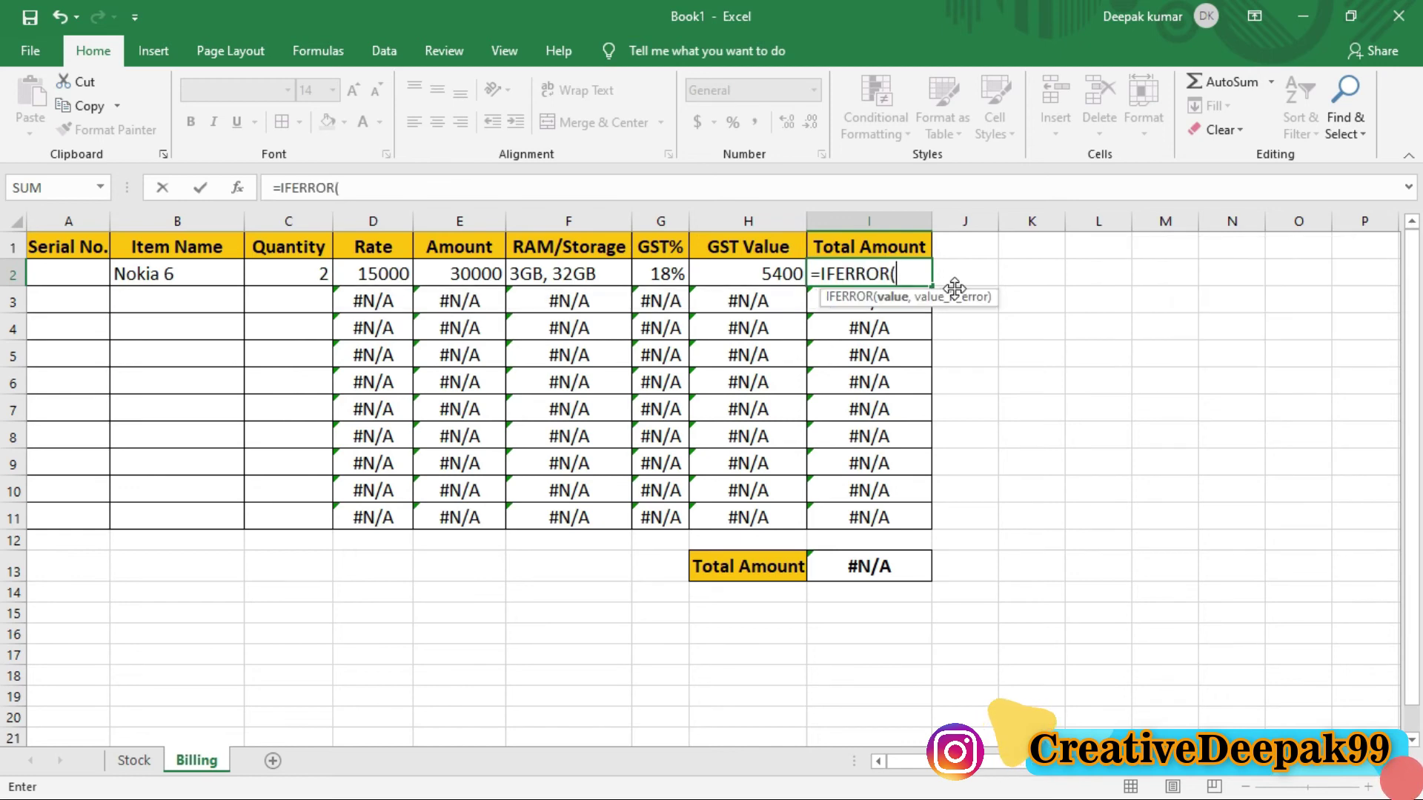
type("SUM")
key("Tab")
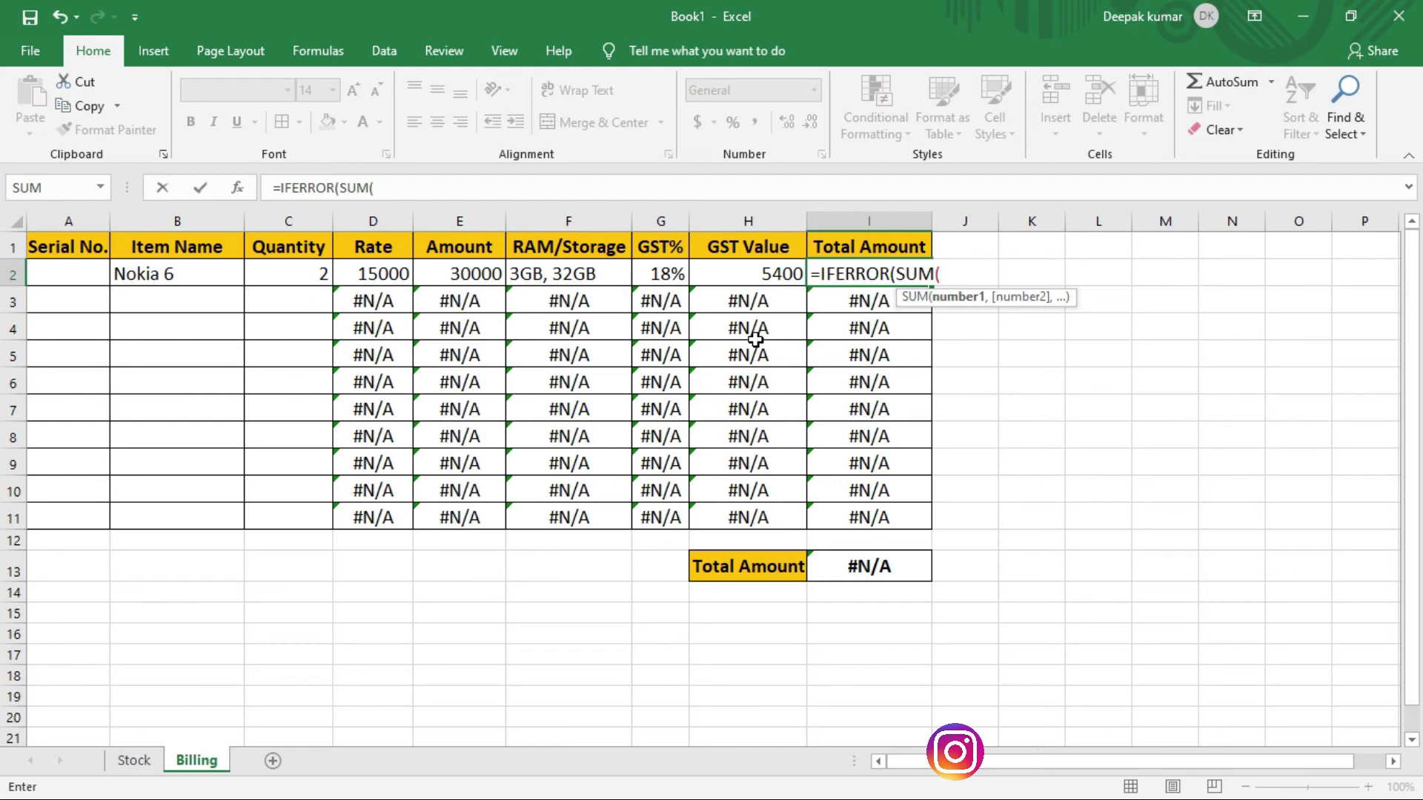
left_click(454, 275)
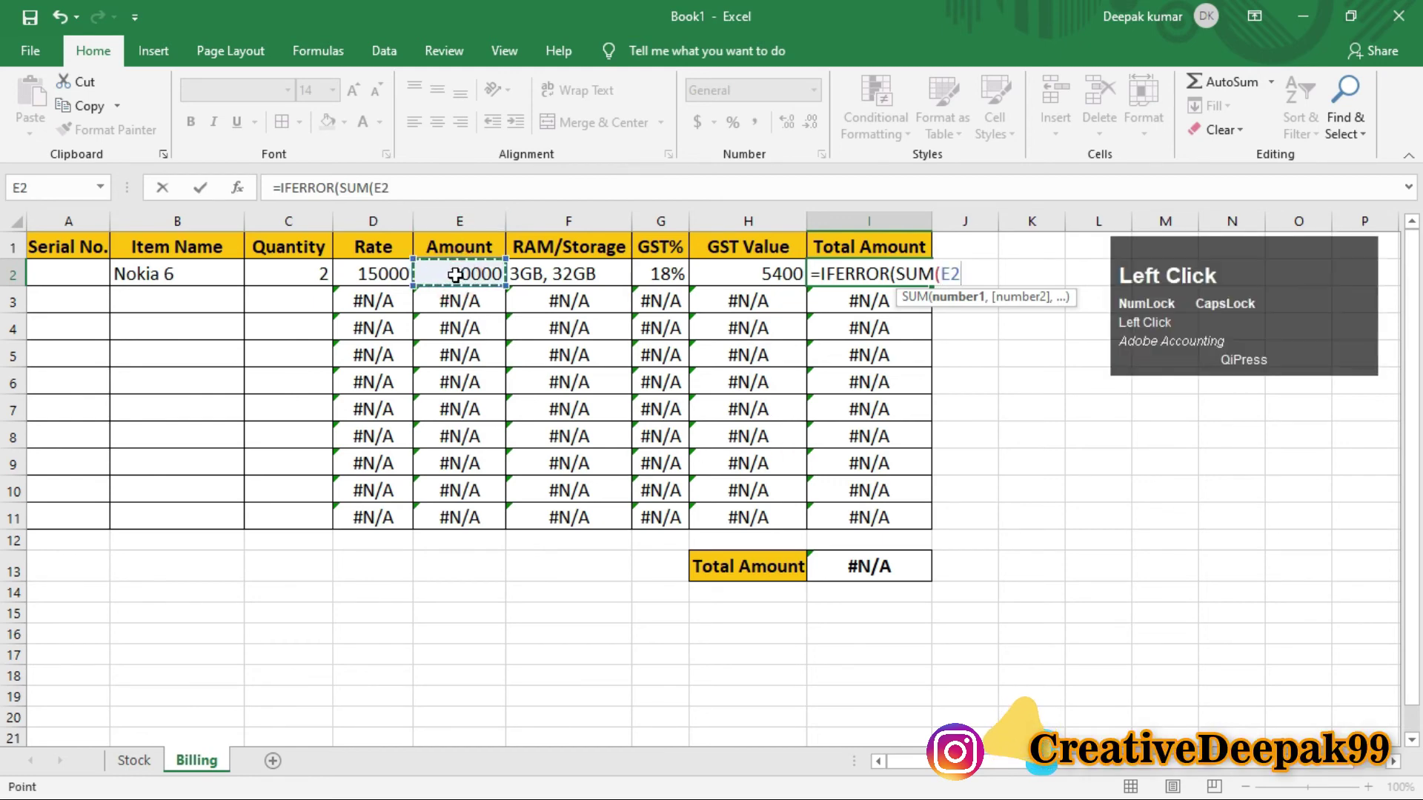
type("+")
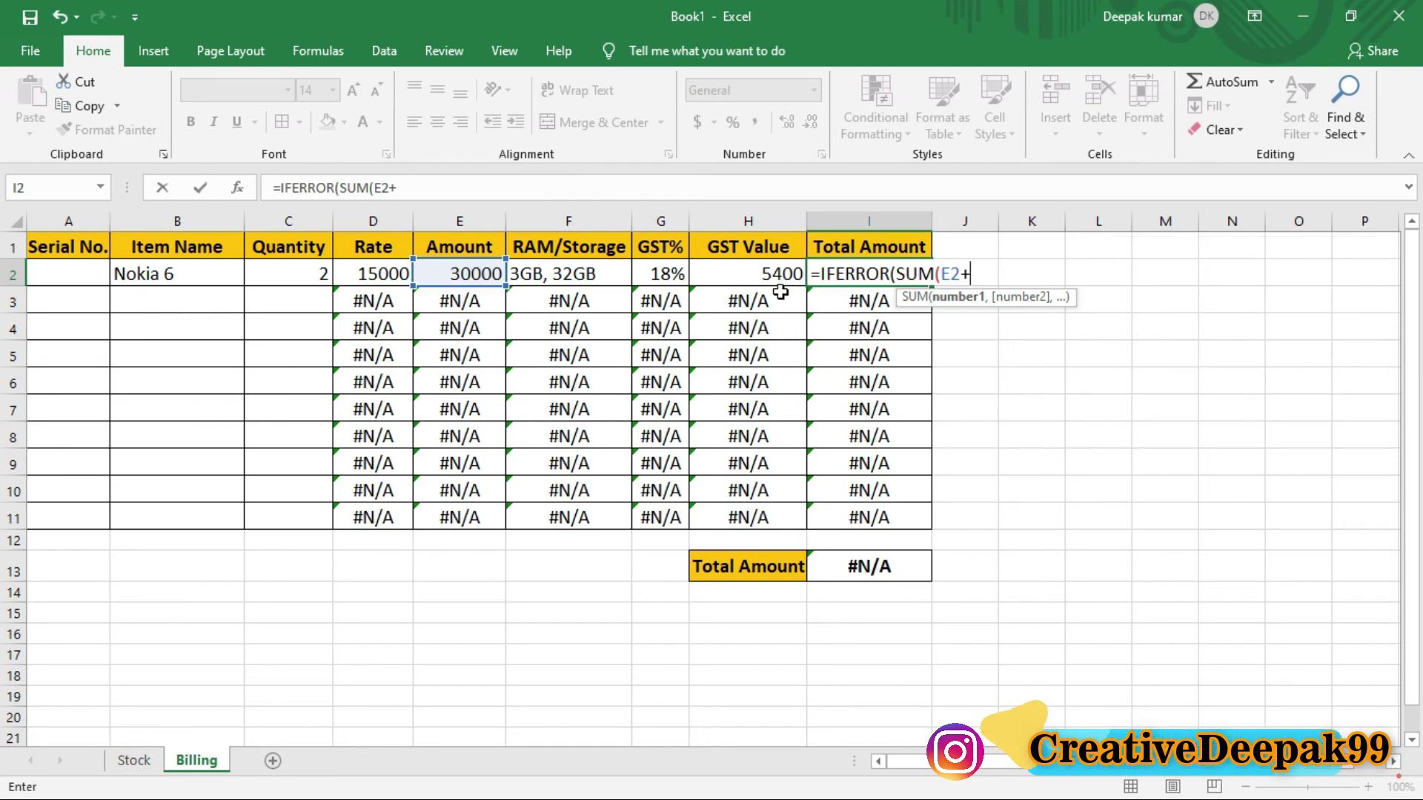
left_click(764, 276)
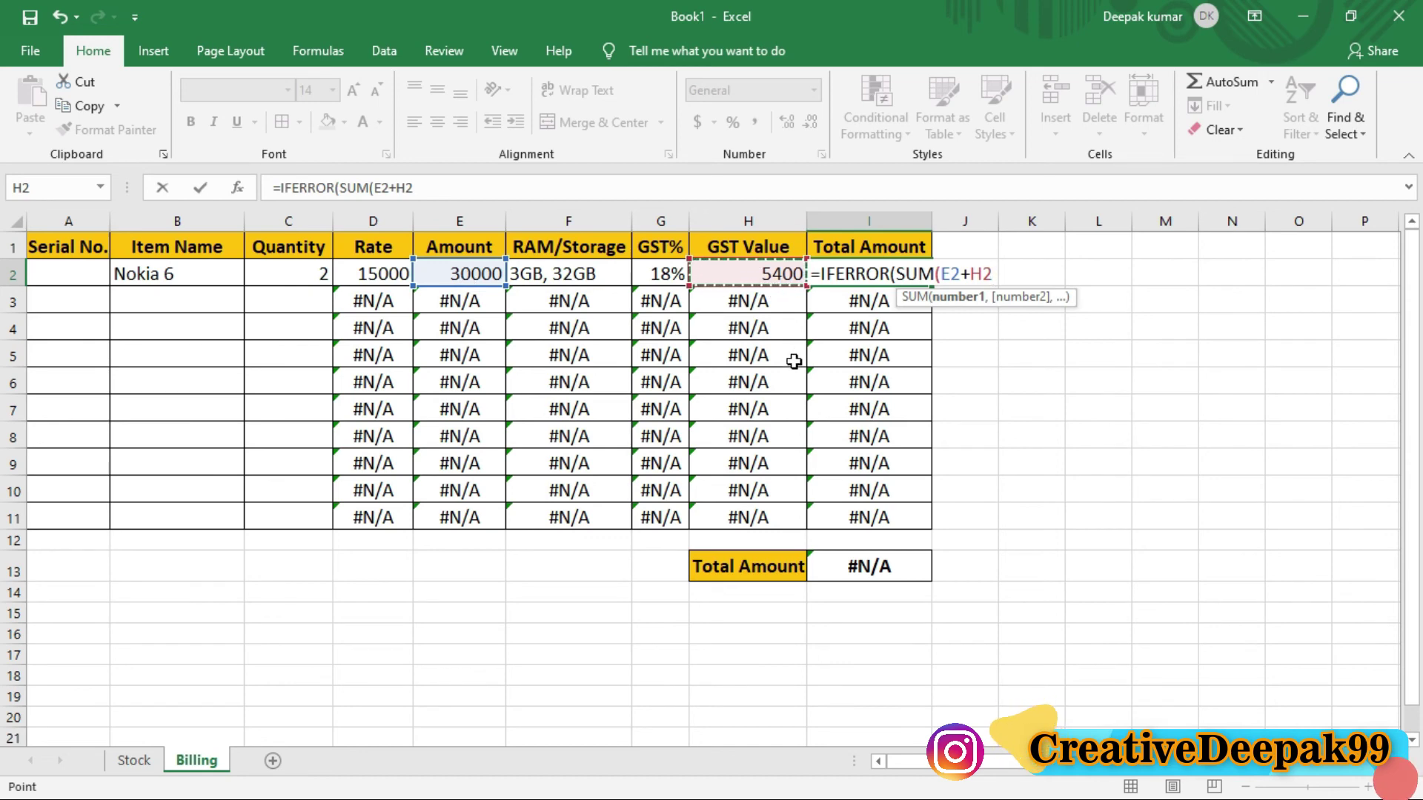
type(")")
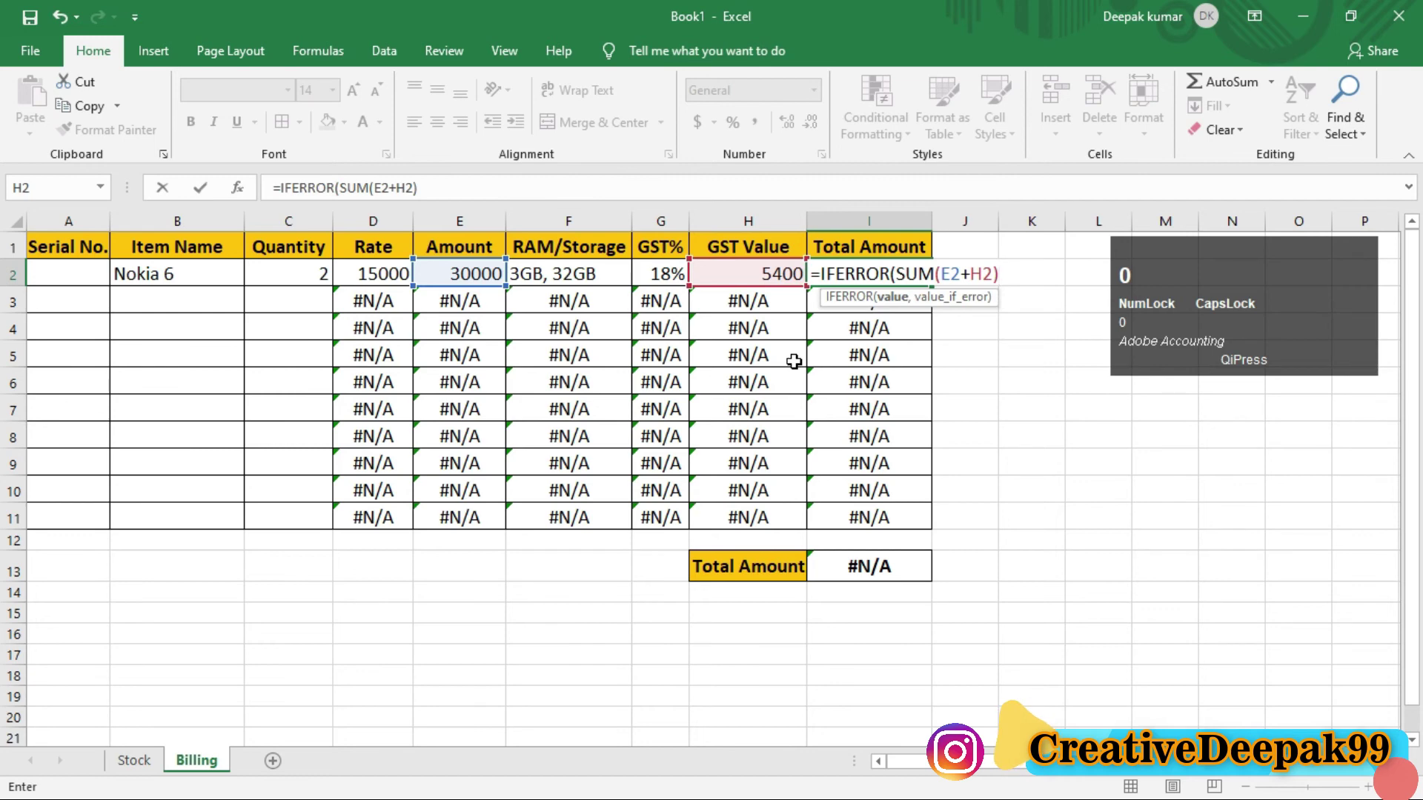
type(",")
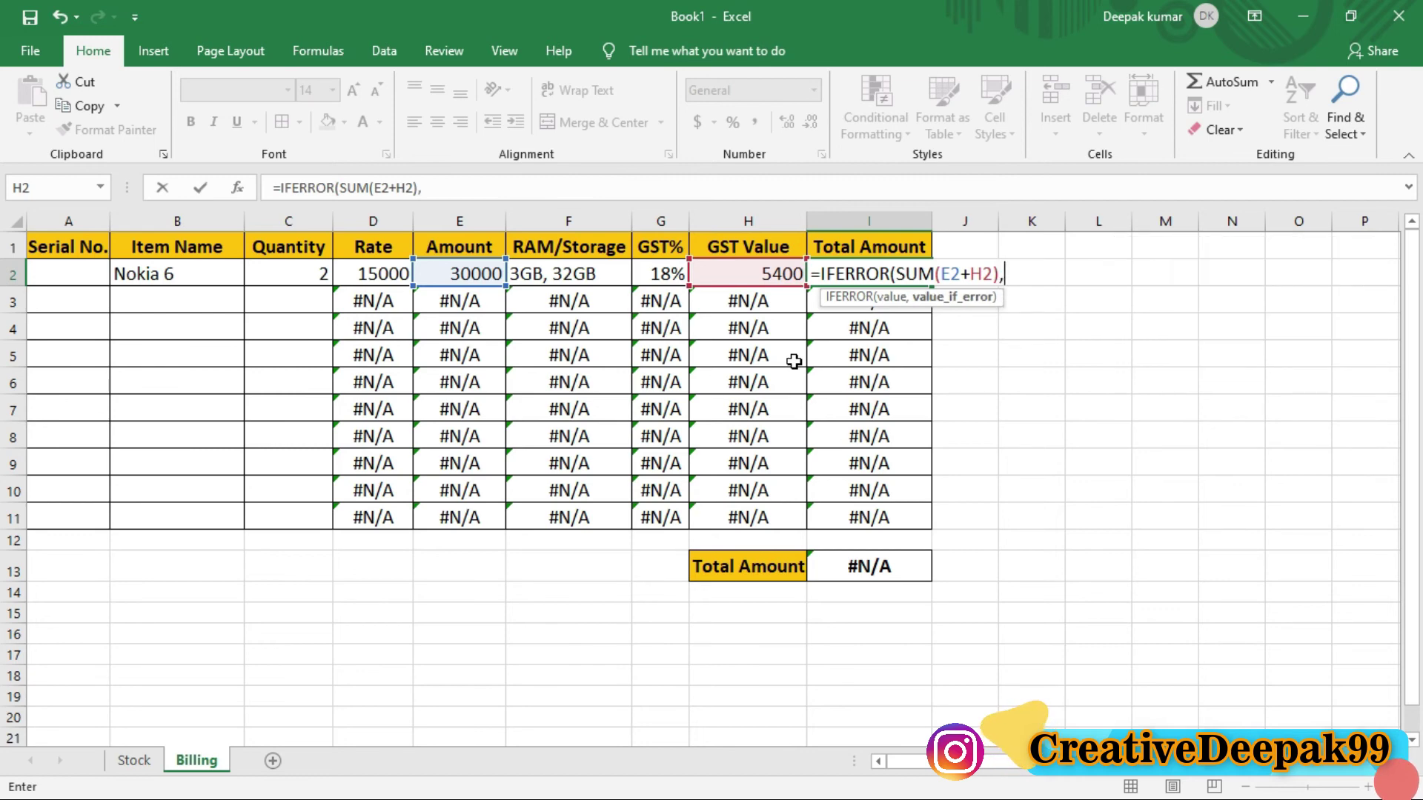
key("shift")
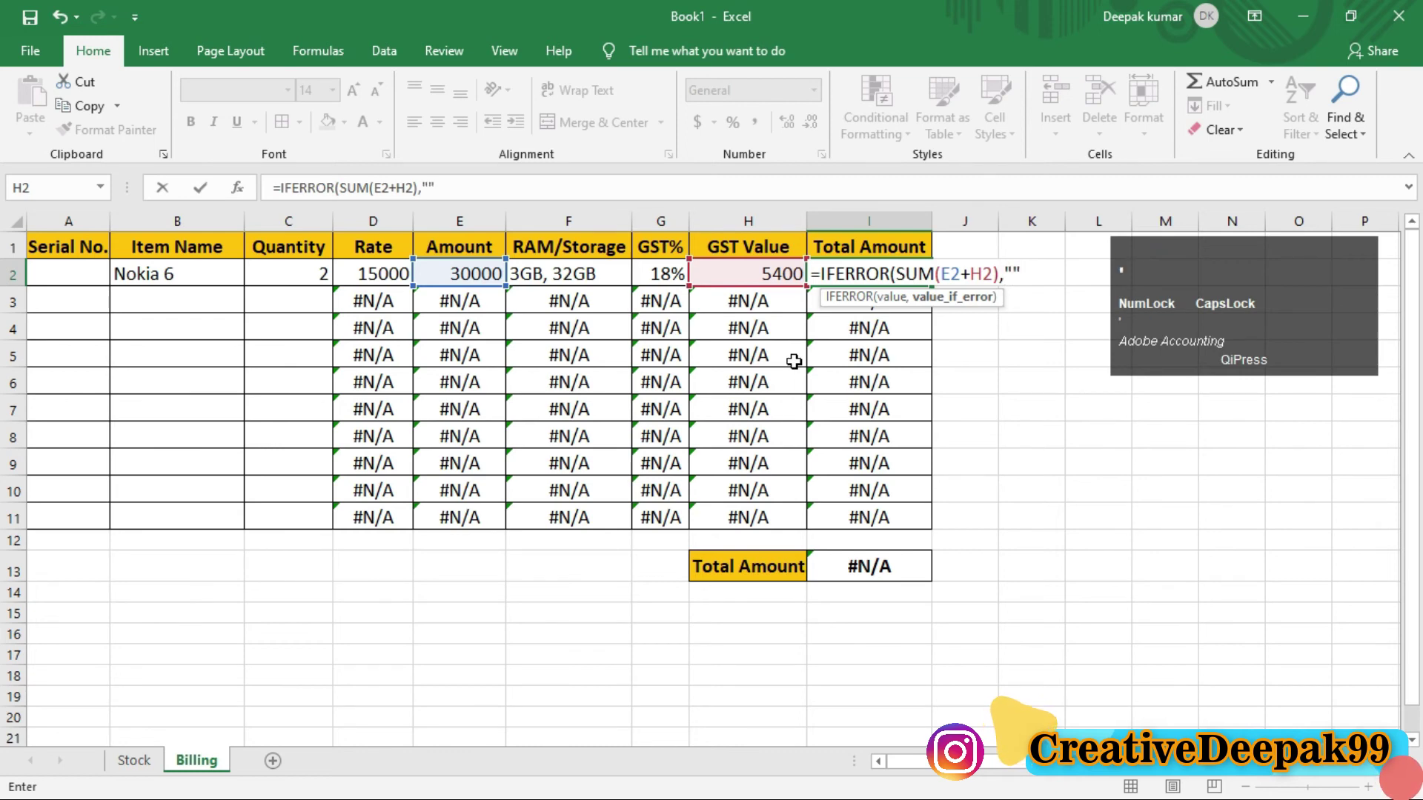
type(")")
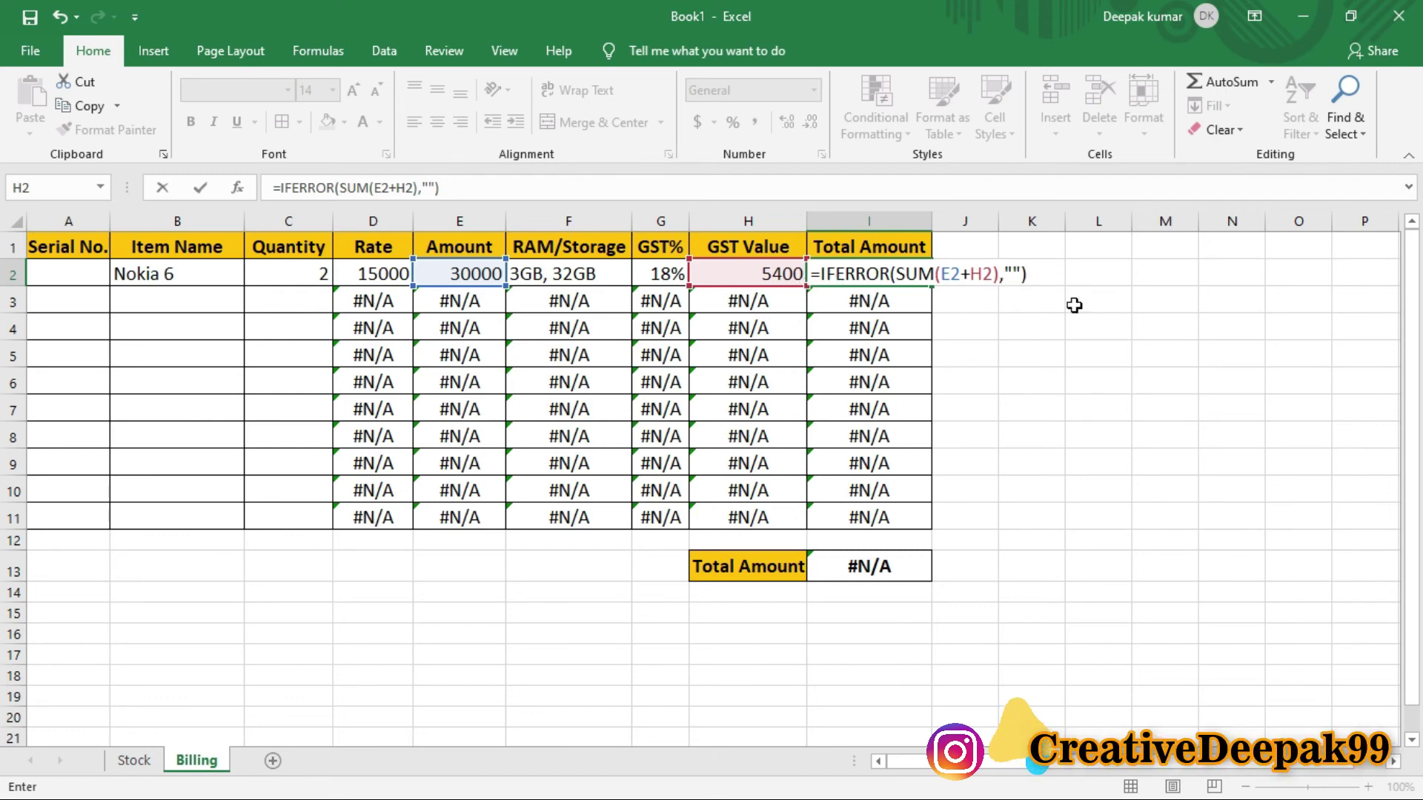
key("Return")
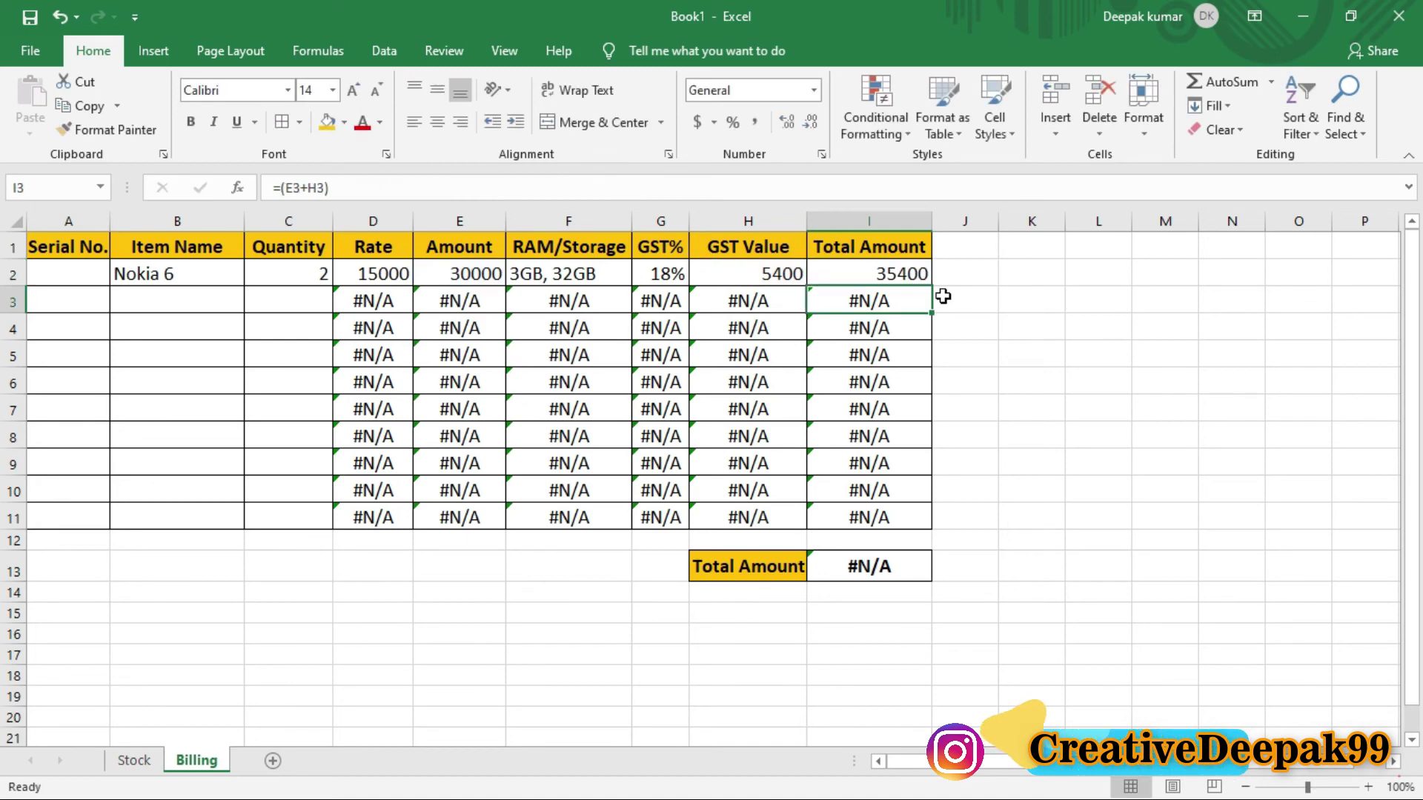
Step: Copy the IFERROR formula from I2 down through I11 and check the grand total in I13
left_click(896, 276)
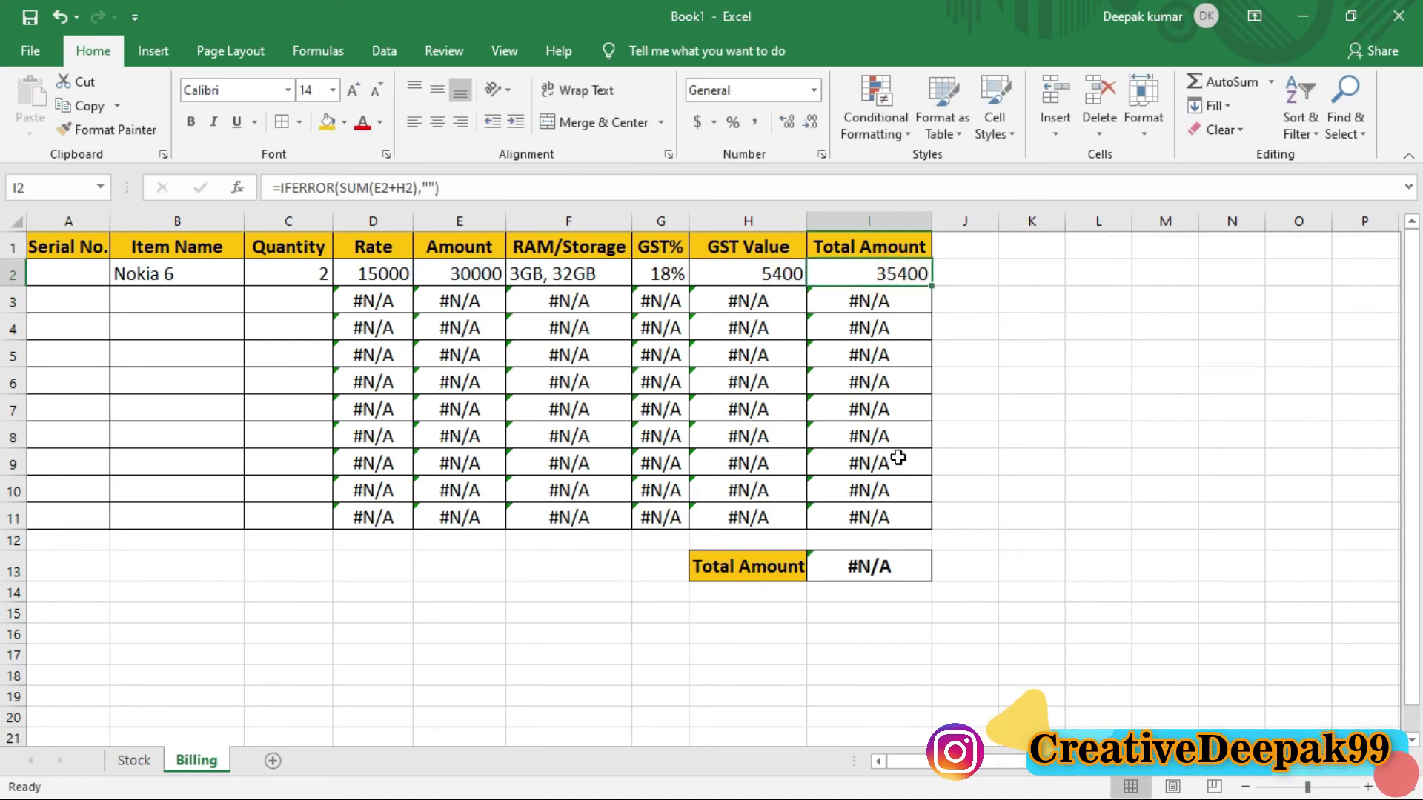
left_click_drag(933, 287, 931, 529)
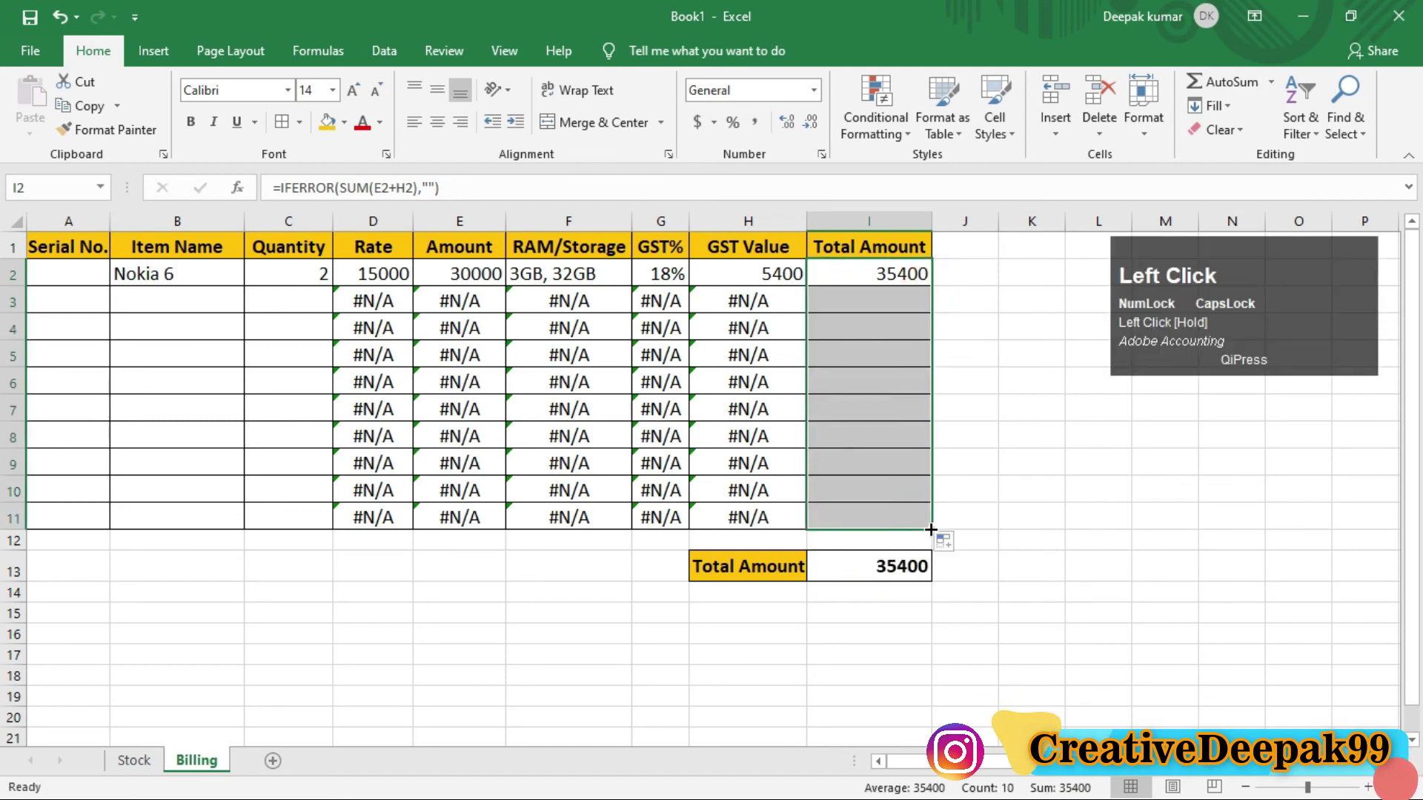
left_click(1005, 563)
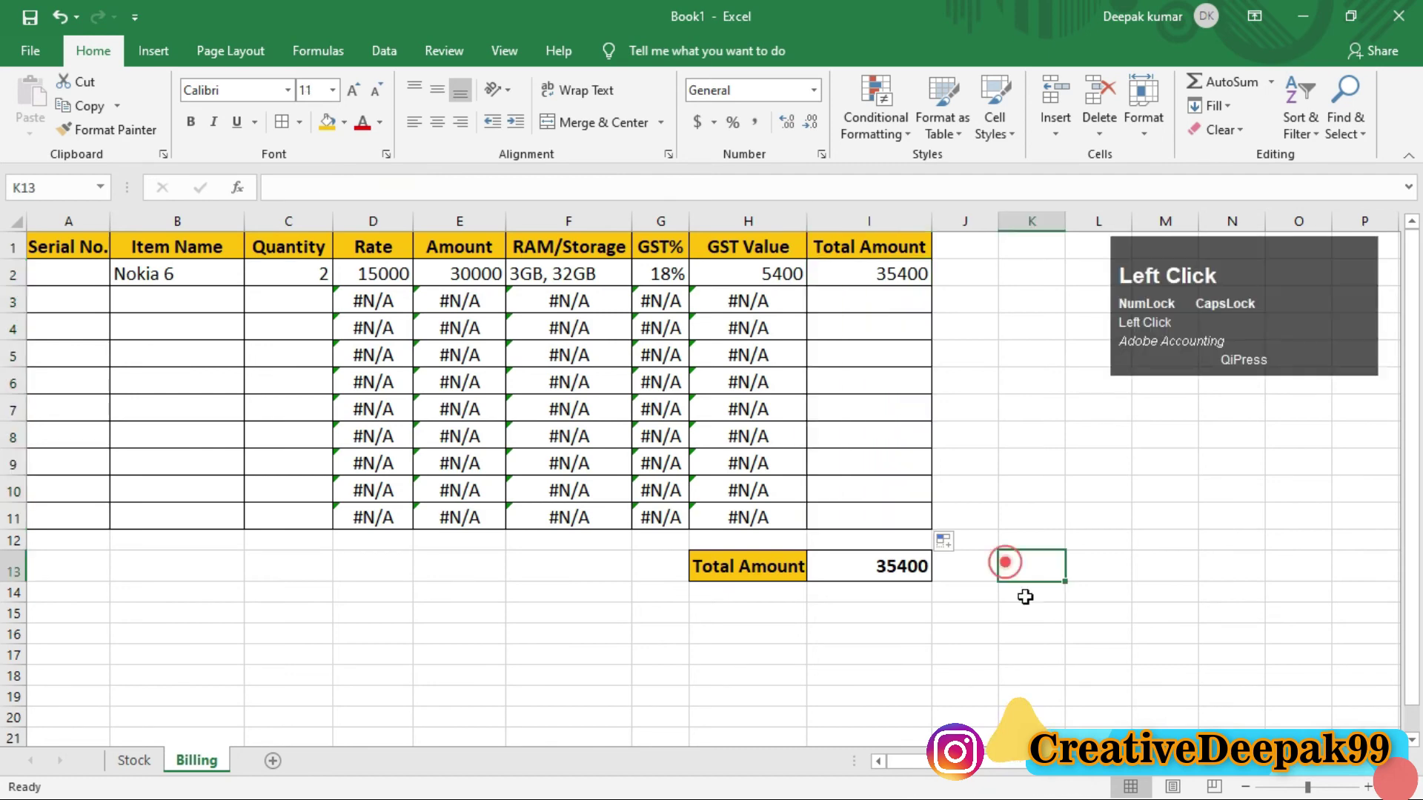
left_click(884, 573)
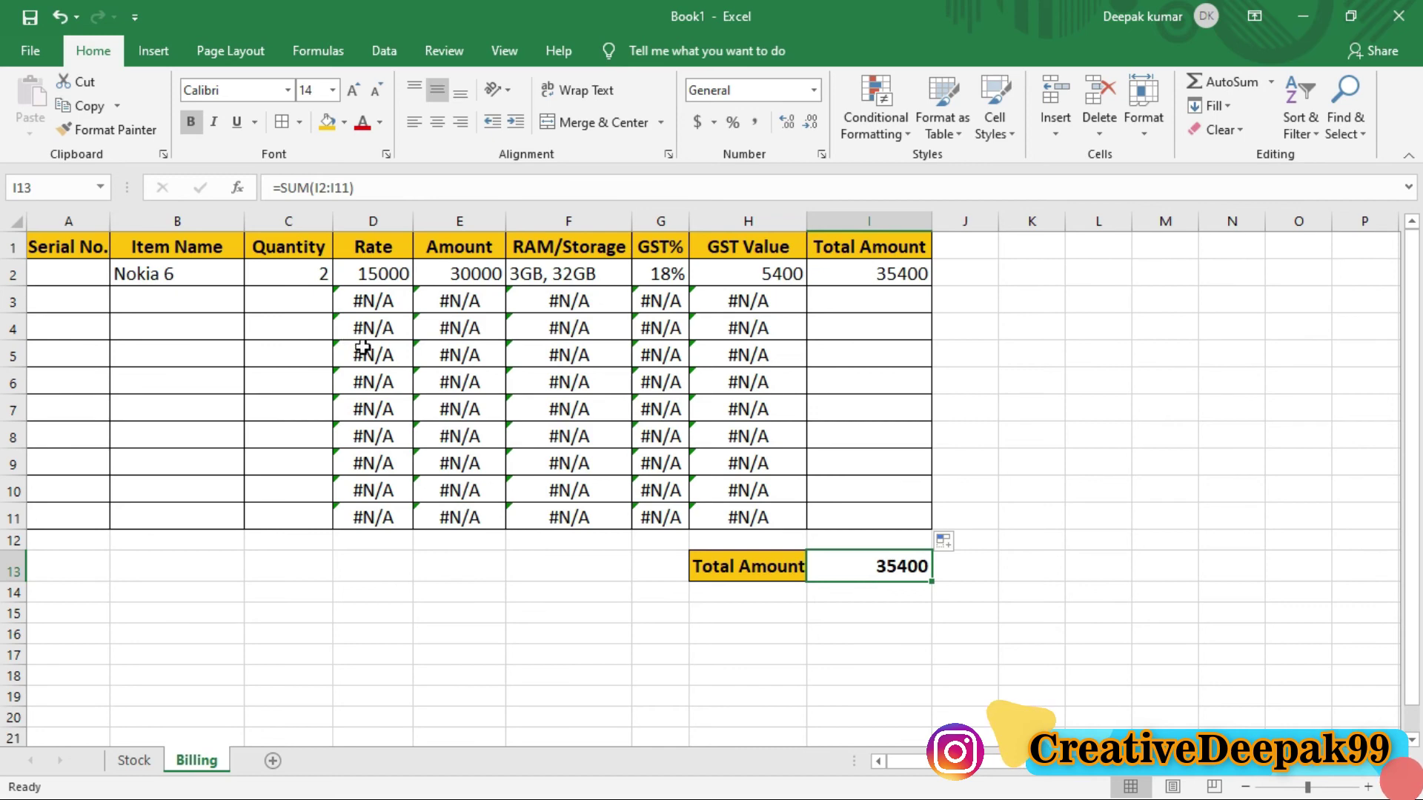
Step: Replace the item name in B2 with Samsung M31 from its list and set row 2's quantity to 5
left_click(196, 278)
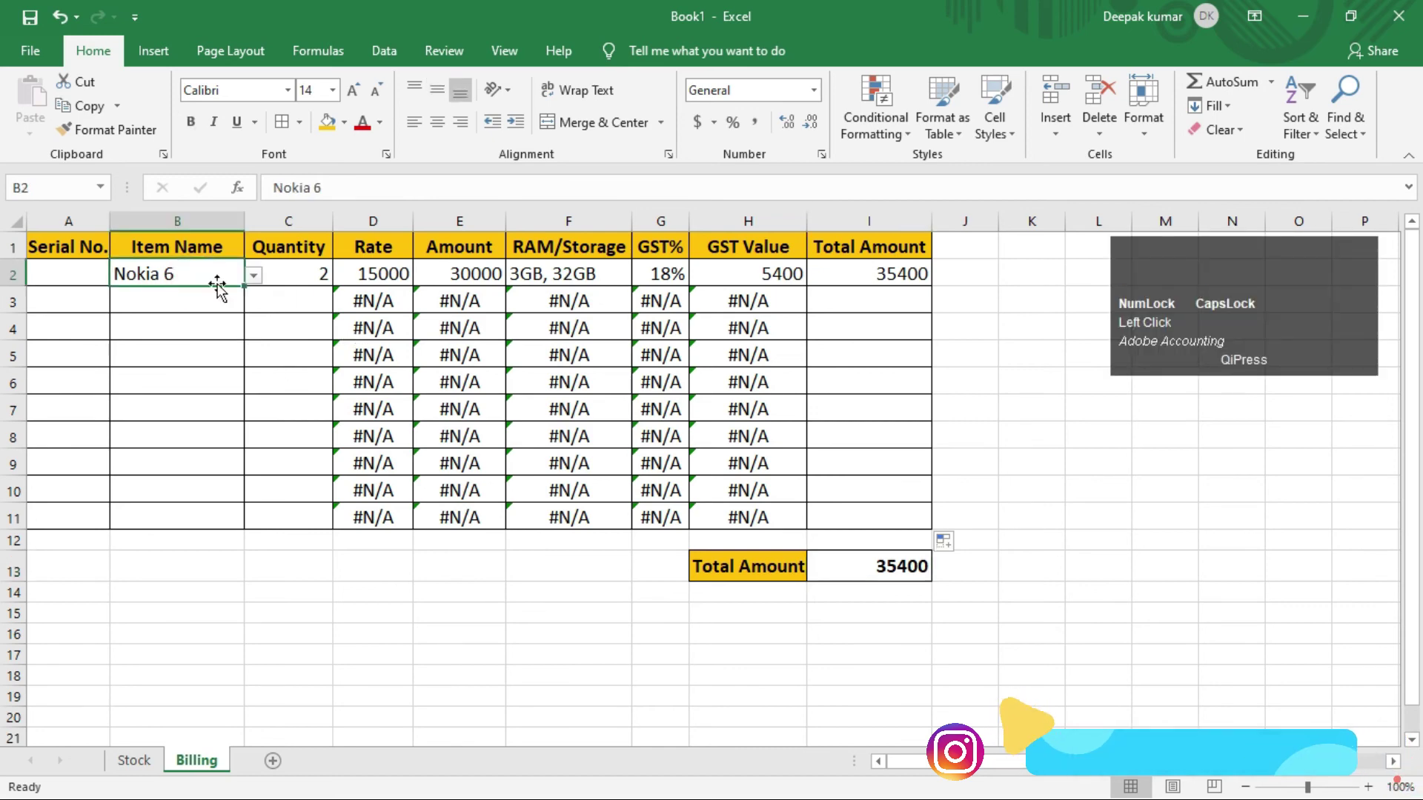
left_click(164, 277)
key("Delete")
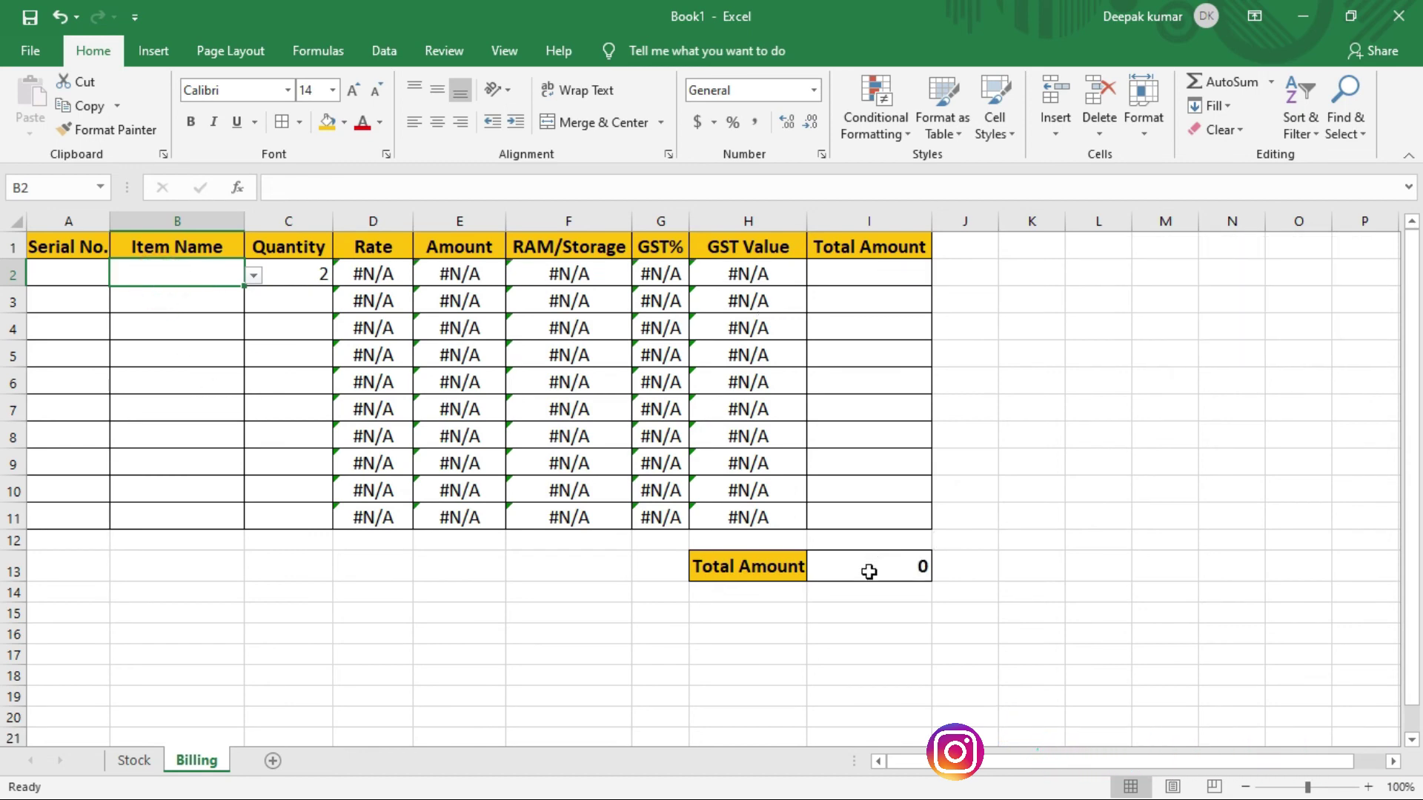
left_click(215, 268)
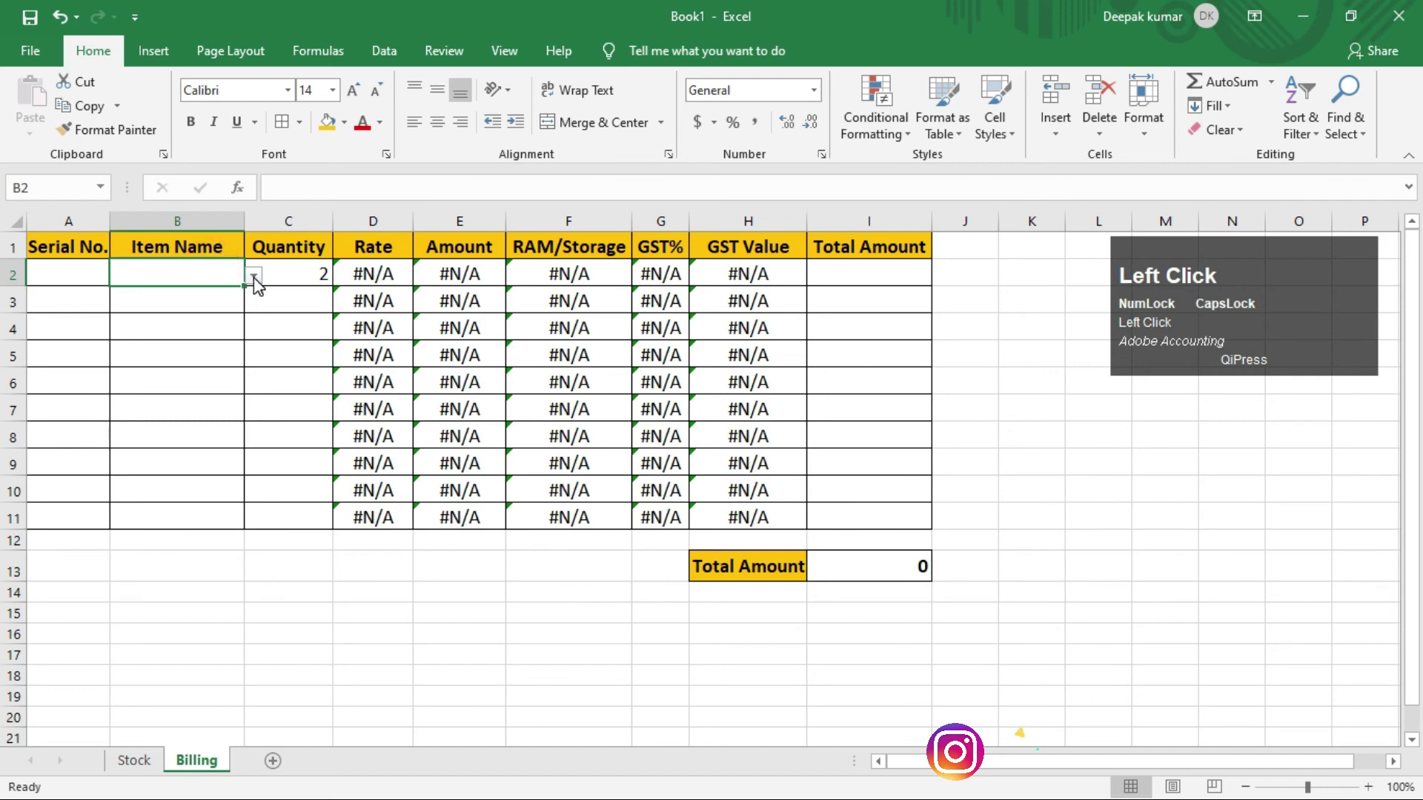
left_click(253, 275)
left_click(178, 308)
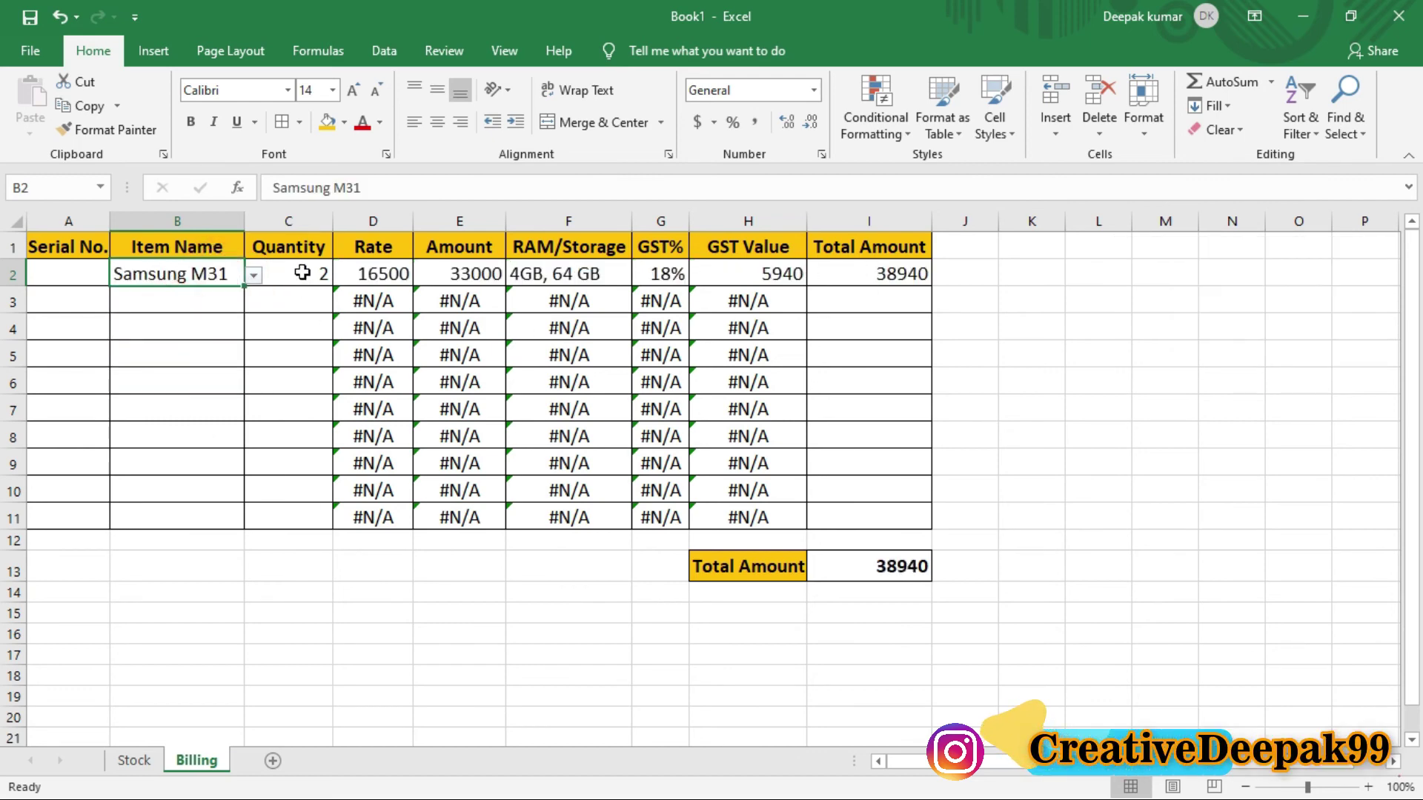
left_click(304, 273)
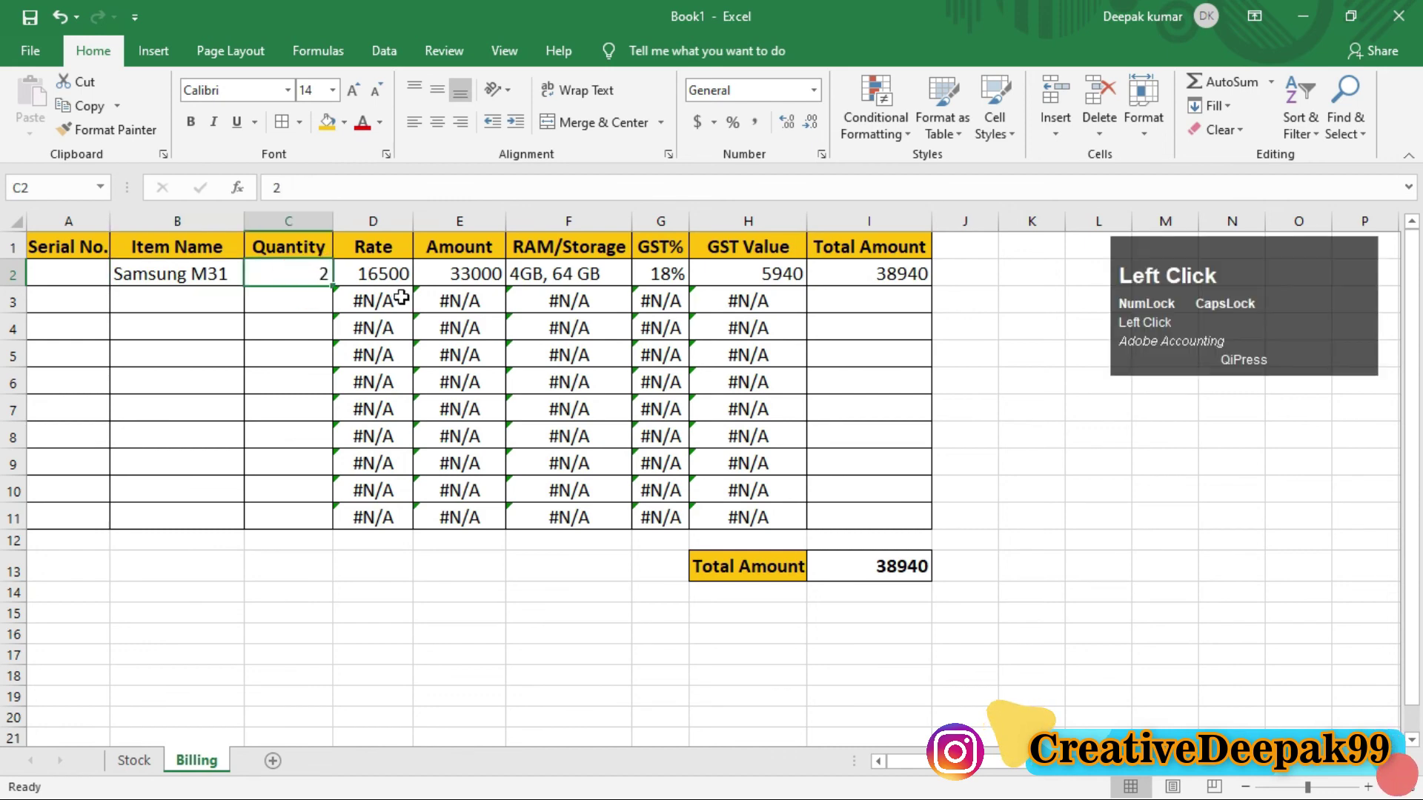
type("5")
key("Return")
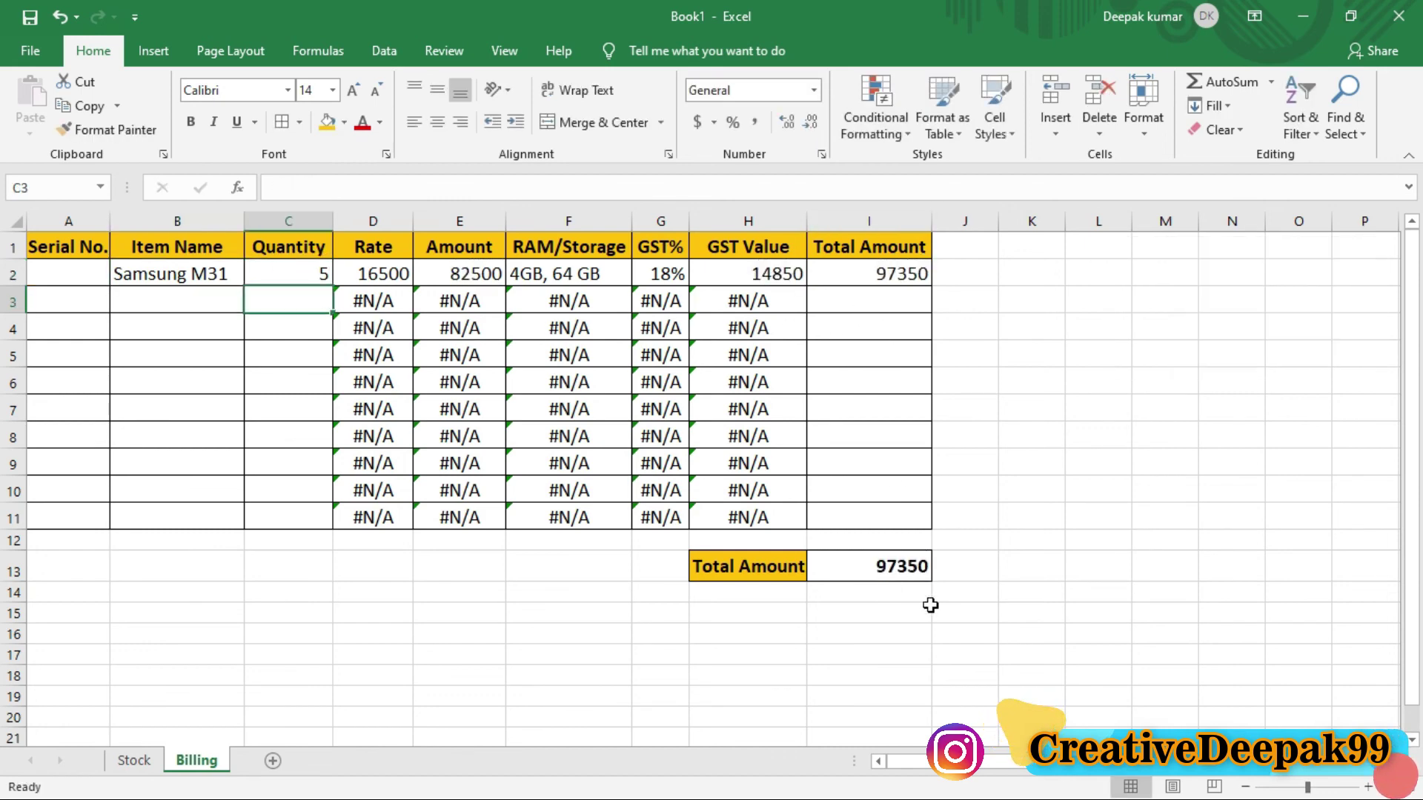
Step: Choose Nokia 7.3 from the item list in B3 and set row 3's quantity to 3
left_click(205, 298)
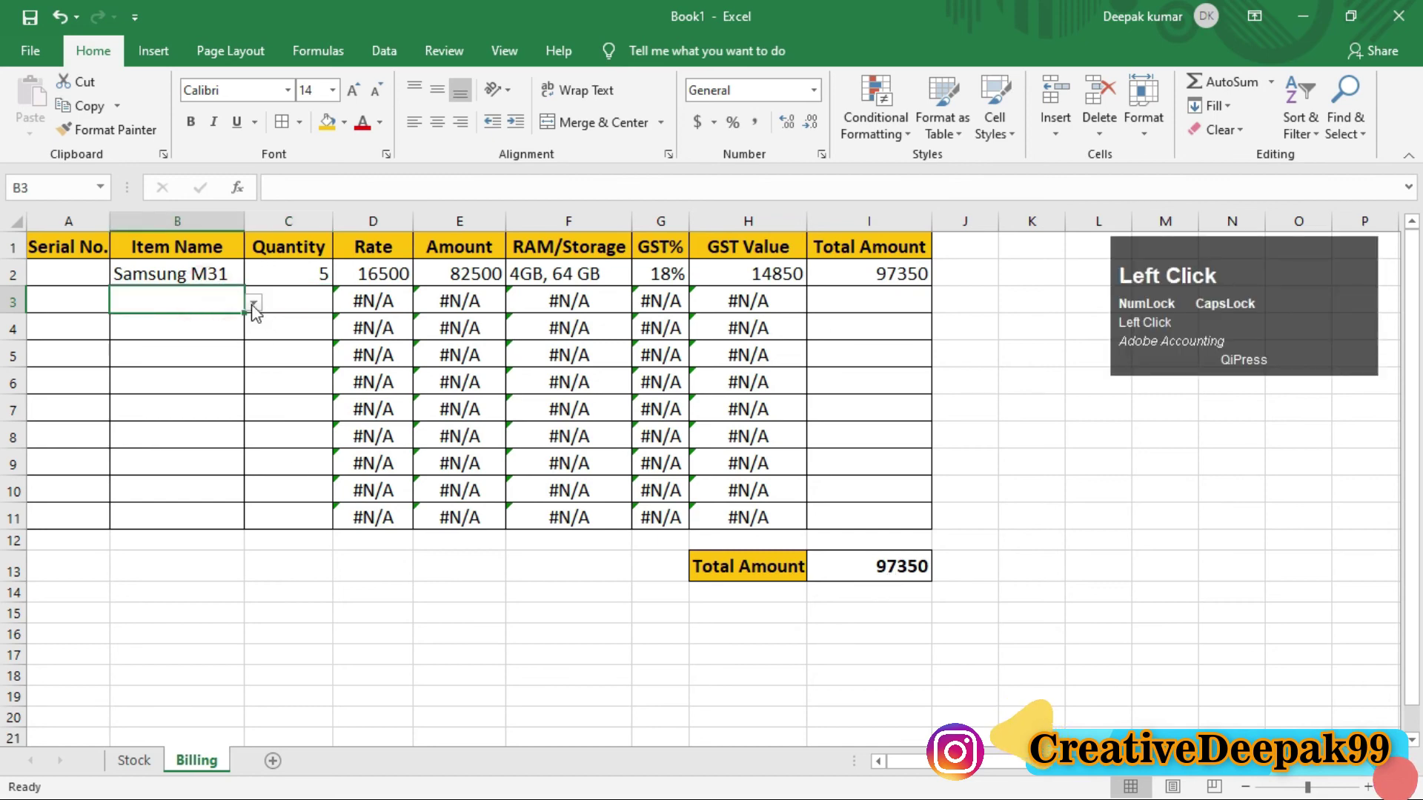
left_click(253, 302)
left_click(220, 348)
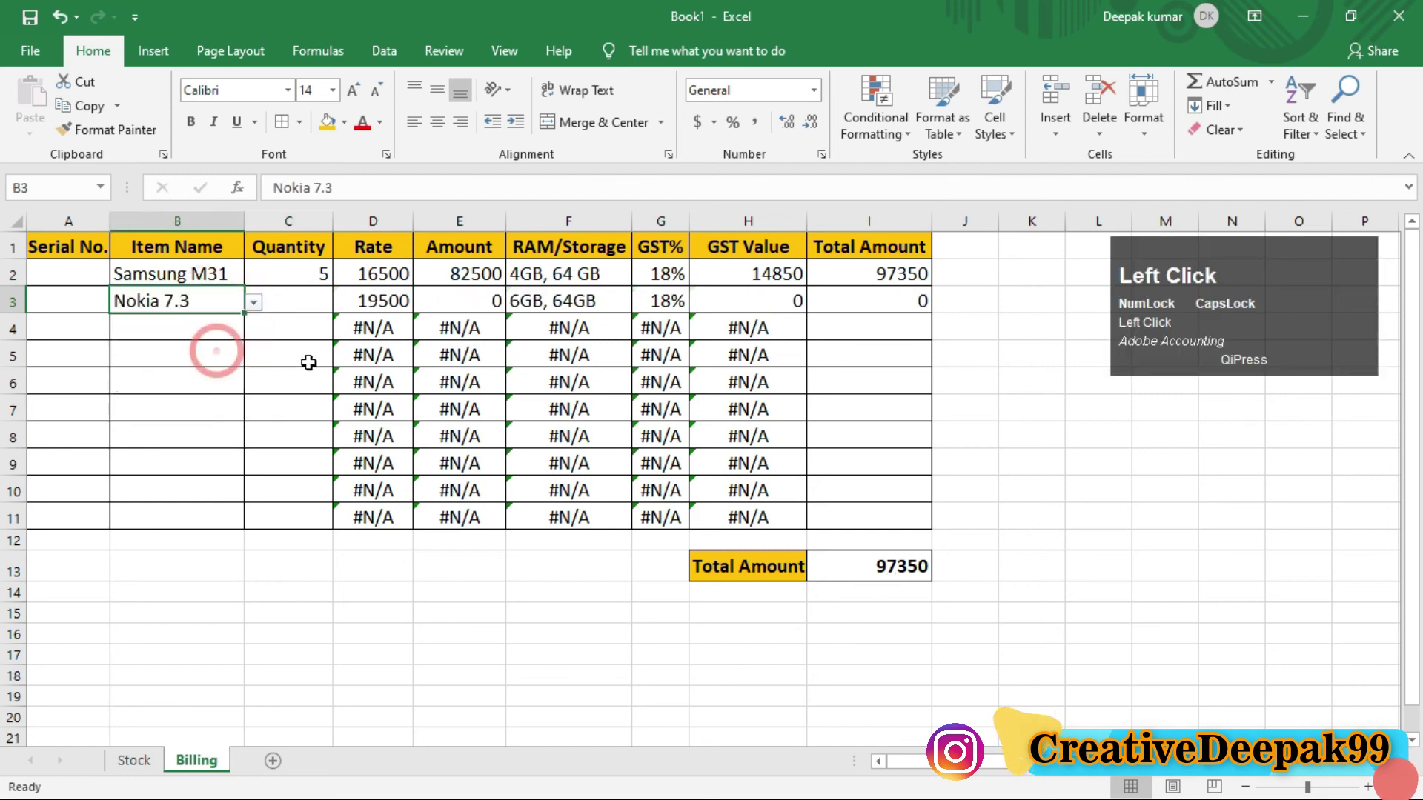
left_click(305, 300)
type("3")
key("Return")
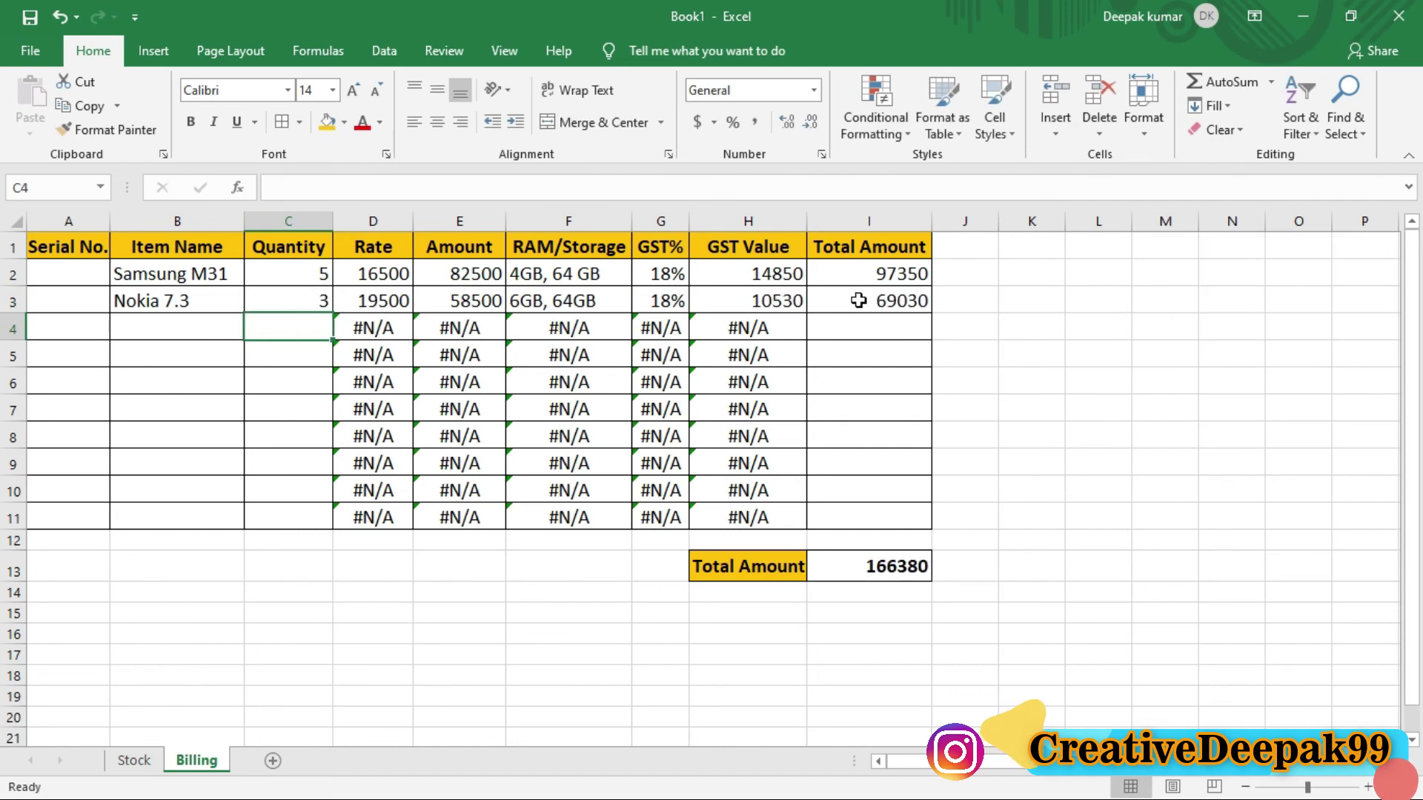
Step: Choose Iphone 7 from the item list in B4 and set row 4's quantity to 2
left_click(193, 325)
left_click(252, 330)
left_click(194, 428)
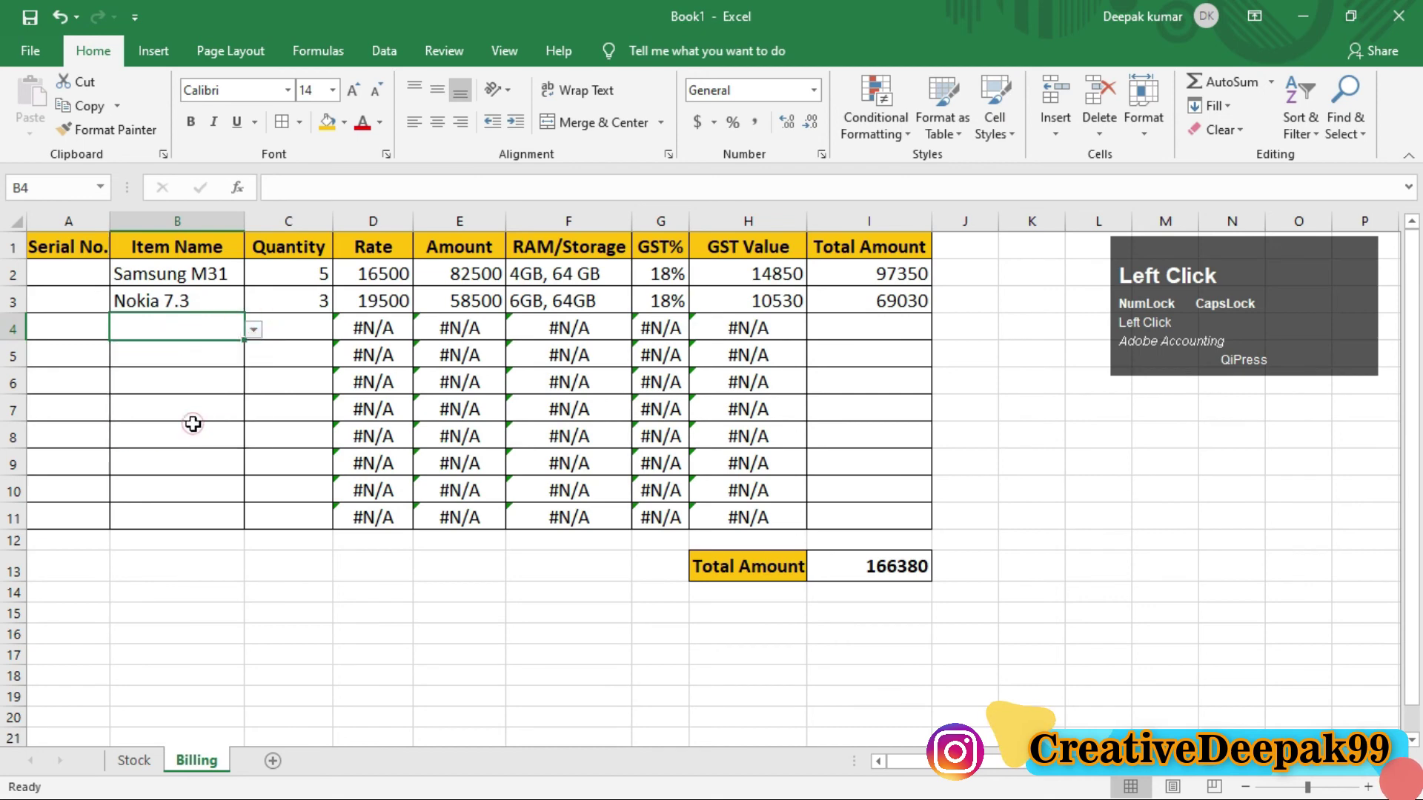
left_click(277, 329)
type("2")
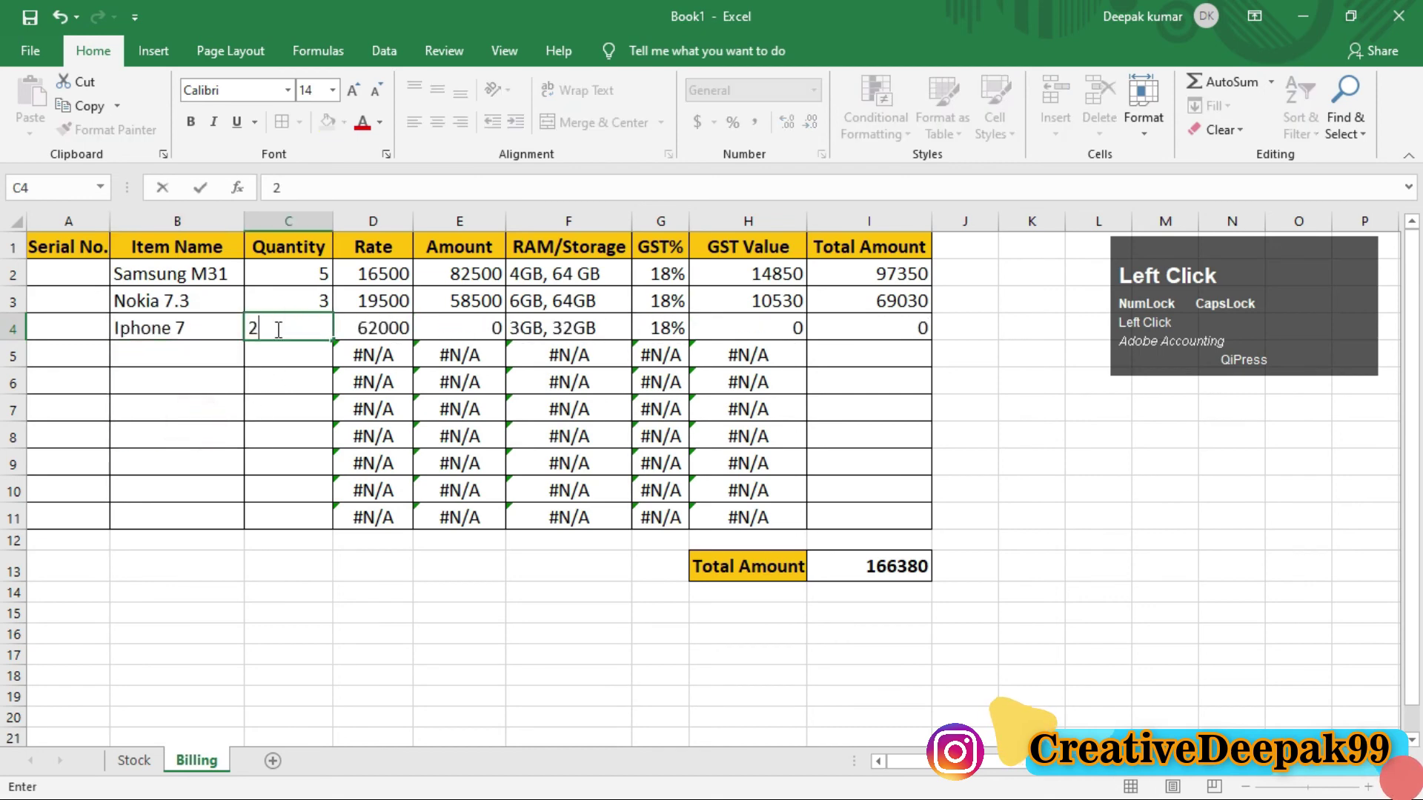
key("Return")
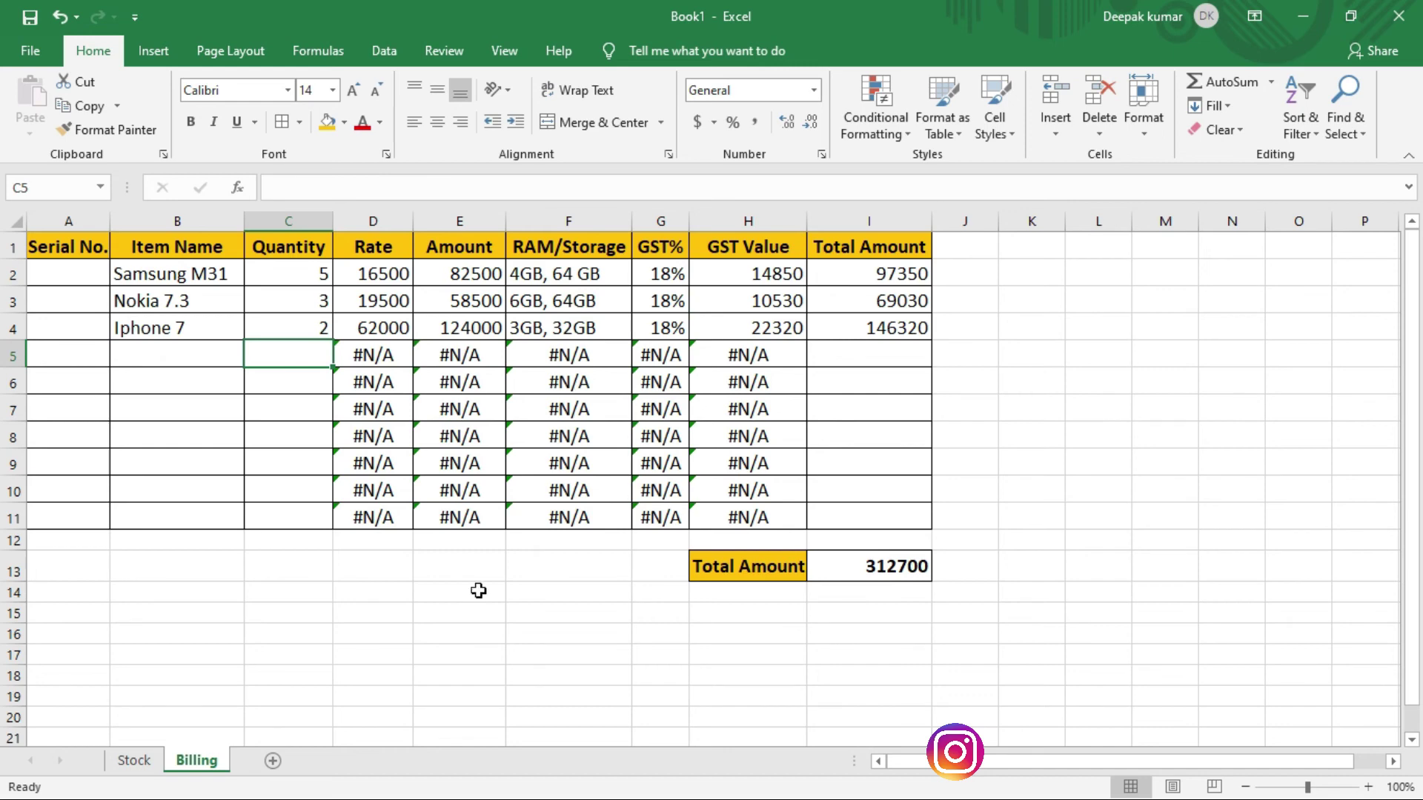
Step: Choose Samsung A31 from the item list in B5 and set row 5's quantity to 5
left_click(213, 363)
left_click(252, 356)
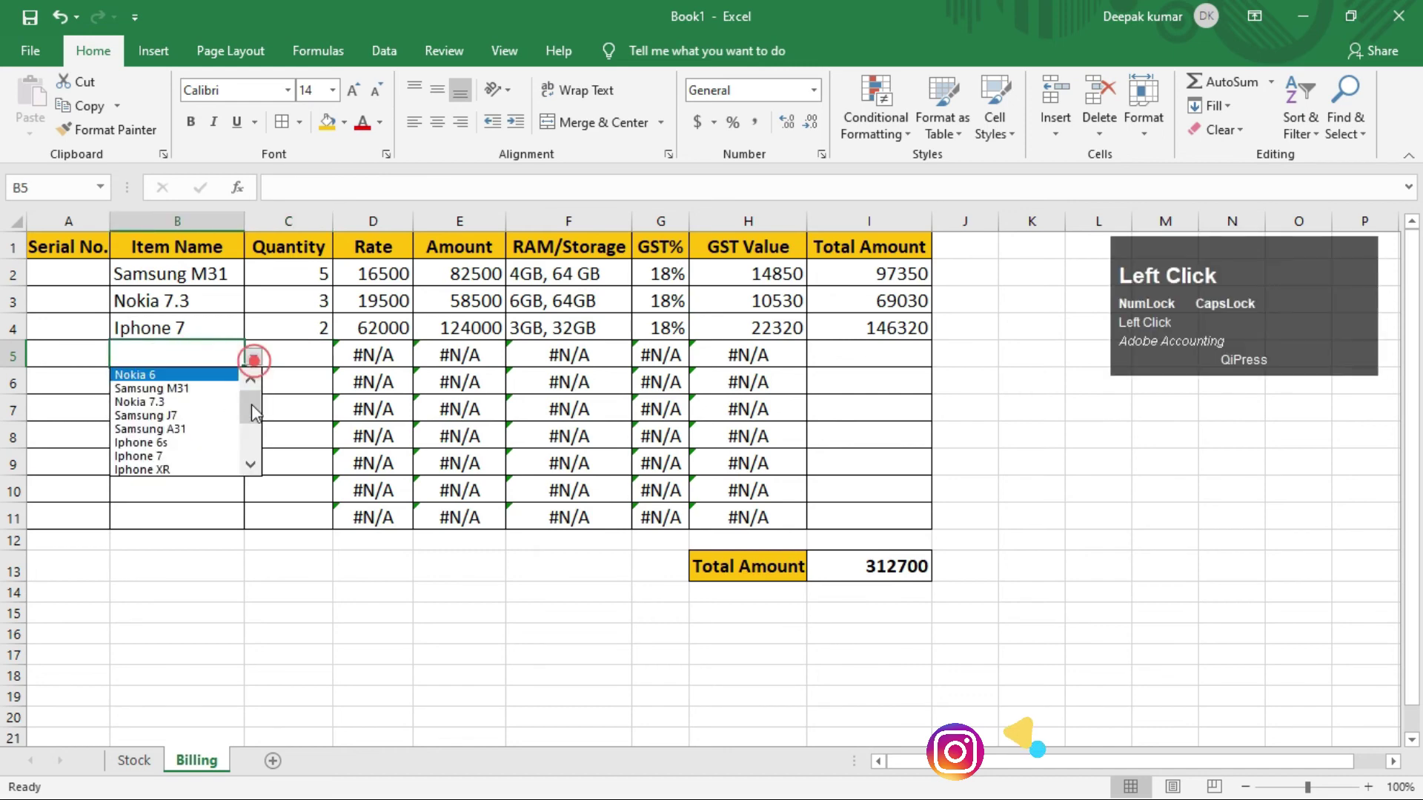
left_click(208, 429)
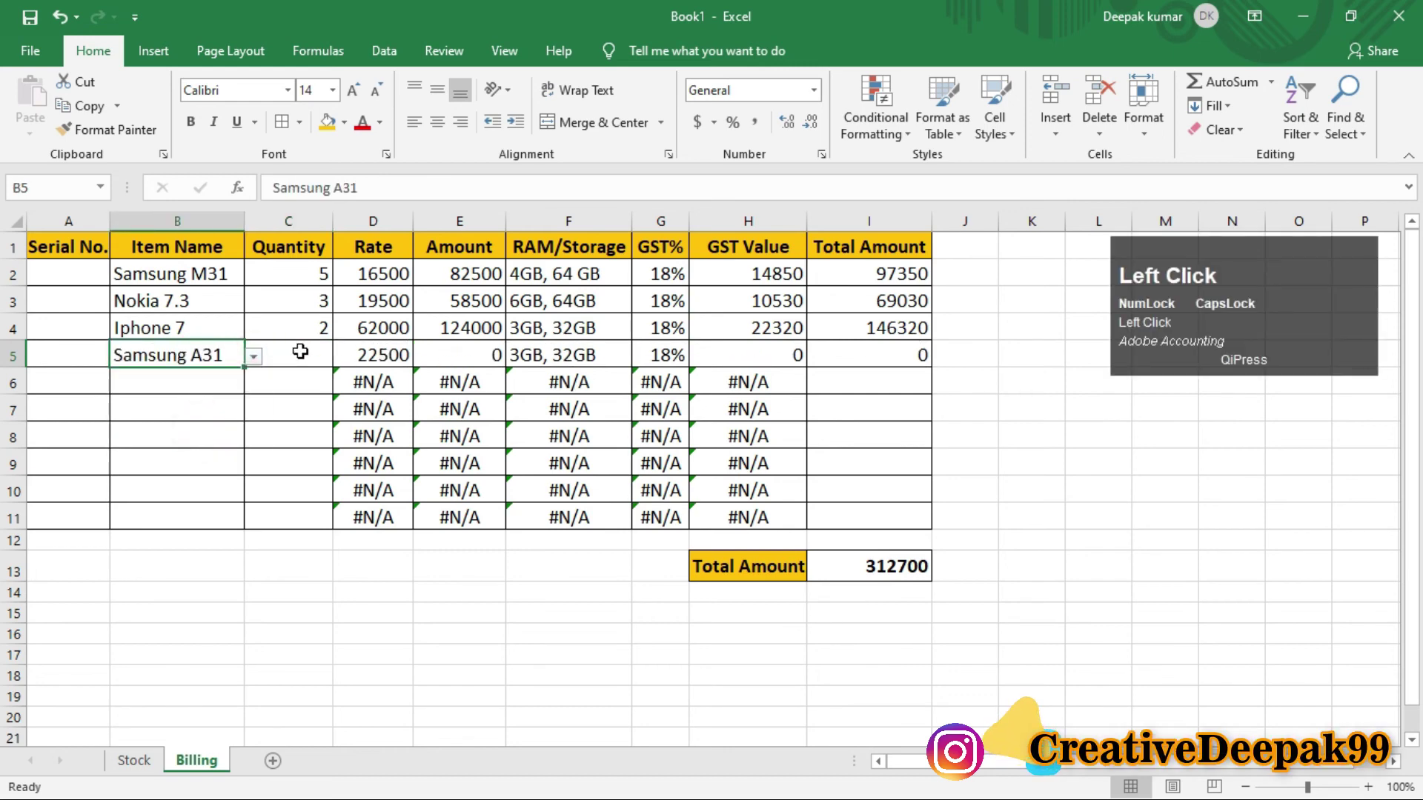
left_click(302, 351)
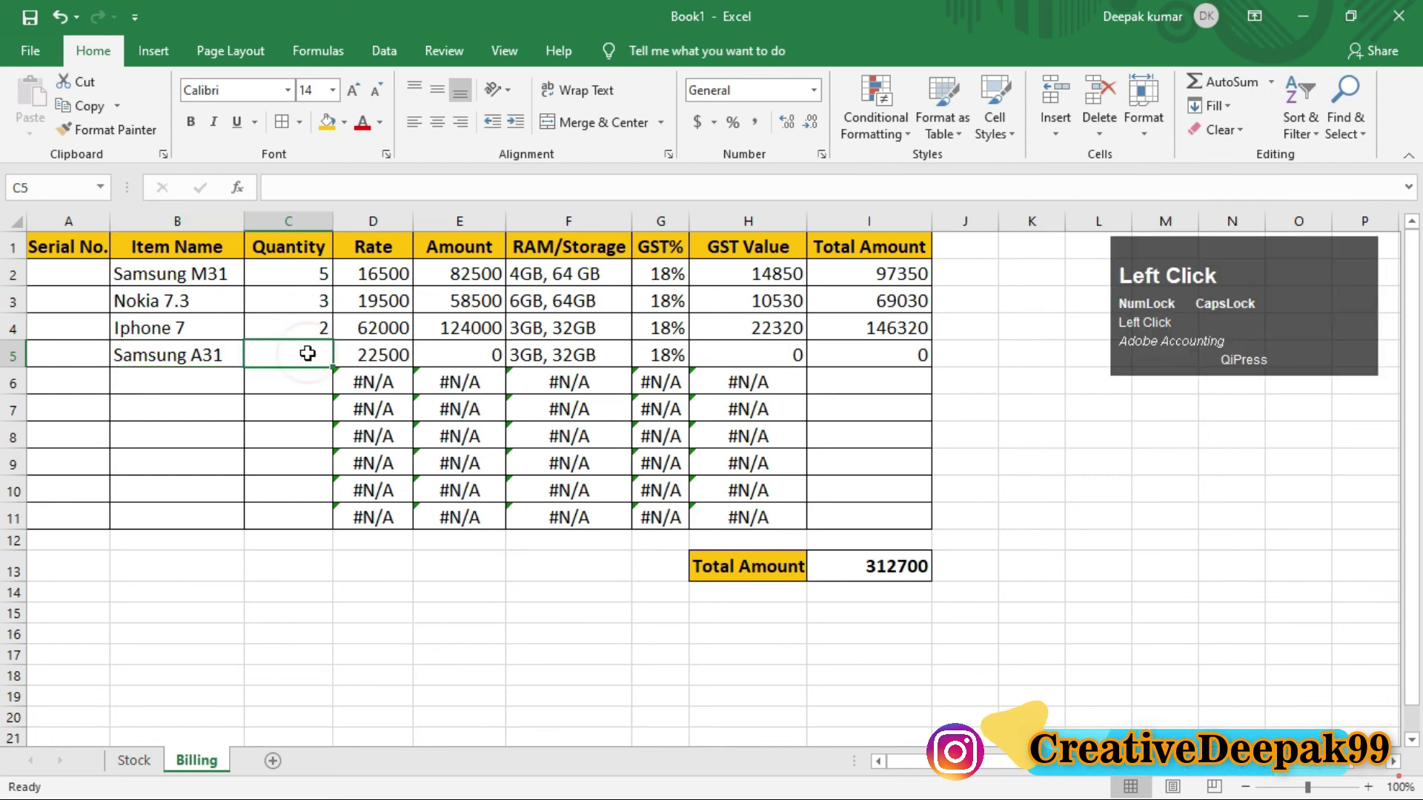
type("5")
key("Return")
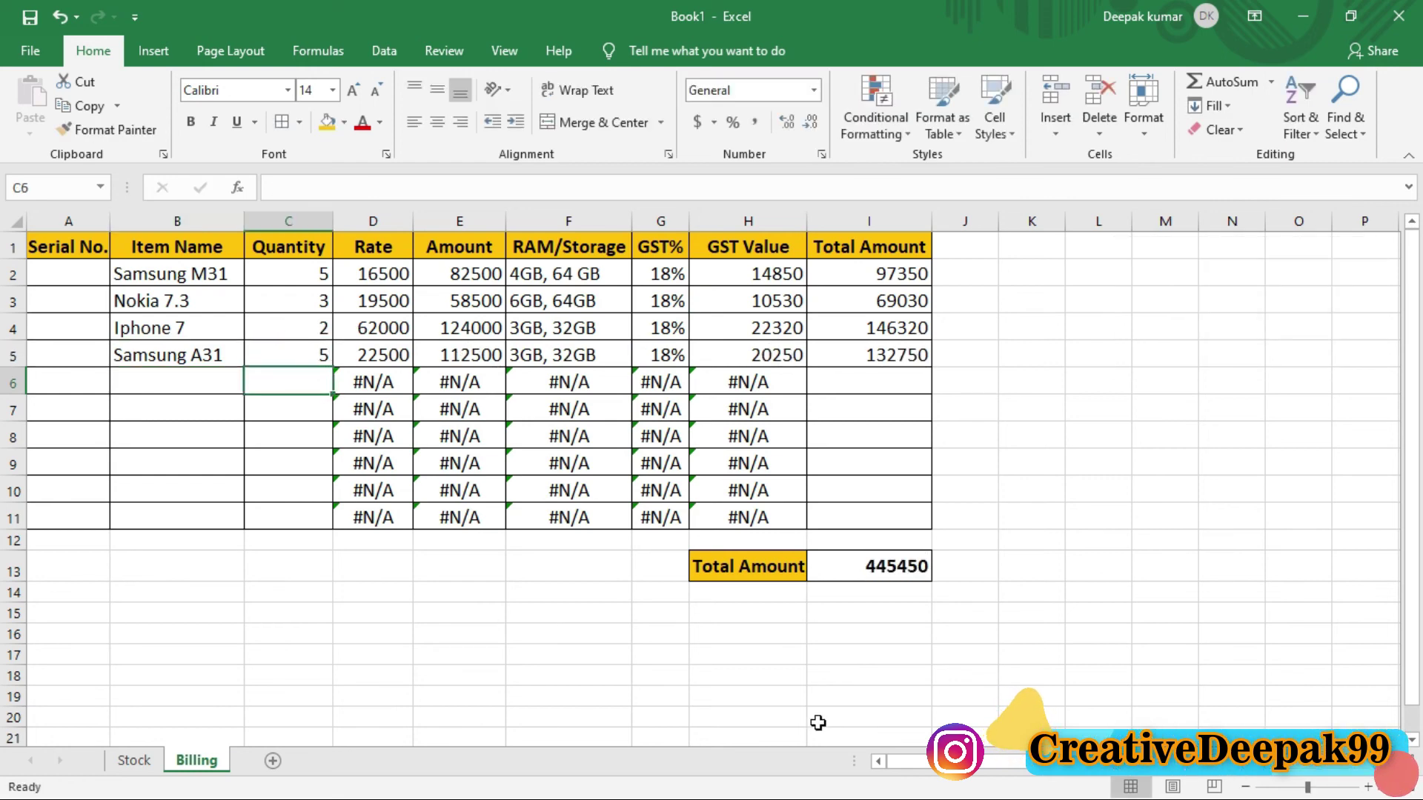
Step: Choose Nokia 9.2 from the item list in B6, set row 6's quantity to 2, and check the grand total in I13
left_click(202, 386)
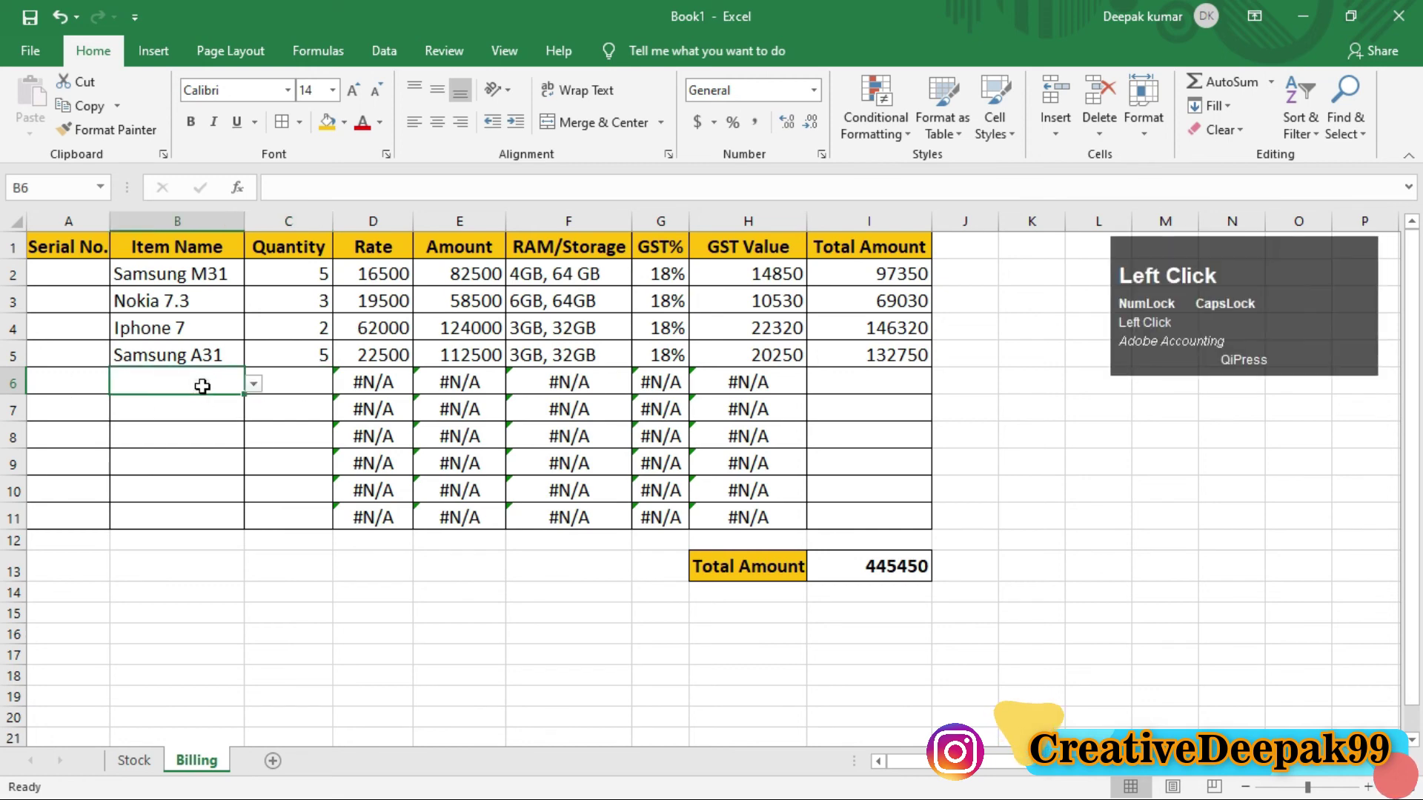
left_click(253, 383)
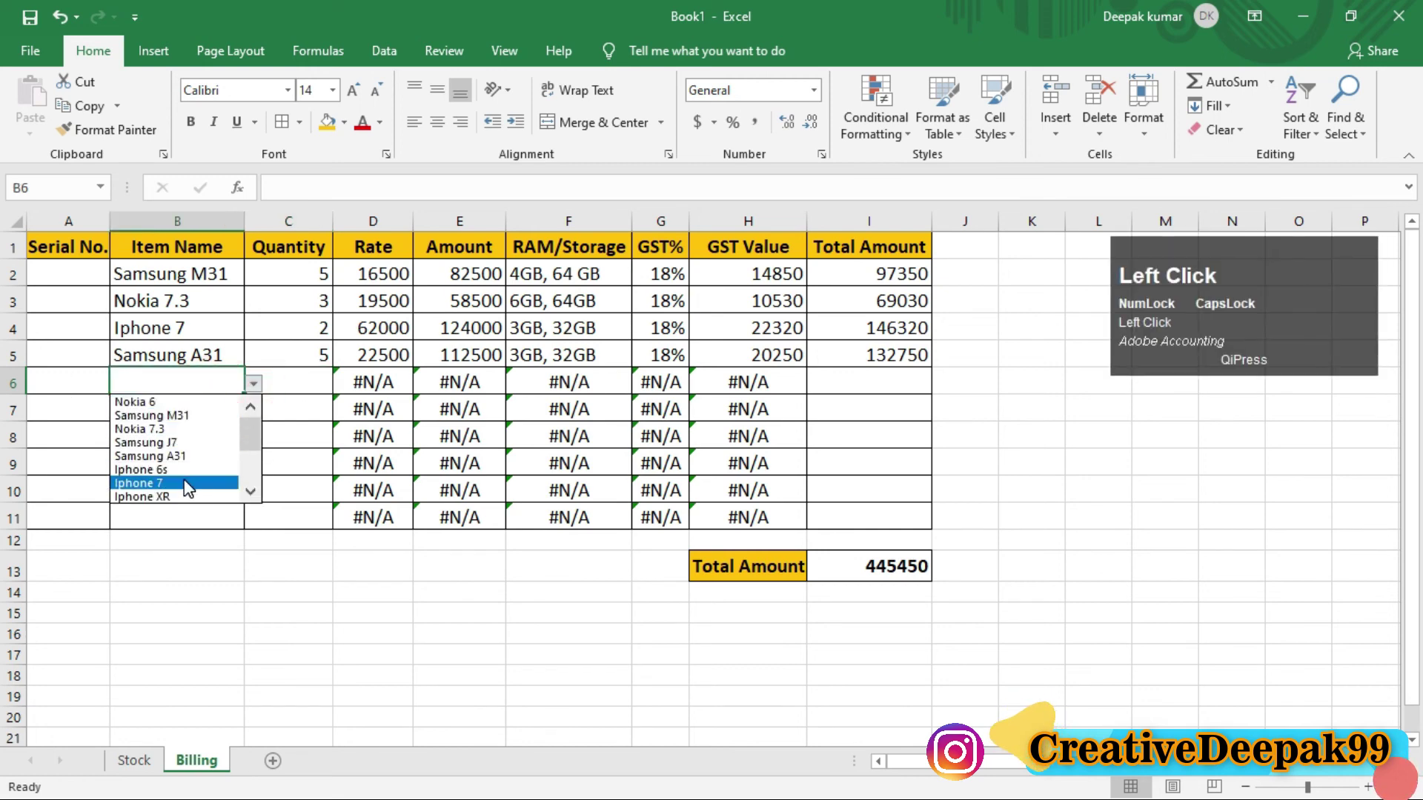
scroll(200, 467, "down", 1)
left_click_drag(254, 430, 249, 478)
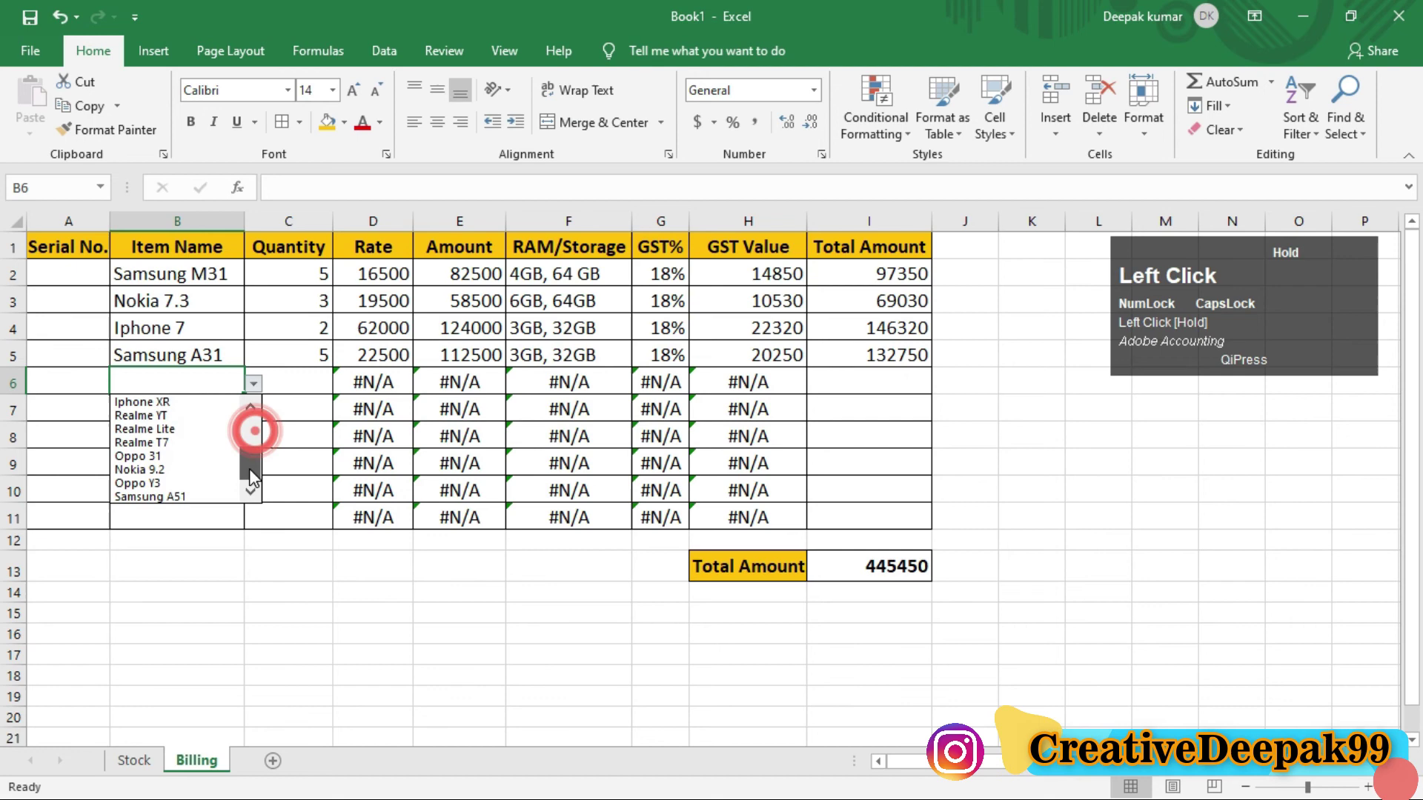
left_click(197, 469)
left_click(289, 384)
type("2")
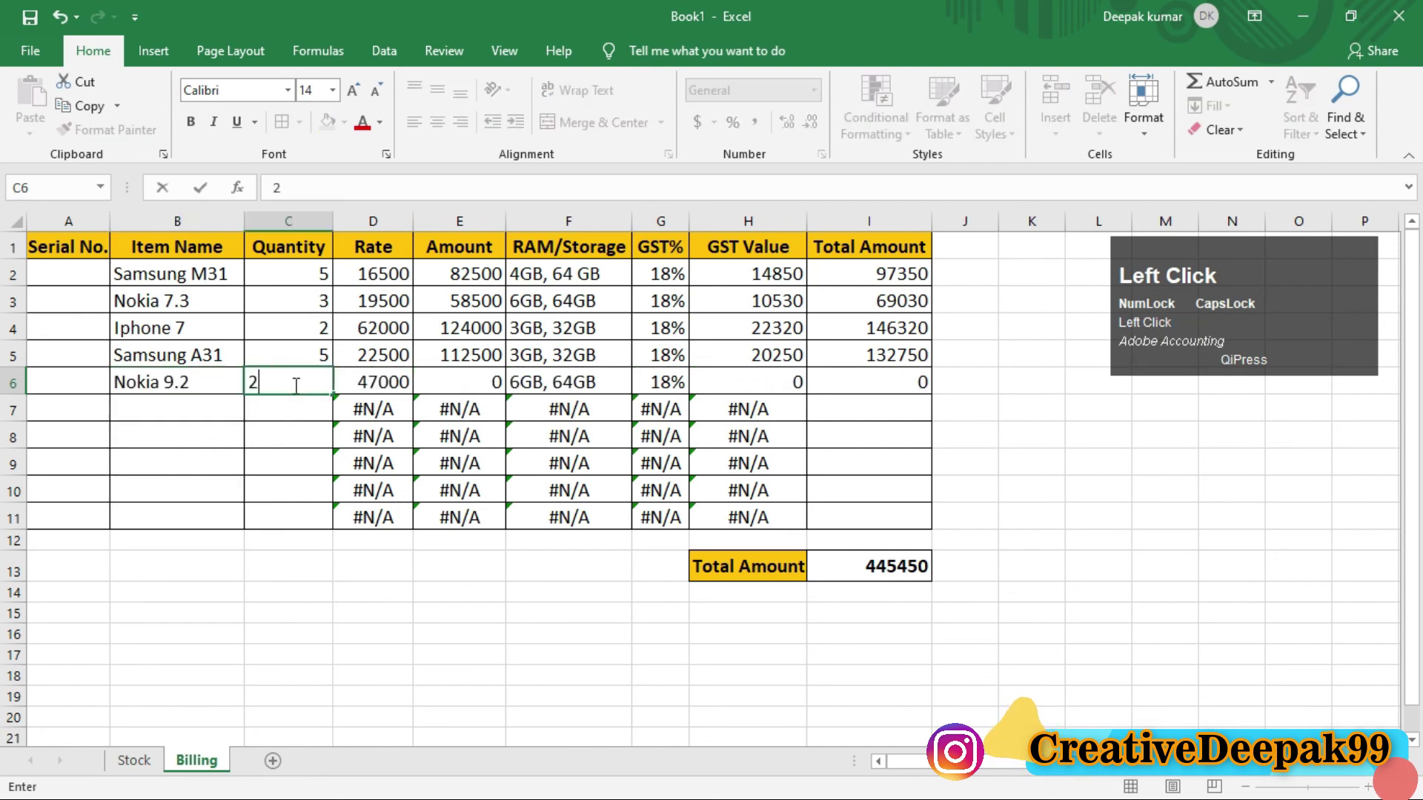
key("Return")
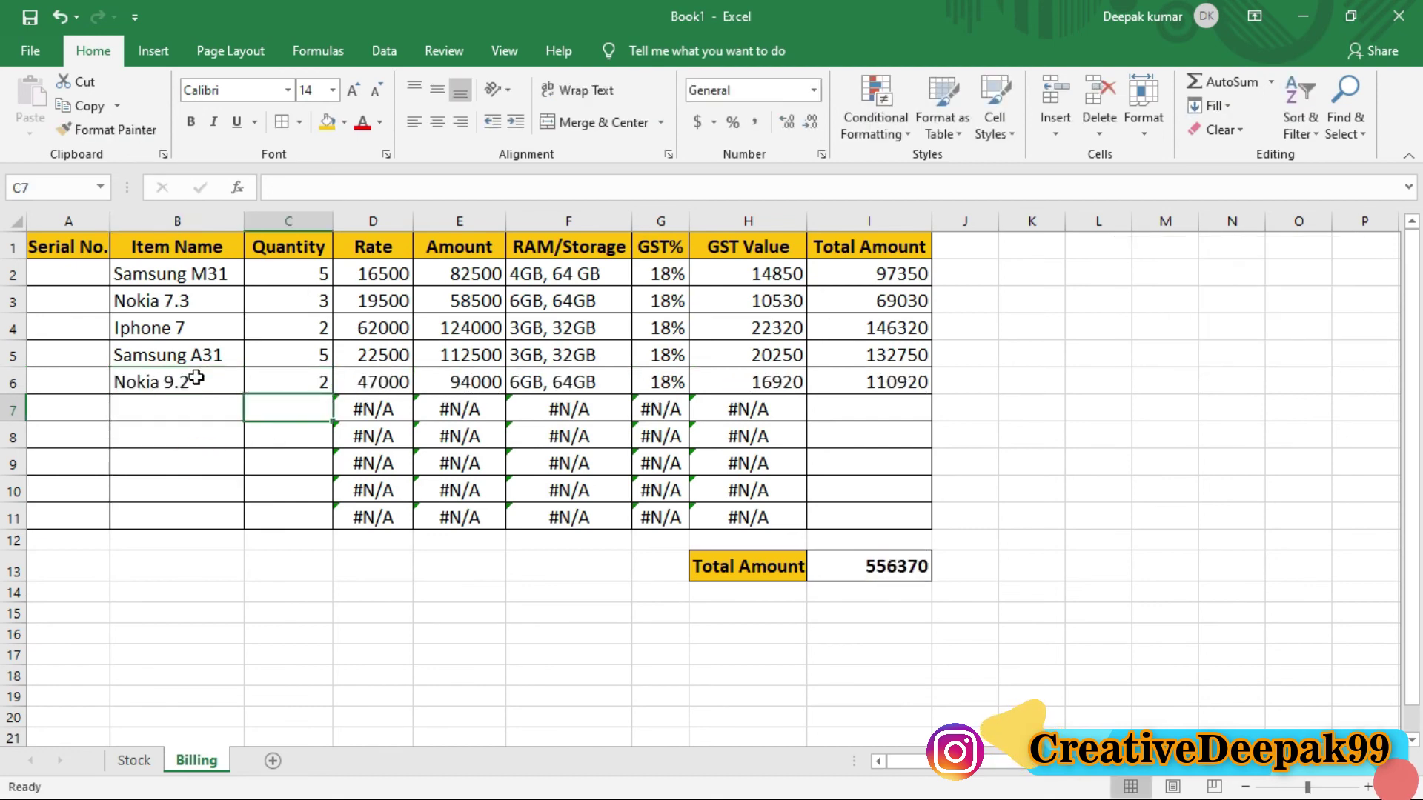
left_click(172, 389)
left_click(272, 382)
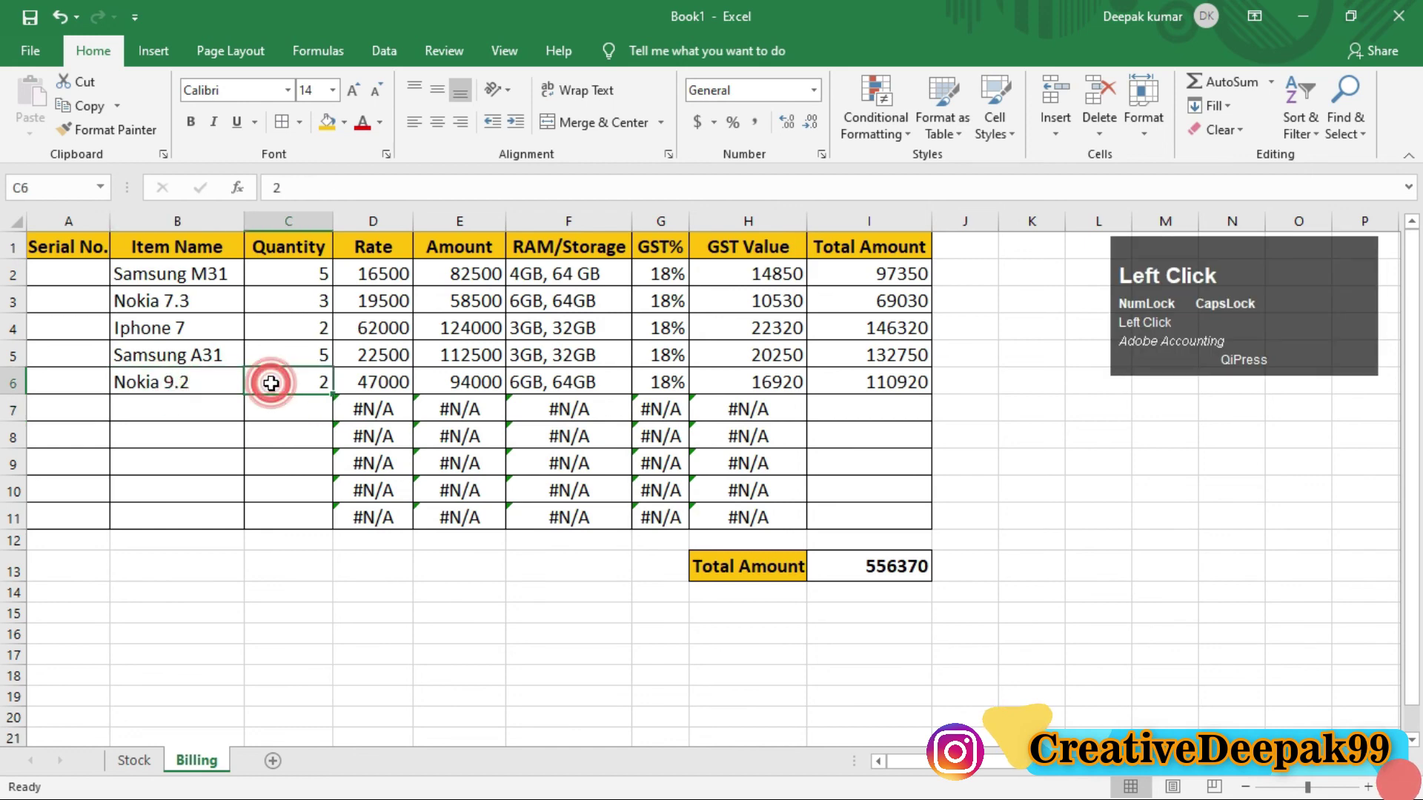
left_click(915, 568)
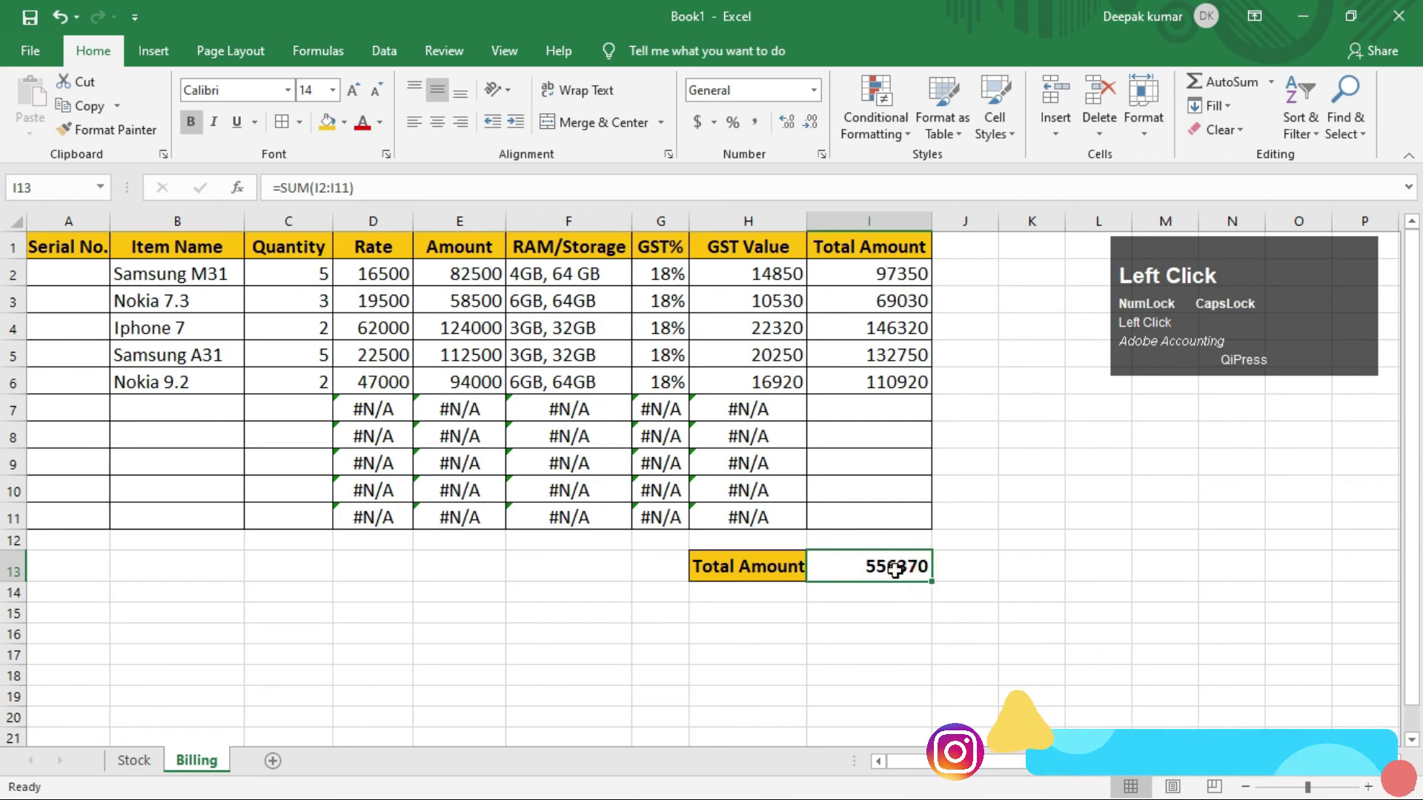
Step: Clear the item names in B2:B6 and the quantities in C2:C6
left_click(190, 273)
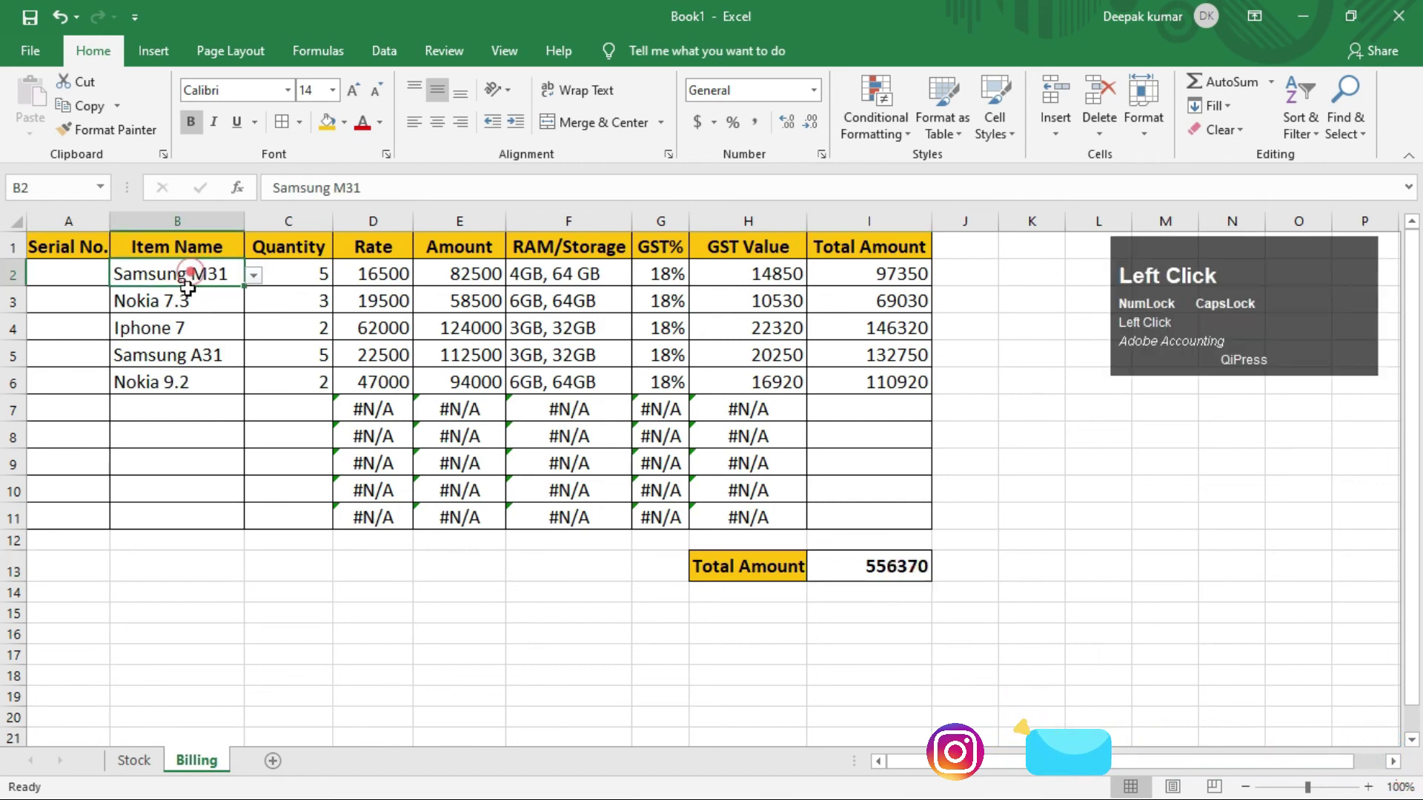
left_click_drag(188, 287, 185, 391)
key("Delete")
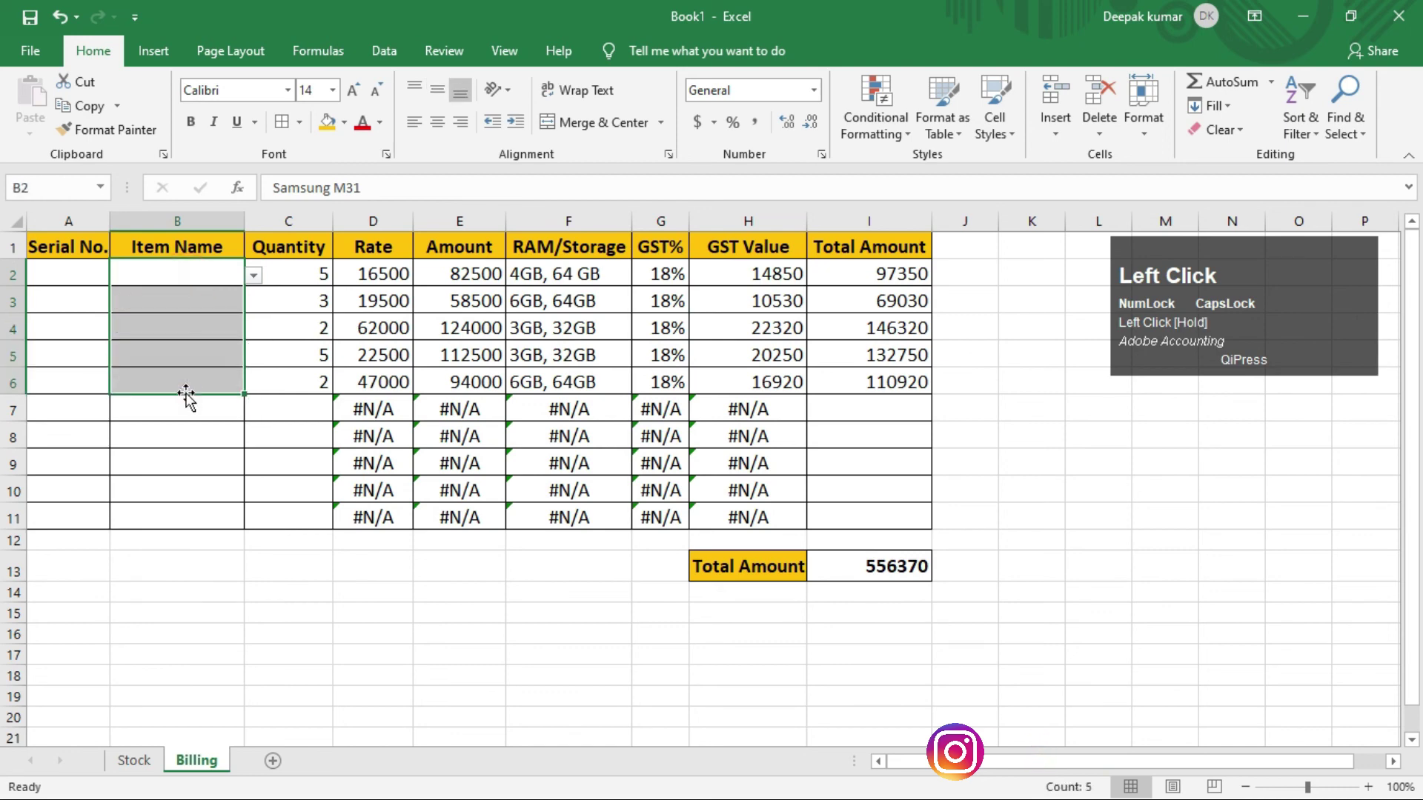
left_click_drag(304, 273, 302, 381)
key("Delete")
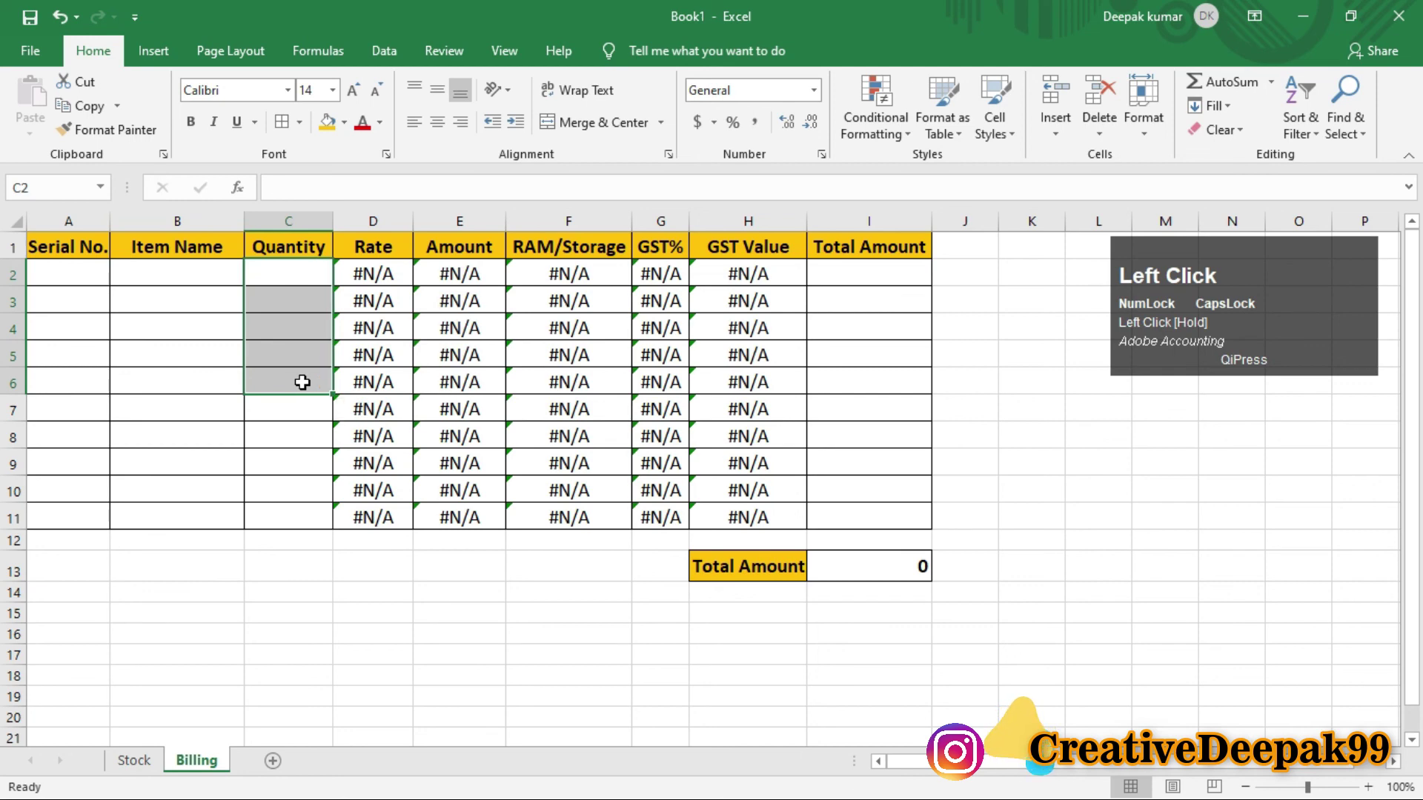
left_click(287, 372)
Step: Choose Nokia 6 from the item list in B2
left_click(175, 272)
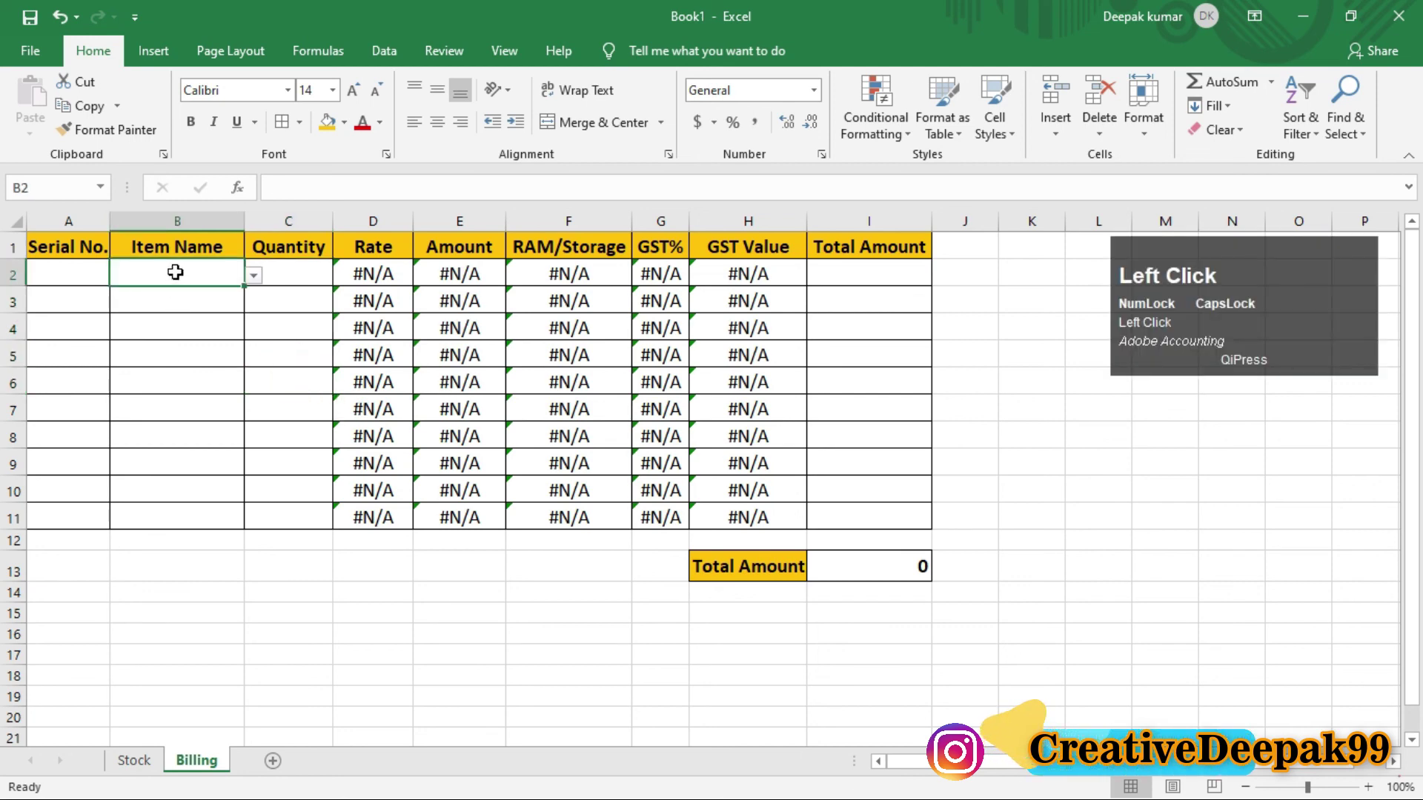
left_click(253, 275)
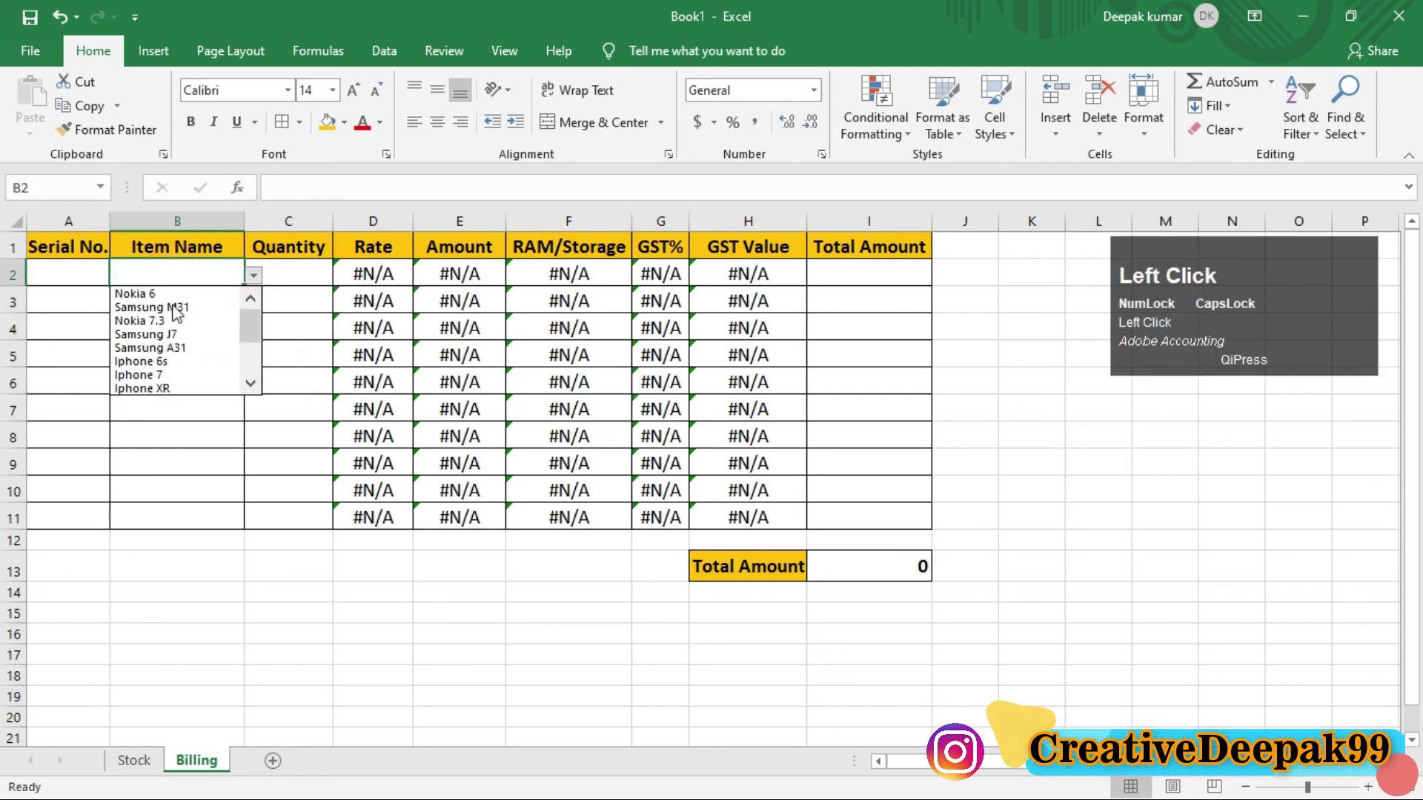
left_click(177, 294)
left_click(298, 279)
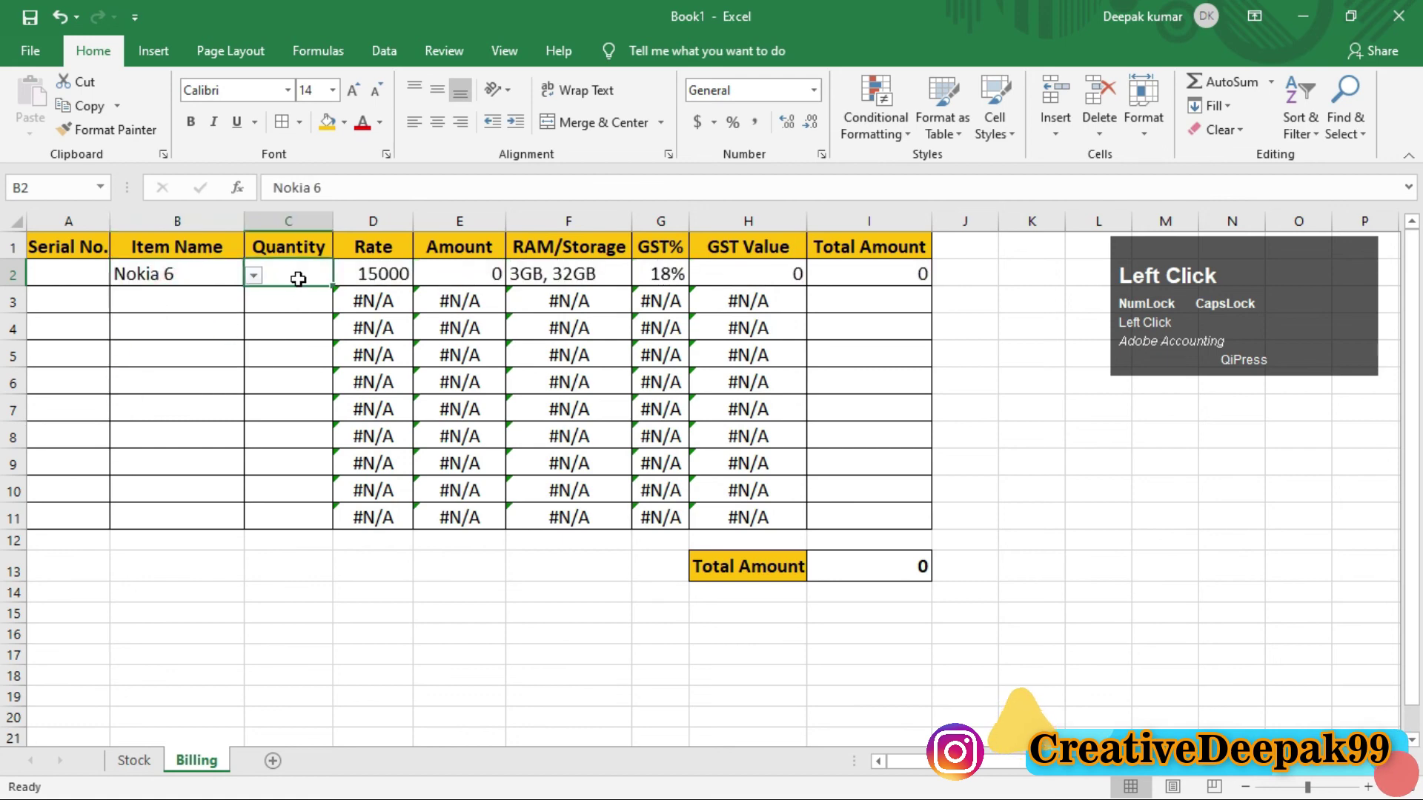
Step: Change the item in B2 to Samsung A31 from its list and set row 2's quantity to 5
left_click(219, 273)
left_click(253, 275)
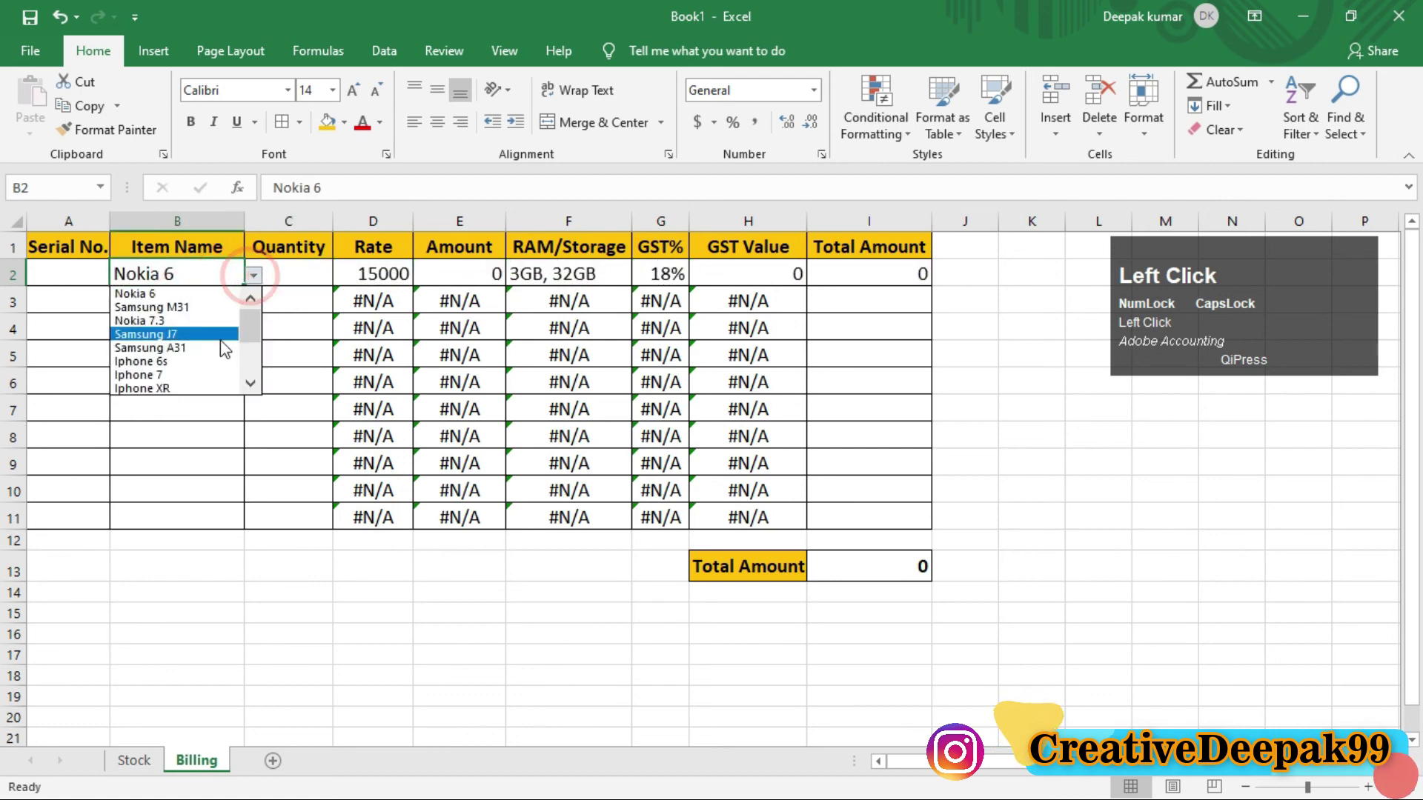
left_click(224, 348)
left_click(288, 276)
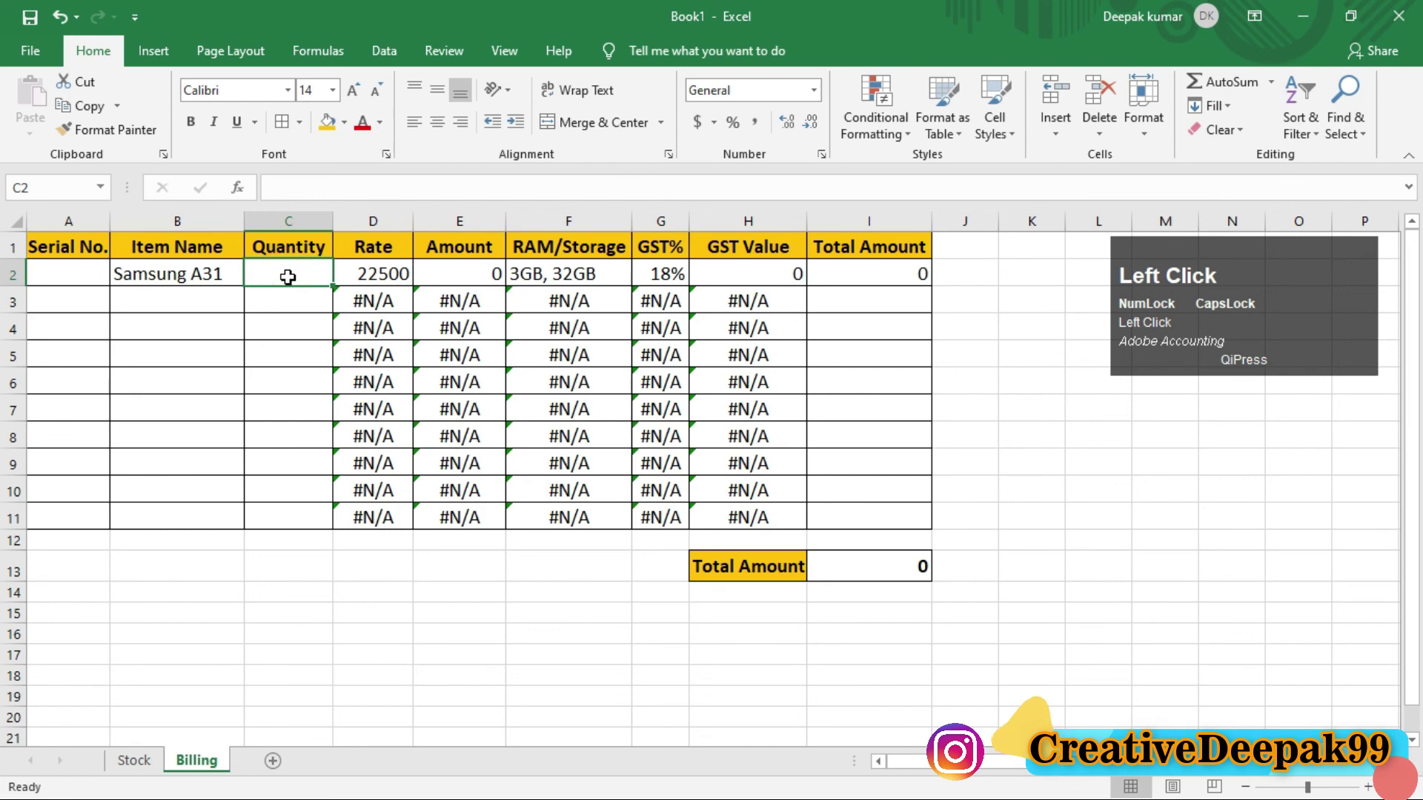
type("5")
key("Return")
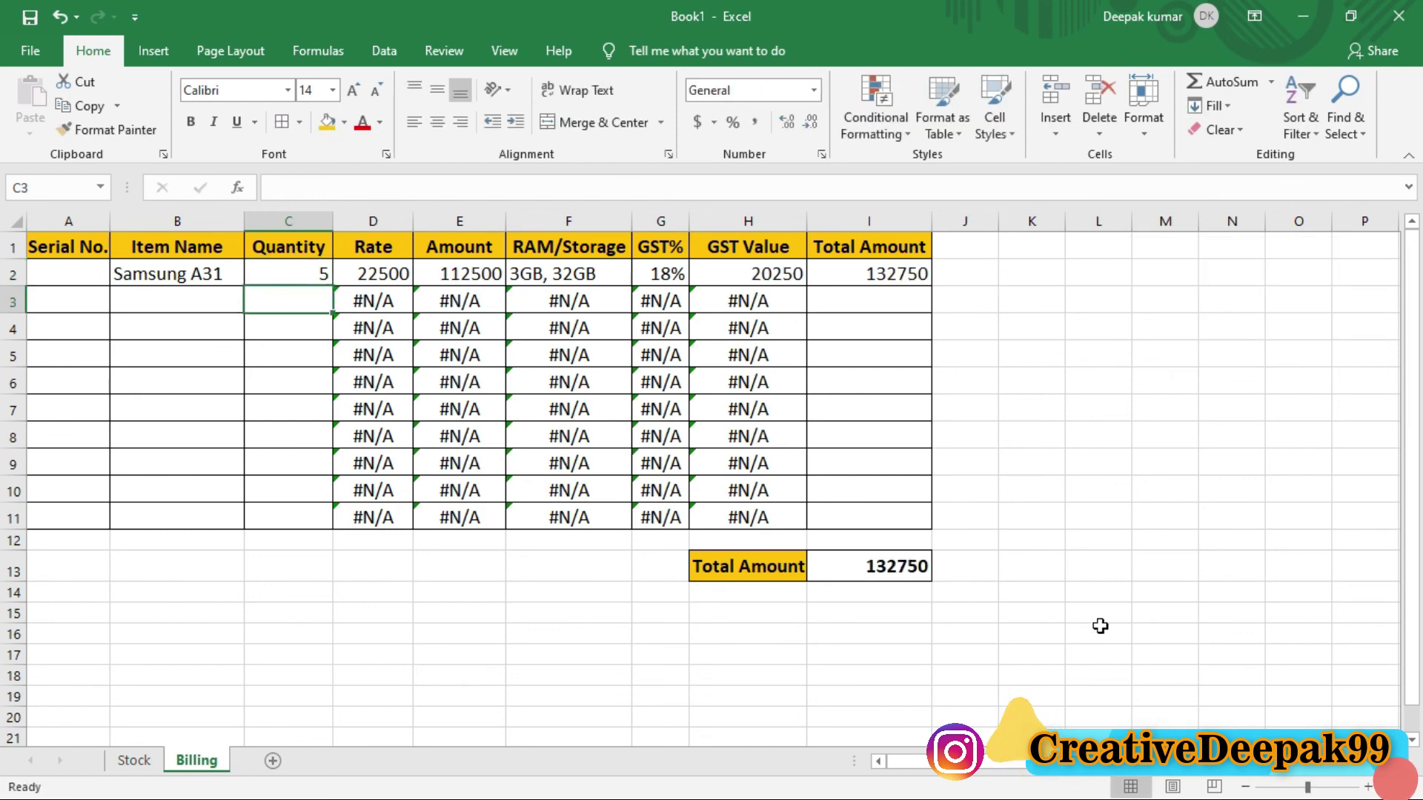
Step: Enter the serial numbers 1 through 10 in cells A2 to A11
left_click(60, 274)
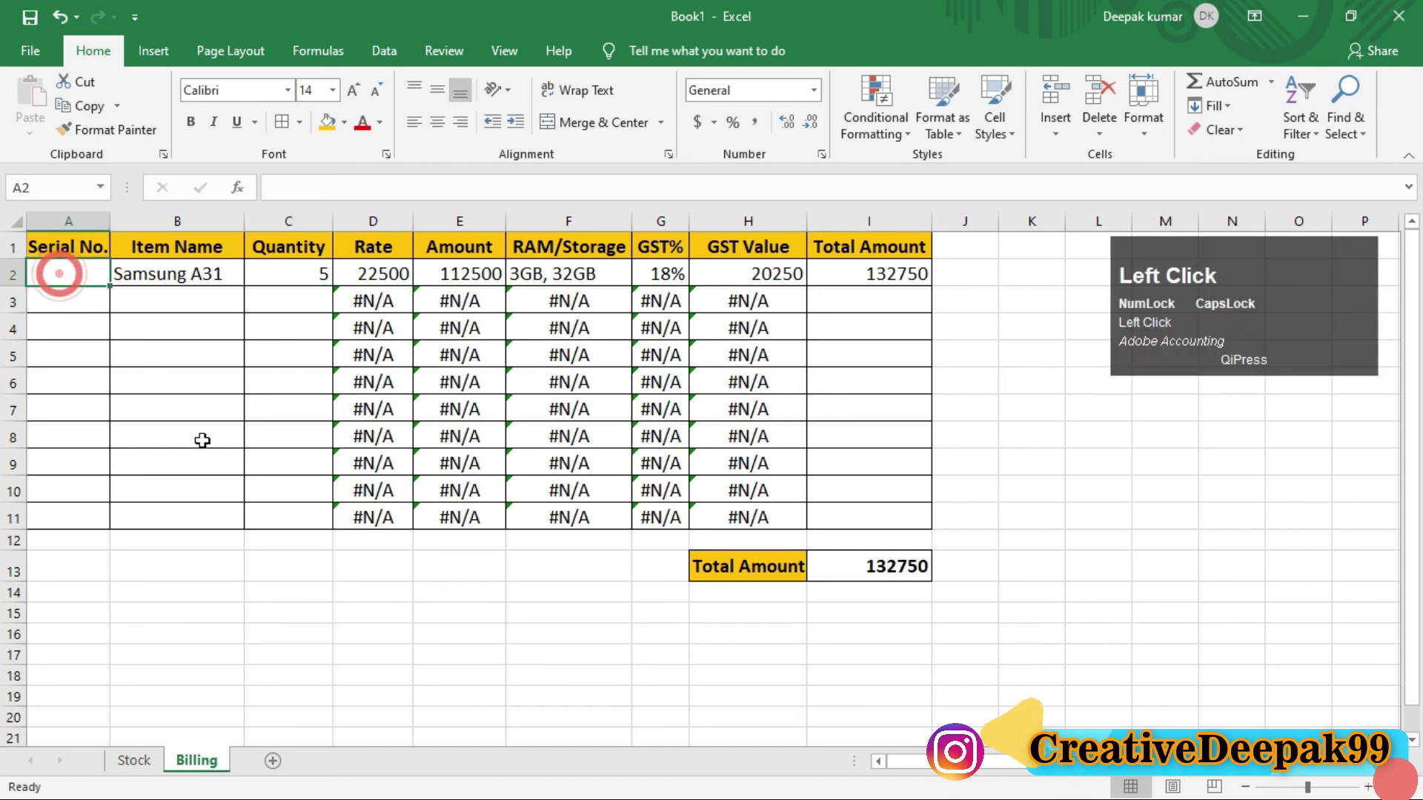
type("1")
key("Return")
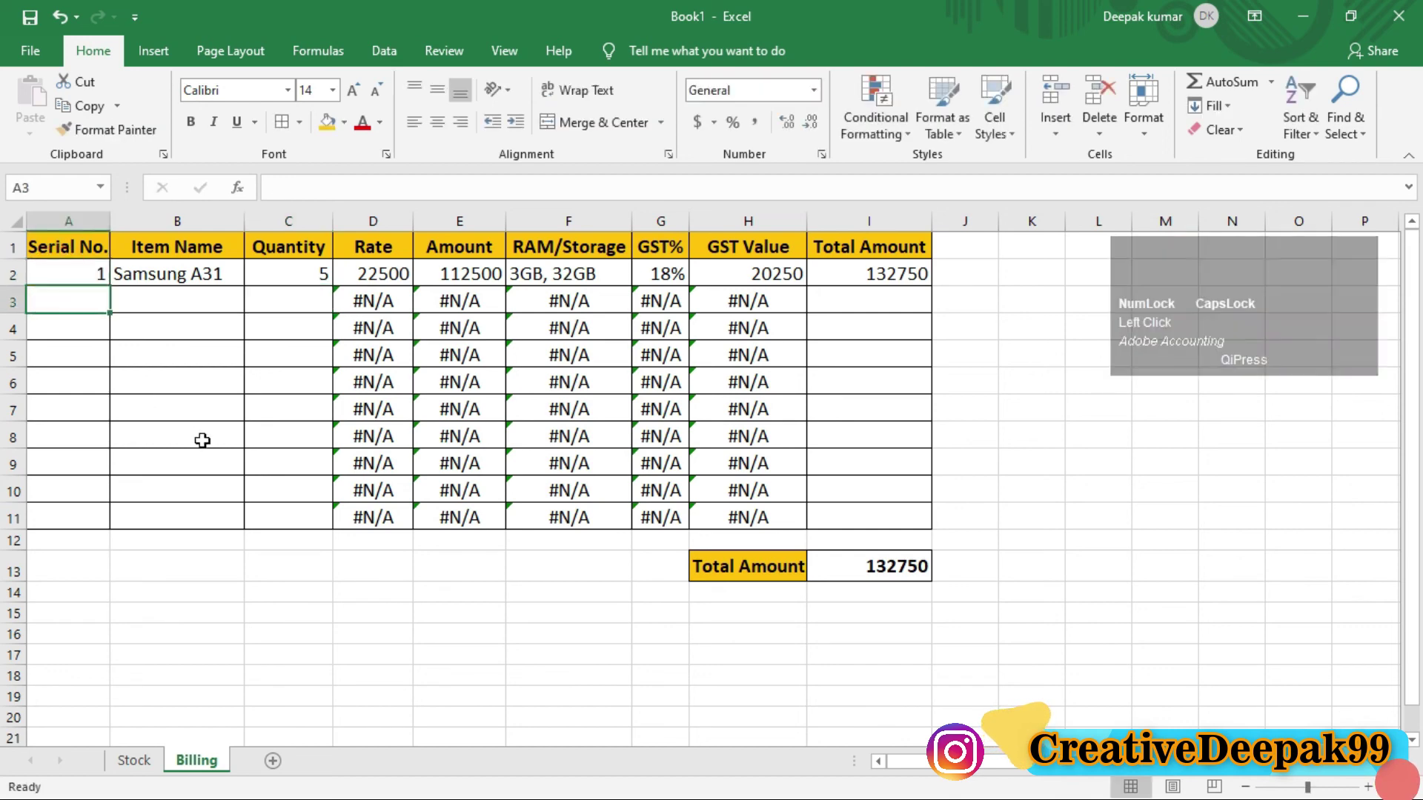
type("2")
key("Return")
type("3")
key("Return")
type("4")
key("Return")
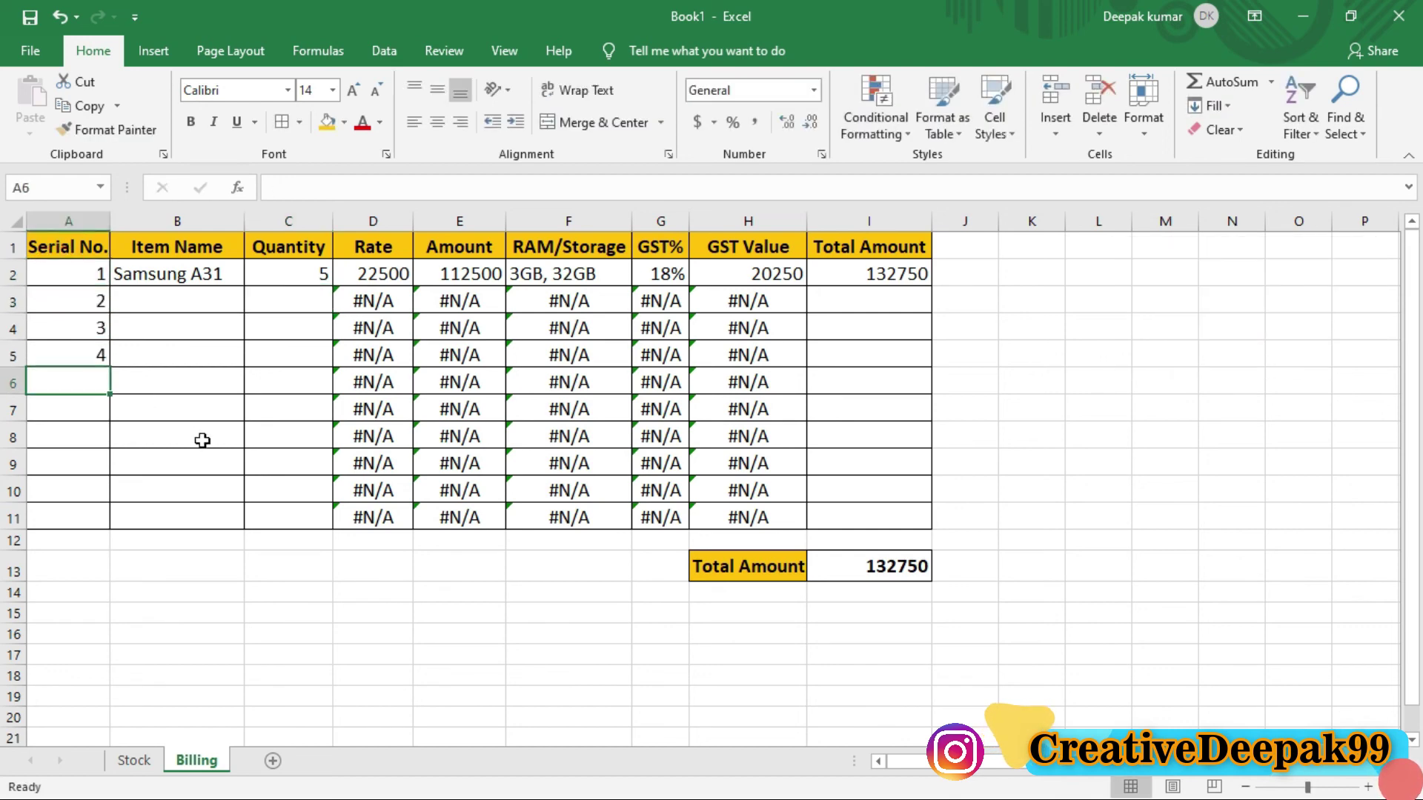
type("5")
key("Return")
type("6")
key("Return")
type("7")
key("Return")
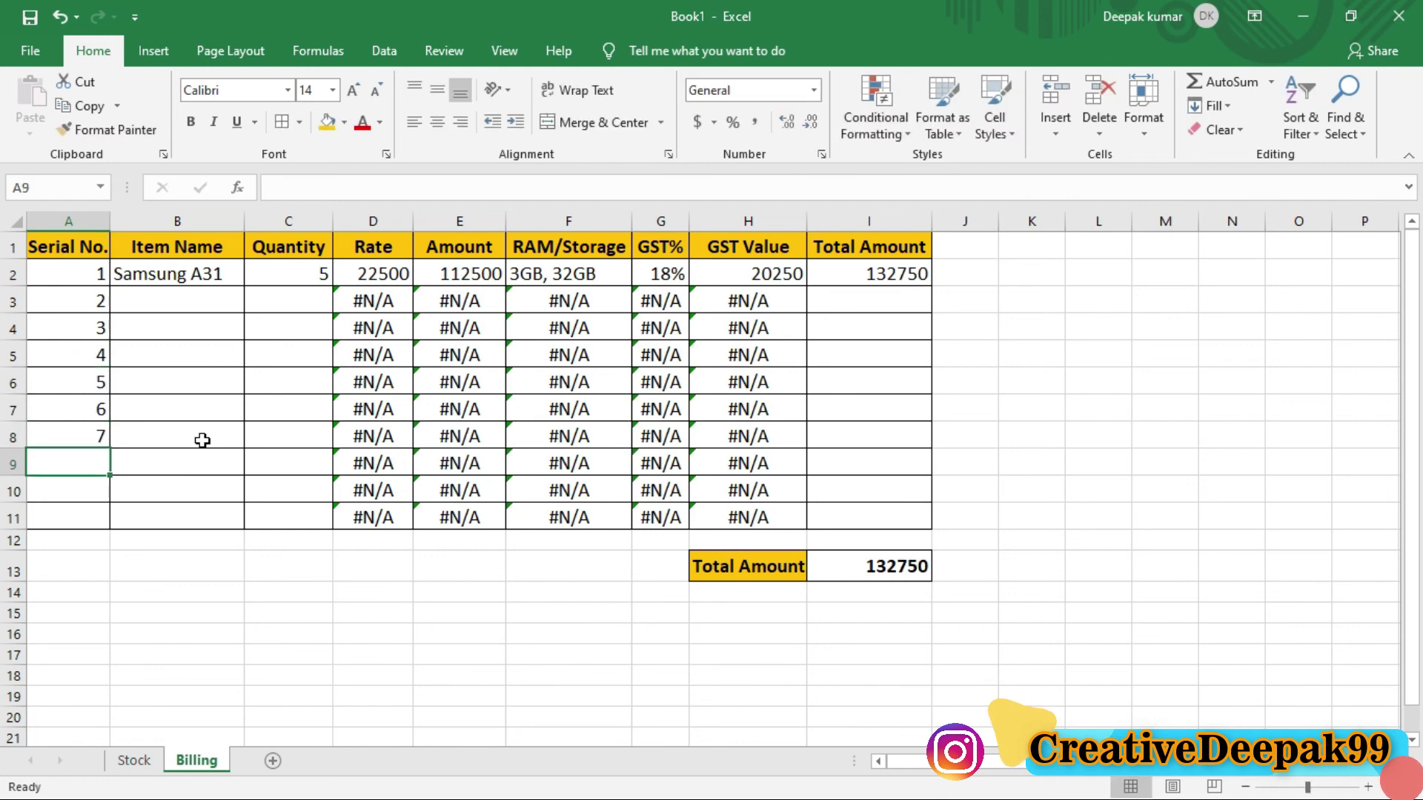
type("8")
key("Return")
type("9")
key("Return")
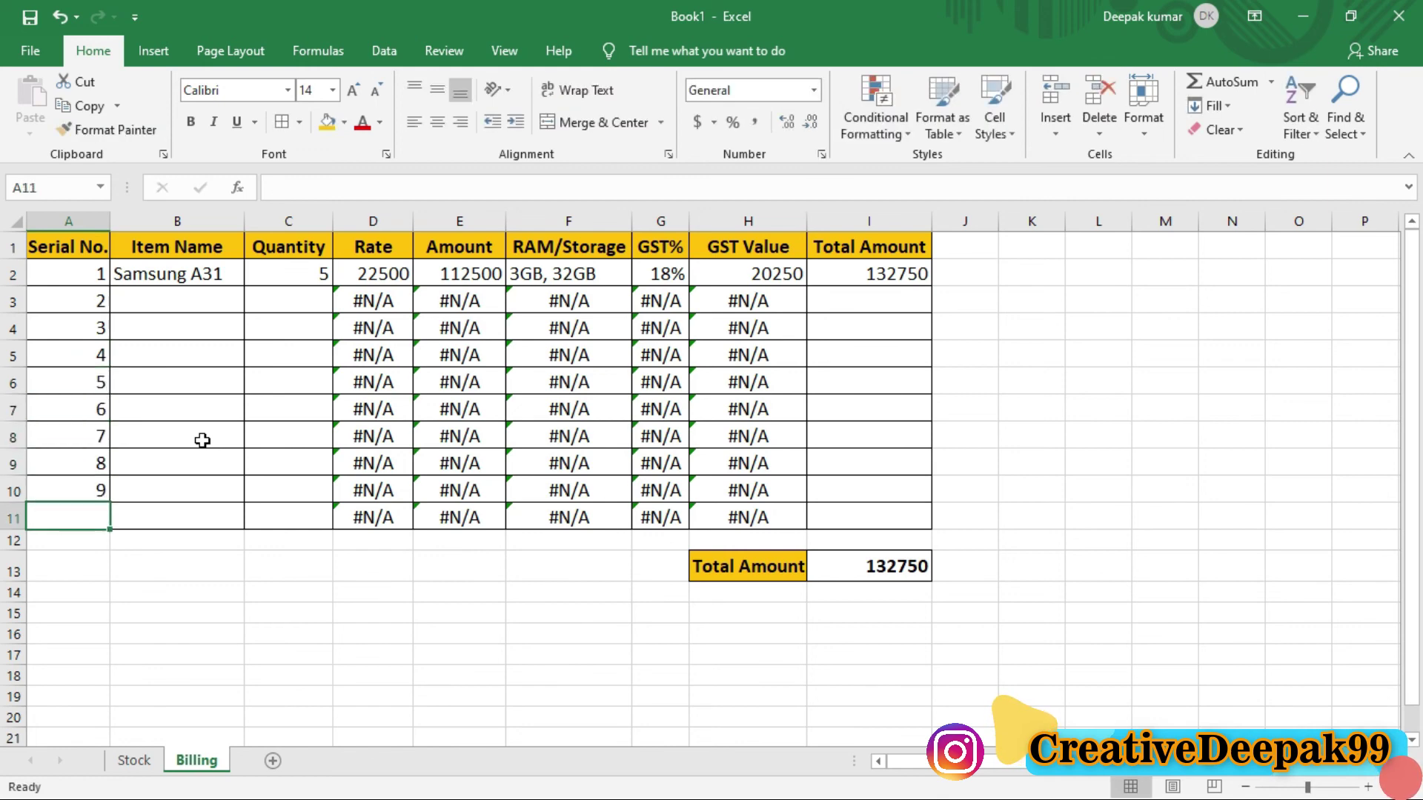
type("10")
key("Return")
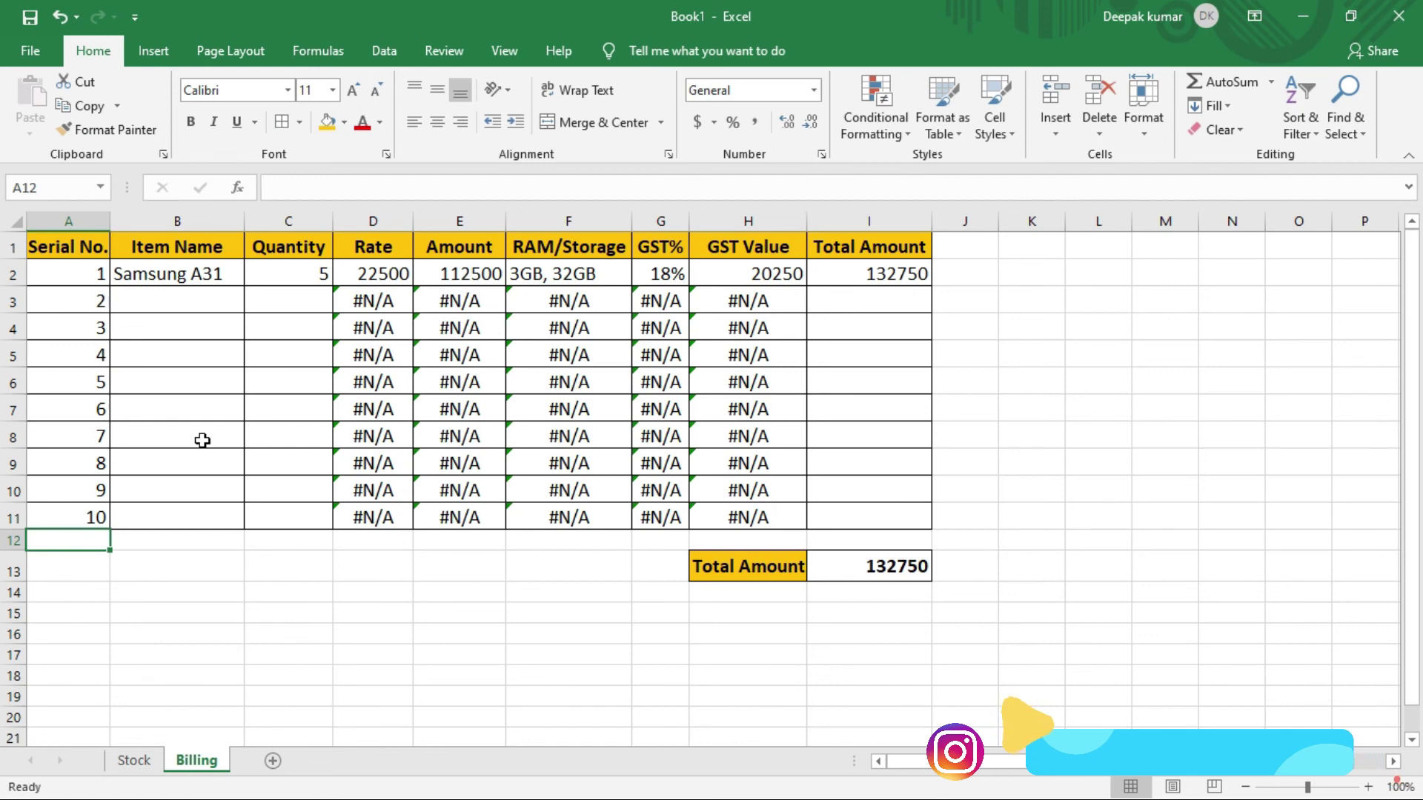
Step: Center the serial numbers in A2:A11 horizontally
left_click_drag(70, 274, 79, 517)
left_click(437, 123)
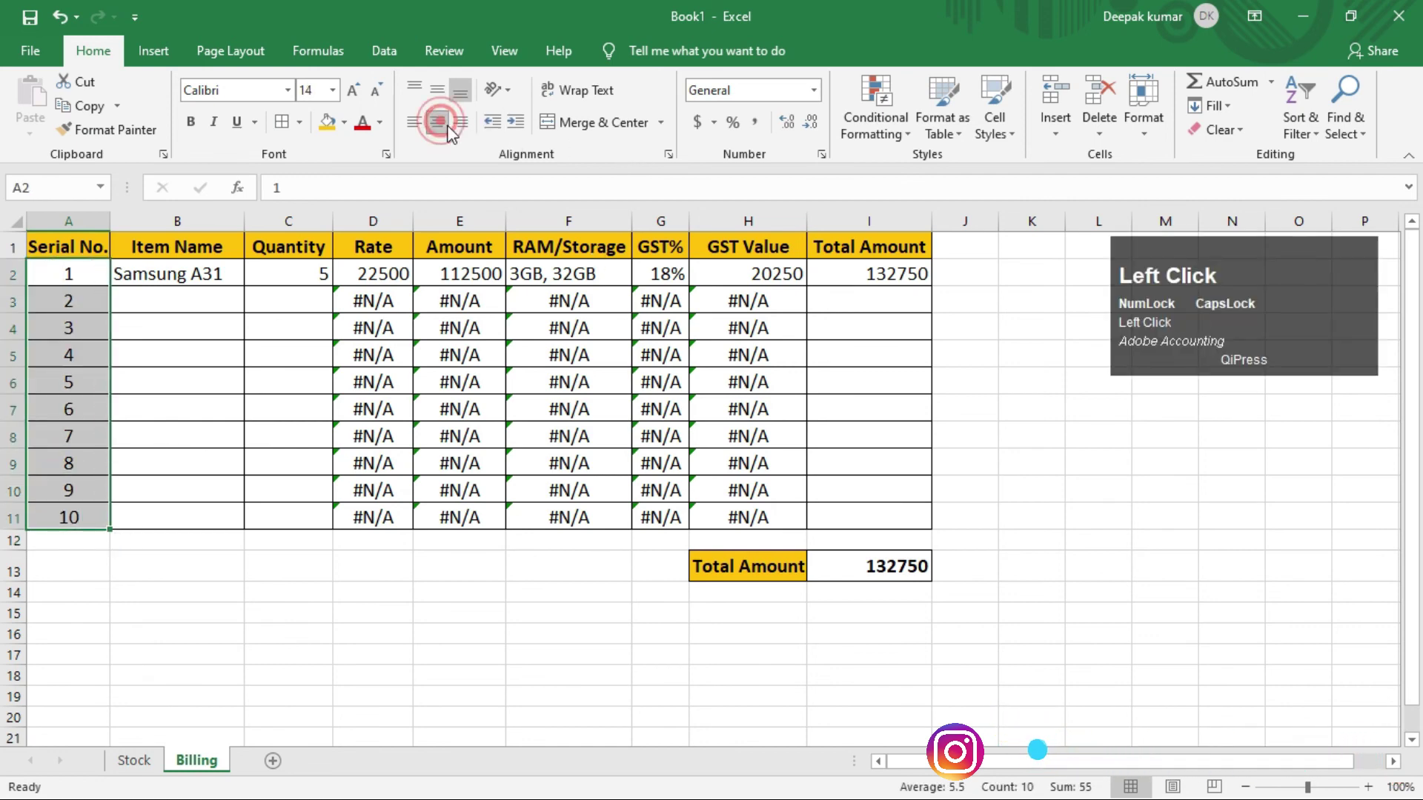
left_click(157, 352)
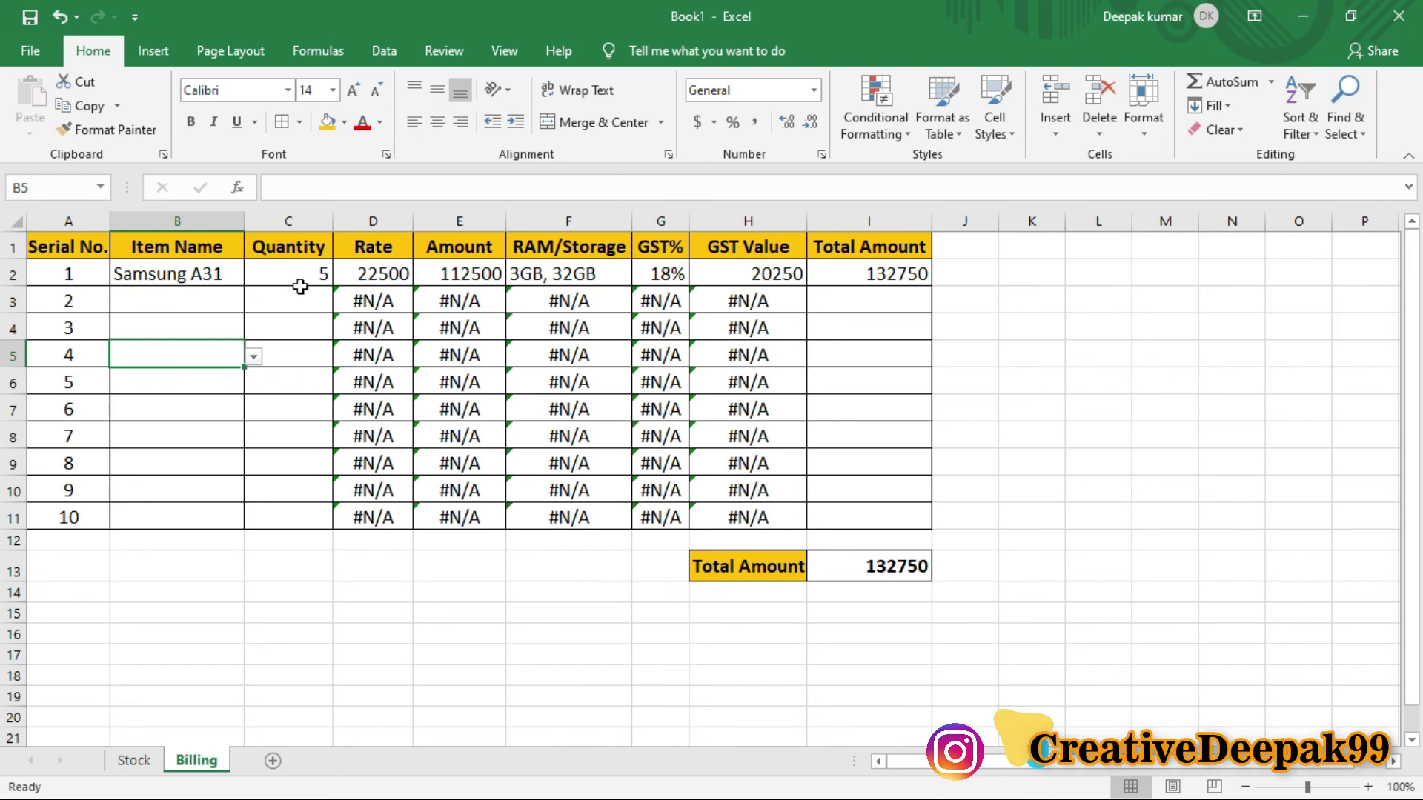
Step: Review the formulas for Amount in E2, GST Value in H2, and Total Amount in I2, I4 and I5
left_click(458, 274)
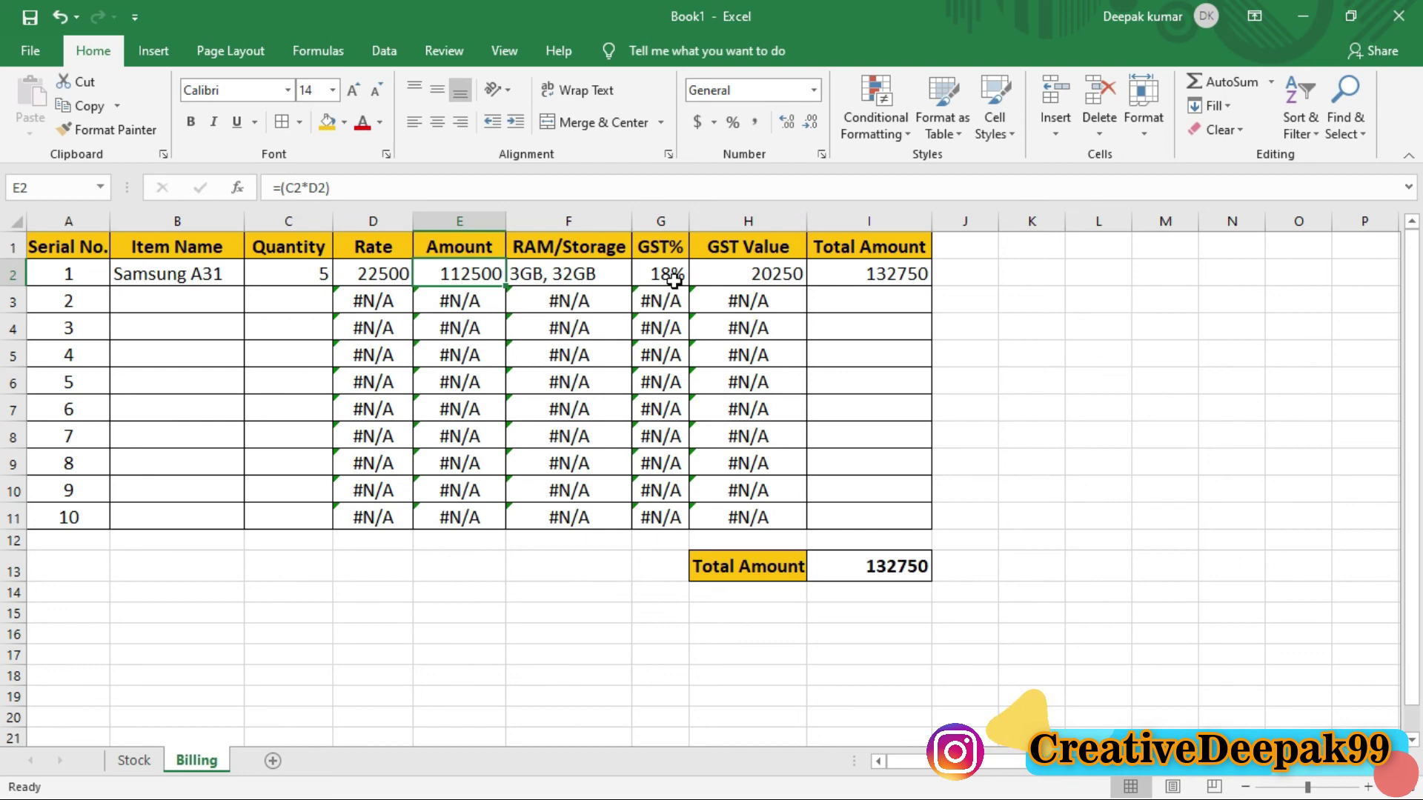
left_click(754, 279)
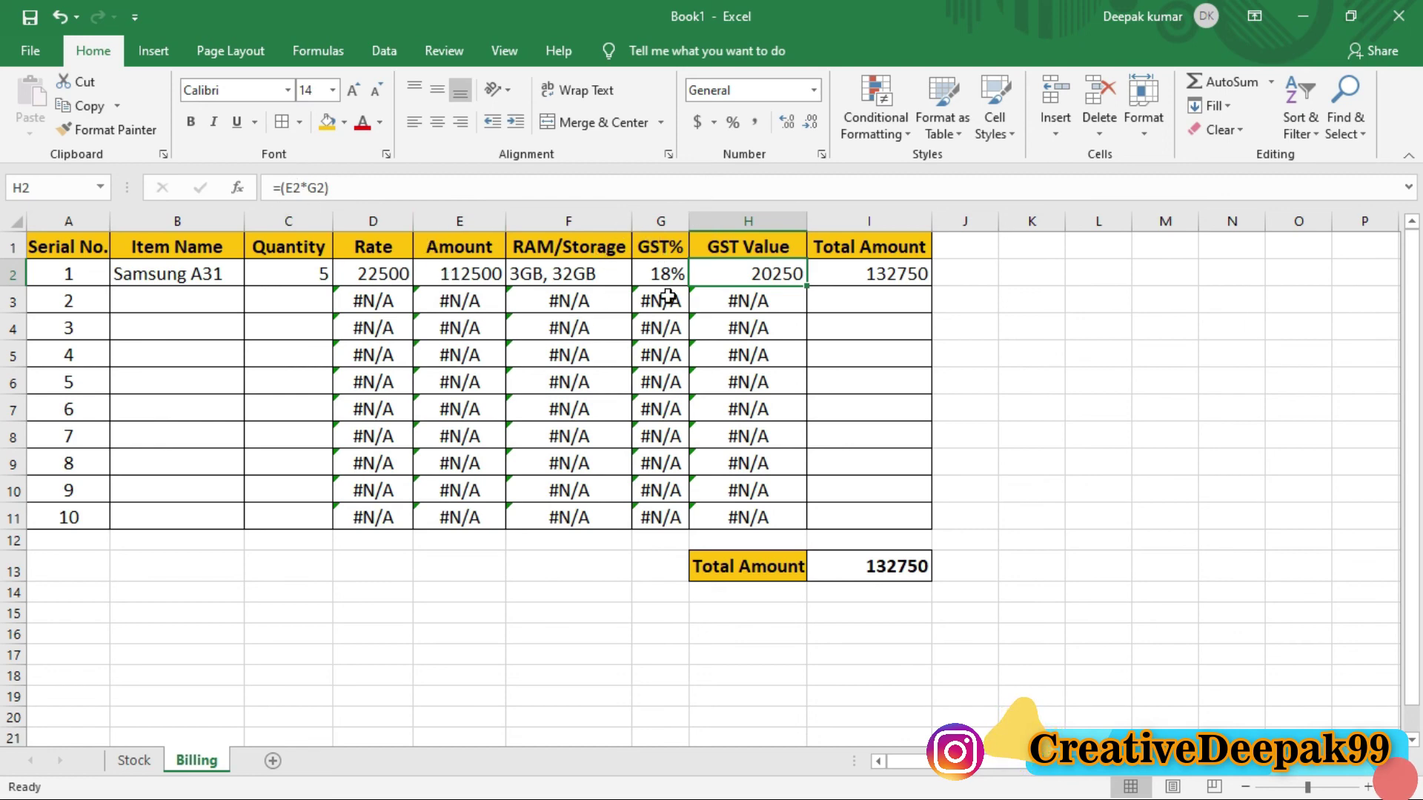
left_click(853, 277)
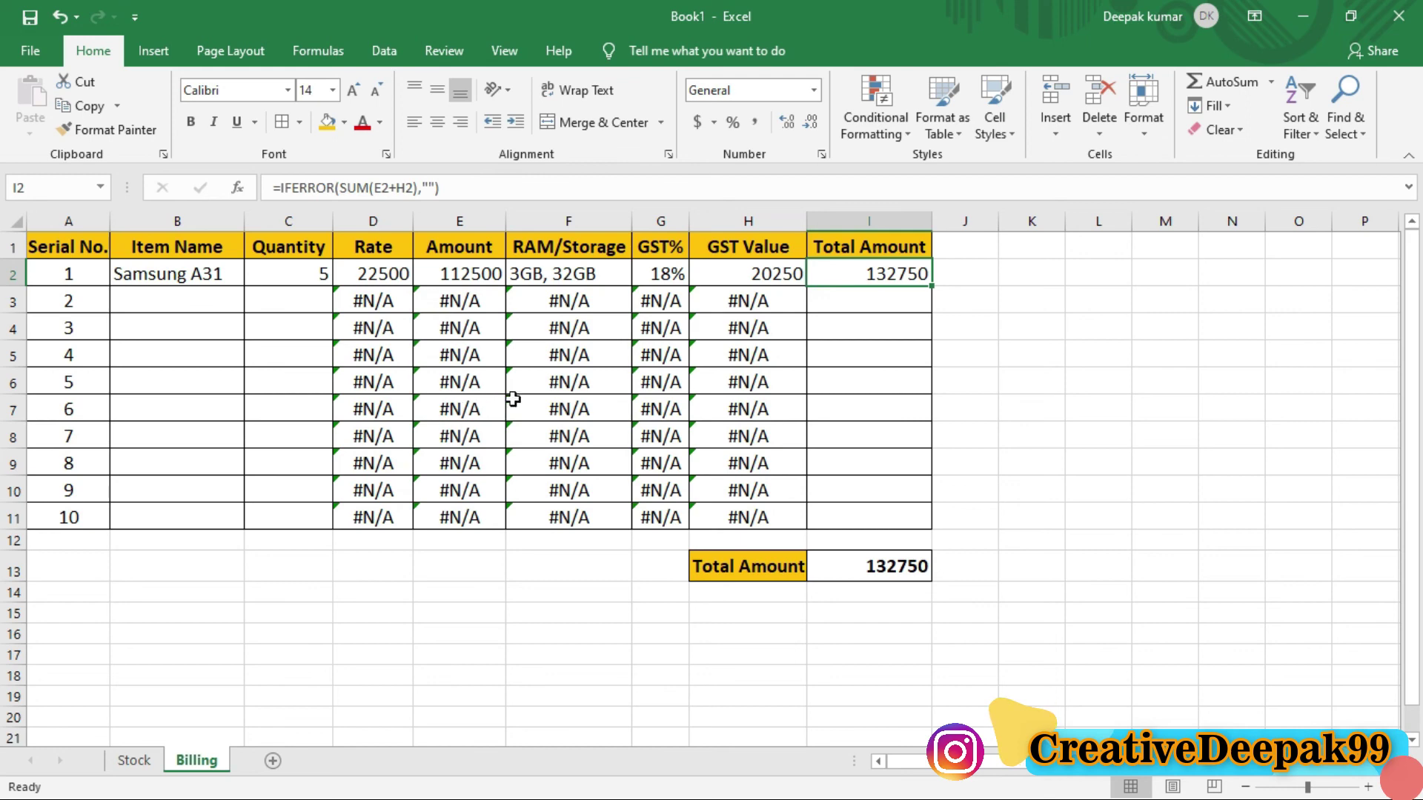
left_click(912, 322)
left_click(901, 354)
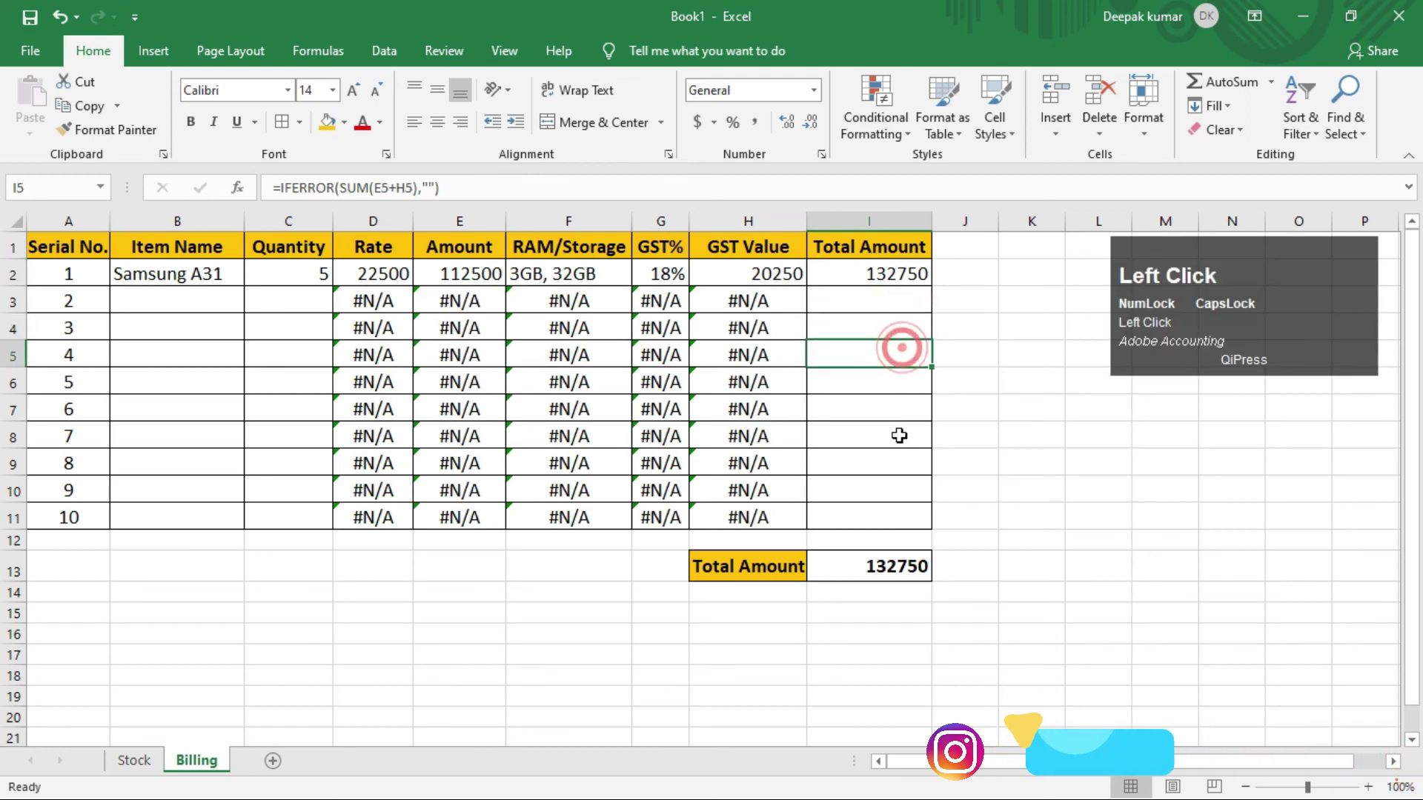
Step: Examine the IFERROR formulas of the Total Amount column in cells I4 to I8
left_click(898, 433)
left_click(898, 356)
left_click(897, 403)
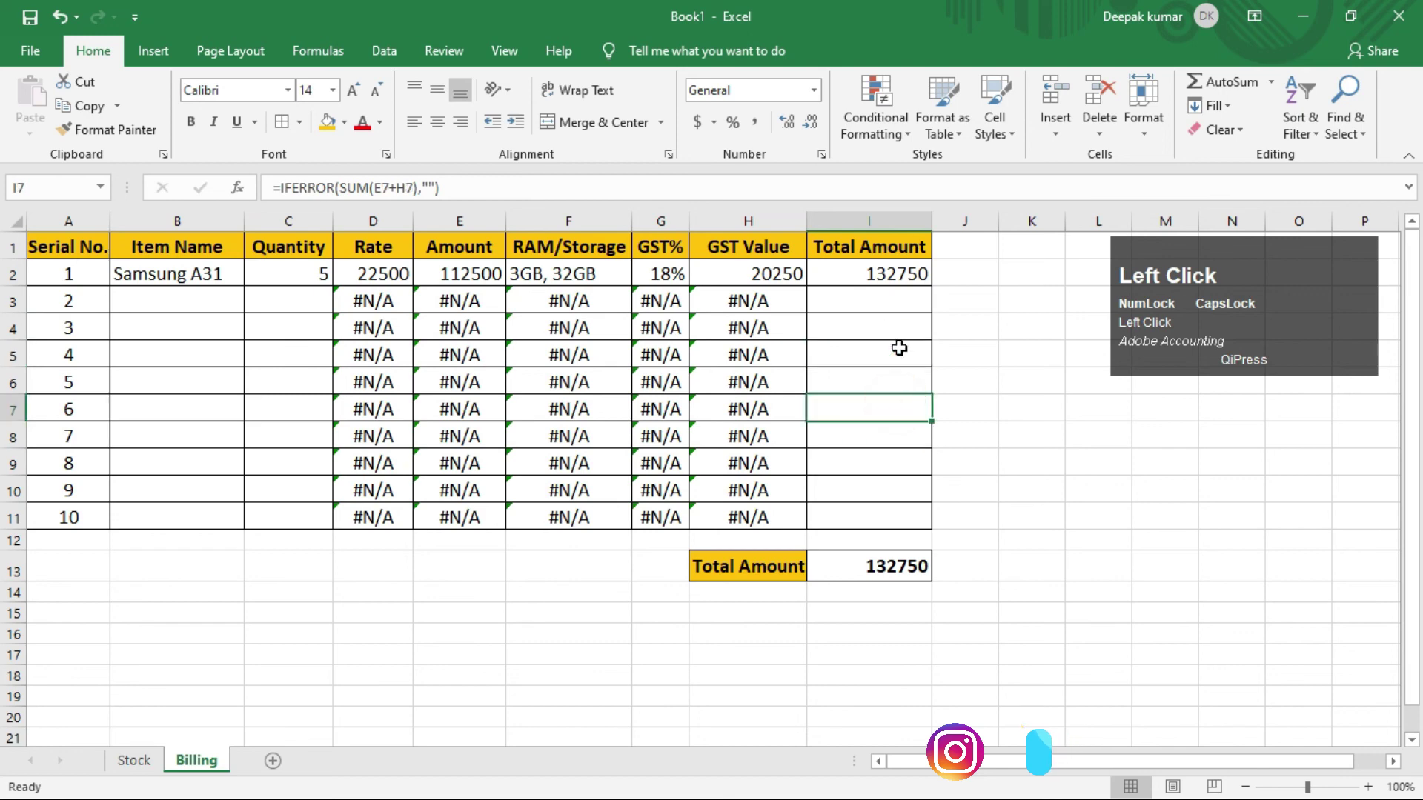
left_click(898, 434)
left_click(906, 375)
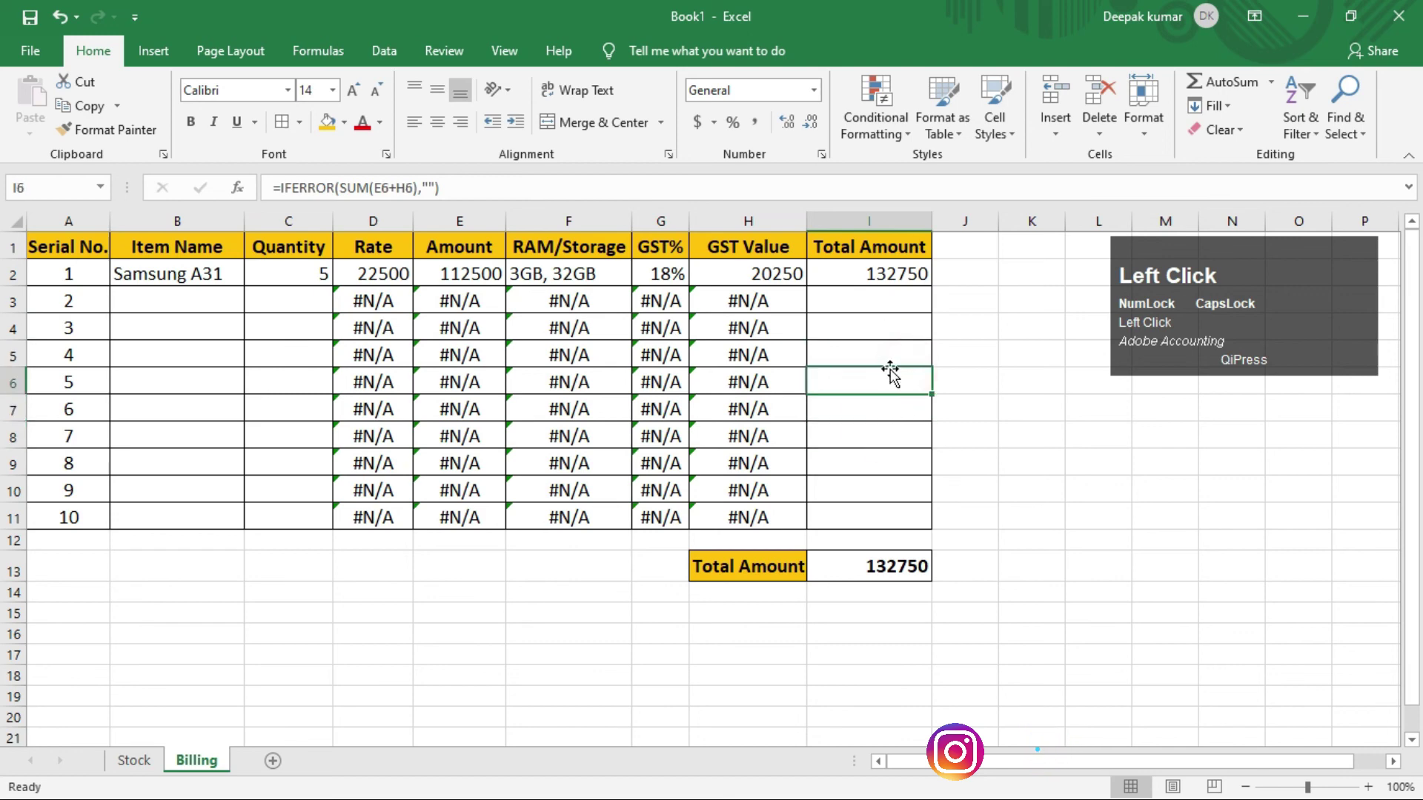
left_click(878, 338)
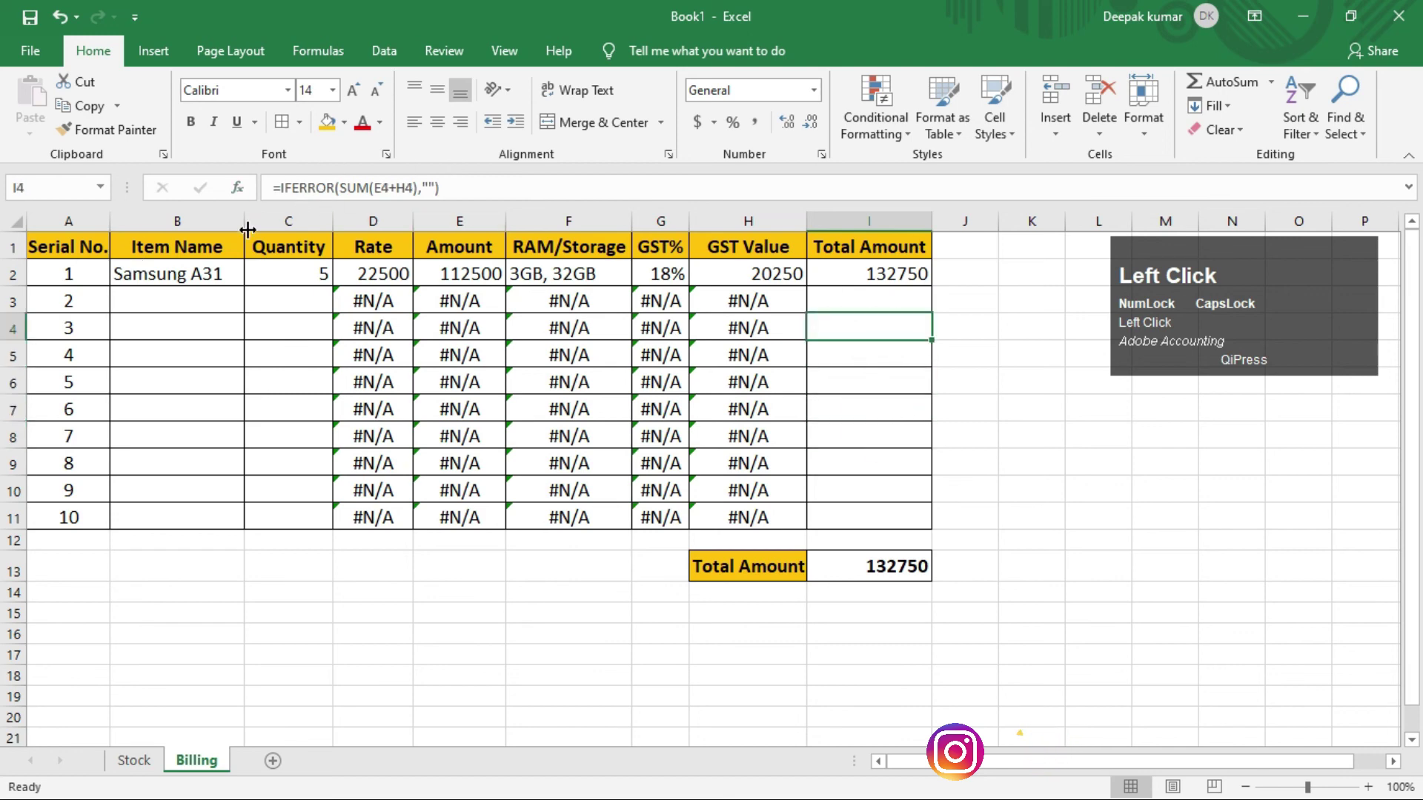
left_click(875, 364)
left_click(879, 428)
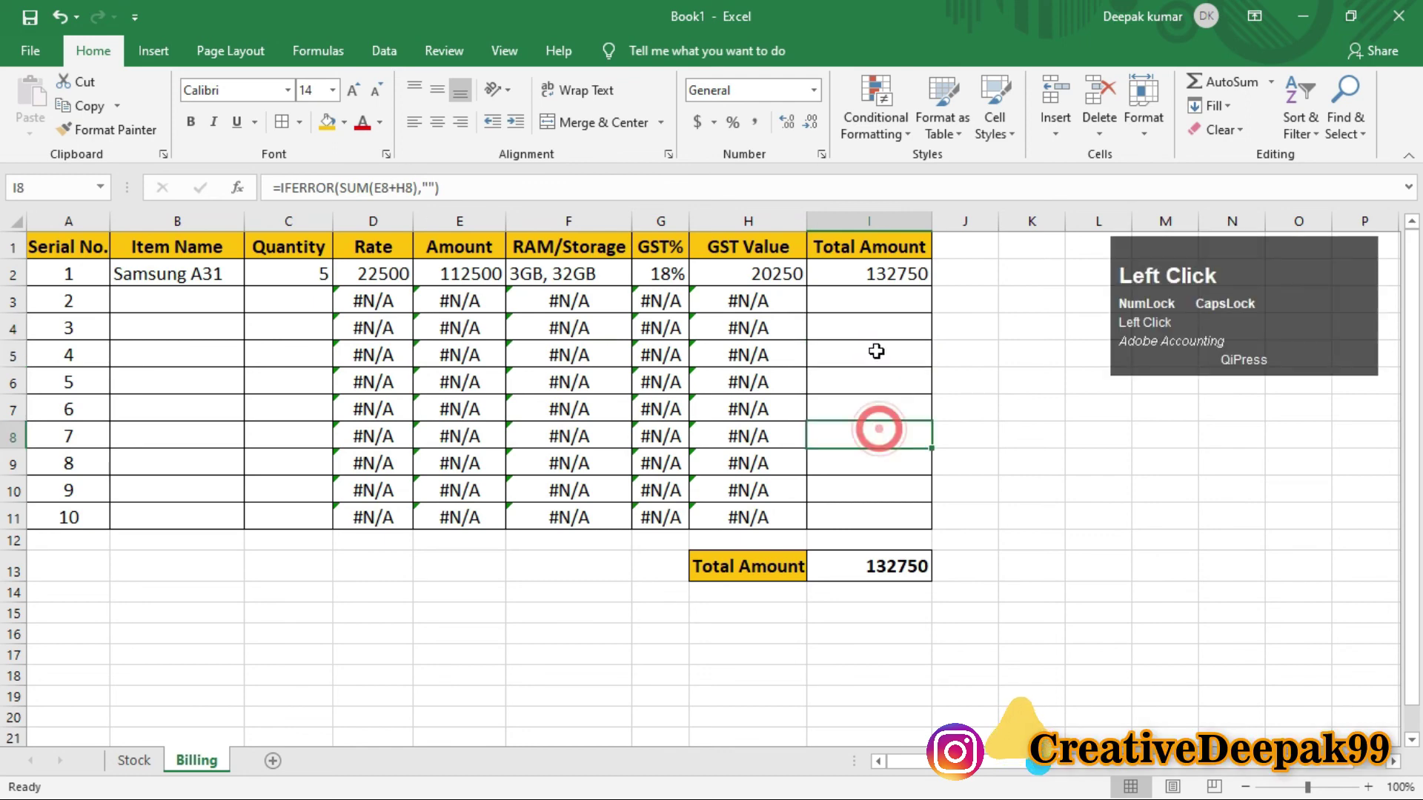
left_click(876, 354)
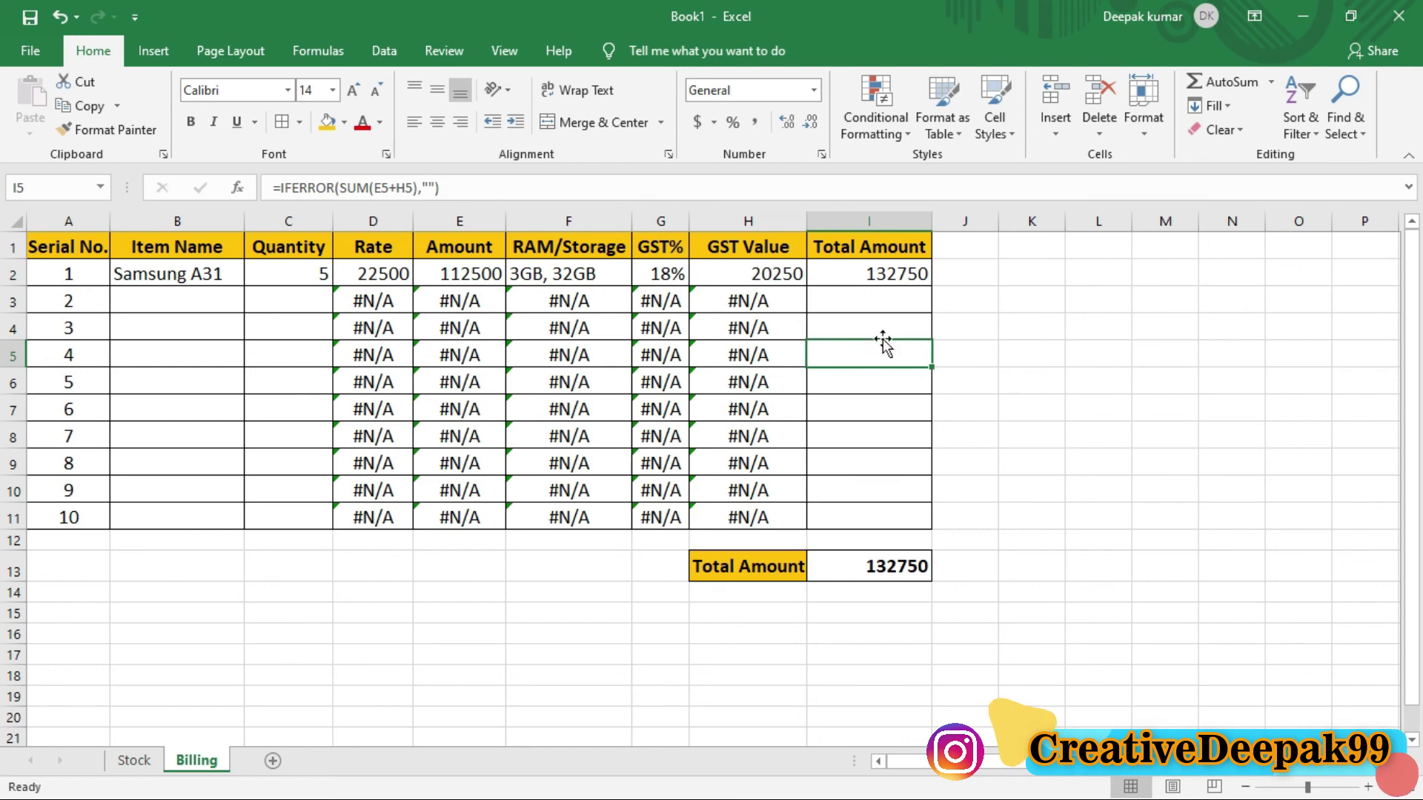
Step: Inspect the formulas of the #N/A cells in the Amount, RAM/Storage, GST% and GST Value columns, including the error options for H6
left_click(469, 306)
left_click(458, 330)
left_click(593, 338)
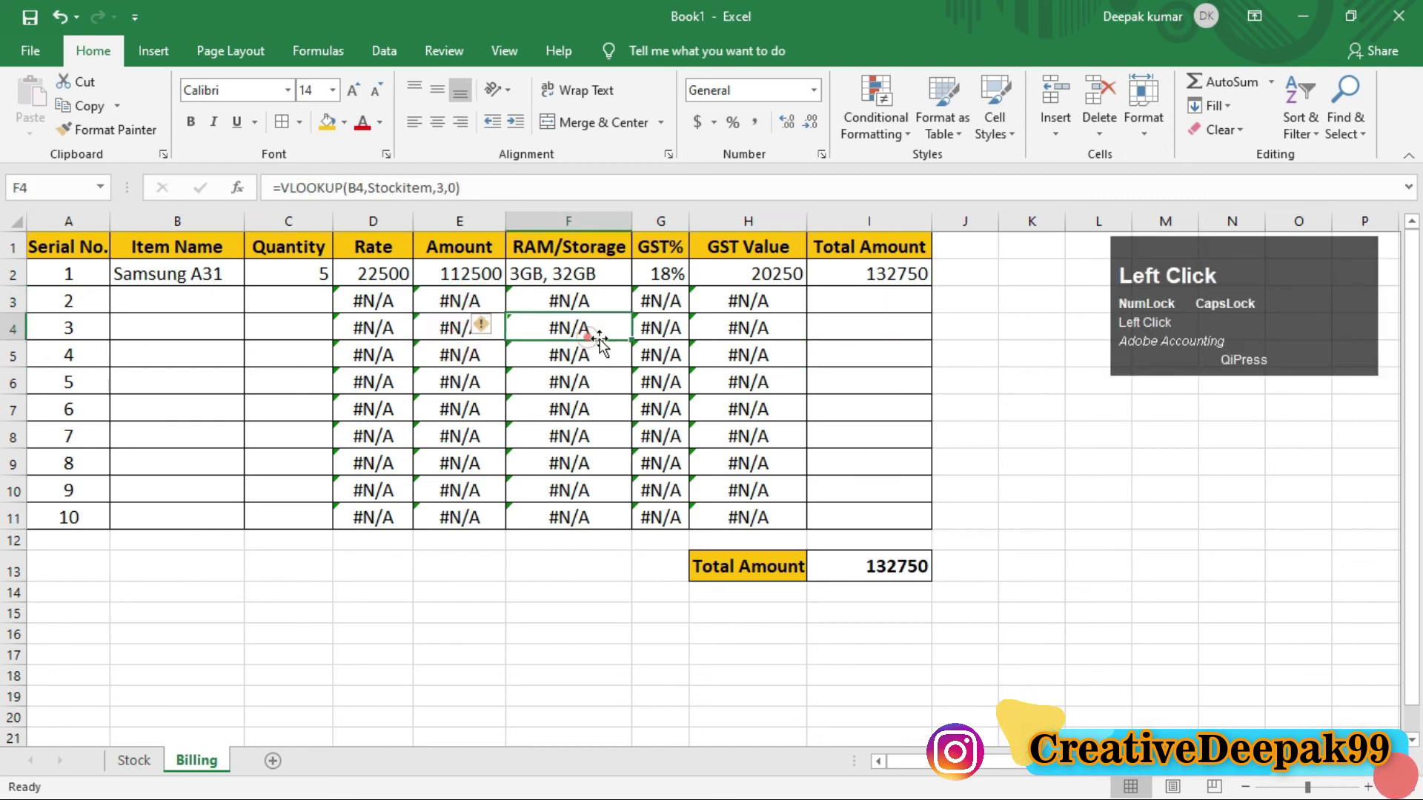
left_click(669, 352)
left_click(732, 327)
left_click(728, 384)
left_click(659, 380)
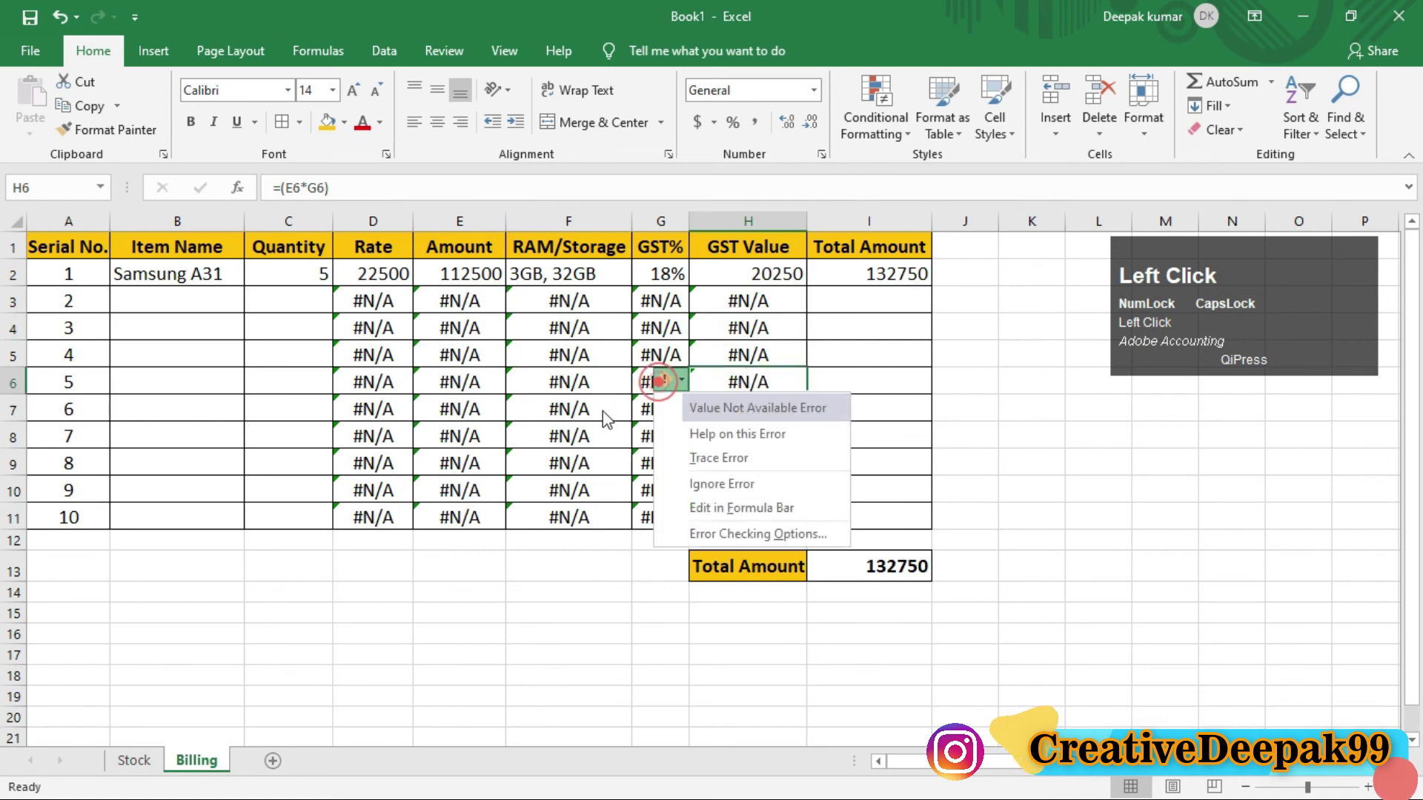
left_click(556, 383)
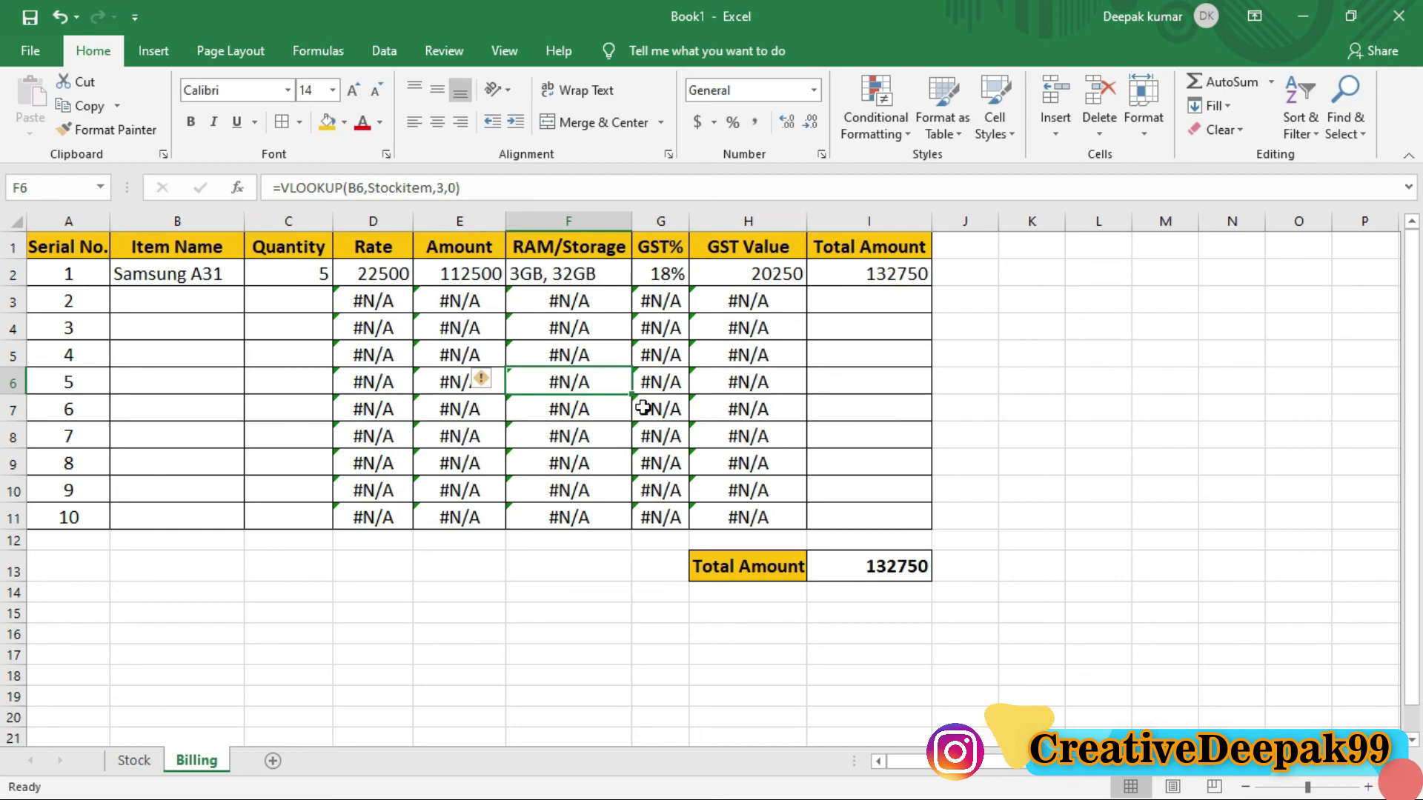
Step: Recheck the Total Amount formulas from I11 up to I3
left_click(880, 520)
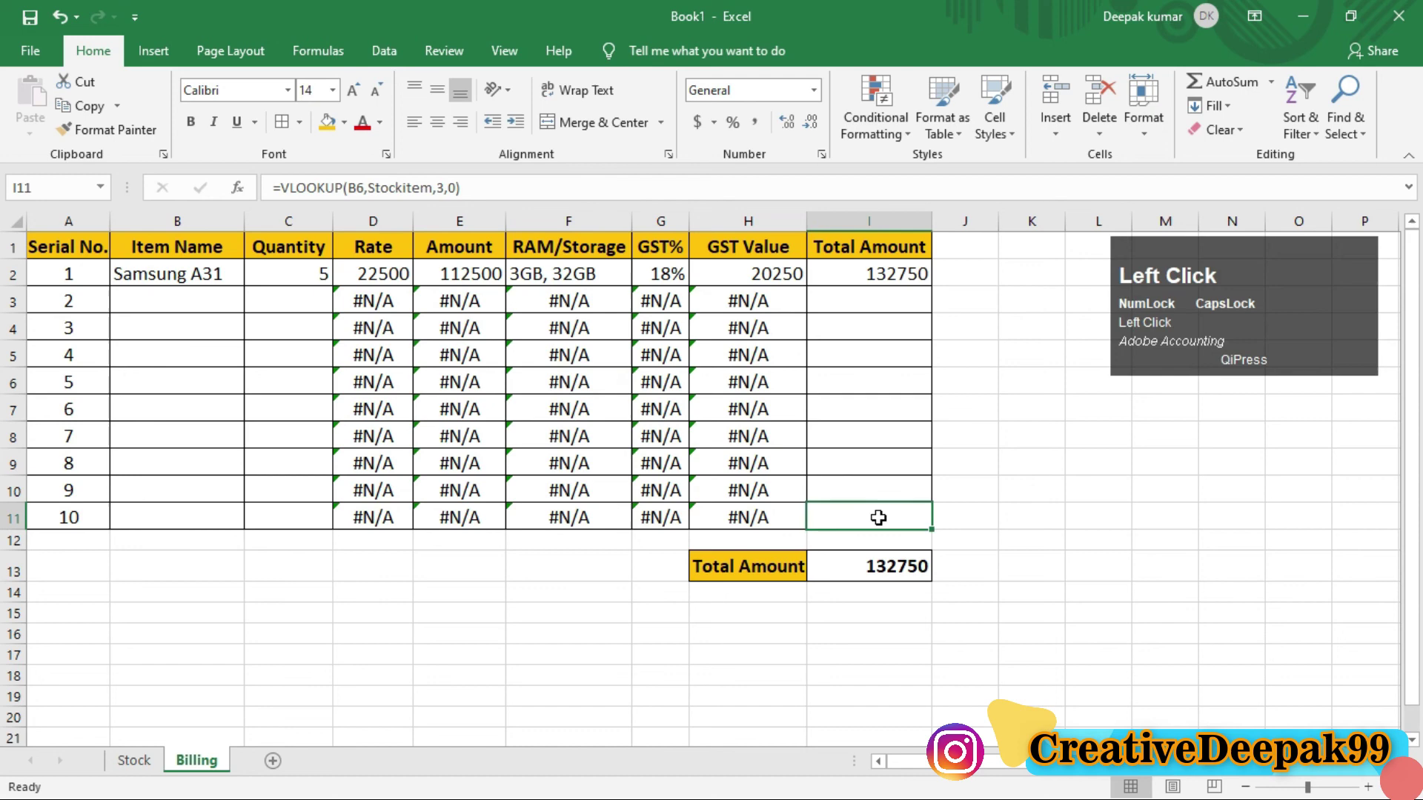
left_click(874, 480)
left_click(865, 457)
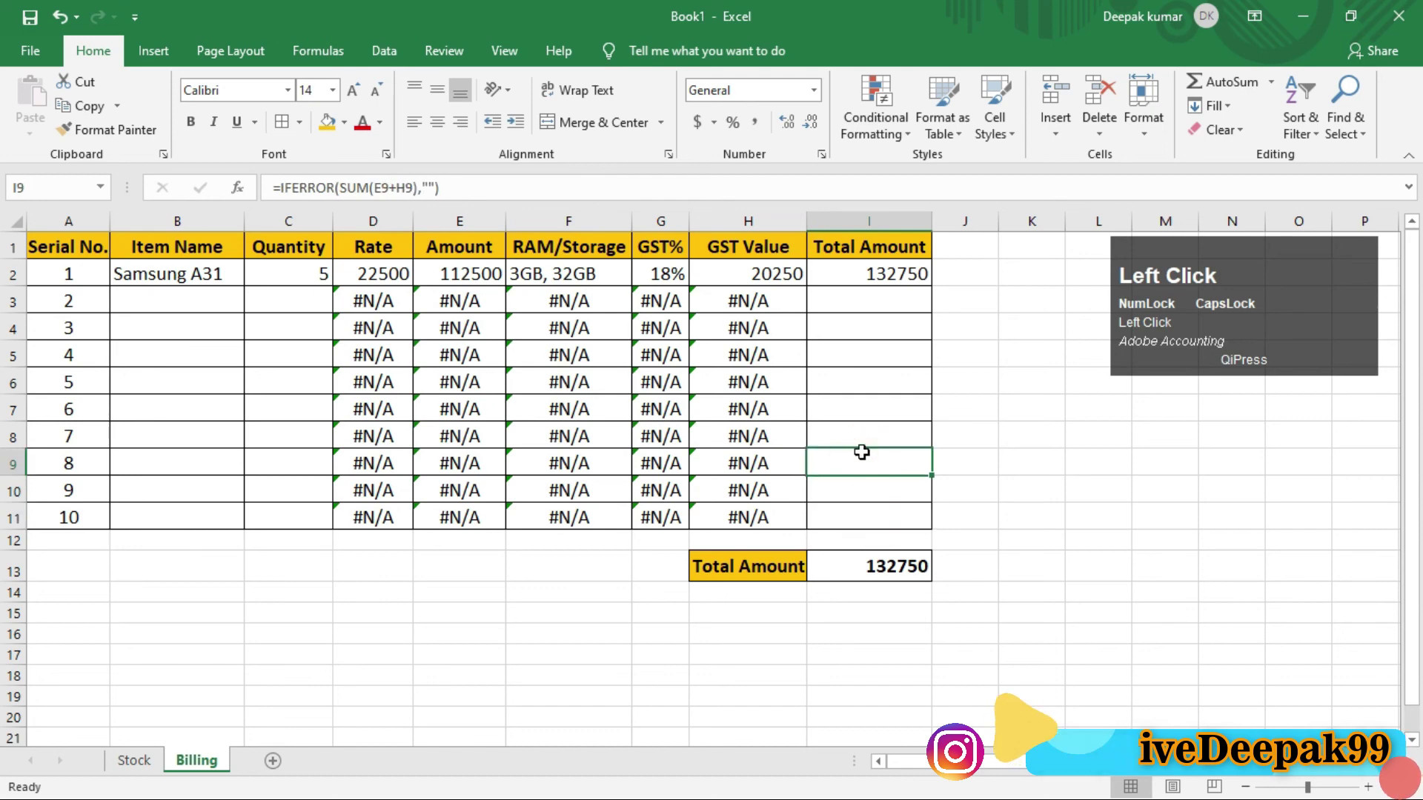
left_click(861, 386)
left_click(893, 412)
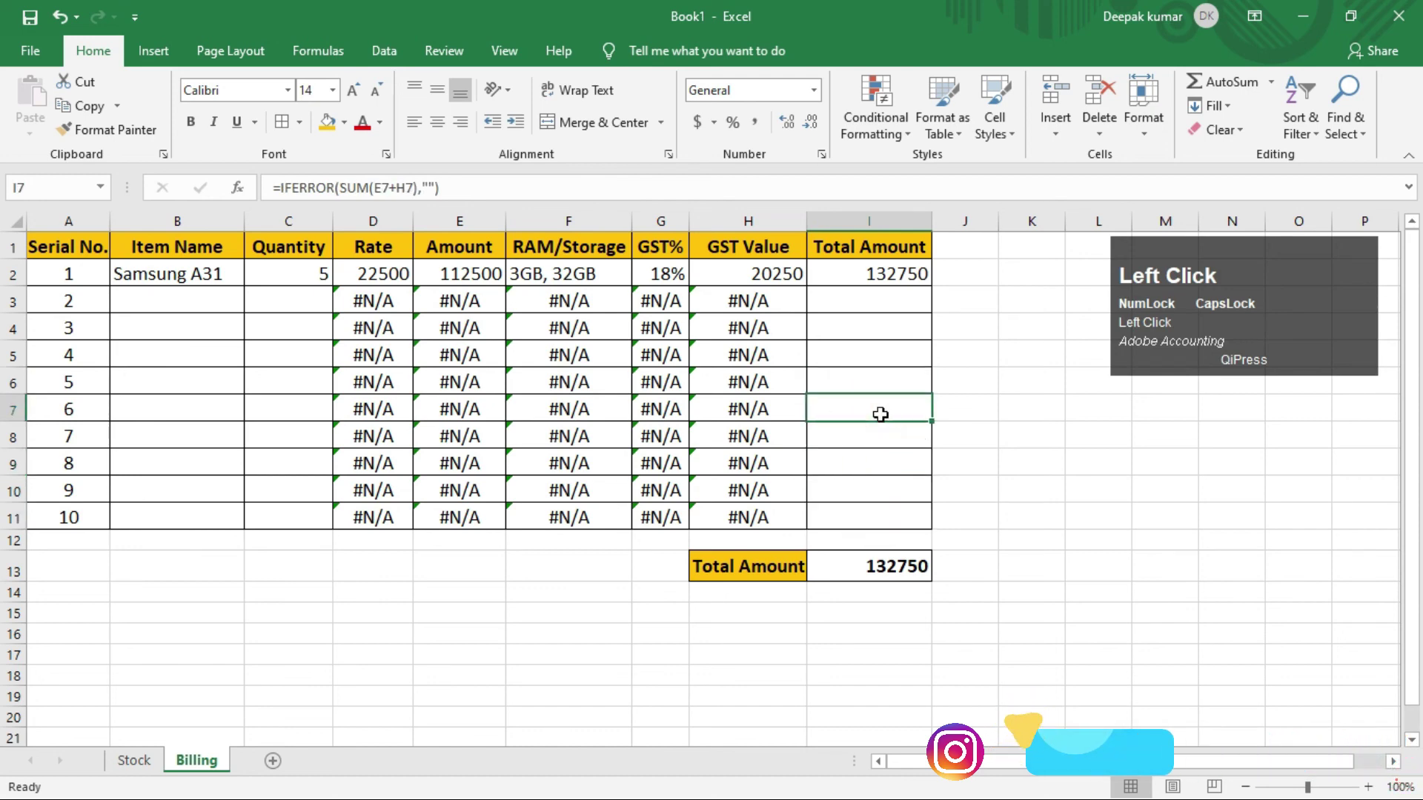
left_click(873, 354)
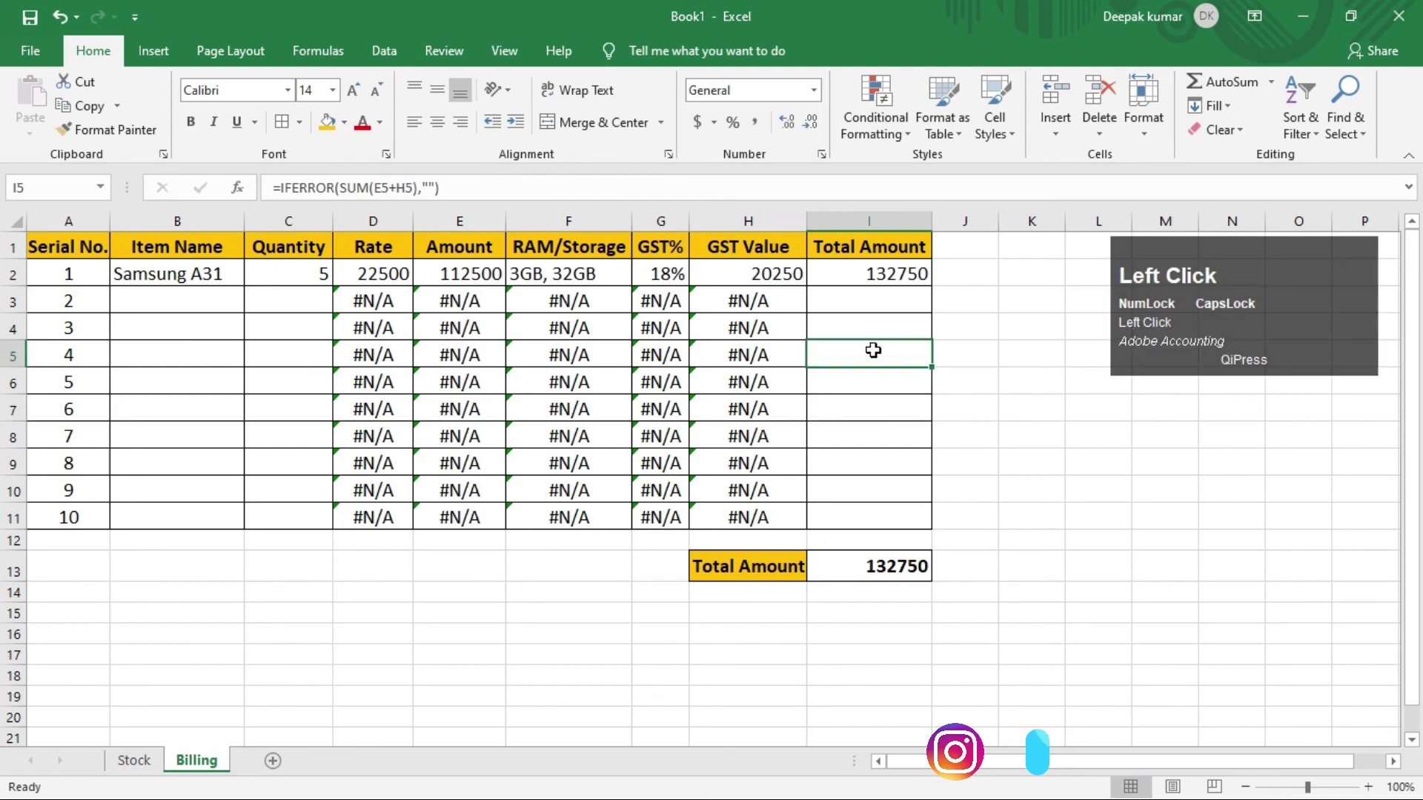
left_click(854, 328)
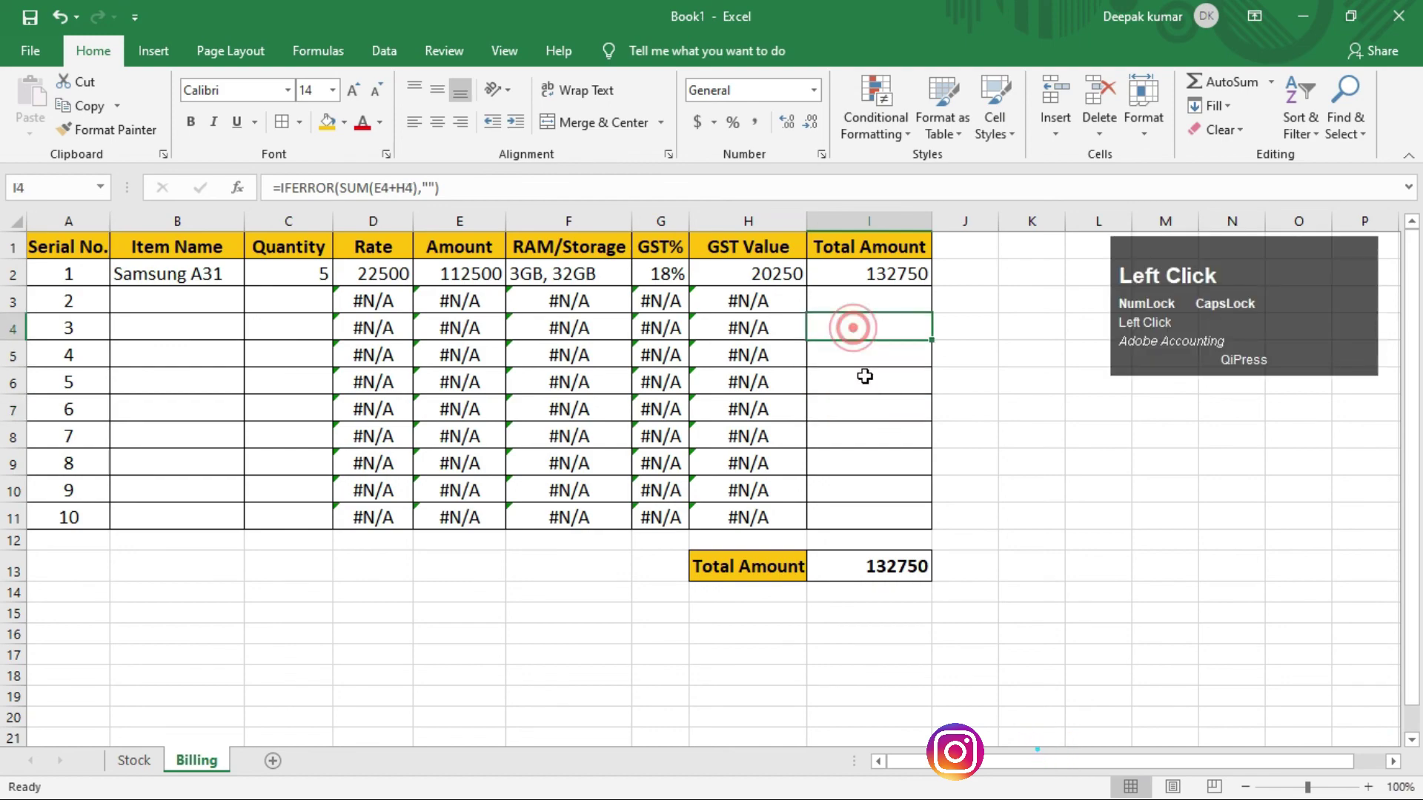
left_click(871, 299)
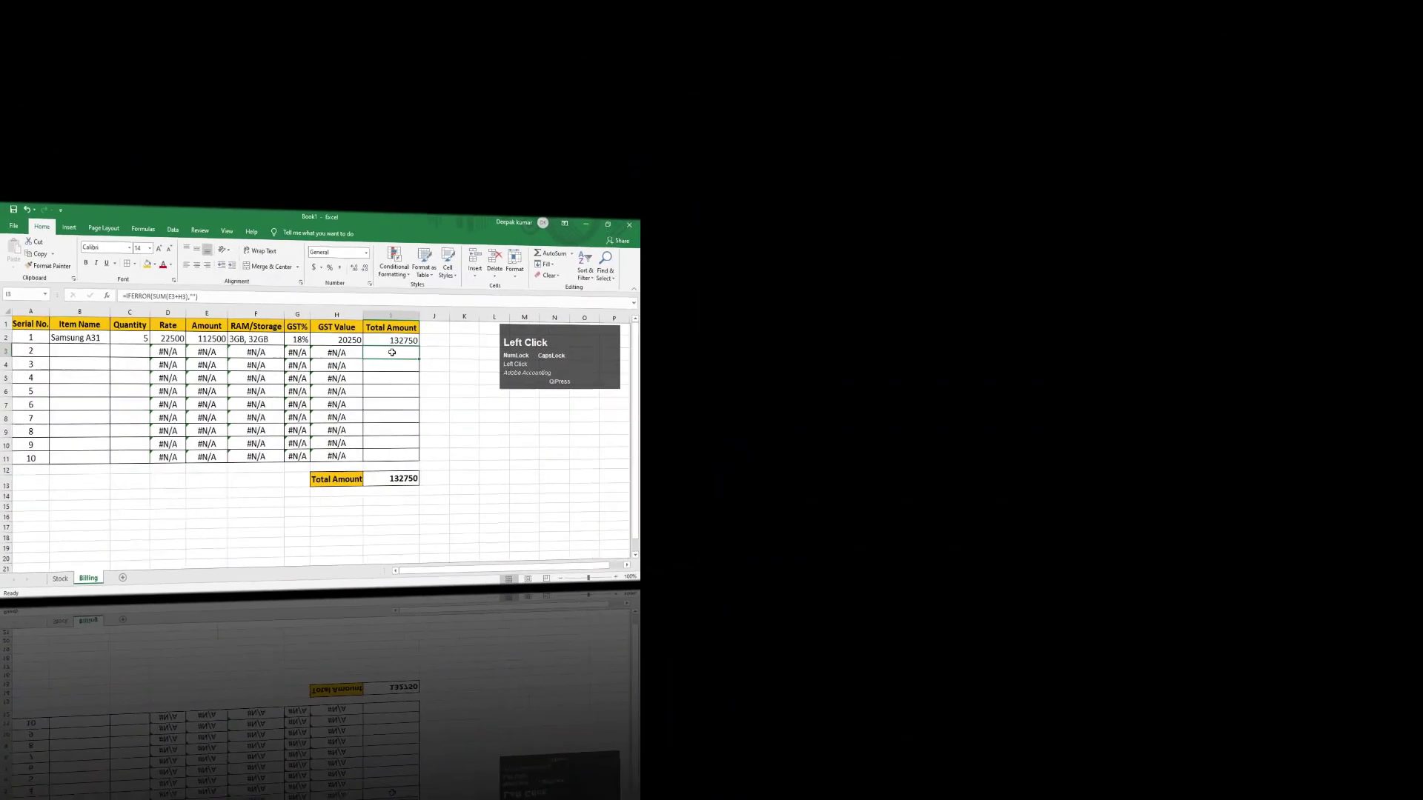